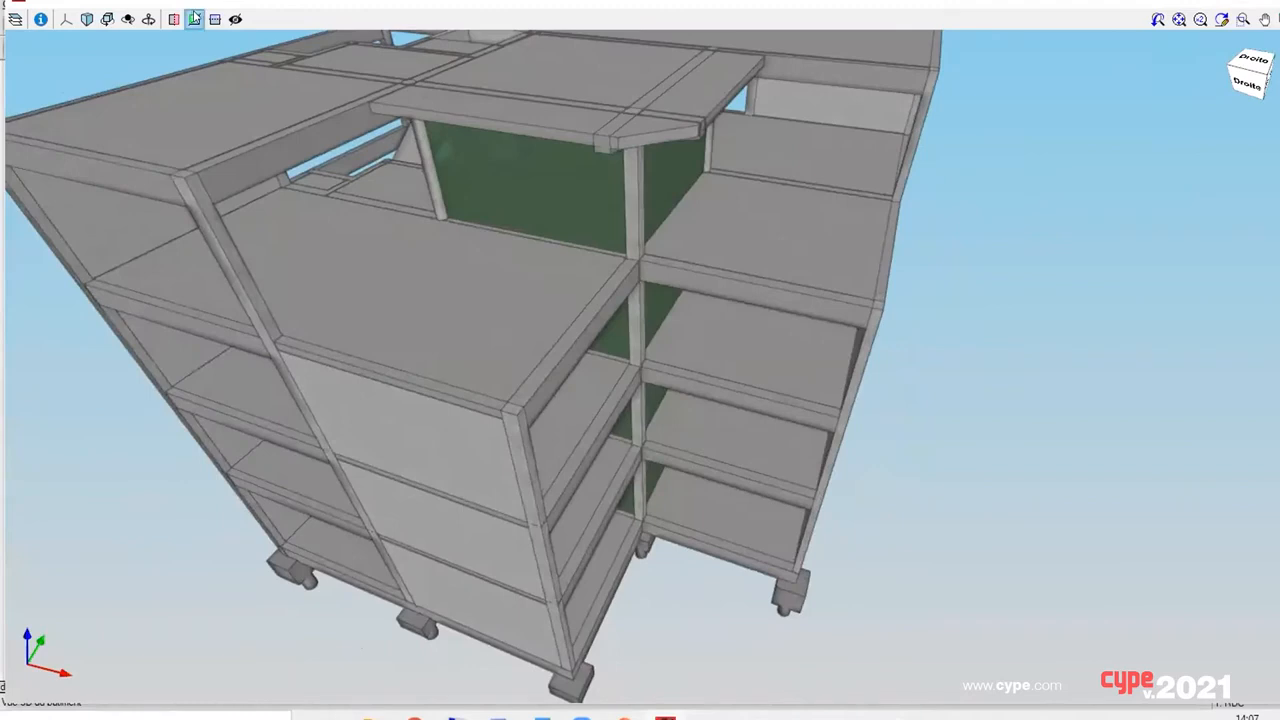
# Step: Section the 3D building model with a vertical and a horizontal cutting plane, keeping only the horizontal cut active
pyautogui.click(194, 18)
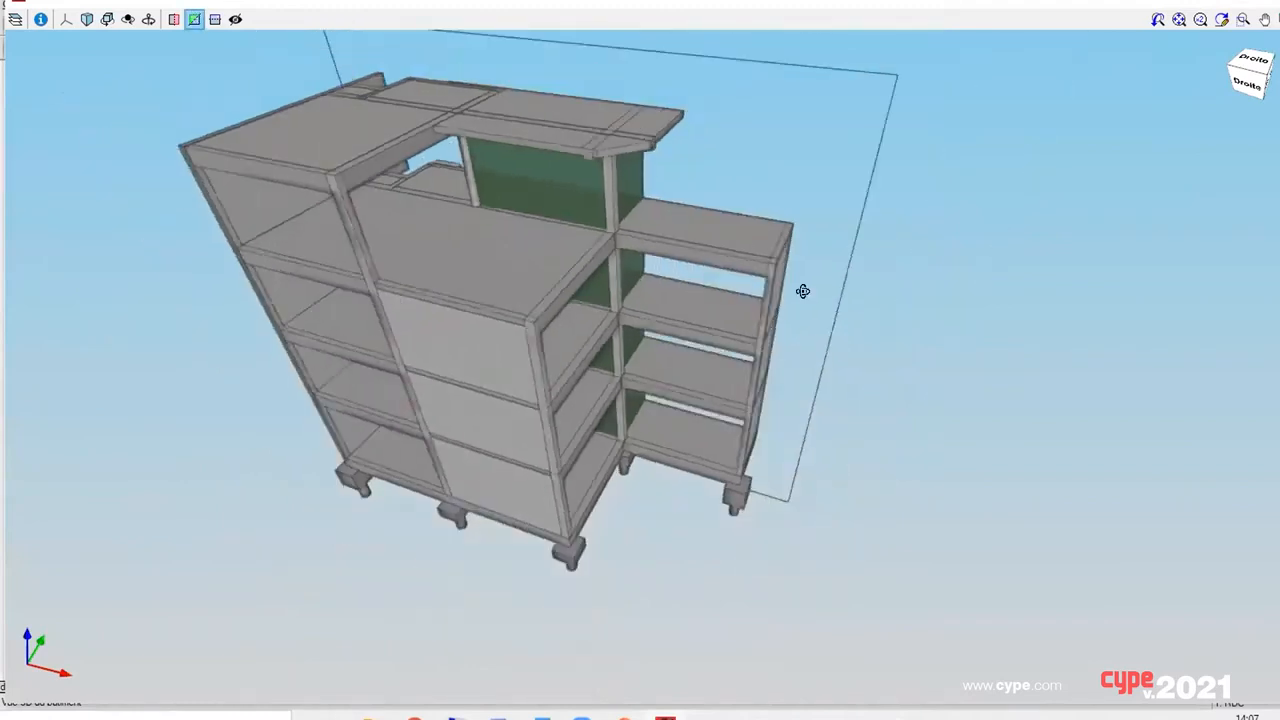
pyautogui.moveTo(803, 291); pyautogui.dragTo(589, 420, button='middle')
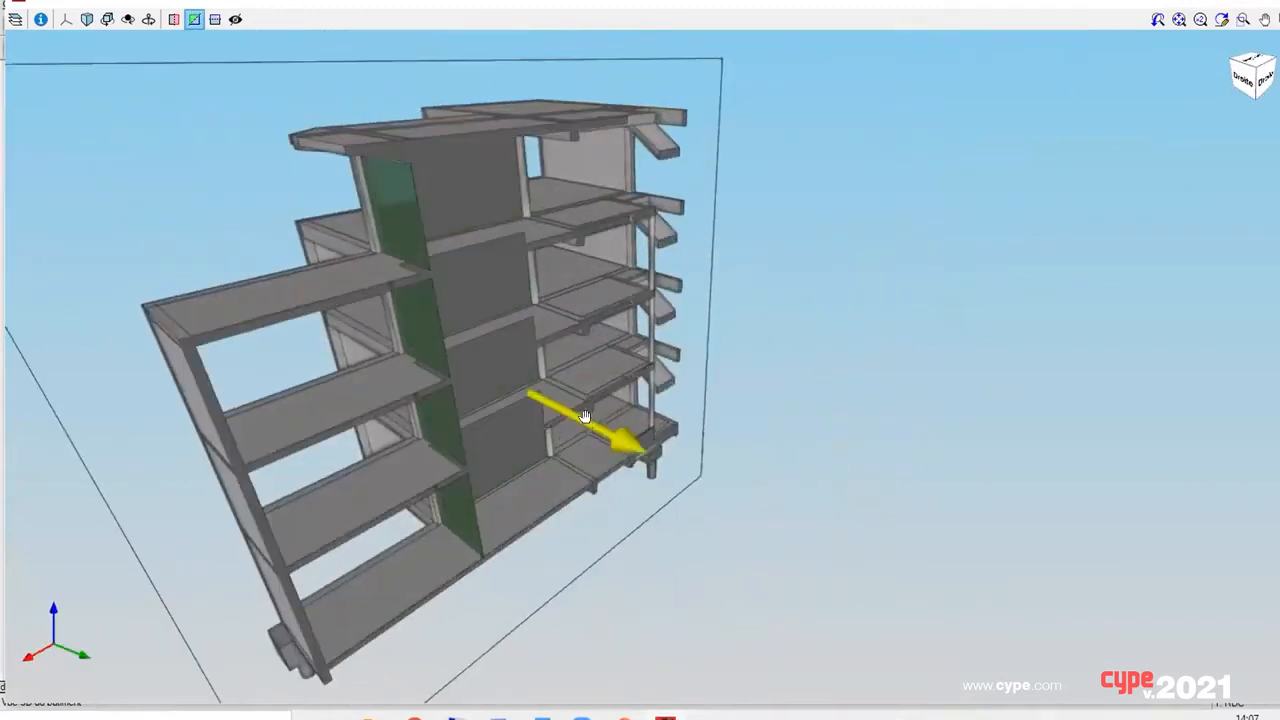
pyautogui.click(215, 19)
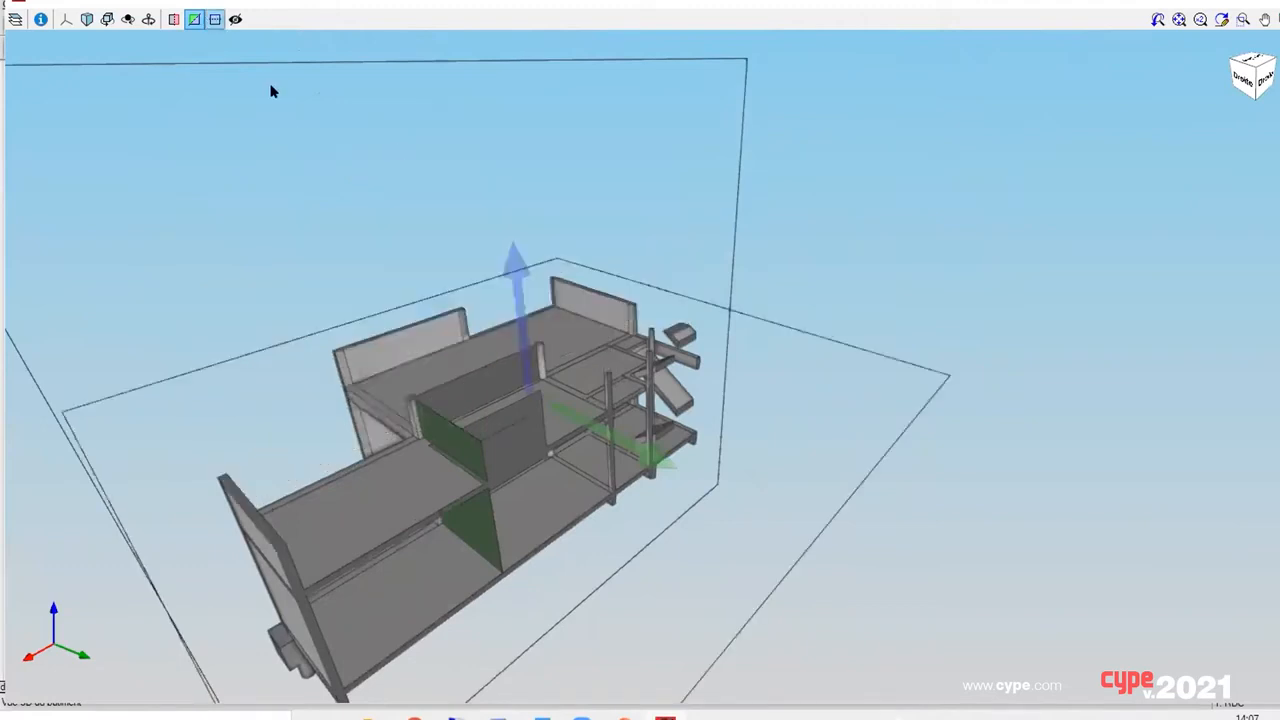
pyautogui.moveTo(452, 282); pyautogui.dragTo(534, 301, button='middle')
pyautogui.click(194, 19)
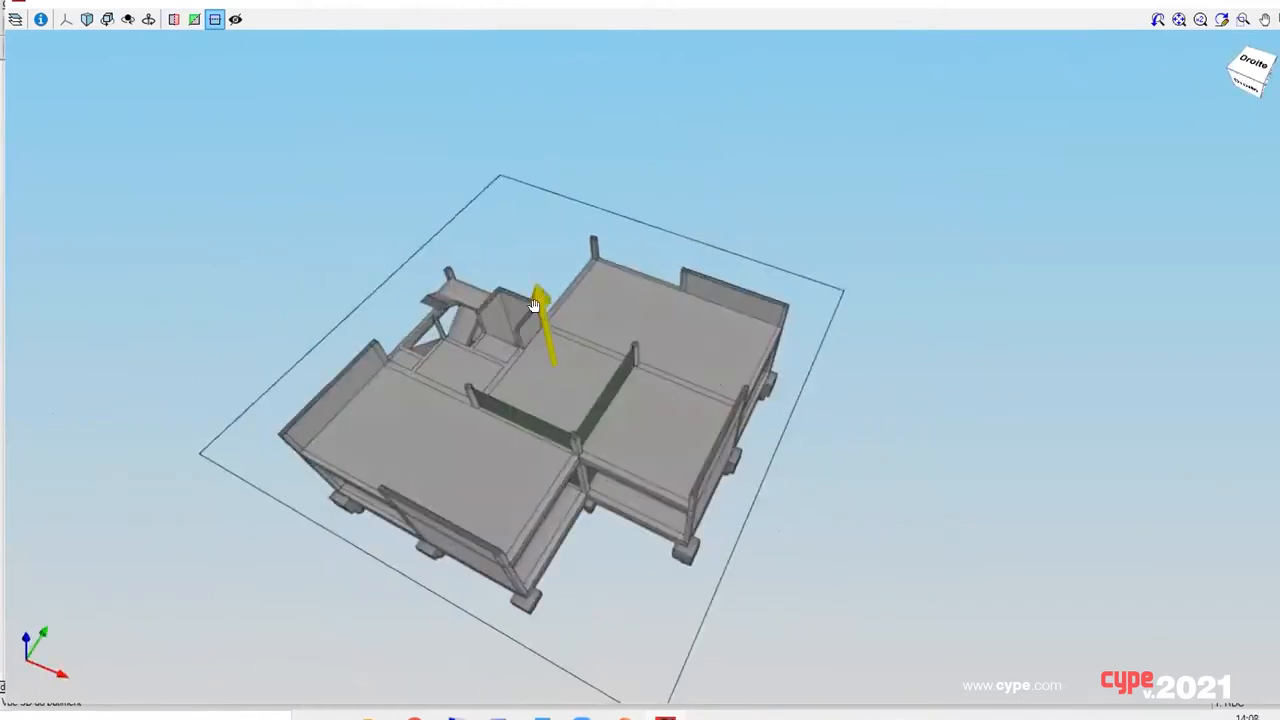
# Step: Lower the horizontal section plane to foundation level and examine the footings and the beams connecting them
pyautogui.moveTo(534, 301); pyautogui.dragTo(586, 489)
pyautogui.scroll(1, 609, 474)
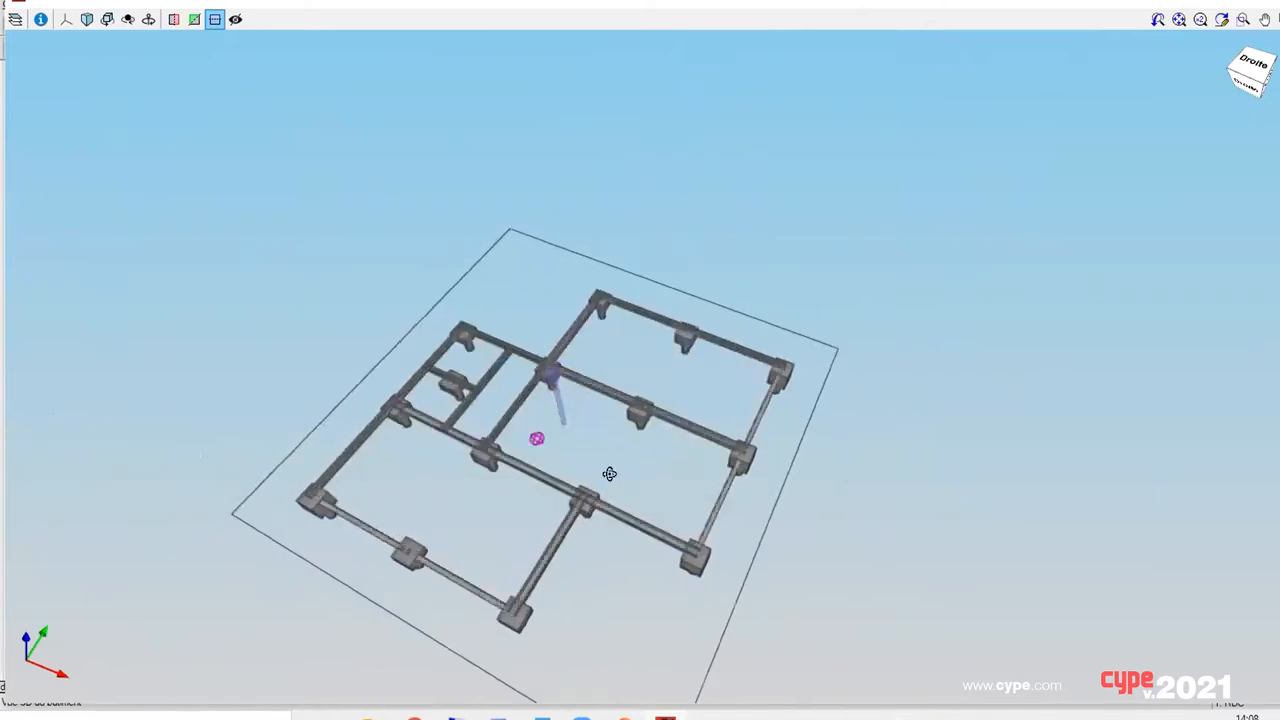
pyautogui.moveTo(609, 474); pyautogui.dragTo(605, 442, button='middle')
pyautogui.moveTo(554, 400); pyautogui.dragTo(553, 376, button='middle')
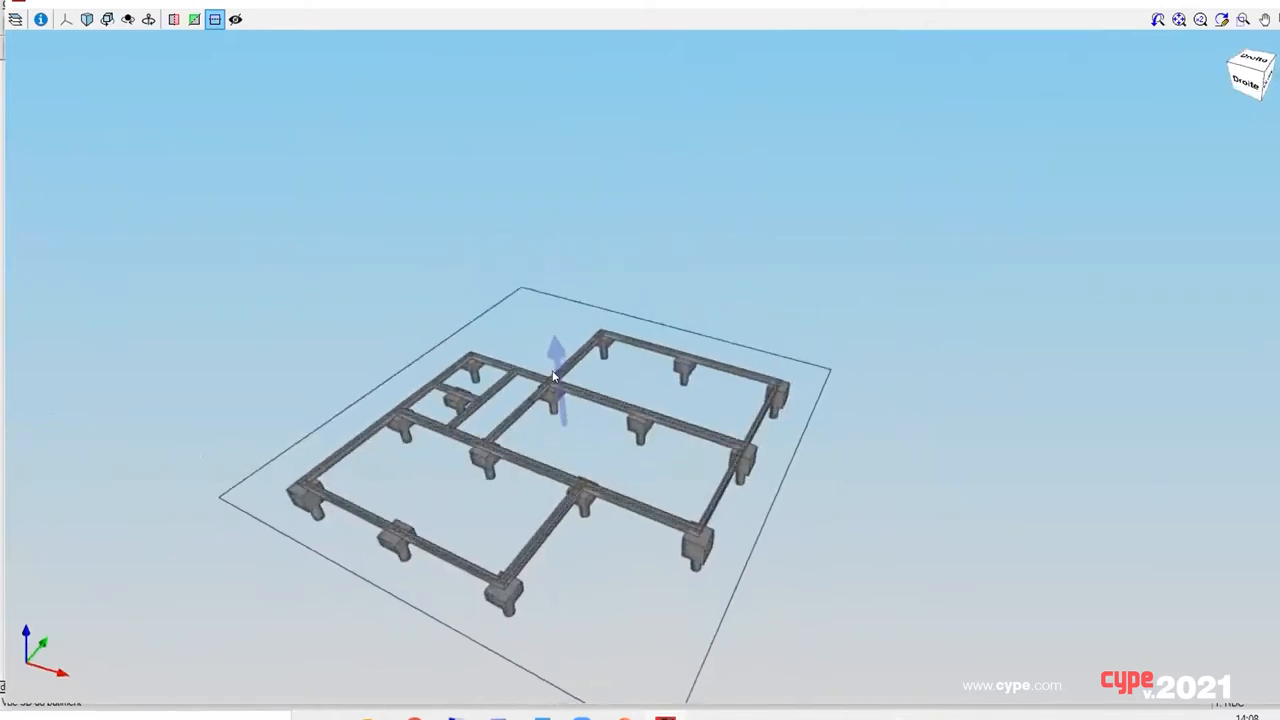
# Step: Raise the horizontal section plane to an upper storey and view the walls, columns and stair core from above
pyautogui.moveTo(553, 376); pyautogui.dragTo(508, 194)
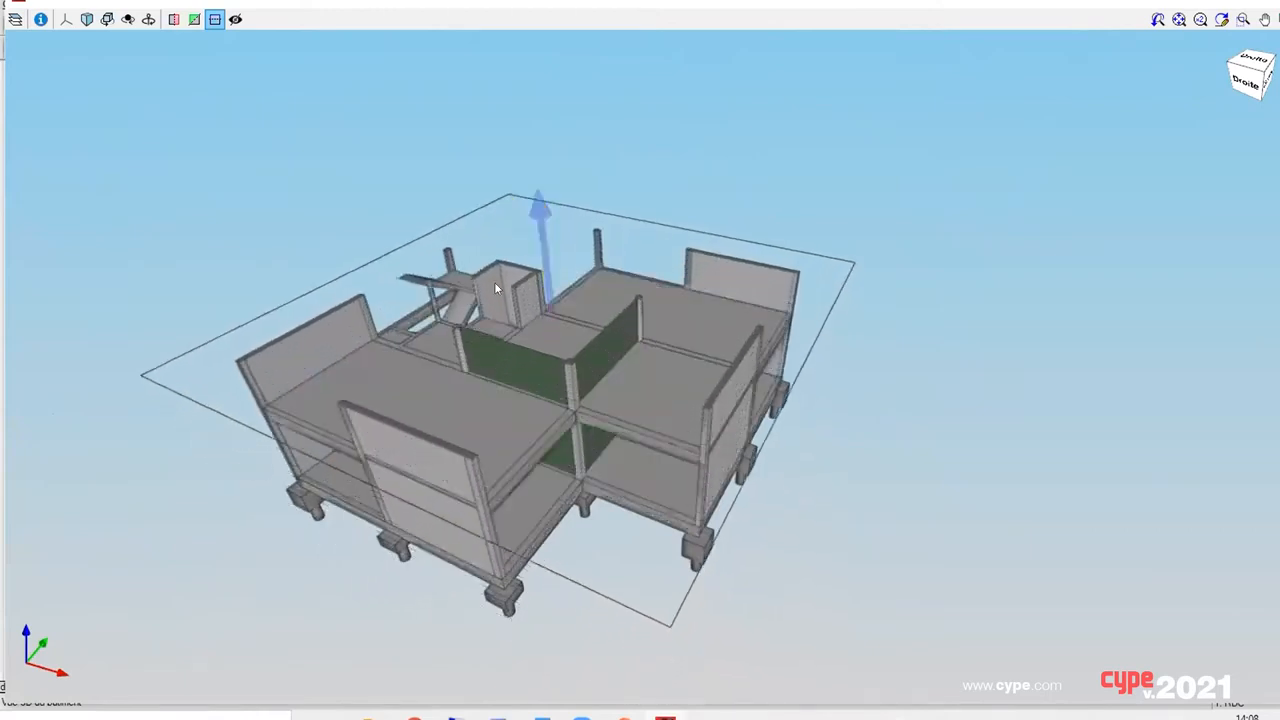
pyautogui.moveTo(494, 282); pyautogui.dragTo(517, 352, button='middle')
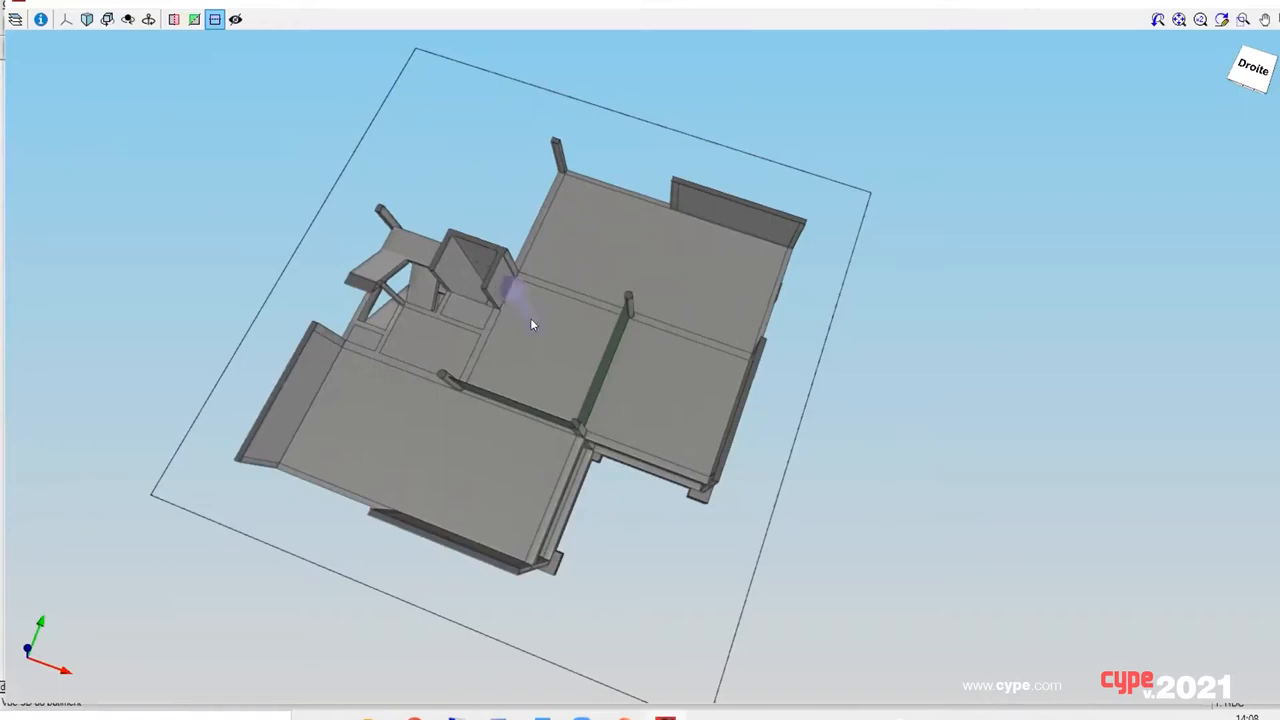
pyautogui.moveTo(531, 319); pyautogui.dragTo(512, 293)
pyautogui.moveTo(577, 311); pyautogui.dragTo(522, 278, button='middle')
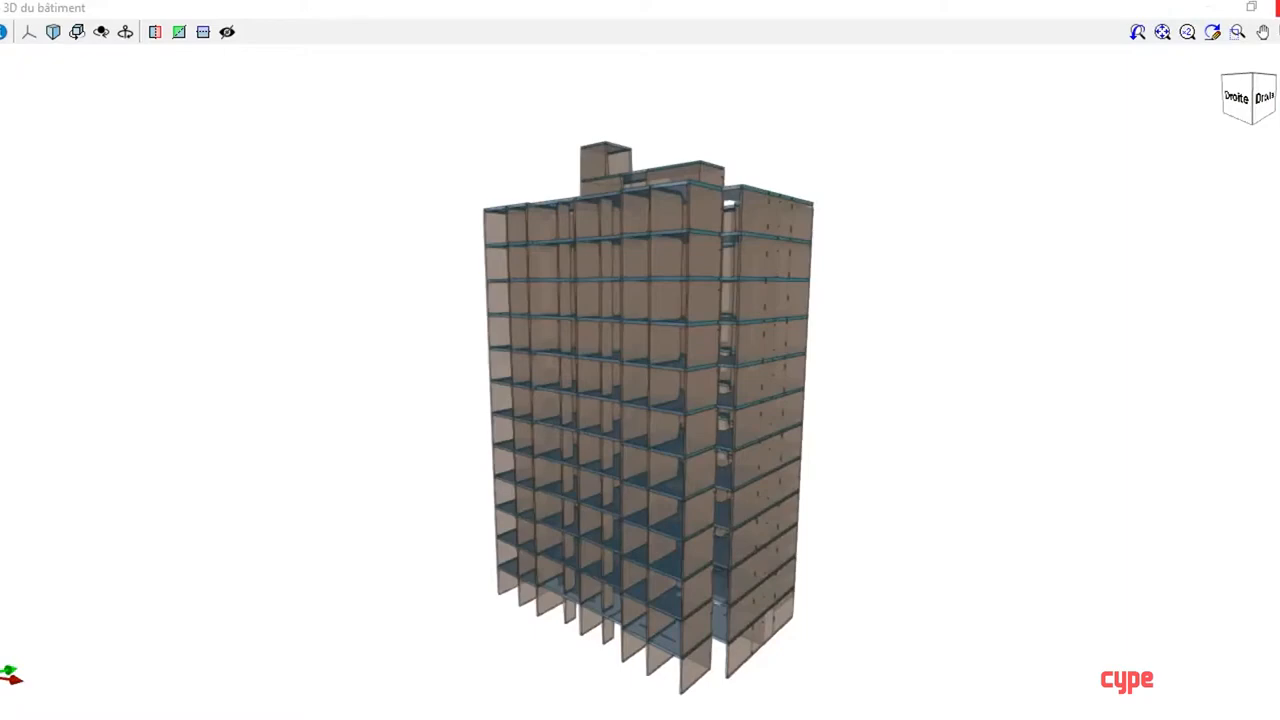
# Step: Leave the tower's 3D view, open the project "Projet initiation bureaux" and dismiss its calculation error report
pyautogui.click(1278, 6)
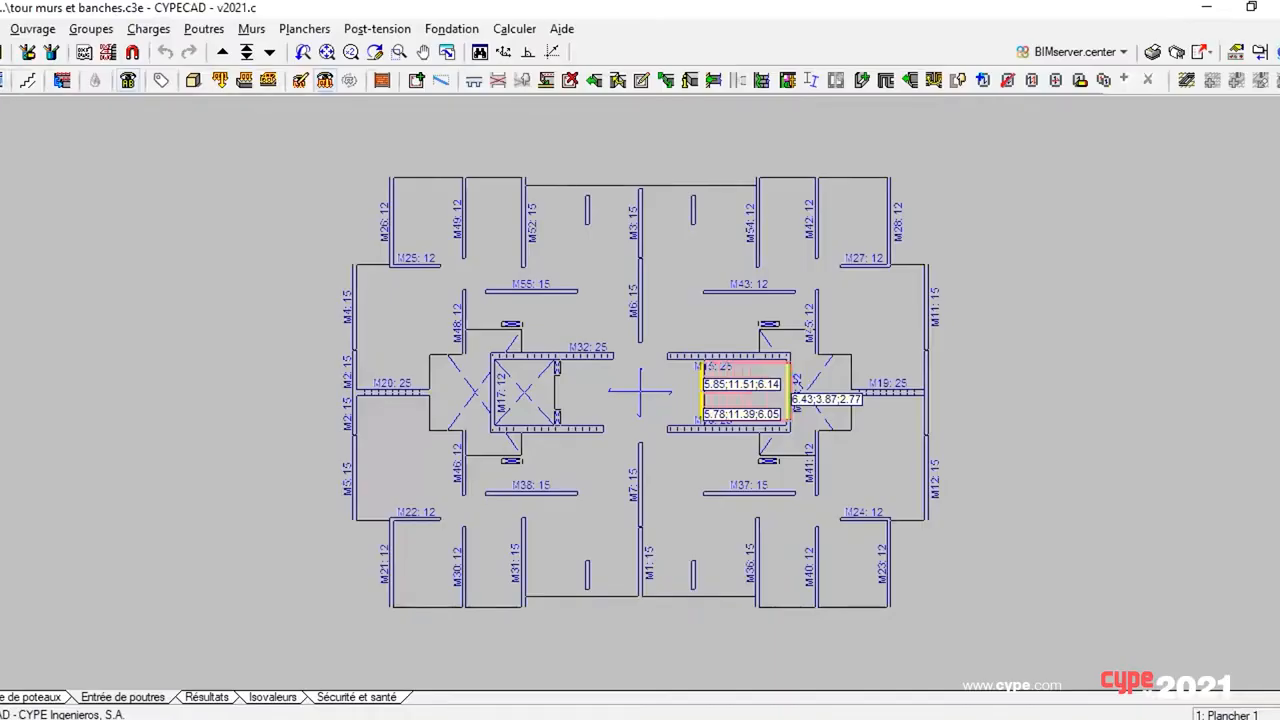
pyautogui.click(2, 52)
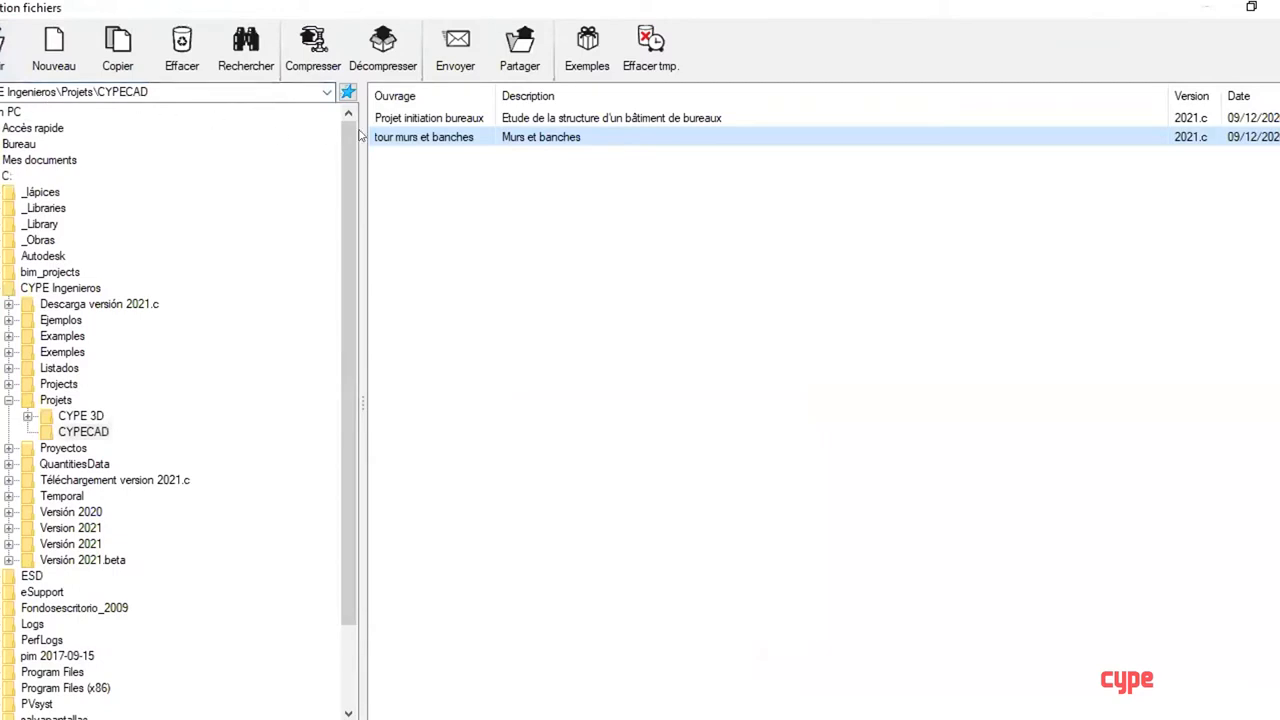
pyautogui.press('Up')
pyautogui.press('Return')
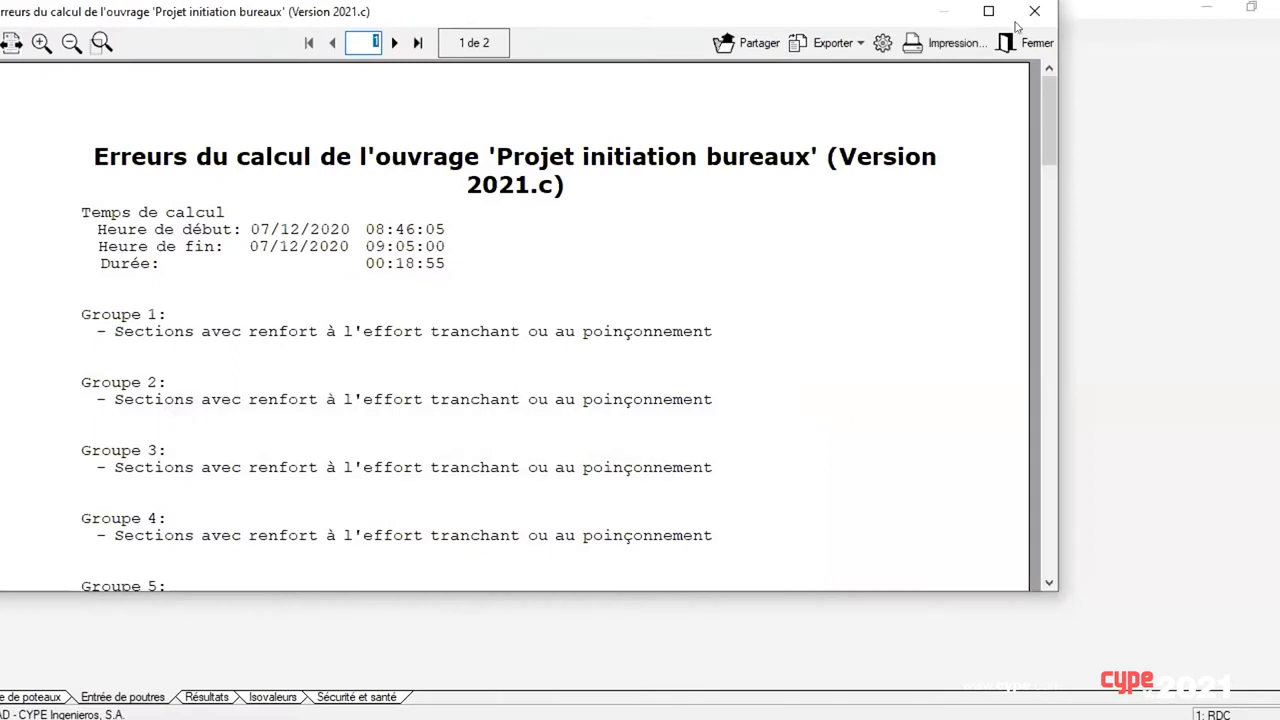
pyautogui.click(1020, 40)
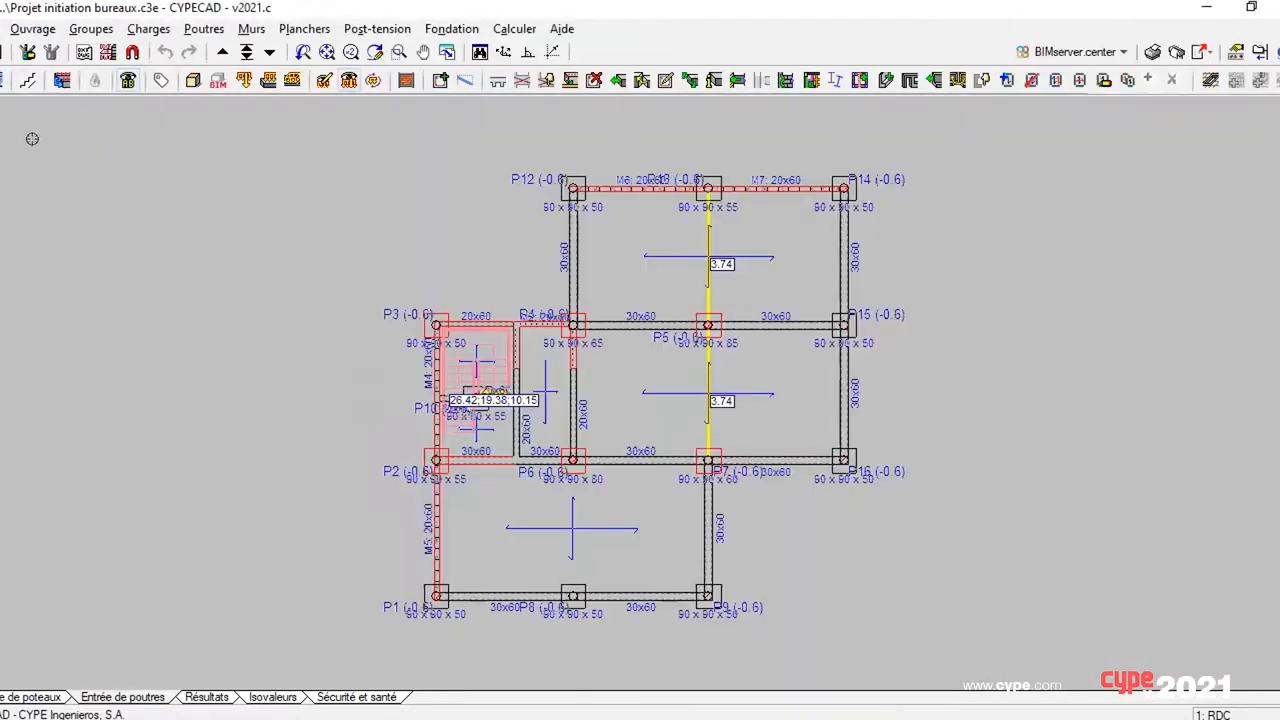
# Step: Open the general data (Données générales) of the office project and bring up its selection of design standards
pyautogui.click(32, 28)
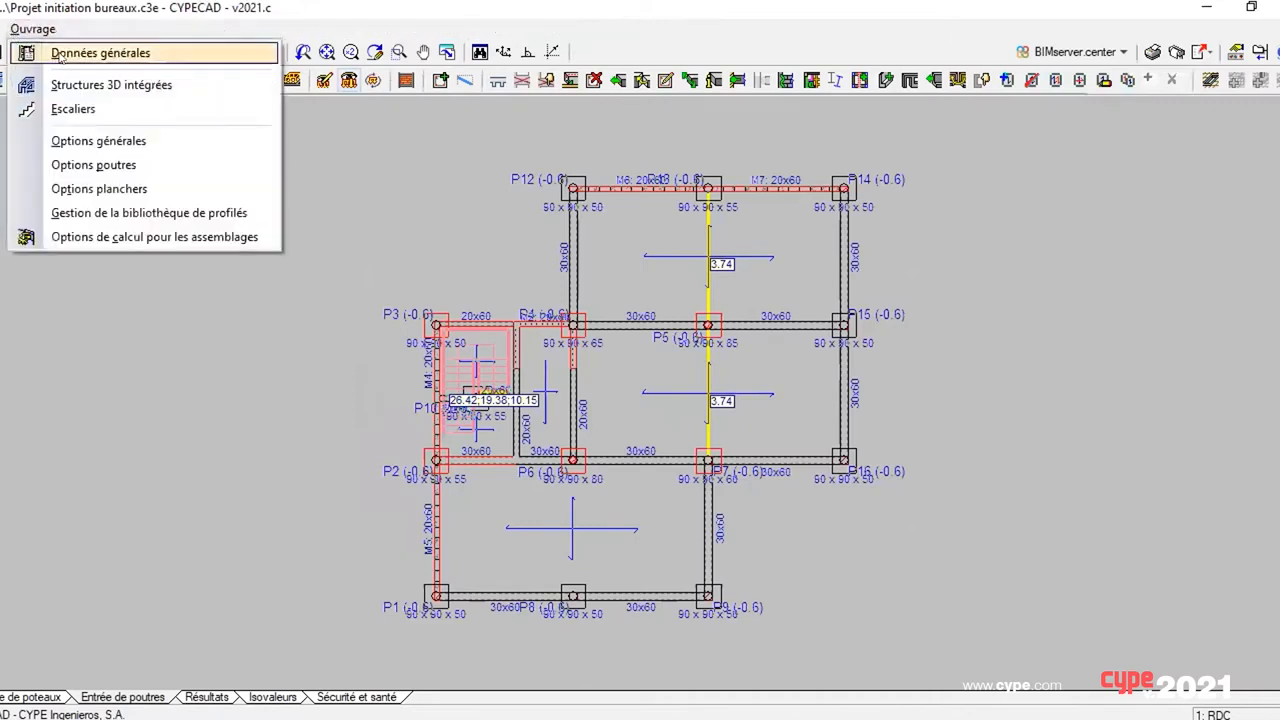
pyautogui.click(100, 52)
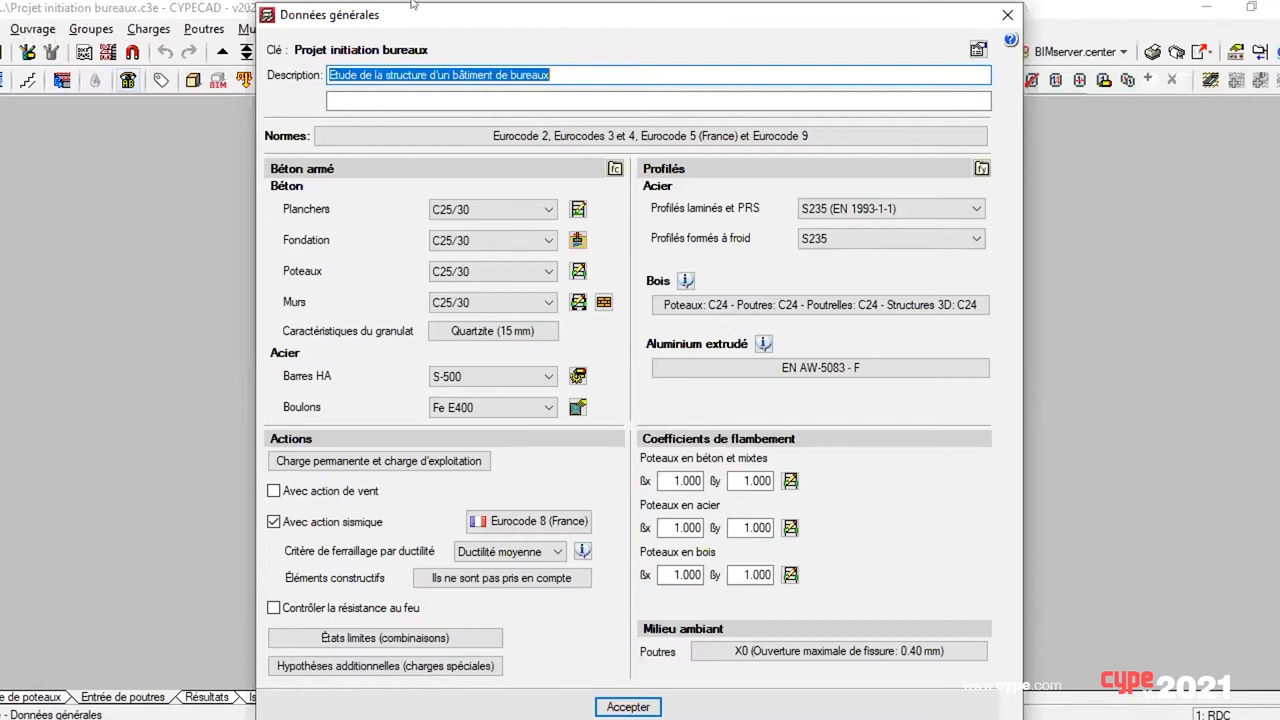
pyautogui.click(550, 135)
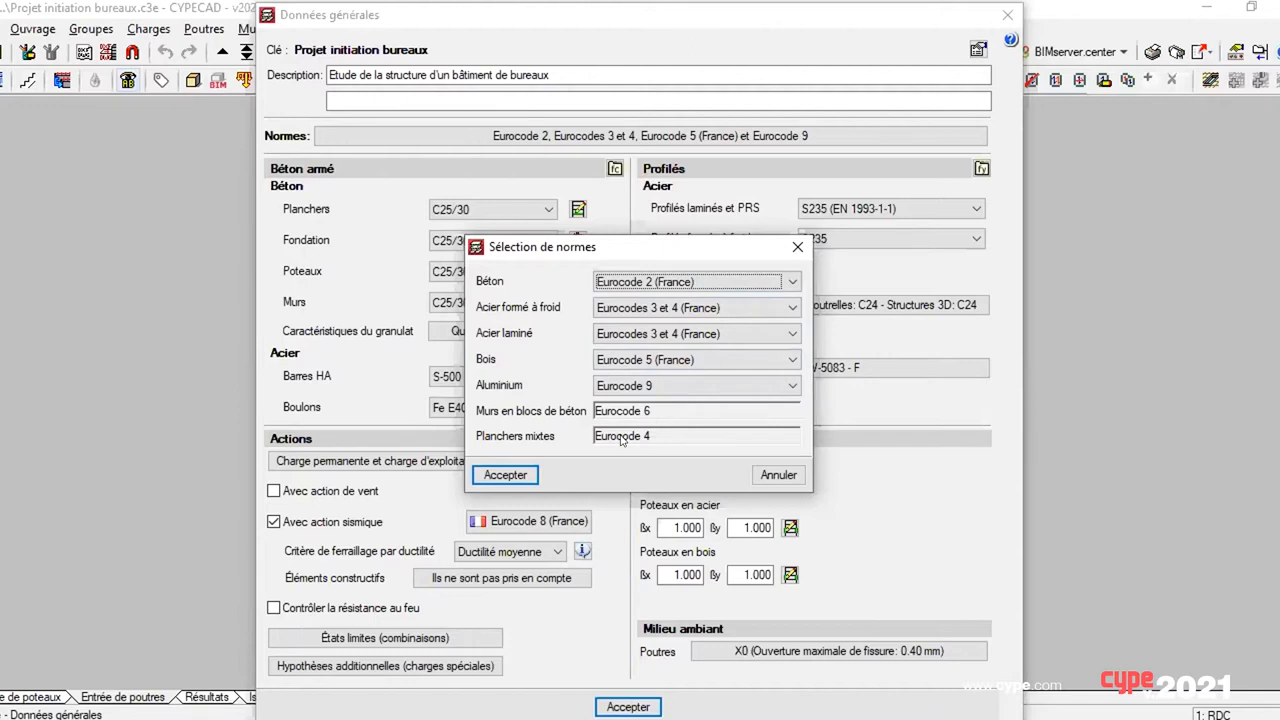
# Step: Try BAEL-91 (R-99) (France) as the concrete standard, switch back to Eurocode 2 (France) and cancel the standards selection
pyautogui.click(652, 280)
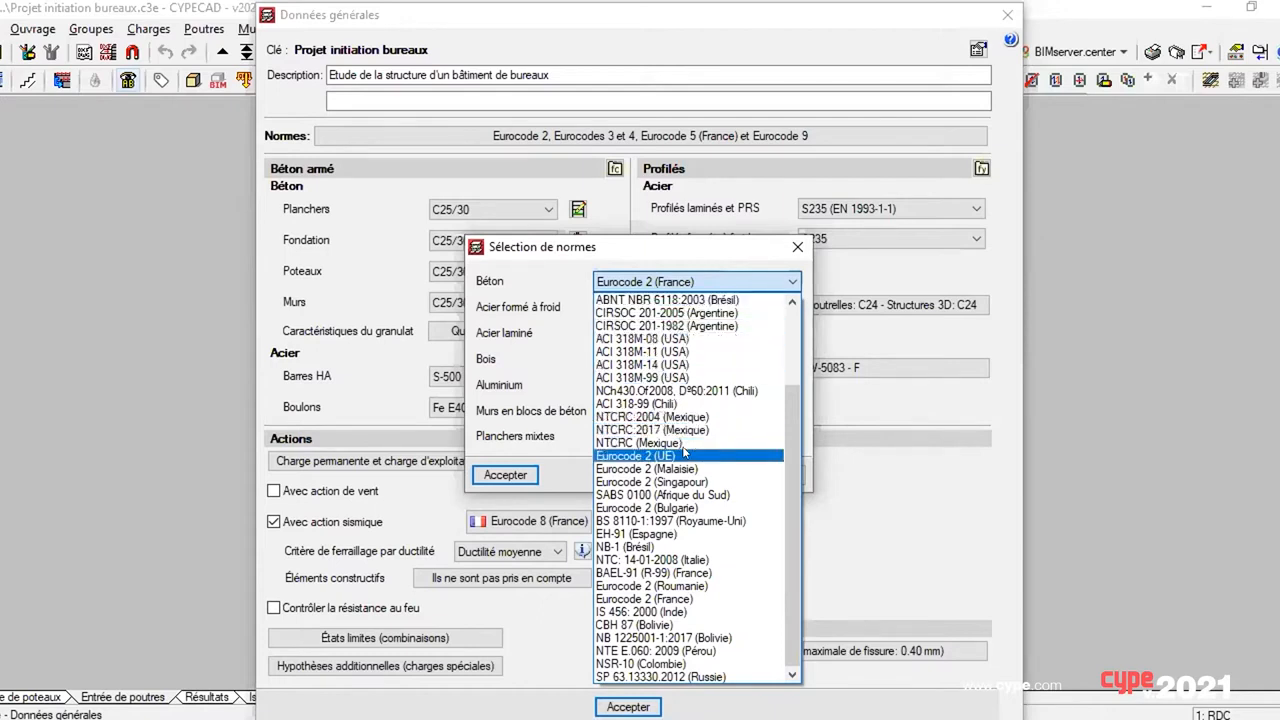
pyautogui.click(668, 572)
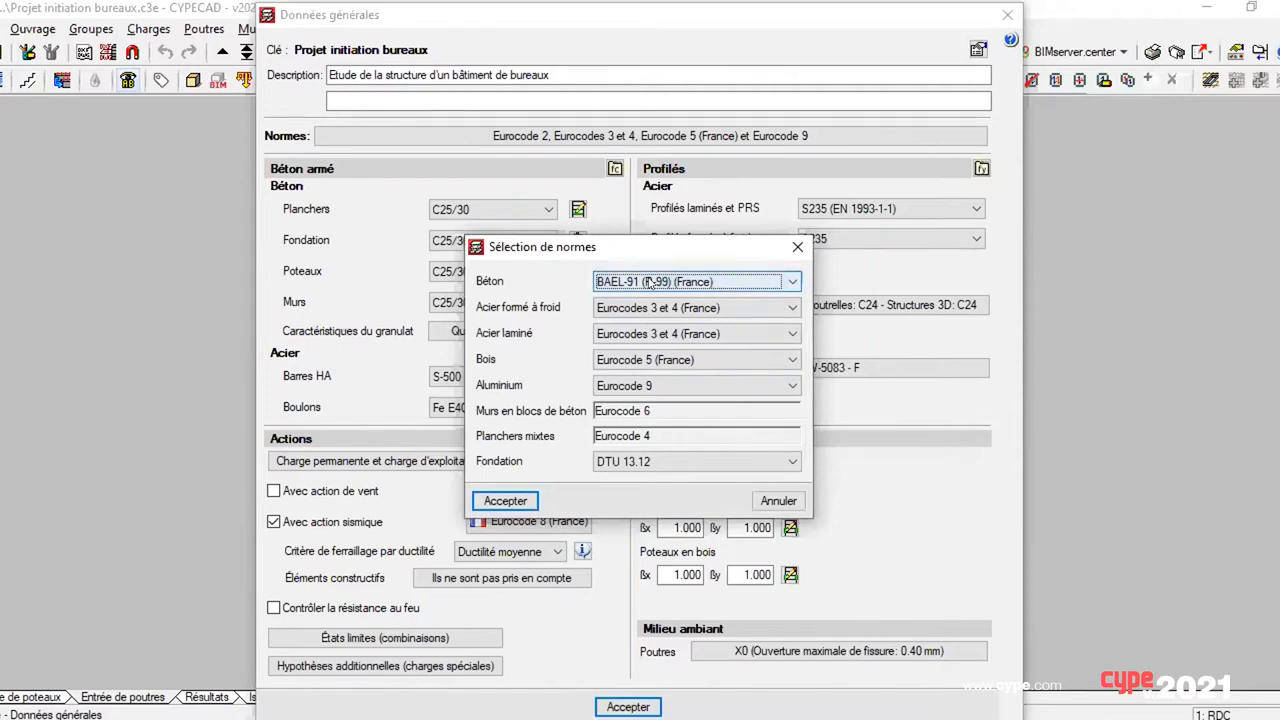
pyautogui.click(650, 283)
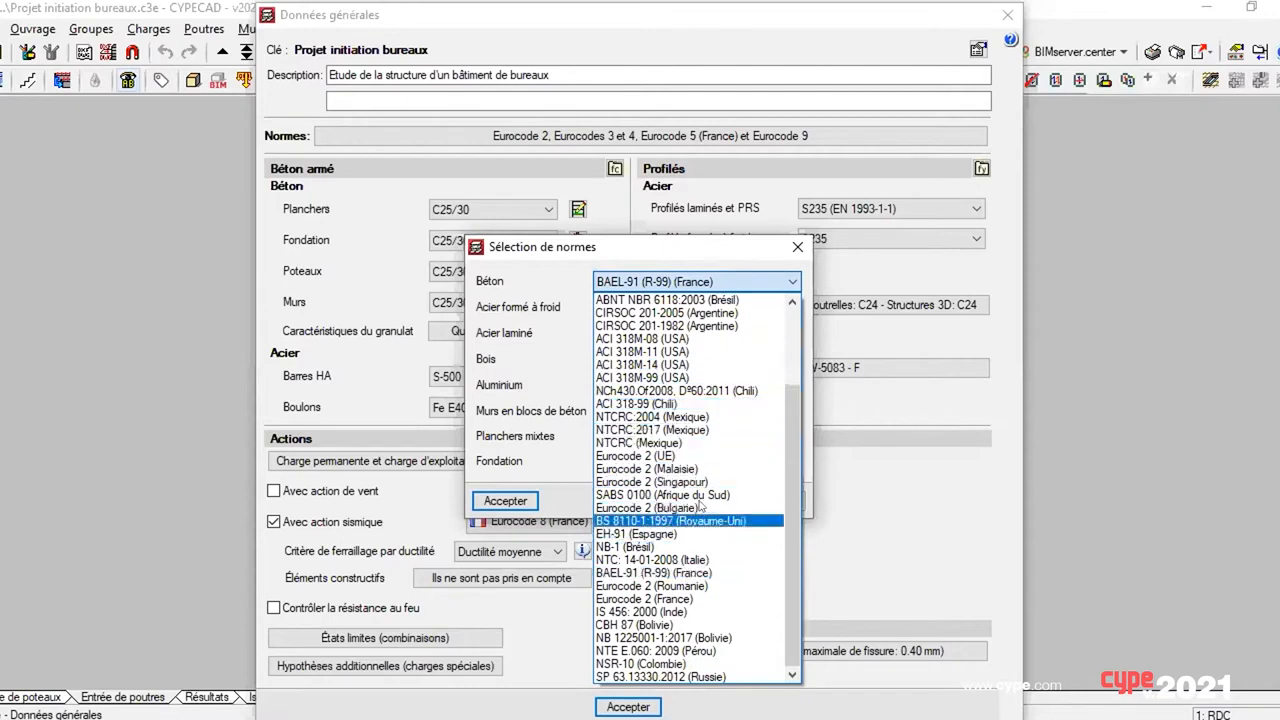
pyautogui.scroll(3, 789, 384)
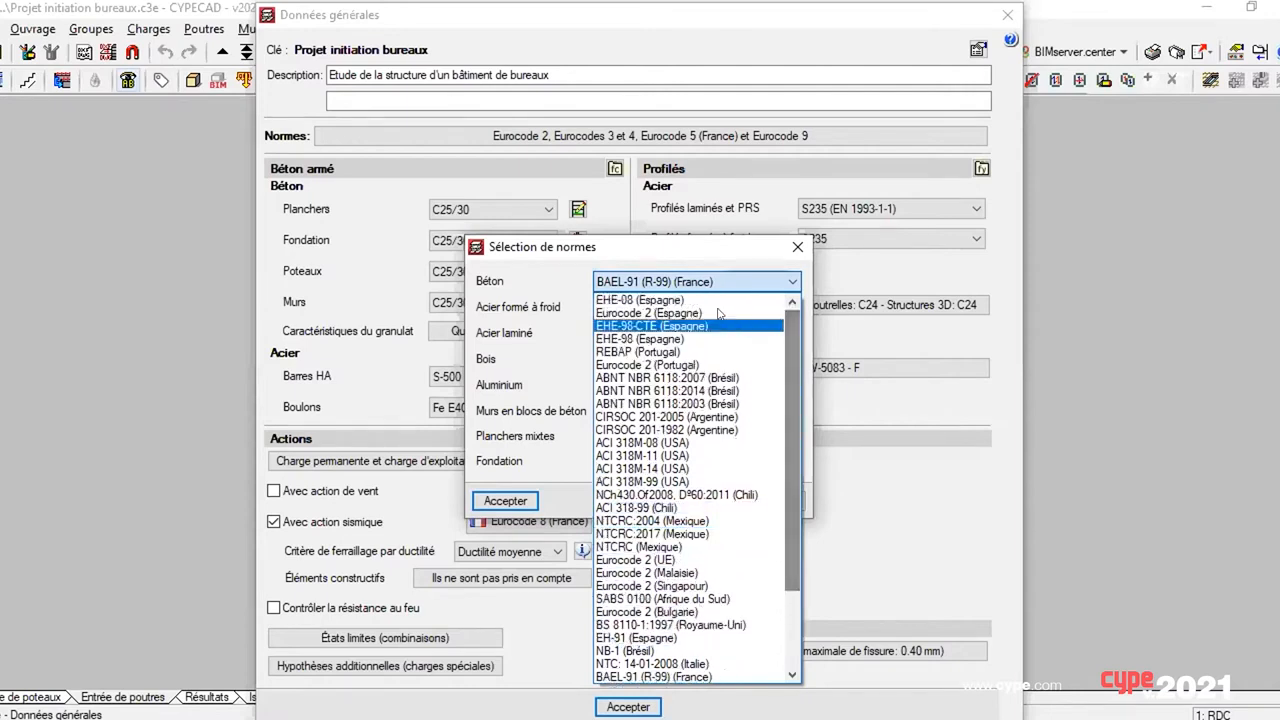
pyautogui.scroll(-3, 694, 533)
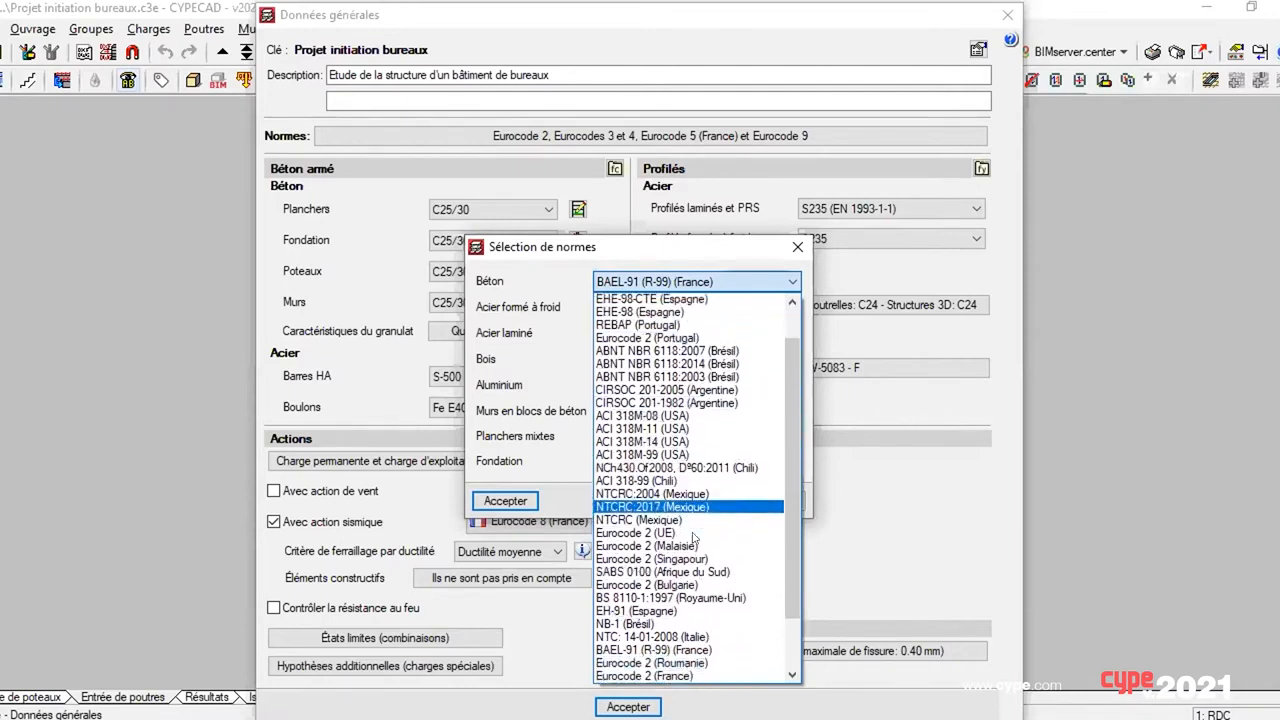
pyautogui.scroll(-1, 694, 533)
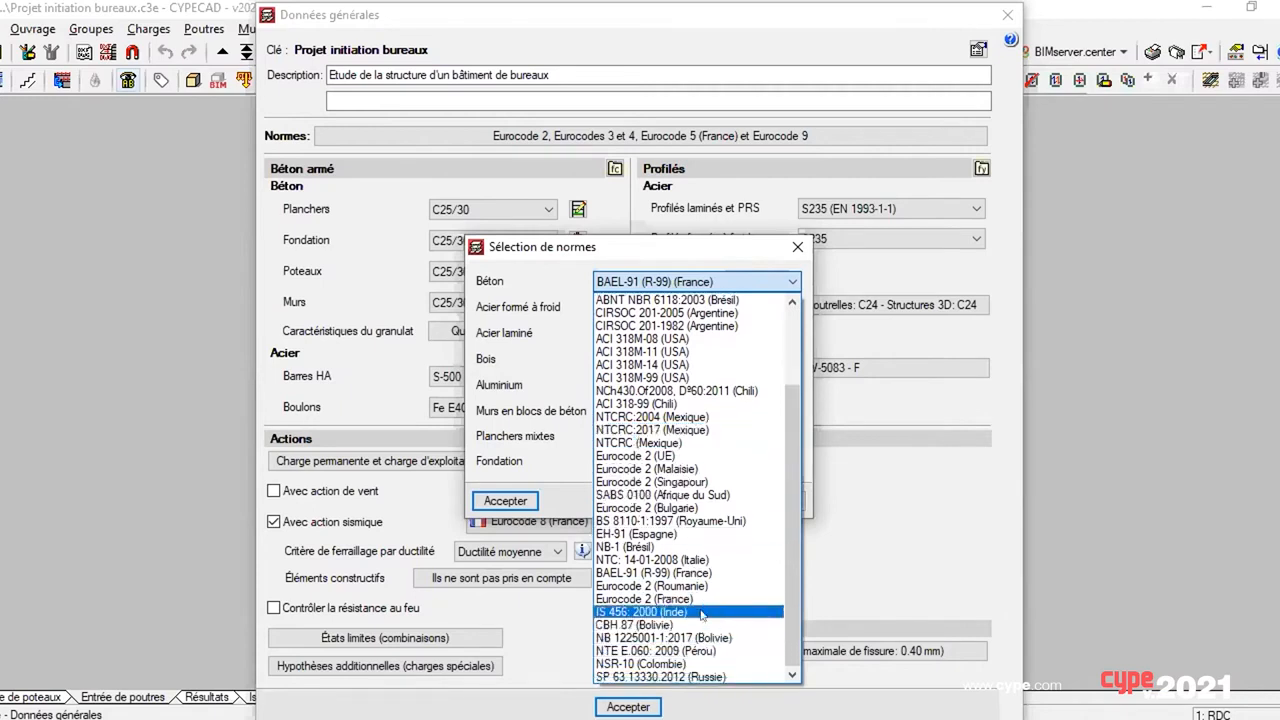
pyautogui.click(713, 599)
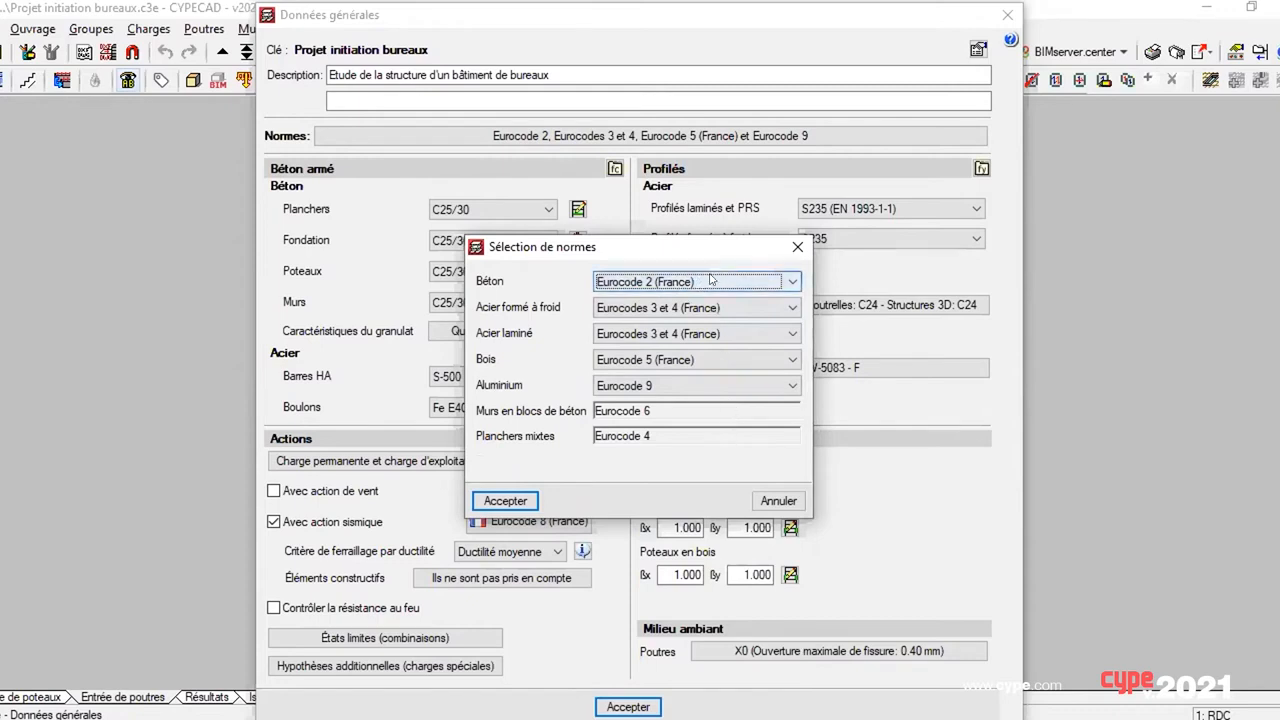
pyautogui.click(767, 502)
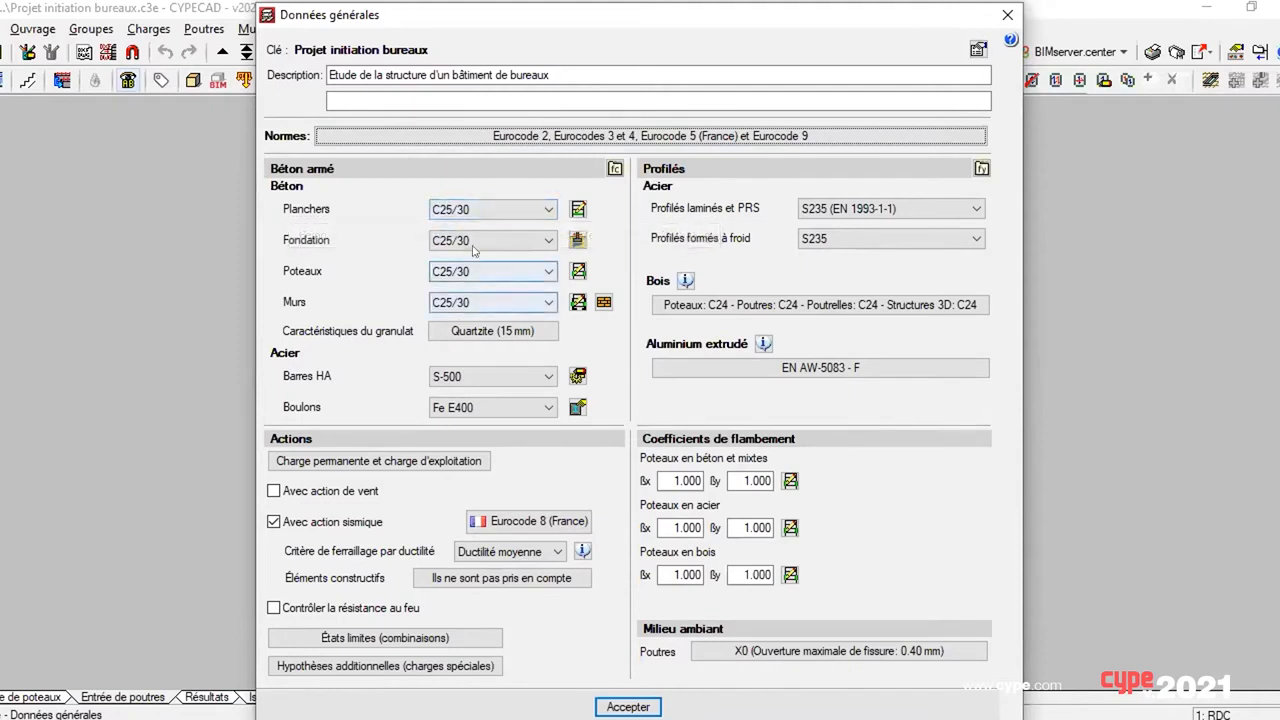
# Step: Review the concrete grades available for the floors, leaving the selection as it is
pyautogui.click(489, 211)
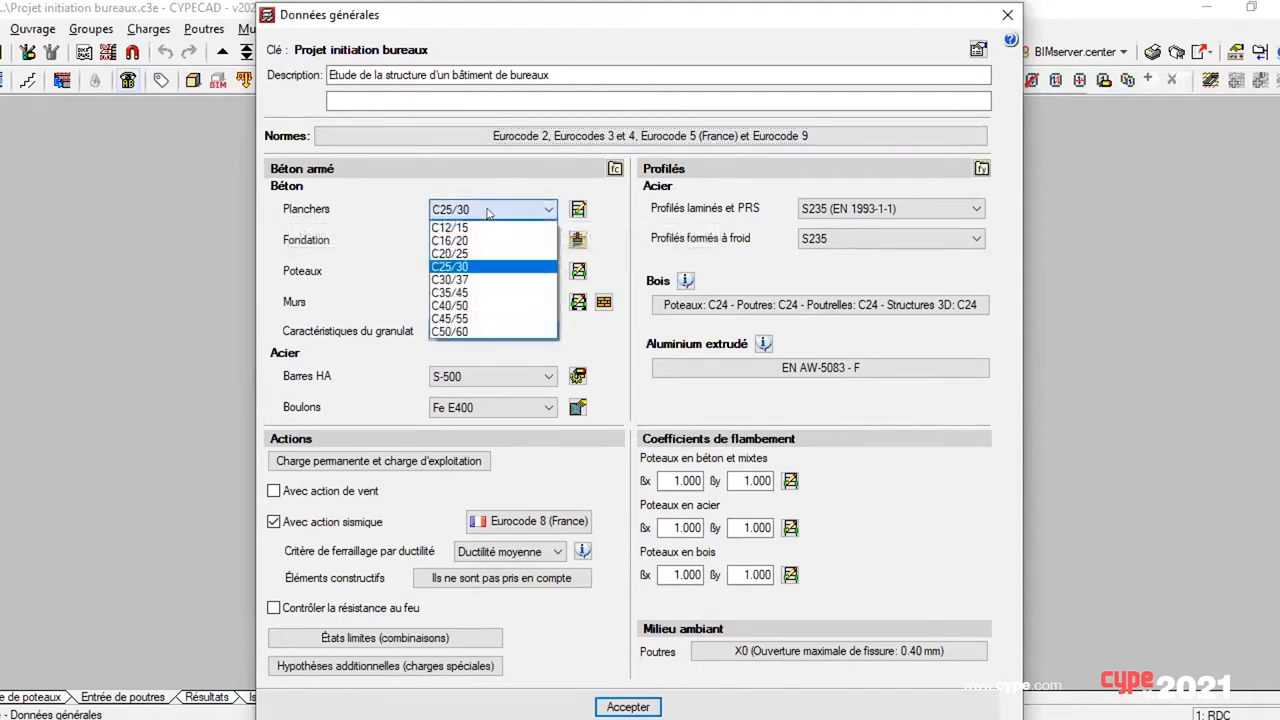
pyautogui.click(489, 212)
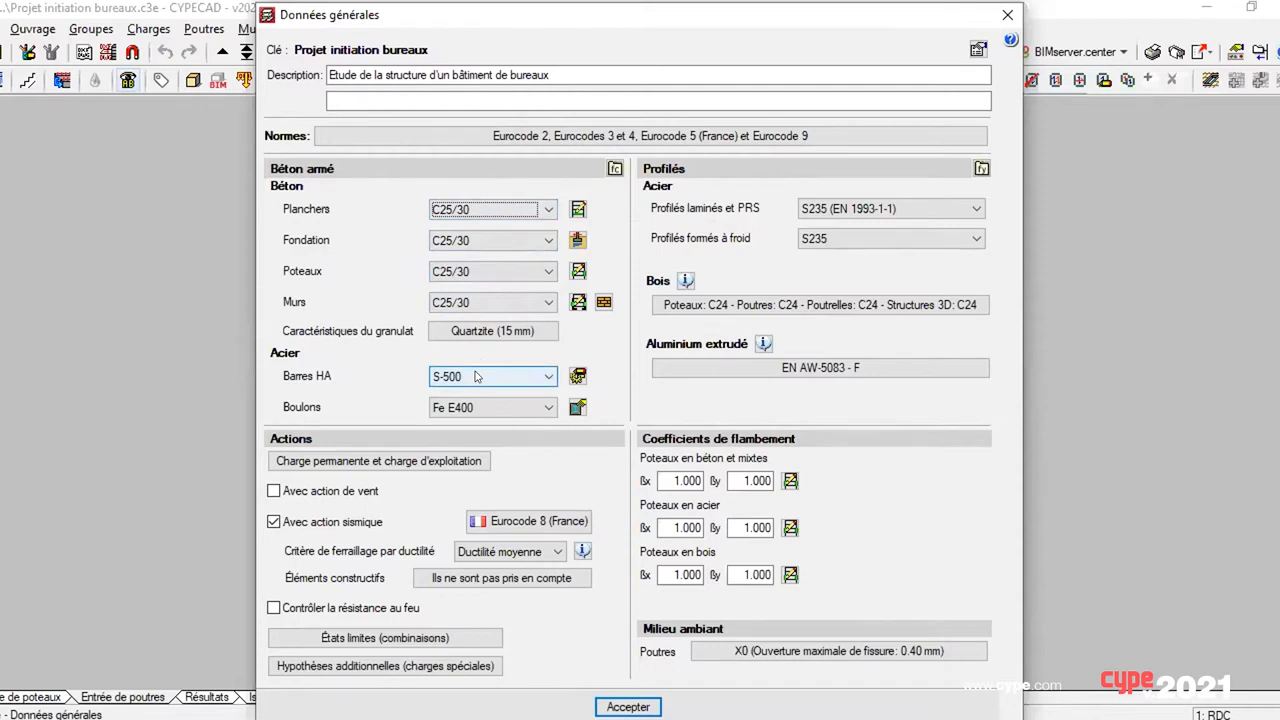
# Step: Examine the beam sizing options for secondary beams against seismic action within the reinforcing bar steel settings, and exit without changes
pyautogui.click(577, 376)
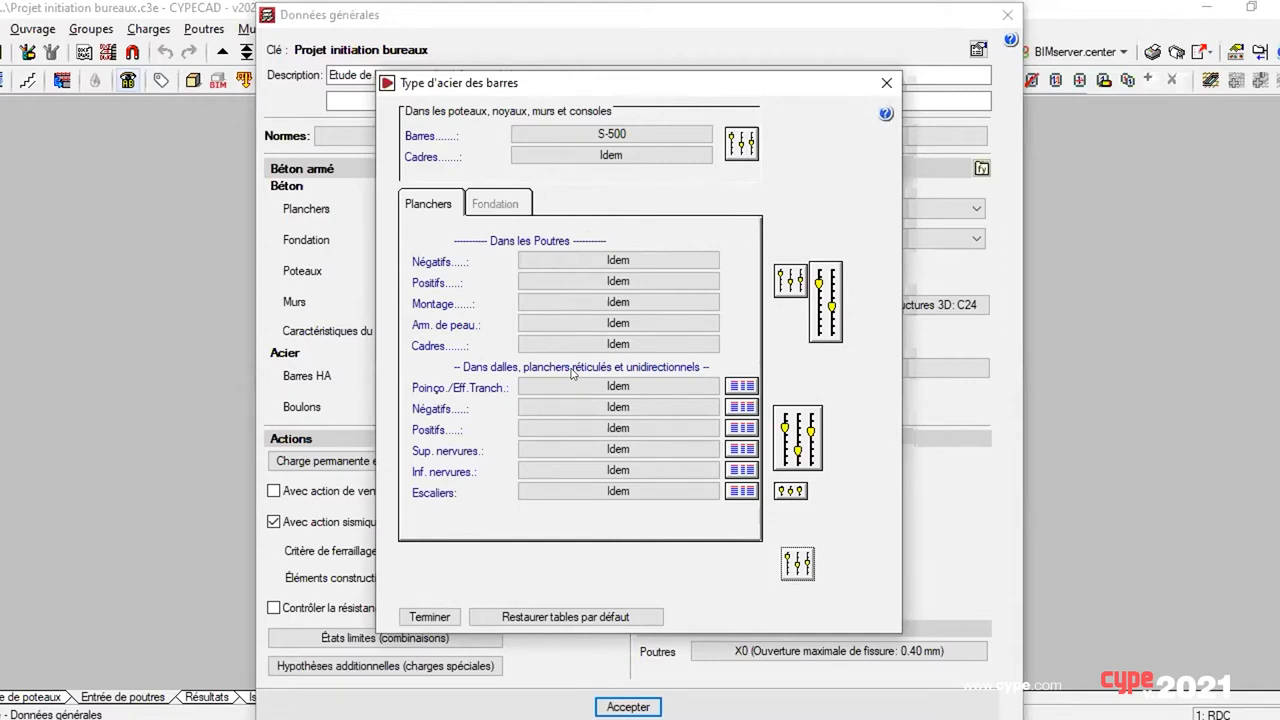
pyautogui.click(788, 281)
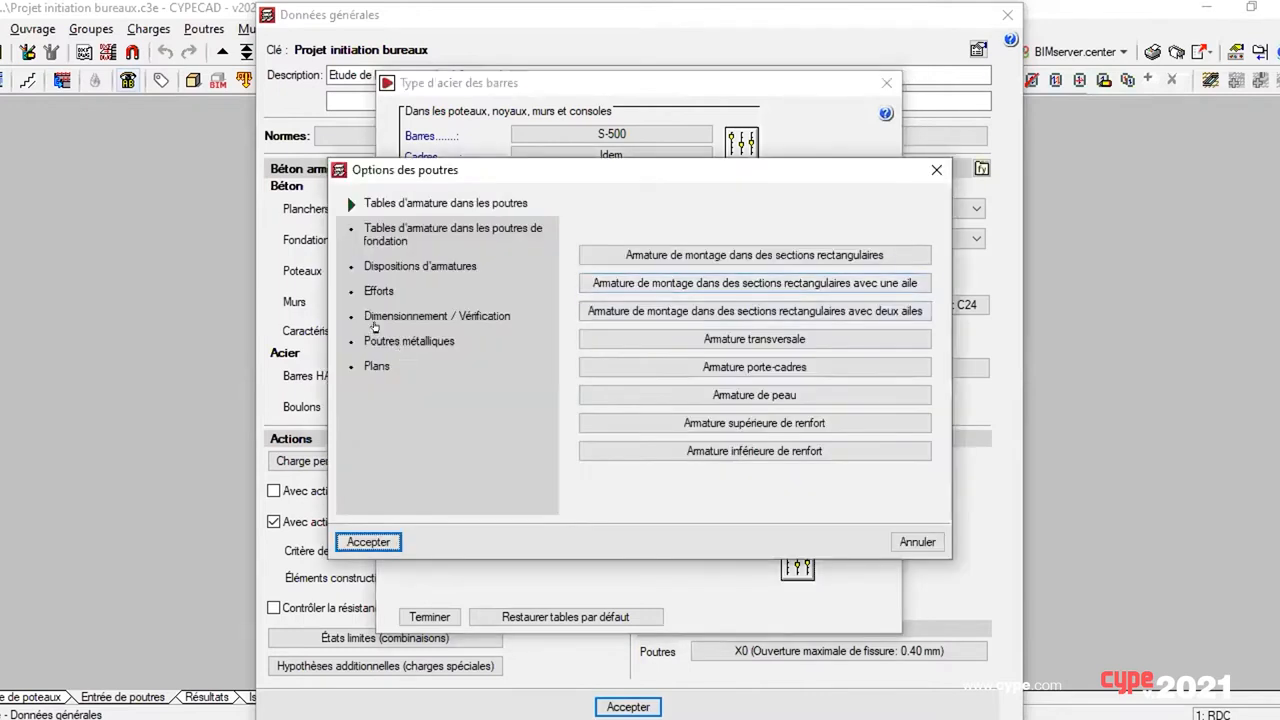
pyautogui.click(380, 318)
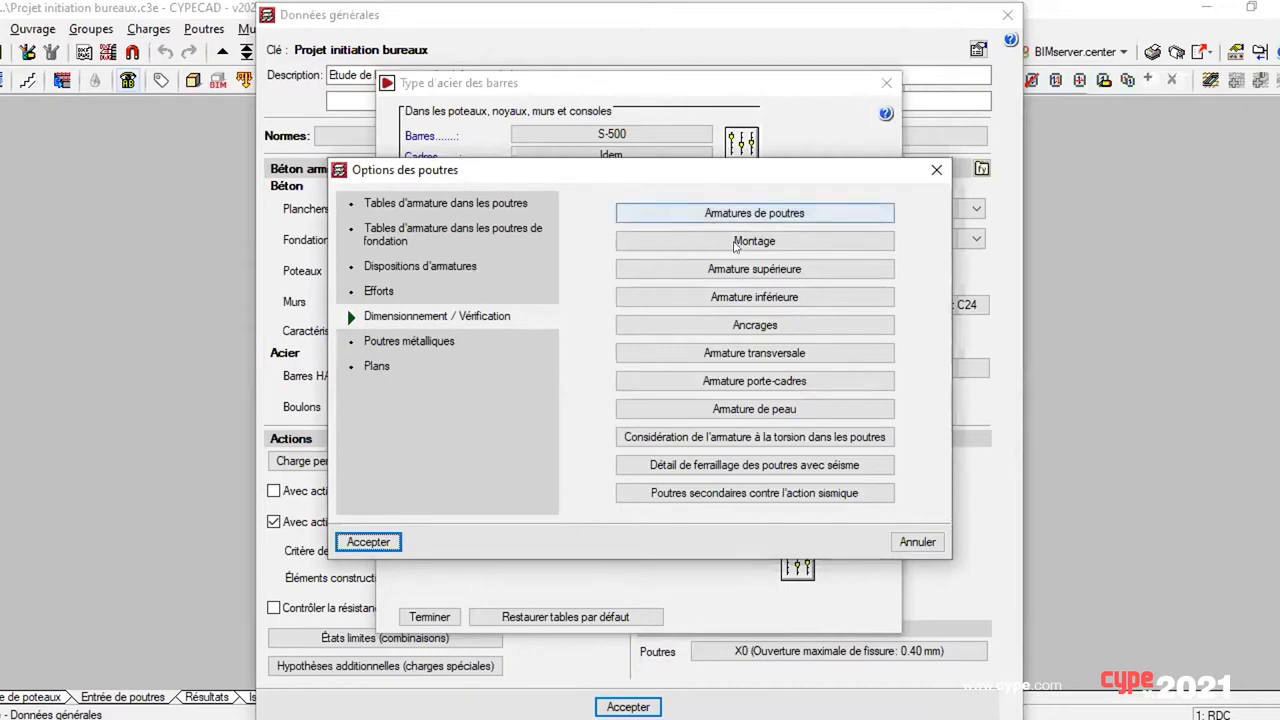
pyautogui.click(724, 490)
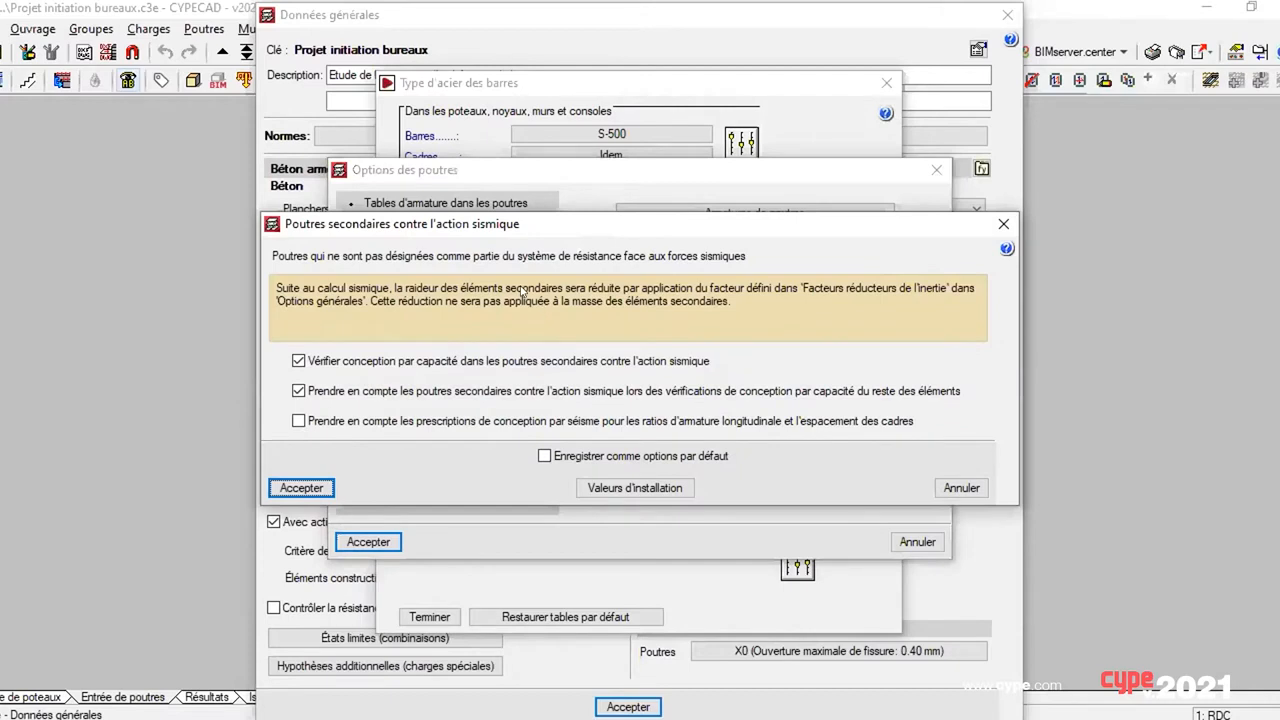
pyautogui.click(943, 486)
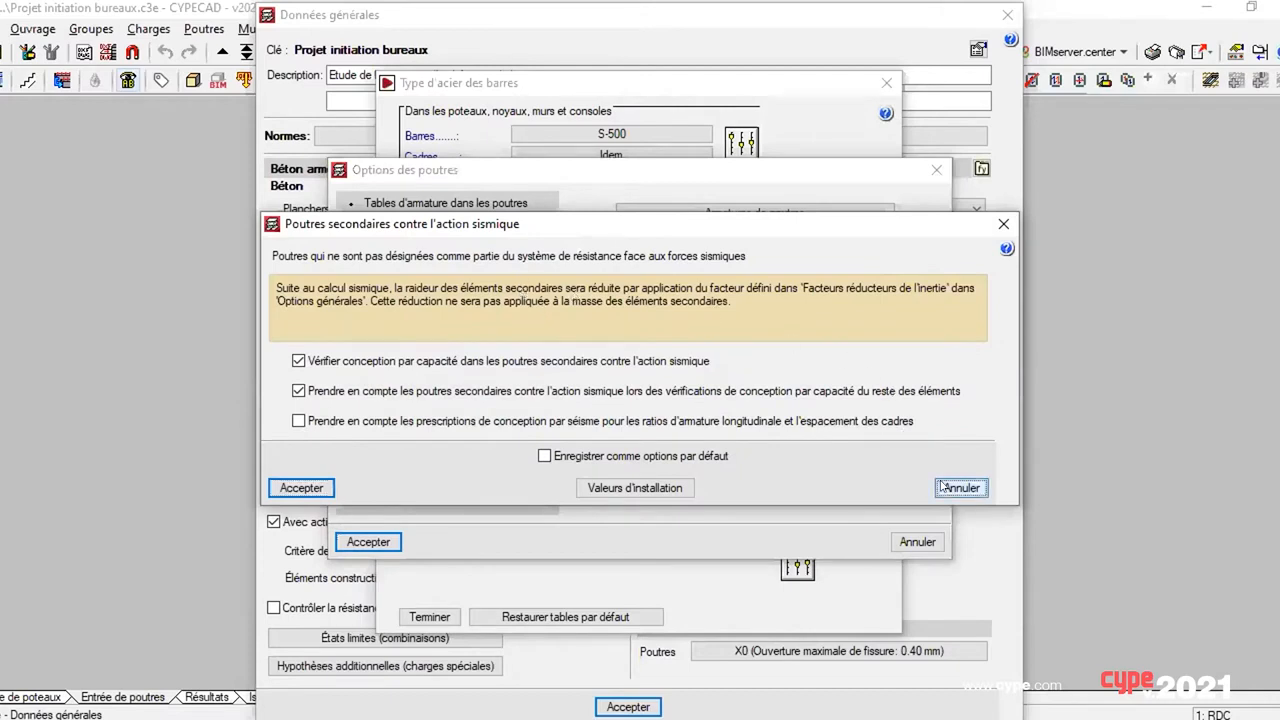
pyautogui.click(909, 541)
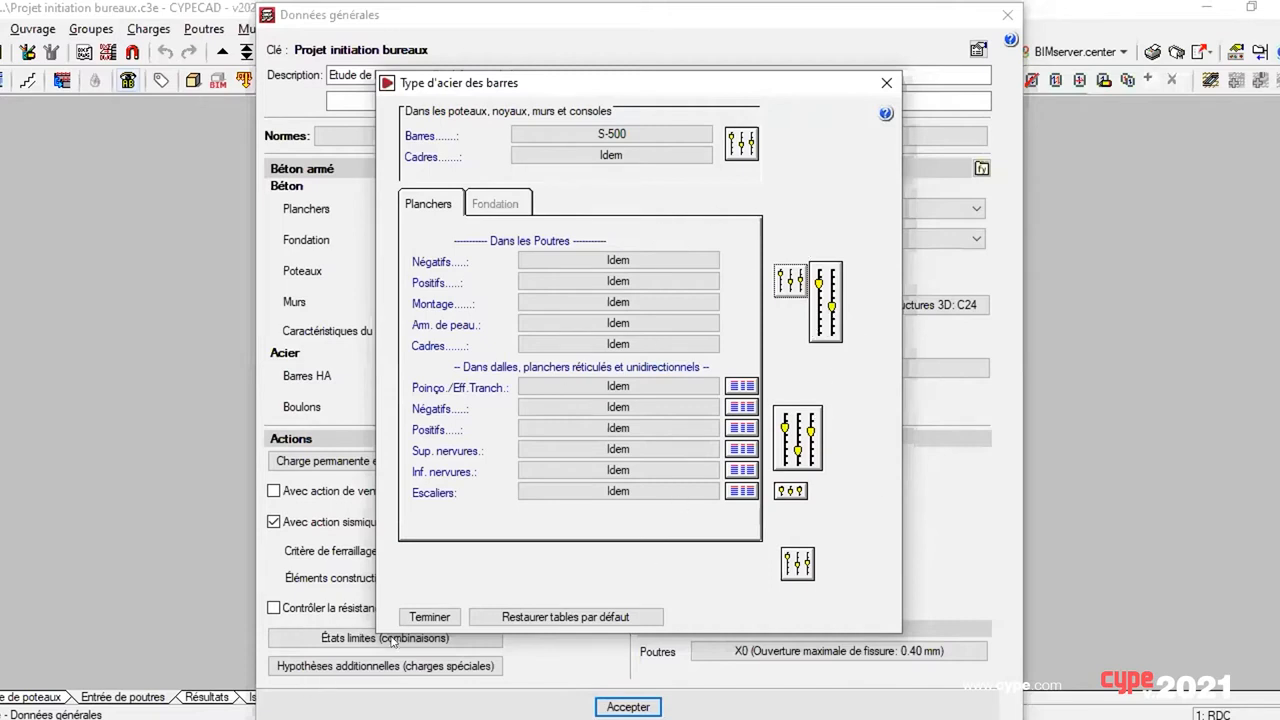
pyautogui.click(429, 616)
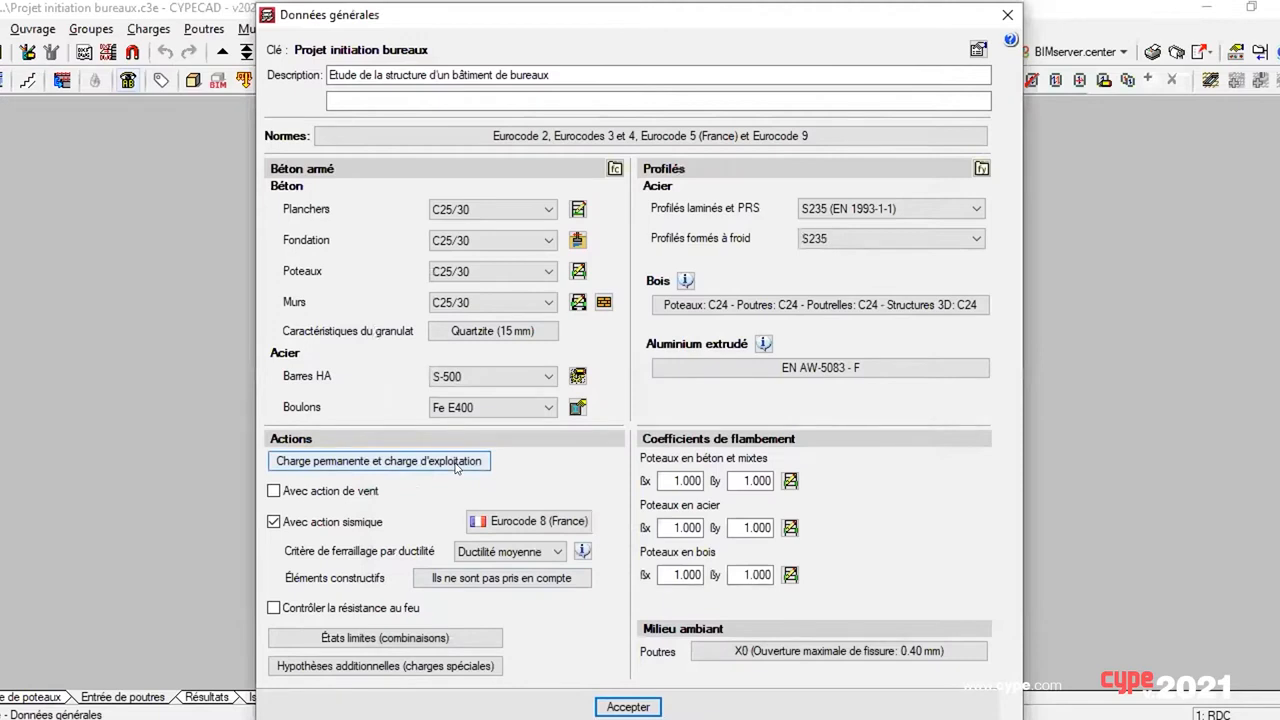
# Step: Open the Eurocode 8 (France) seismic settings and compare the behaviour factor tables for concrete, steel and composite structures
pyautogui.click(480, 516)
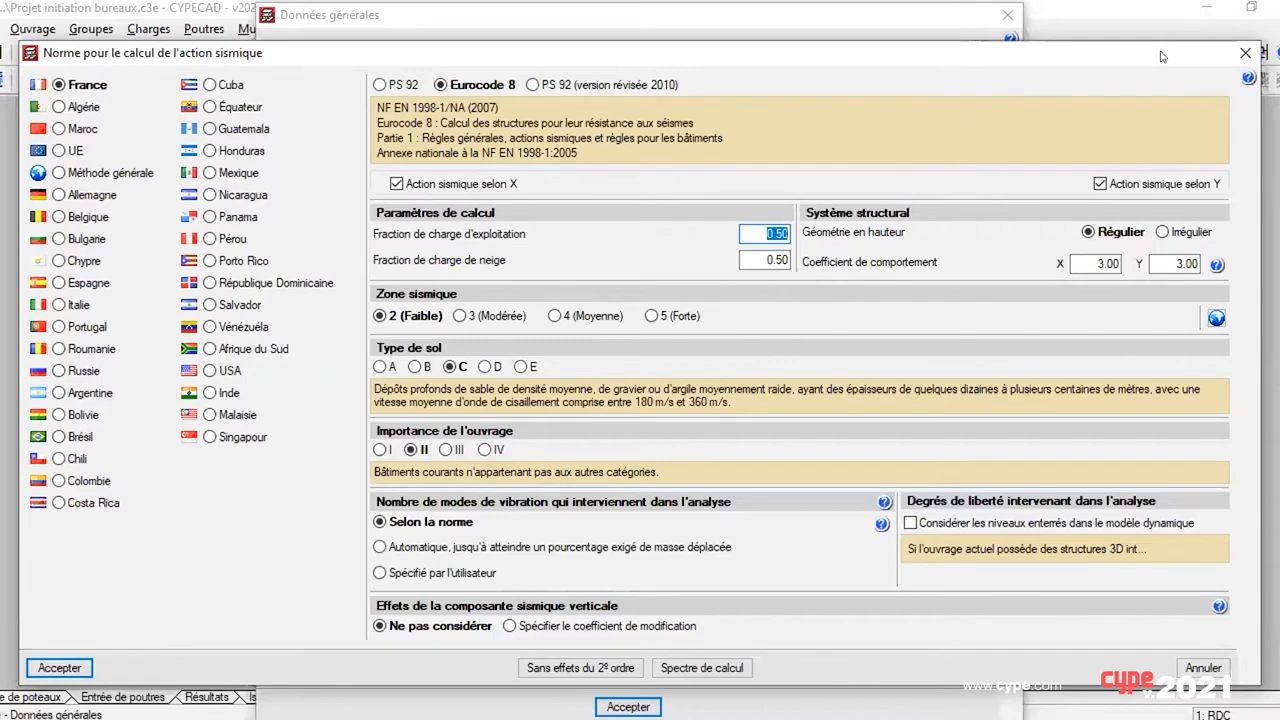
pyautogui.moveTo(1162, 56); pyautogui.dragTo(965, 19)
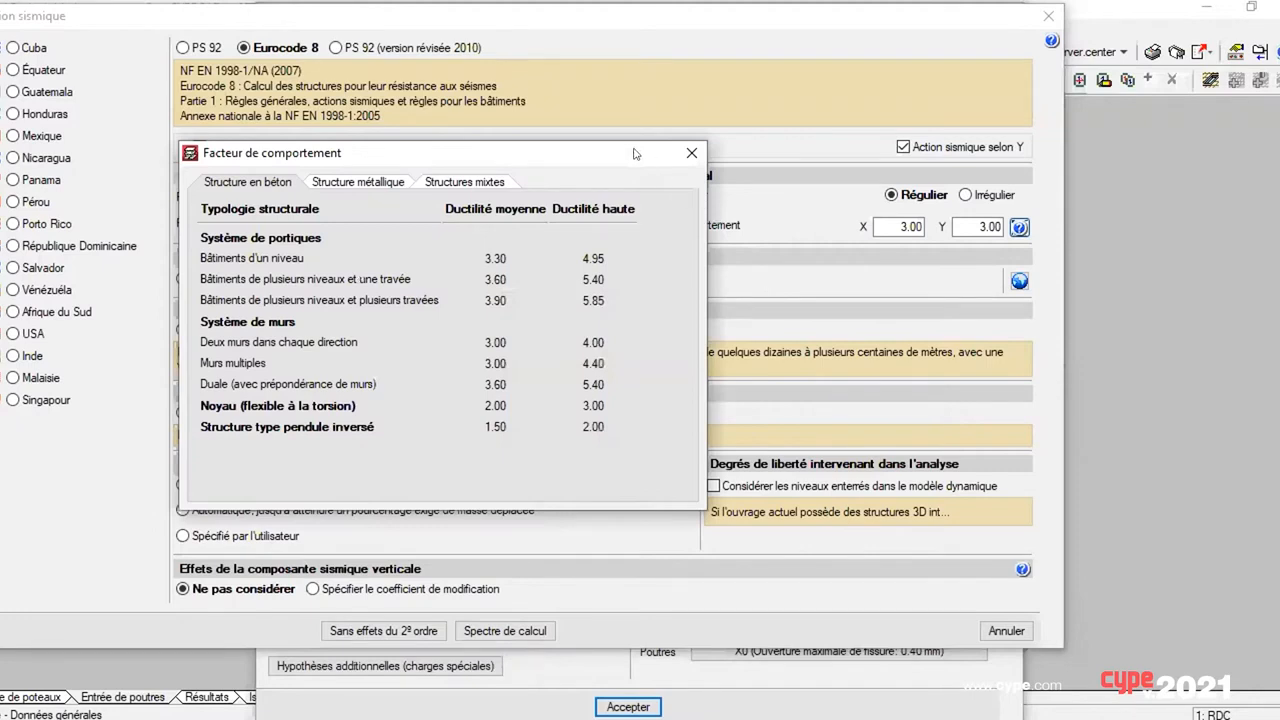
pyautogui.click(357, 183)
pyautogui.click(449, 184)
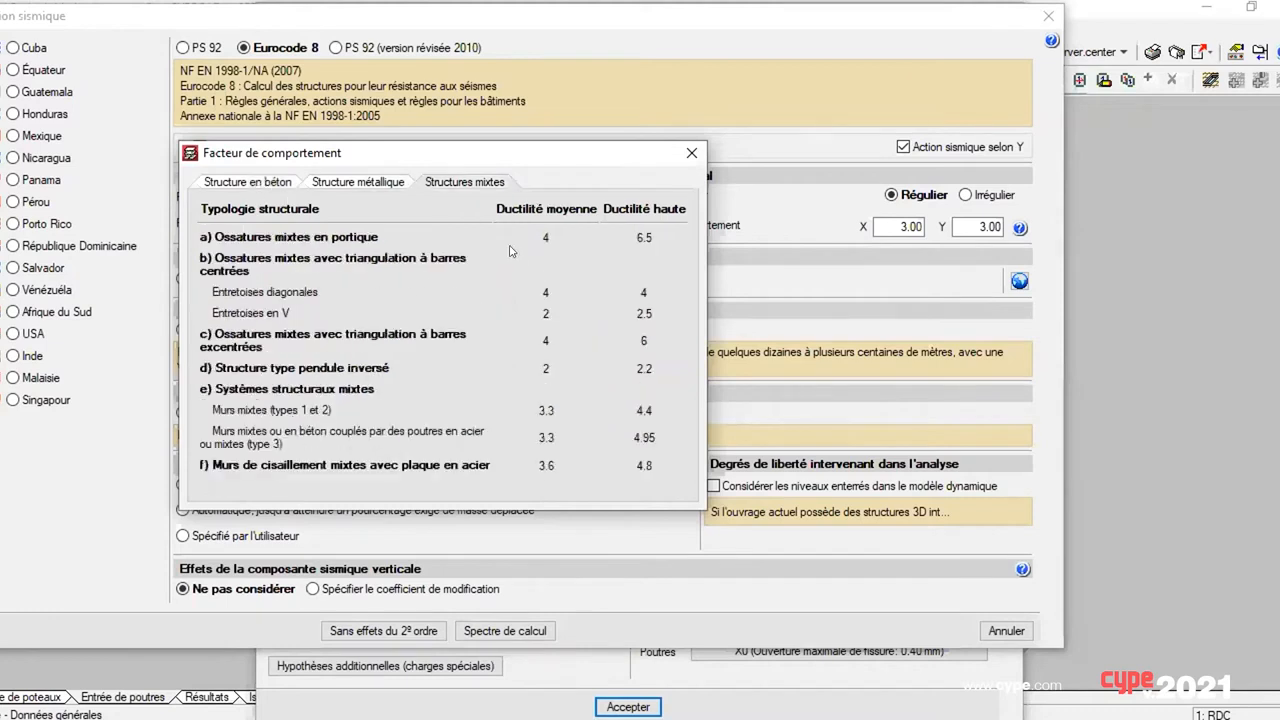
pyautogui.click(262, 185)
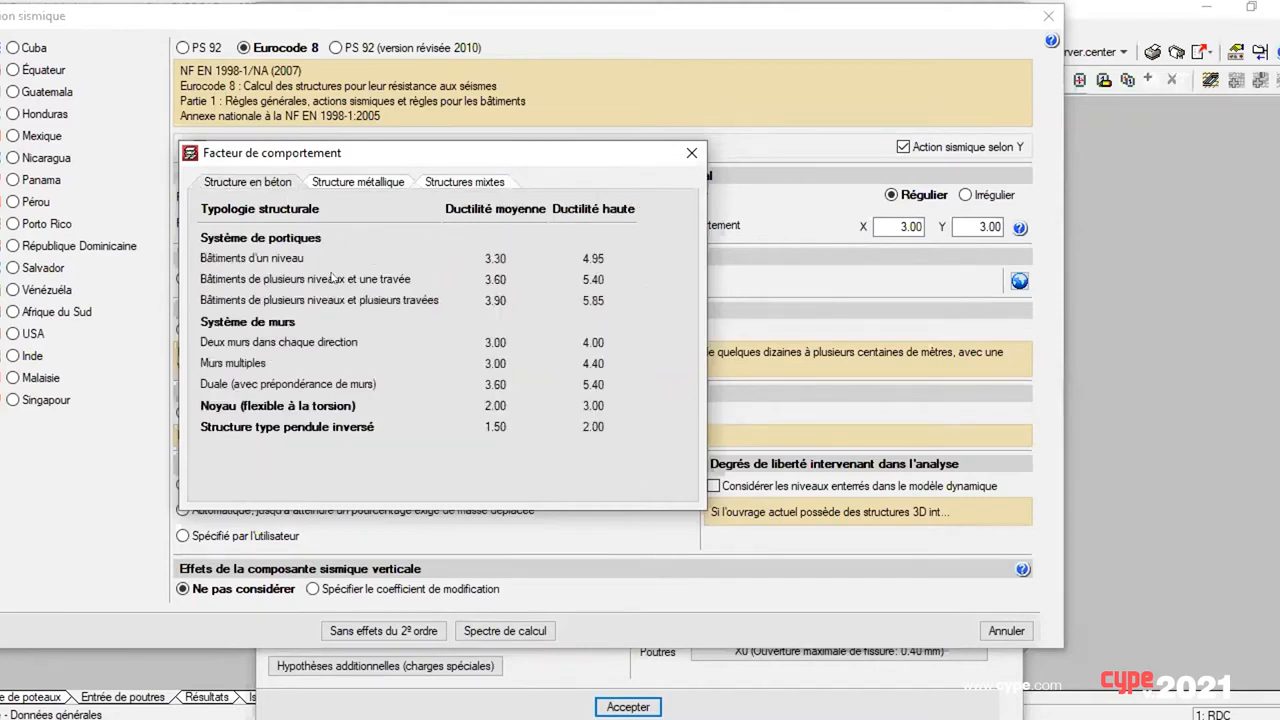
pyautogui.click(689, 153)
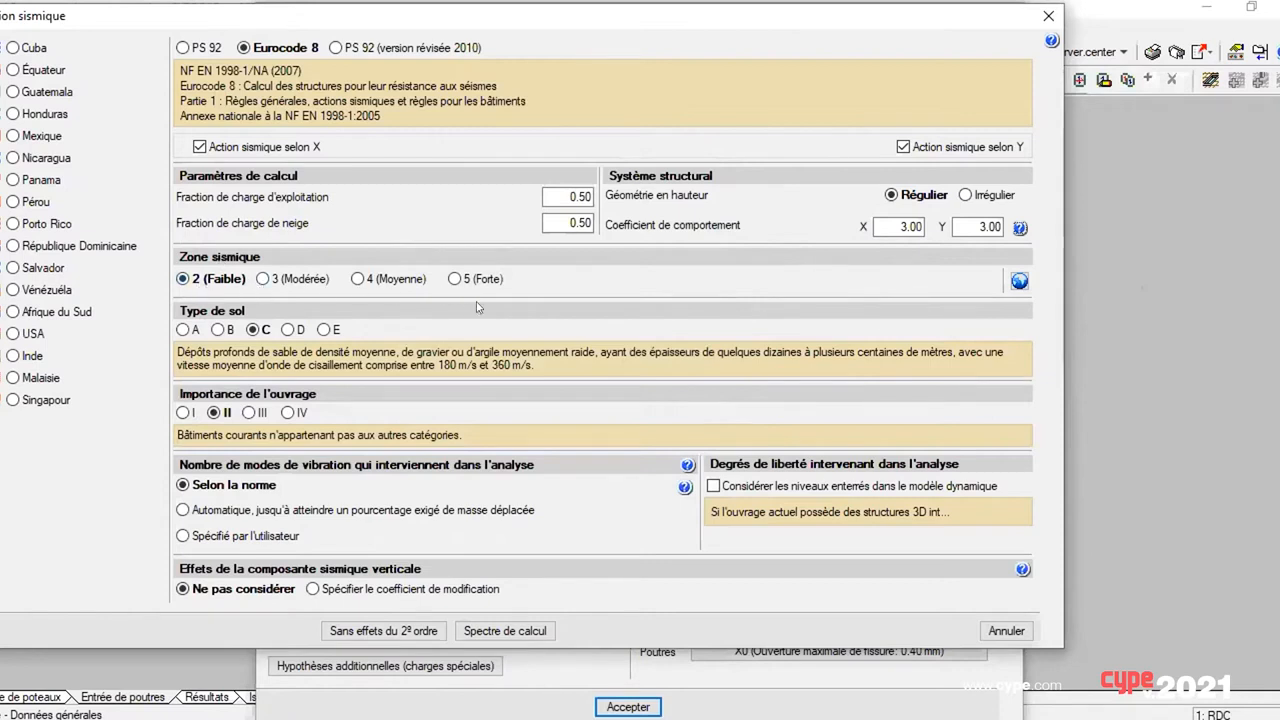
# Step: Consult the seismic zone reference and try importance category I before restoring category II
pyautogui.click(1017, 281)
pyautogui.click(183, 412)
pyautogui.click(224, 412)
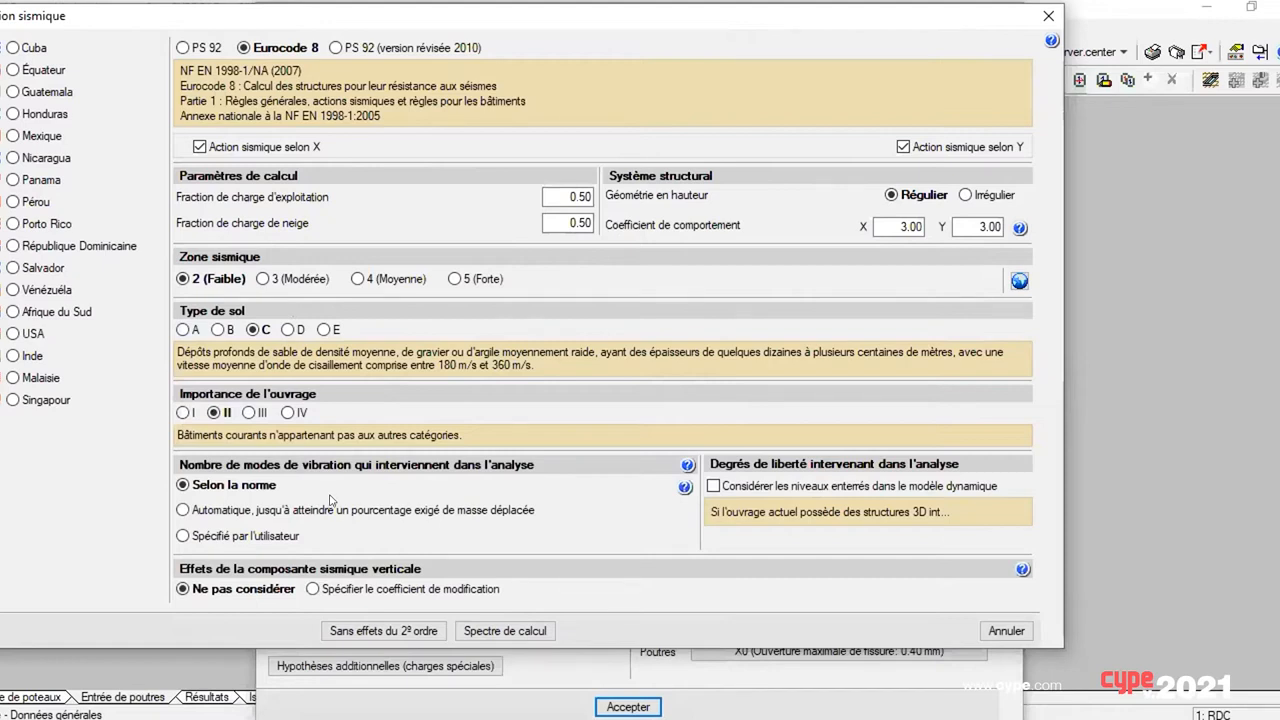
# Step: Try the automatic and user-specified vibration mode options, restore Selon la norme and read its Eurocode 8 reference text
pyautogui.click(214, 517)
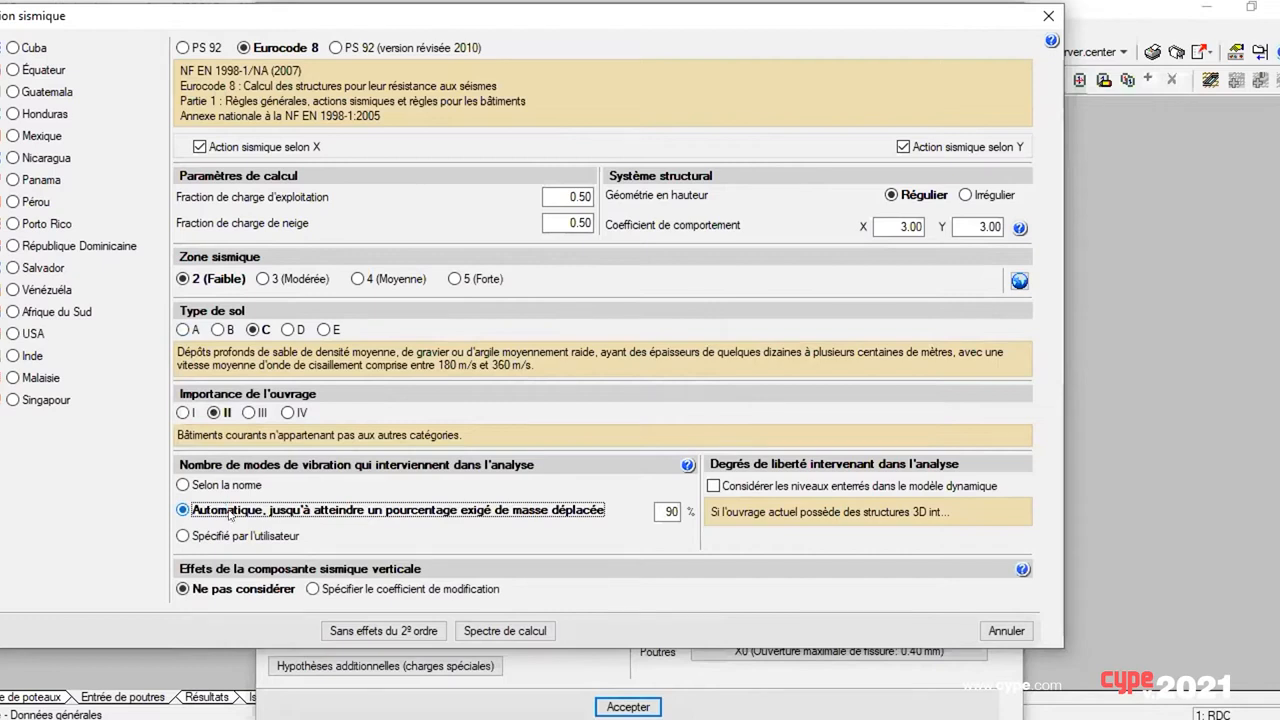
pyautogui.click(183, 536)
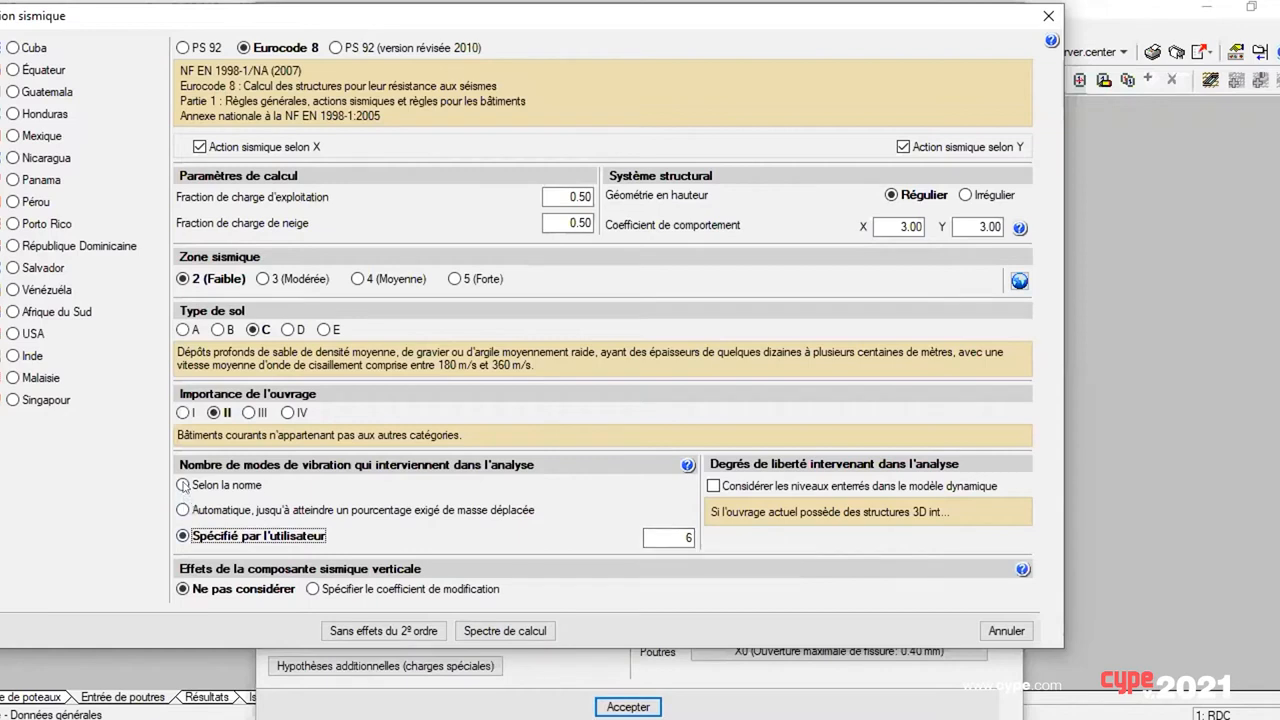
pyautogui.click(226, 485)
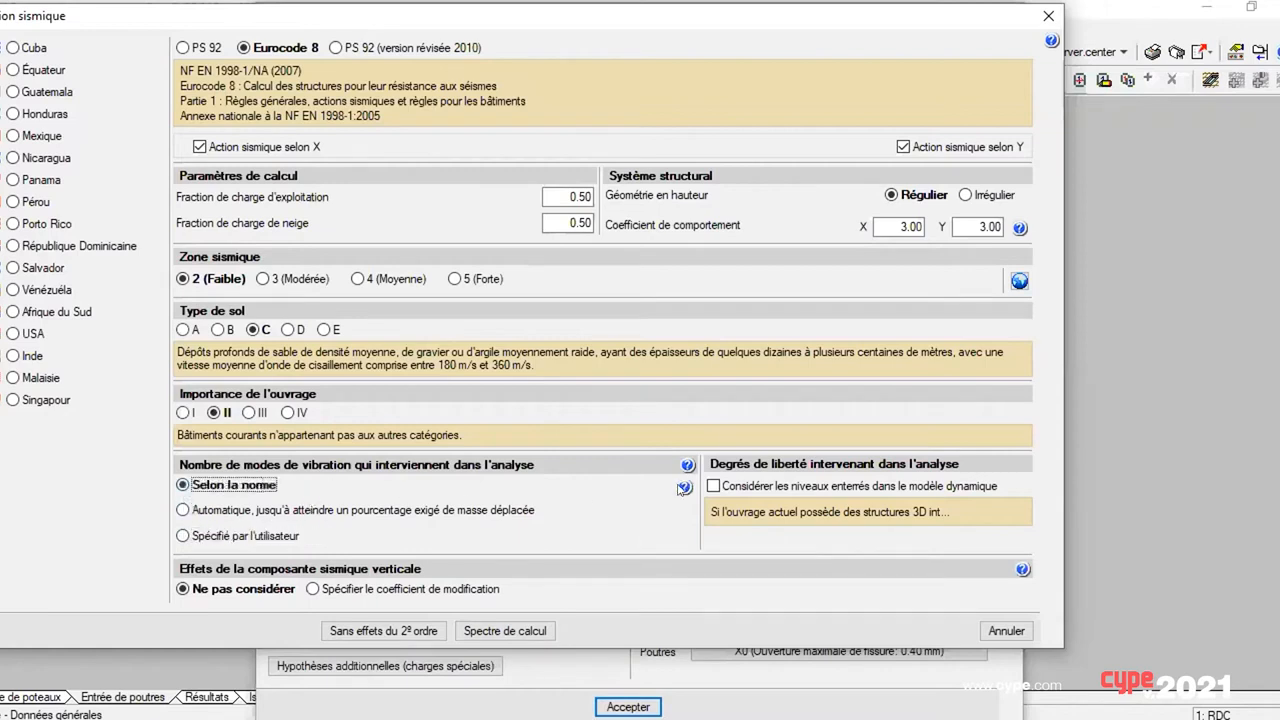
pyautogui.click(684, 487)
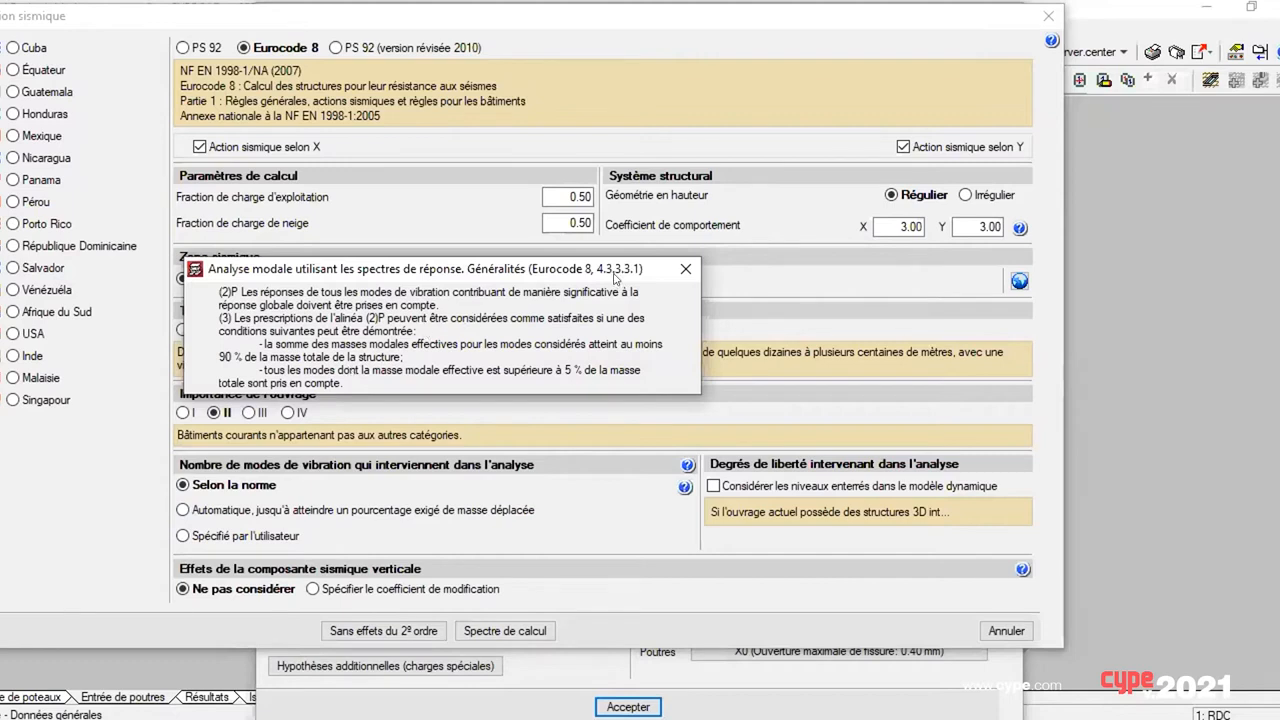
pyautogui.click(684, 265)
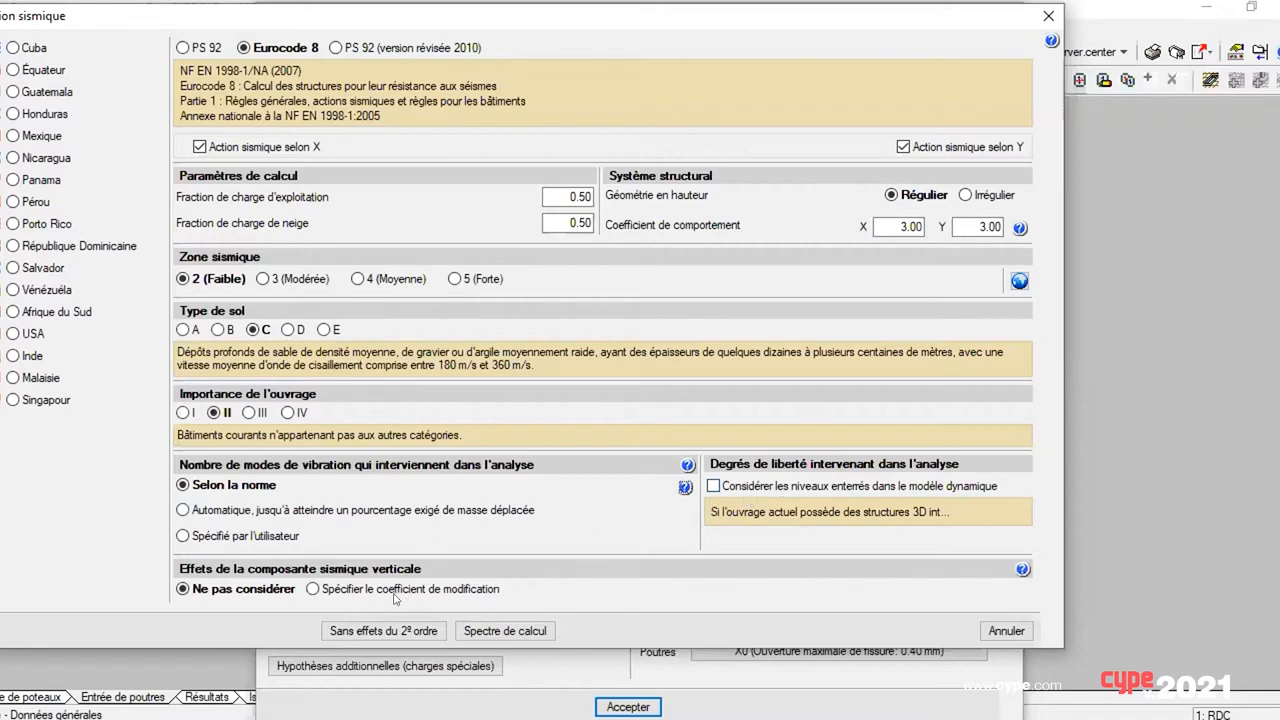
# Step: Examine the vertical seismic modification coefficient's explanation and the calculation spectrum, and leave the seismic settings without discarding the calculated results
pyautogui.moveTo(366, 592)
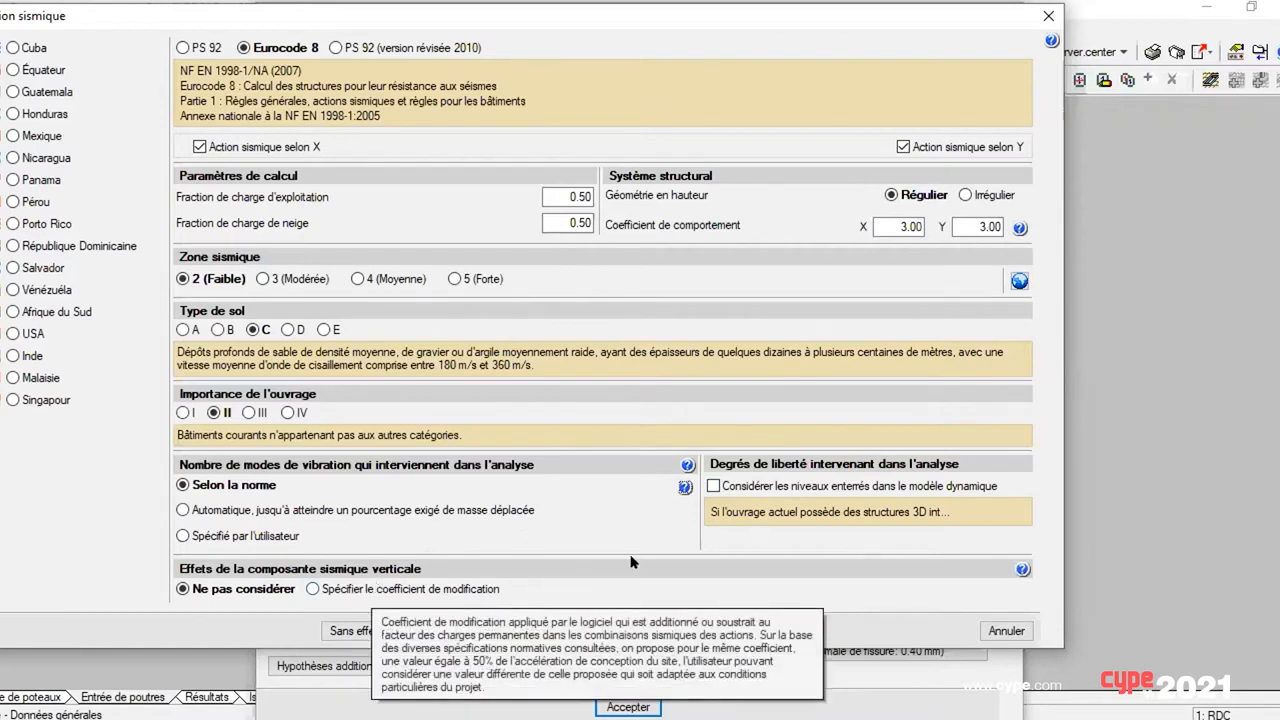
pyautogui.click(490, 629)
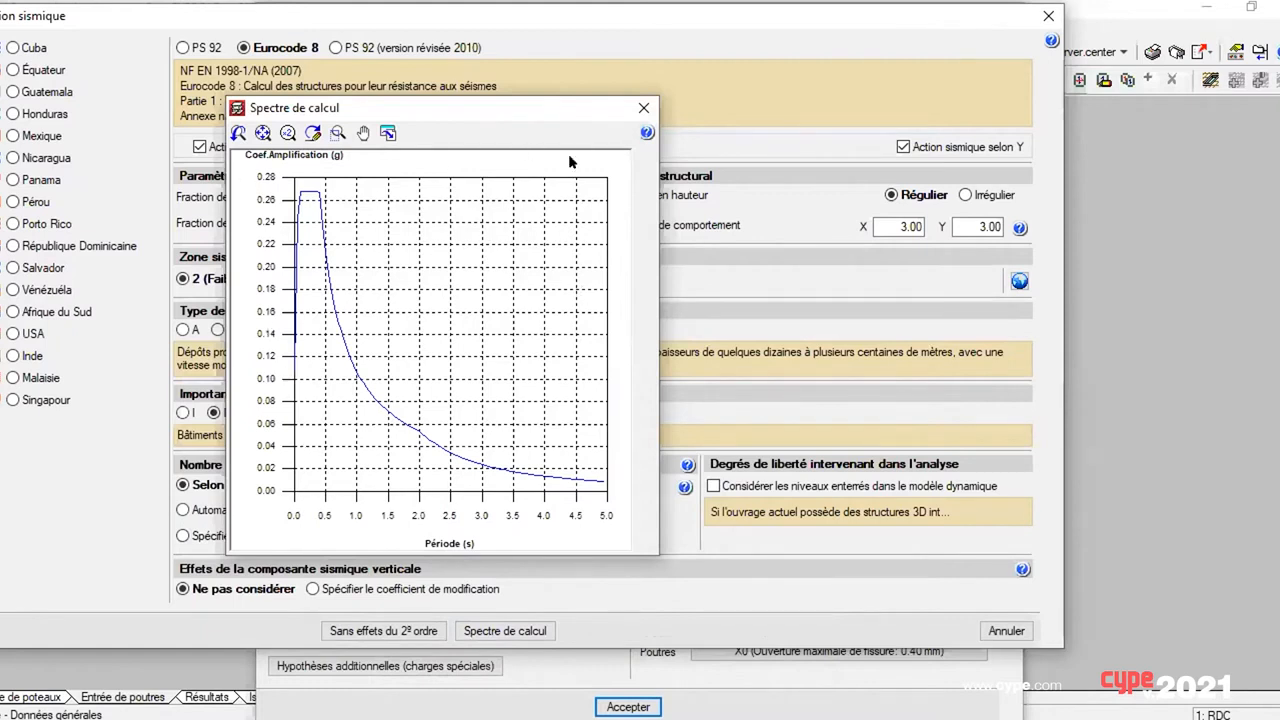
pyautogui.moveTo(640, 106); pyautogui.dragTo(684, 152)
pyautogui.click(686, 154)
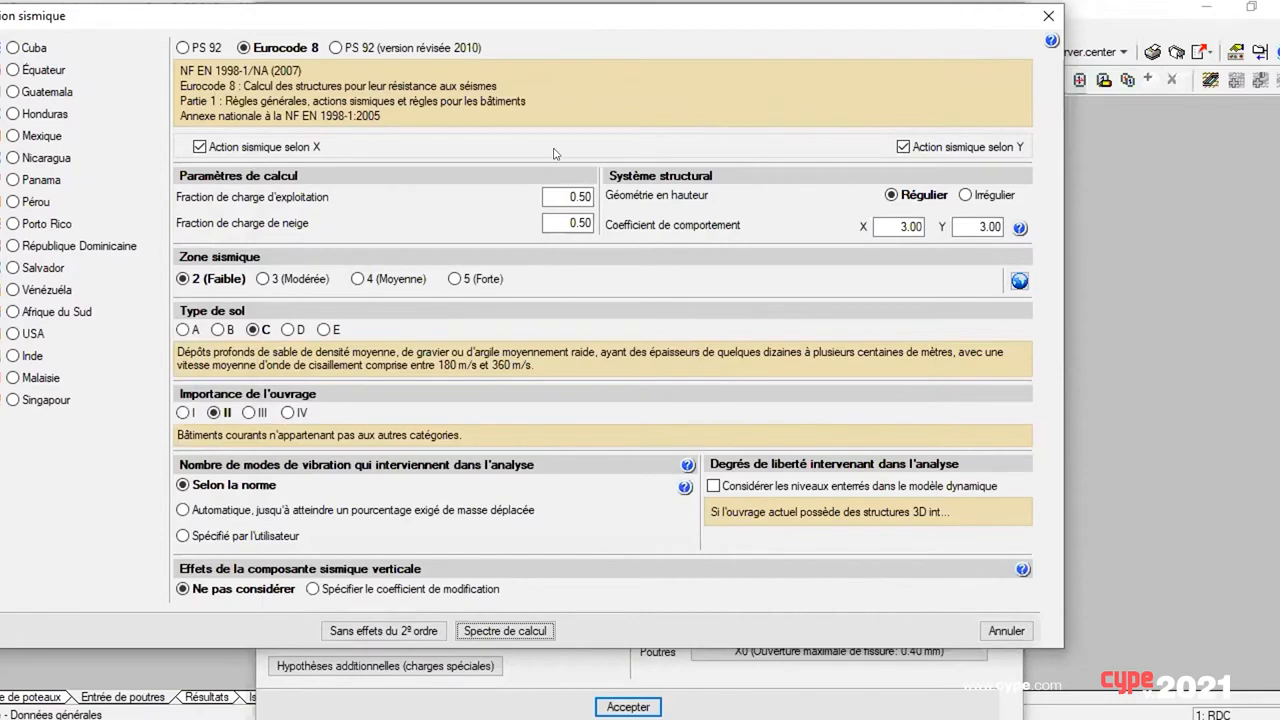
pyautogui.moveTo(533, 22); pyautogui.dragTo(667, 21)
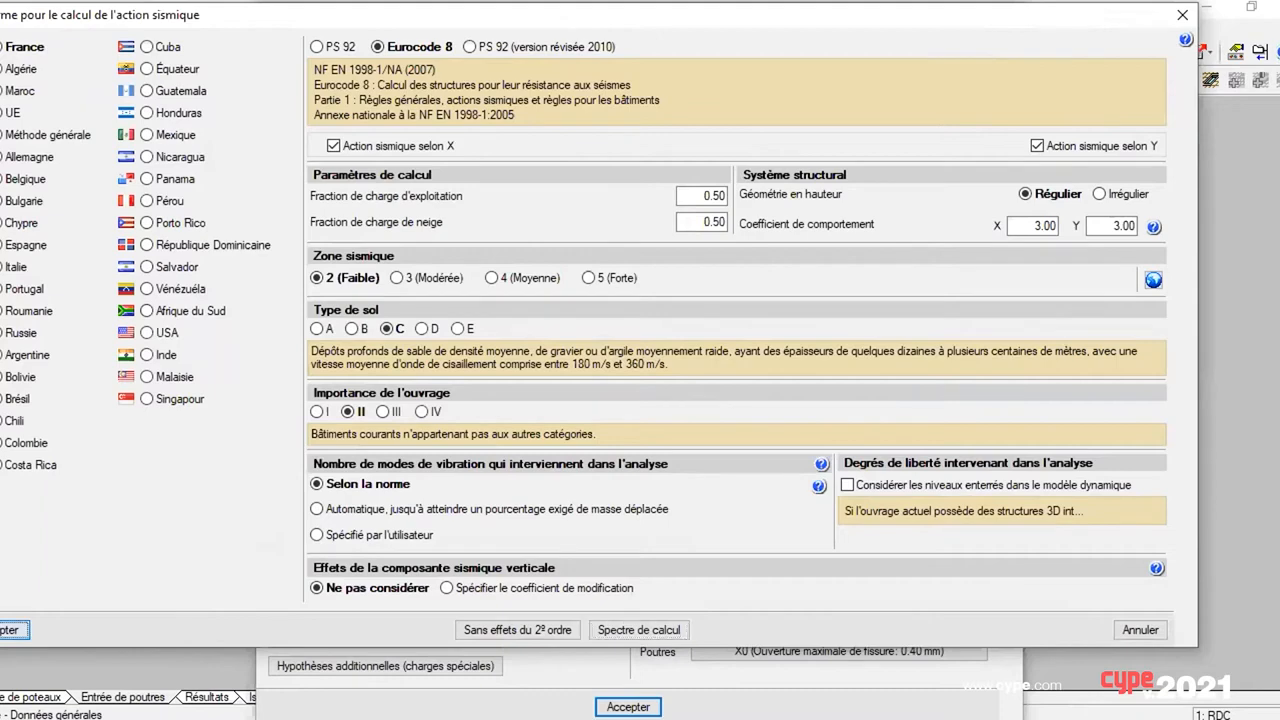
pyautogui.press('Return')
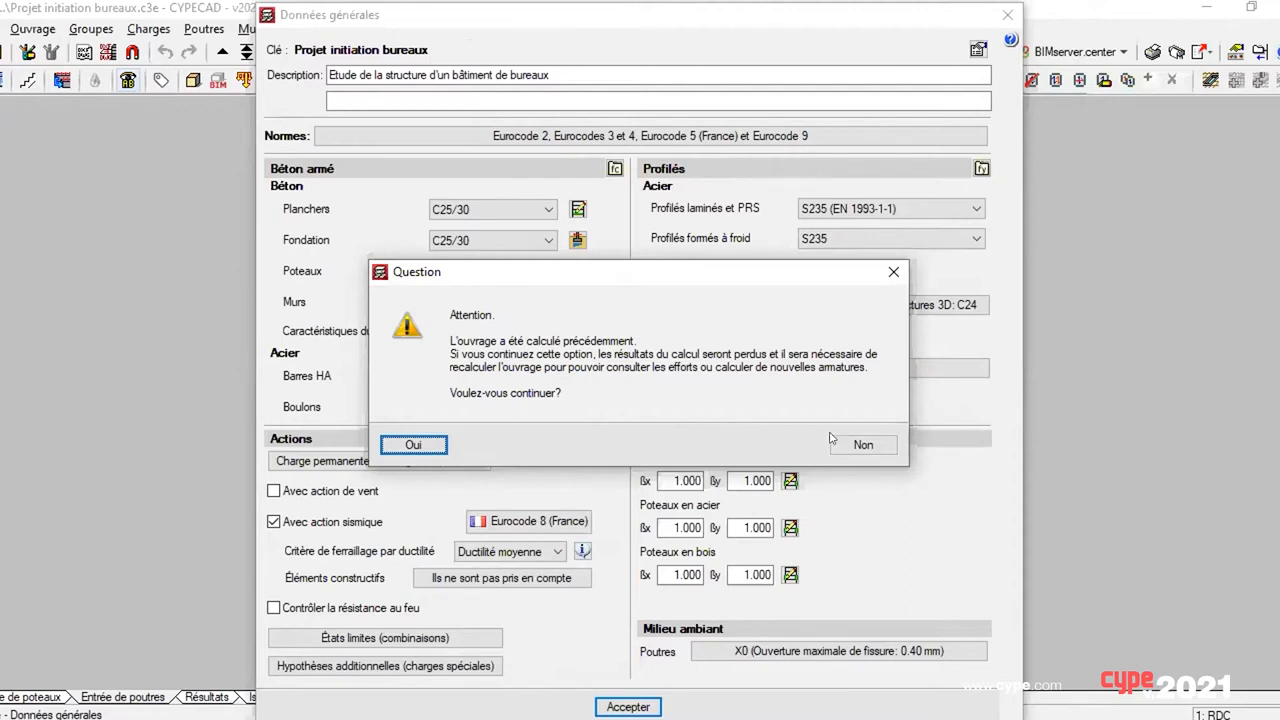
pyautogui.click(862, 443)
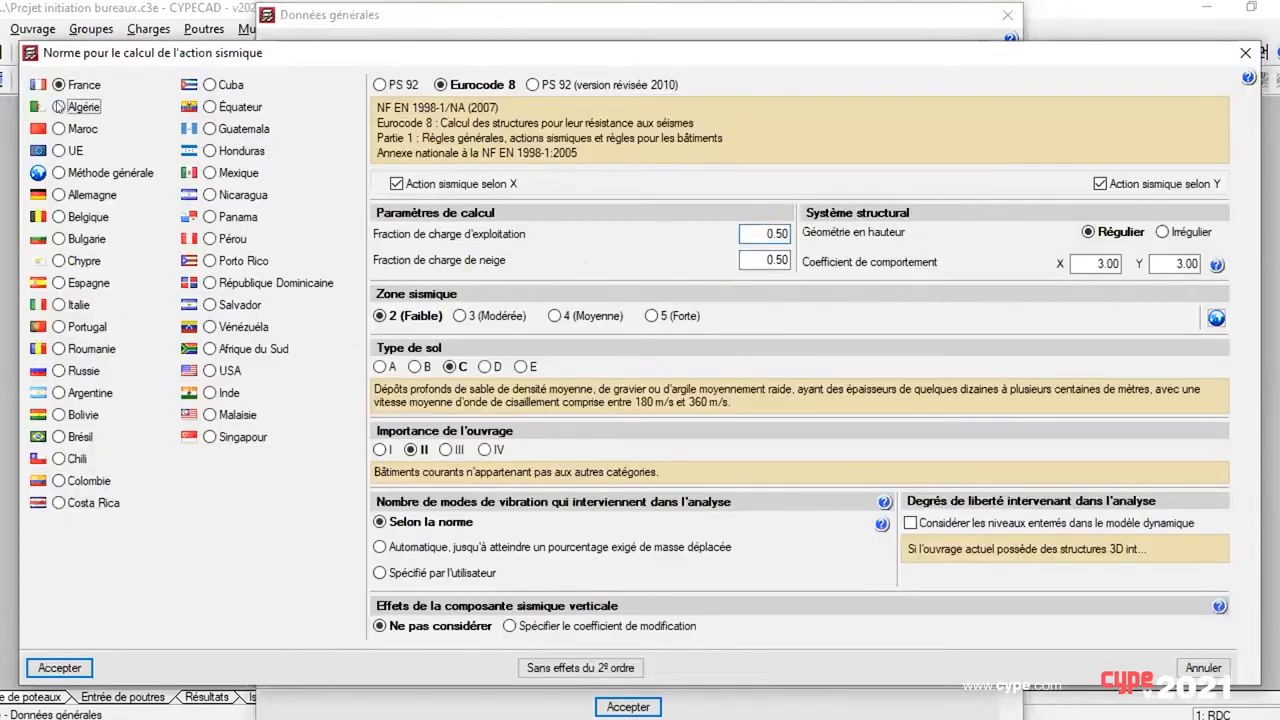
# Step: Try the Algérie, Maroc and Méthode générale seismic settings, cancel the selection and close the general data
pyautogui.click(58, 106)
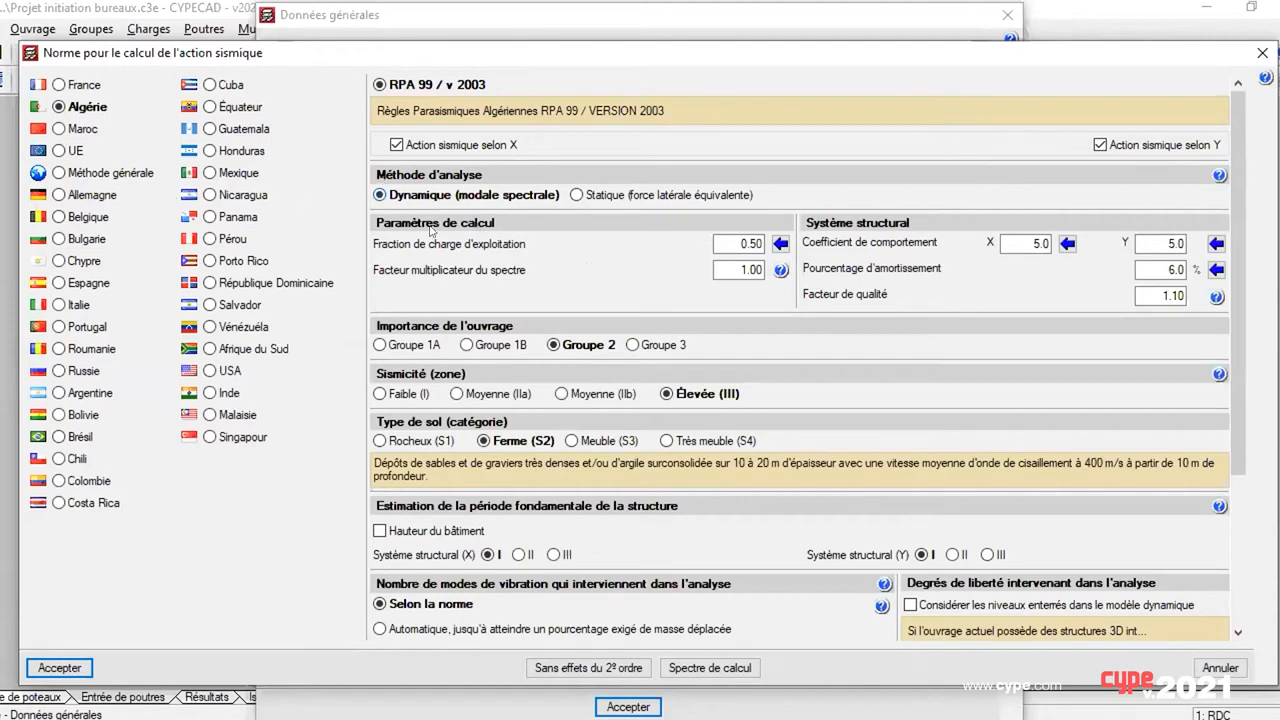
pyautogui.click(60, 127)
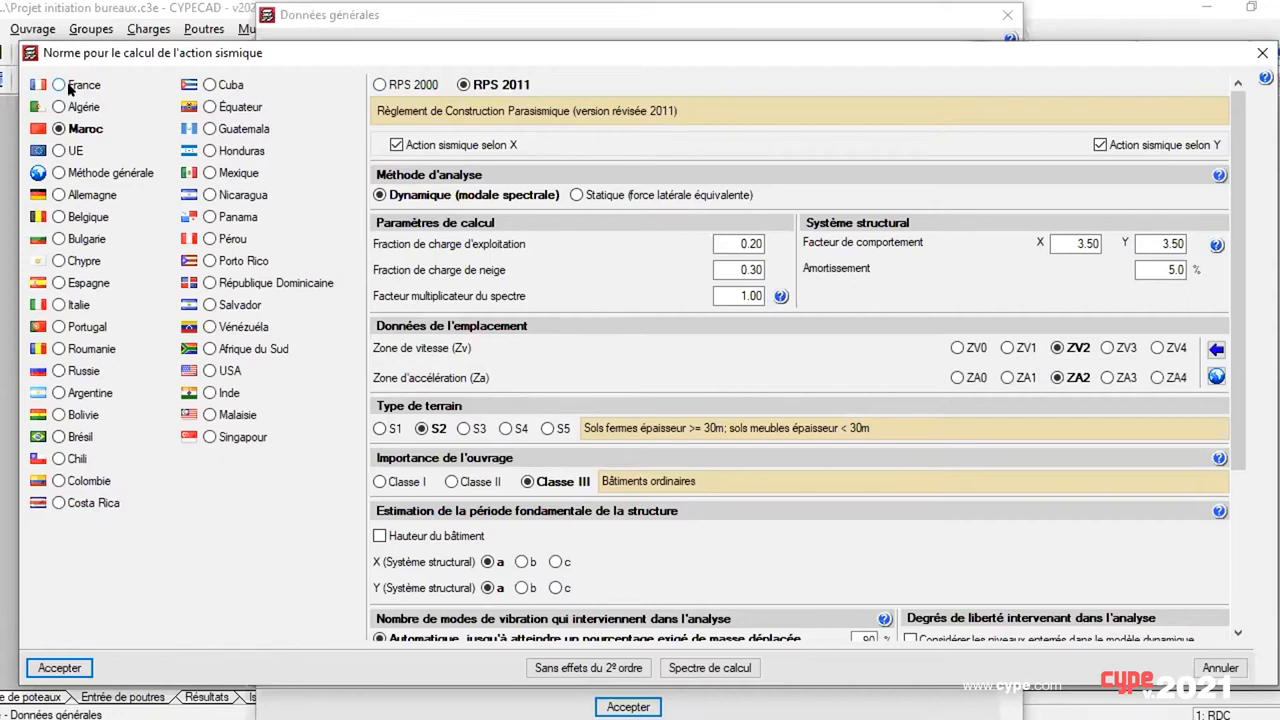
pyautogui.click(58, 173)
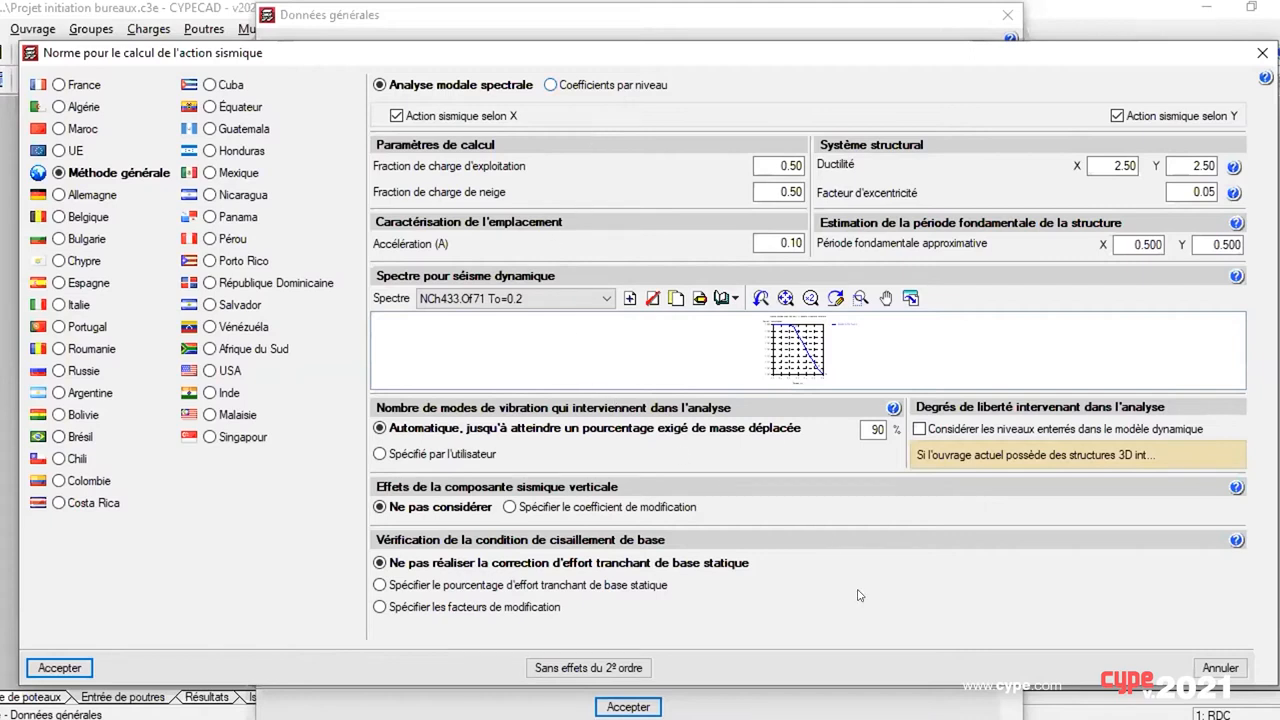
pyautogui.click(1200, 667)
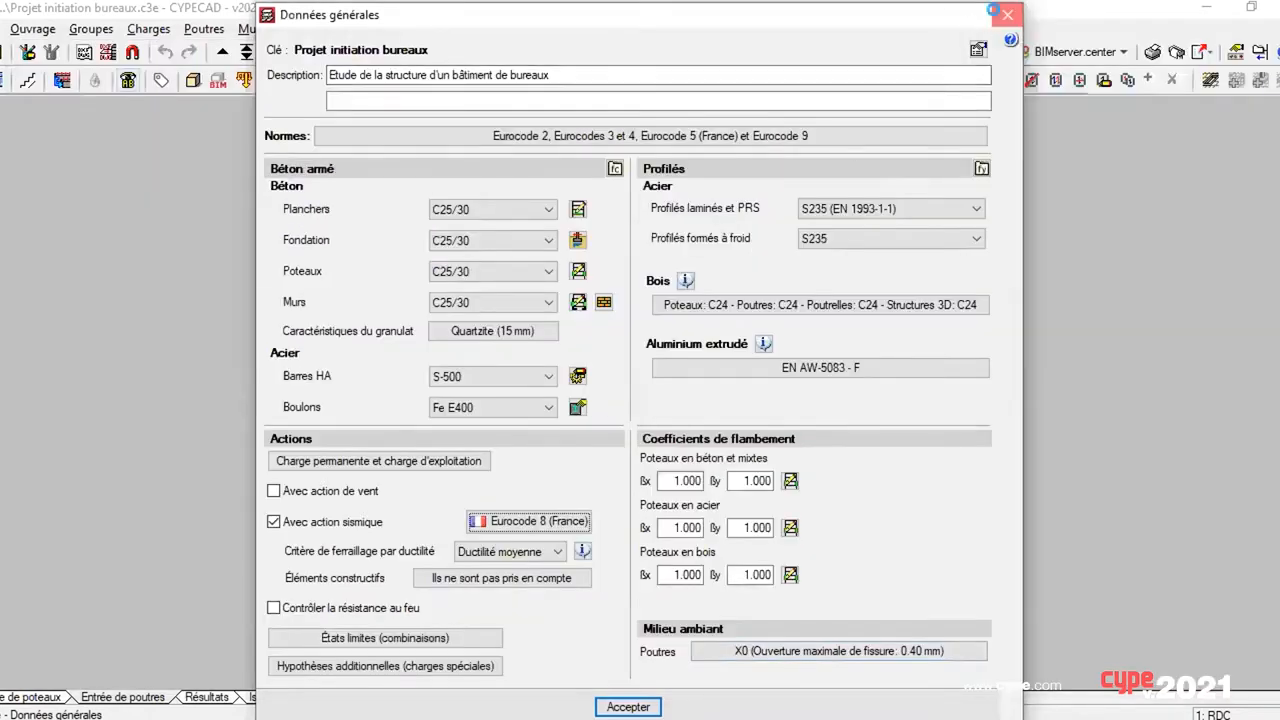
pyautogui.click(995, 11)
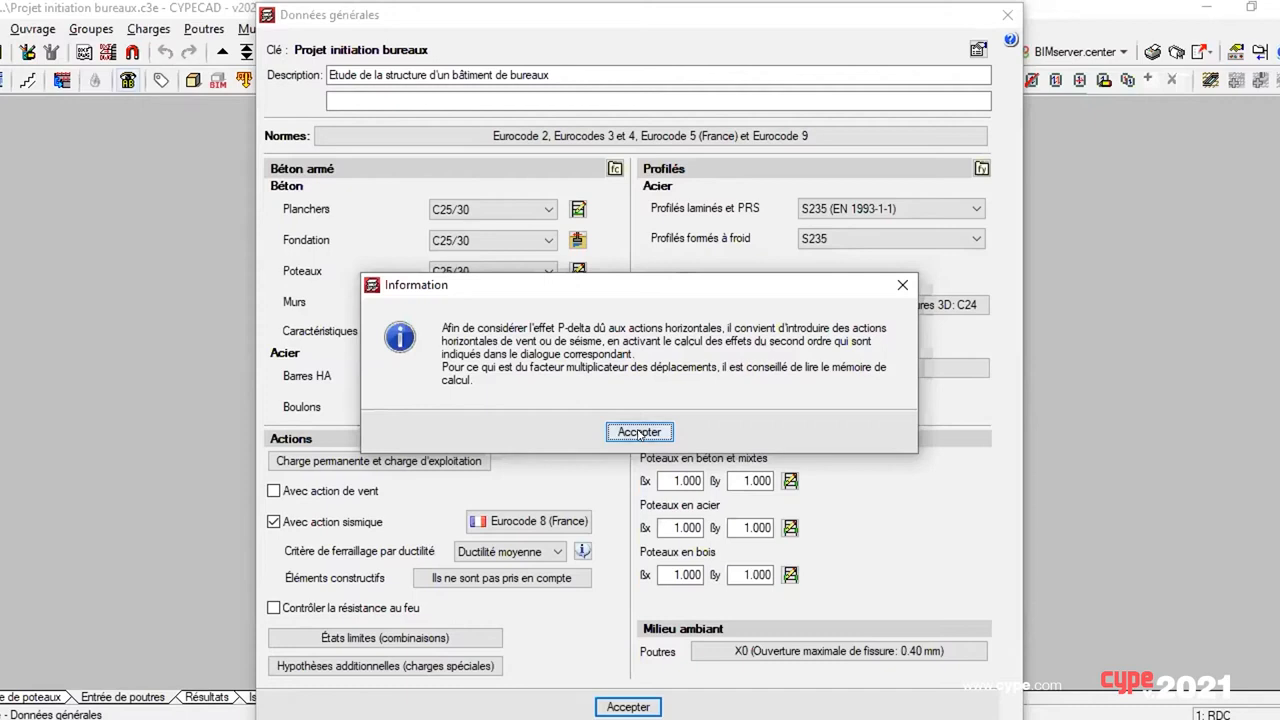
pyautogui.click(639, 433)
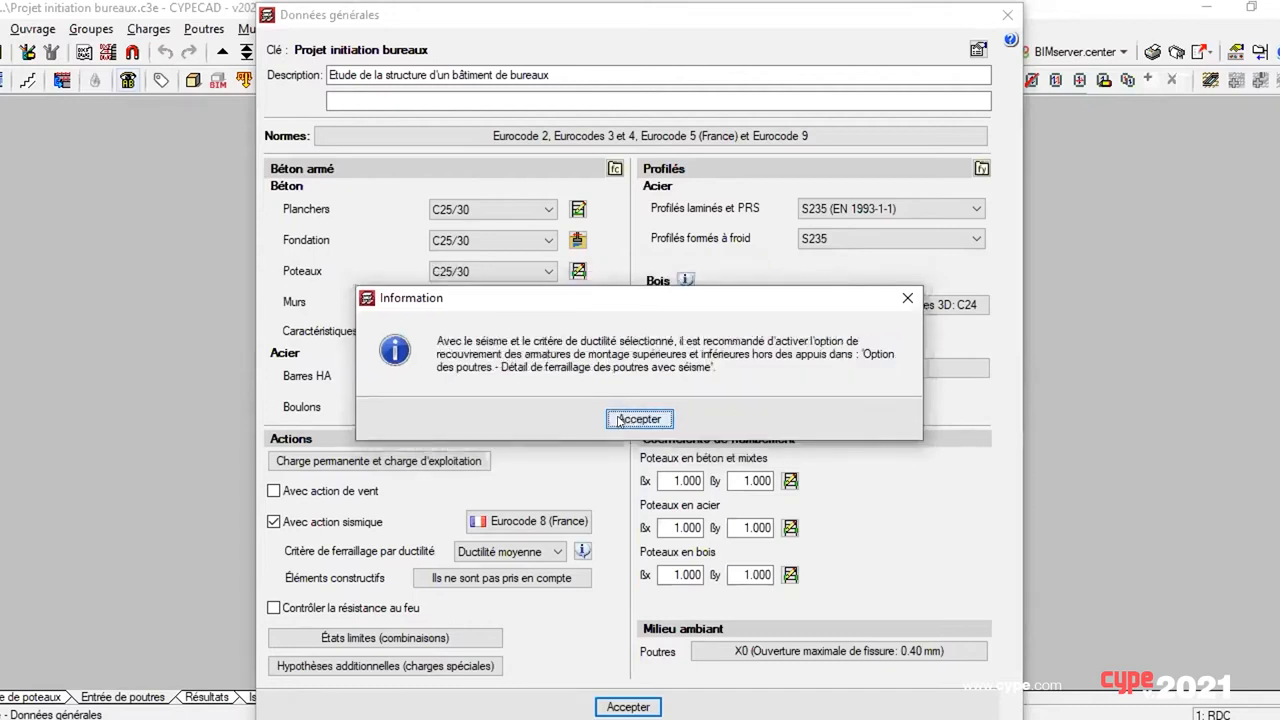
pyautogui.click(619, 421)
# Step: Reopen the office project's general data and accept it without changes, dismissing the information notices
pyautogui.click(32, 28)
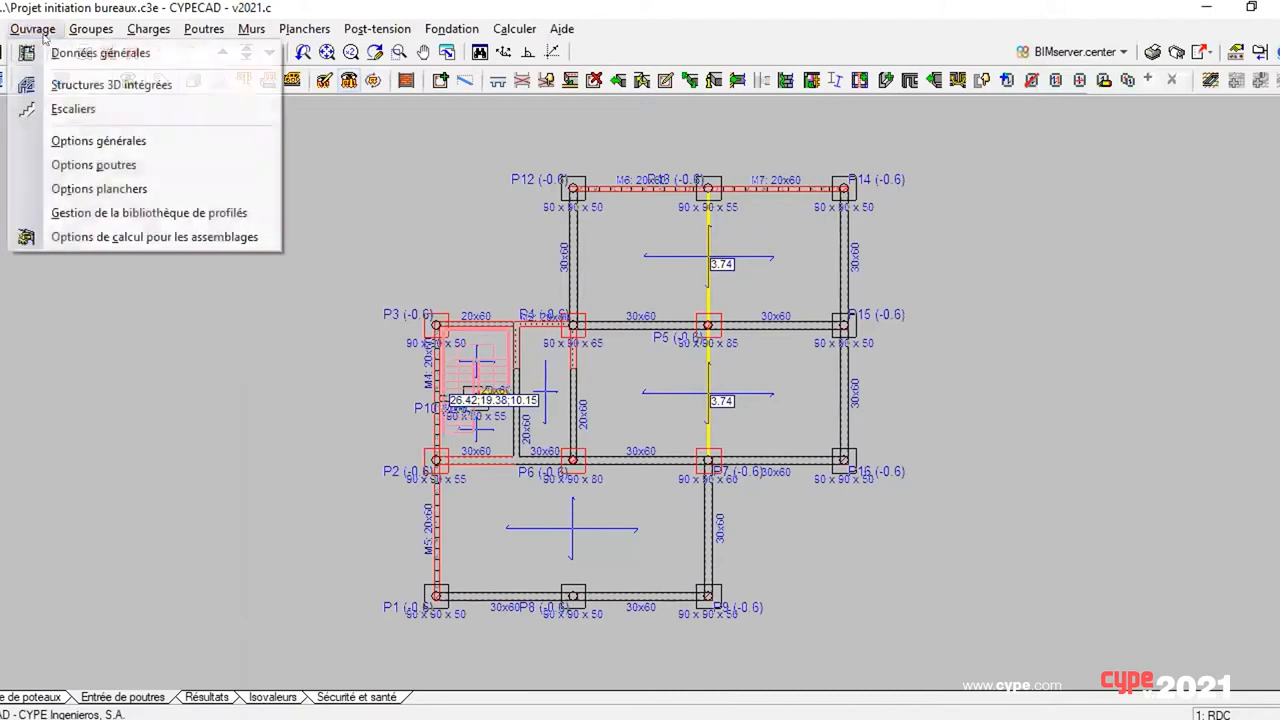
pyautogui.click(56, 53)
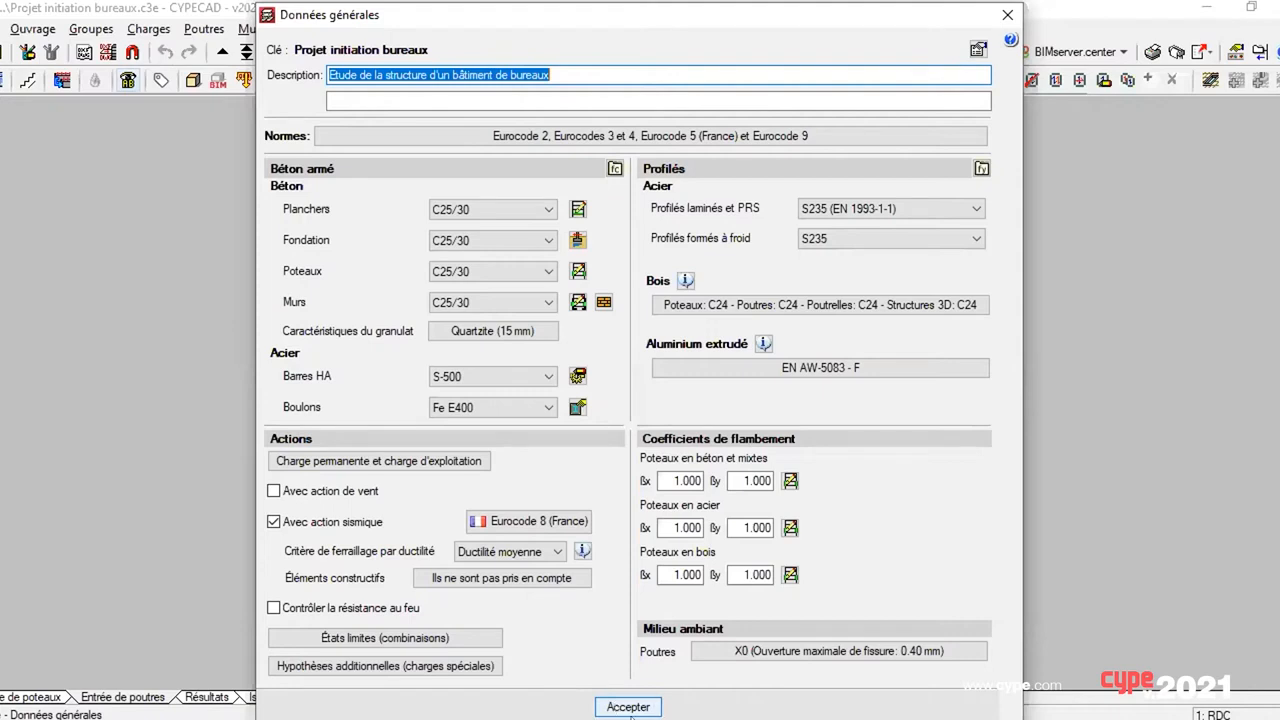
pyautogui.click(620, 704)
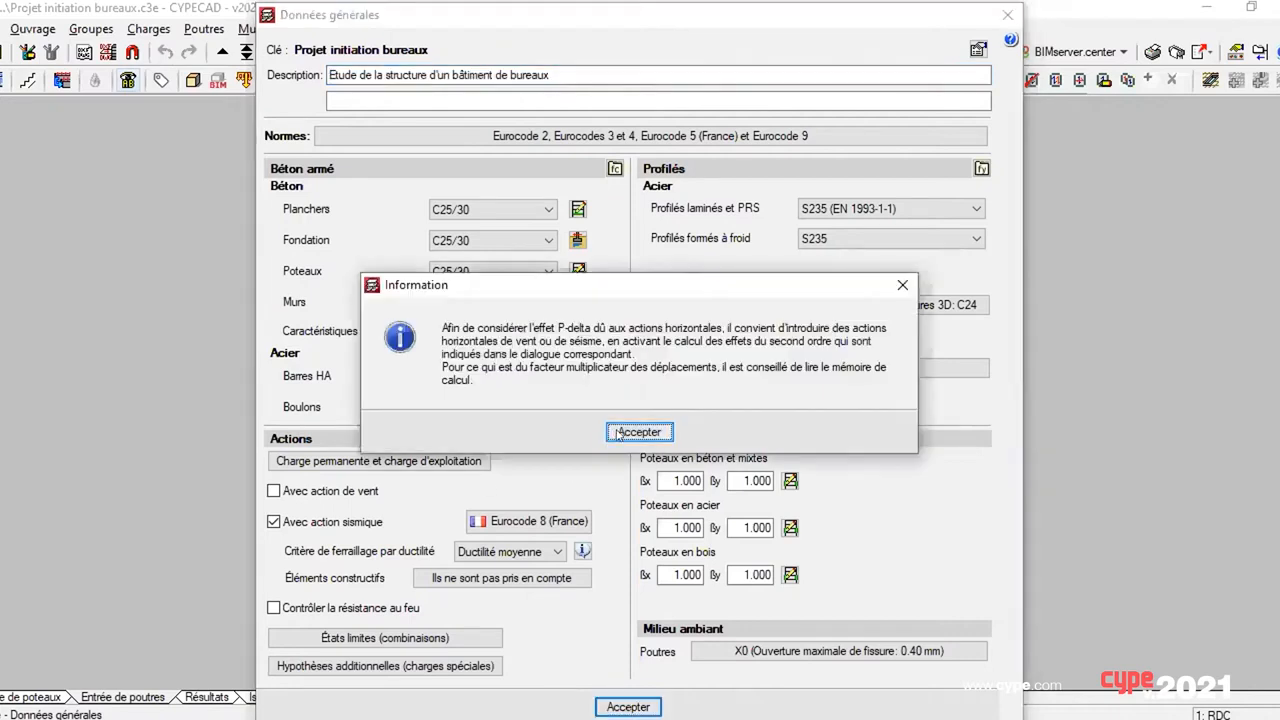
pyautogui.click(617, 432)
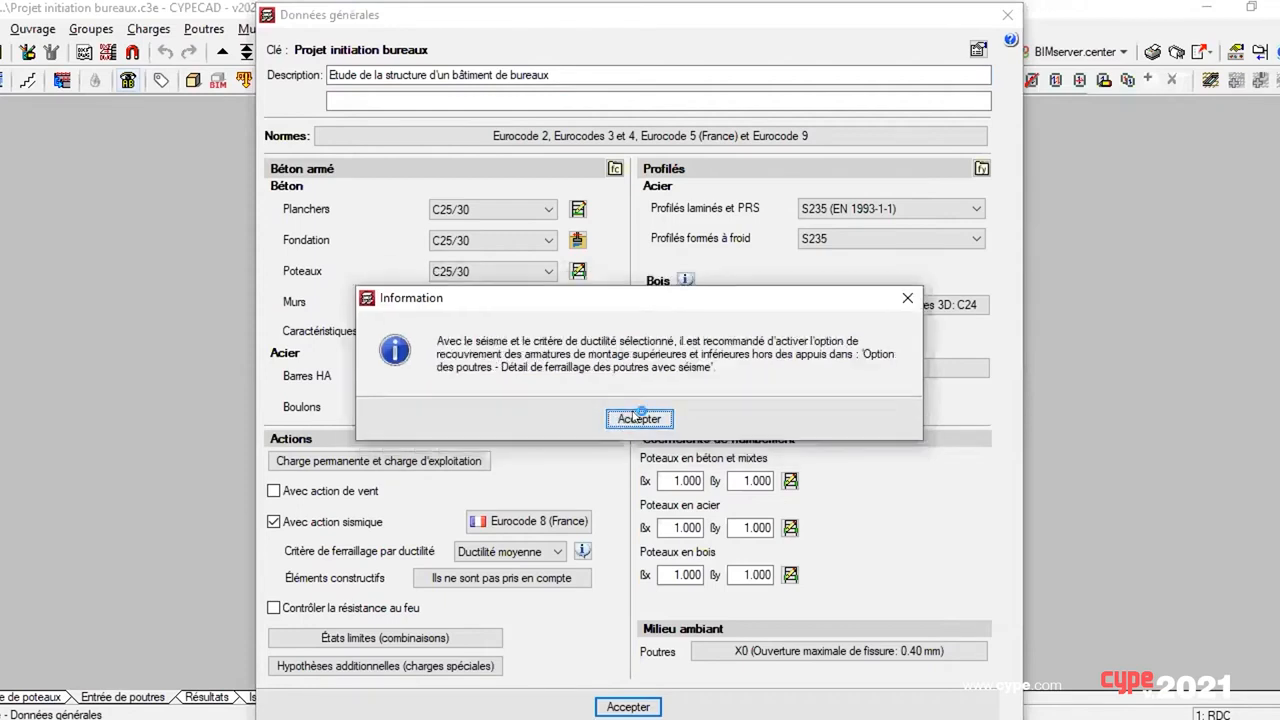
pyautogui.click(640, 417)
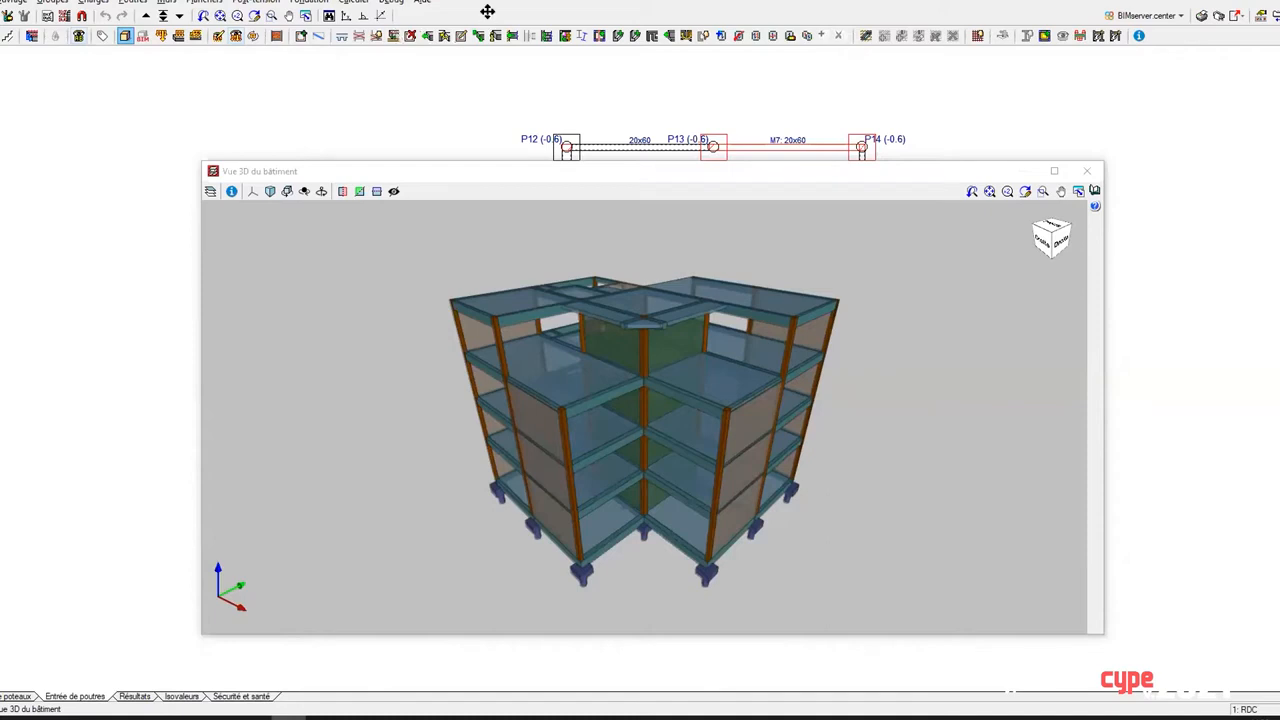
# Step: Close the 3D building view and examine the inertia reduction factors in the general options, including the factor for secondary columns
pyautogui.click(1087, 171)
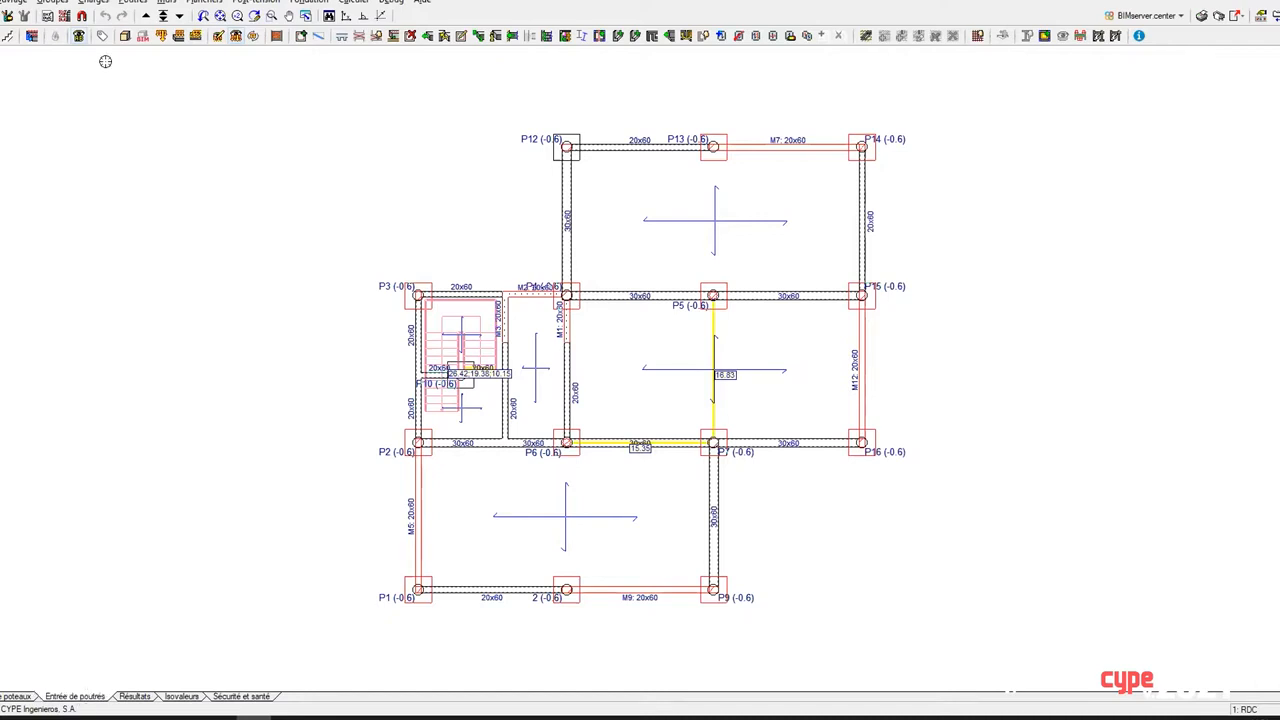
pyautogui.click(56, 4)
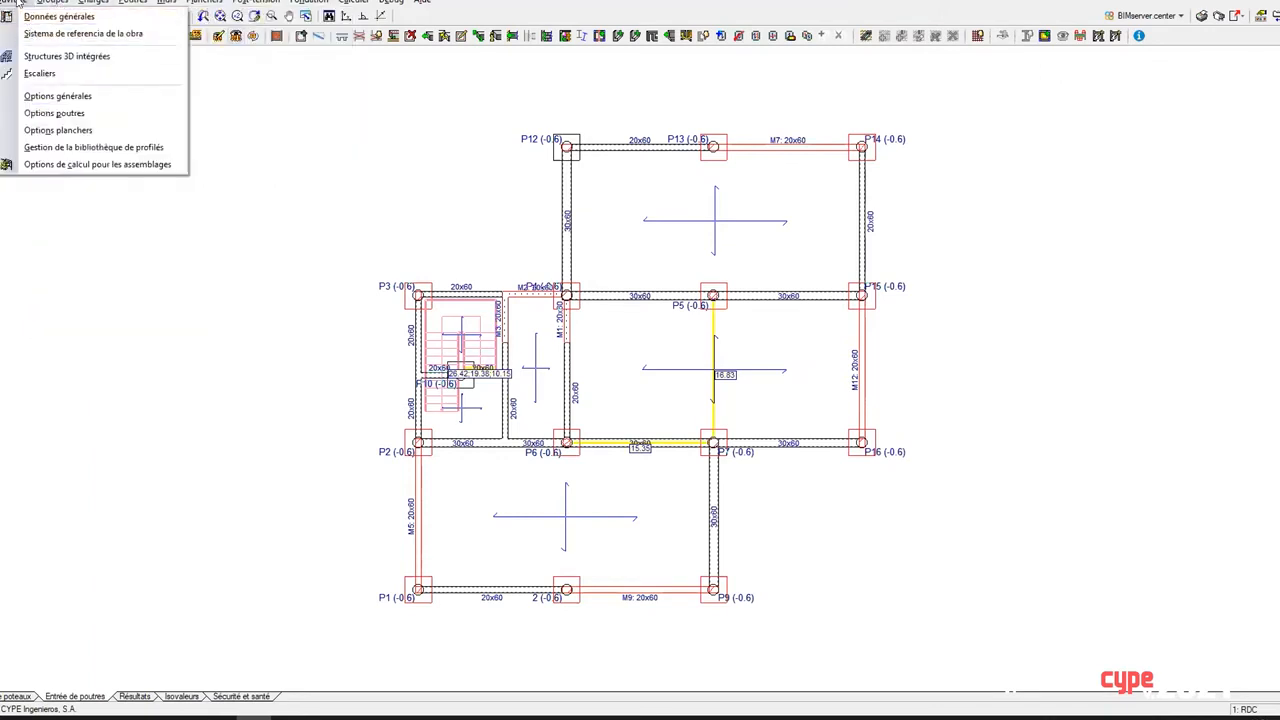
pyautogui.click(45, 96)
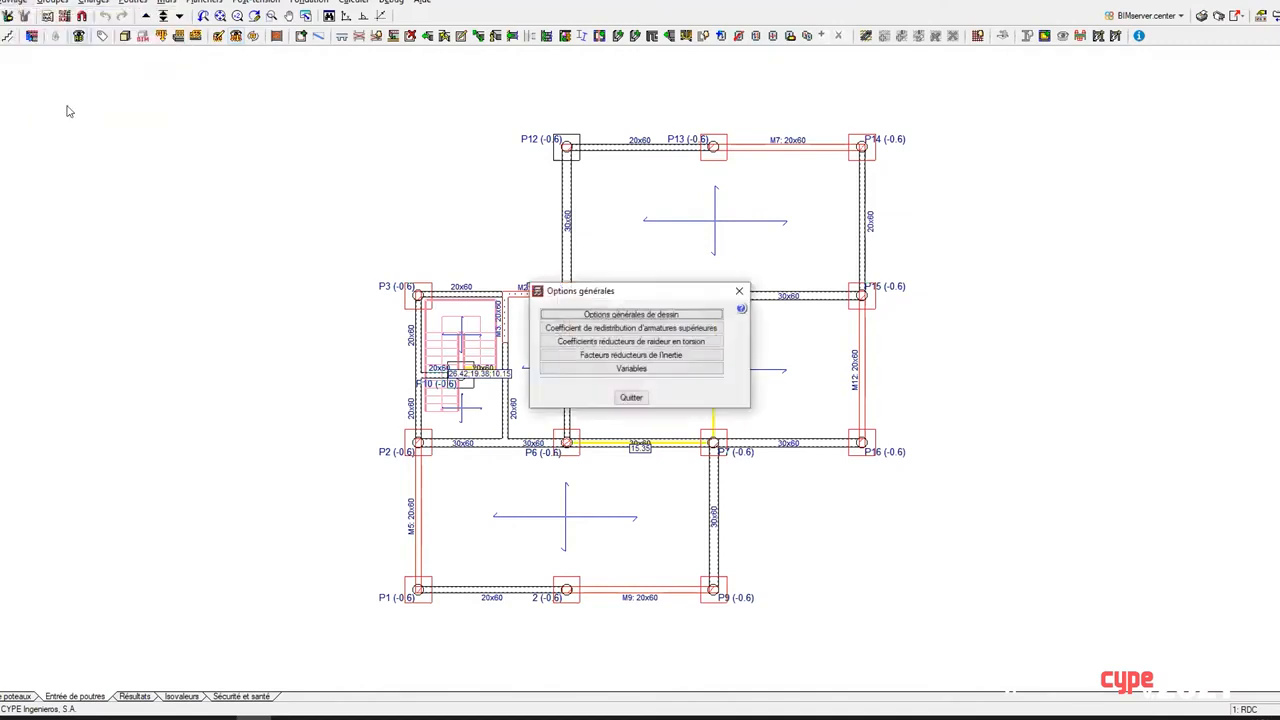
pyautogui.click(640, 356)
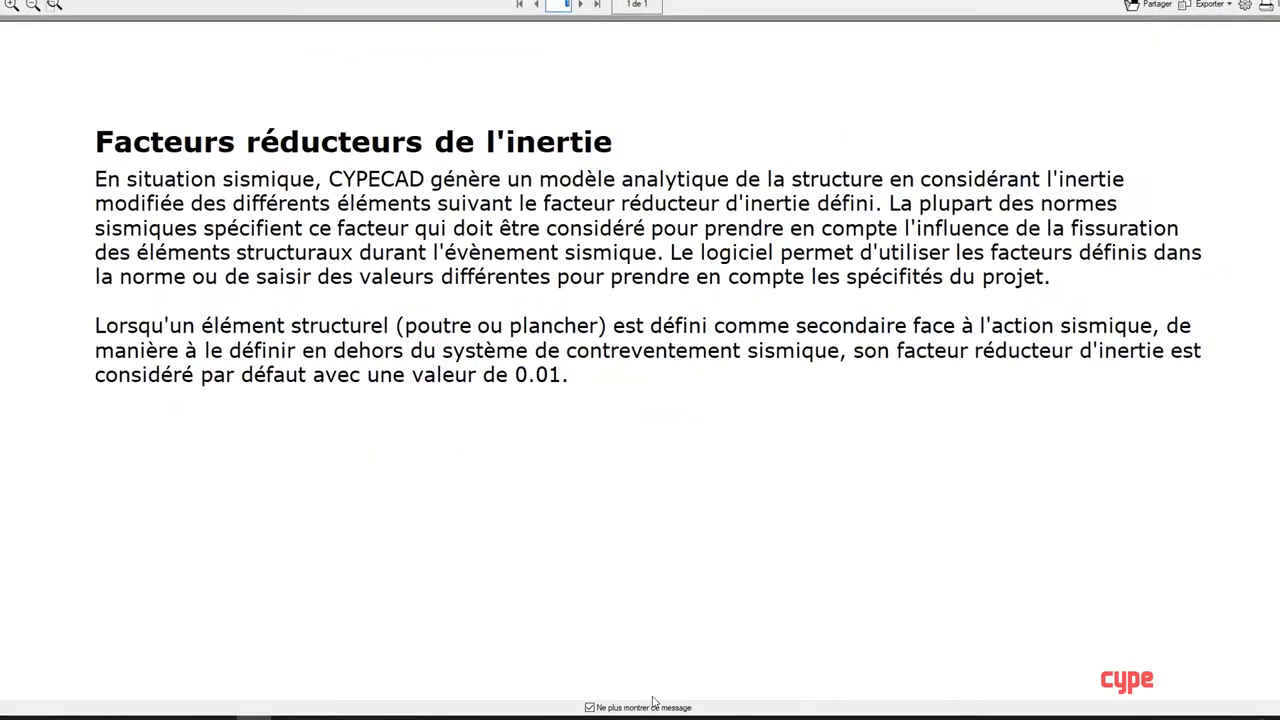
pyautogui.click(590, 707)
pyautogui.click(1274, 2)
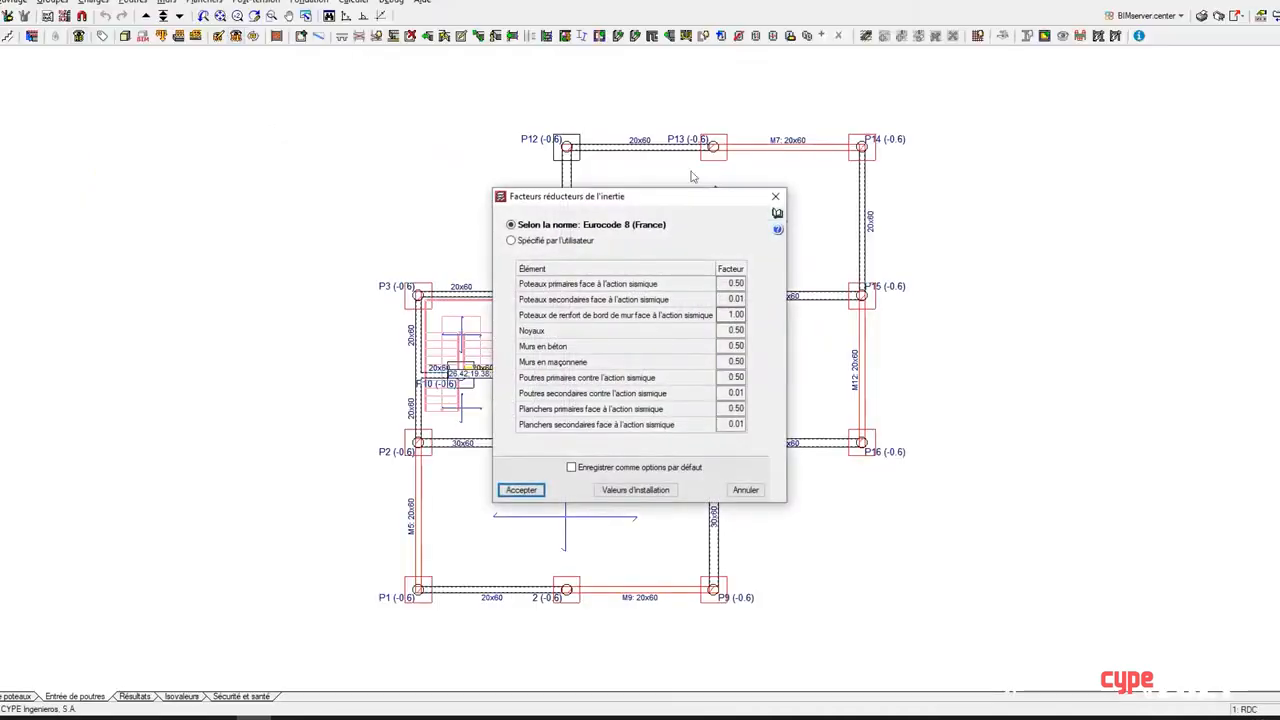
pyautogui.moveTo(658, 193); pyautogui.dragTo(373, 123)
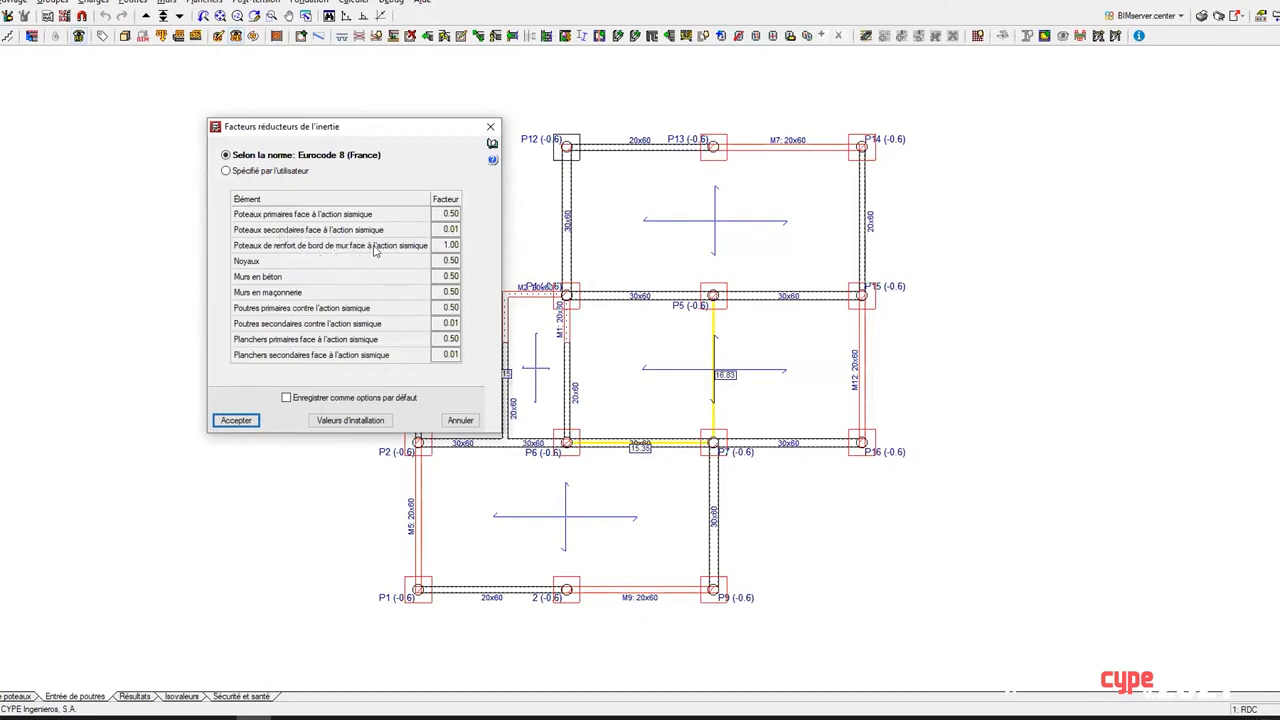
pyautogui.click(446, 229)
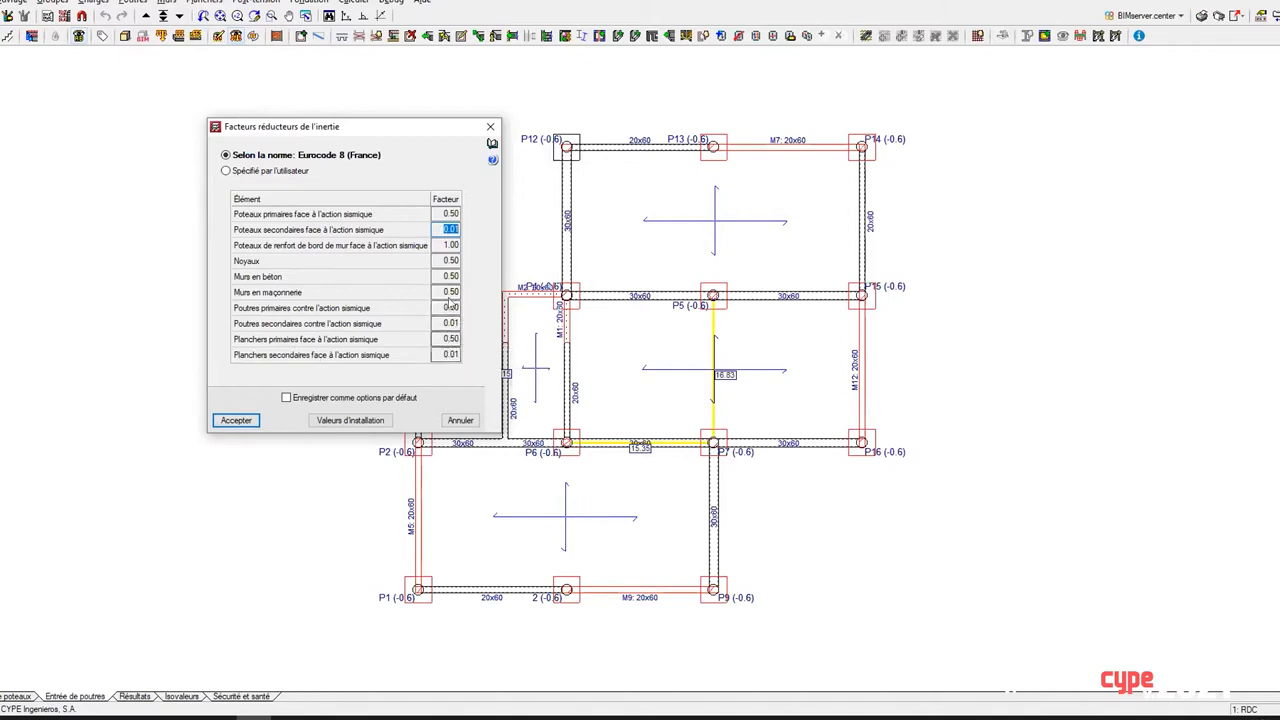
# Step: Close the inertia reduction factors and general options, switch to the column entry view and open column P4 for editing
pyautogui.click(491, 128)
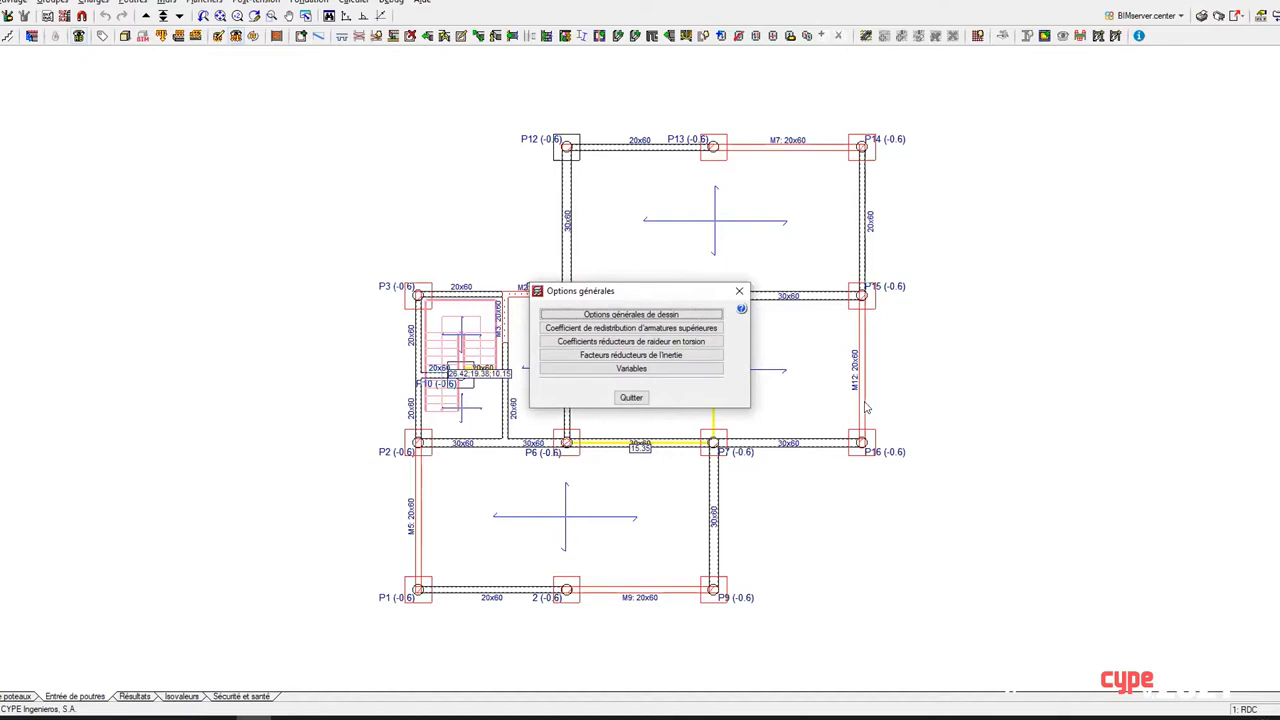
pyautogui.click(739, 290)
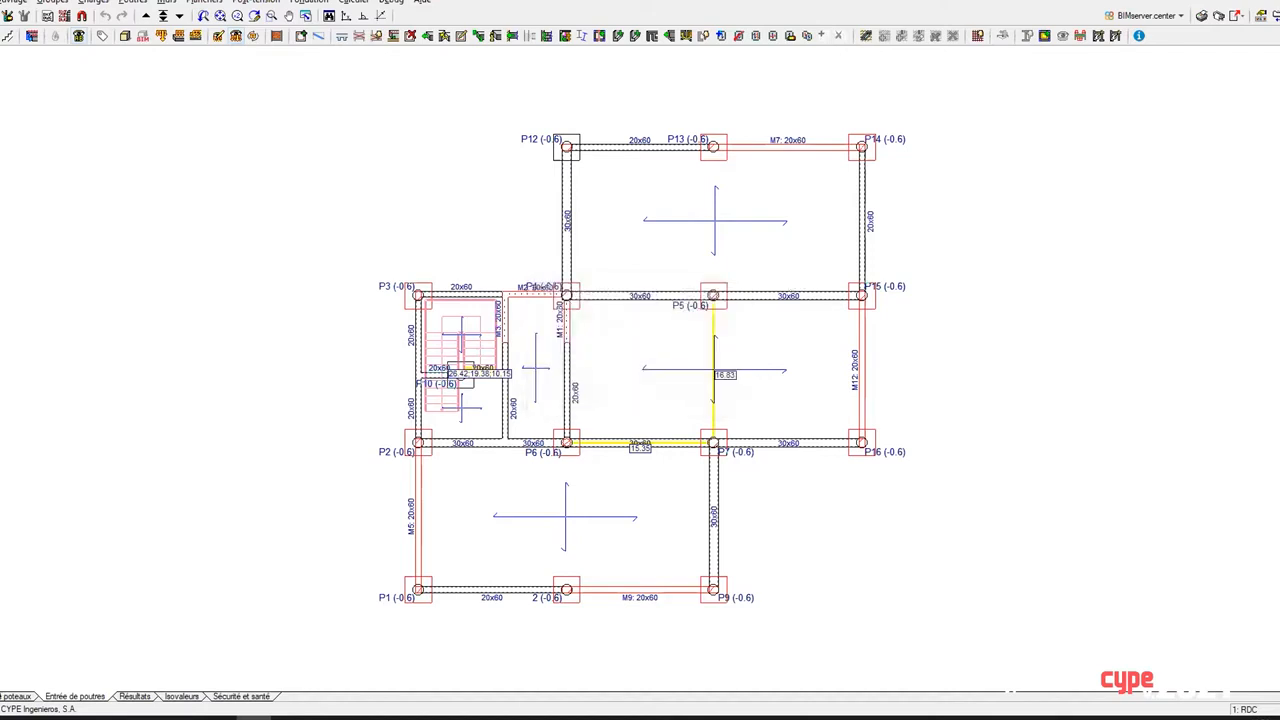
pyautogui.click(15, 694)
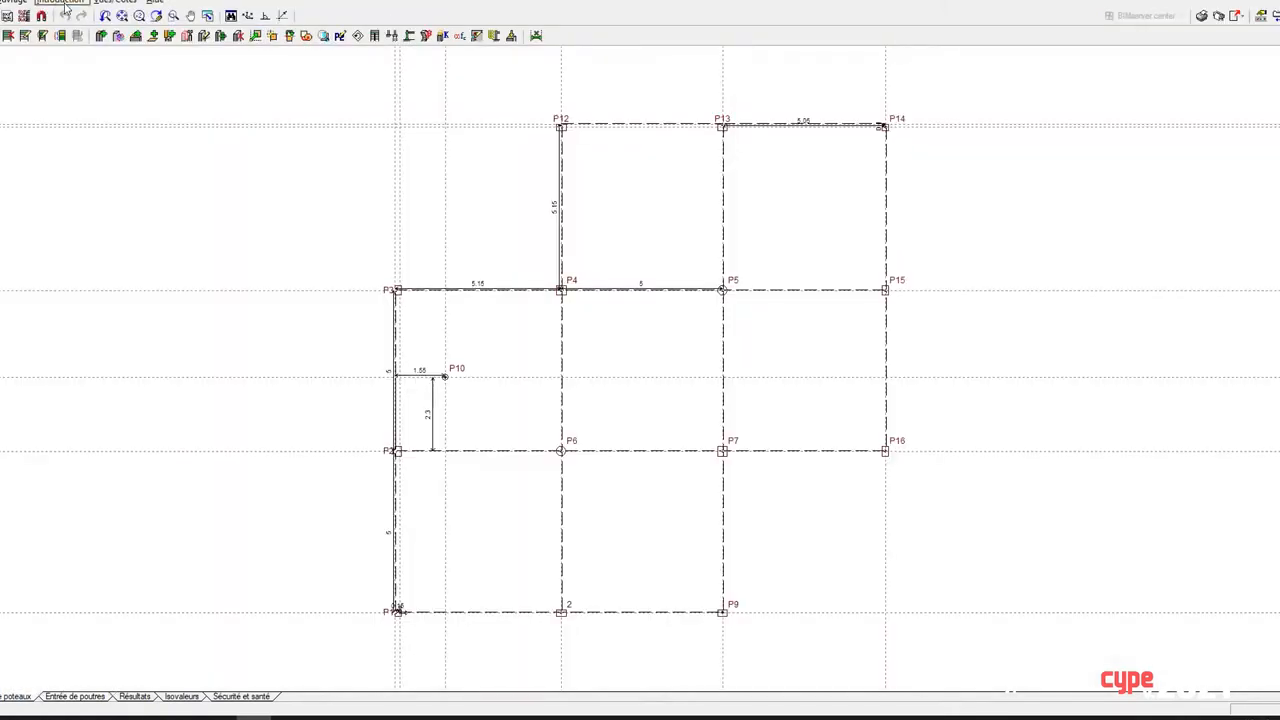
pyautogui.click(62, 2)
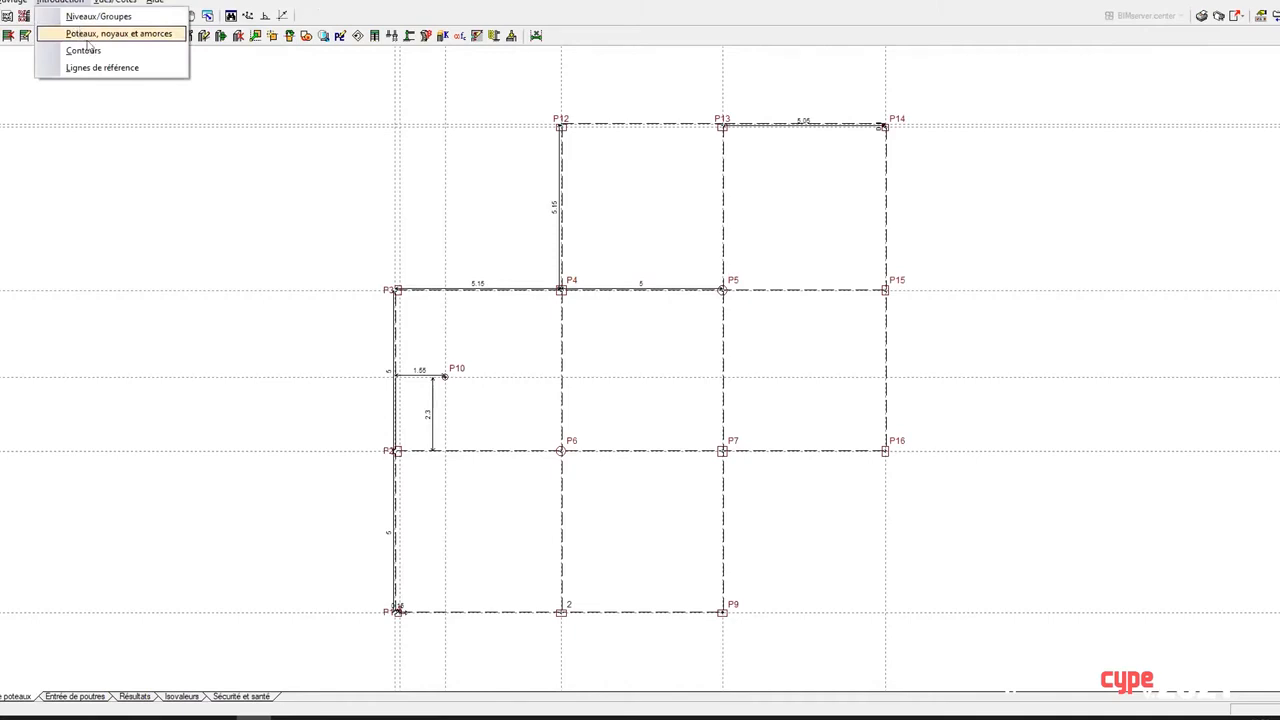
pyautogui.click(95, 35)
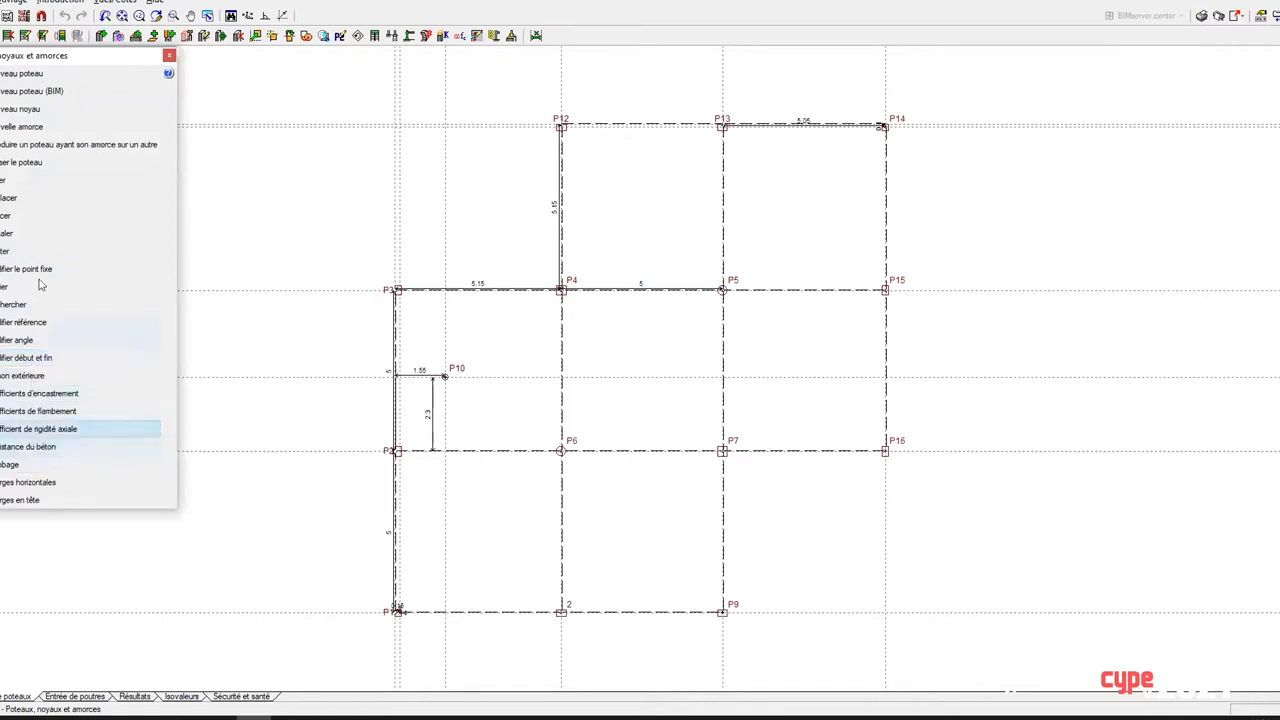
pyautogui.click(10, 179)
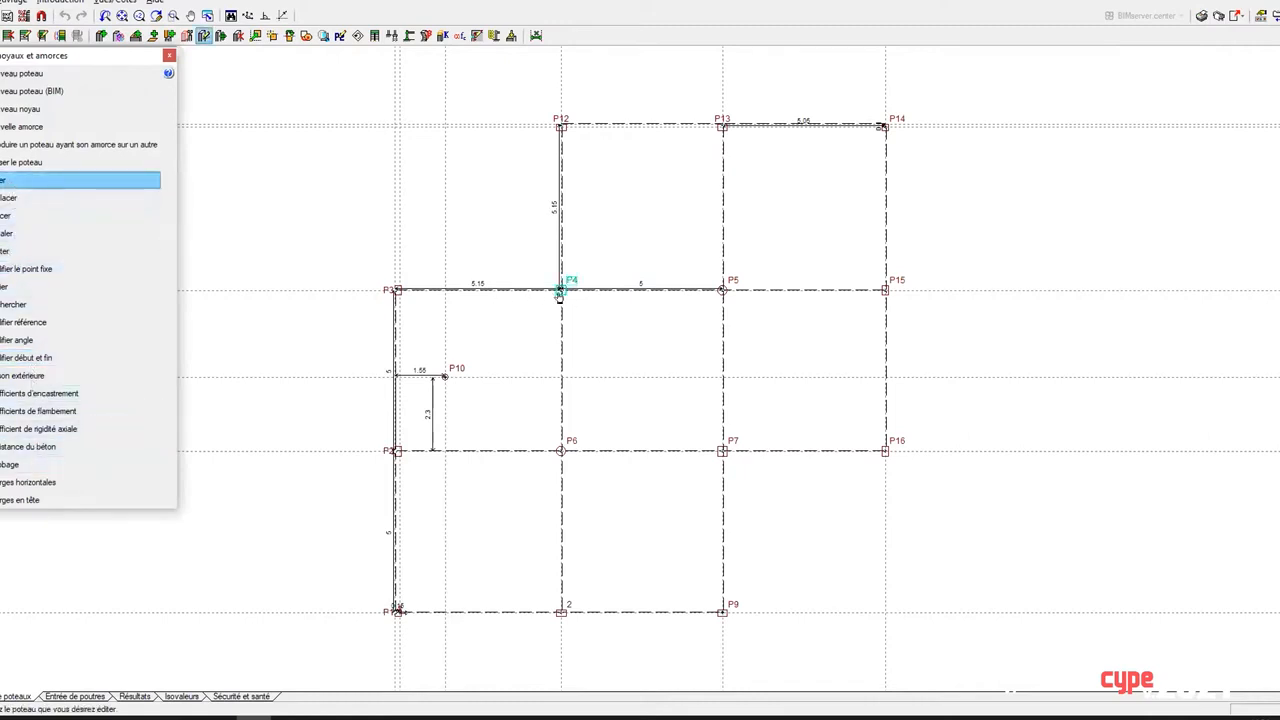
pyautogui.click(561, 290)
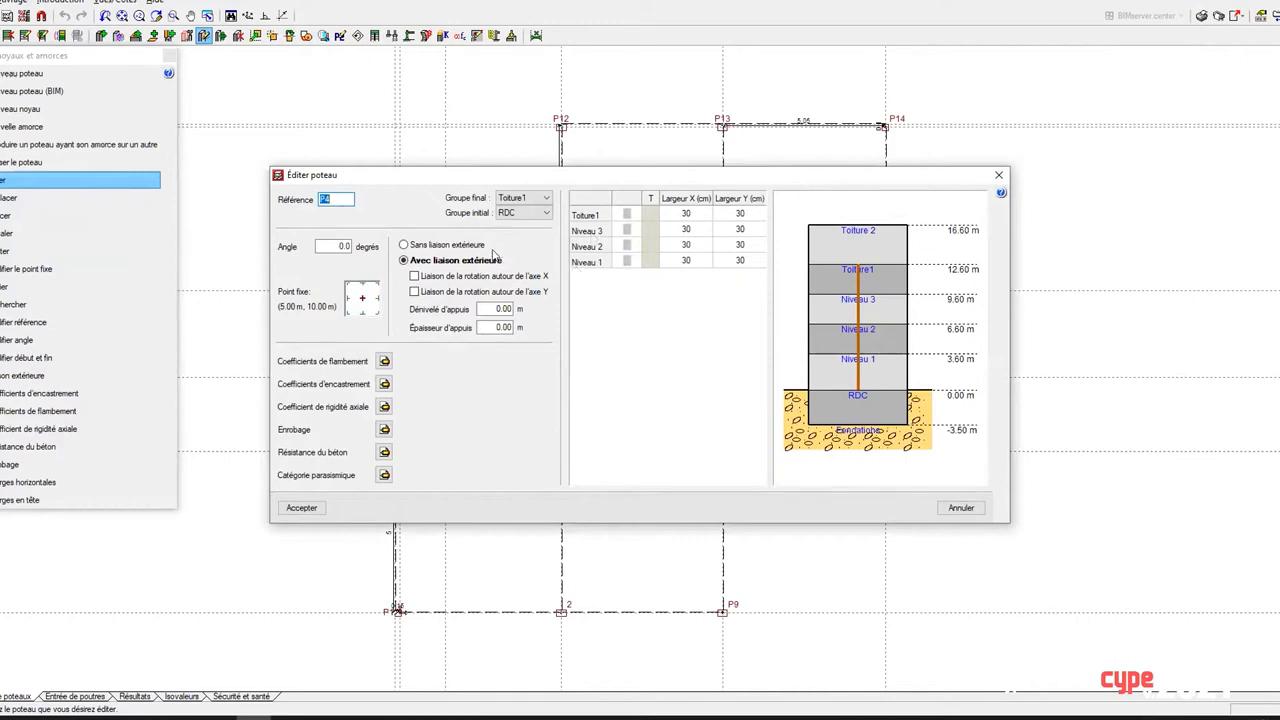
# Step: Examine the seismic category choices for column P4 at level Toiture1 and leave the column editor without changes
pyautogui.click(384, 474)
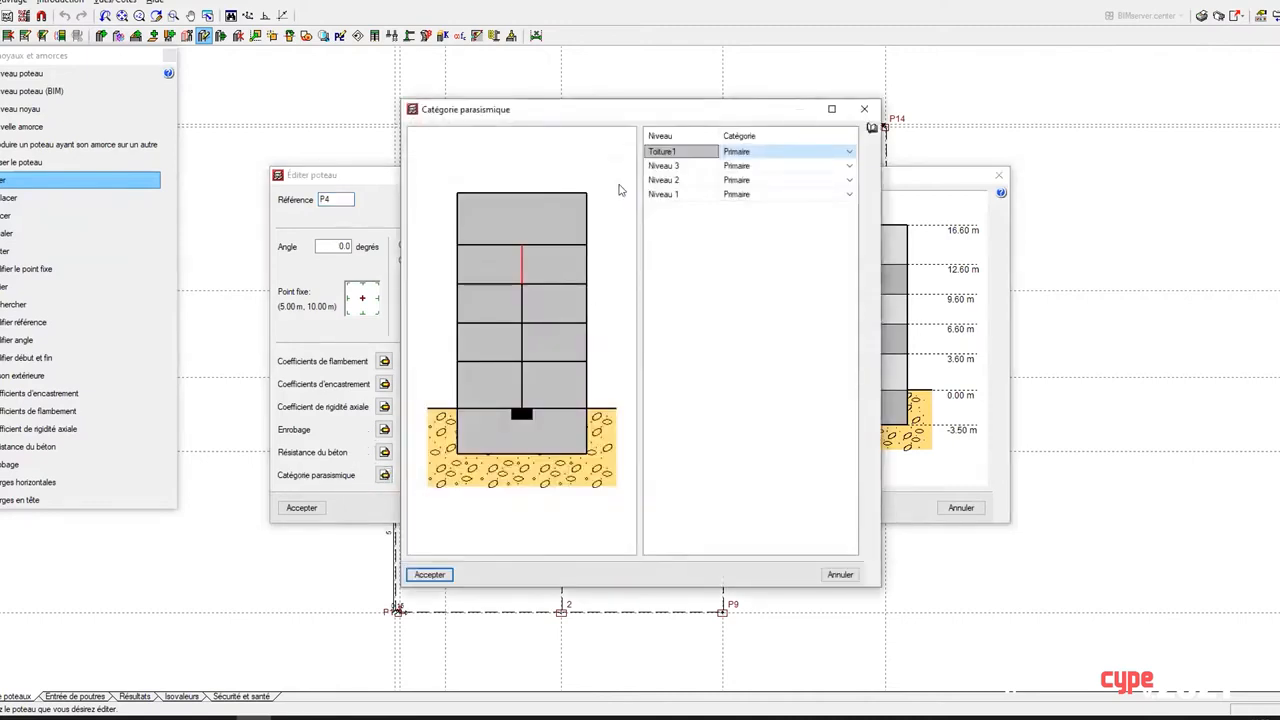
pyautogui.click(775, 150)
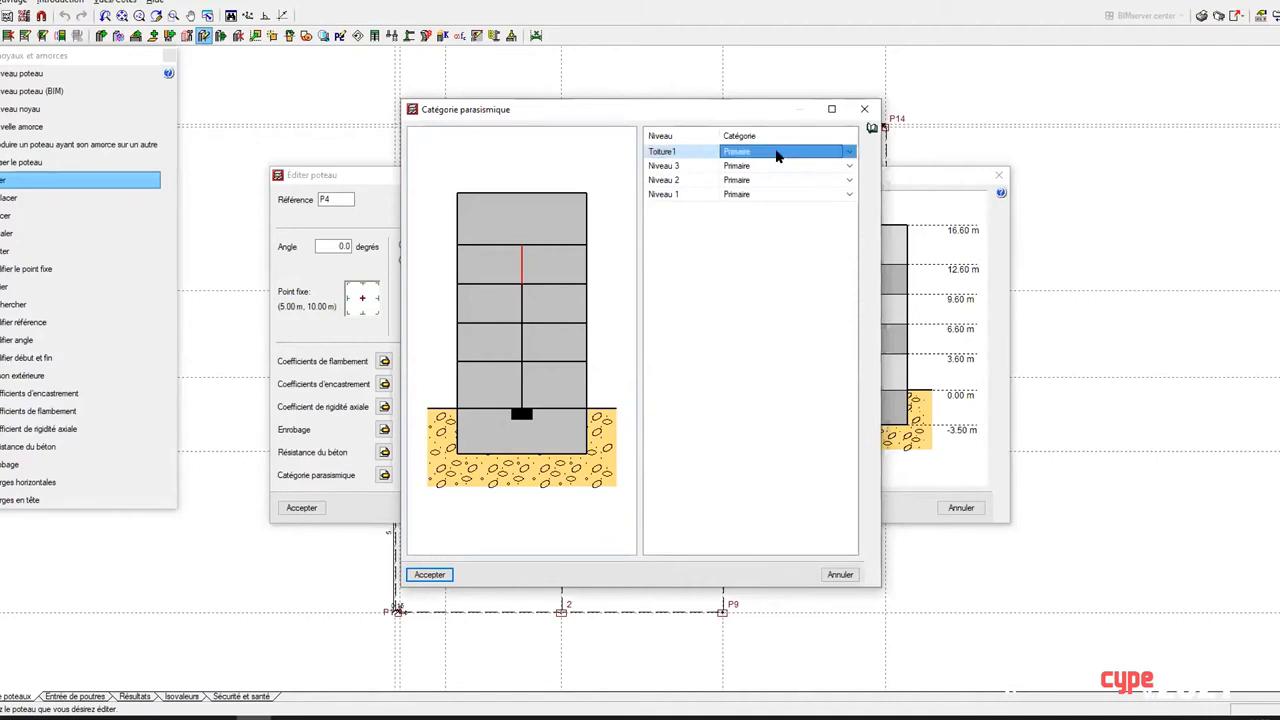
pyautogui.click(848, 153)
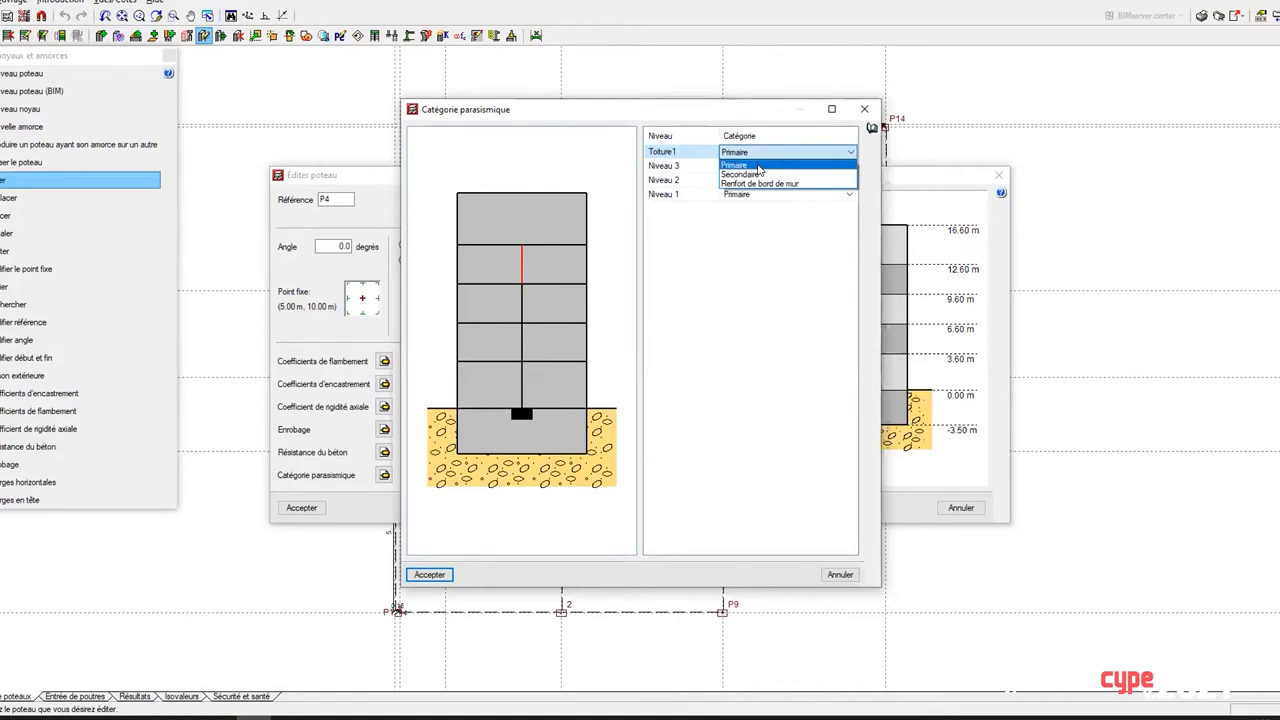
pyautogui.click(865, 111)
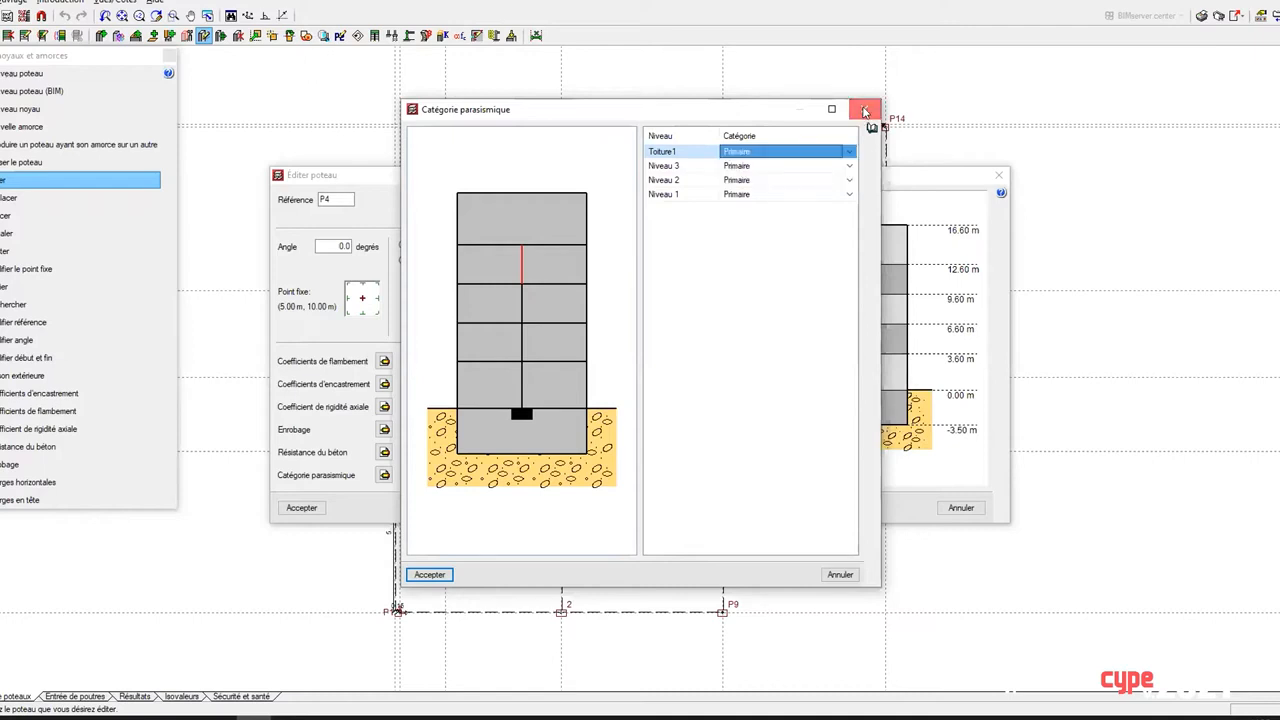
pyautogui.click(865, 110)
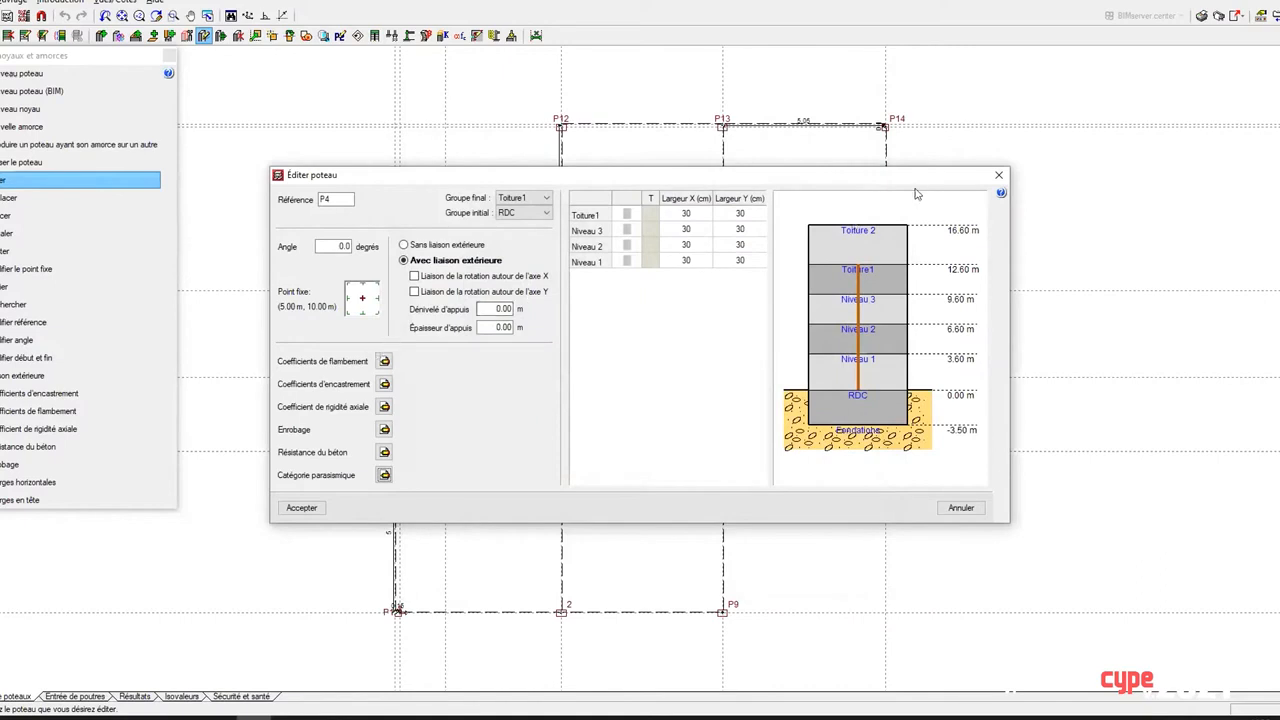
pyautogui.click(999, 178)
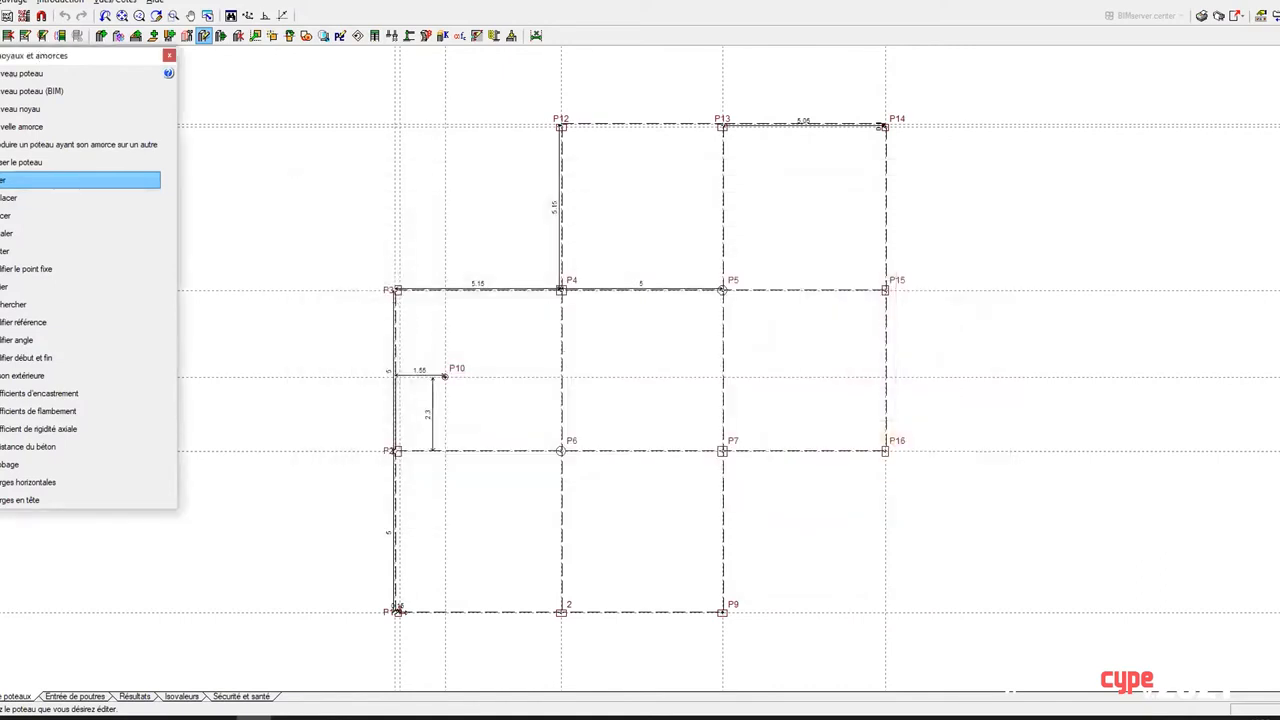
# Step: Return to the beam entry view and go up one floor to Niveau 1
pyautogui.click(60, 696)
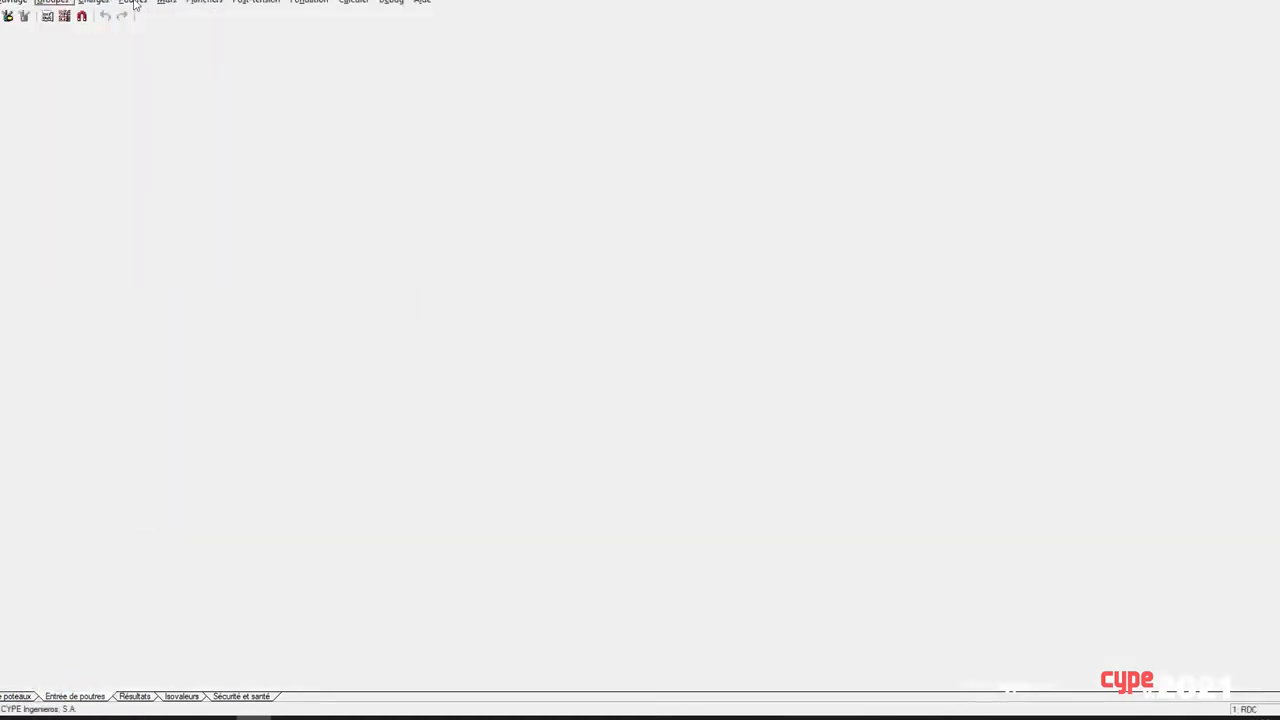
pyautogui.click(136, 3)
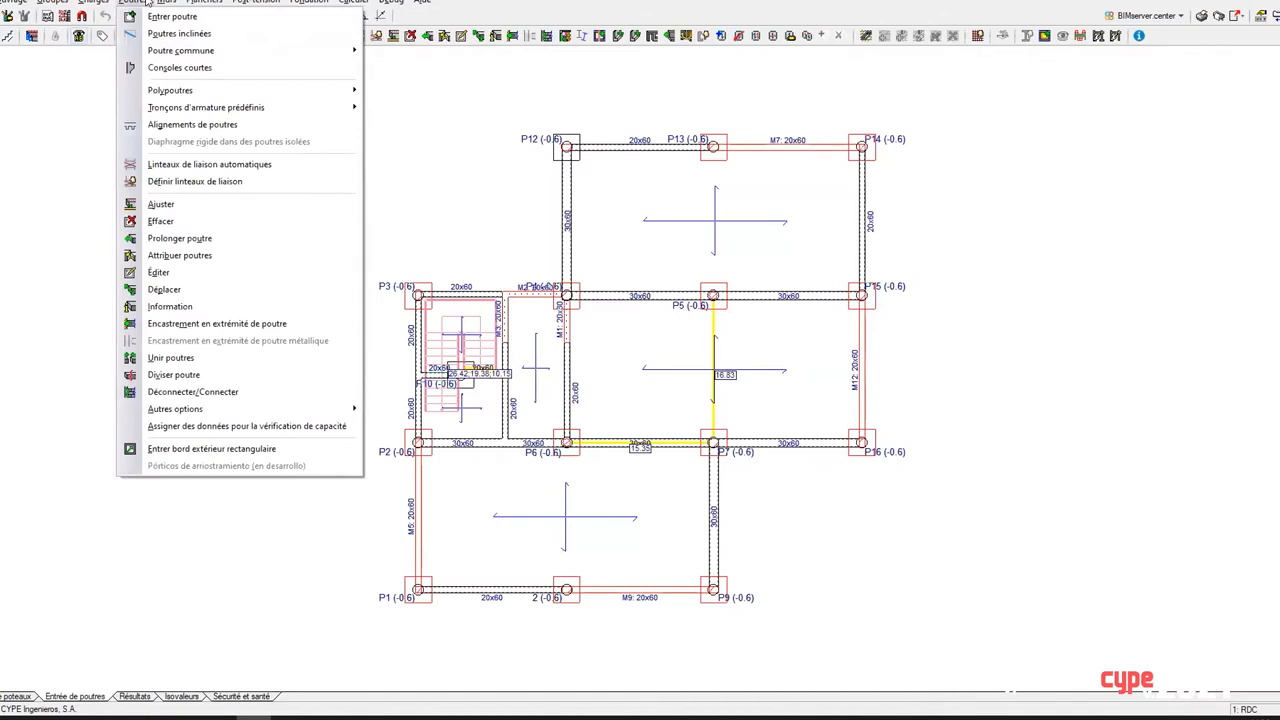
pyautogui.moveTo(353, 3)
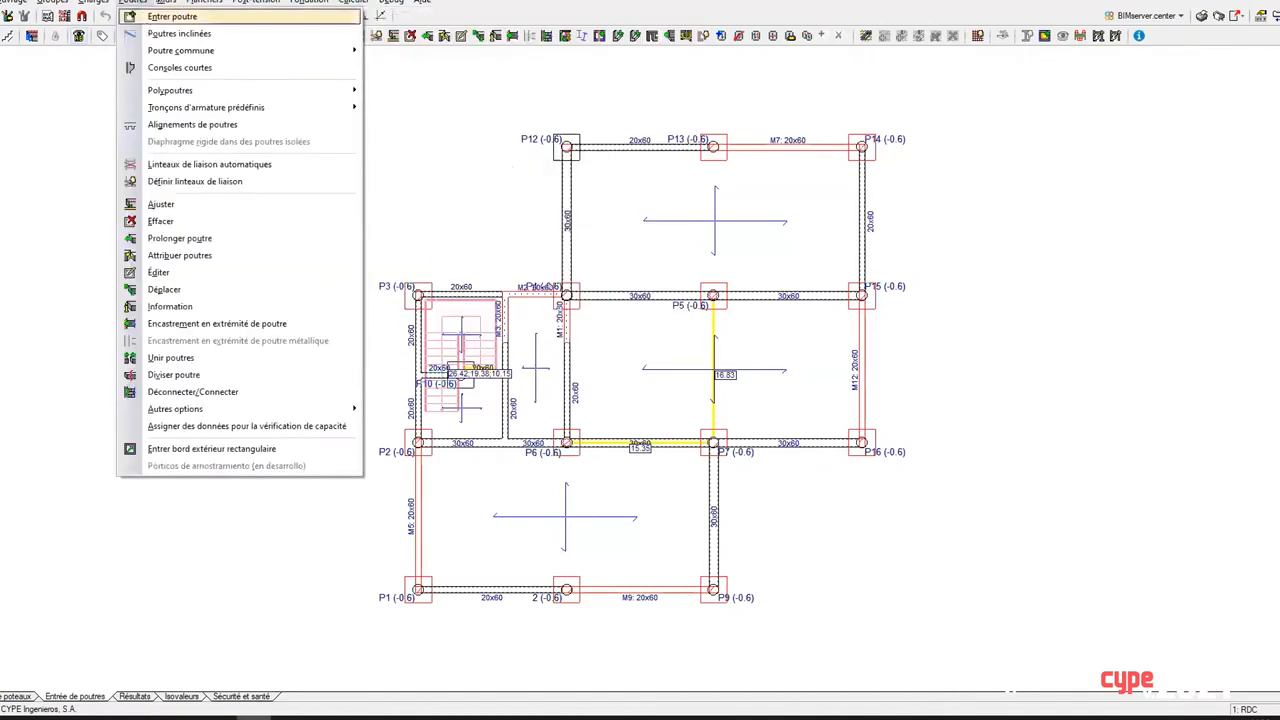
pyautogui.click(133, 4)
pyautogui.click(146, 16)
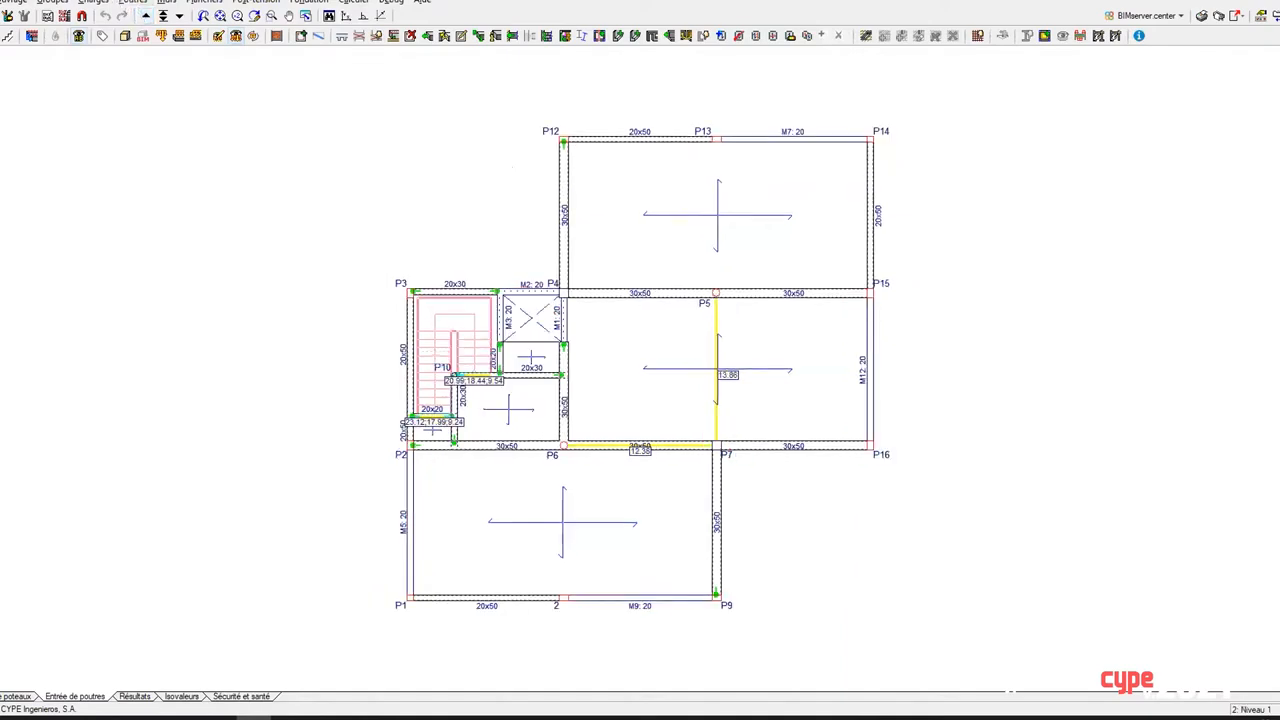
# Step: Try assigning the secondary seismic category to the 20x20 beam beside the staircase, accepting the loss of calculation results, and undo the assignment
pyautogui.click(146, 6)
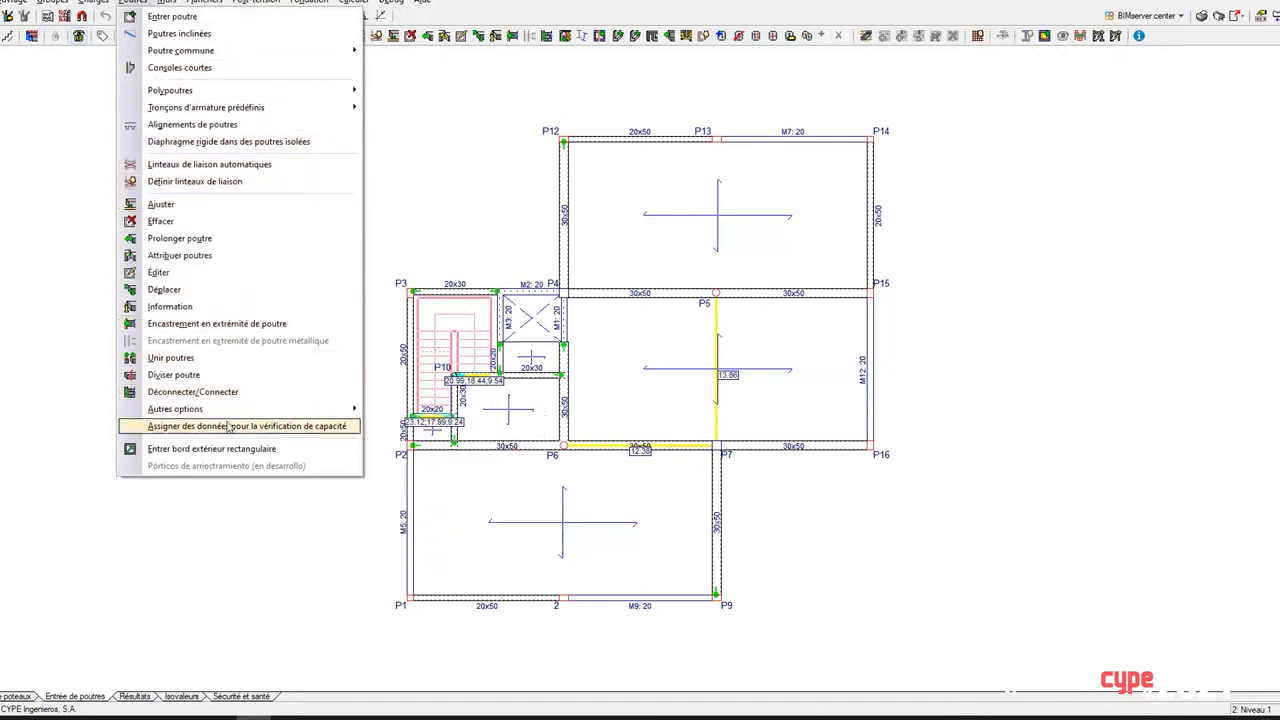
pyautogui.moveTo(232, 410)
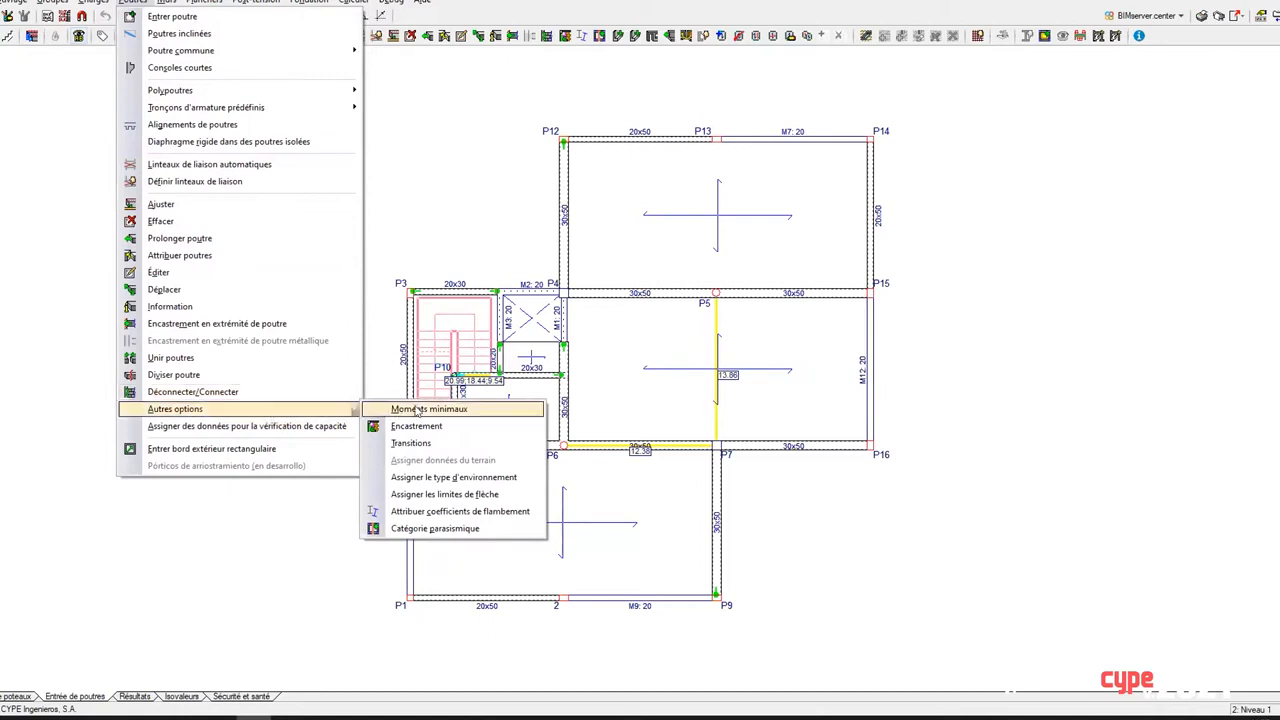
pyautogui.click(435, 528)
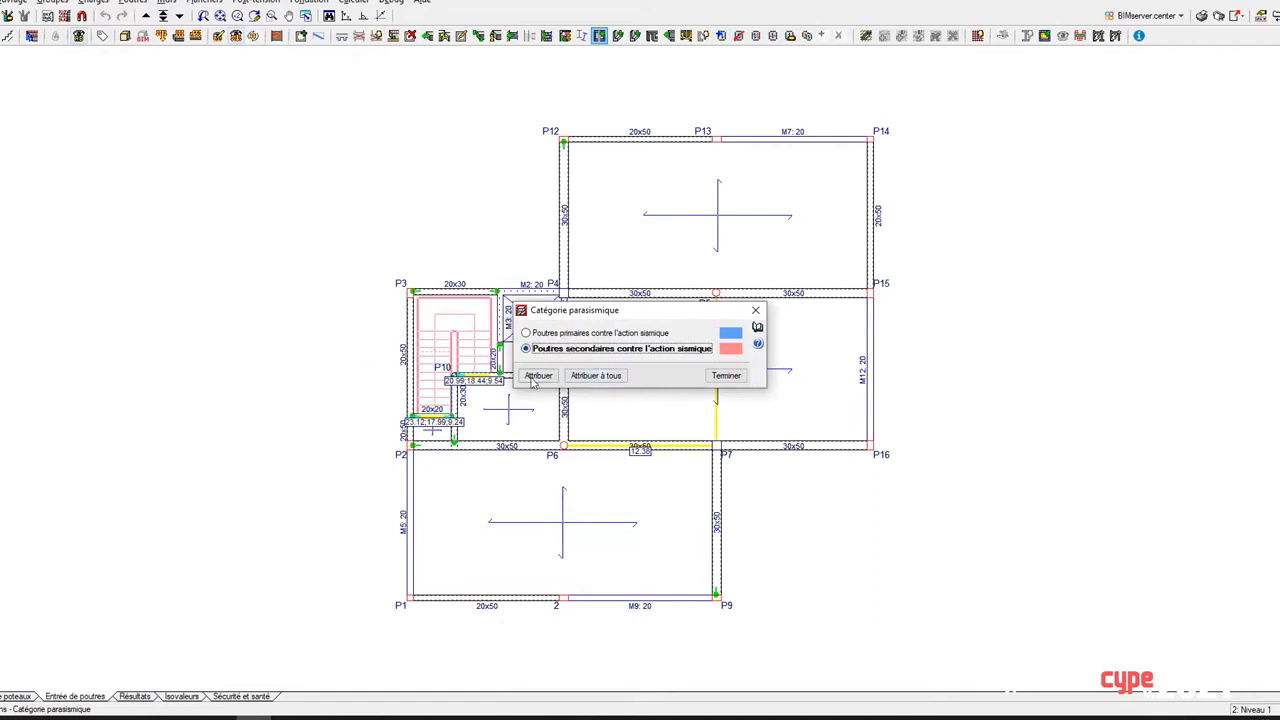
pyautogui.click(542, 377)
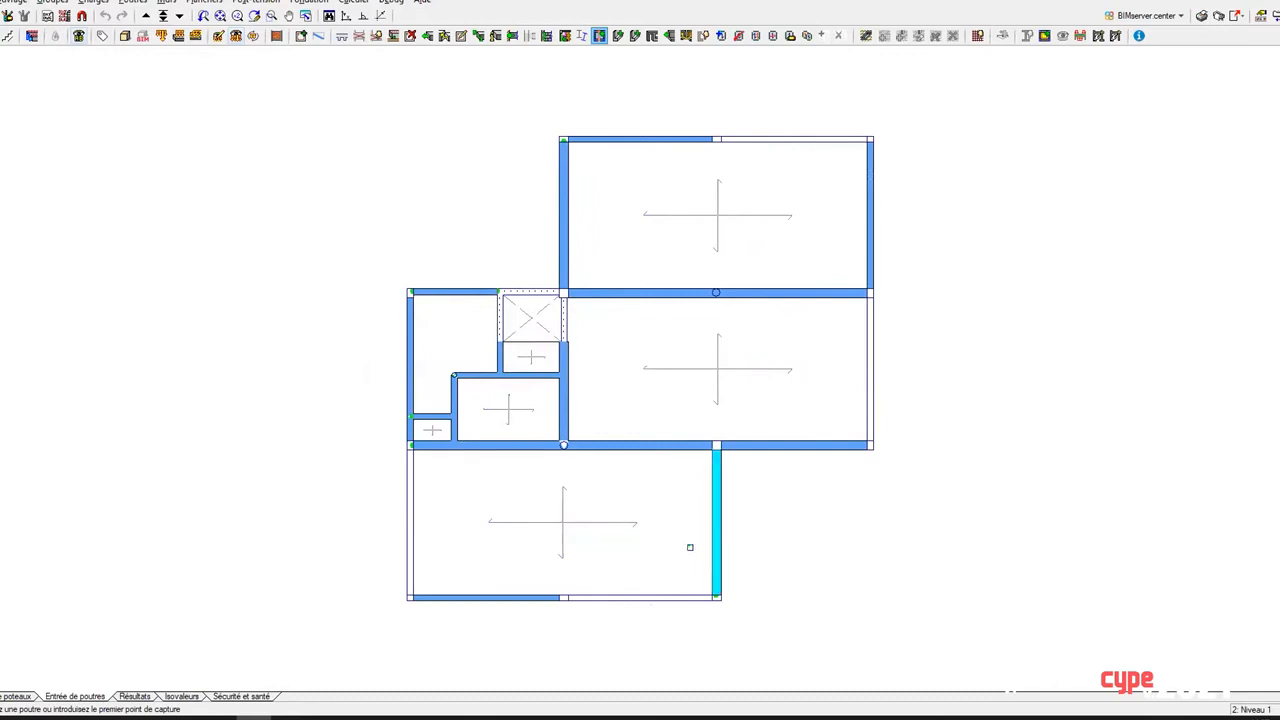
pyautogui.scroll(3, 523, 460)
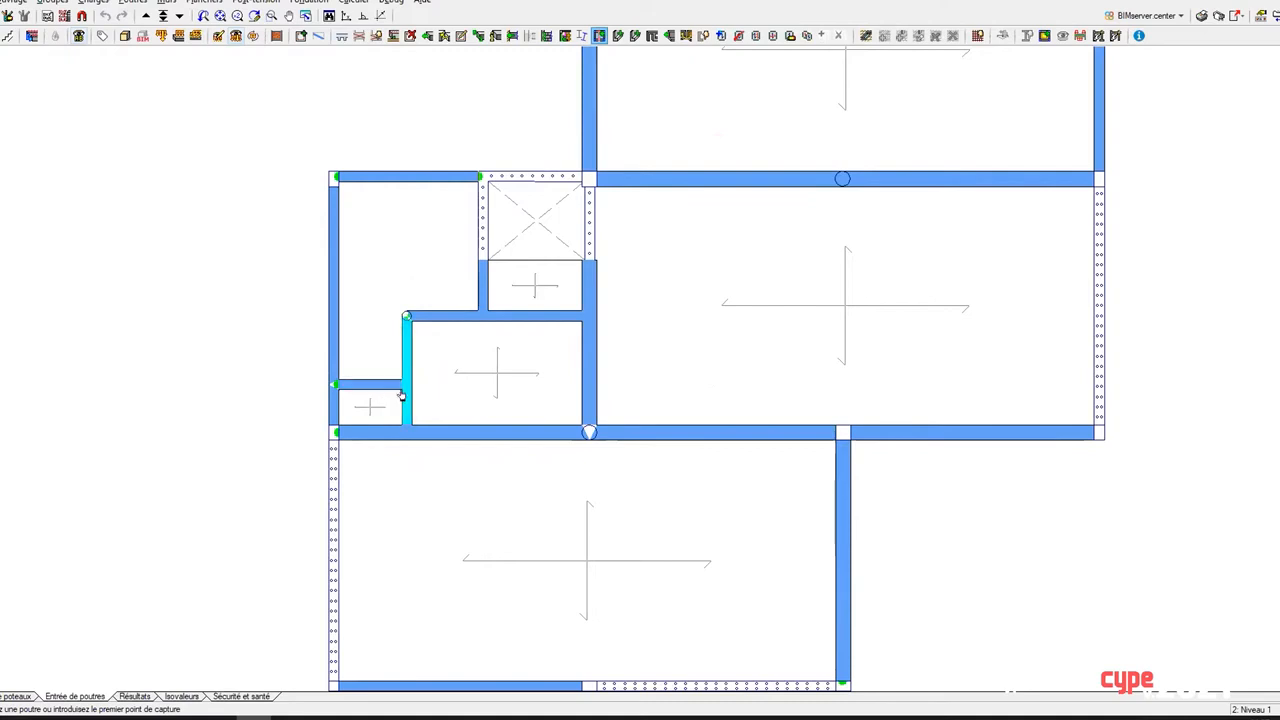
pyautogui.moveTo(420, 406); pyautogui.dragTo(481, 406, button='middle')
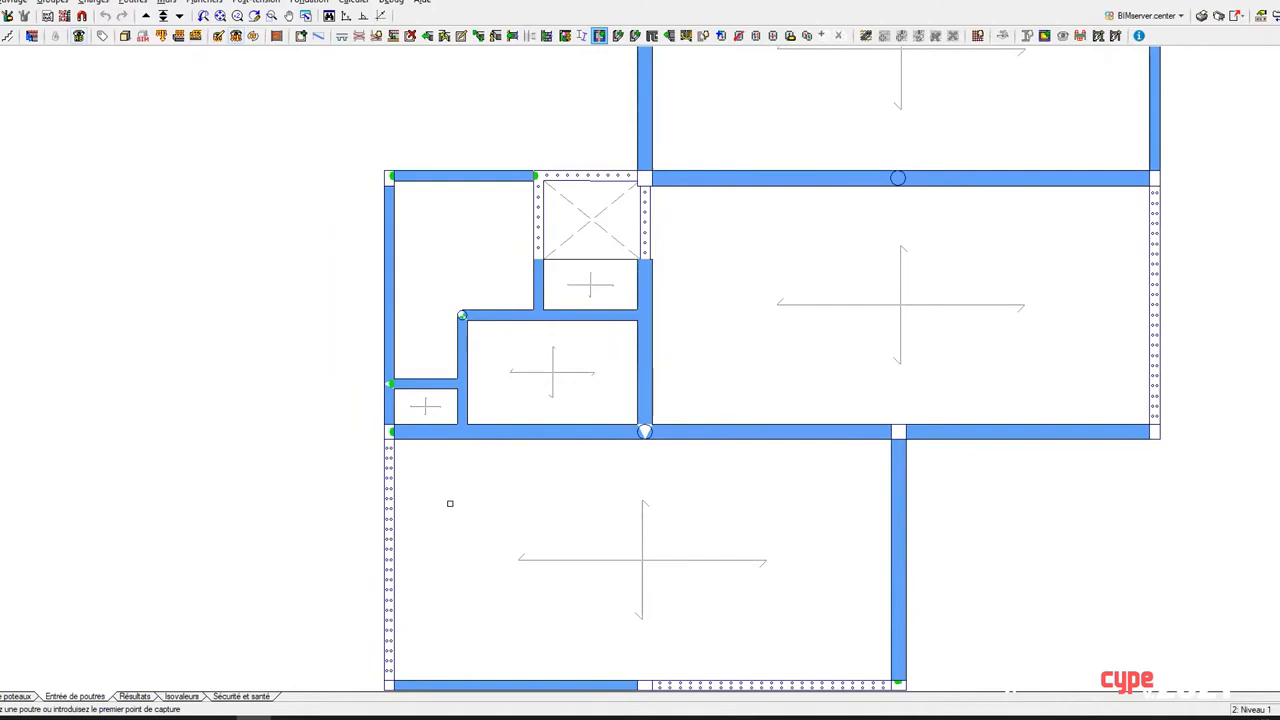
pyautogui.scroll(2, 425, 395)
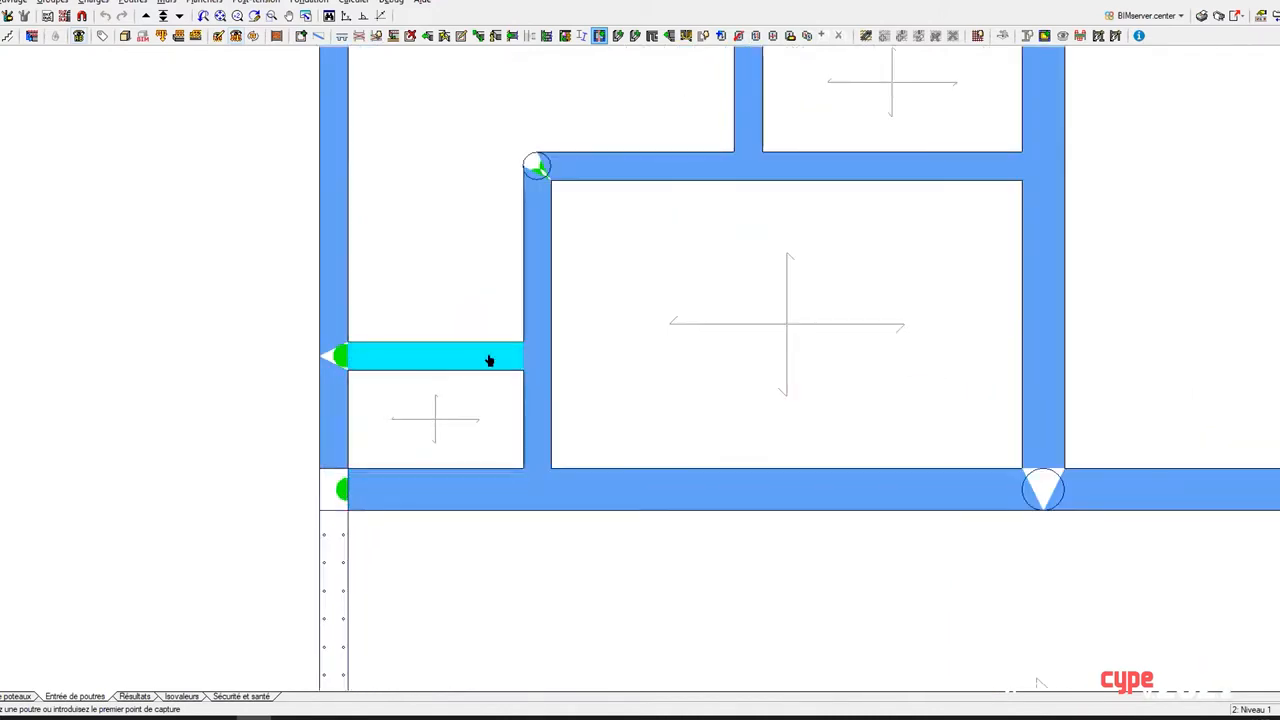
pyautogui.click(415, 354)
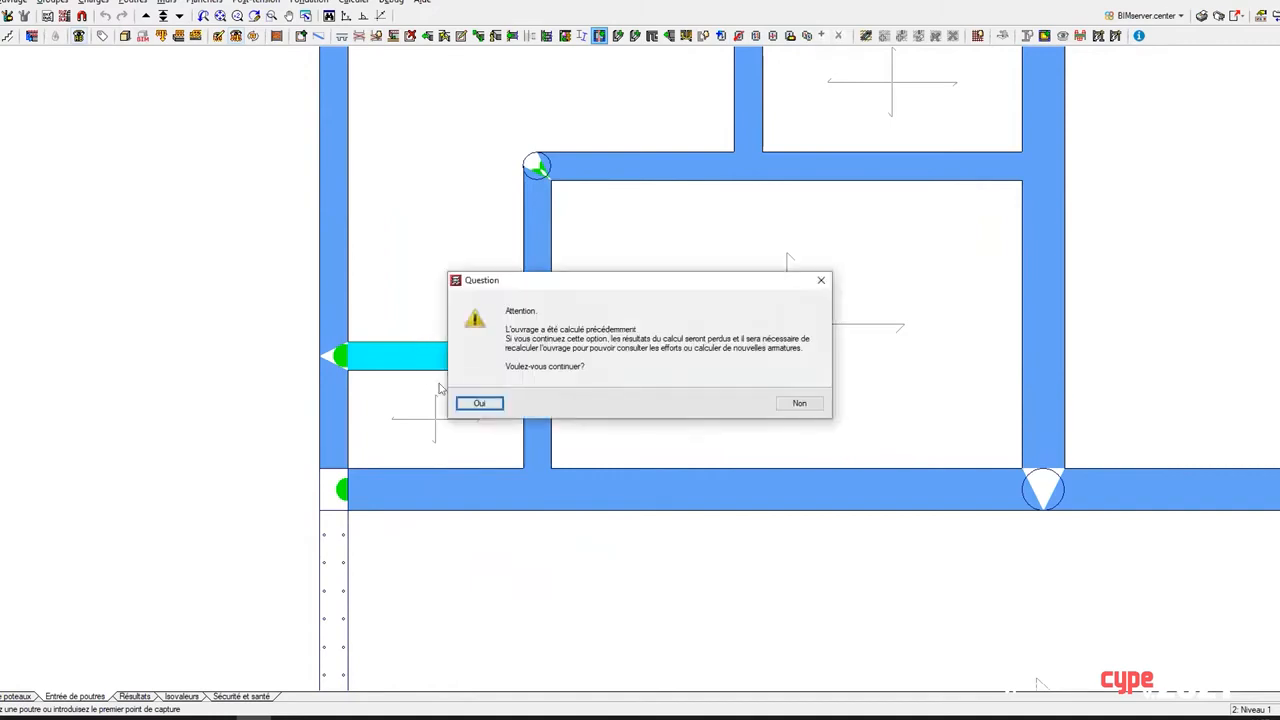
pyautogui.click(481, 405)
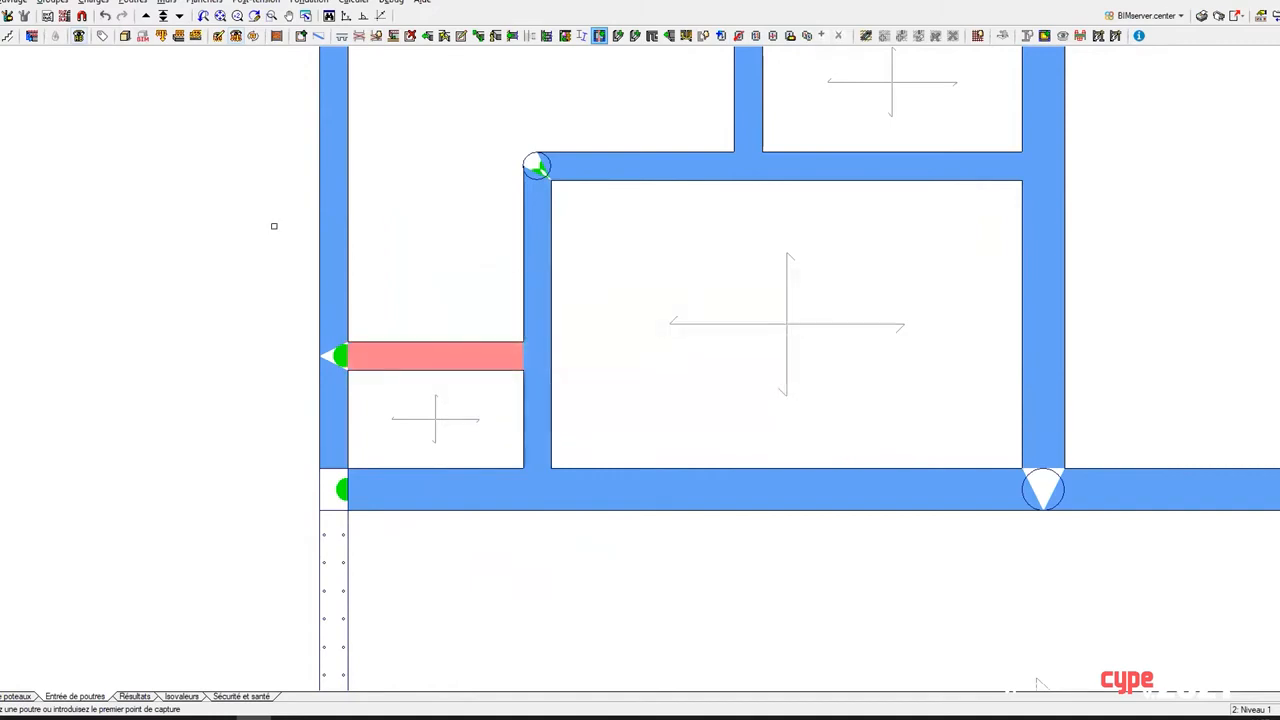
pyautogui.click(105, 18)
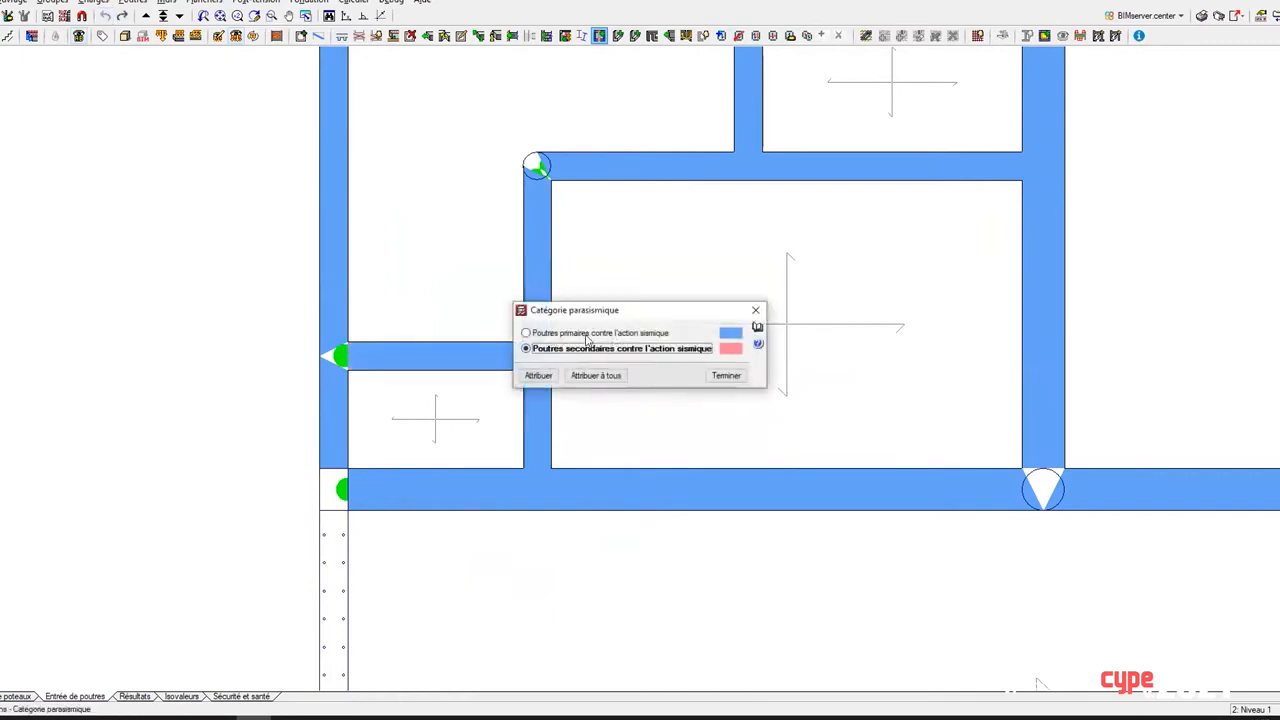
pyautogui.click(756, 310)
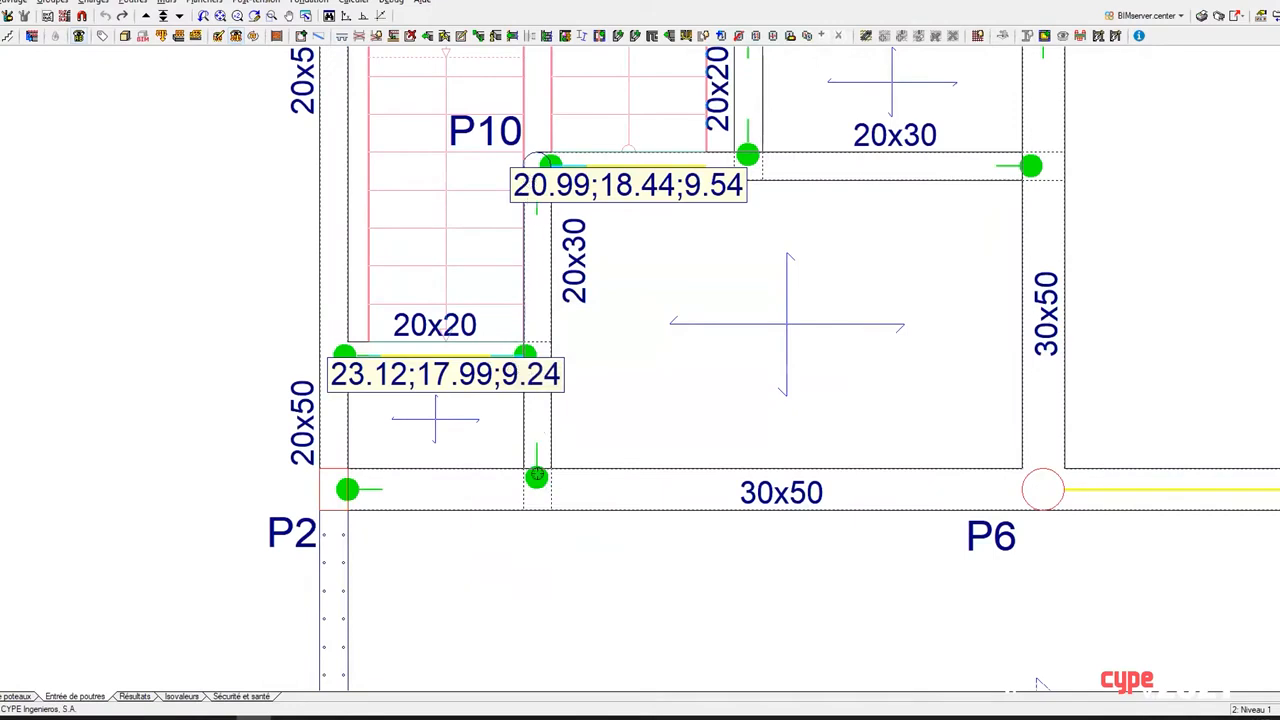
# Step: Examine the beam end connections around the staircase, between P10, P2 and P6, and the surrounding floor plan
pyautogui.scroll(1, 628, 218)
pyautogui.scroll(1, 628, 218)
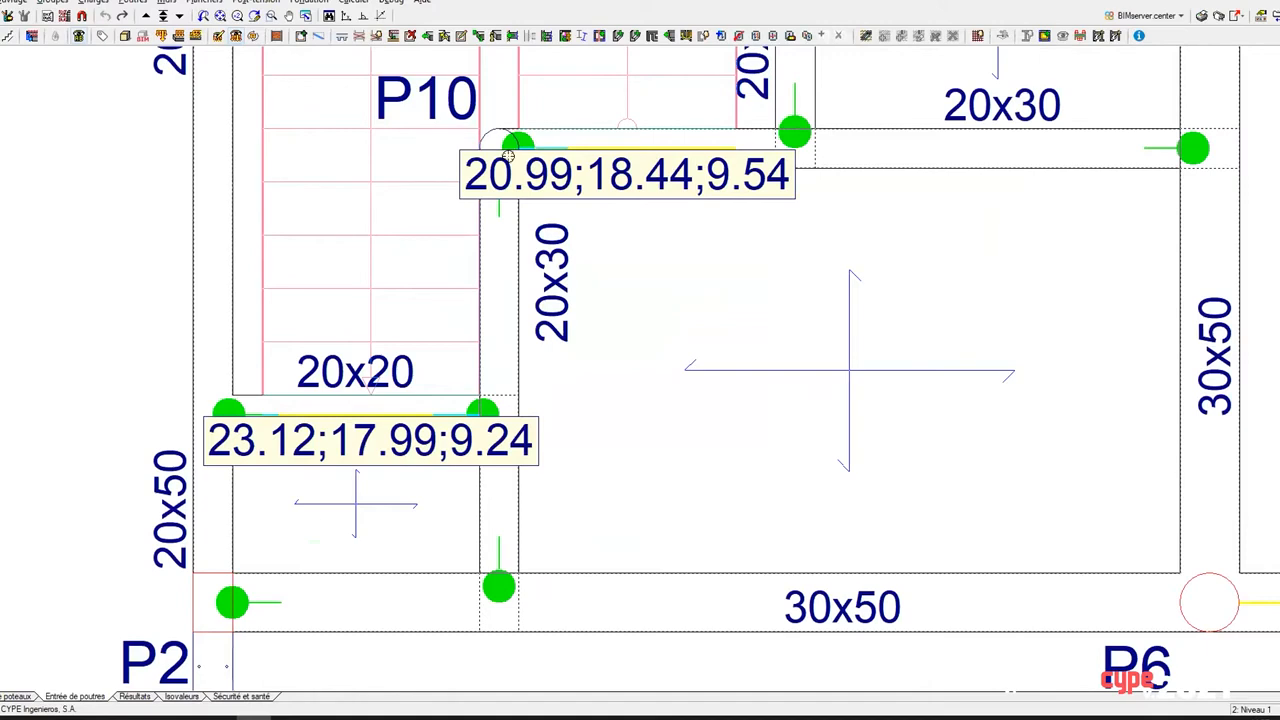
pyautogui.moveTo(540, 526); pyautogui.dragTo(589, 371, button='middle')
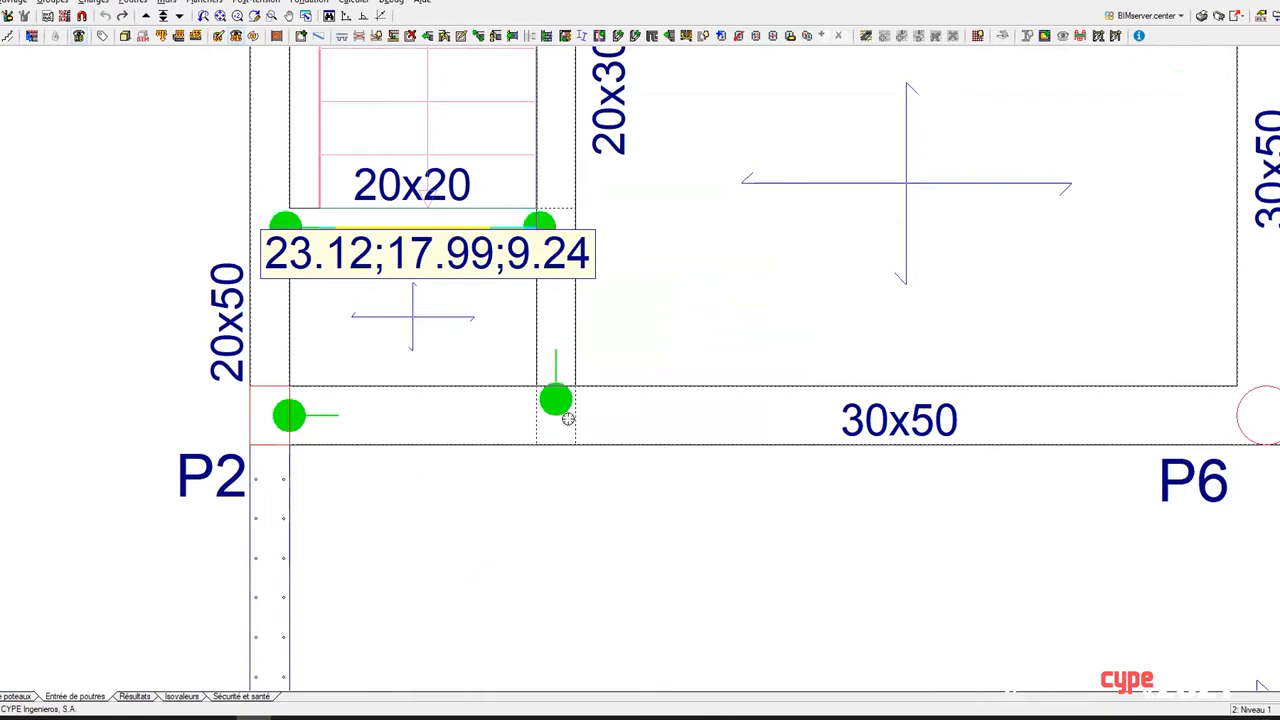
pyautogui.scroll(-2, 562, 405)
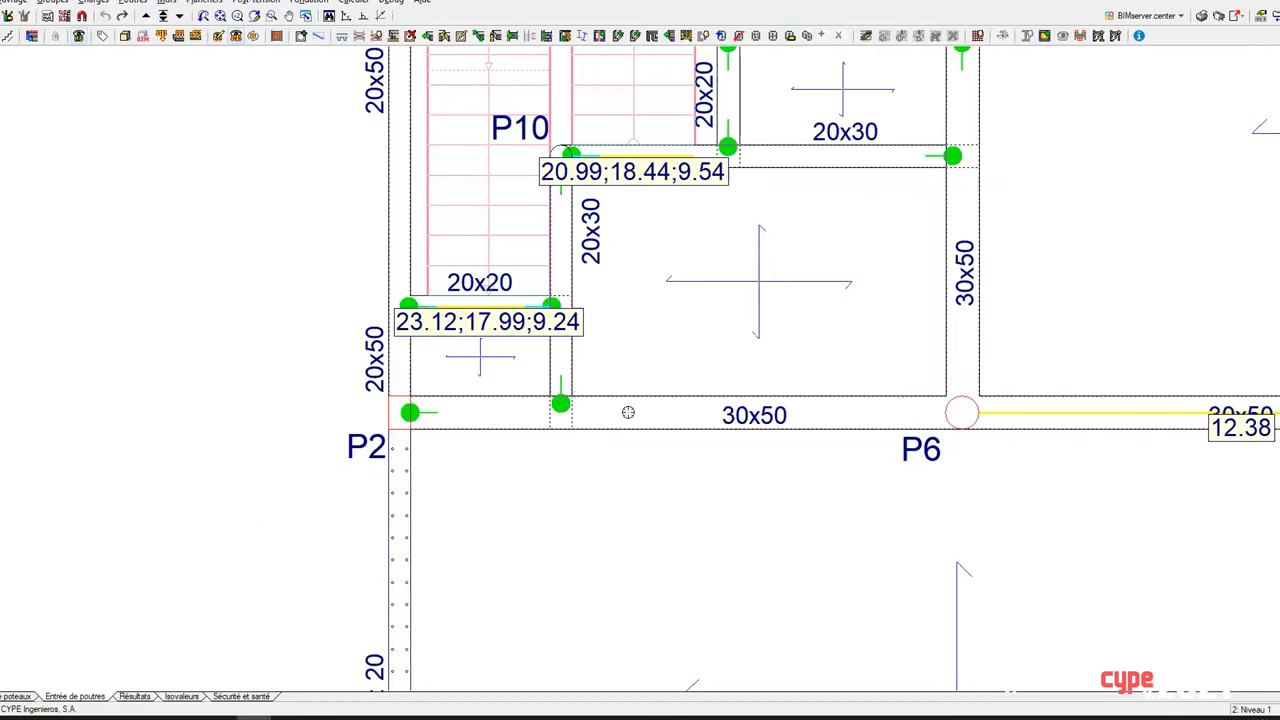
pyautogui.scroll(-2, 650, 371)
pyautogui.moveTo(623, 362); pyautogui.dragTo(335, 415, button='middle')
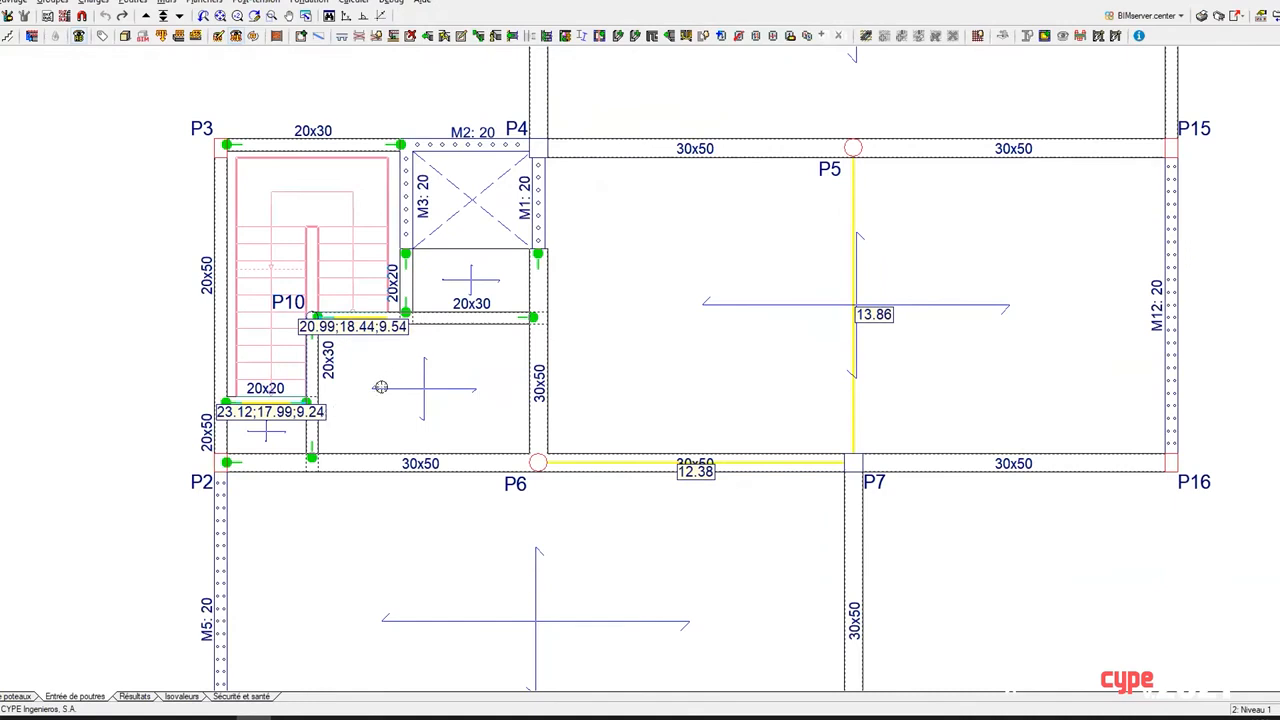
pyautogui.scroll(-2, 407, 373)
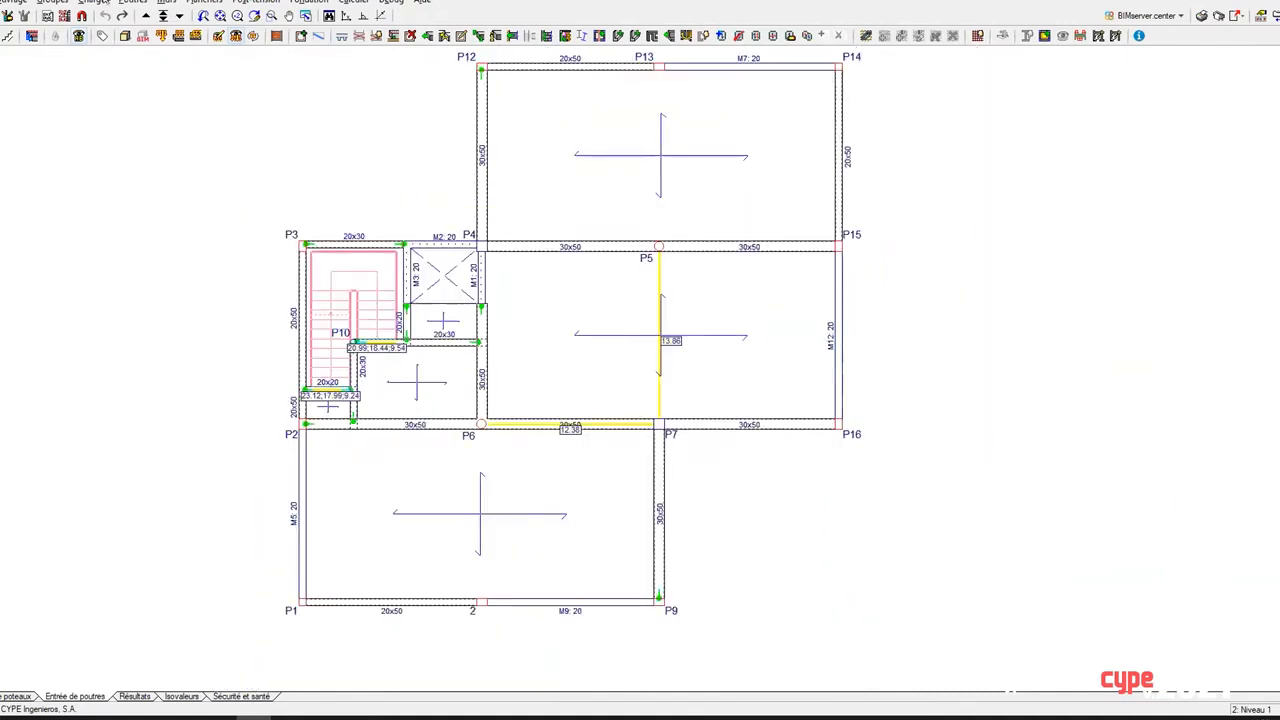
# Step: Examine the primary and secondary seismic category options for the Niveau 1 floors and leave without assigning either
pyautogui.click(204, 2)
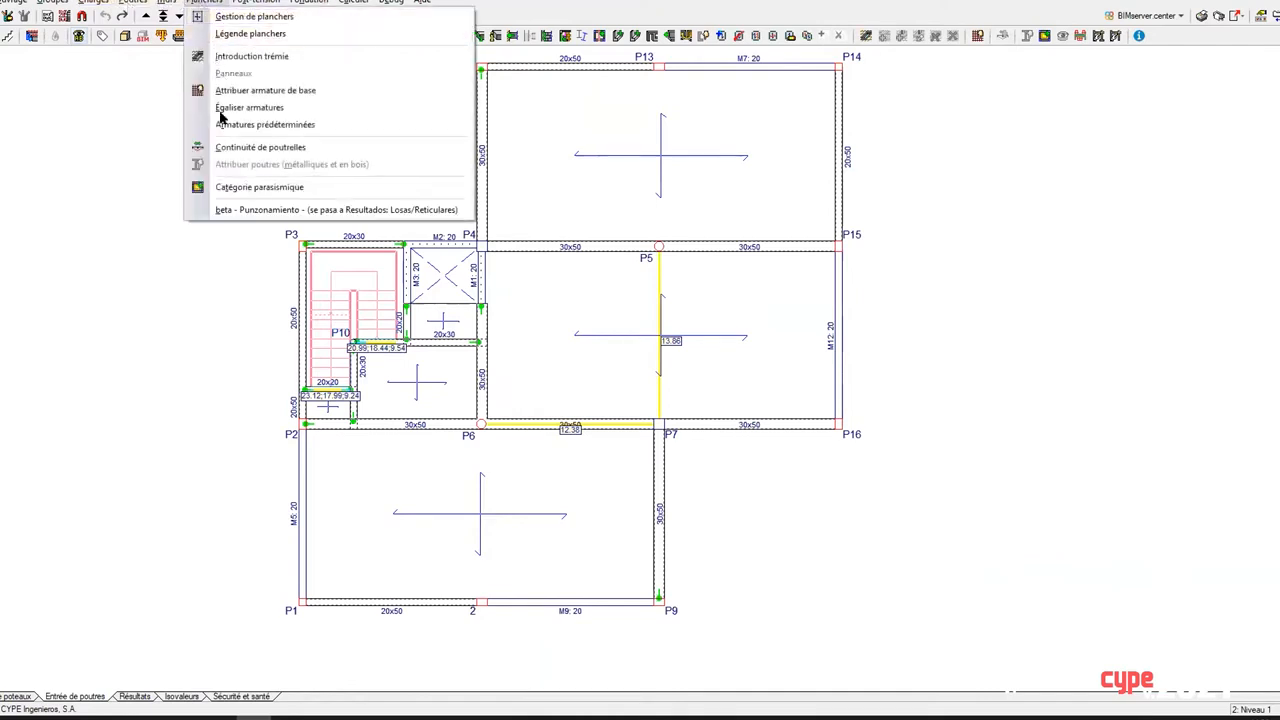
pyautogui.click(244, 188)
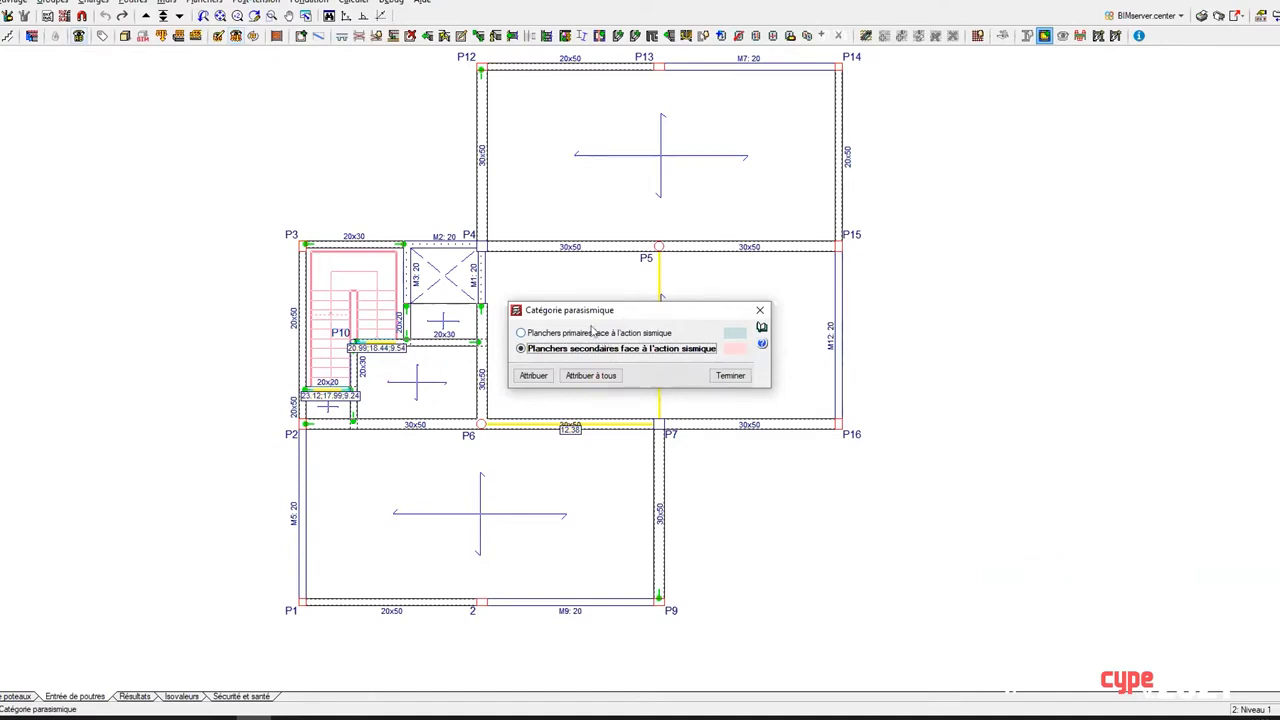
pyautogui.click(758, 311)
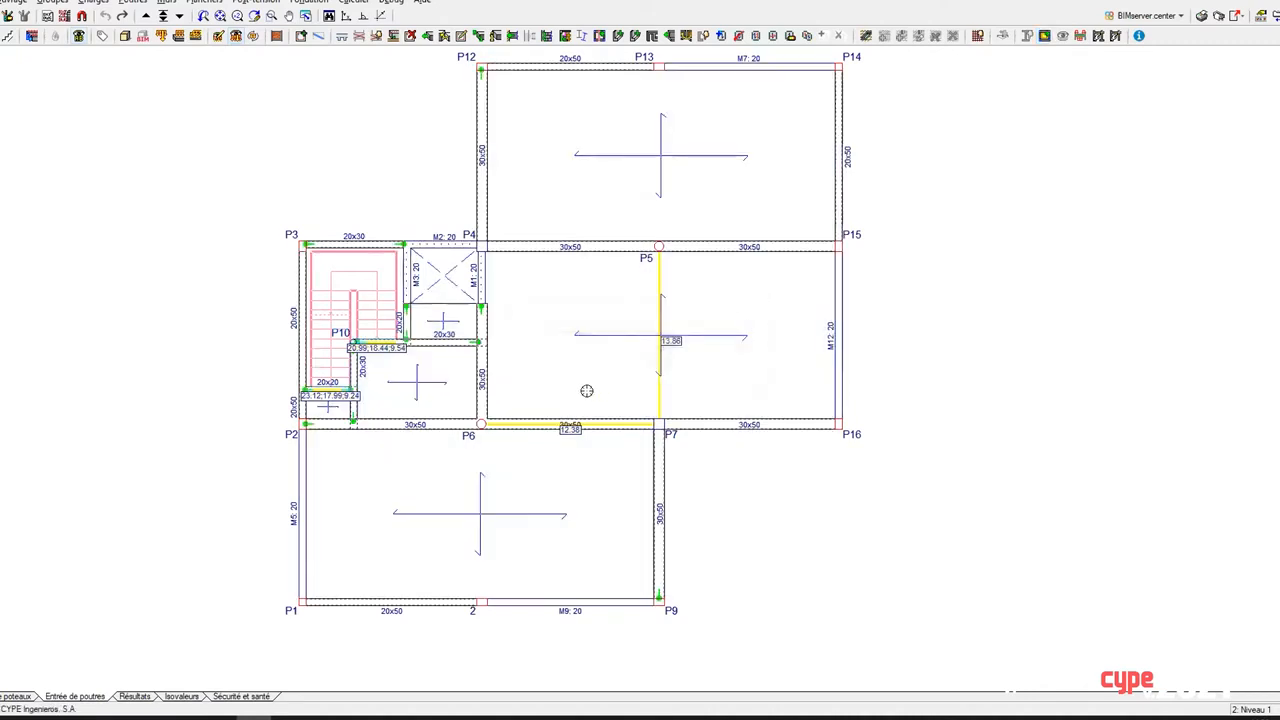
pyautogui.scroll(-2, 540, 472)
pyautogui.moveTo(547, 475); pyautogui.dragTo(477, 477, button='middle')
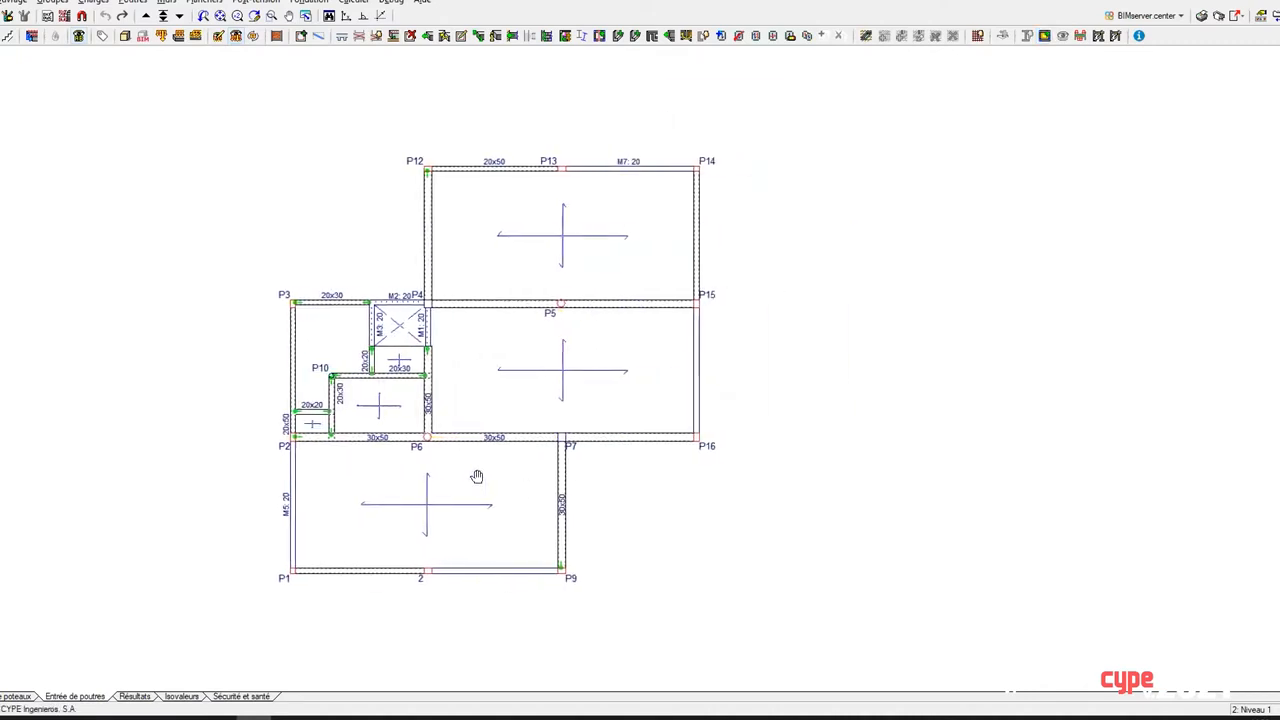
pyautogui.scroll(2, 460, 422)
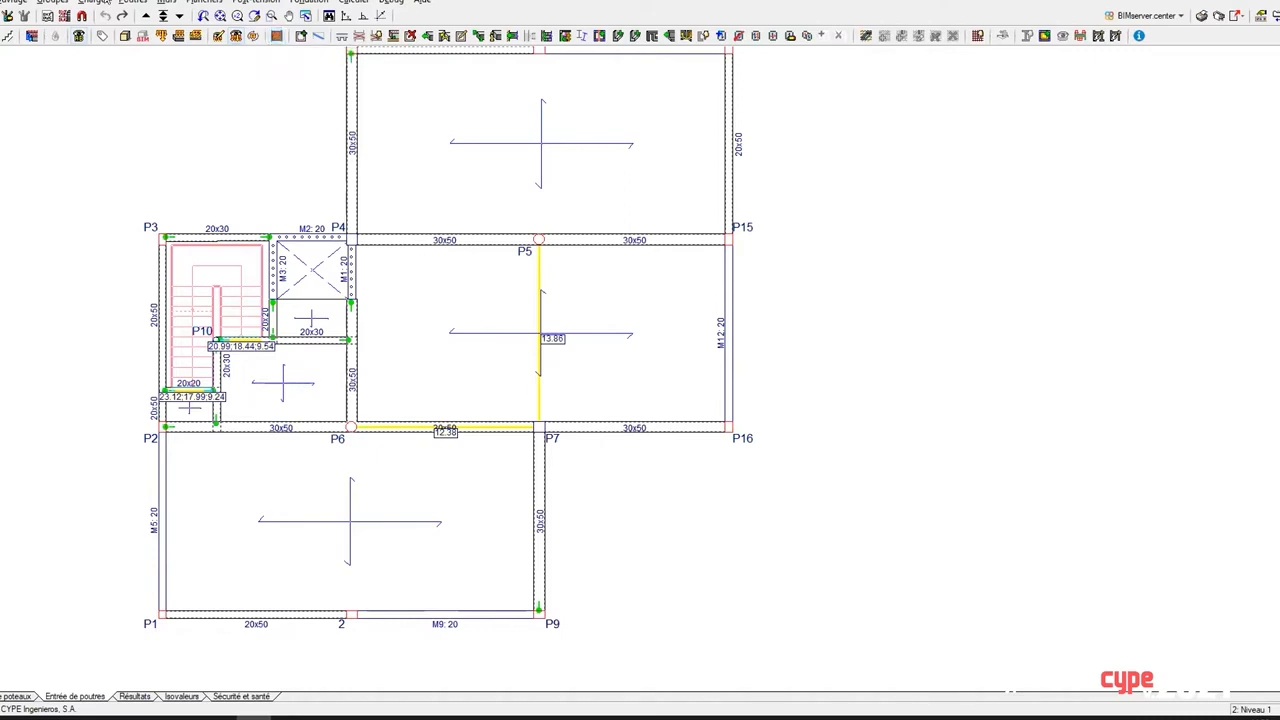
# Step: Open the constructive elements tools on the Niveau 1 plan and review the options for entering masonry elements
pyautogui.click(93, 2)
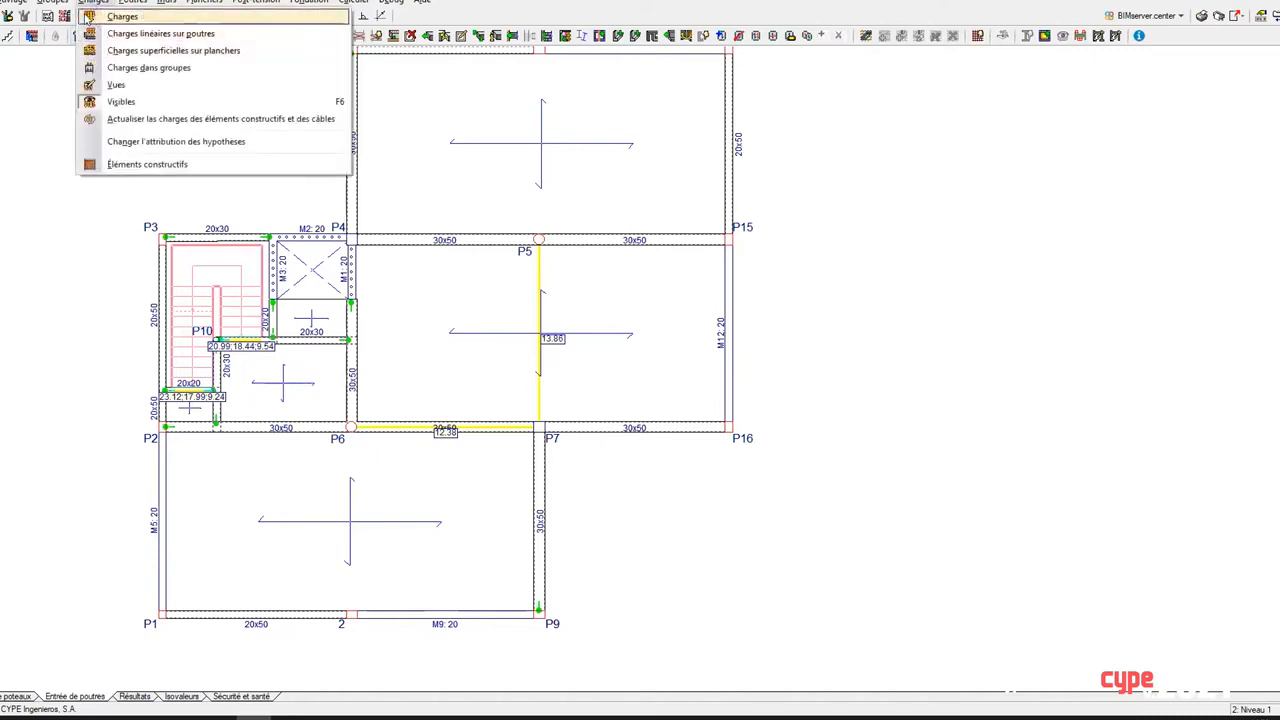
pyautogui.click(117, 165)
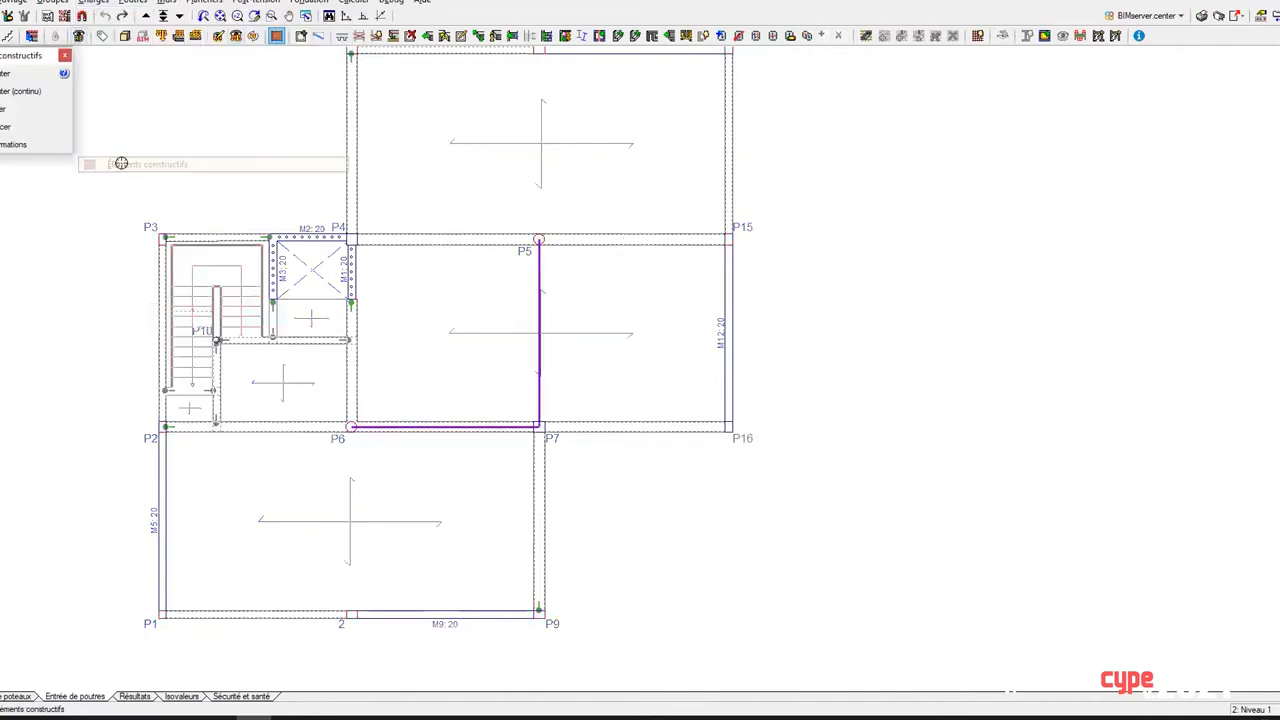
pyautogui.moveTo(438, 440); pyautogui.dragTo(587, 429, button='middle')
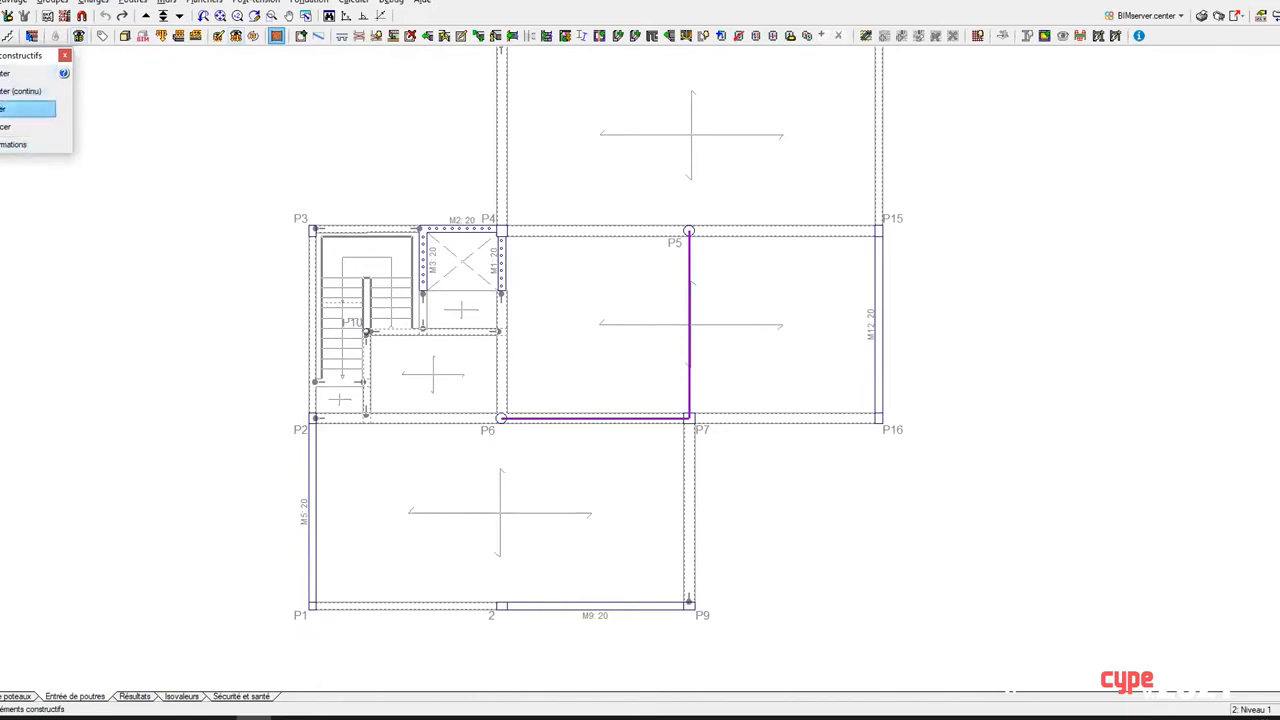
pyautogui.click(20, 113)
pyautogui.click(30, 93)
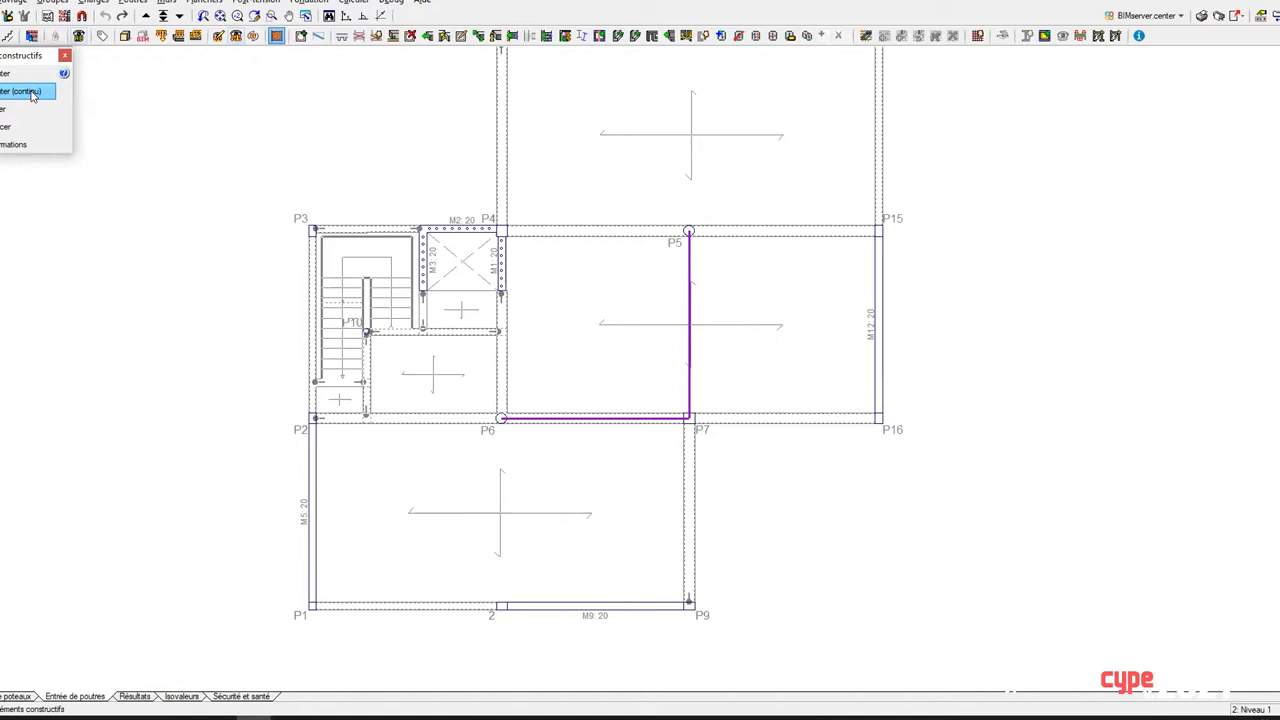
pyautogui.click(30, 93)
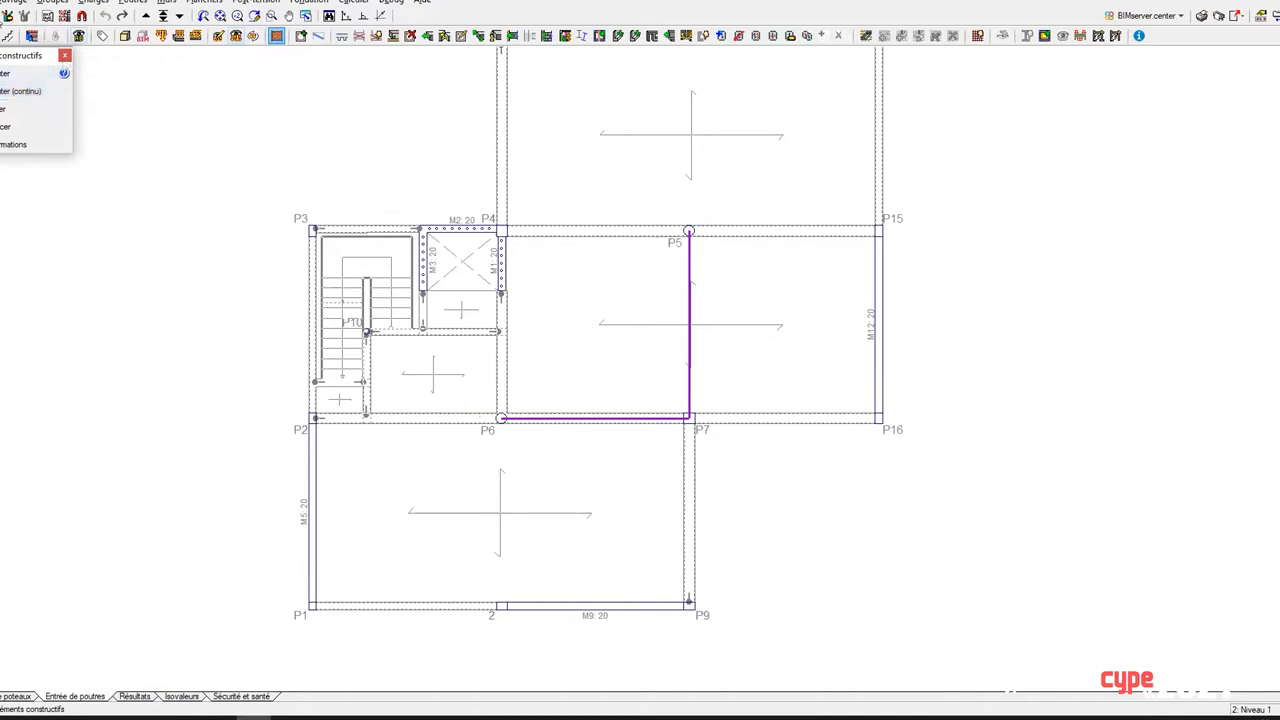
# Step: Examine the Parpaing plein masonry properties and their calculation options for the wall between P6 and P7, leaving without changes
pyautogui.click(28, 108)
pyautogui.click(623, 419)
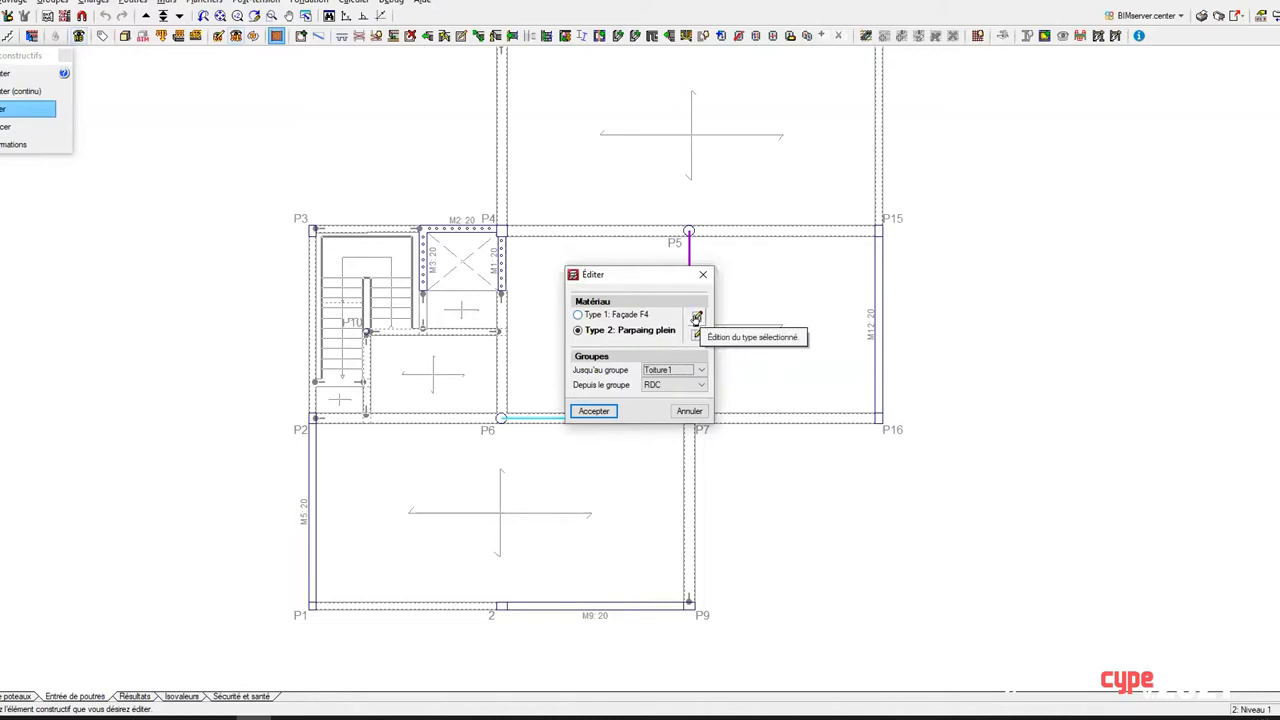
pyautogui.click(697, 317)
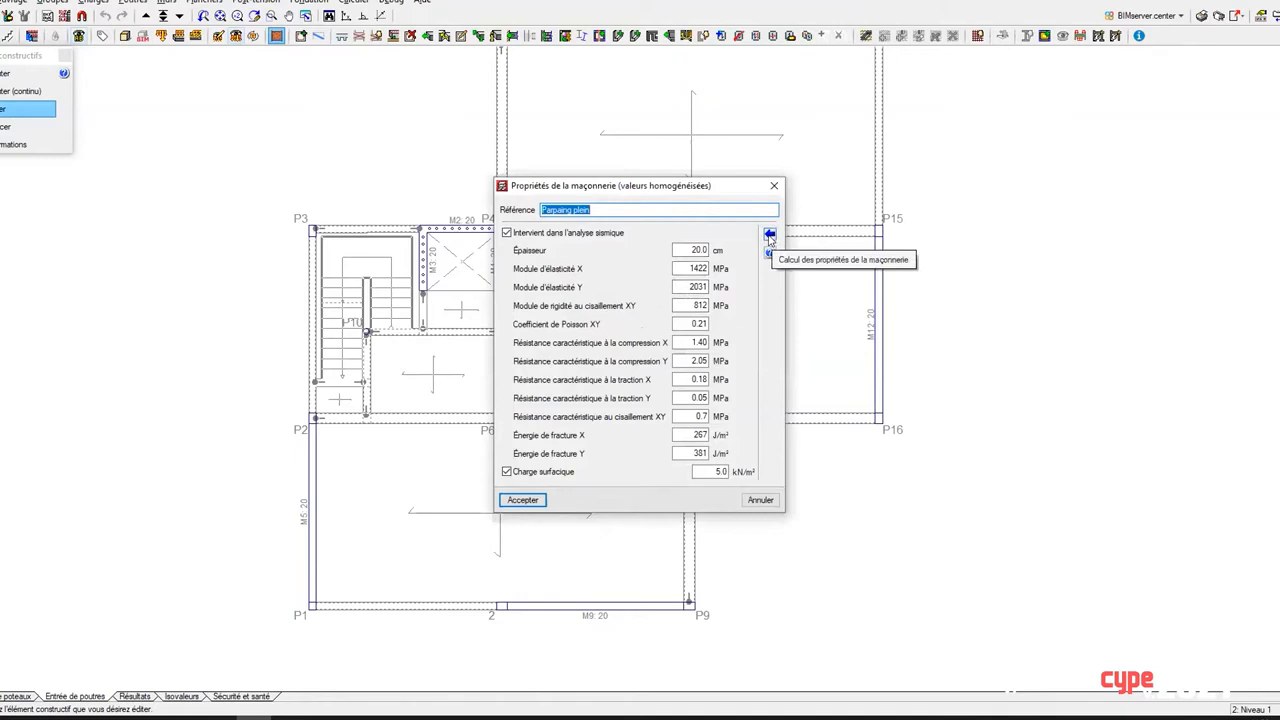
pyautogui.click(770, 235)
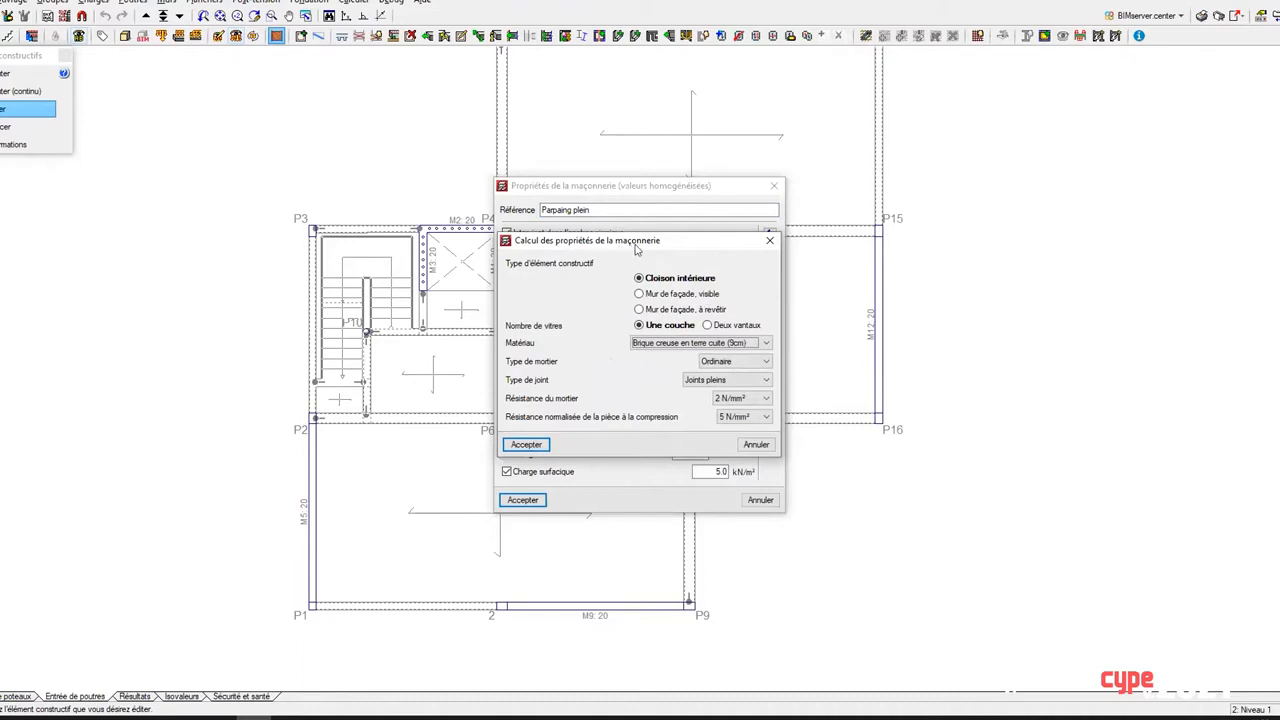
pyautogui.click(770, 240)
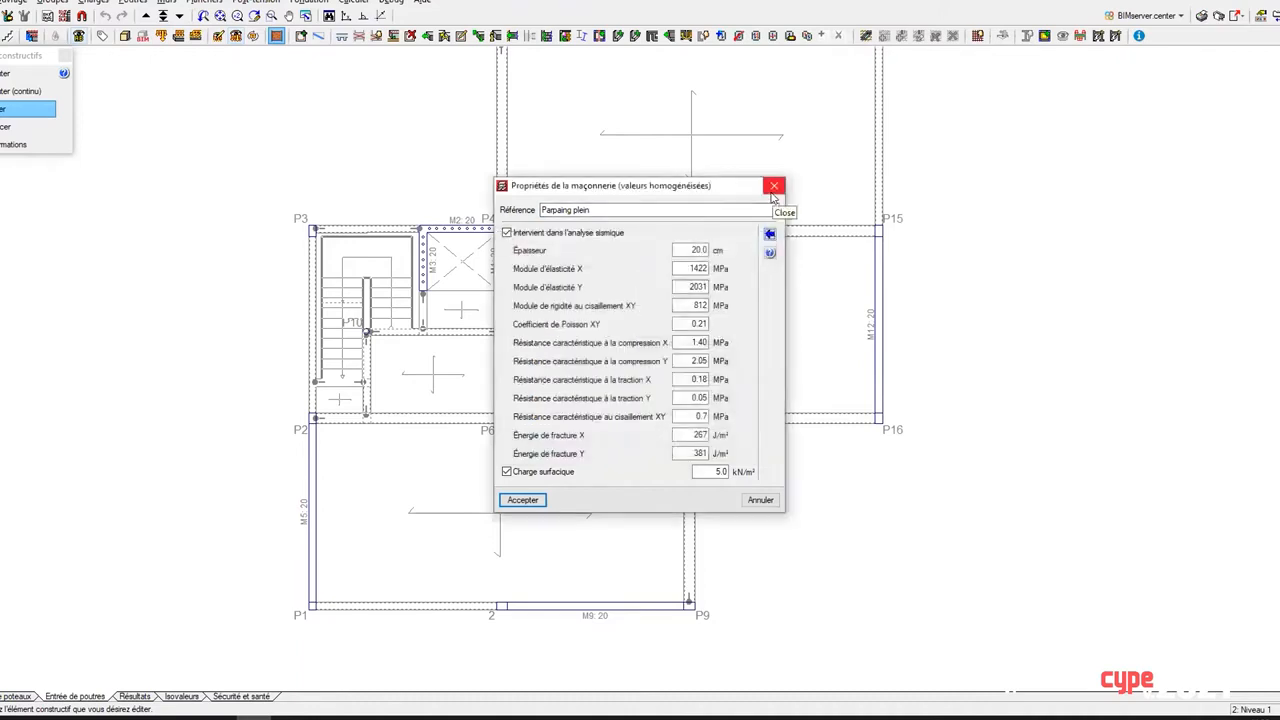
pyautogui.click(776, 187)
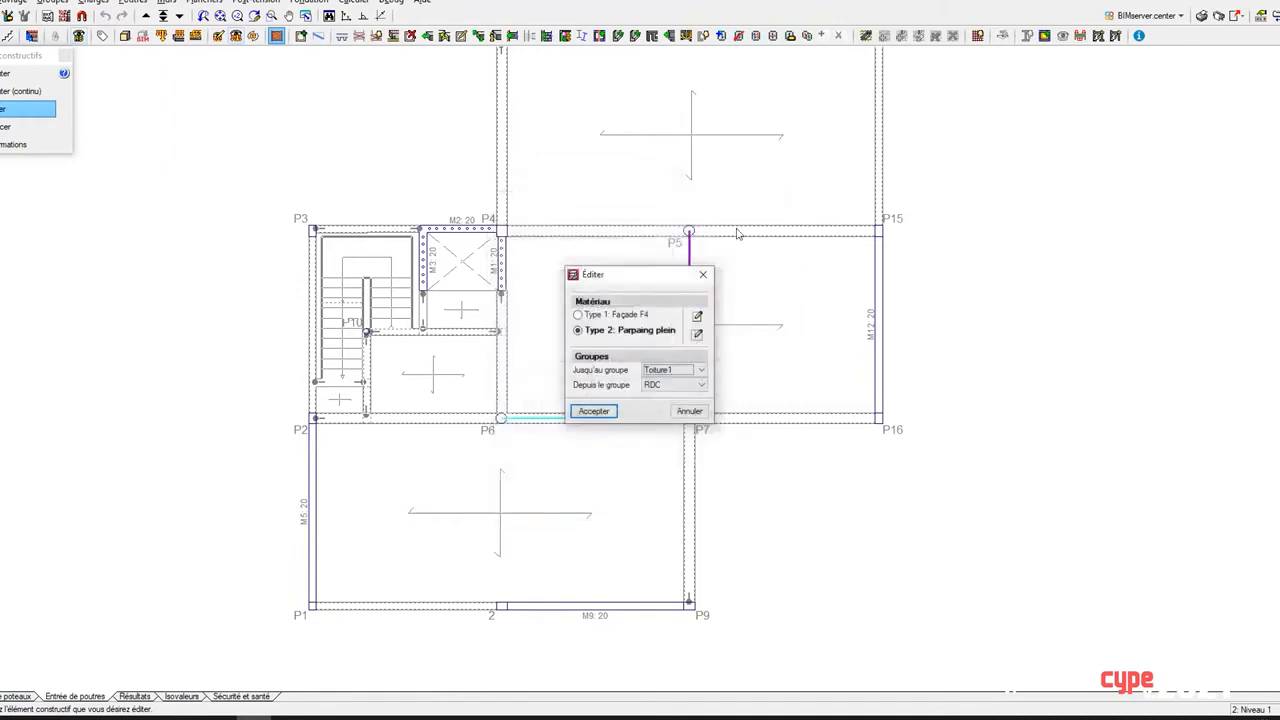
pyautogui.click(707, 280)
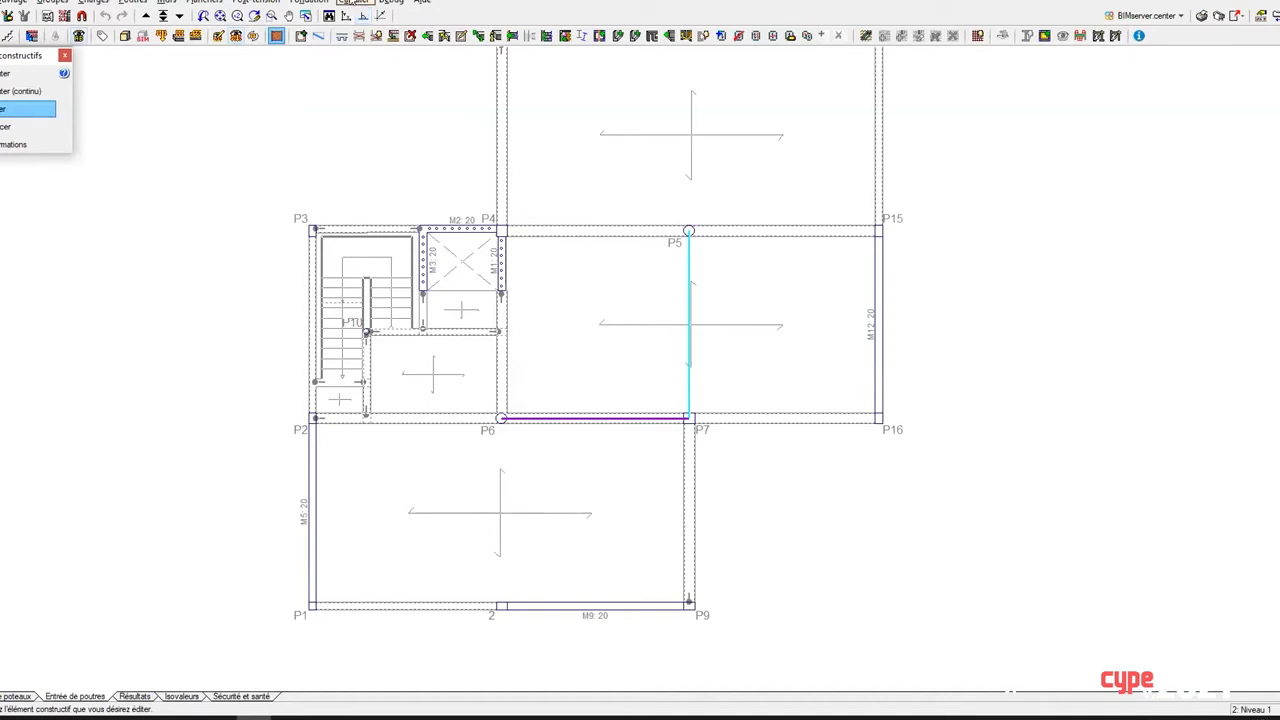
# Step: Consult the equivalent-bar information of the masonry wall between P7 and P5
pyautogui.click(20, 144)
pyautogui.moveTo(640, 313)
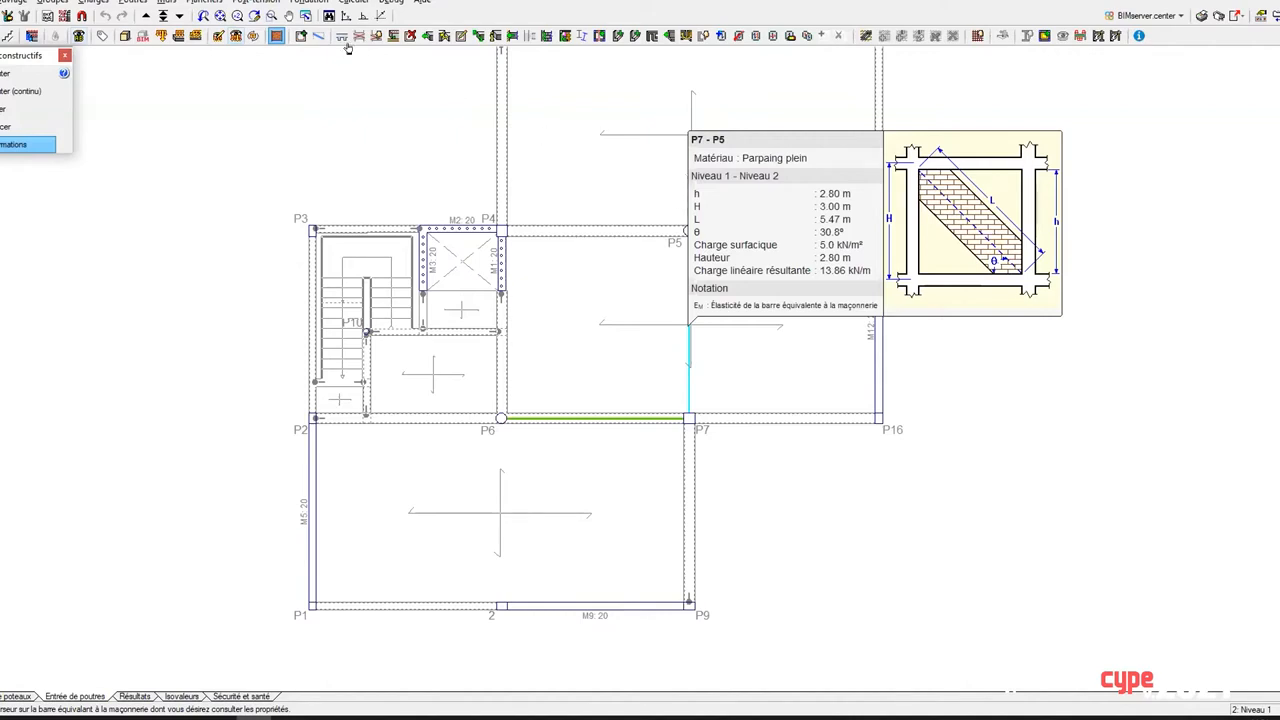
pyautogui.click(353, 3)
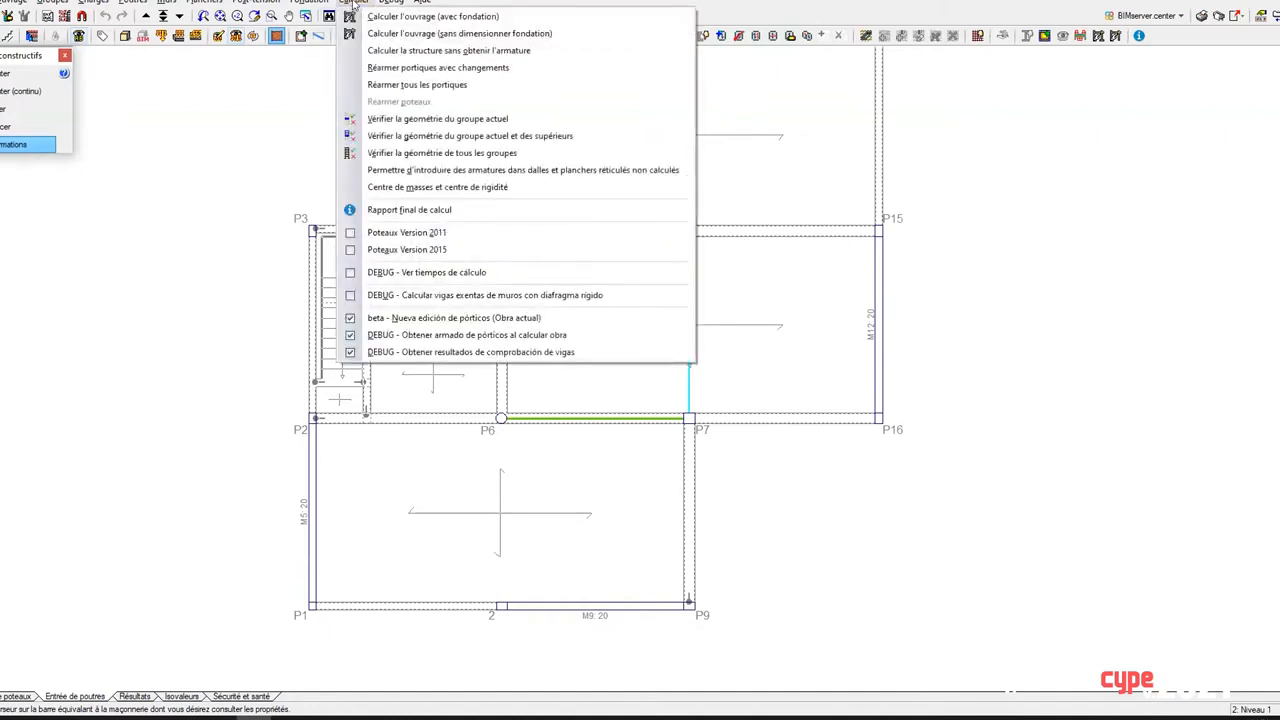
pyautogui.click(354, 3)
# Step: Open the CYPECAD Mémoire de Calcul and read chapter 12 on the interaction of the structure with constructive elements
pyautogui.click(421, 4)
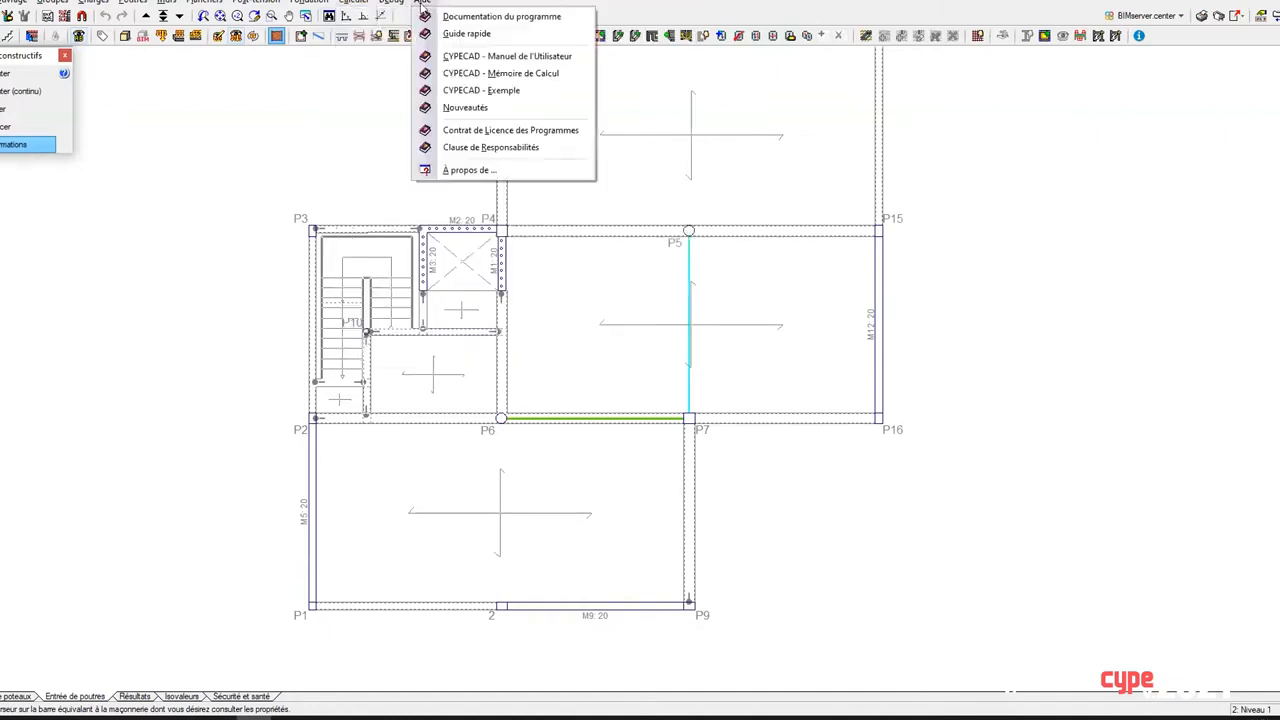
pyautogui.click(431, 77)
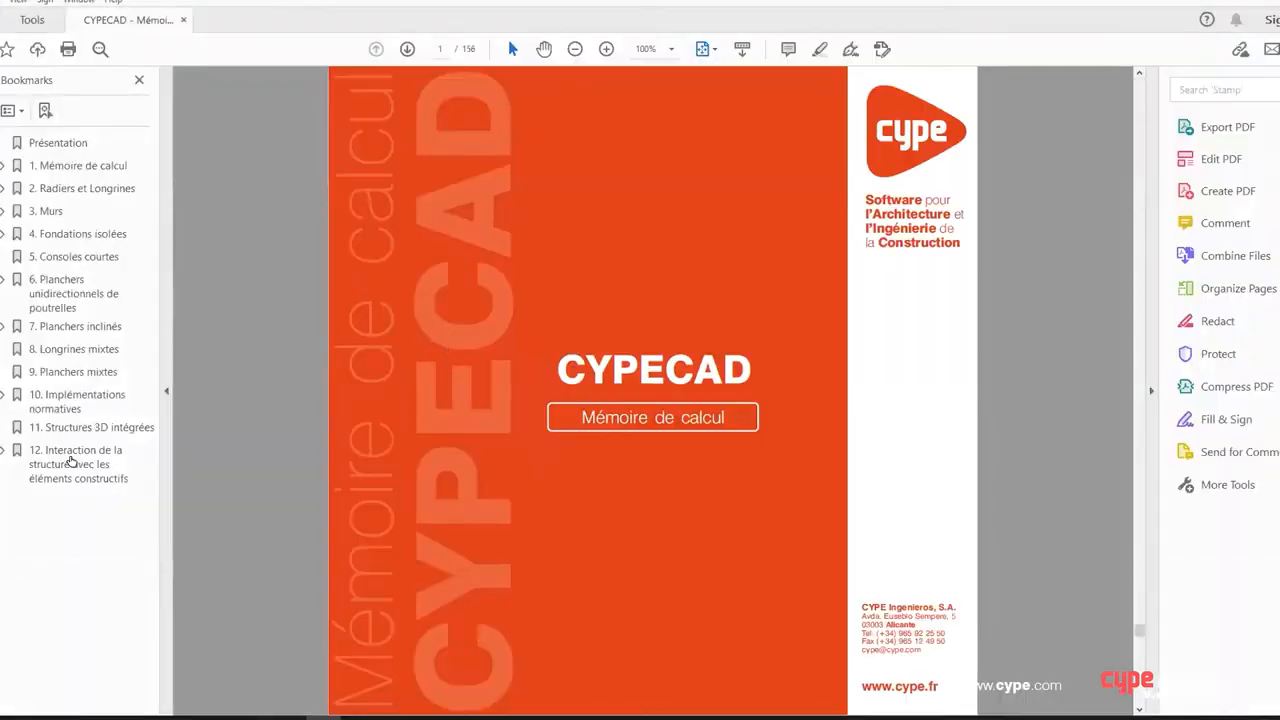
pyautogui.click(71, 461)
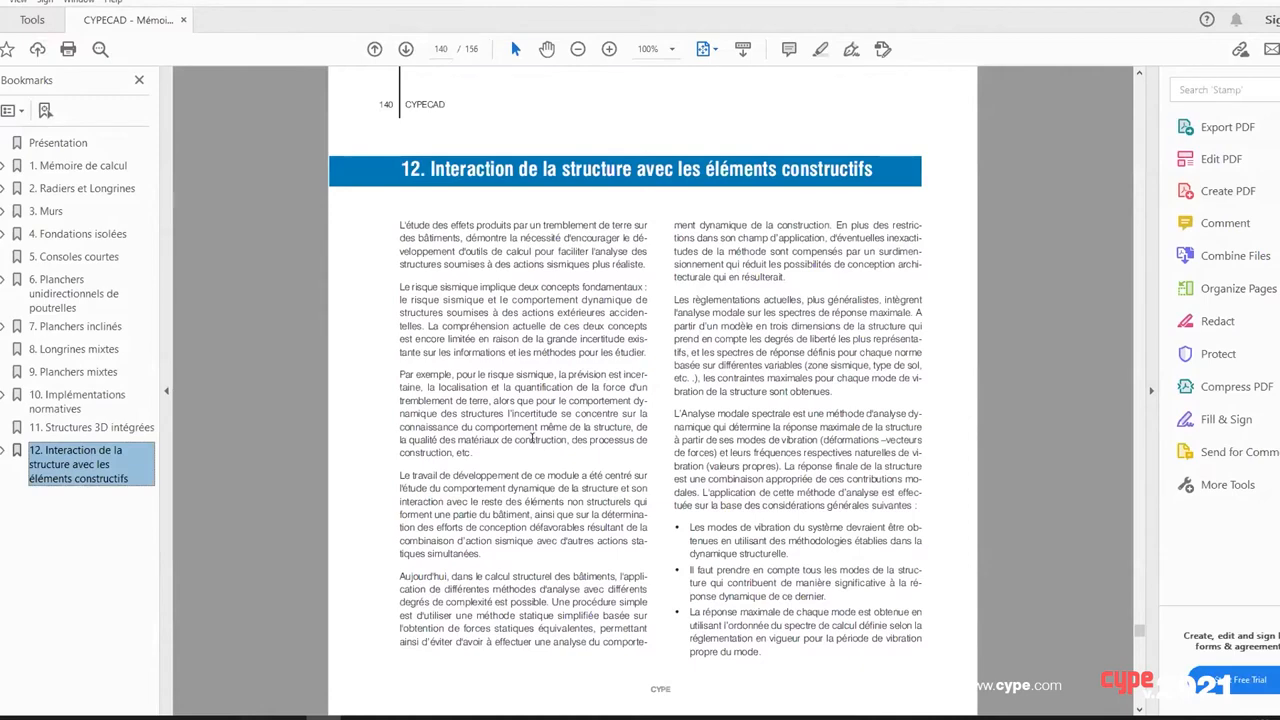
pyautogui.scroll(-10, 531, 437)
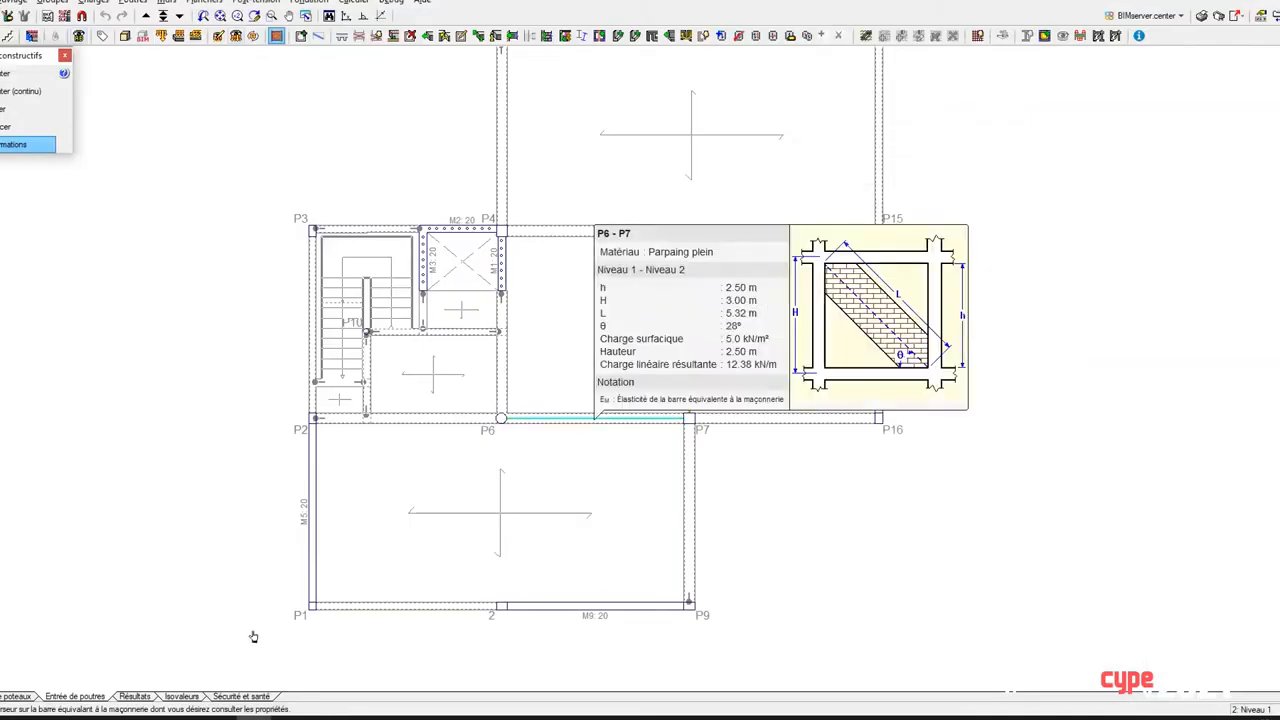
# Step: Switch to the calculation results and open the analytical model of the last calculation in a maximized window
pyautogui.click(124, 697)
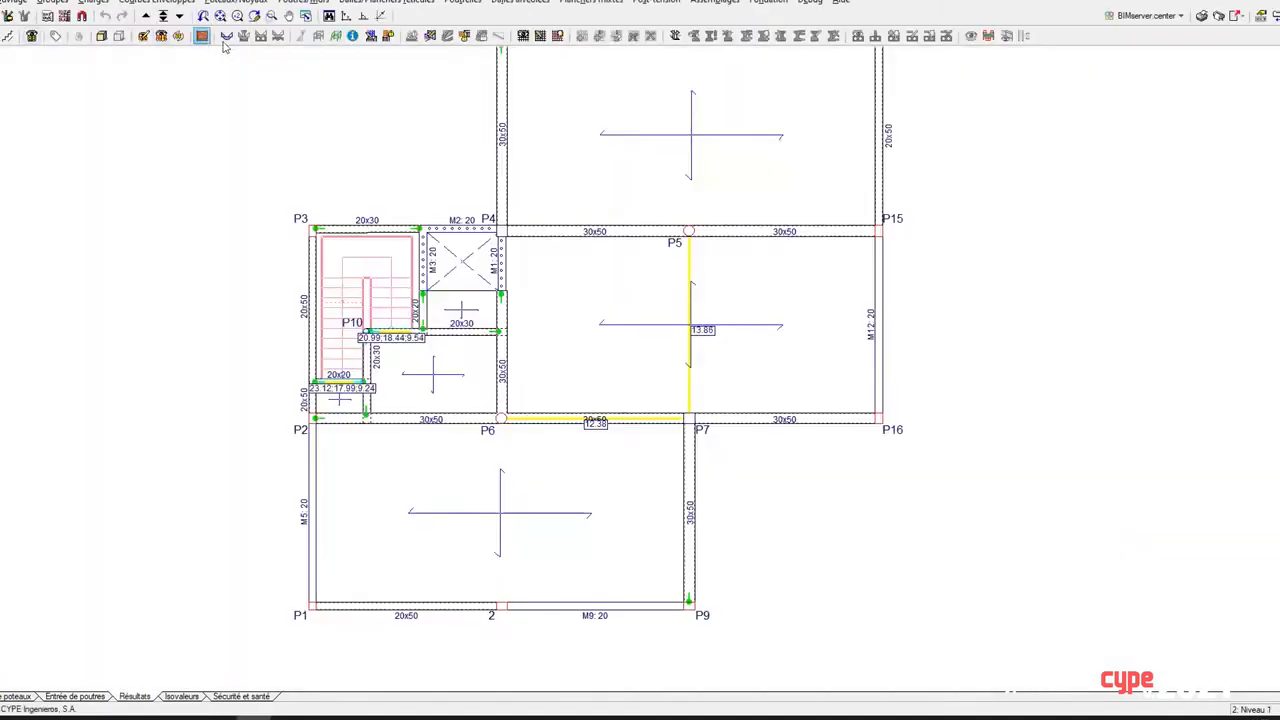
pyautogui.click(318, 37)
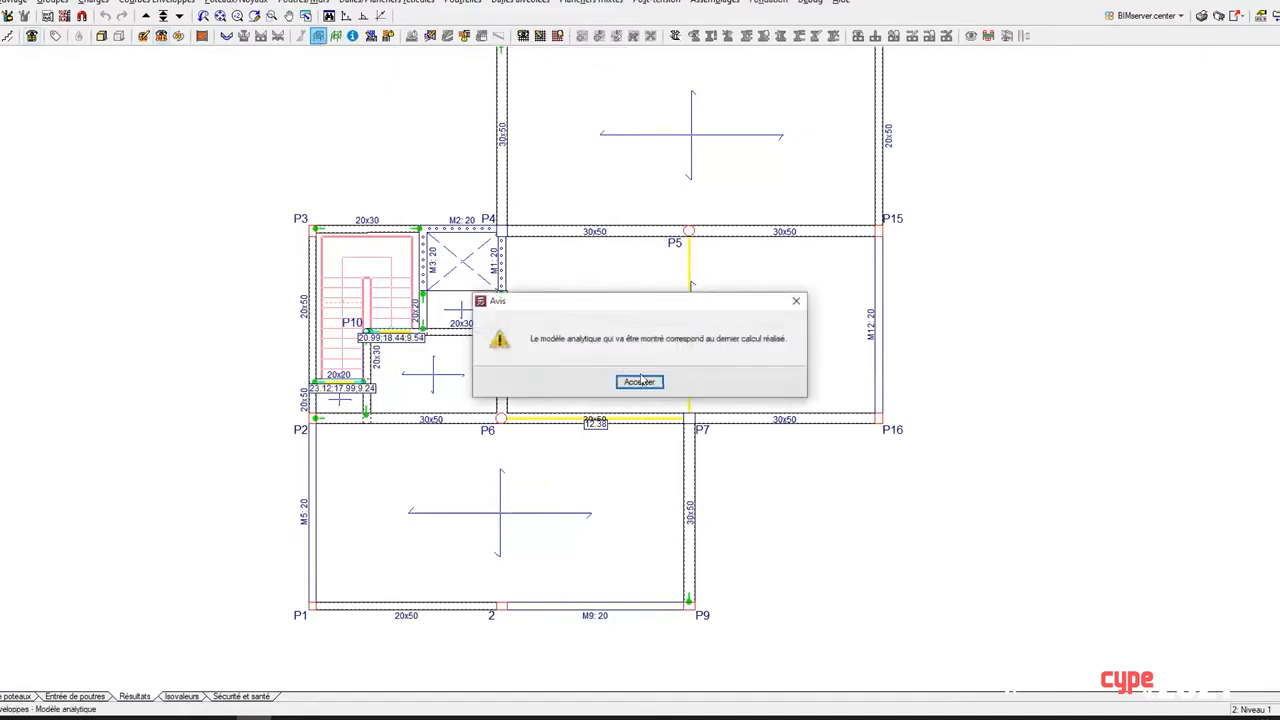
pyautogui.click(640, 382)
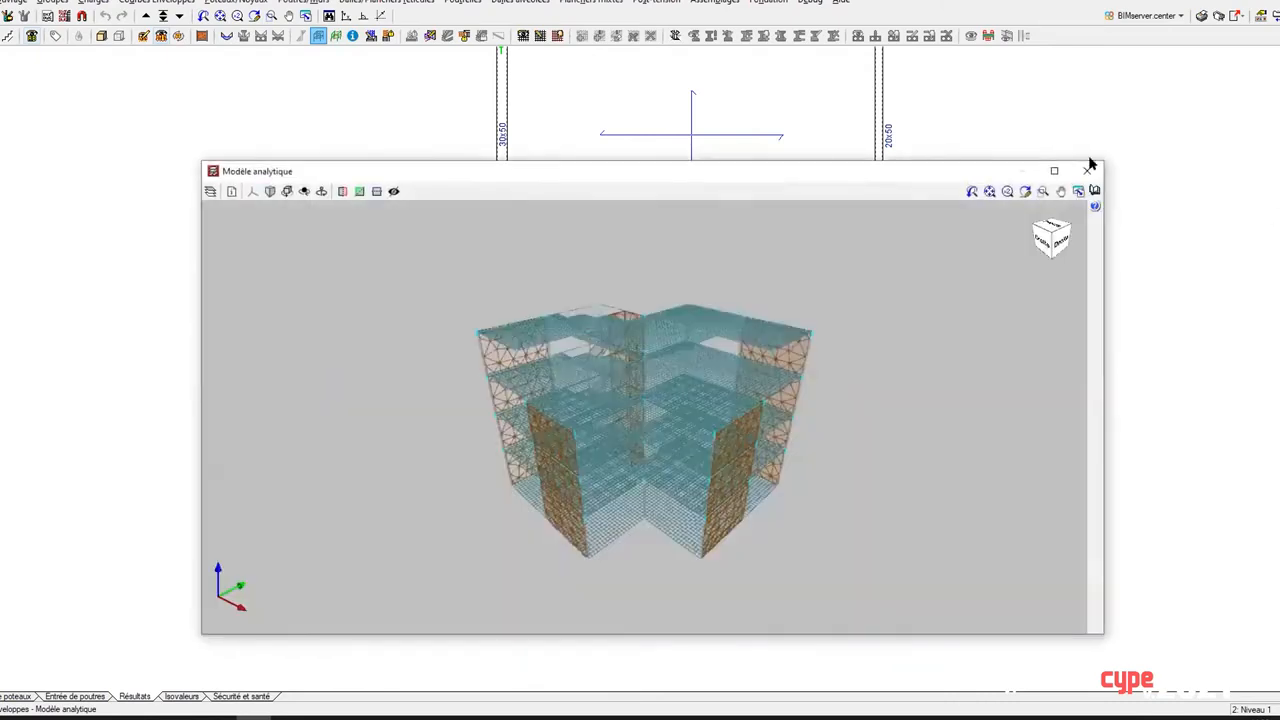
pyautogui.click(1054, 172)
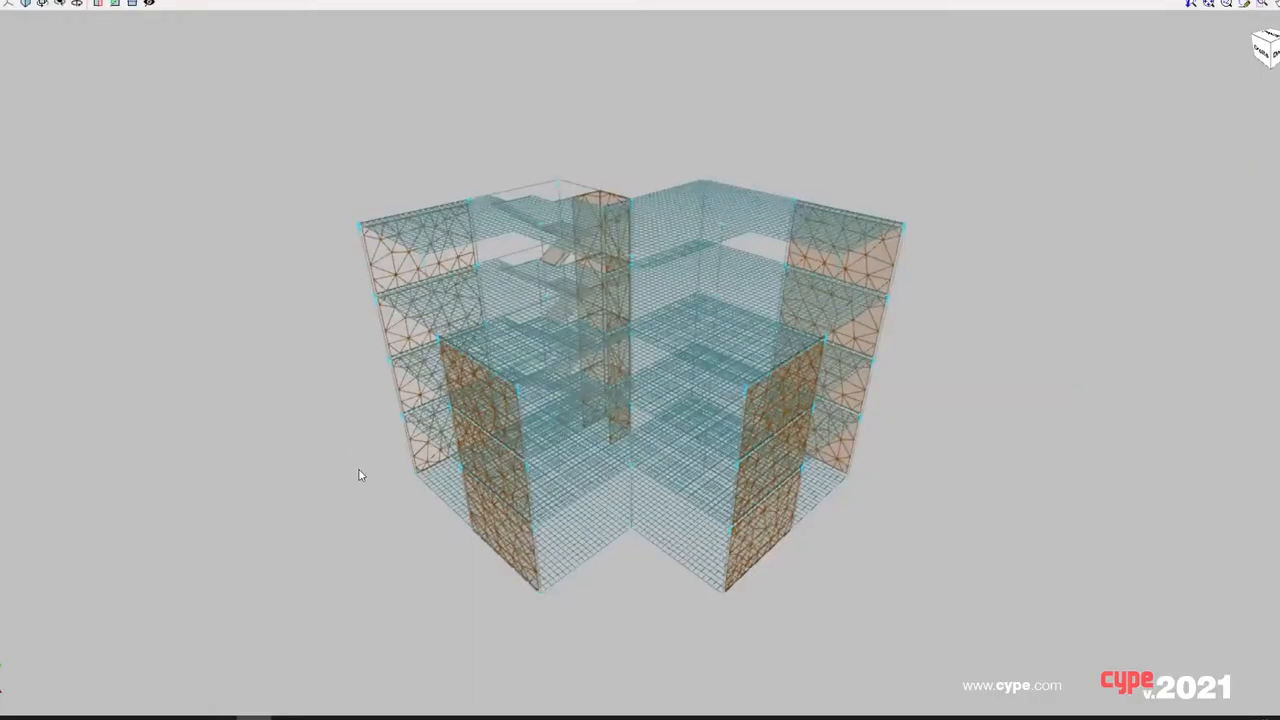
# Step: Inspect the element properties of an upper-storey wall plate and a roof slab bar in the analytical model
pyautogui.moveTo(363, 506)
pyautogui.mouseDown(button='middle')
pyautogui.moveTo(386, 477)
pyautogui.moveTo(457, 460)
pyautogui.moveTo(743, 509)
pyautogui.moveTo(734, 494)
pyautogui.moveTo(394, 489)
pyautogui.moveTo(51, 131)
pyautogui.mouseUp(button='middle')
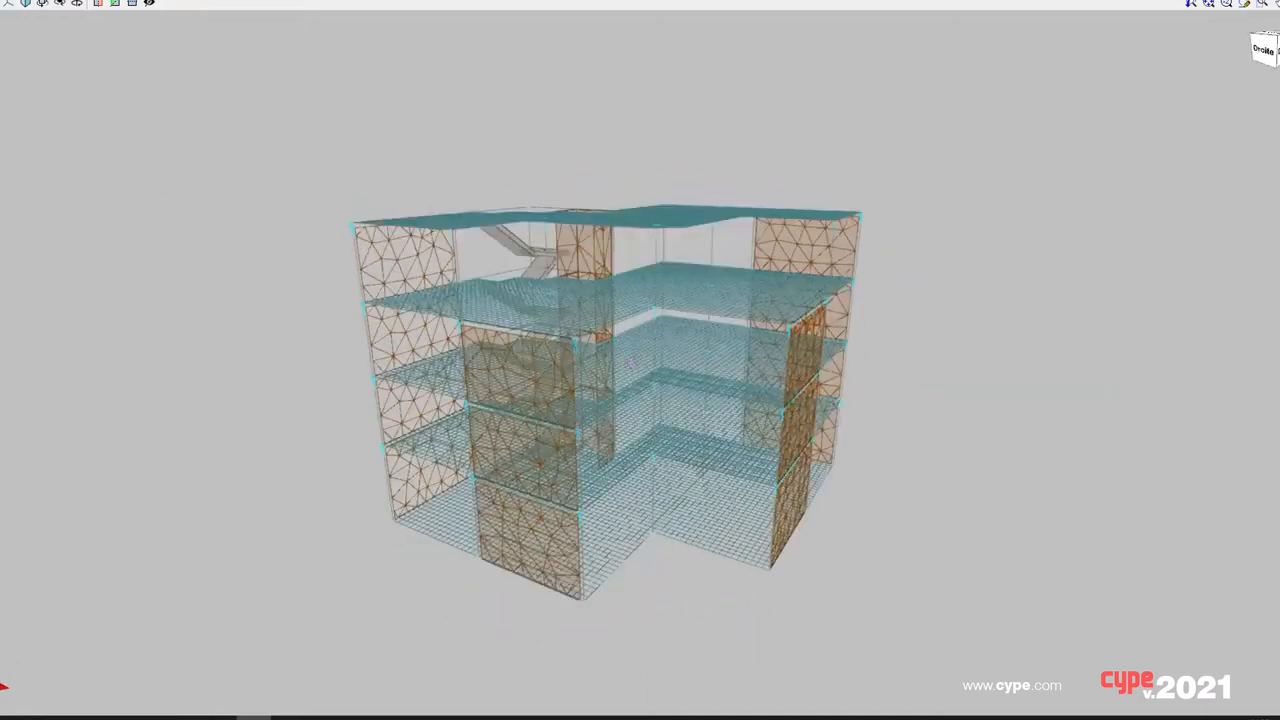
pyautogui.click(396, 279)
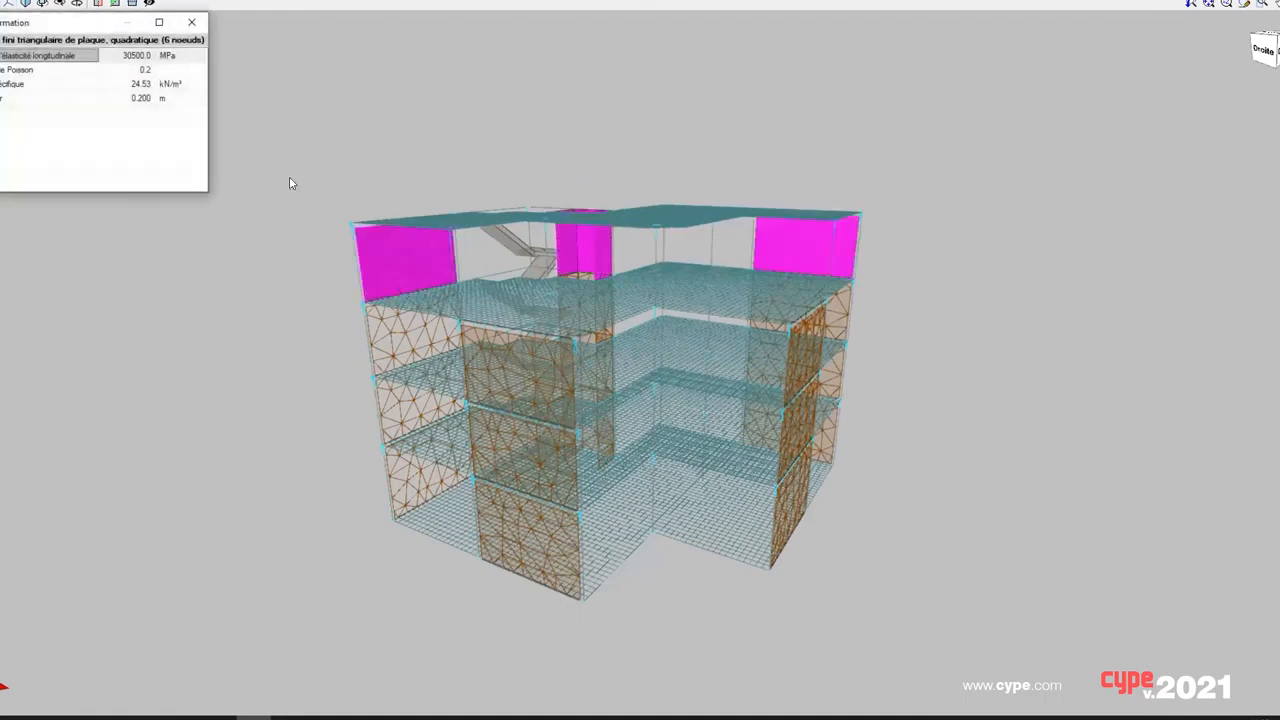
pyautogui.click(450, 226)
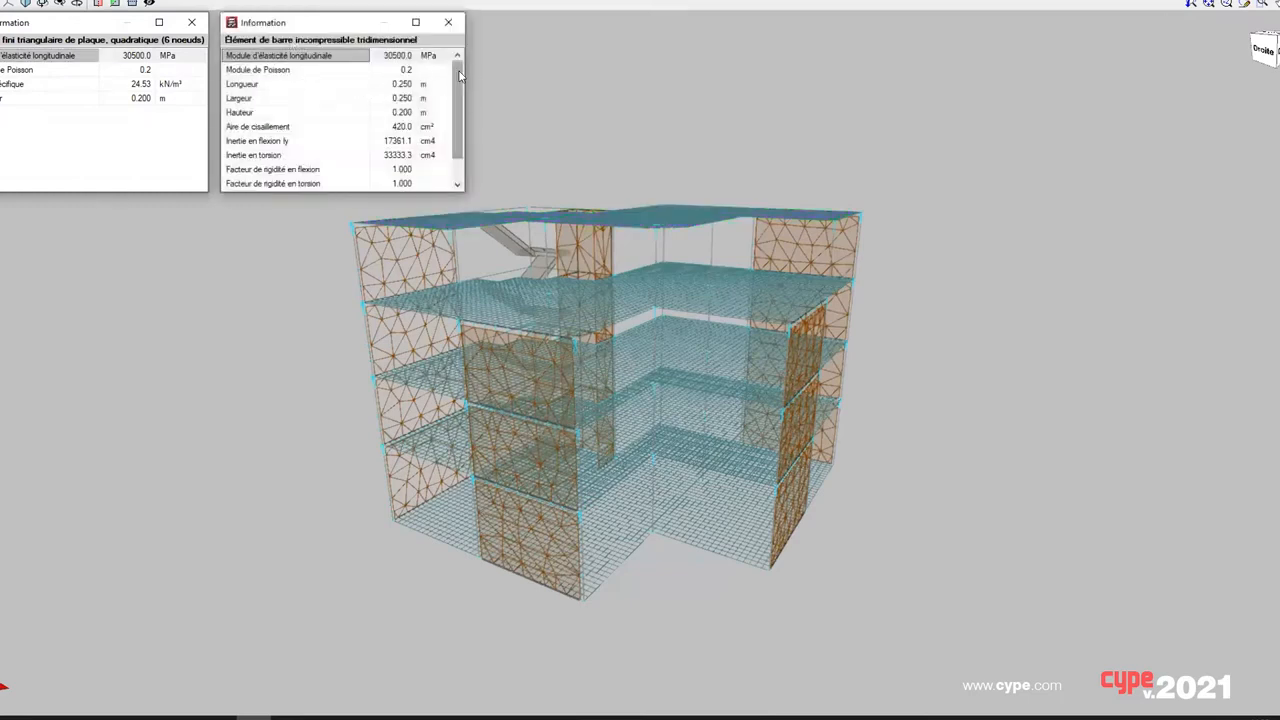
pyautogui.moveTo(460, 76); pyautogui.dragTo(461, 98)
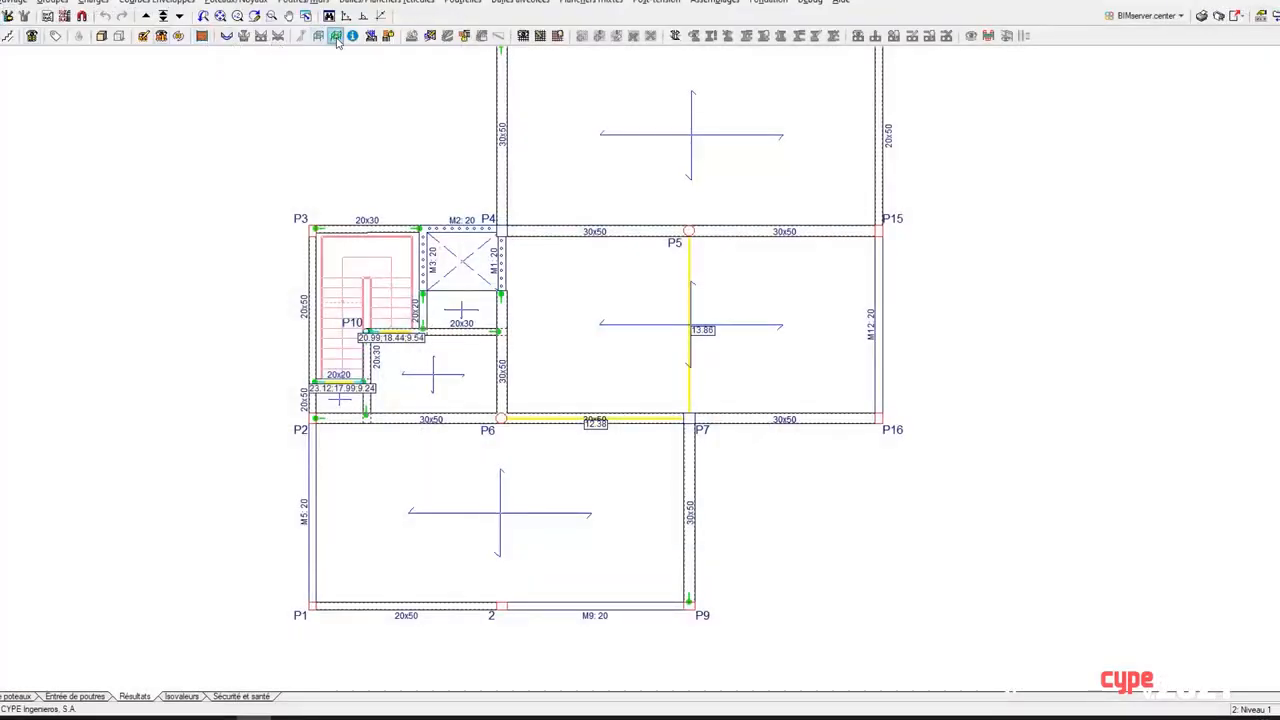
# Step: Open the last calculation's deformed shape and animate it over the visible structure with a displacement scale factor of 100
pyautogui.click(335, 37)
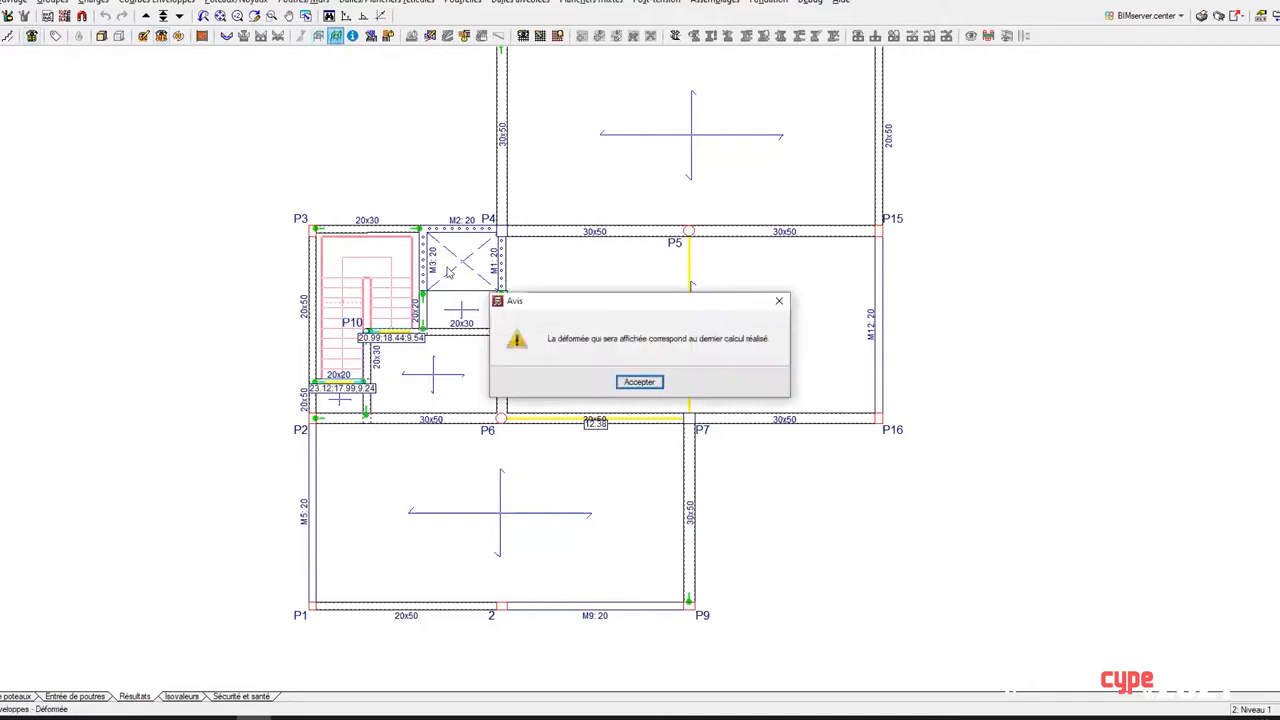
pyautogui.click(634, 384)
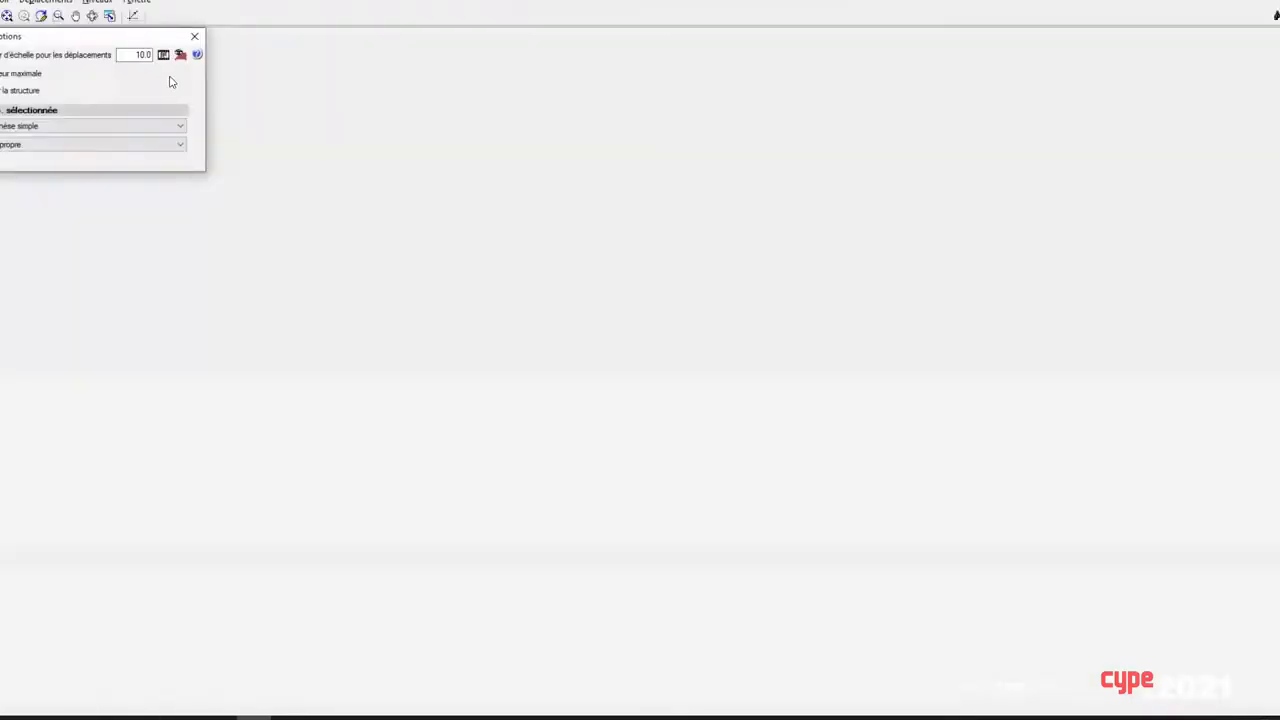
pyautogui.write('0')
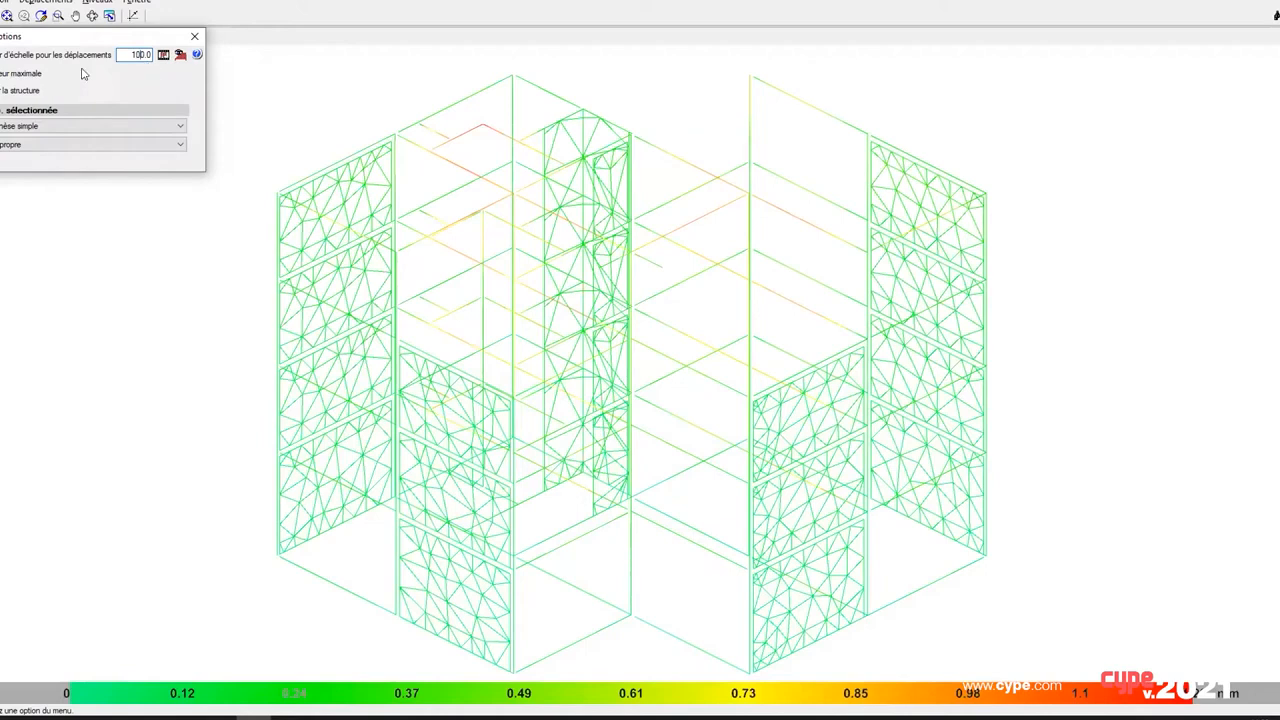
pyautogui.click(20, 90)
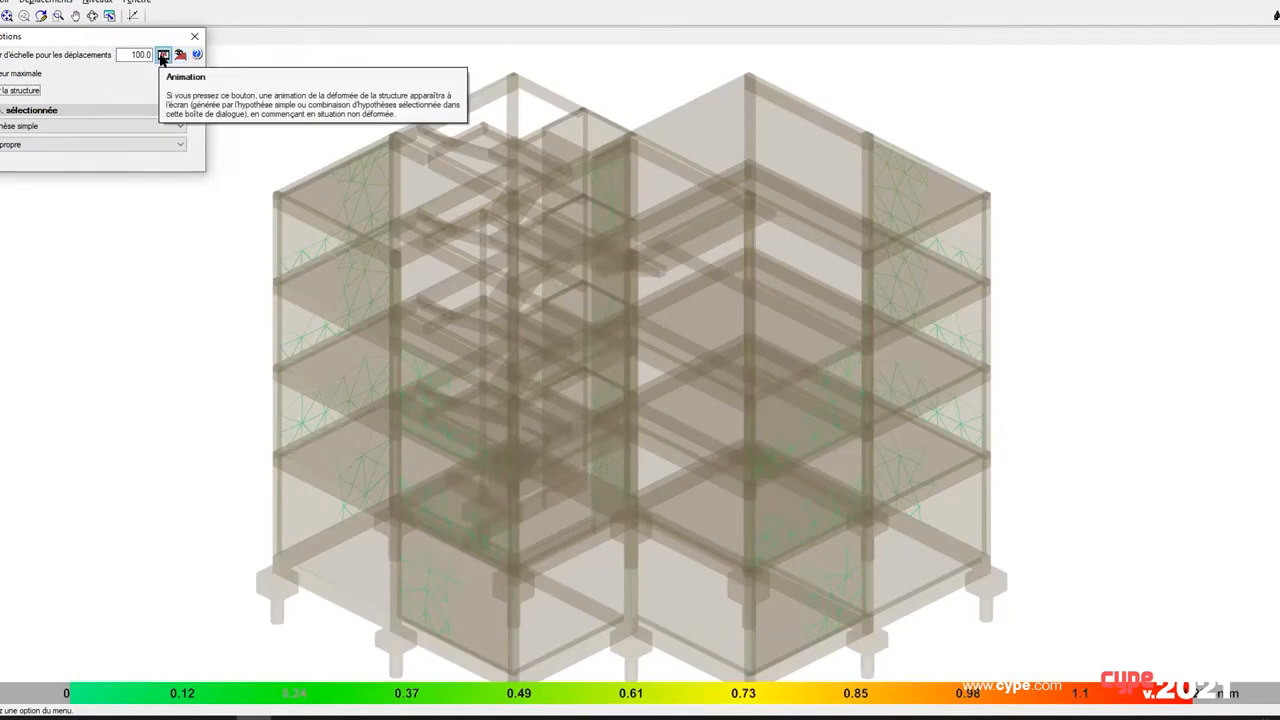
pyautogui.click(162, 58)
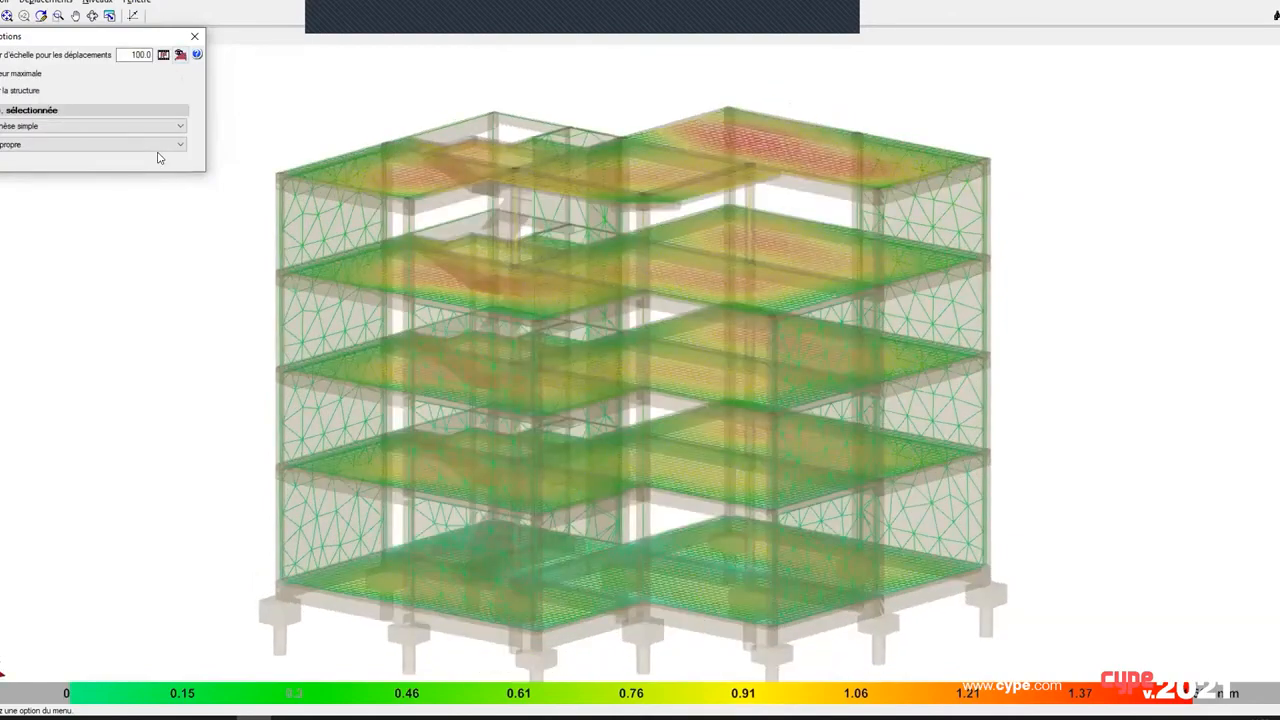
# Step: Show the deformed shape for the simple seismic hypothesis in X, Mode 1, and review the list of selectable vibration modes
pyautogui.click(157, 150)
pyautogui.click(134, 183)
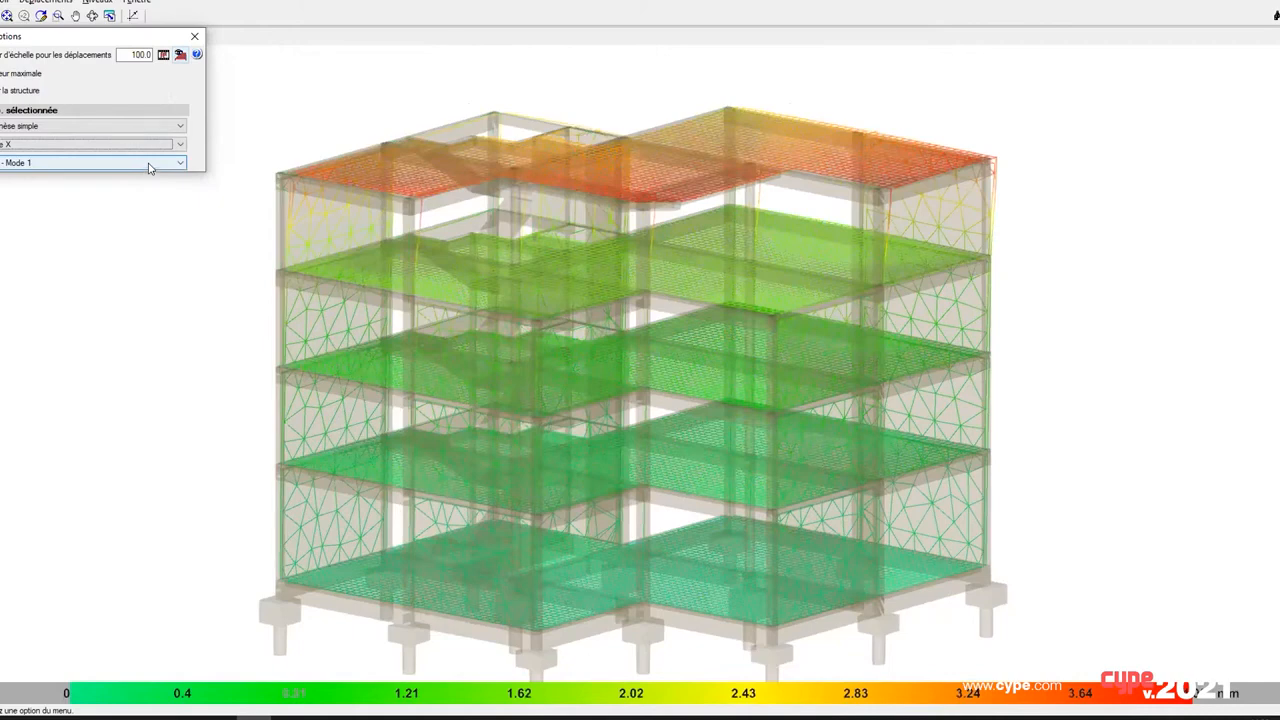
pyautogui.click(150, 164)
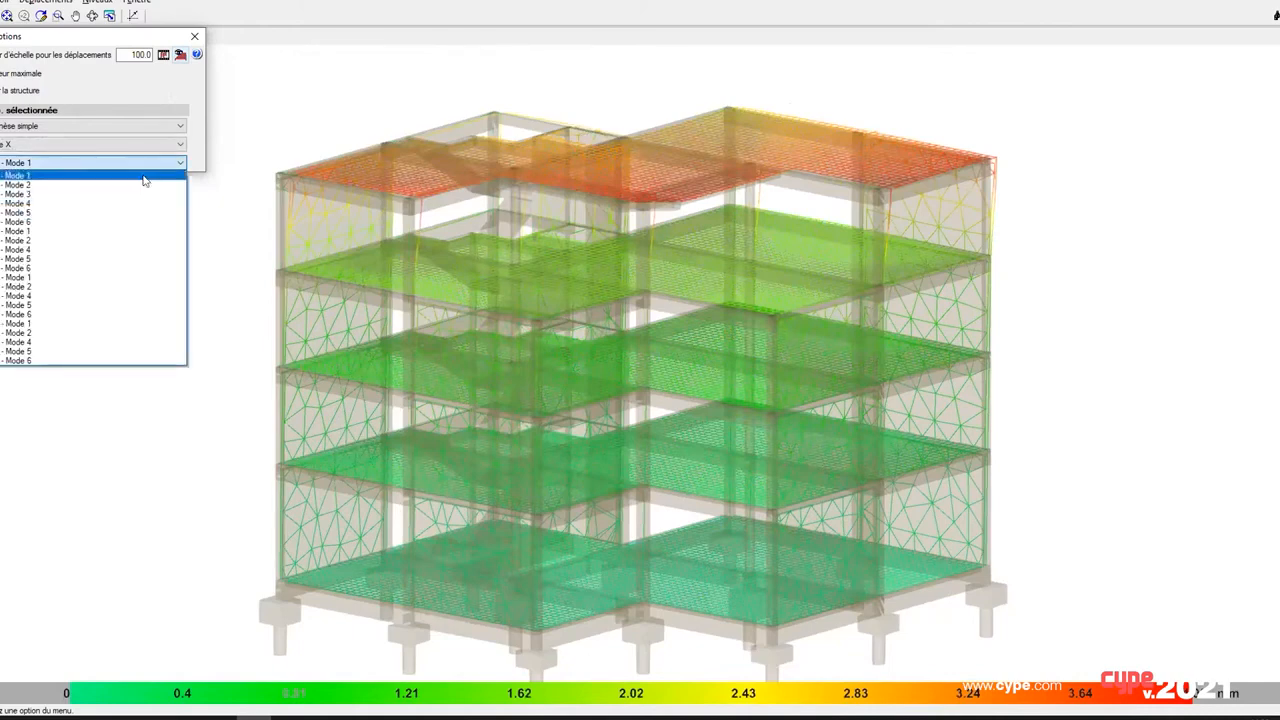
pyautogui.click(144, 180)
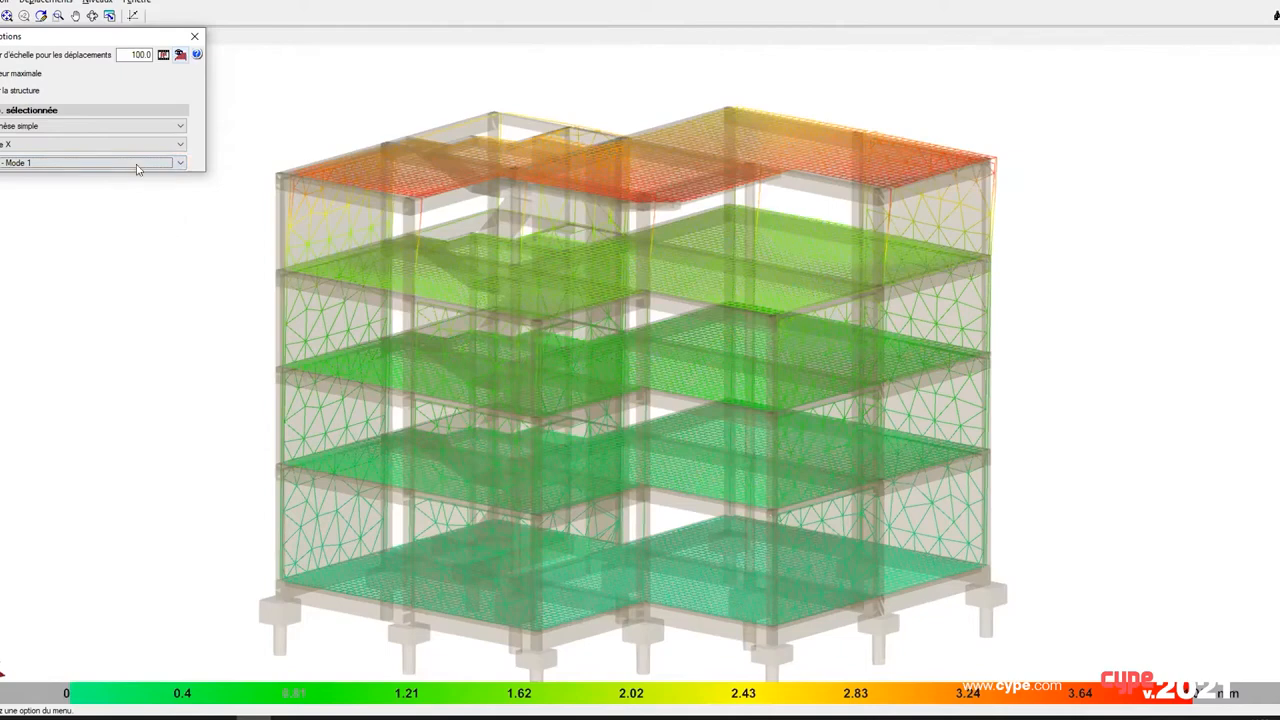
pyautogui.click(181, 162)
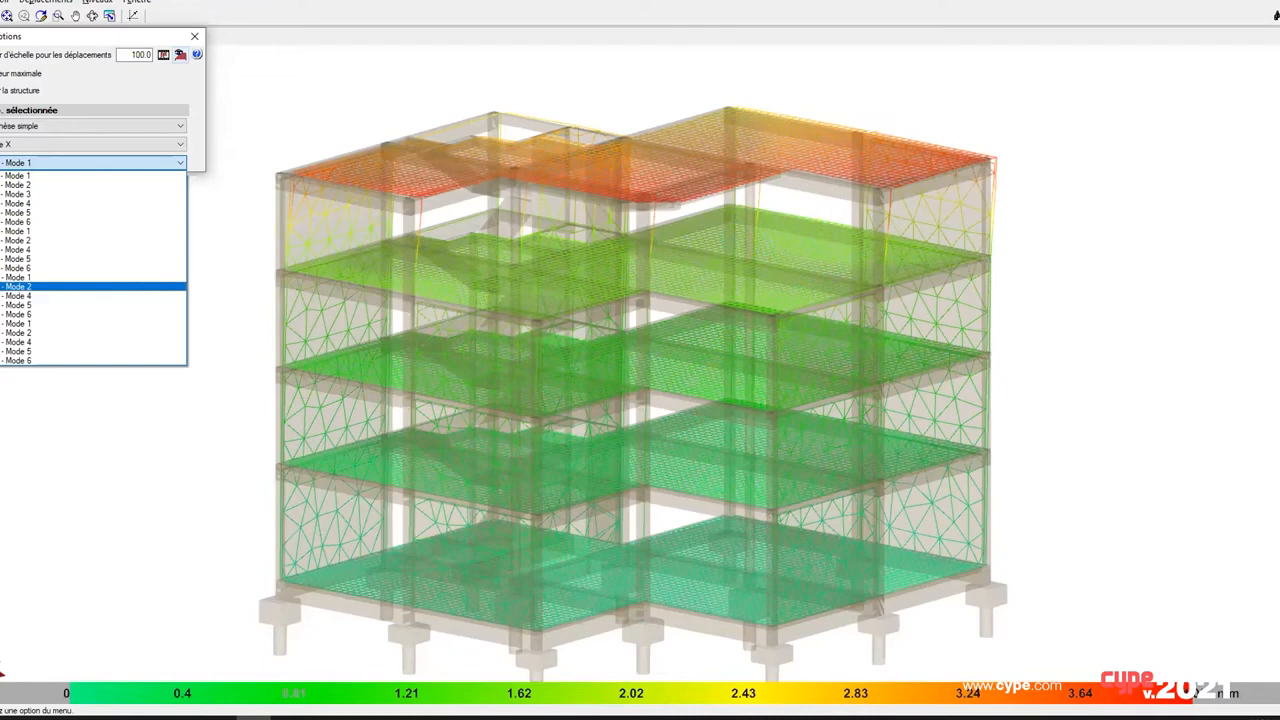
pyautogui.click(58, 42)
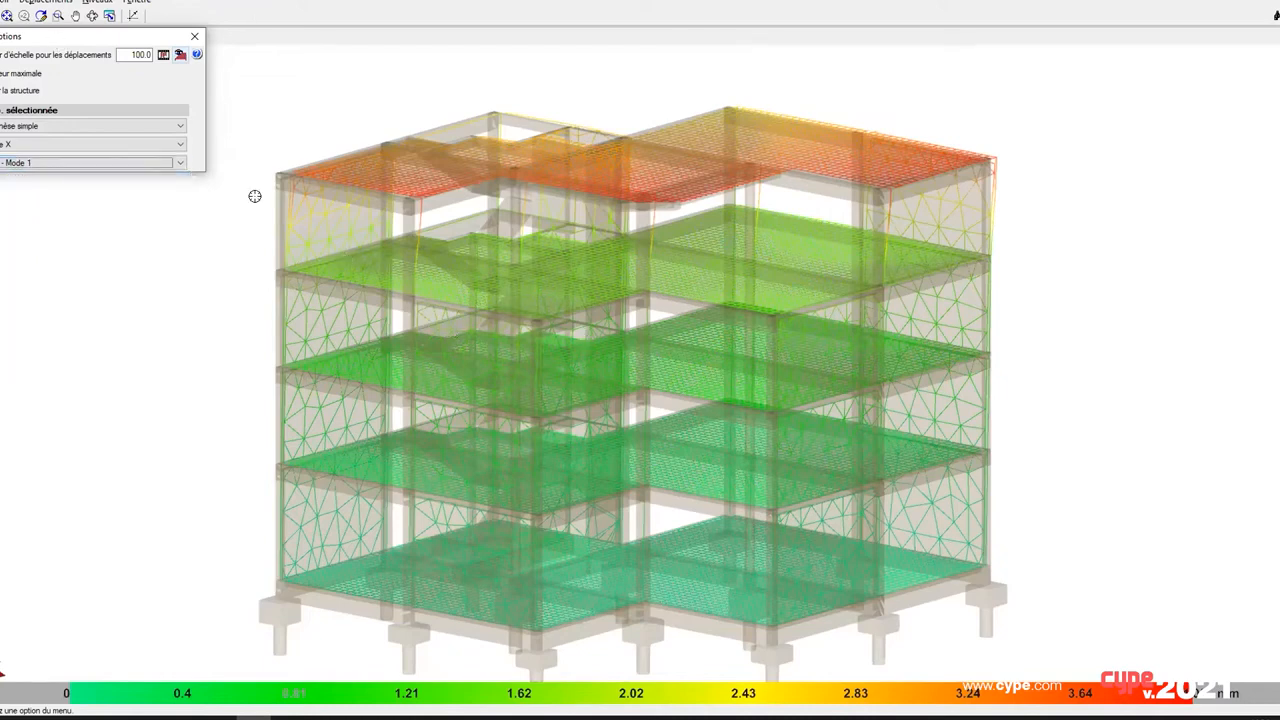
pyautogui.scroll(-2, 290, 171)
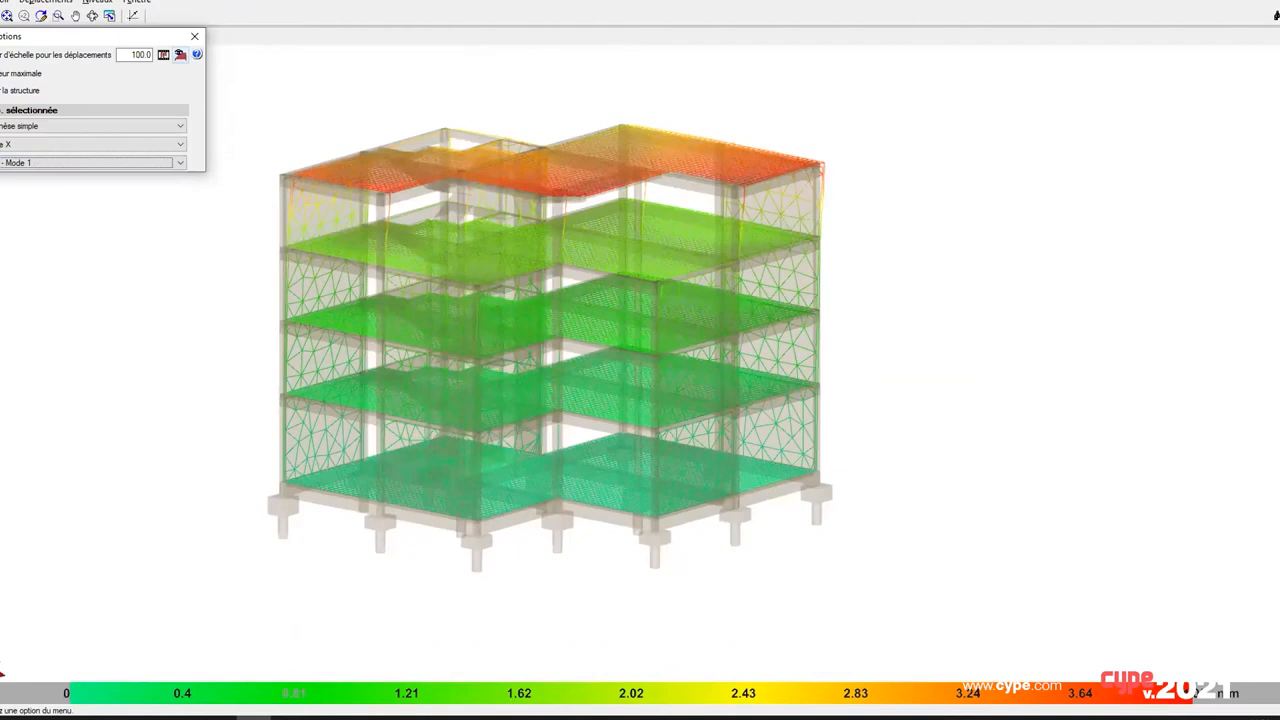
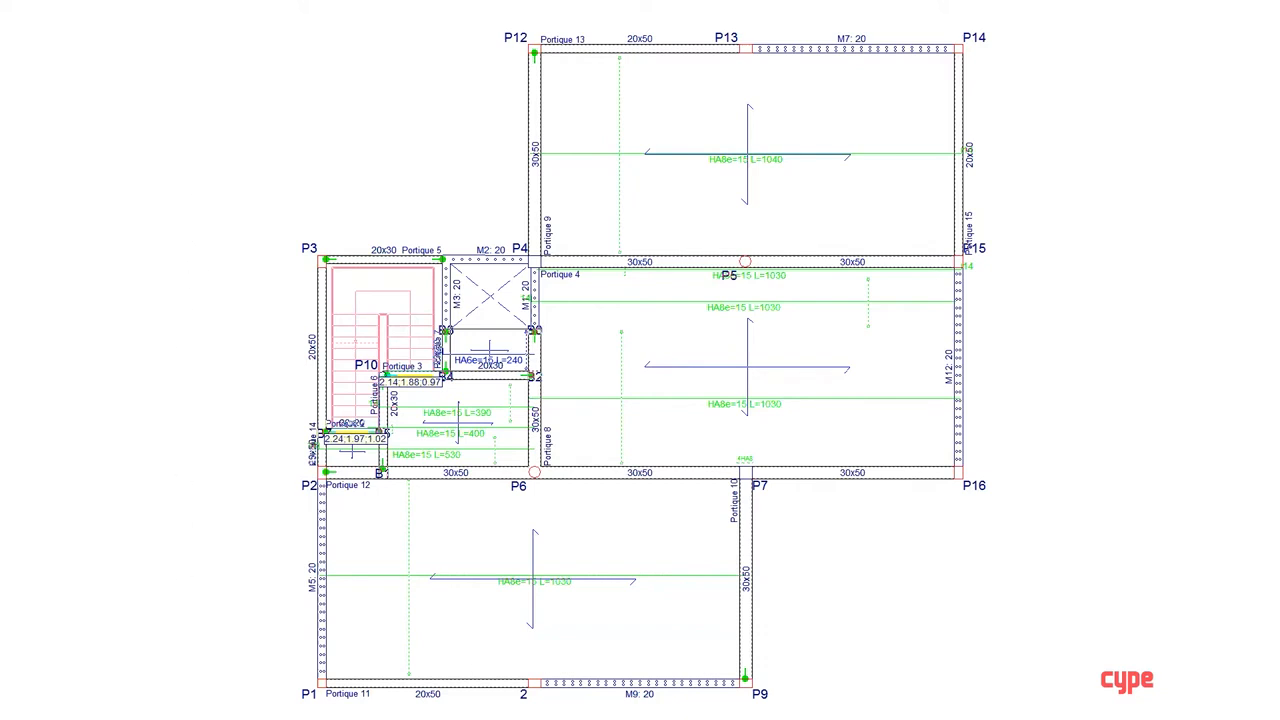
# Step: Open the last calculation's deformed shape and examine it for the simple seismic hypothesis in X, Mode 4
pyautogui.click(172, 1)
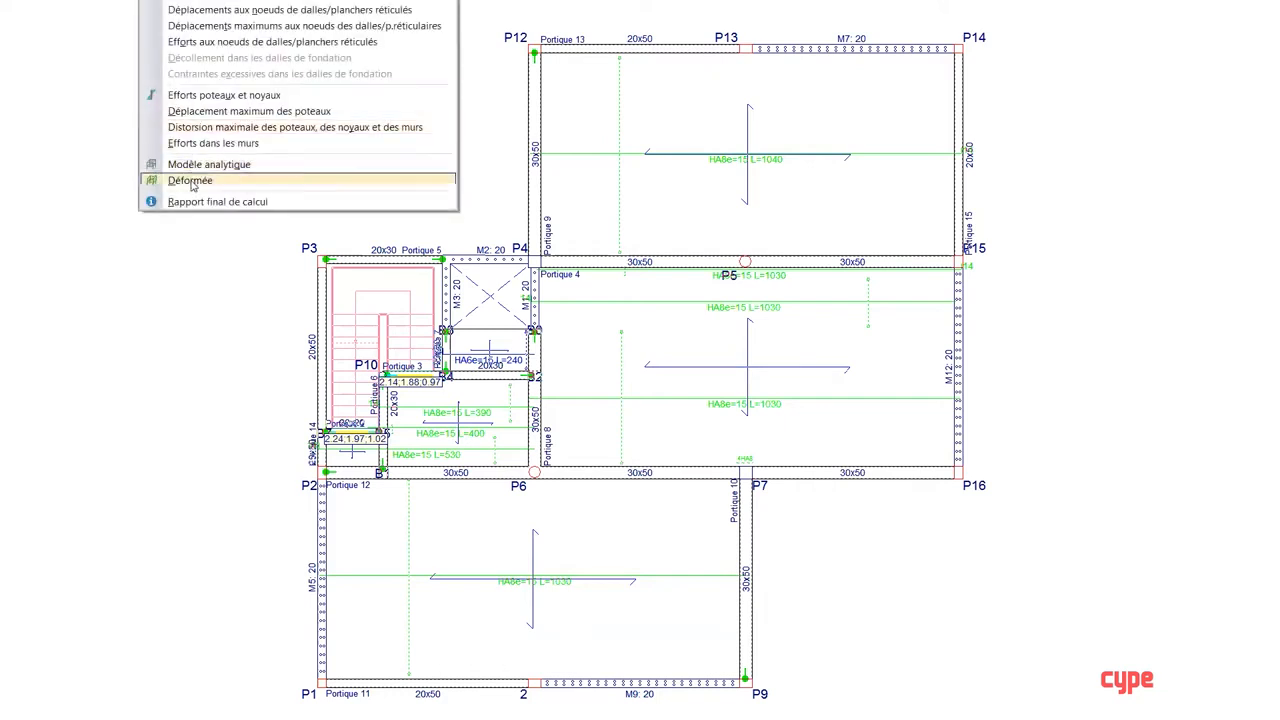
pyautogui.click(190, 181)
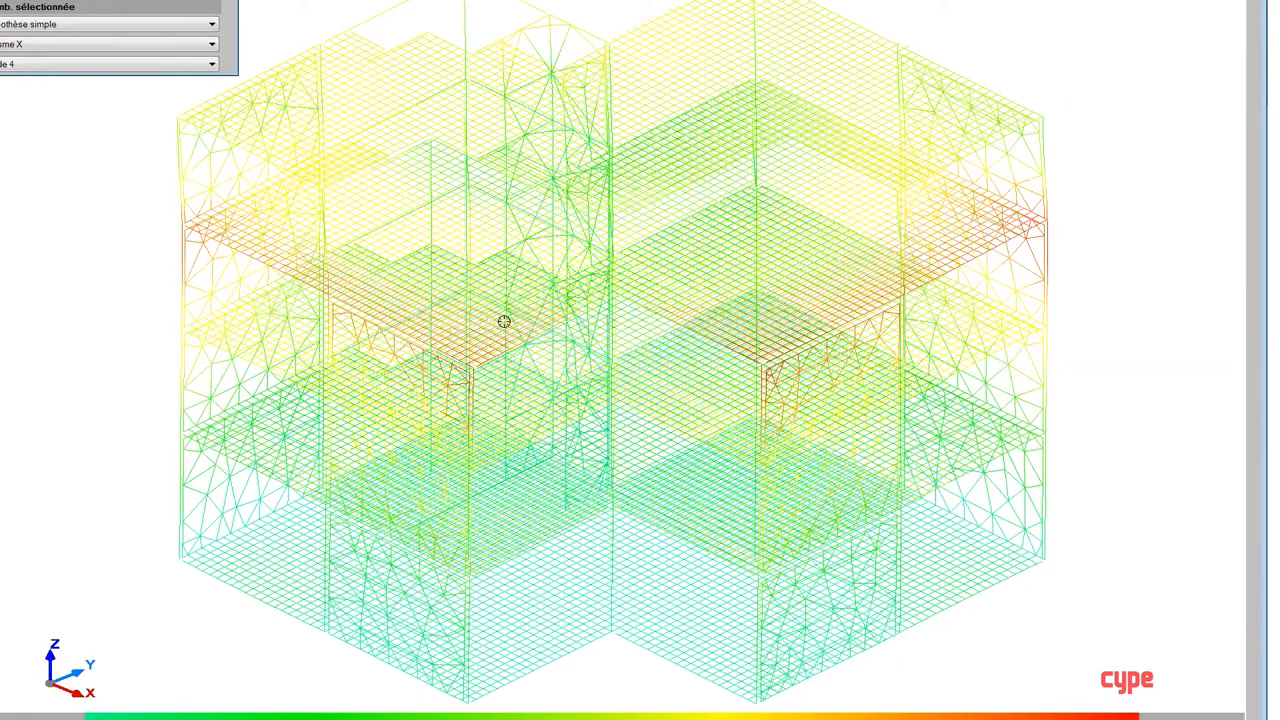
pyautogui.scroll(-2, 504, 320)
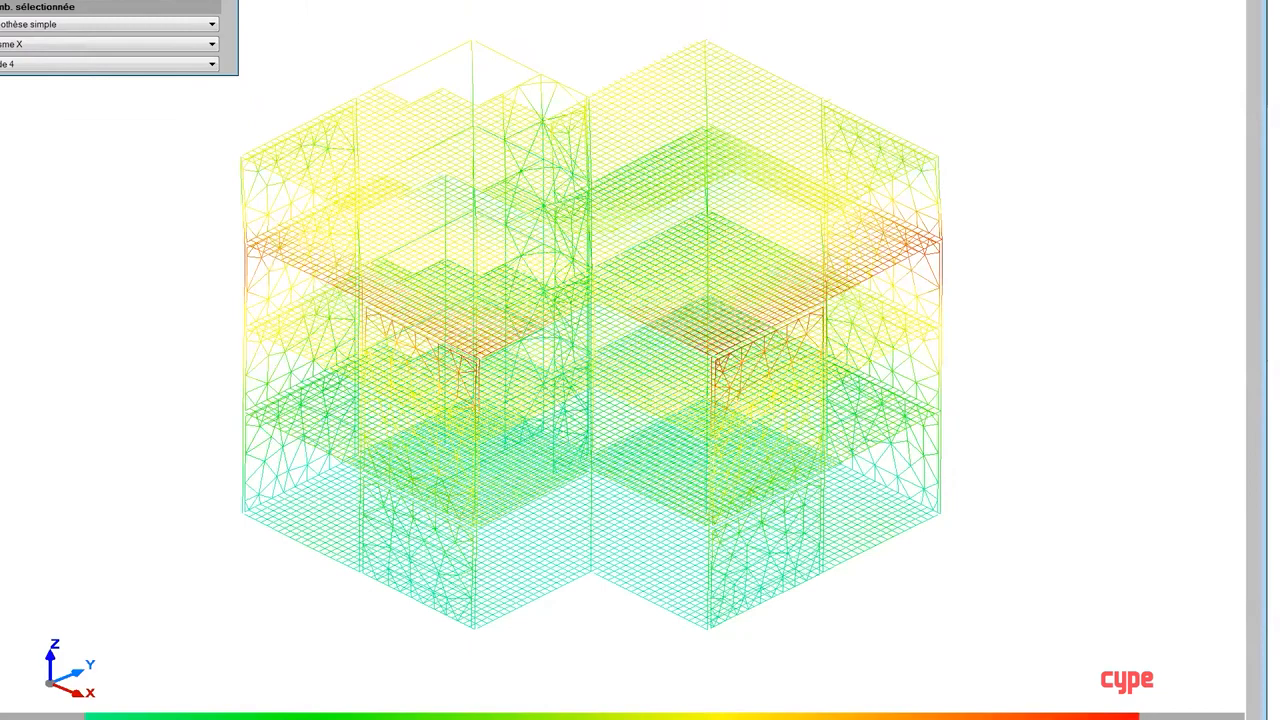
pyautogui.scroll(1, 502, 320)
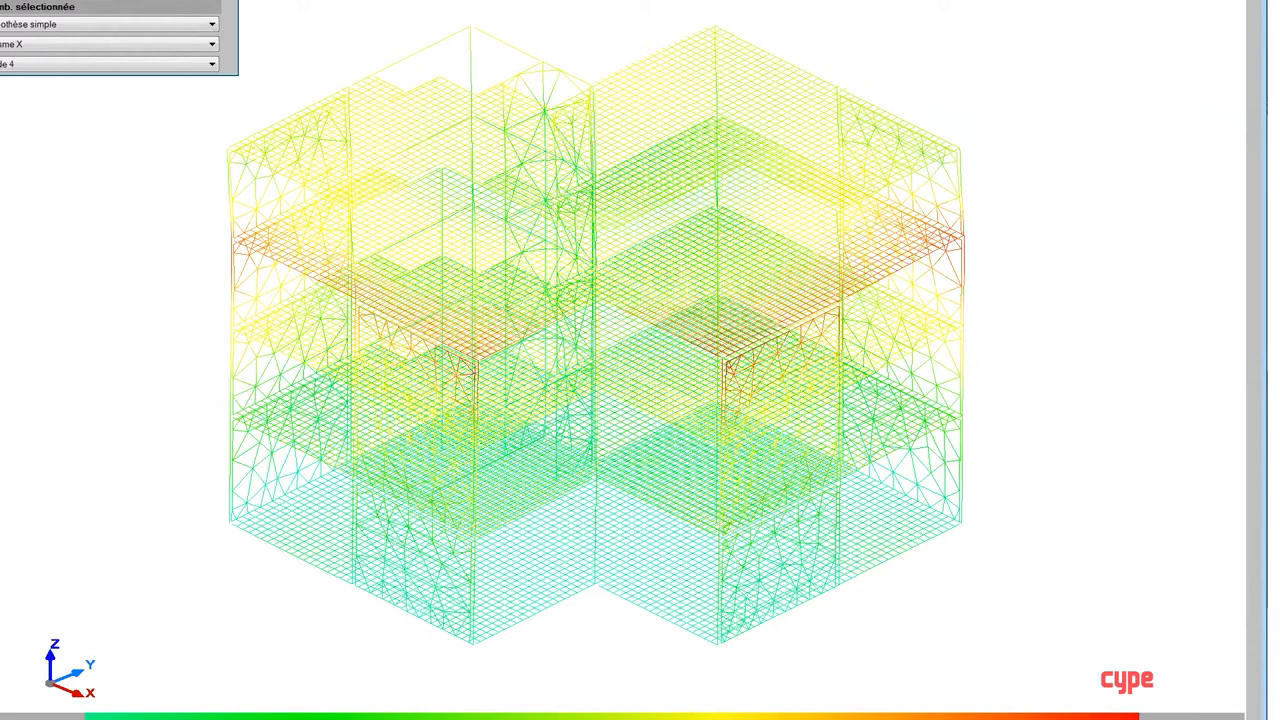
# Step: Show the deformed shape for the simple hypothesis Séisme X, Mode 1, and examine its animation from different angles
pyautogui.click(212, 64)
pyautogui.click(50, 27)
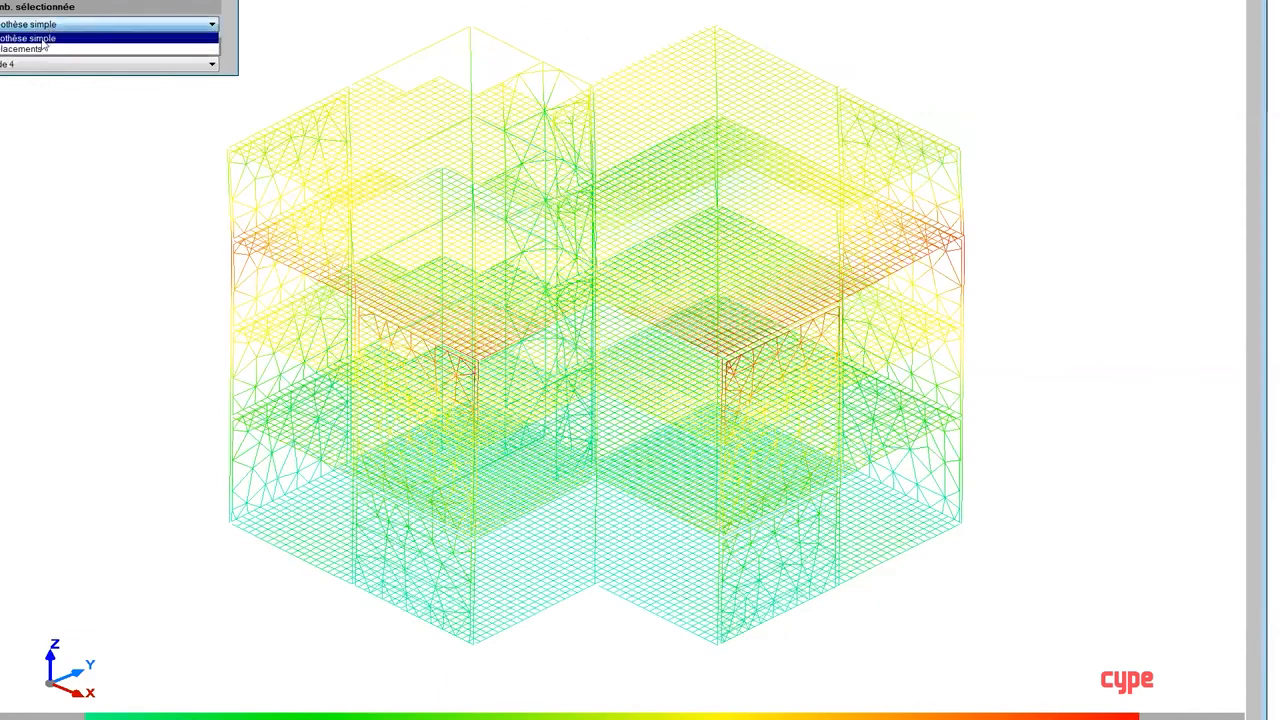
pyautogui.click(41, 41)
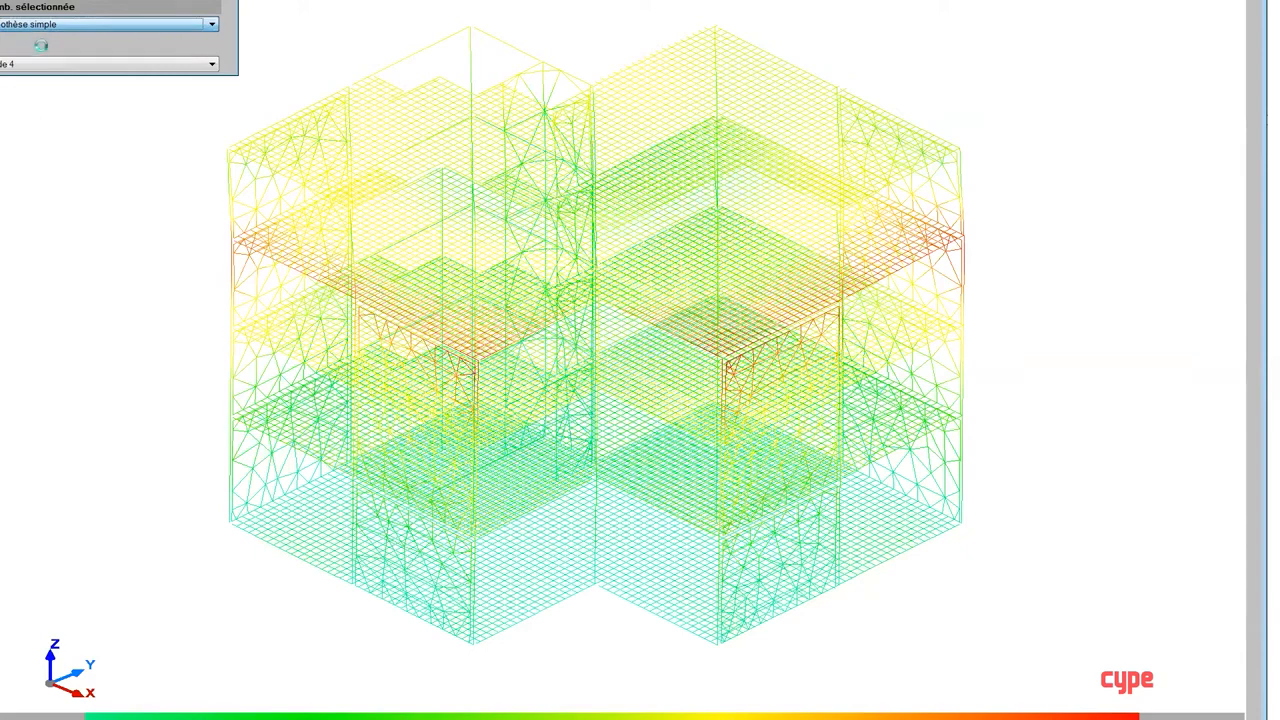
pyautogui.click(42, 45)
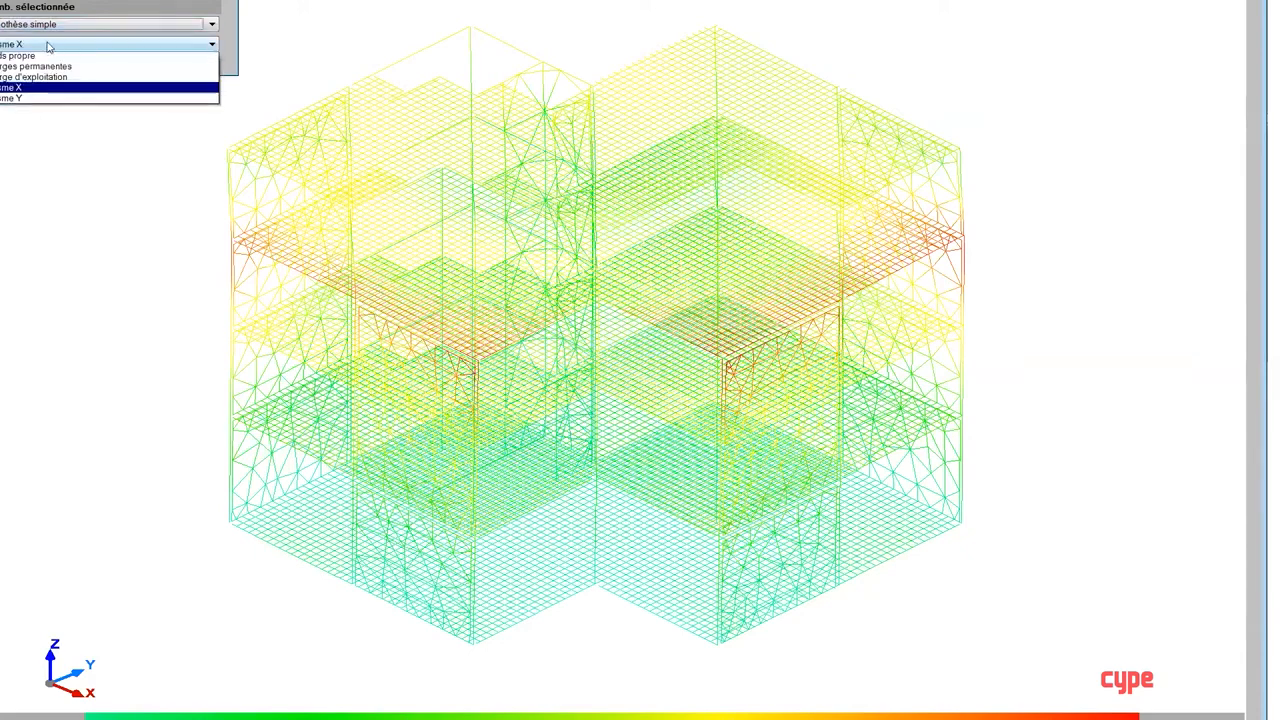
pyautogui.click(7, 91)
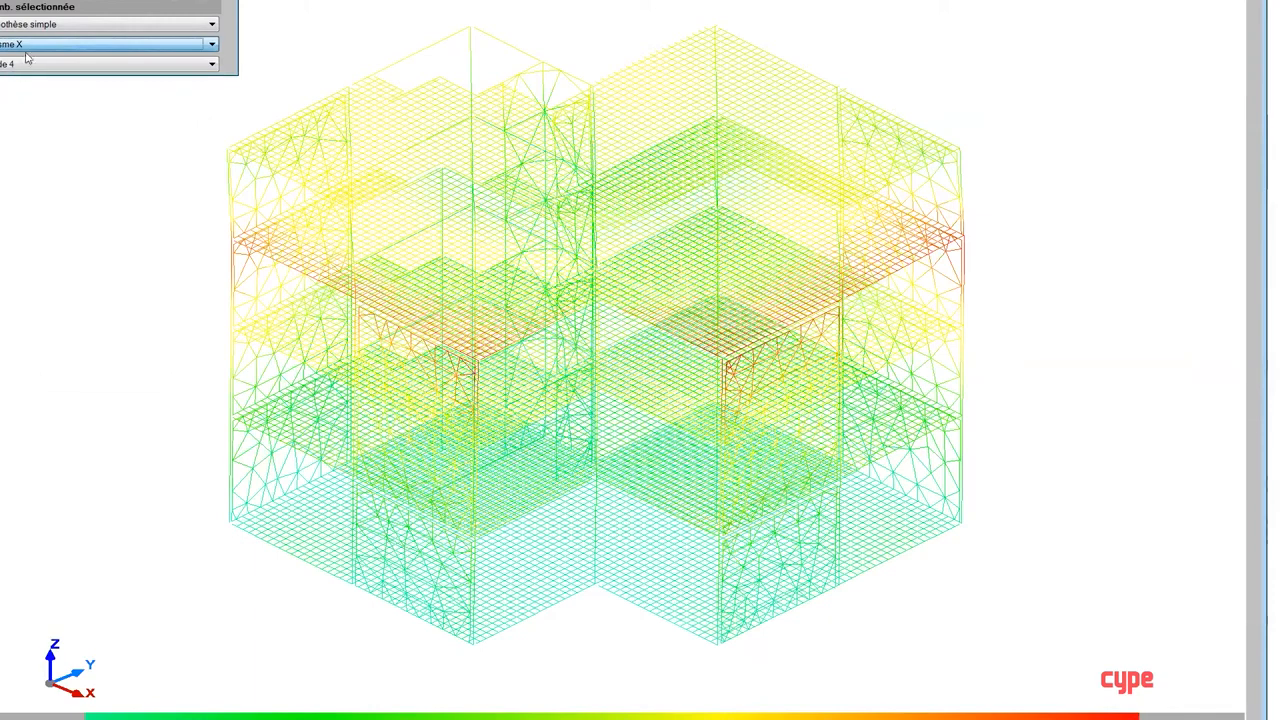
pyautogui.click(34, 66)
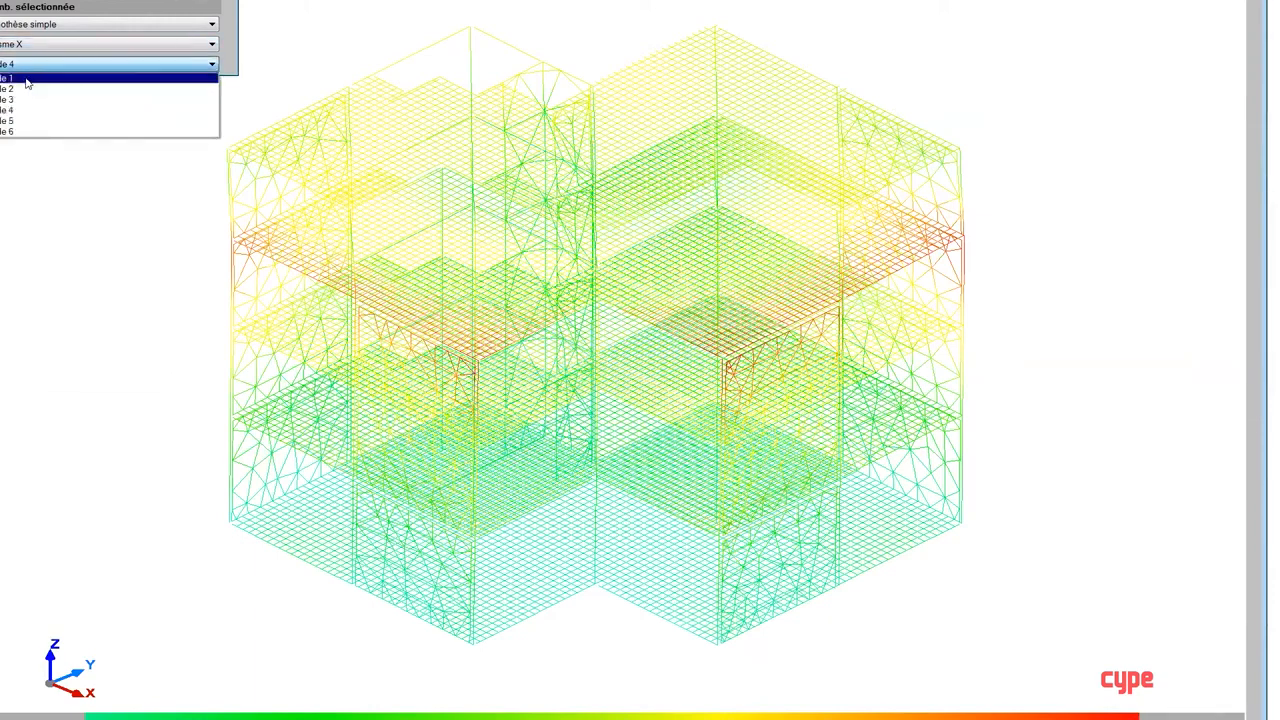
pyautogui.click(27, 80)
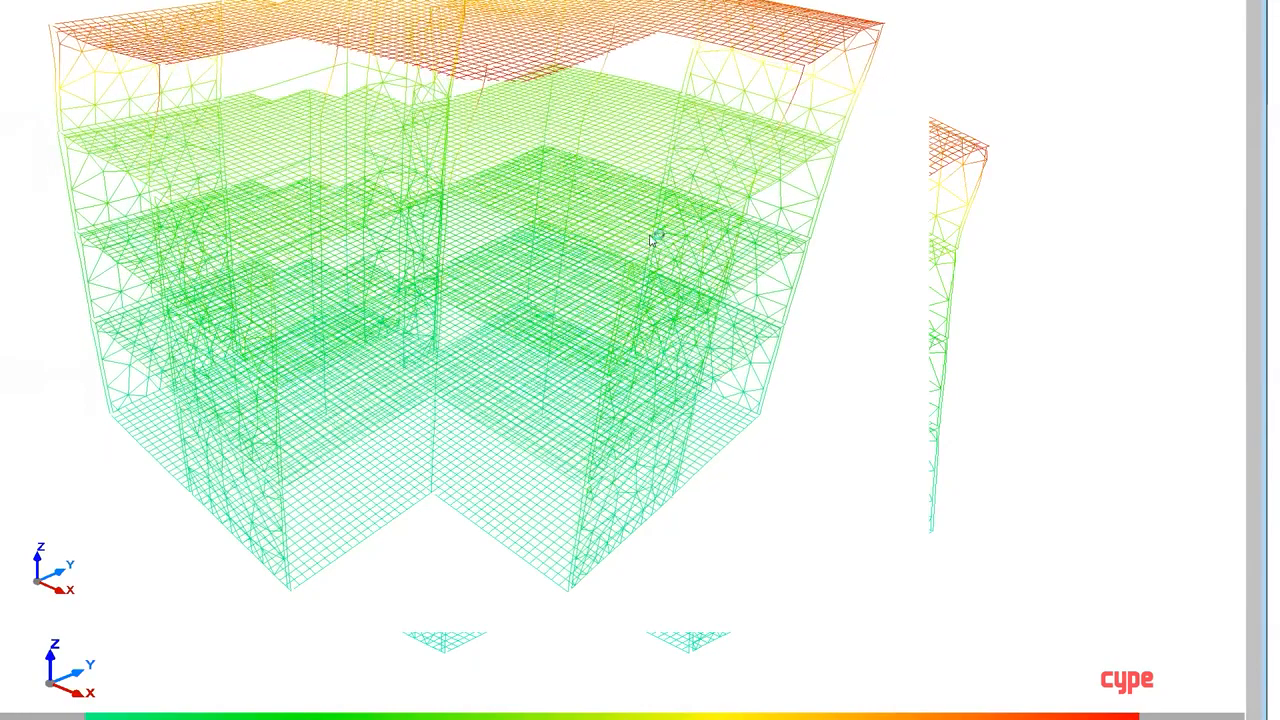
pyautogui.moveTo(596, 362); pyautogui.dragTo(688, 339, button='middle')
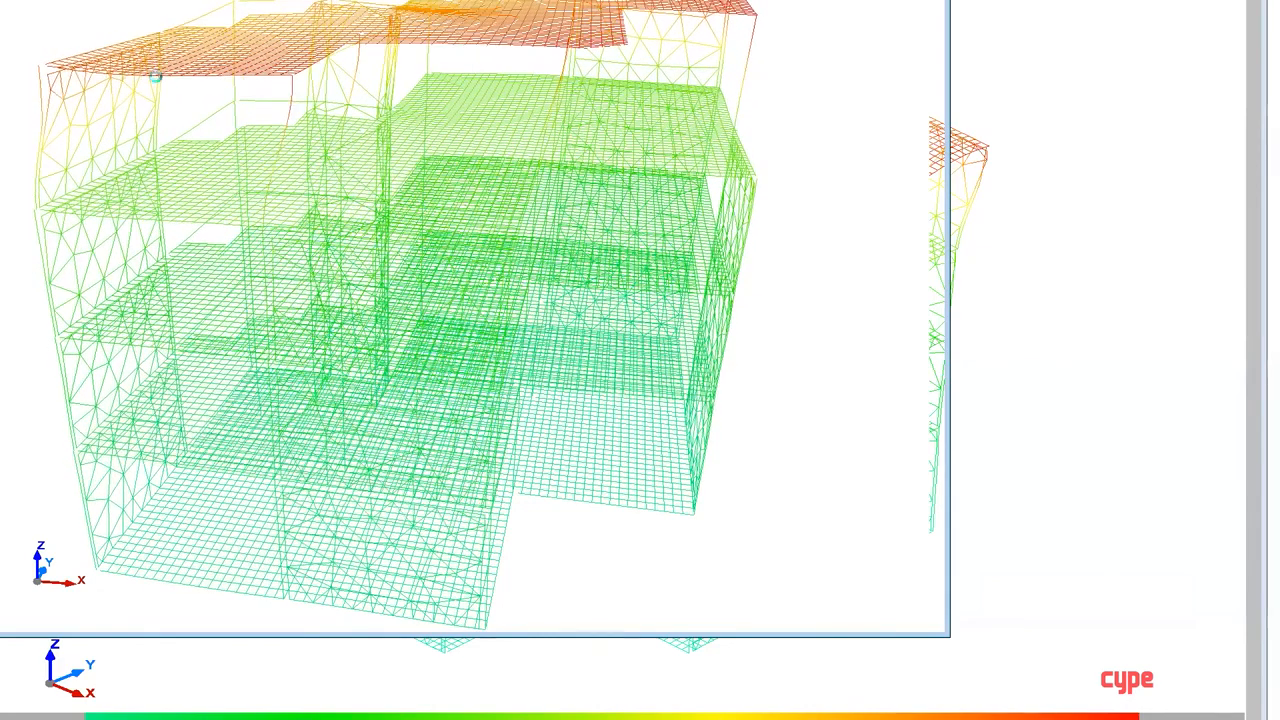
pyautogui.press('Escape')
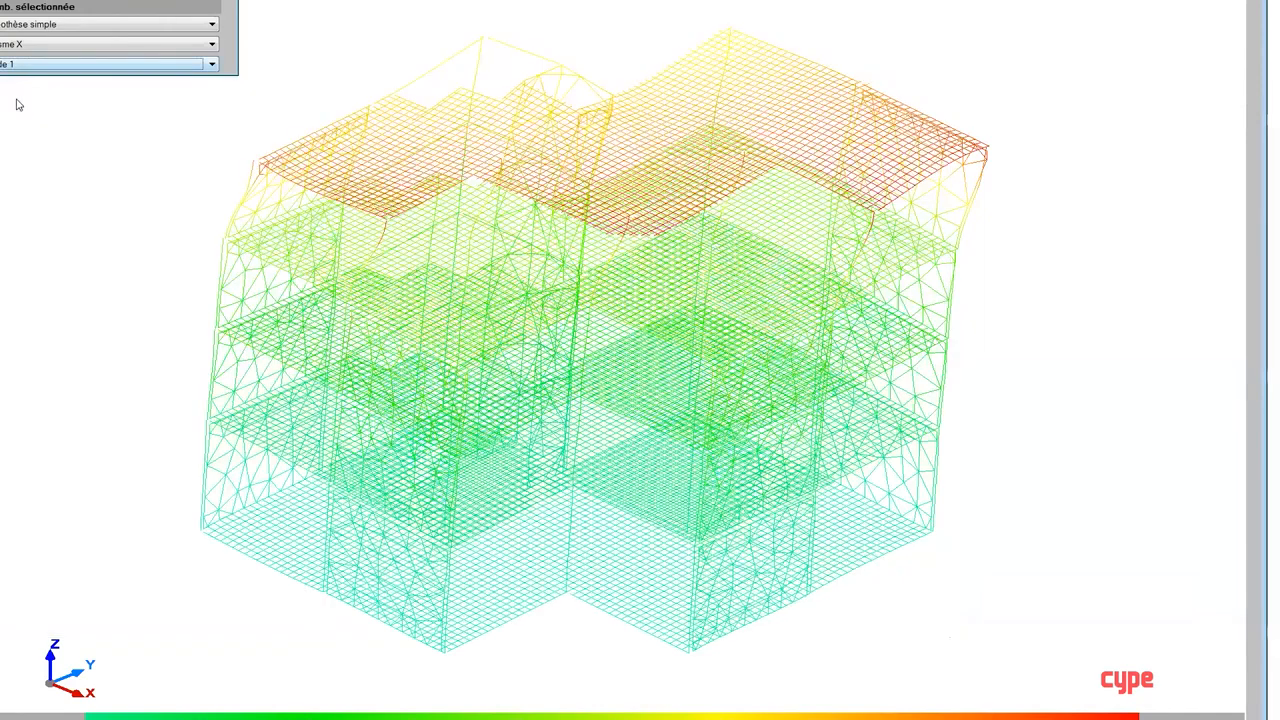
# Step: Animate the deformed shape for Séisme X, Mode 3, and inspect it and the building's 3D view from different angles
pyautogui.click(18, 66)
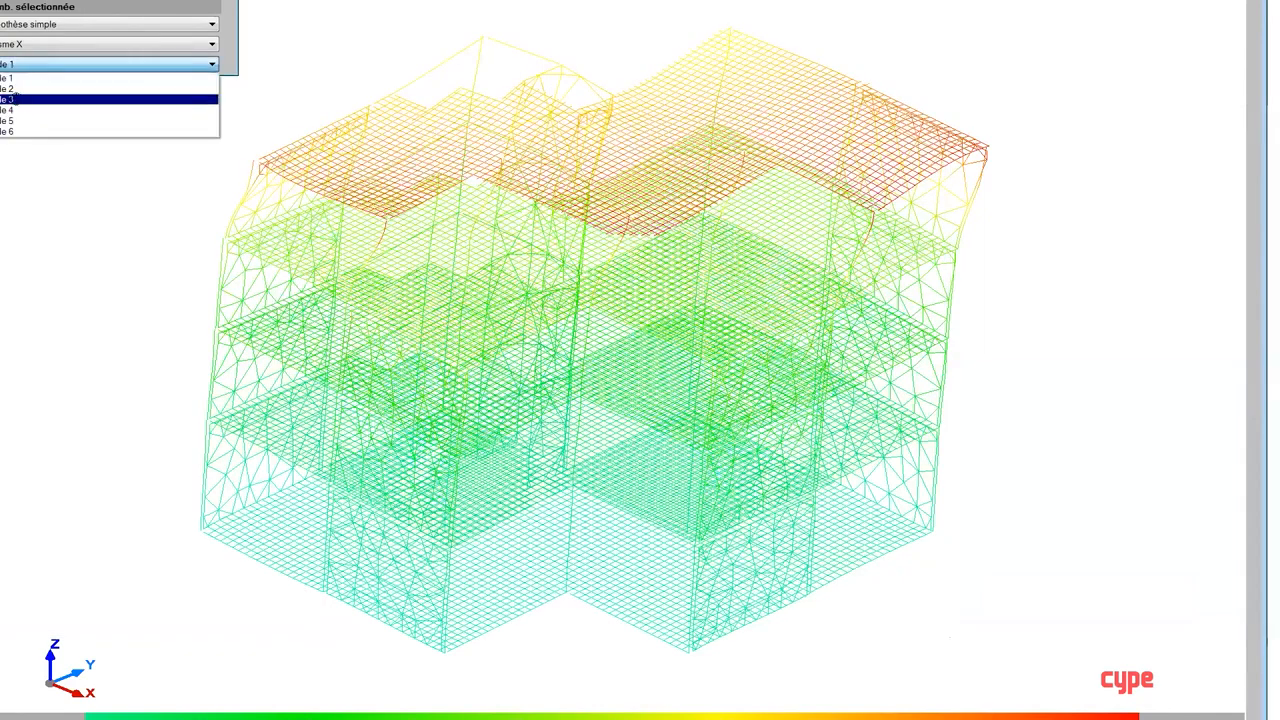
pyautogui.click(12, 99)
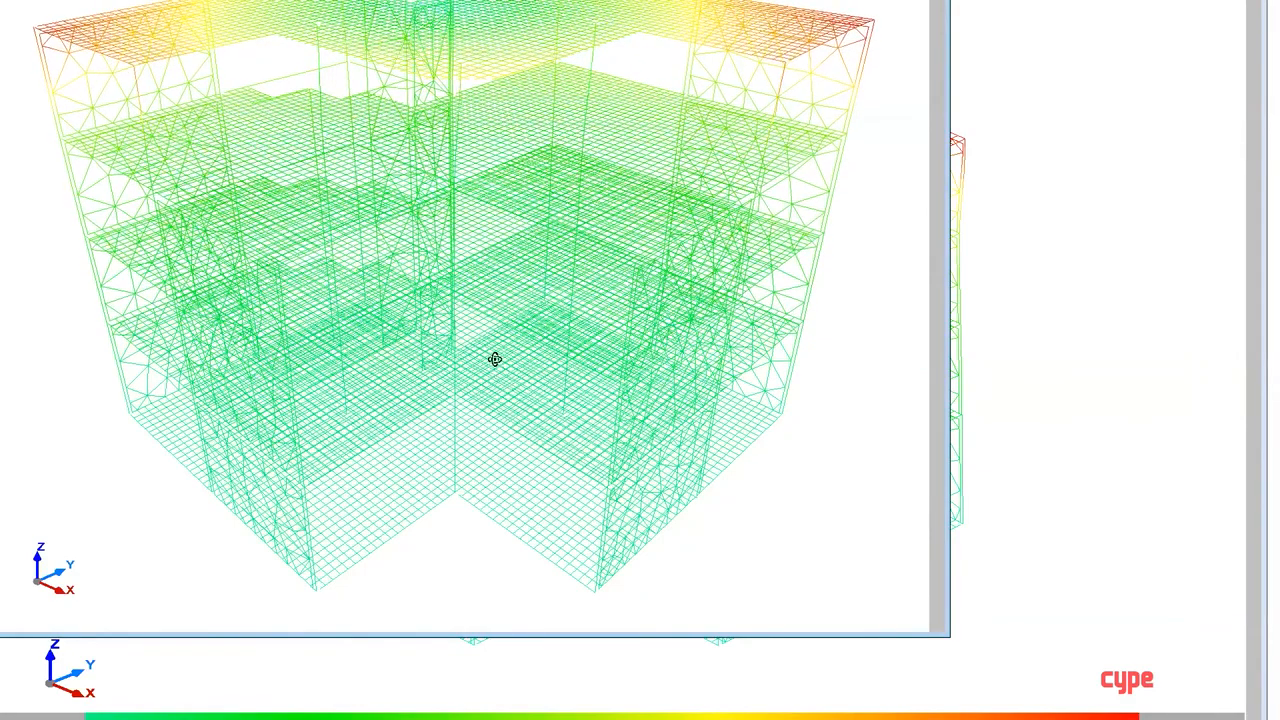
pyautogui.moveTo(494, 359); pyautogui.dragTo(462, 371, button='middle')
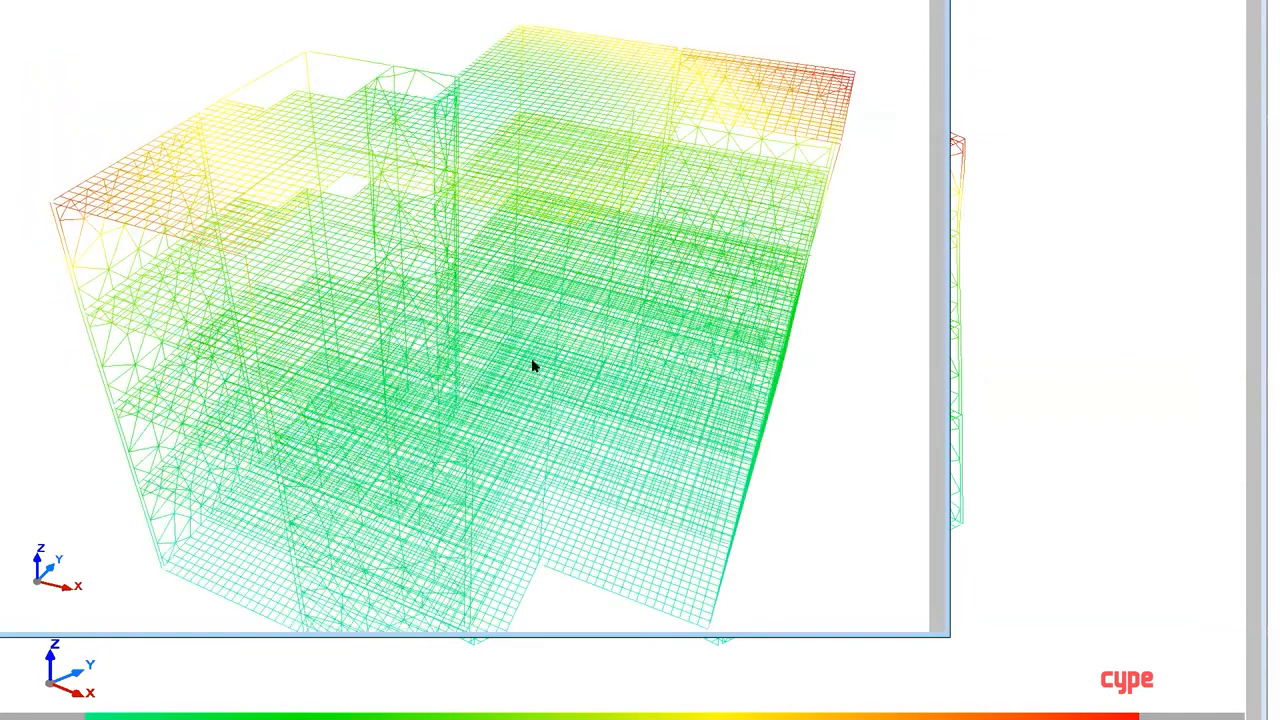
pyautogui.scroll(2, 533, 366)
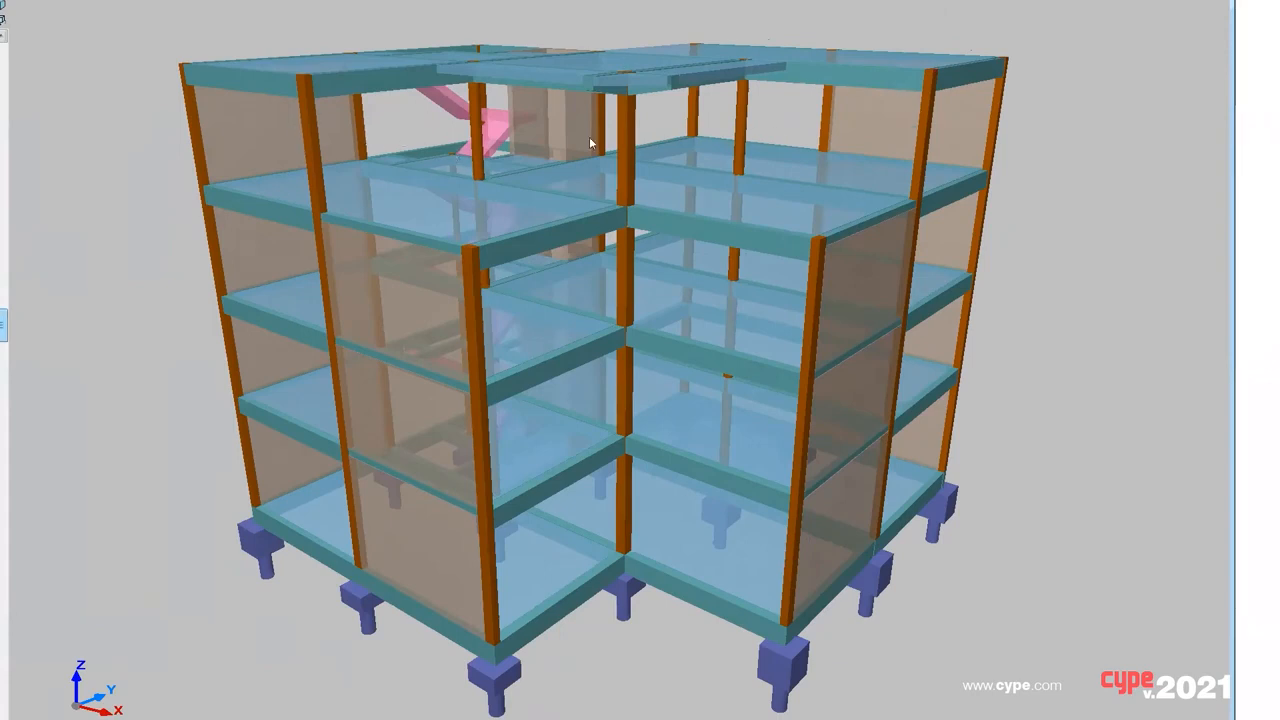
pyautogui.moveTo(590, 178); pyautogui.dragTo(422, 177)
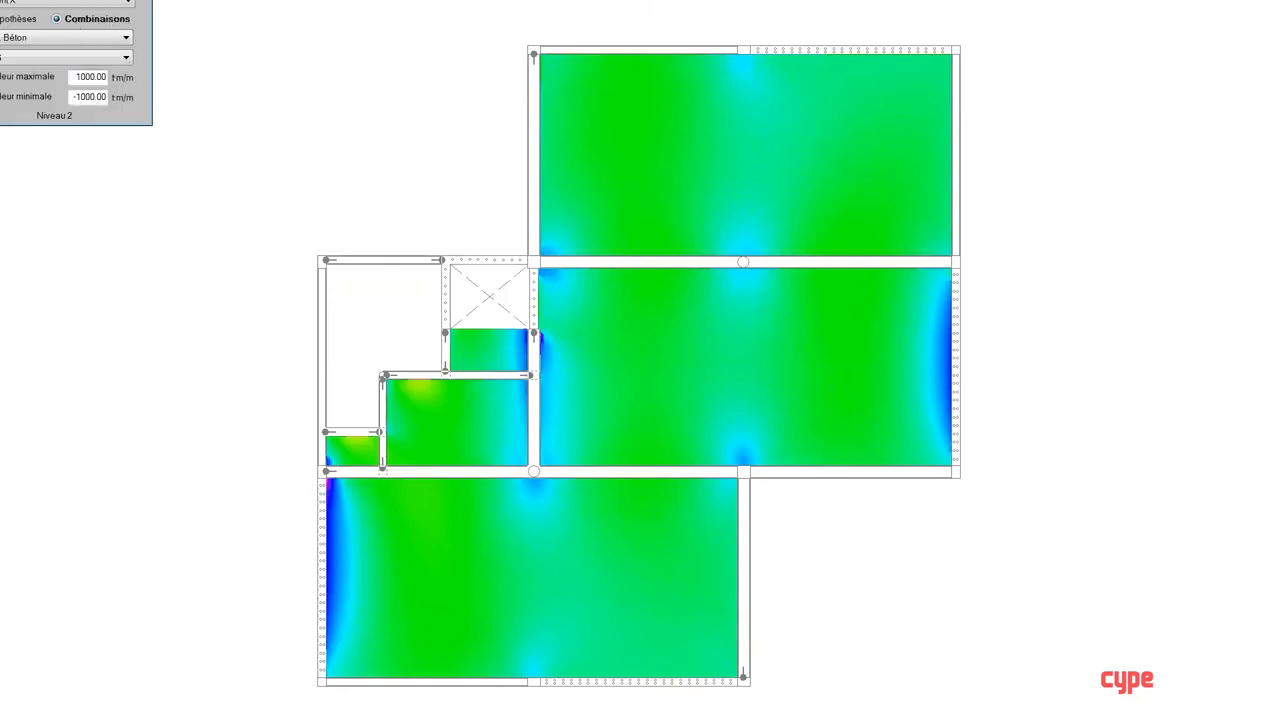
# Step: Display the Niveau 2 slab contour maps of Z displacement and X-direction design moment, comparing the Séisme X Mode 1 hypothesis with combinations
pyautogui.click(60, 0)
pyautogui.click(17, 3)
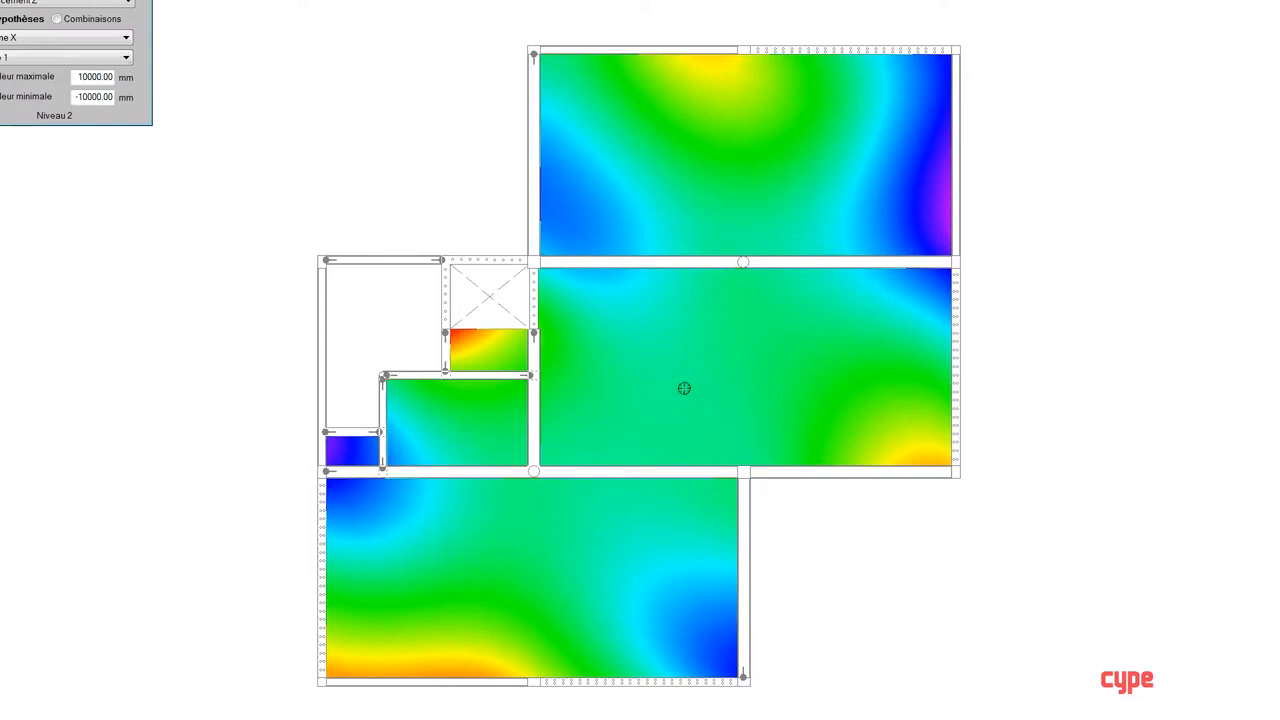
pyautogui.click(45, 5)
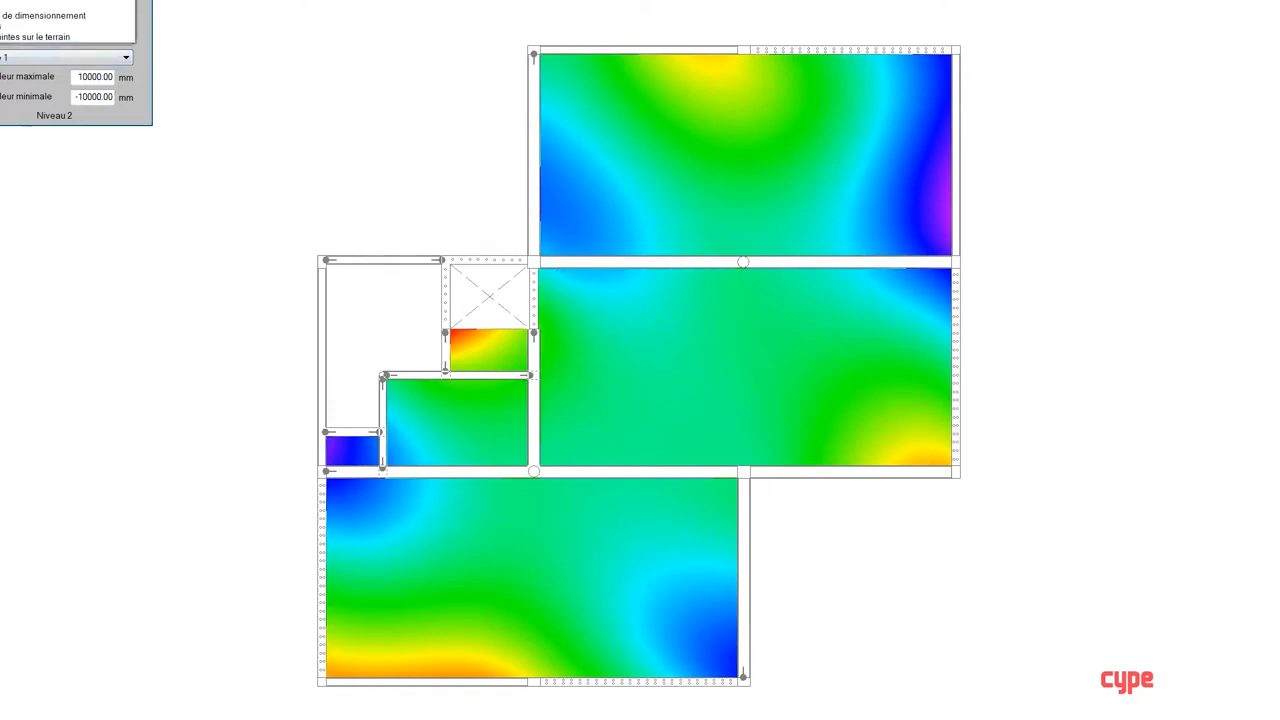
pyautogui.click(37, 15)
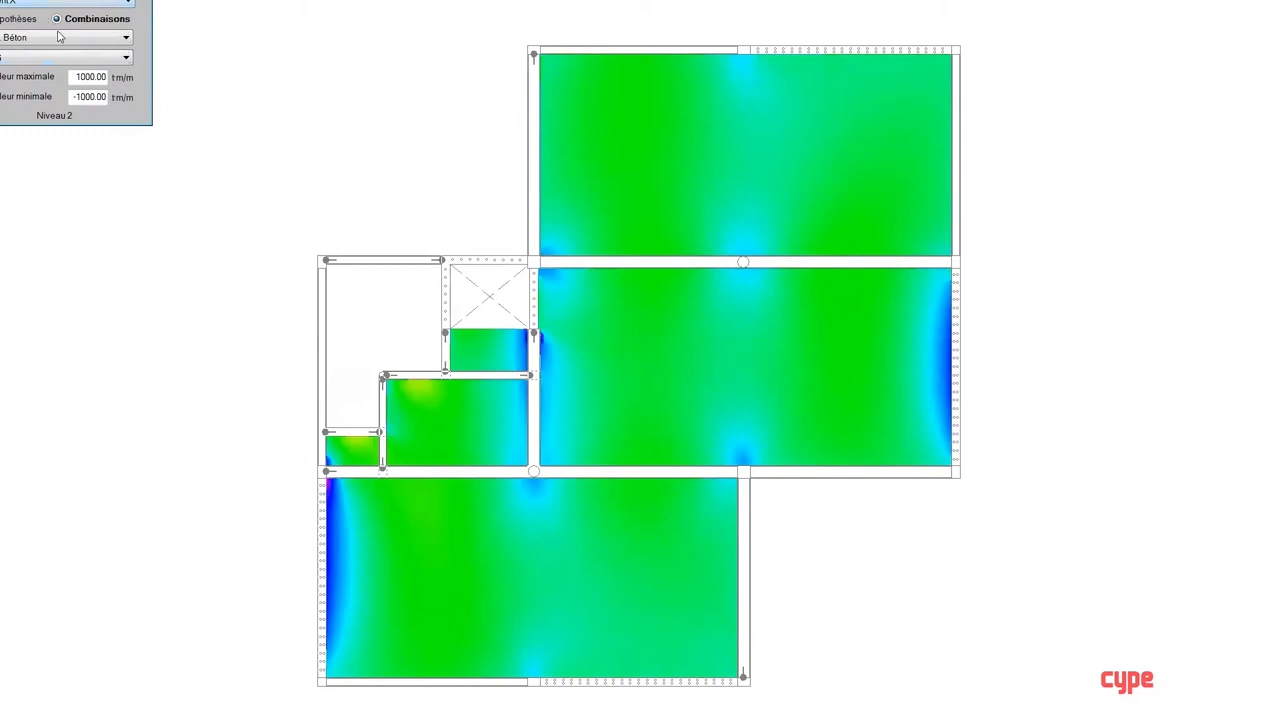
pyautogui.click(17, 20)
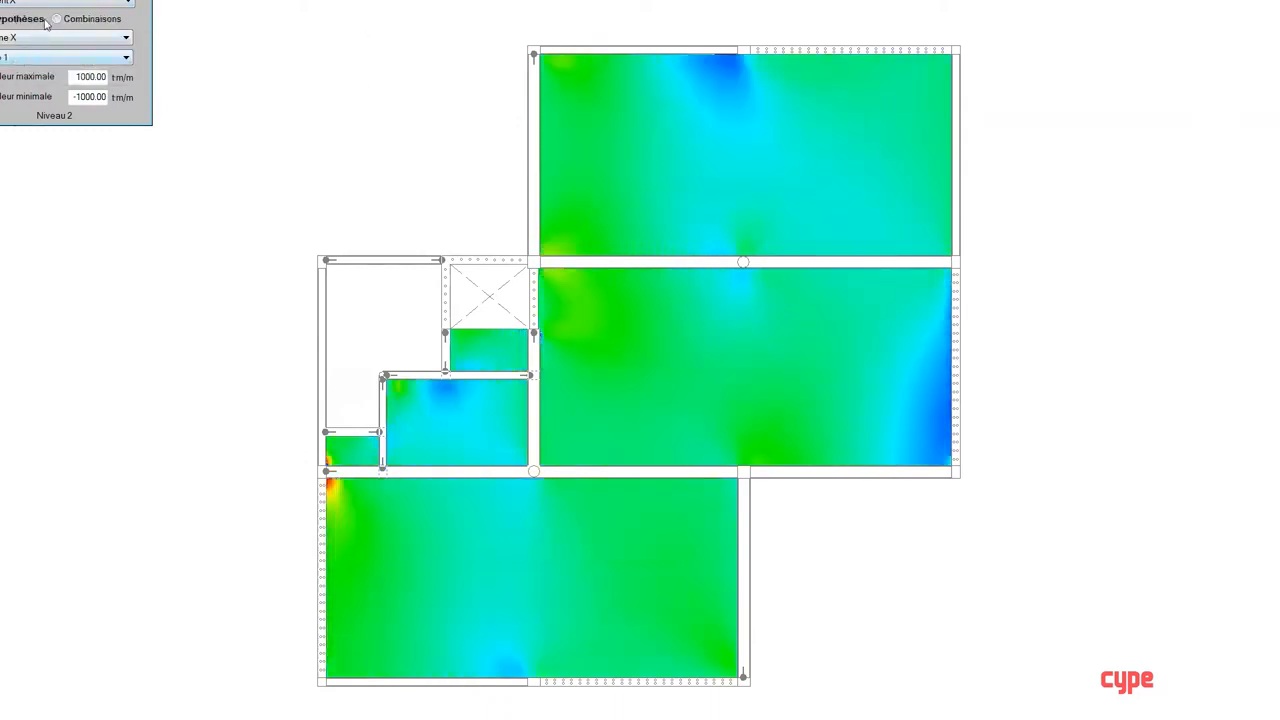
pyautogui.click(57, 18)
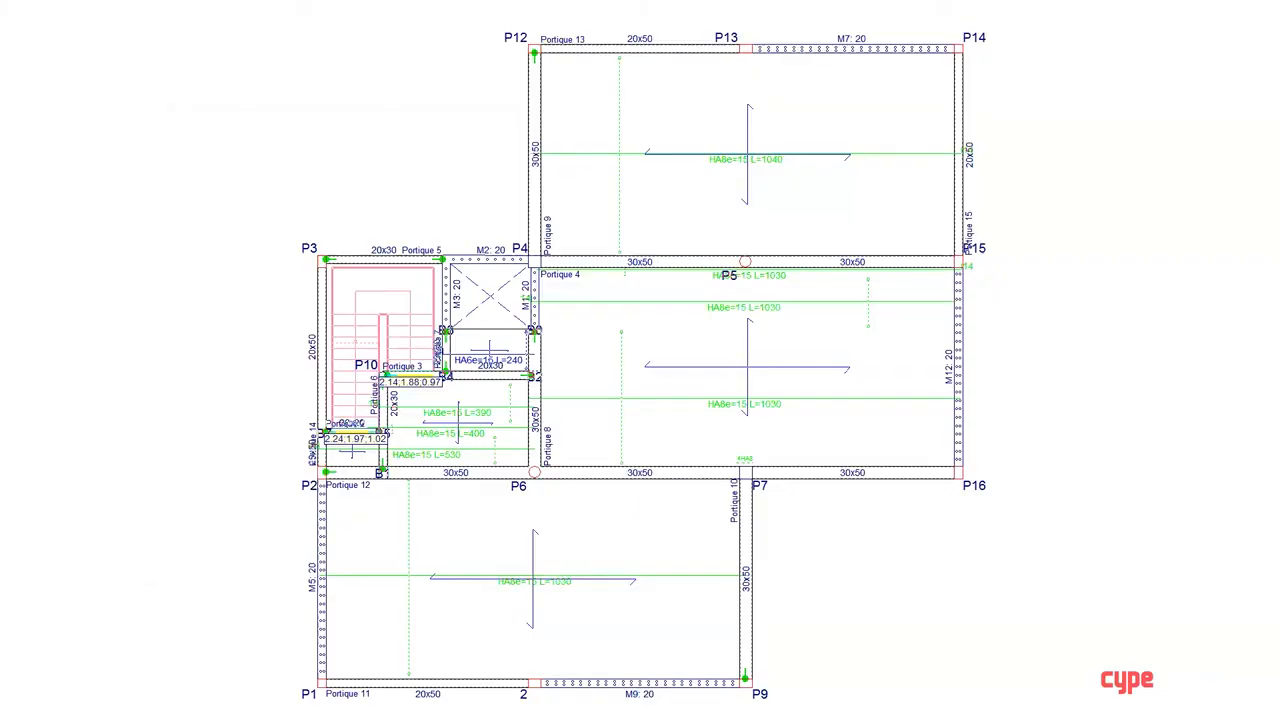
# Step: Open the reinforcement editor for the beam frame running from P2 to P16
pyautogui.click(160, 0)
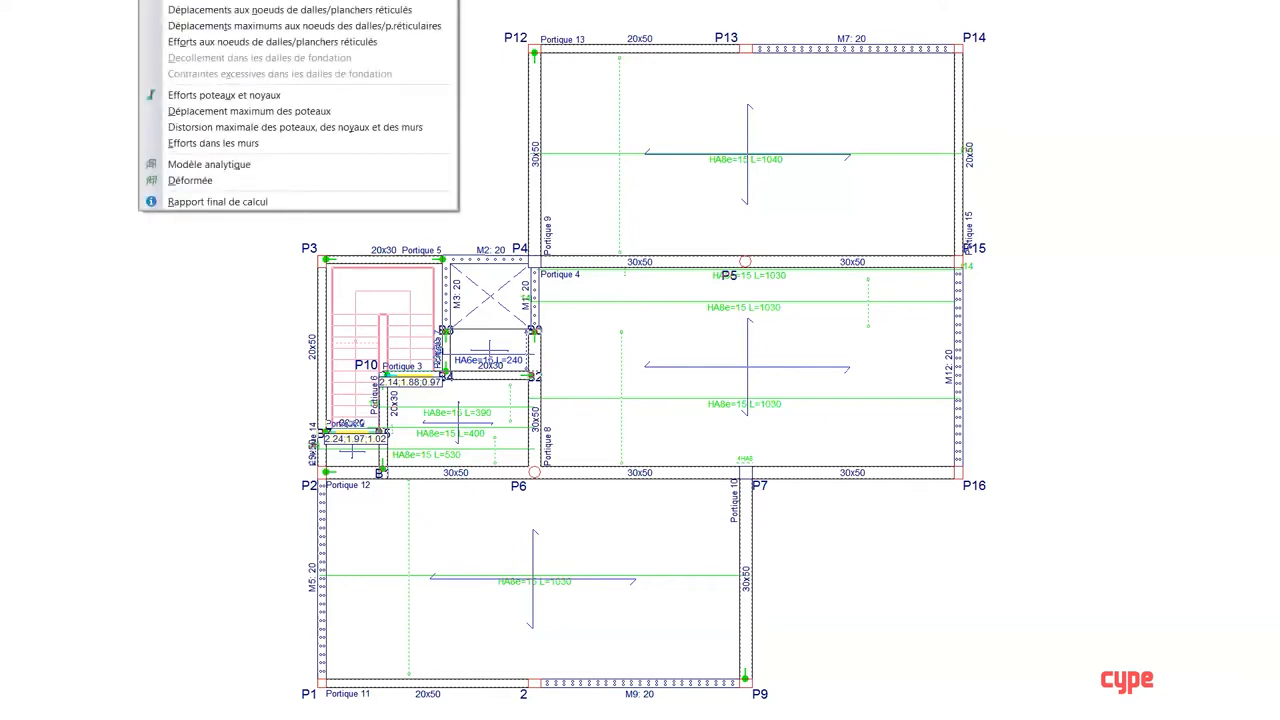
pyautogui.moveTo(345, 0)
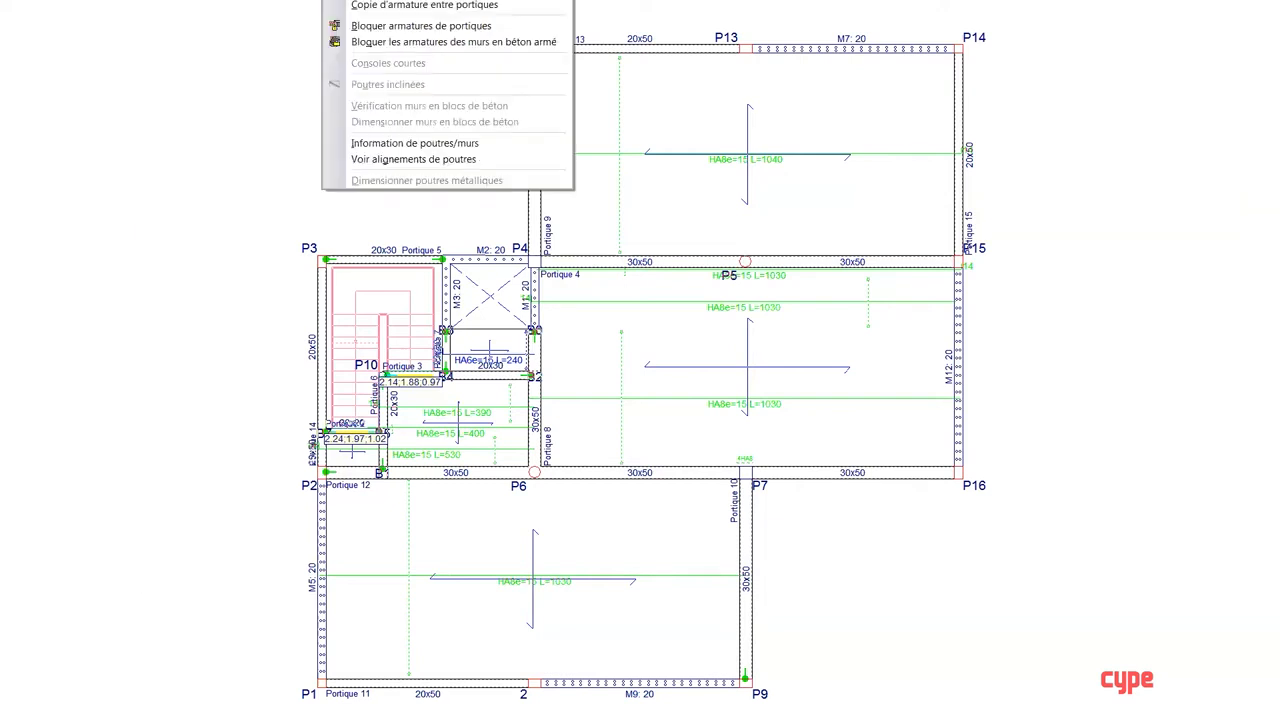
pyautogui.click(430, 0)
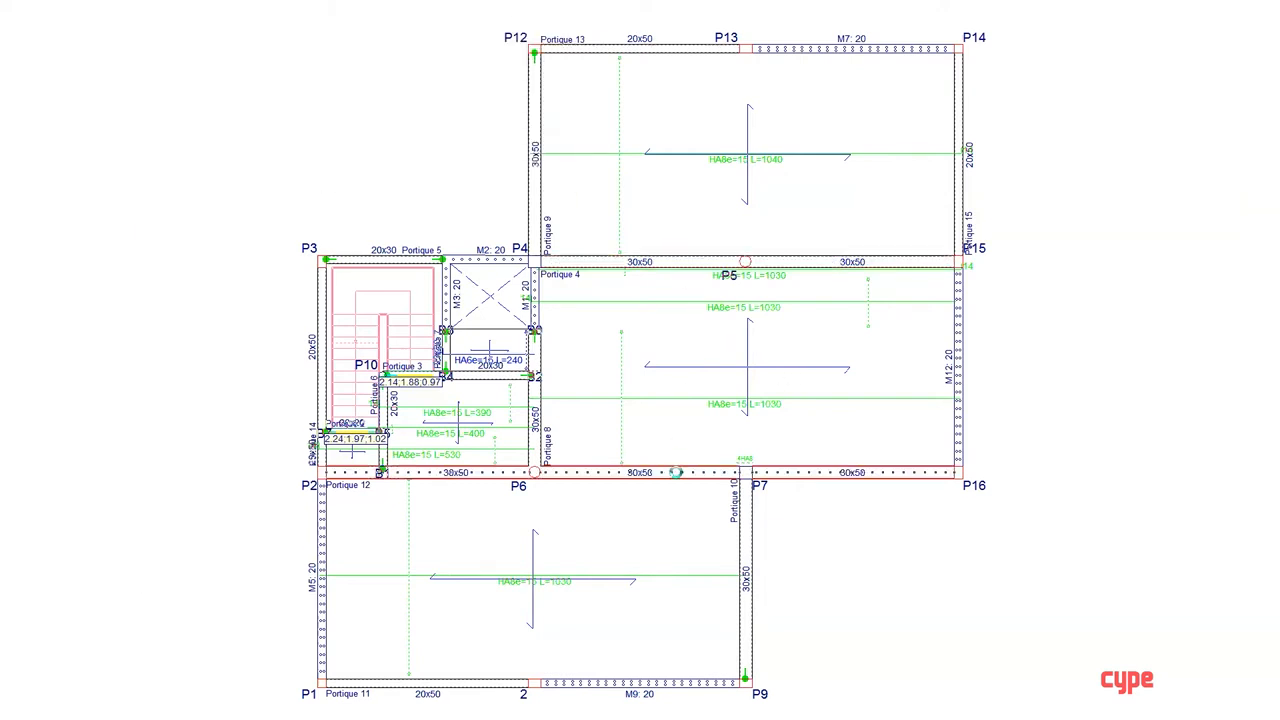
pyautogui.click(676, 472)
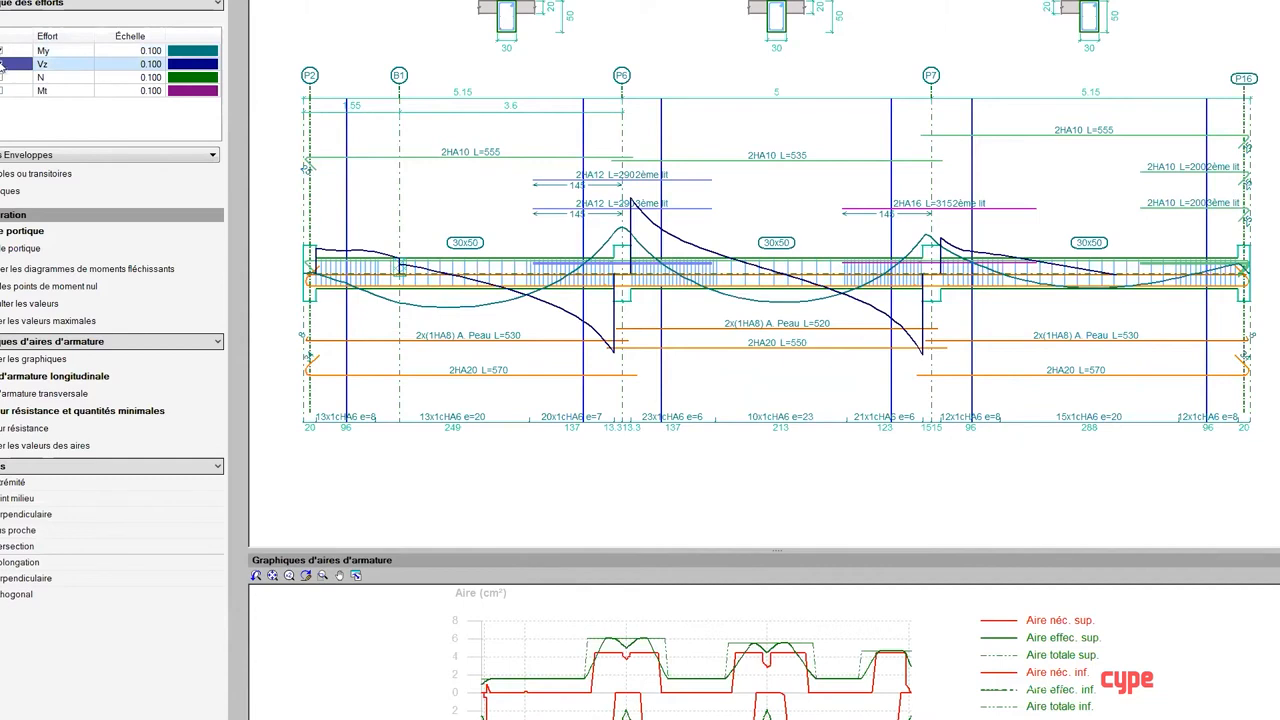
# Step: Review the frame's force diagrams by hiding Vz, switching N on and off, and toggling the seismic situations
pyautogui.click(3, 64)
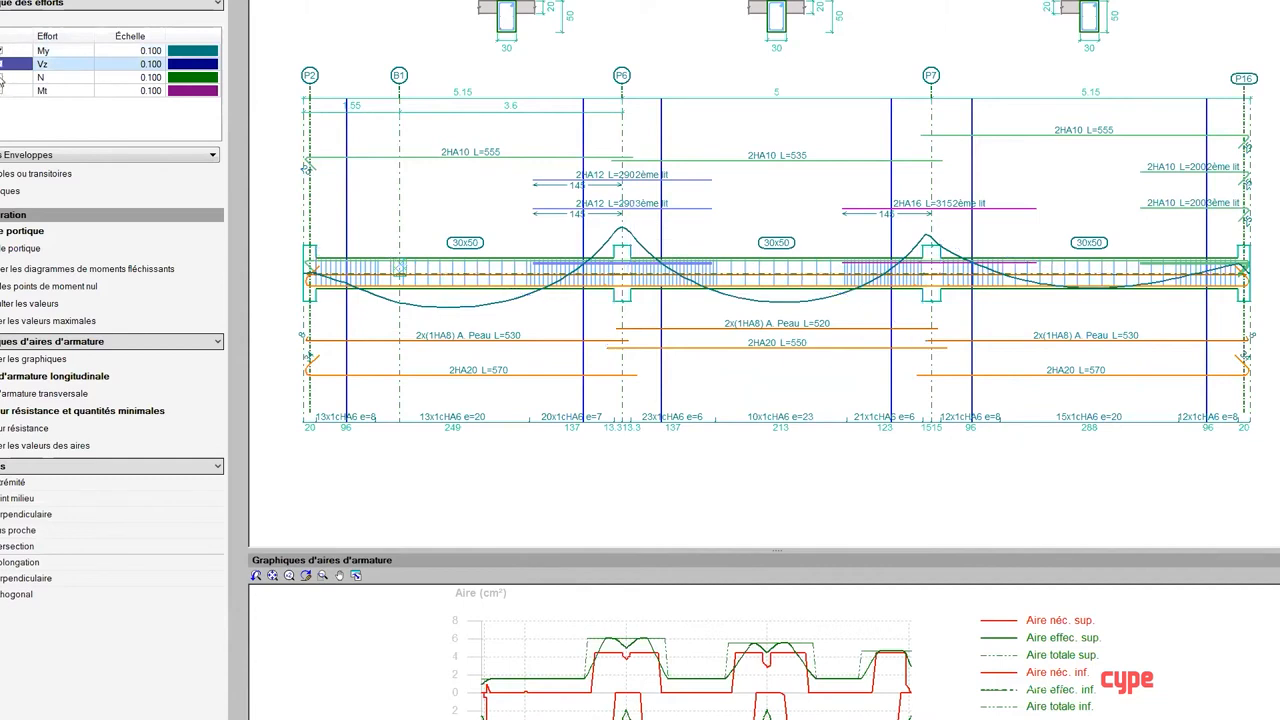
pyautogui.click(4, 77)
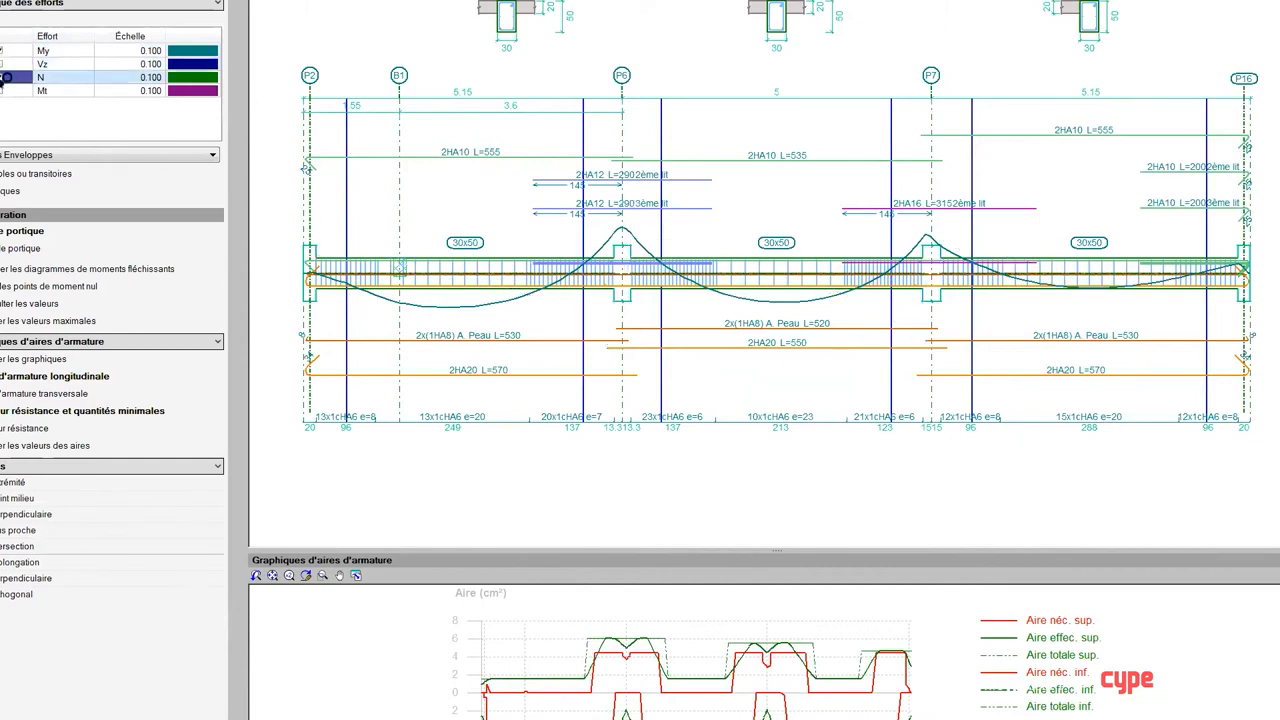
pyautogui.click(2, 79)
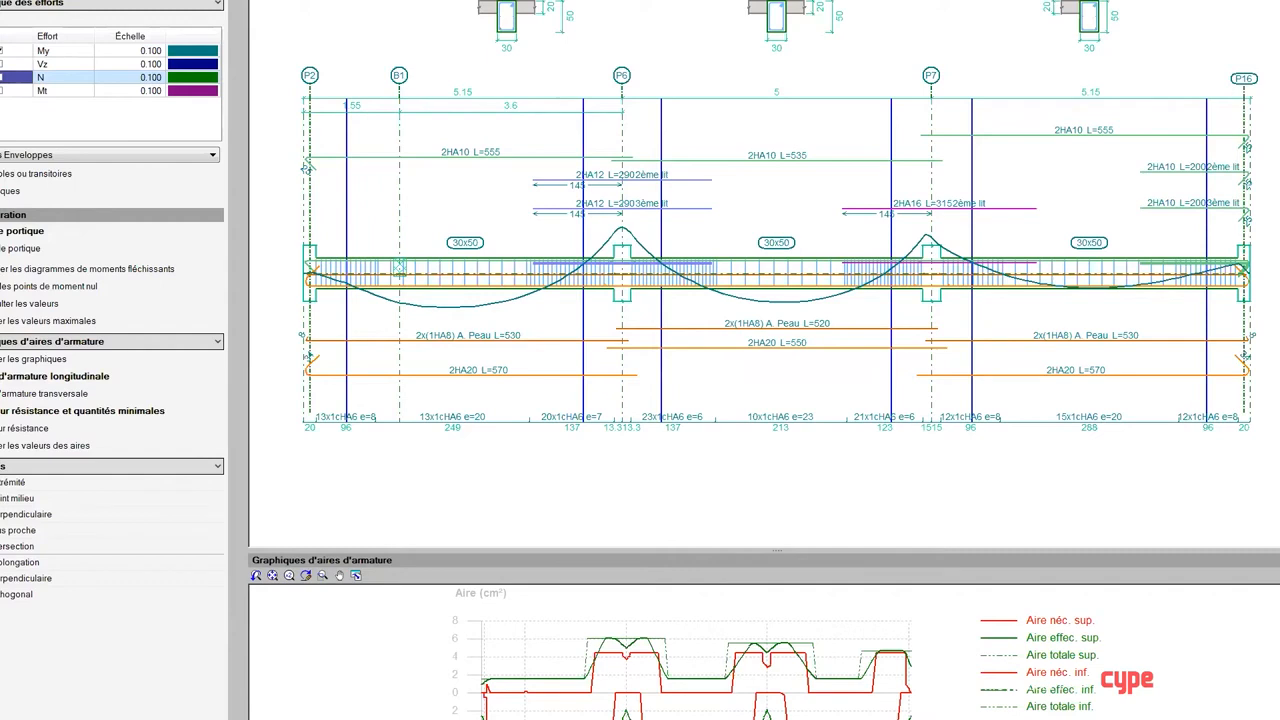
pyautogui.click(8, 191)
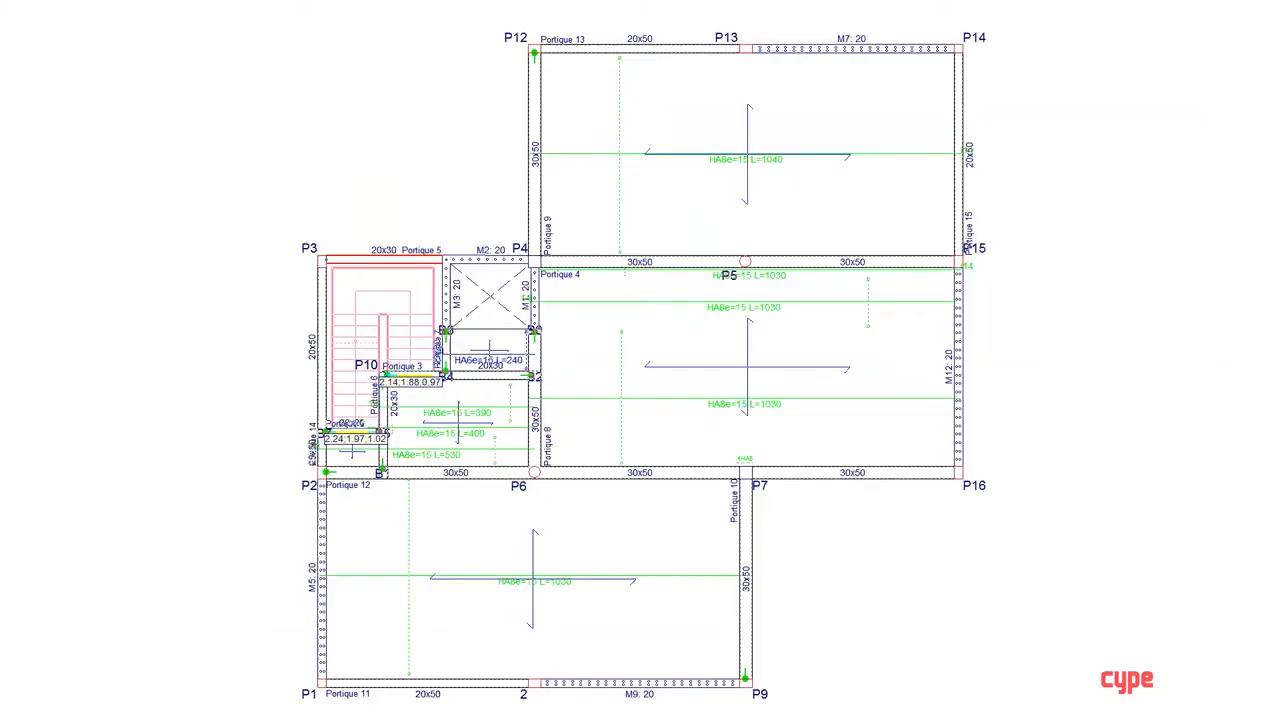
# Step: Draw the P4–P15 beam's filled moment and shear envelope curves for durable or transient and seismic situations at a 0.500 m scale
pyautogui.click(240, 2)
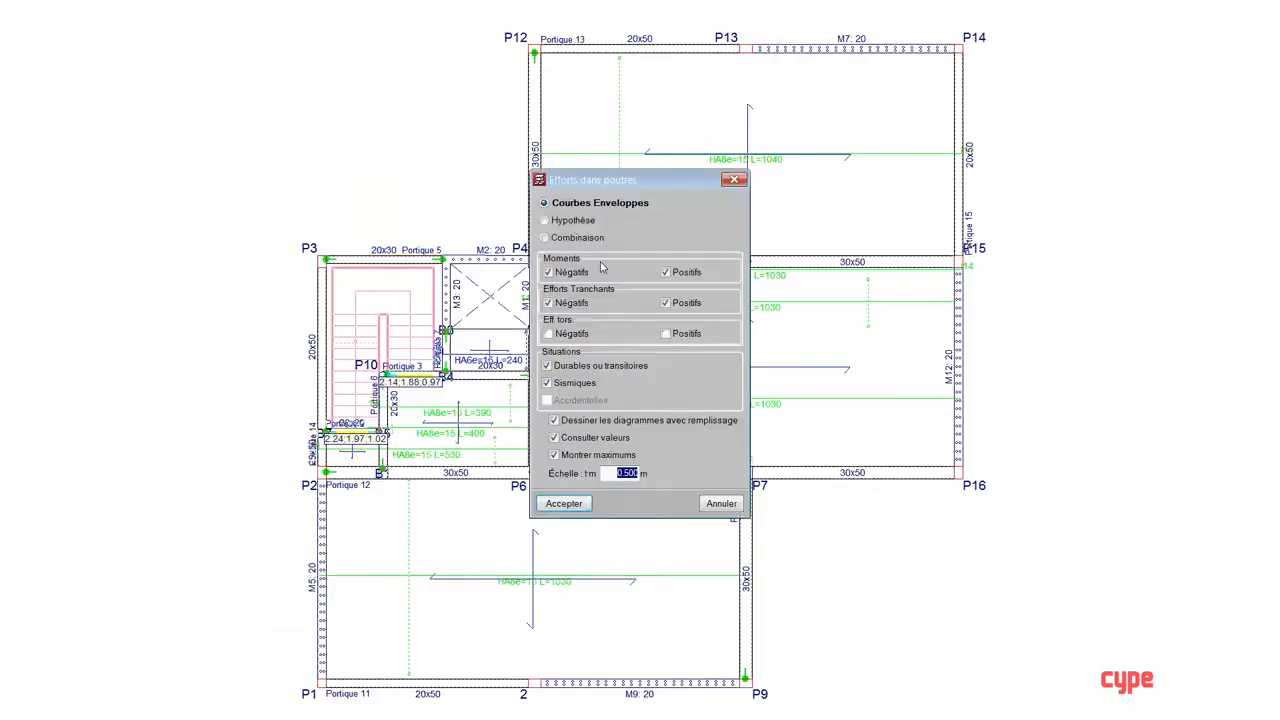
pyautogui.click(563, 504)
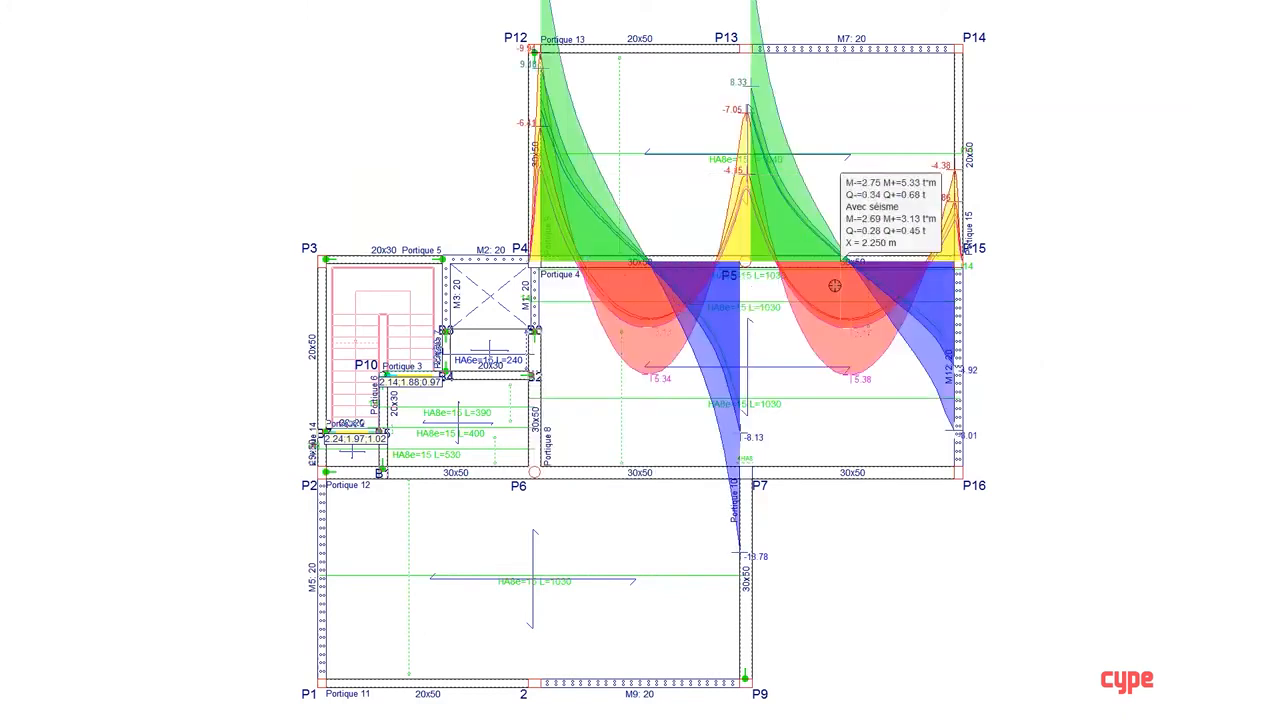
pyautogui.rightClick(749, 256)
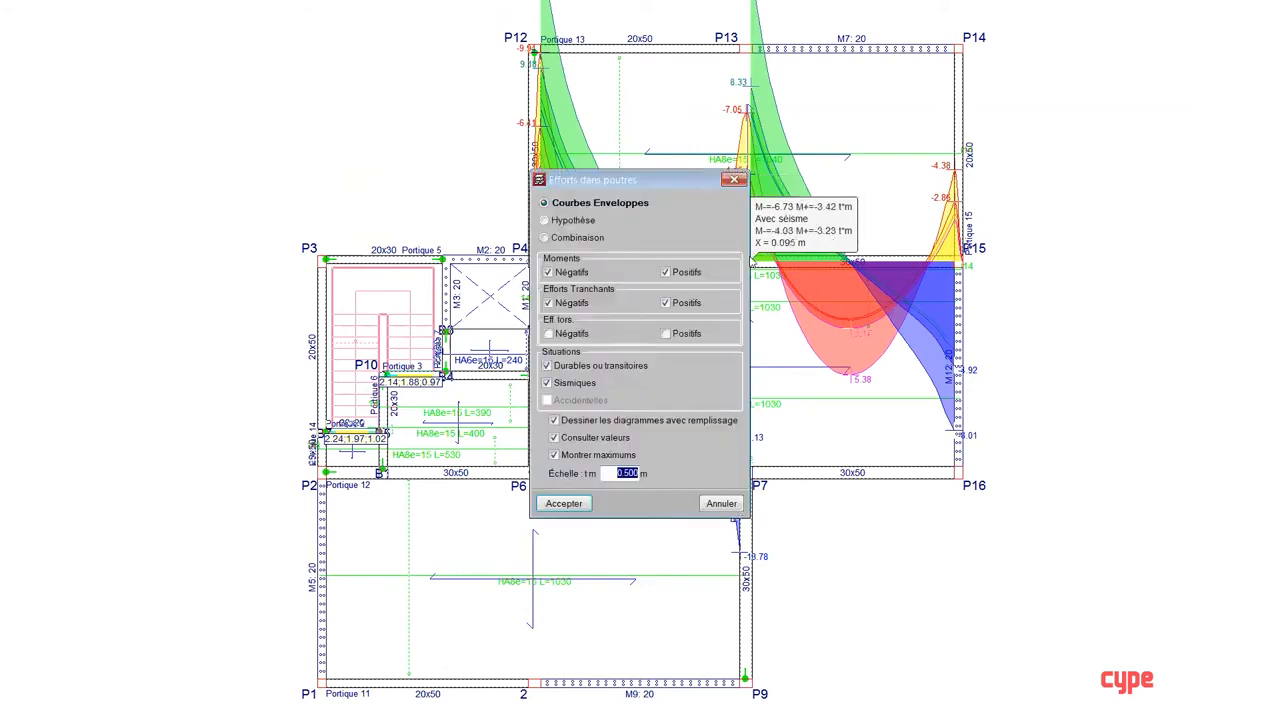
pyautogui.click(579, 367)
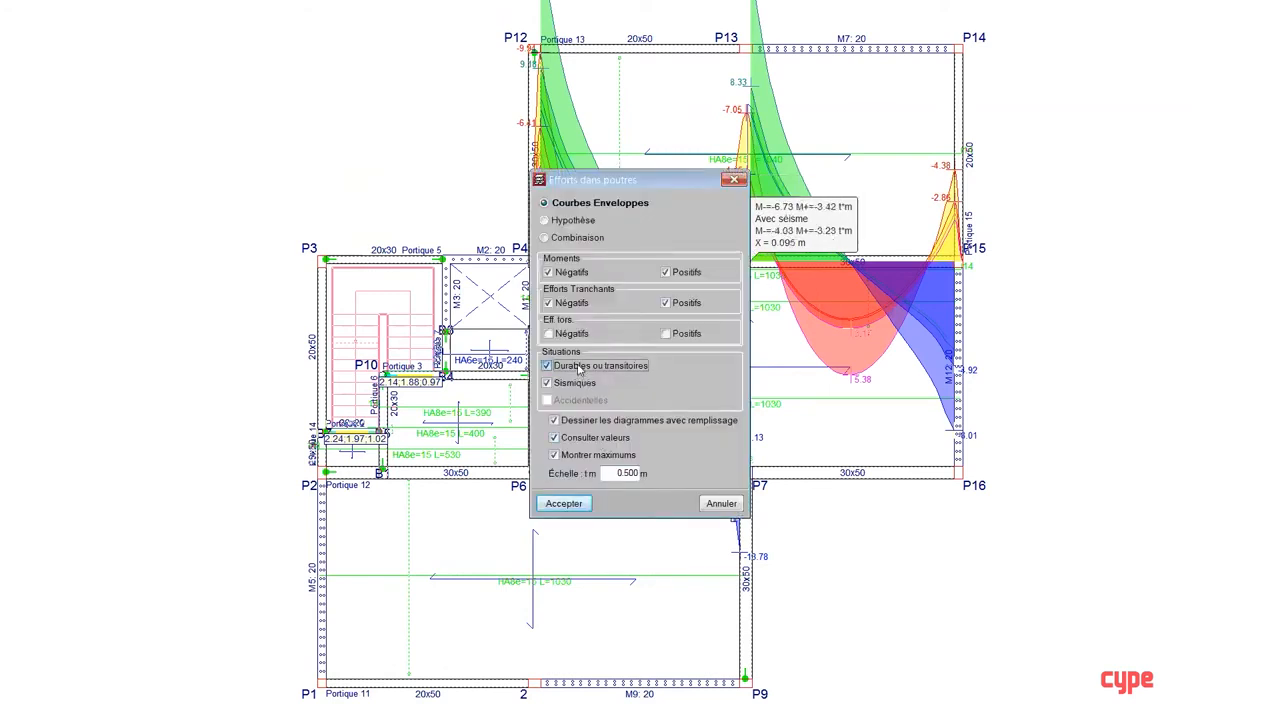
pyautogui.click(562, 504)
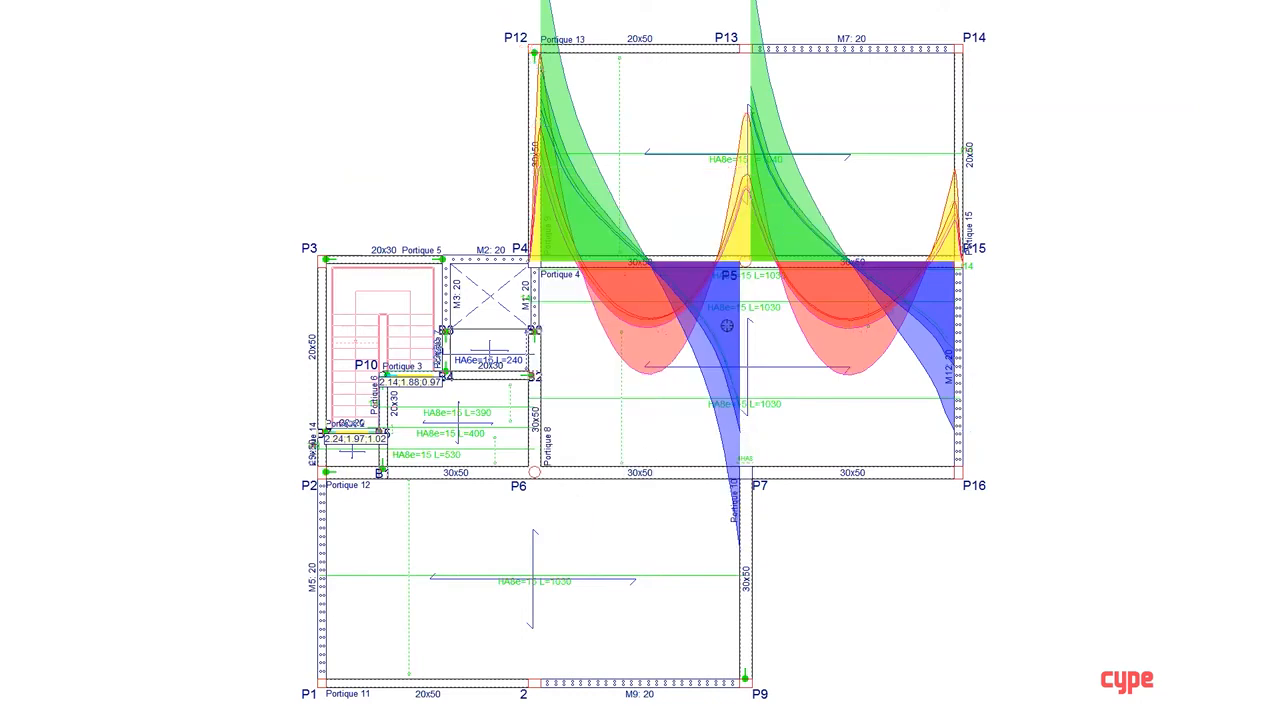
# Step: Inspect the moment and shear envelope values along the P4–P15 beam, including the section just before P5
pyautogui.scroll(2, 729, 280)
pyautogui.moveTo(705, 259)
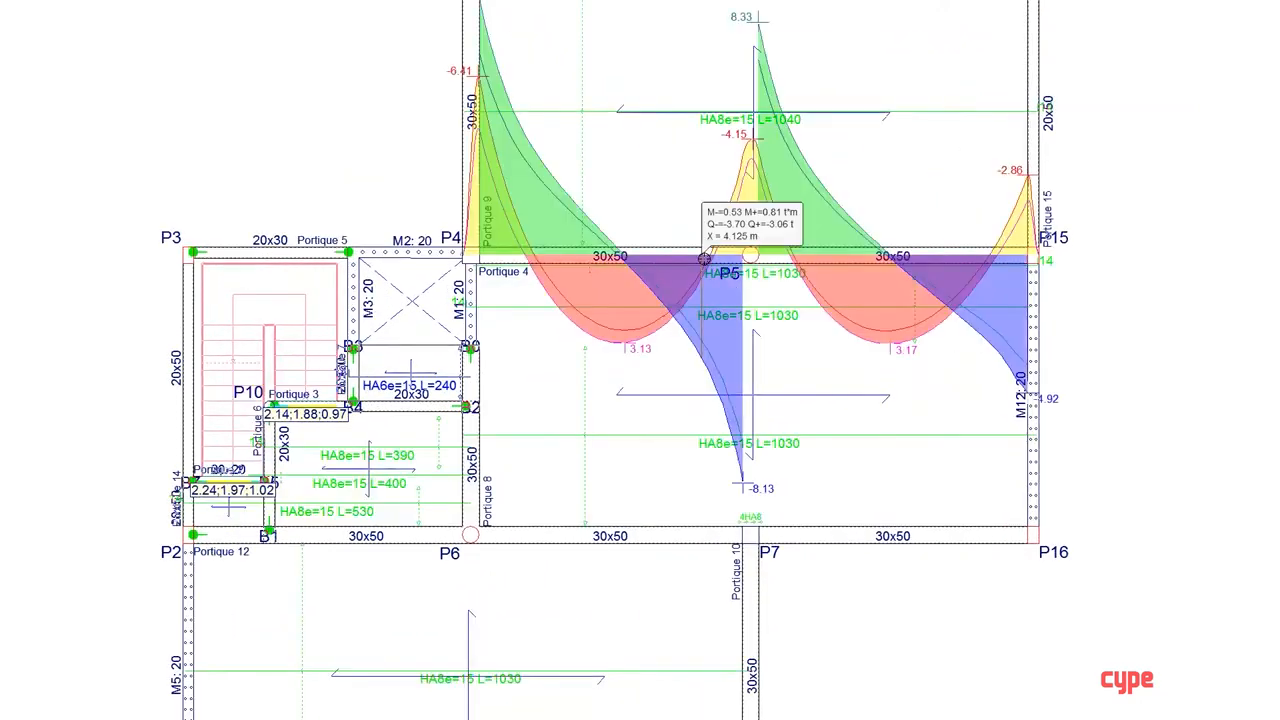
pyautogui.moveTo(619, 307)
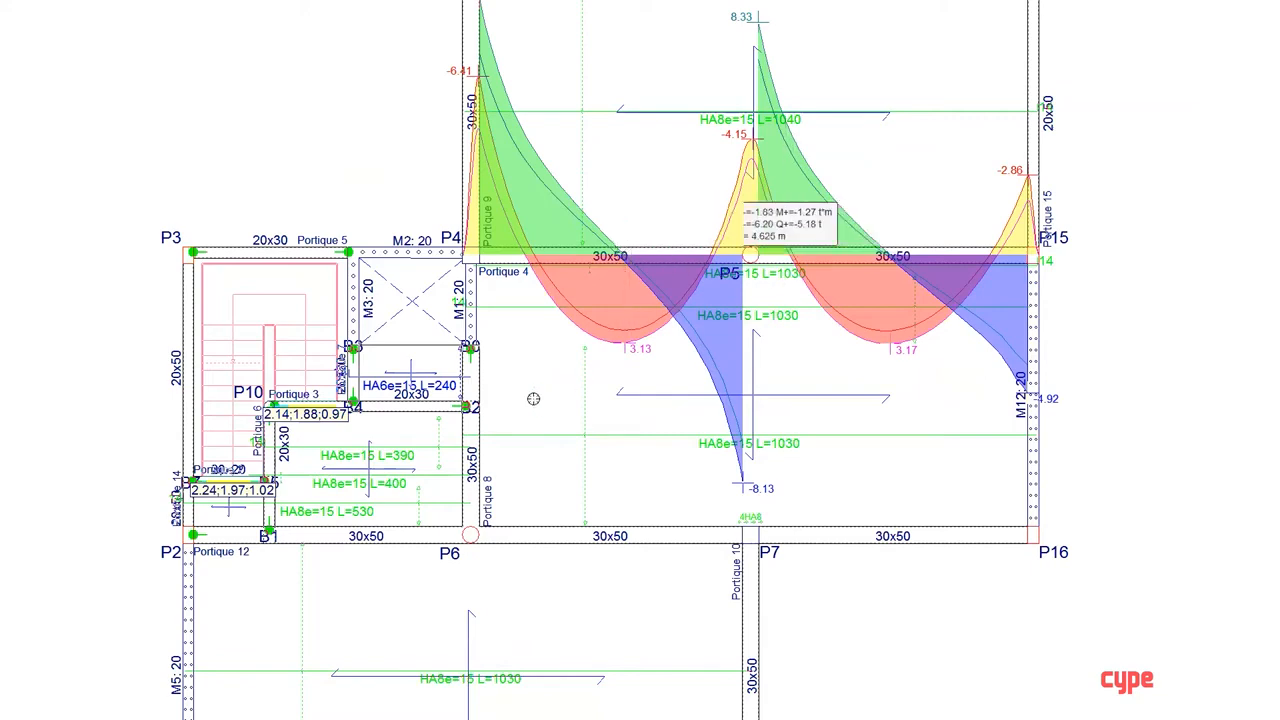
pyautogui.scroll(-1, 547, 363)
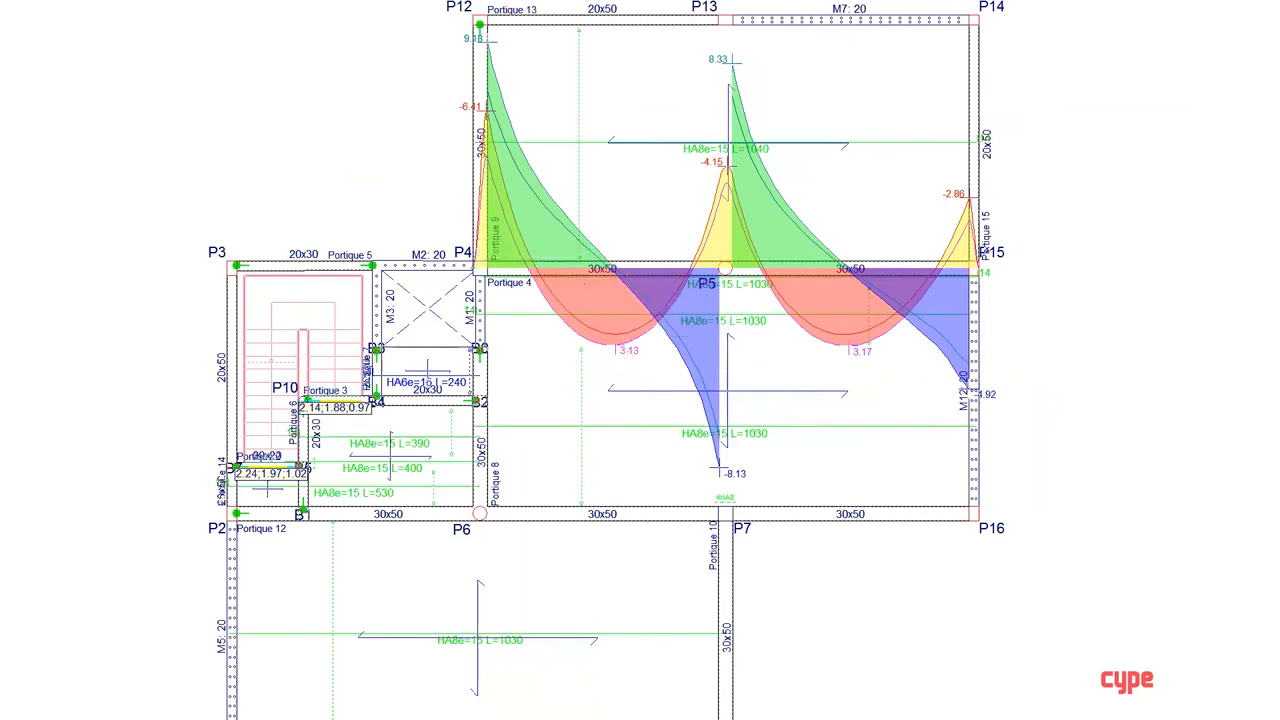
# Step: Consult the slab node forces (Efforts aux noeuds) by hypothesis at a mesh node in the panel between P4, P5, P6 and P7
pyautogui.click(165, 1)
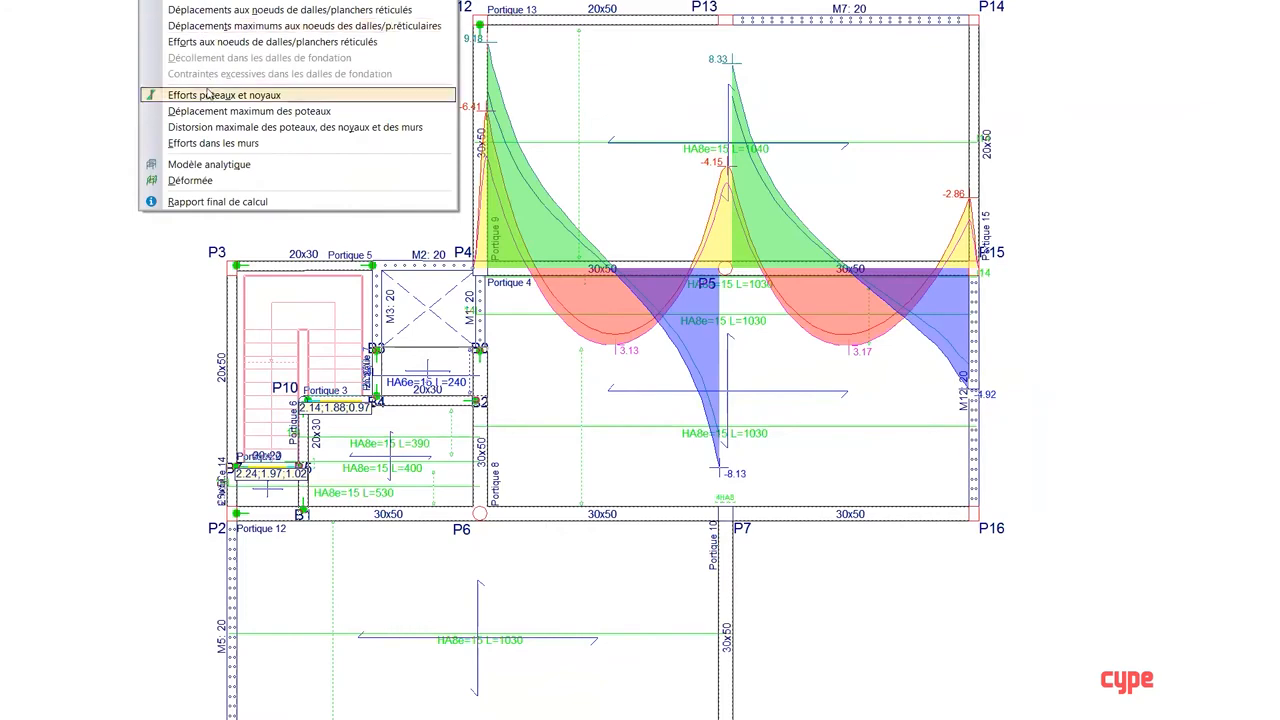
pyautogui.click(217, 42)
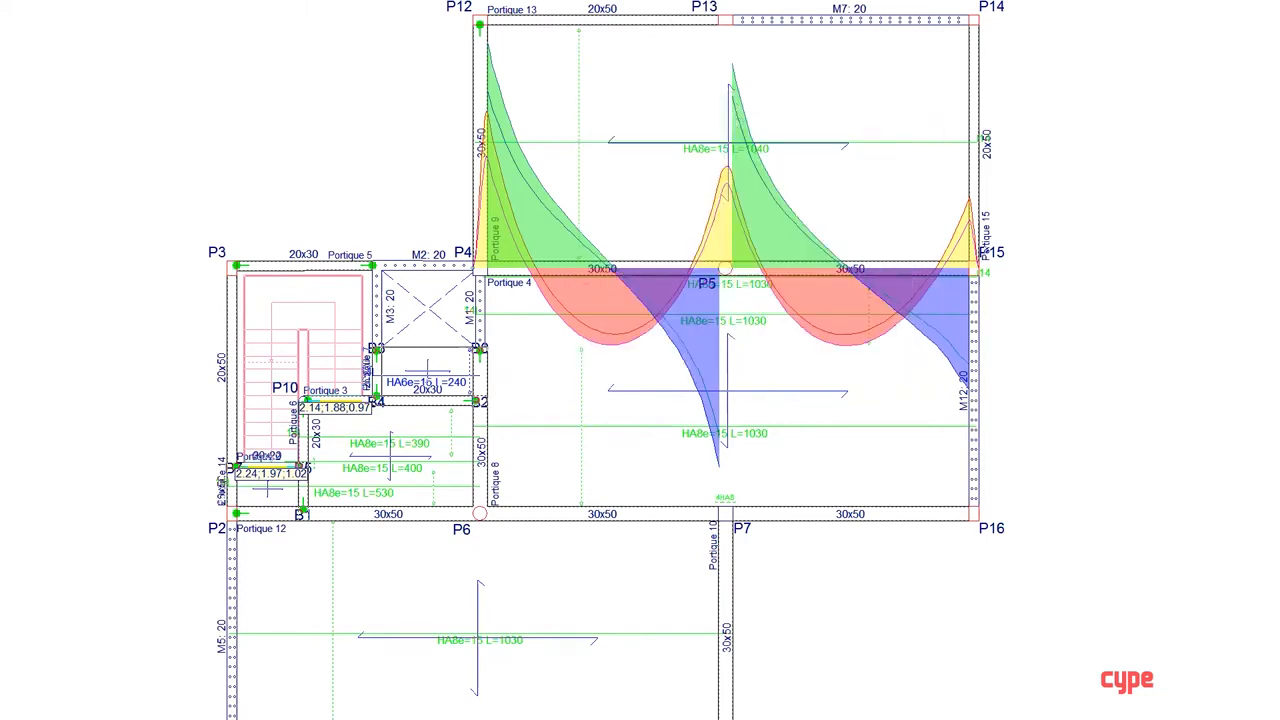
pyautogui.click(165, 1)
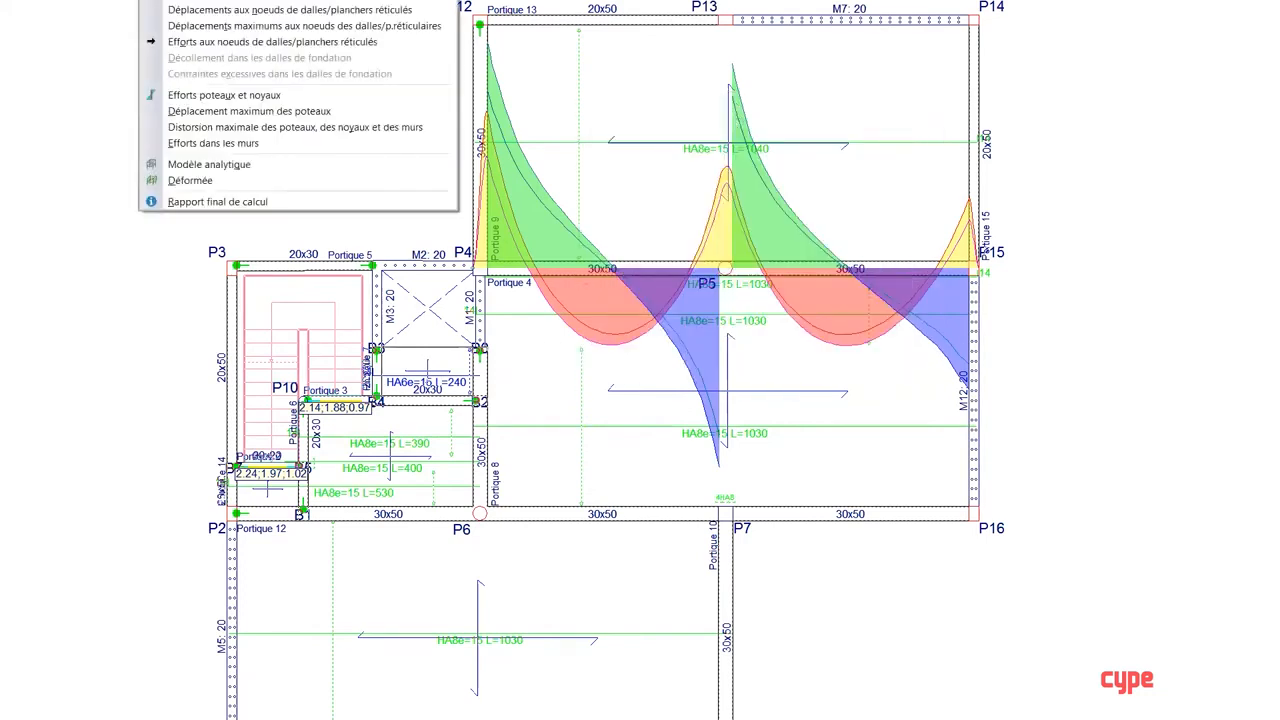
pyautogui.click(165, 1)
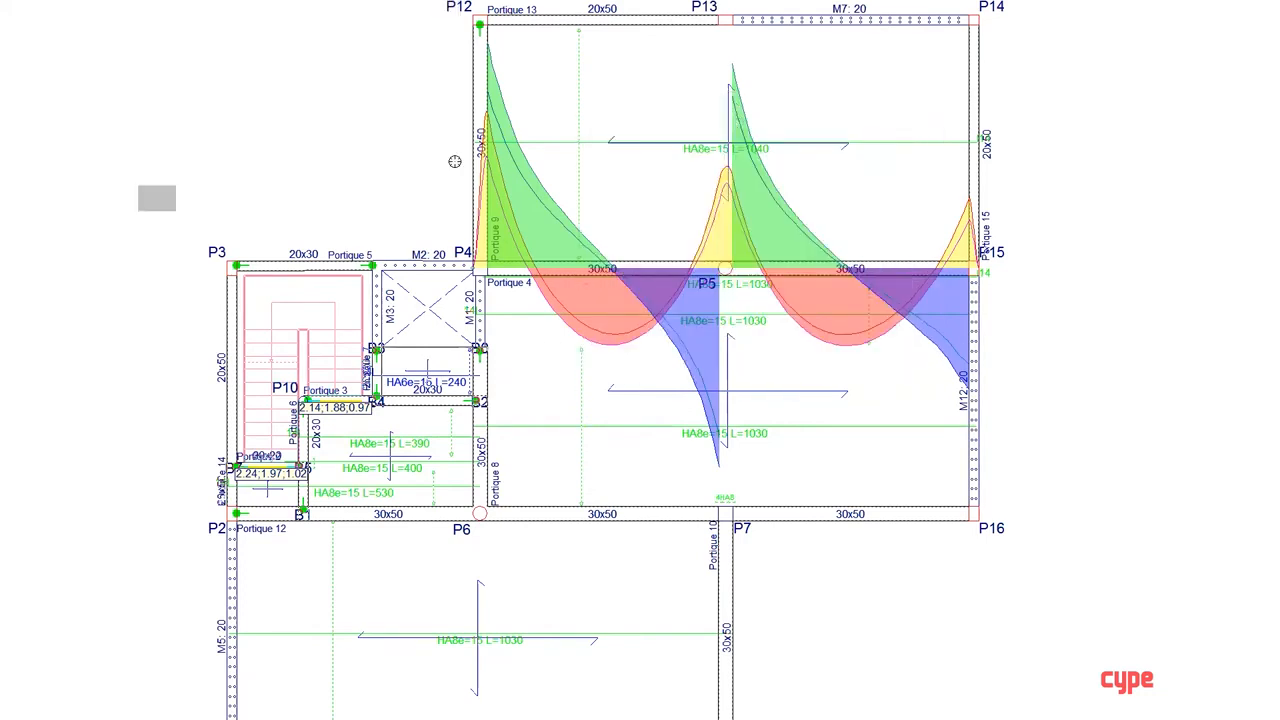
pyautogui.click(576, 391)
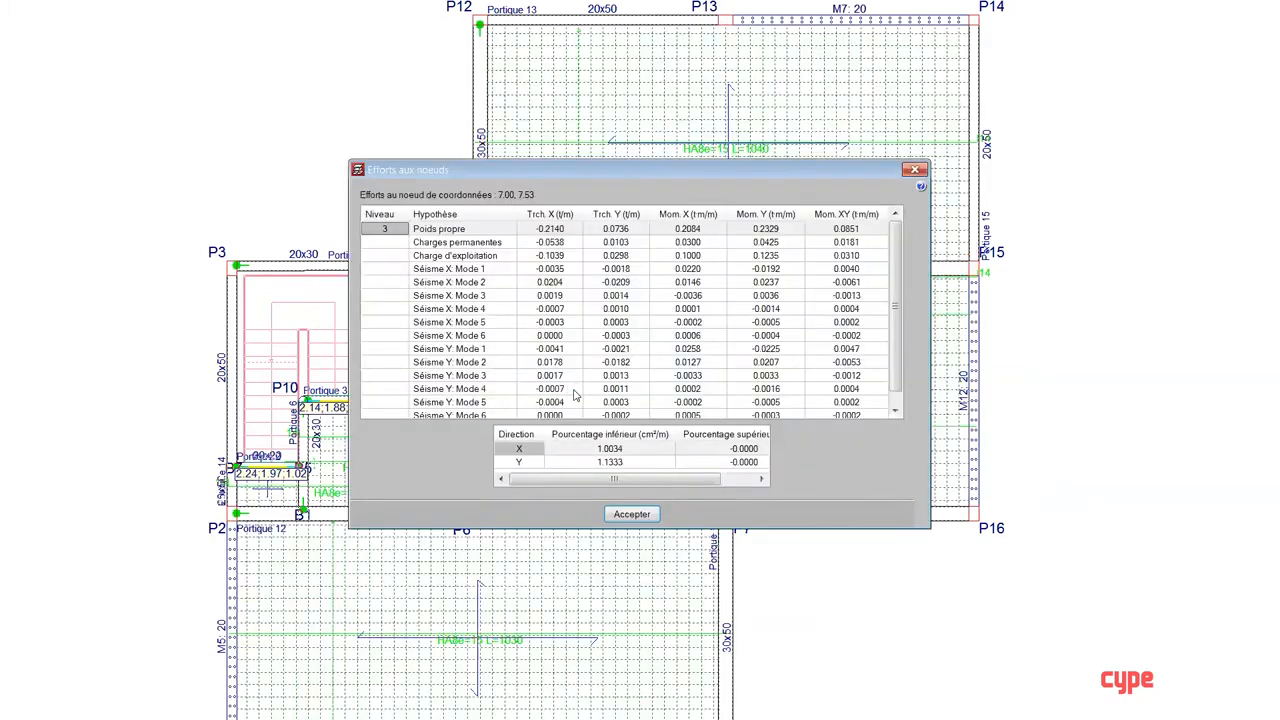
pyautogui.click(914, 170)
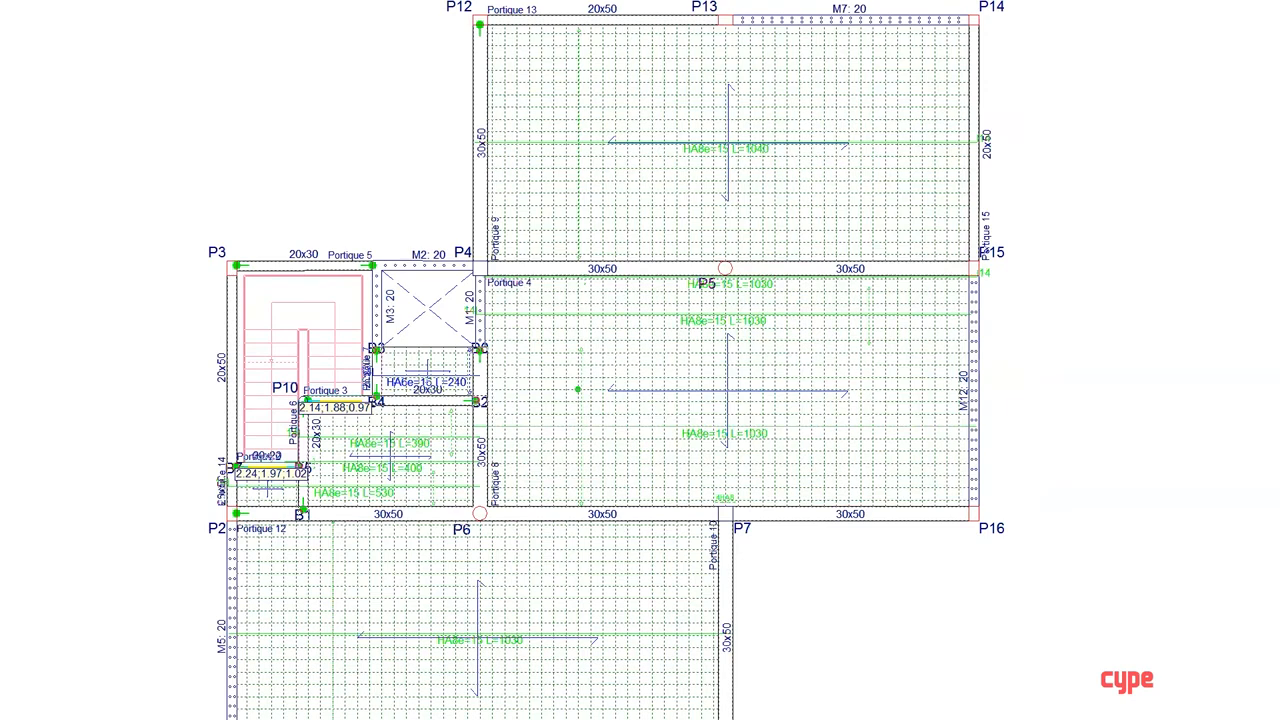
# Step: Compare the forces by seismic mode and the reinforcement percentages at several nodes of the slab panel between P12, P13, P4 and P5
pyautogui.click(165, 1)
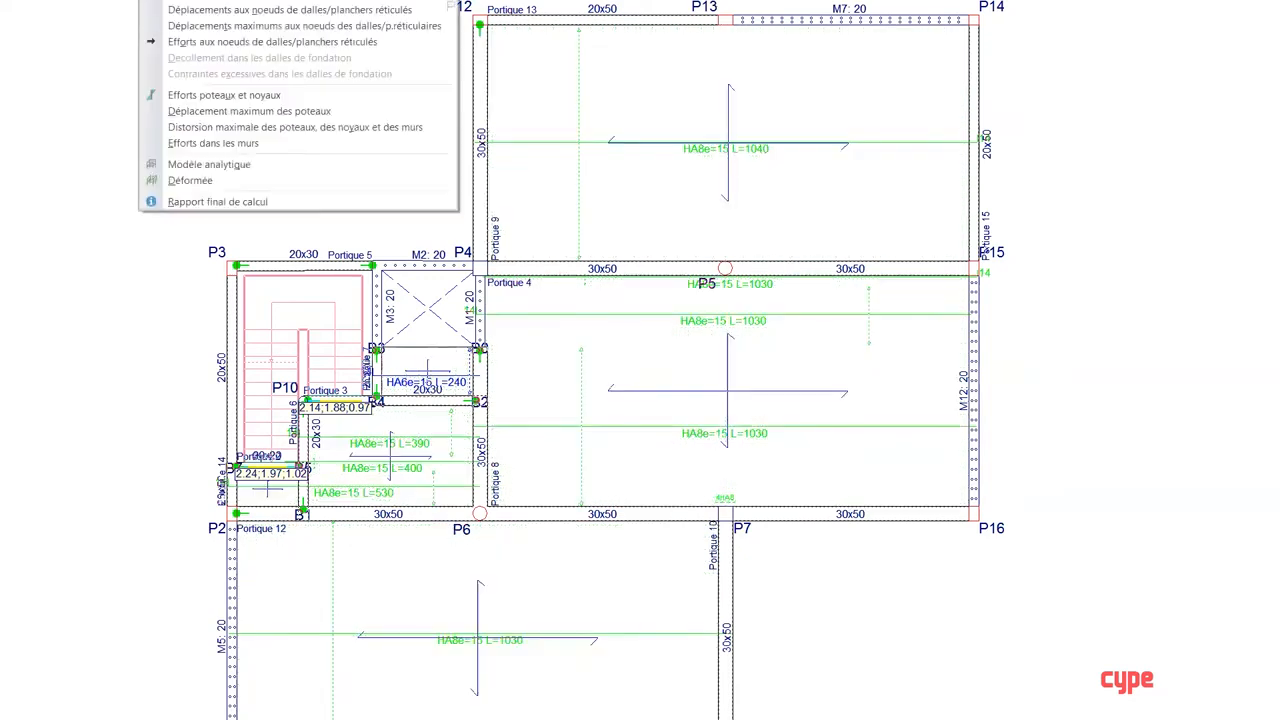
pyautogui.click(209, 44)
pyautogui.click(724, 271)
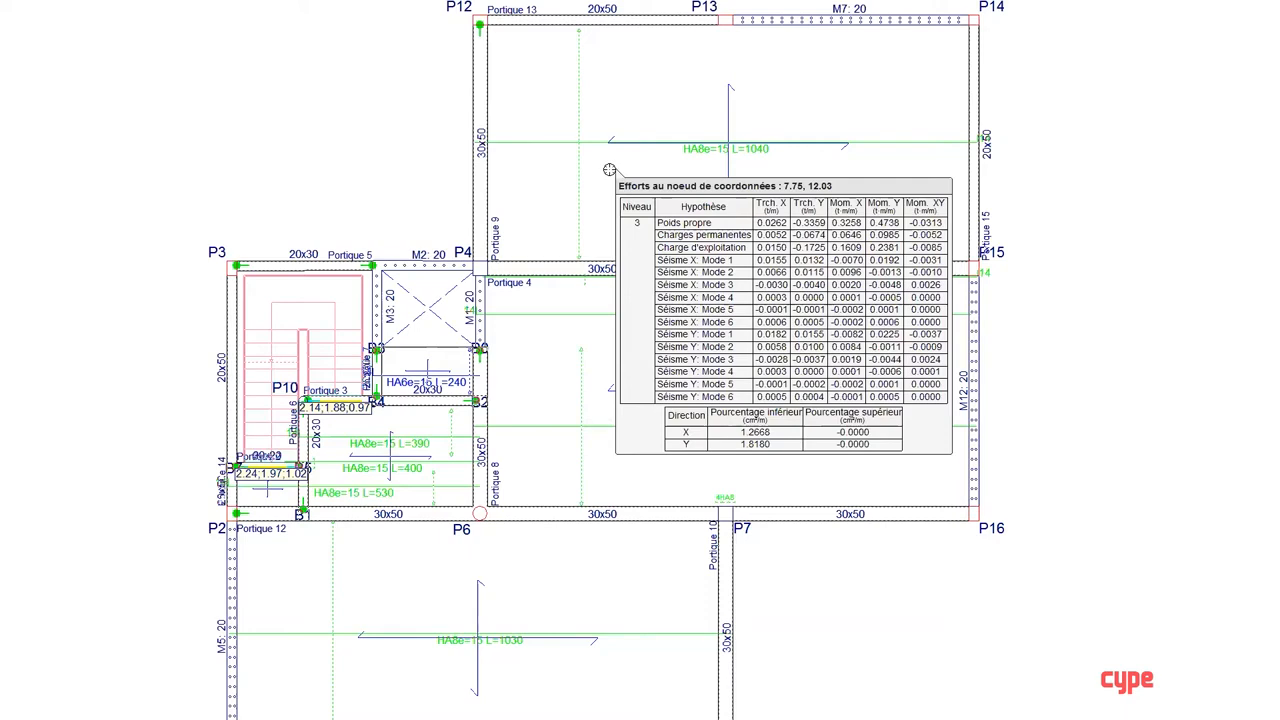
pyautogui.moveTo(625, 181)
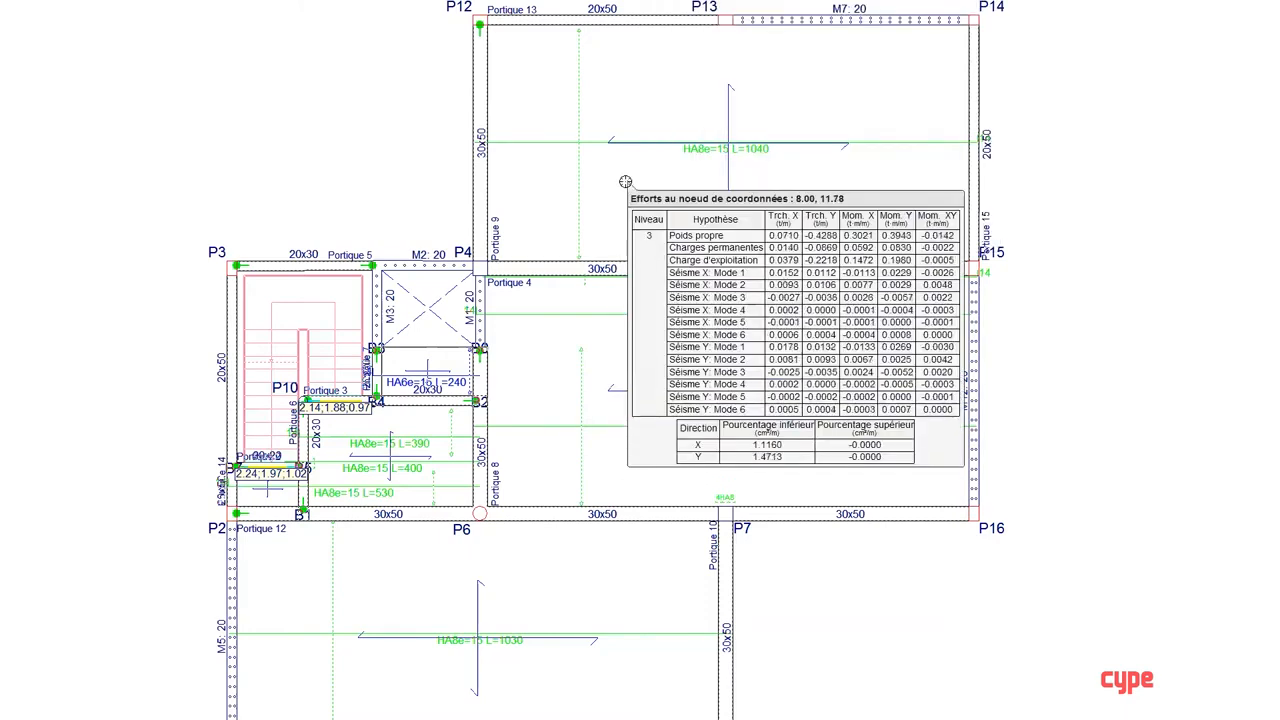
pyautogui.moveTo(621, 105)
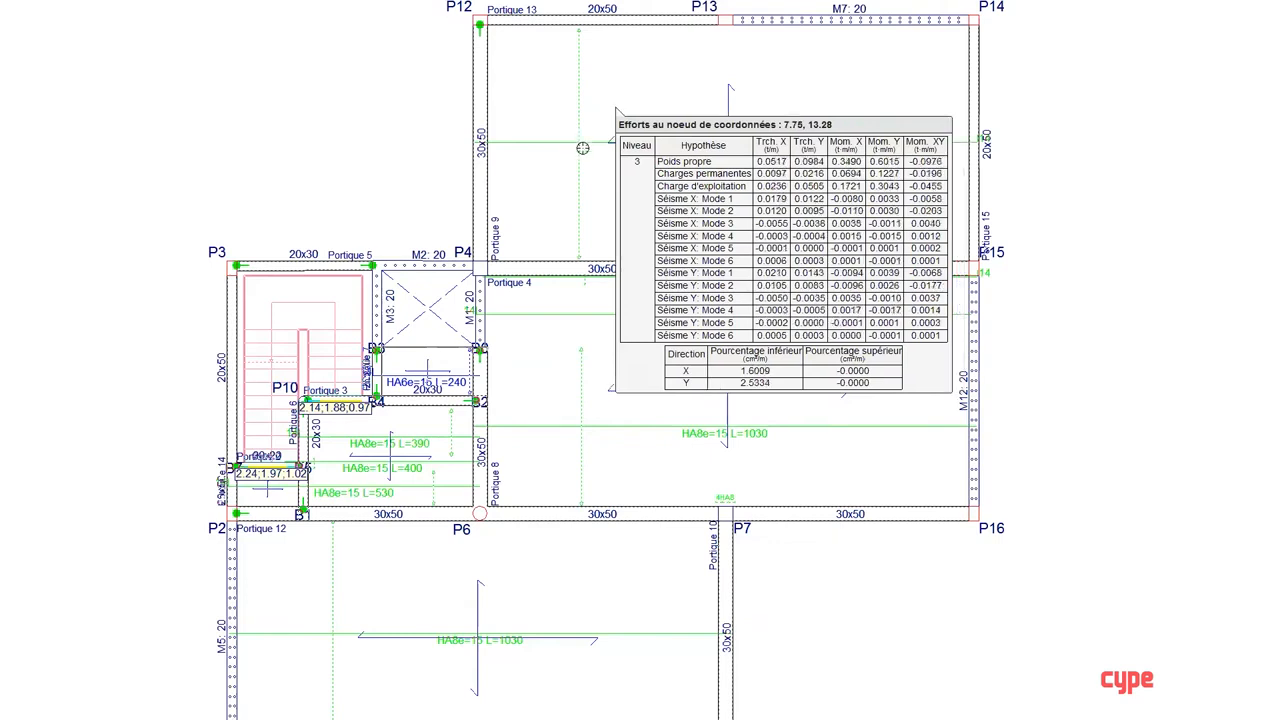
pyautogui.moveTo(592, 147)
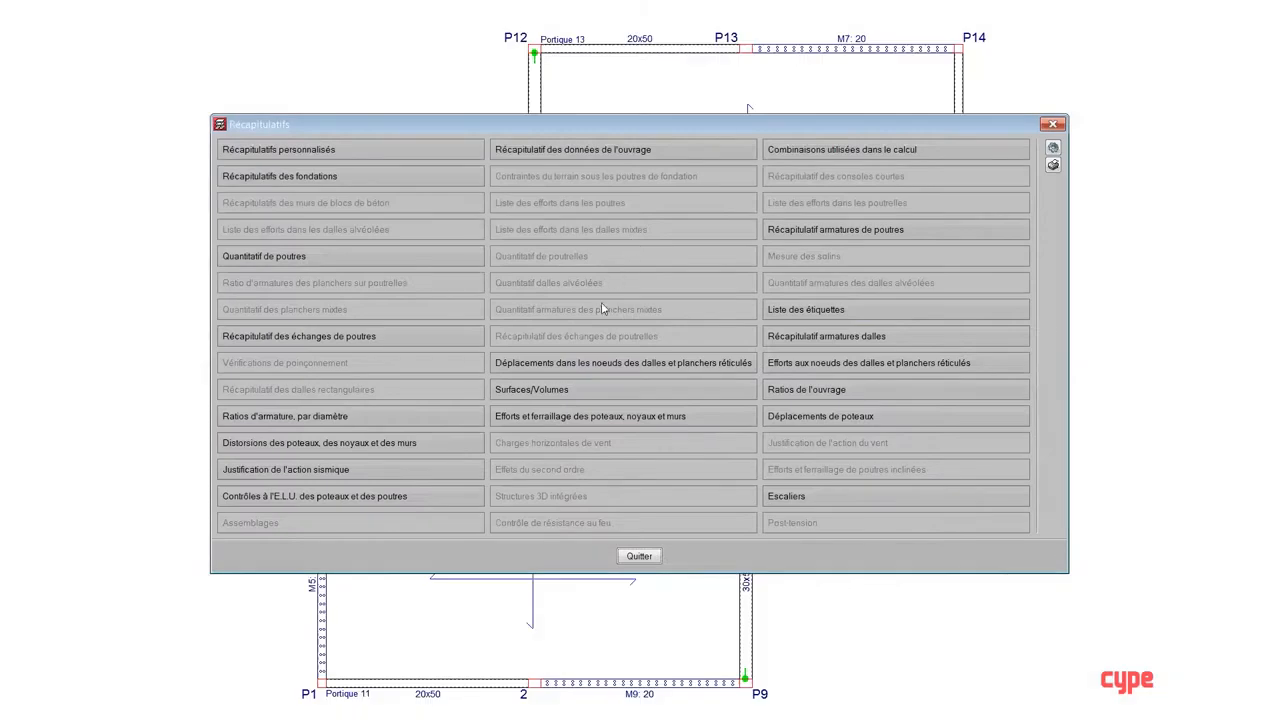
# Step: Generate the Justification de l'action sismique report and read from the general seismic data to the Spectre de calcul section
pyautogui.click(298, 470)
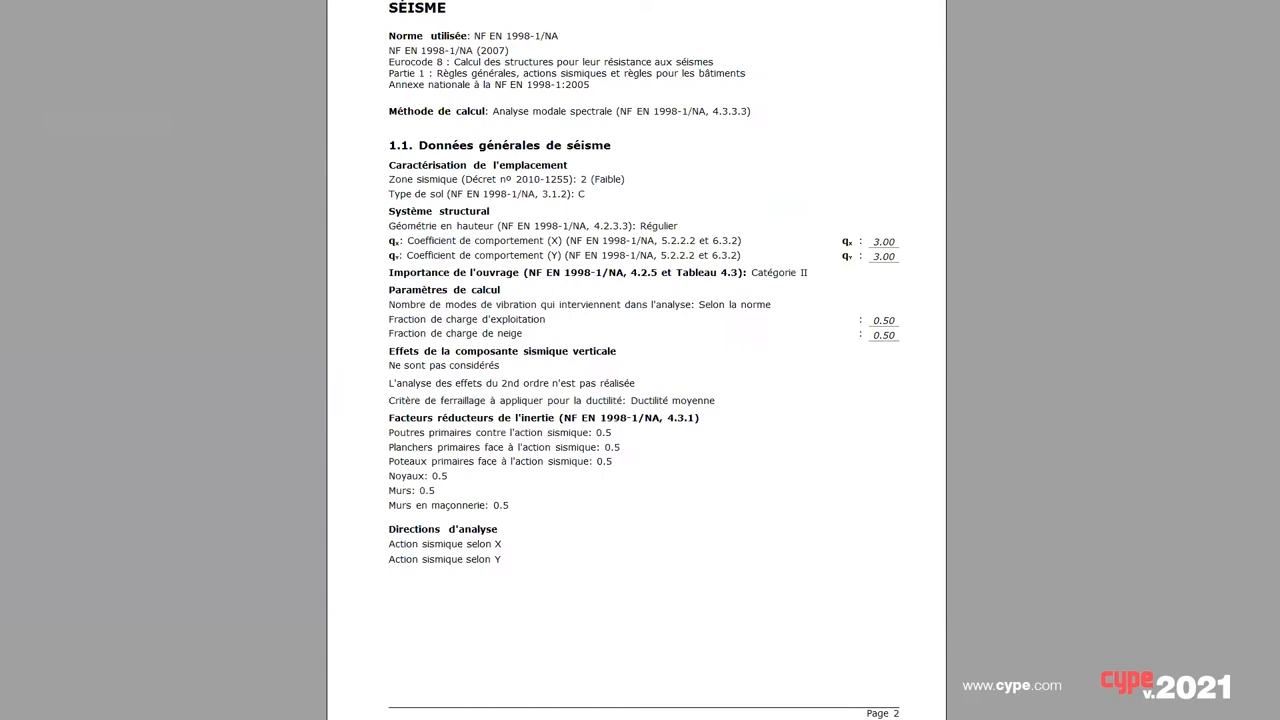
pyautogui.press('pagedown')
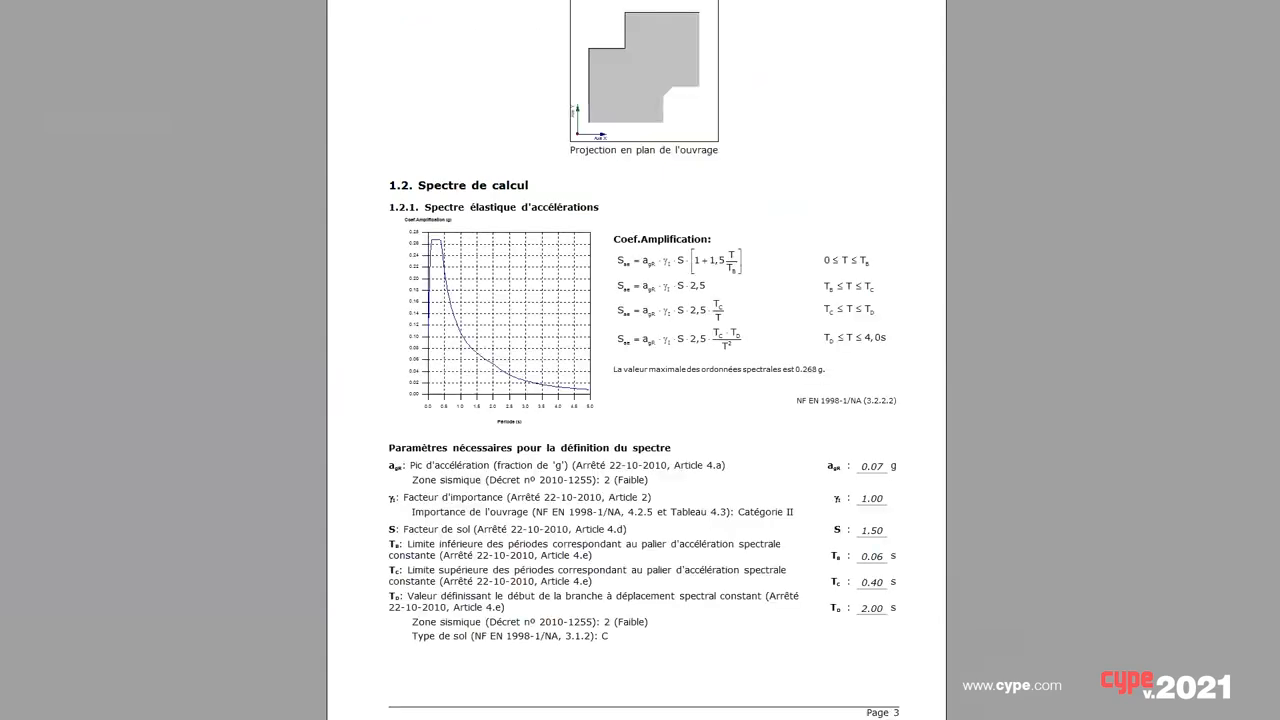
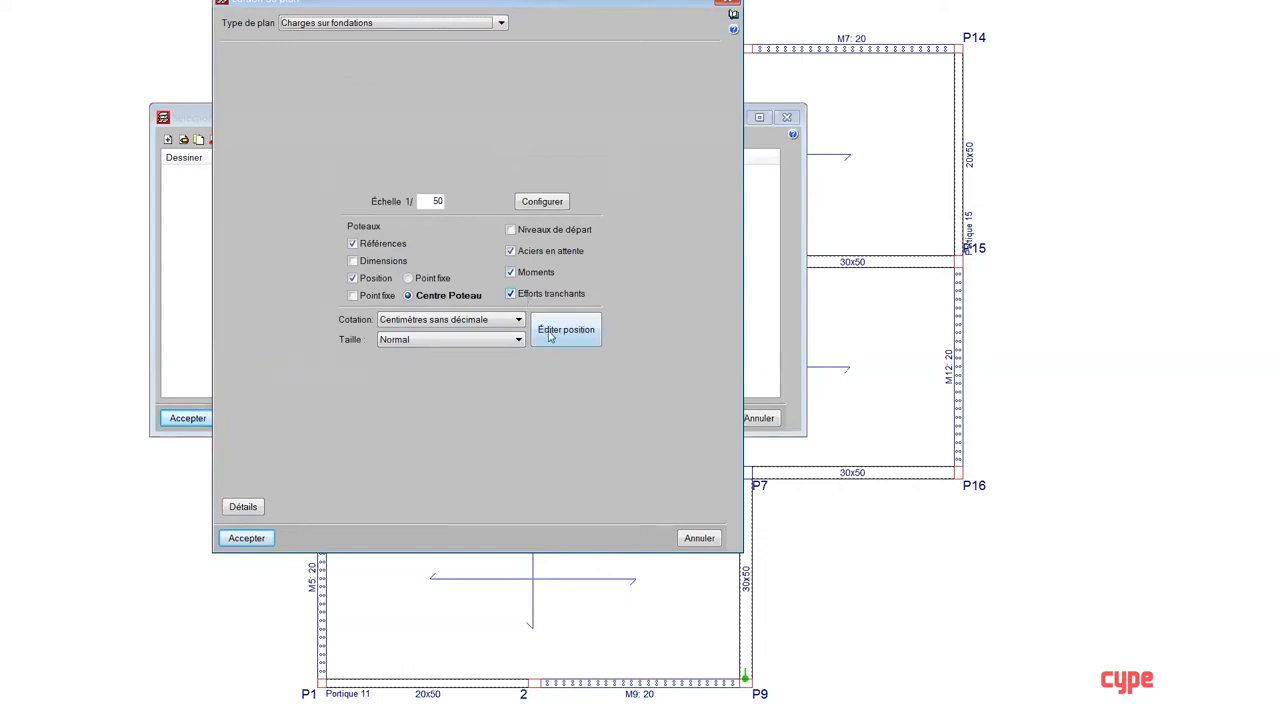
# Step: Try to generate the Charges sur fondations plan as a framed DWG at 1/50 scale, including Aciers en attente, Moments and Efforts tranchants
pyautogui.click(248, 540)
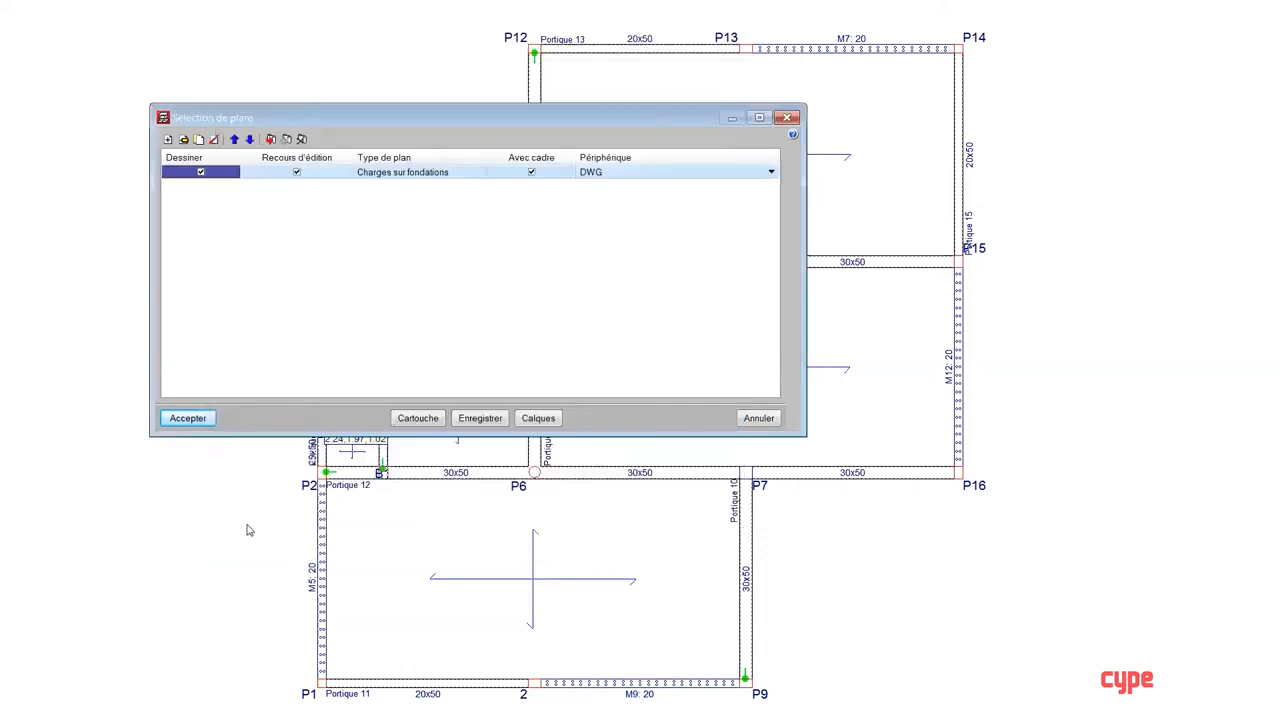
pyautogui.click(200, 419)
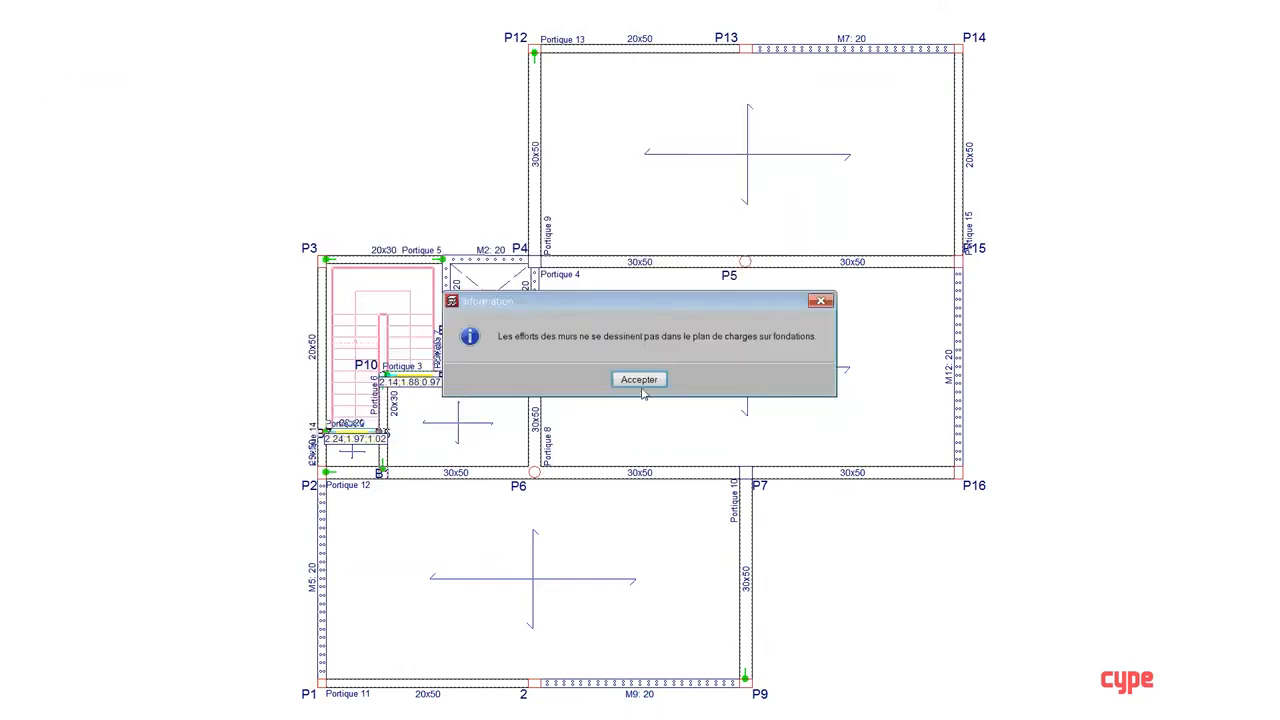
pyautogui.click(640, 381)
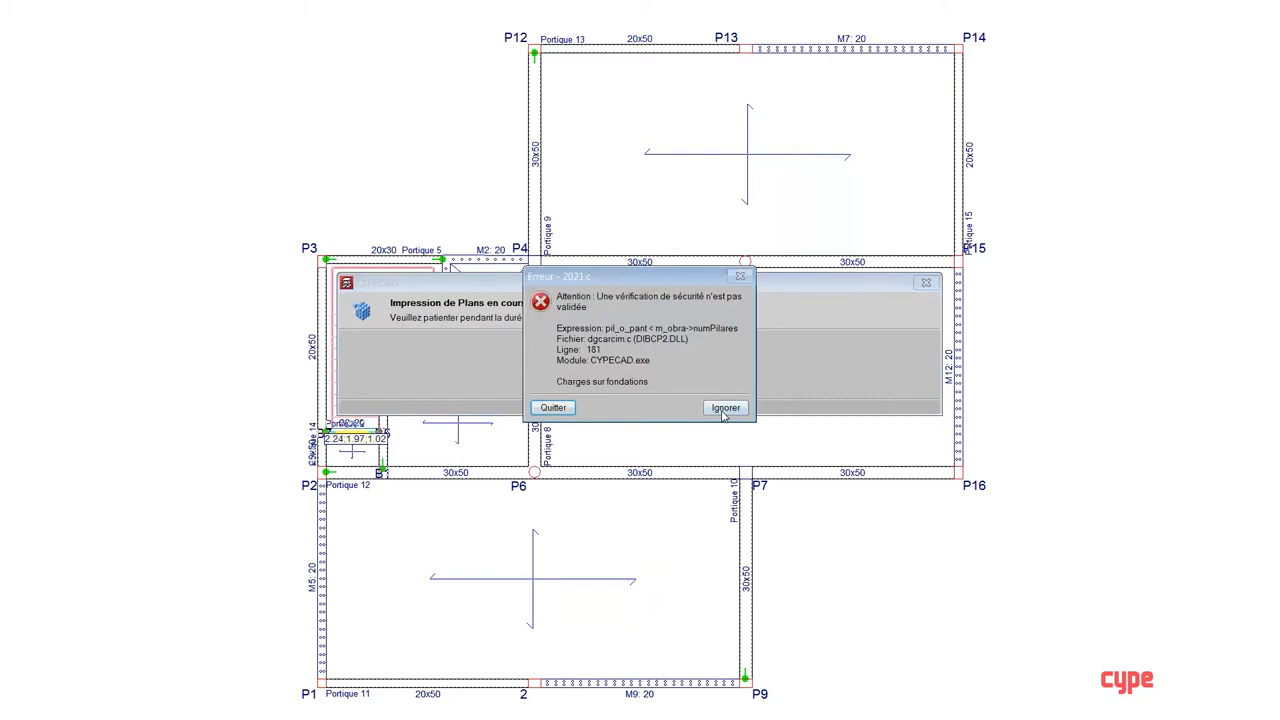
# Step: Try to continue printing the plan past the repeated security-check errors, and quit the program from the error message
pyautogui.click(726, 409)
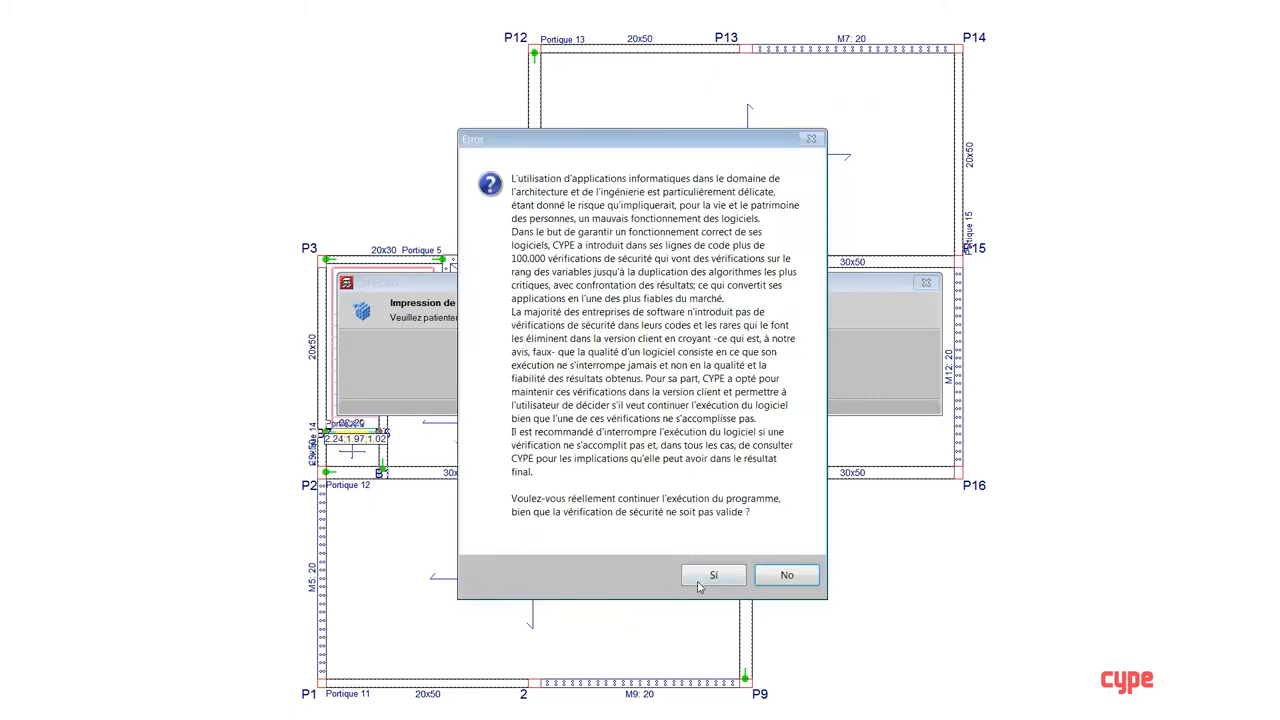
pyautogui.press('Return')
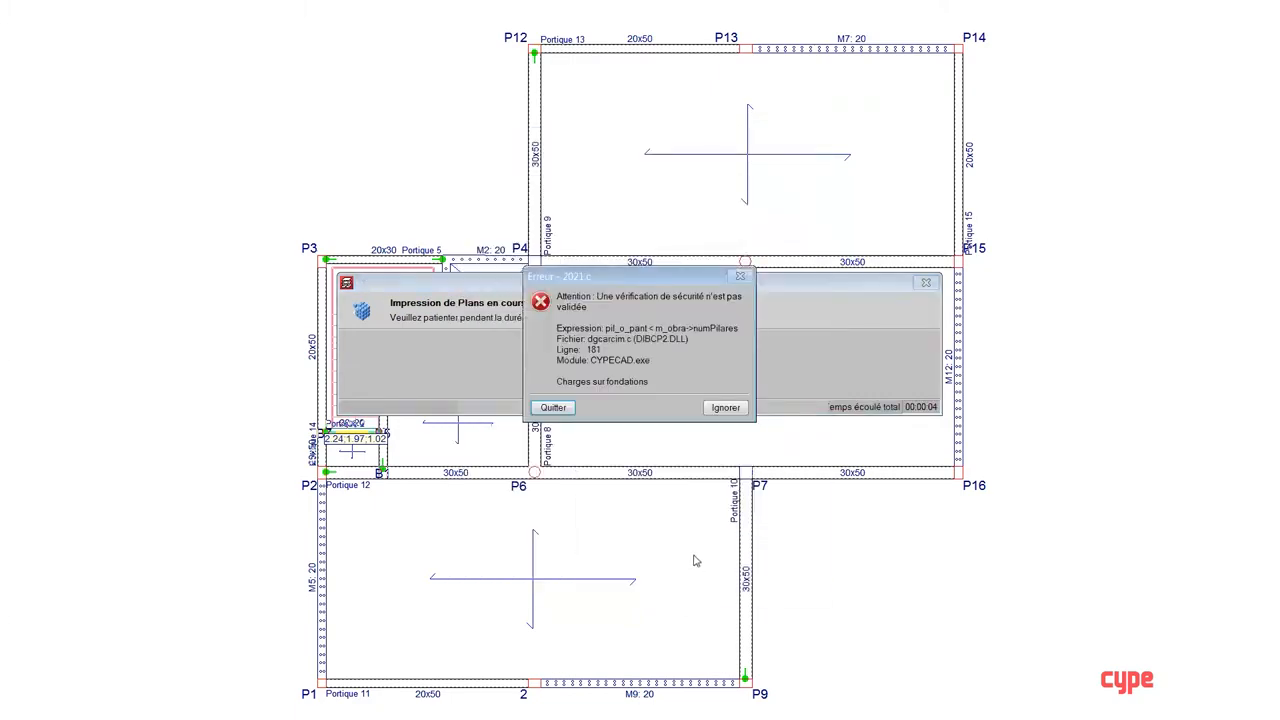
pyautogui.press('Return')
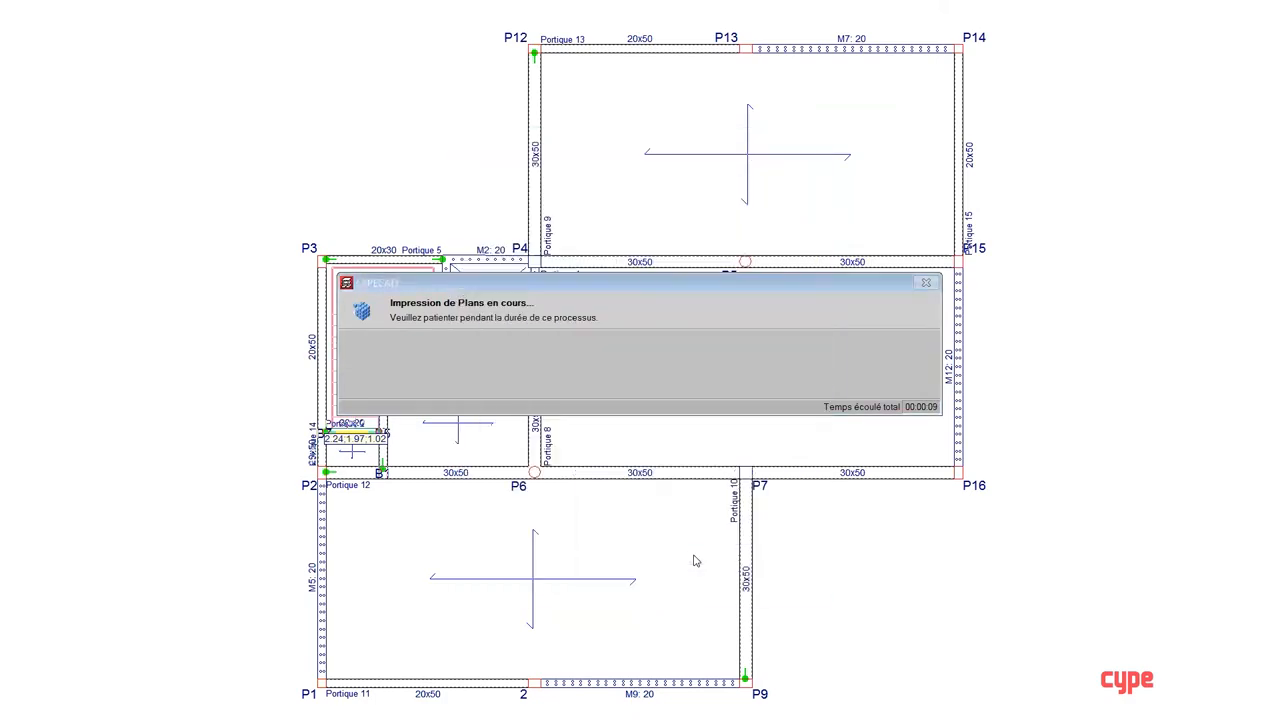
pyautogui.press('Return')
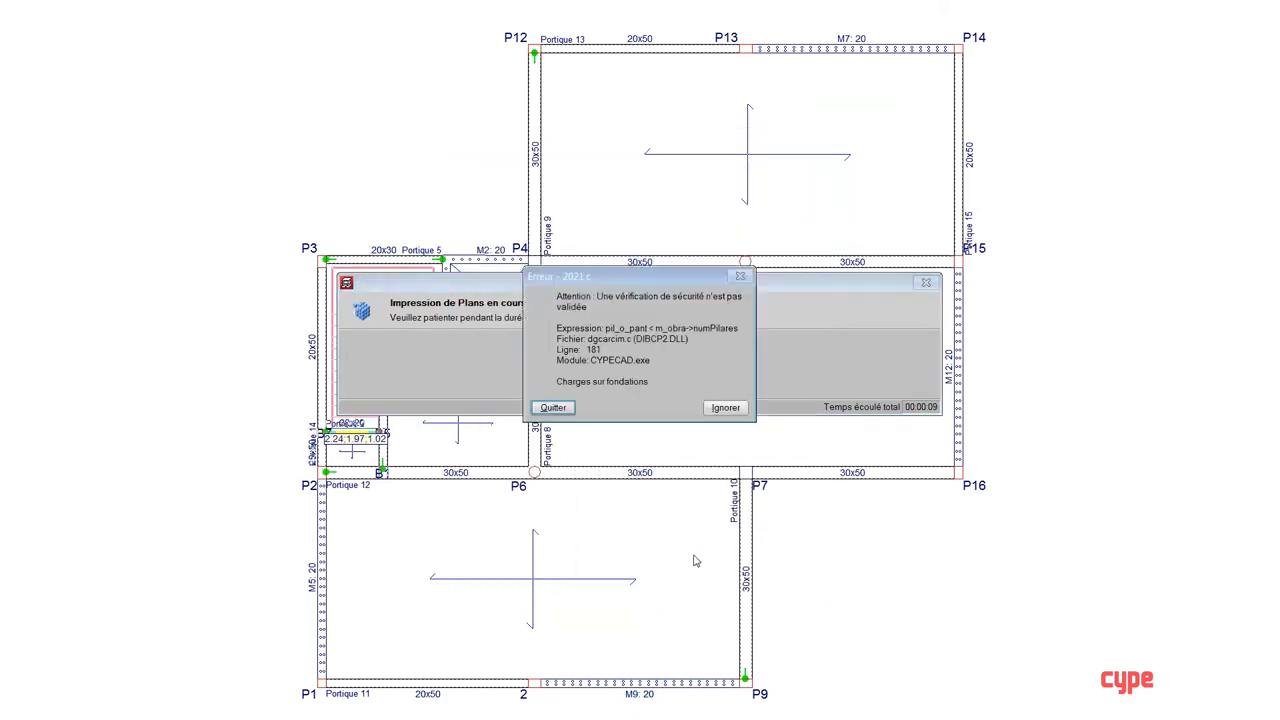
pyautogui.press('Escape')
pyautogui.press('Escape')
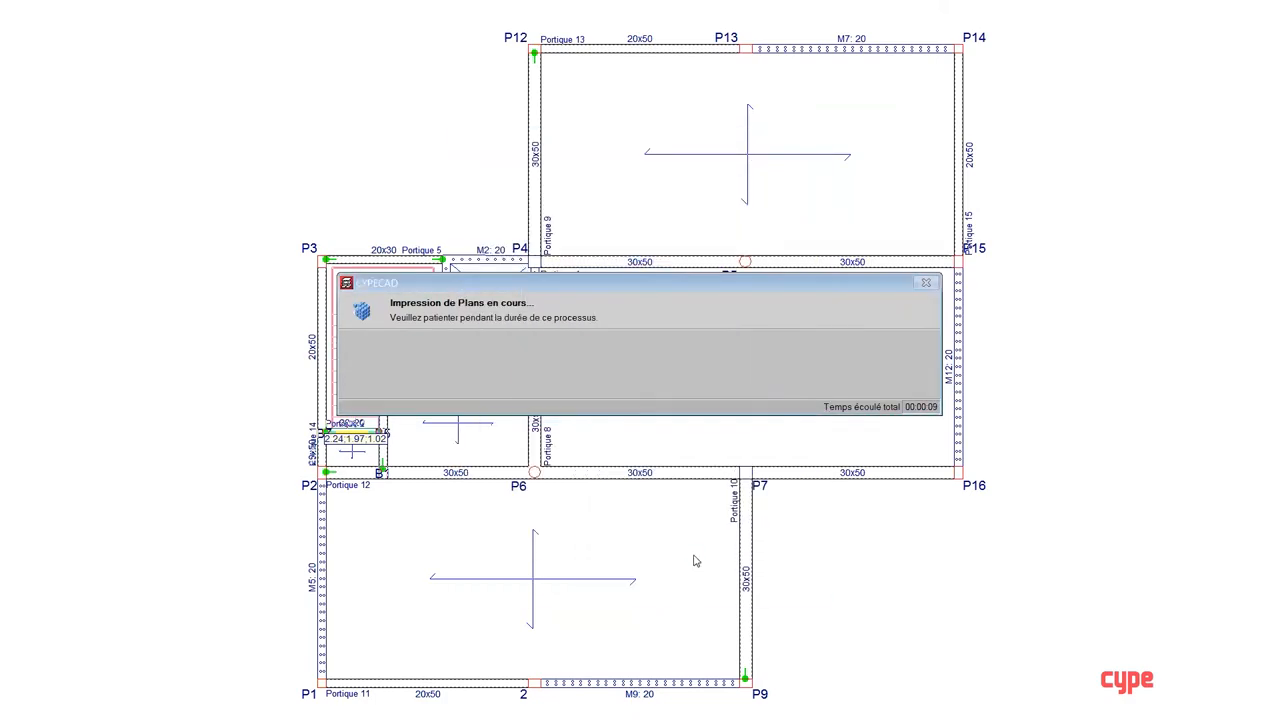
pyautogui.press('Escape')
pyautogui.press('Return')
pyautogui.press('Return')
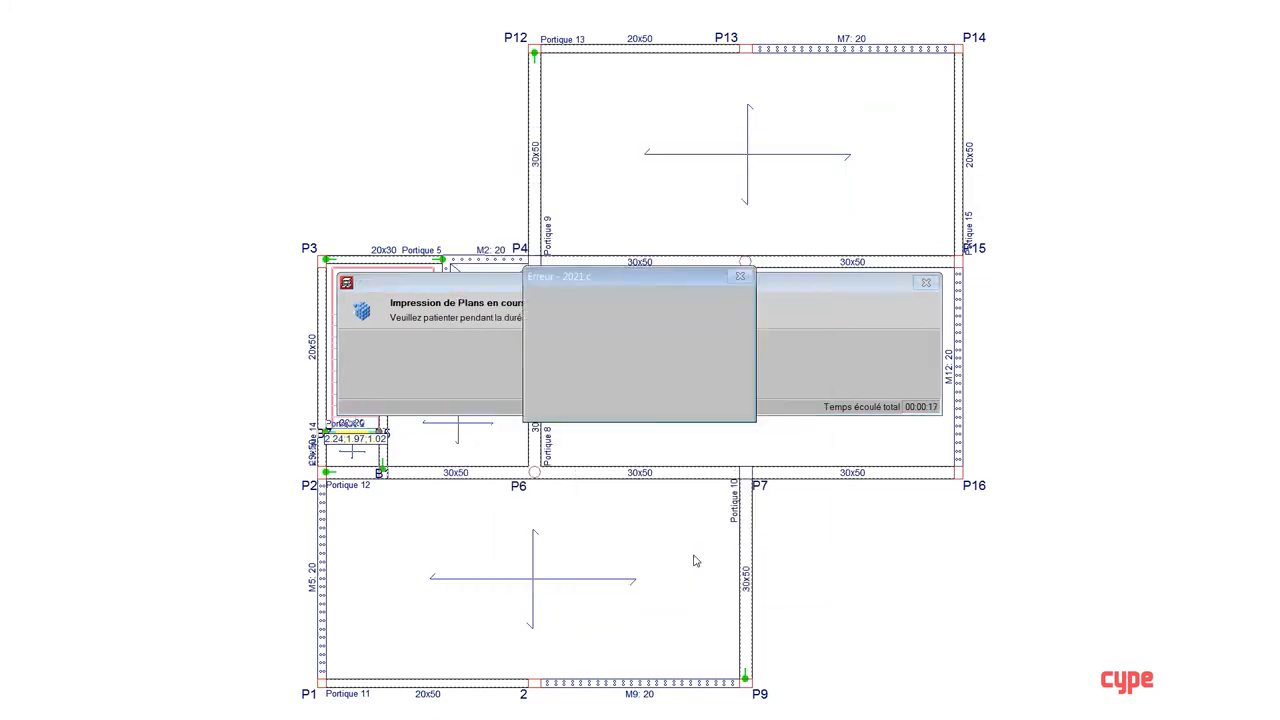
pyautogui.press('Return')
pyautogui.press('Return')
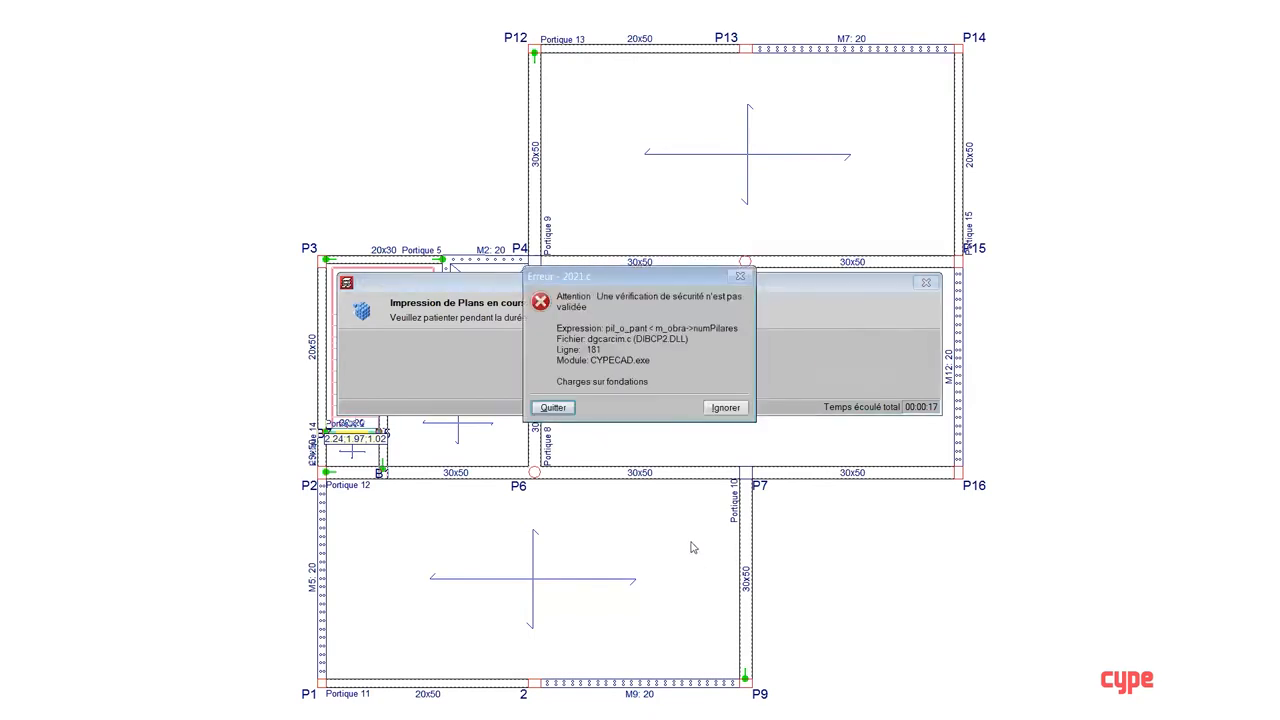
pyautogui.click(560, 409)
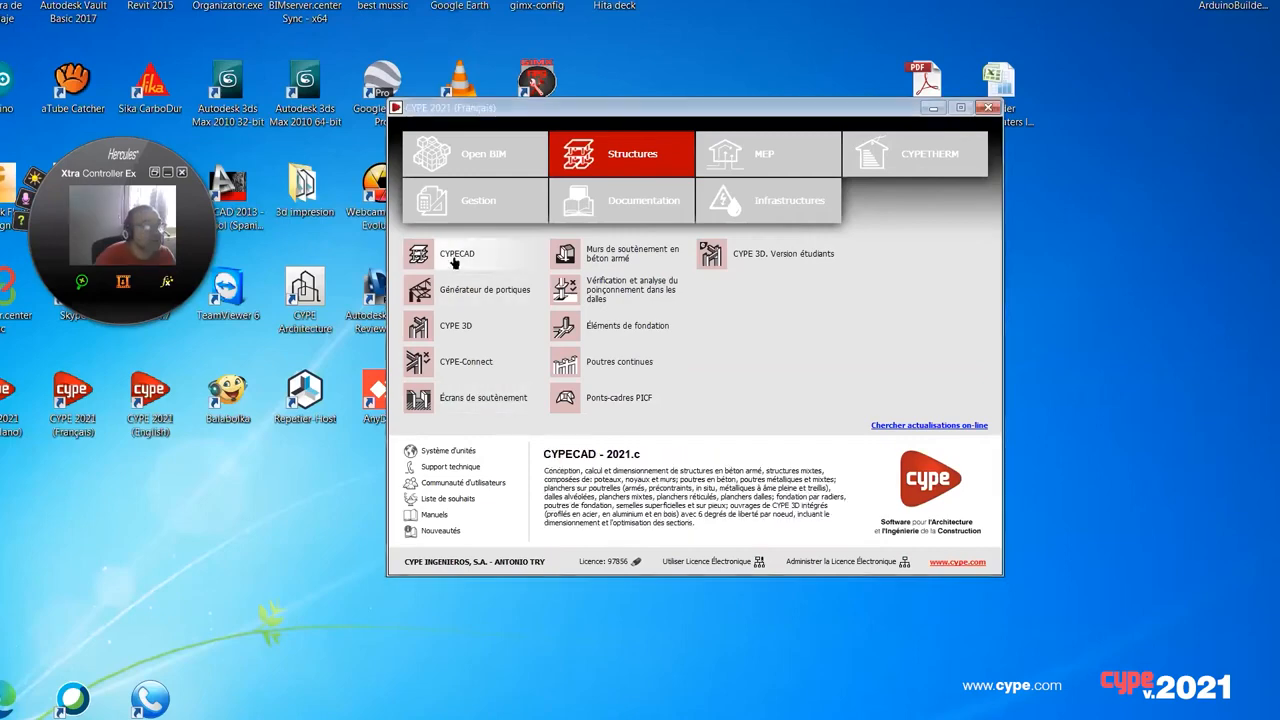
# Step: Relaunch CYPECAD and generate the Charges sur fondations plan at 1/50 scale as a framed DWG from the foundation level
pyautogui.click(453, 262)
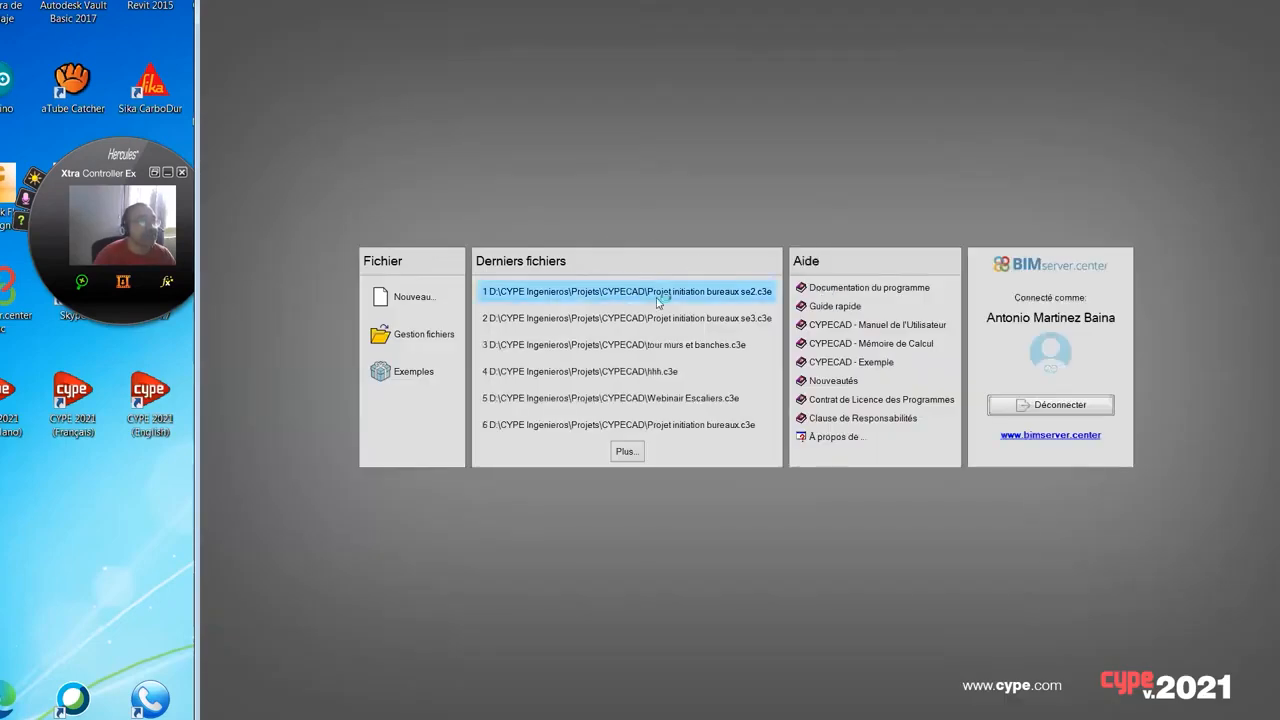
pyautogui.click(658, 294)
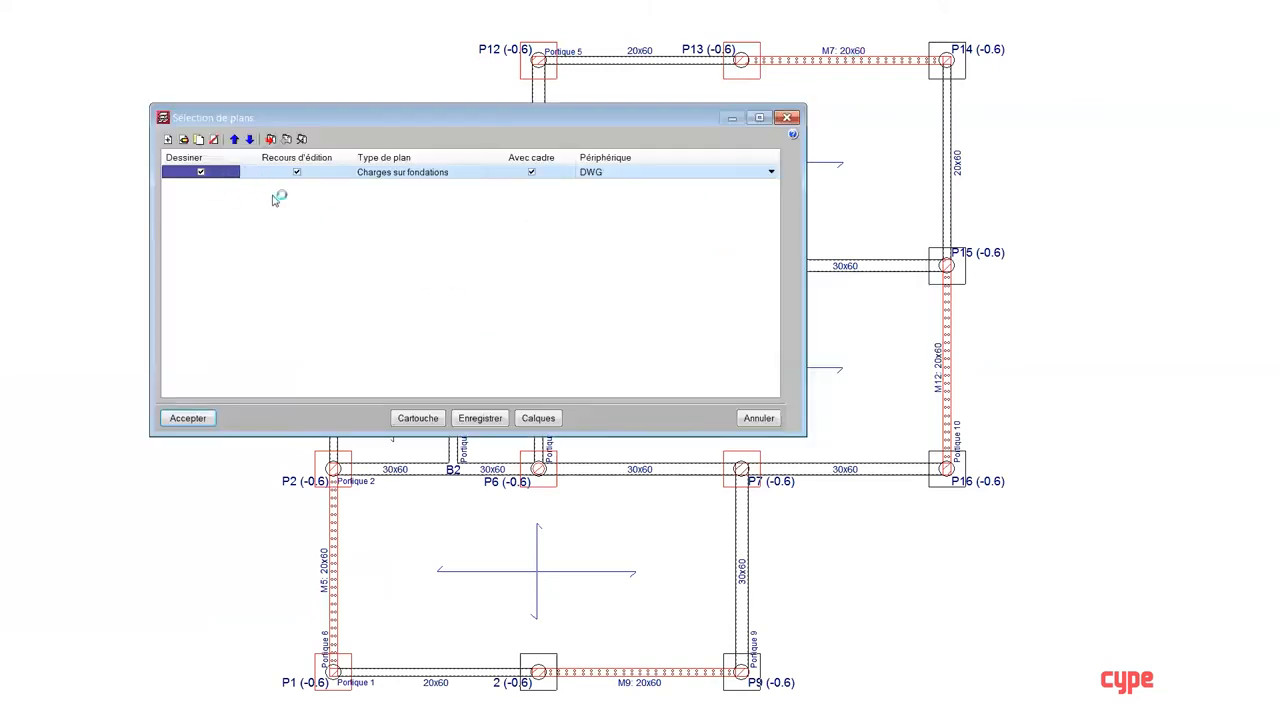
pyautogui.click(185, 141)
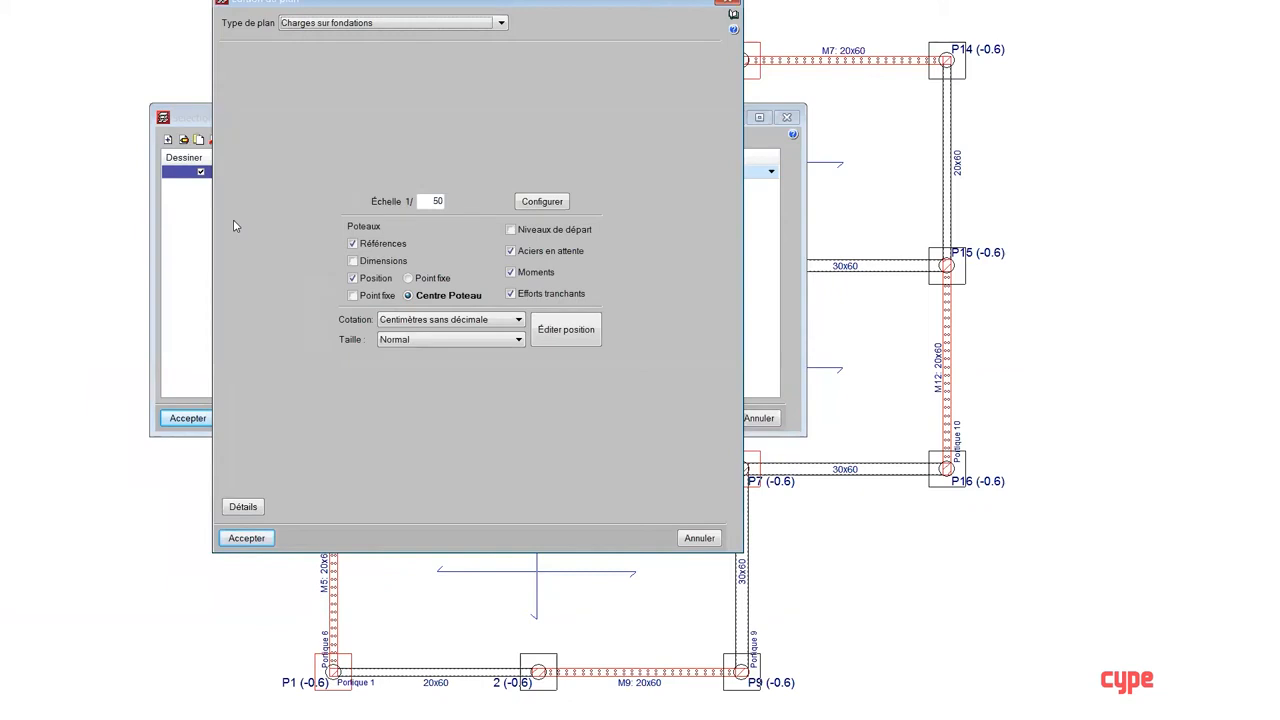
pyautogui.click(246, 538)
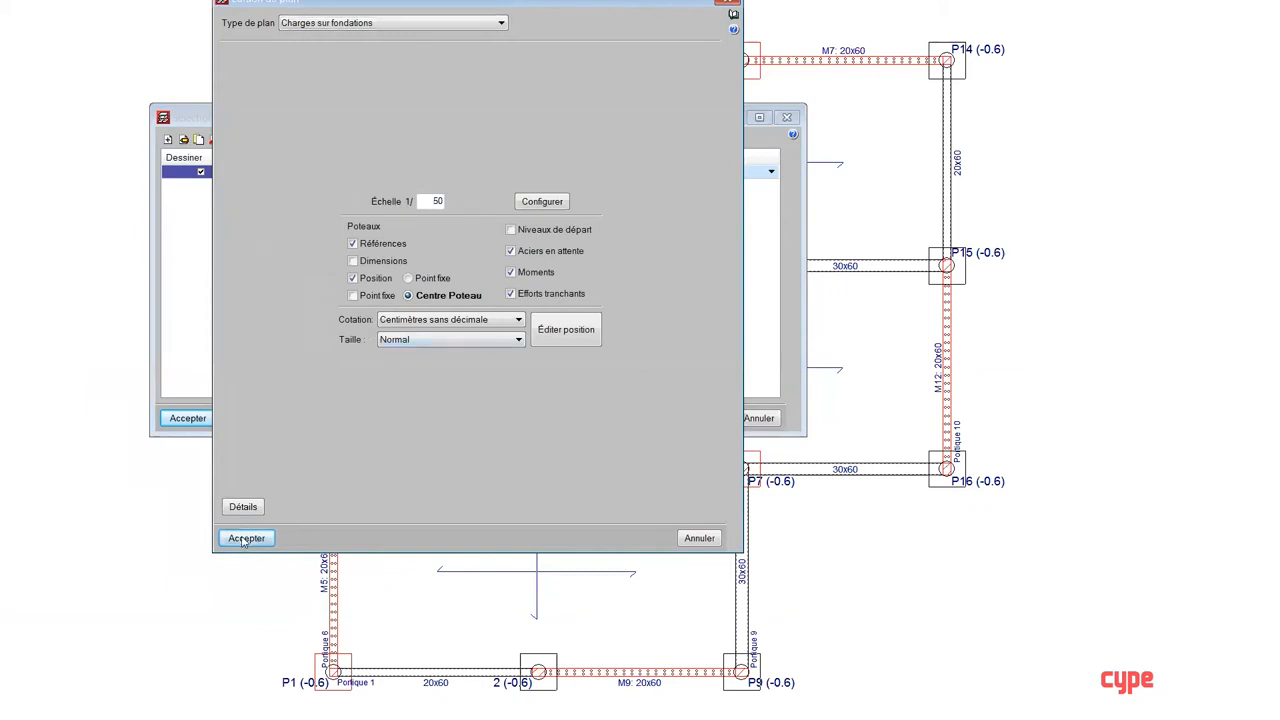
pyautogui.click(200, 420)
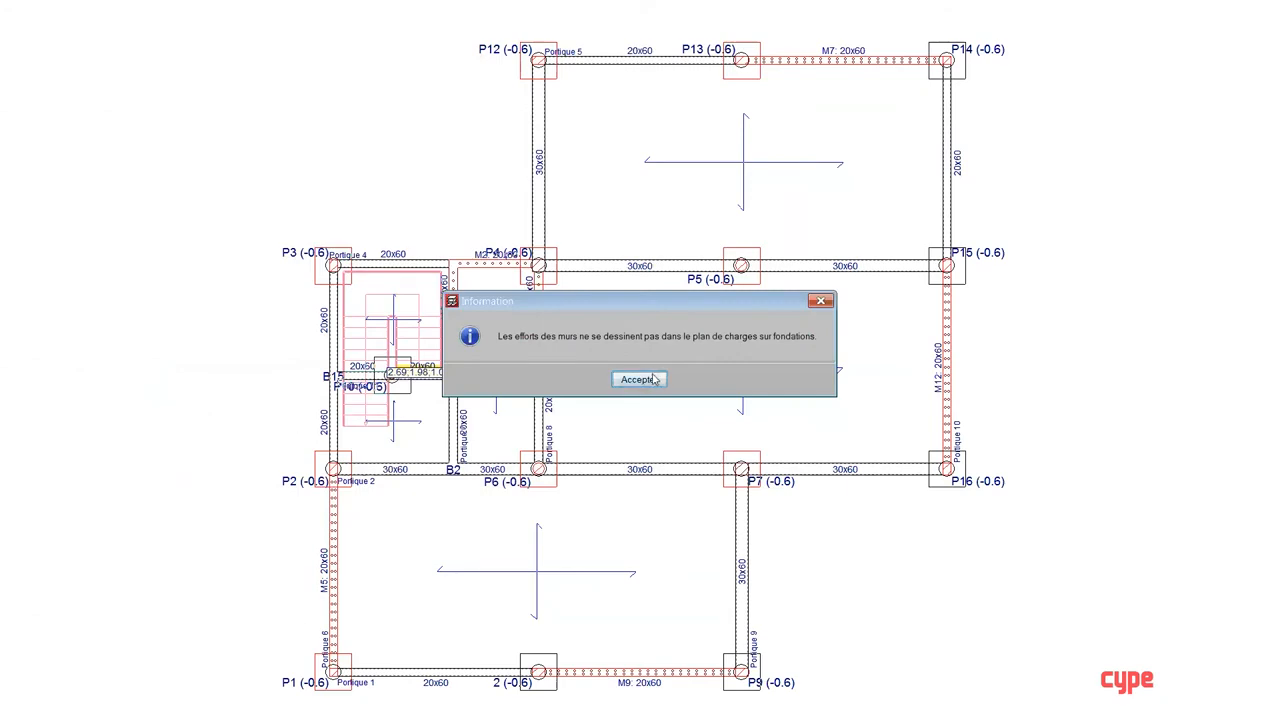
pyautogui.click(638, 379)
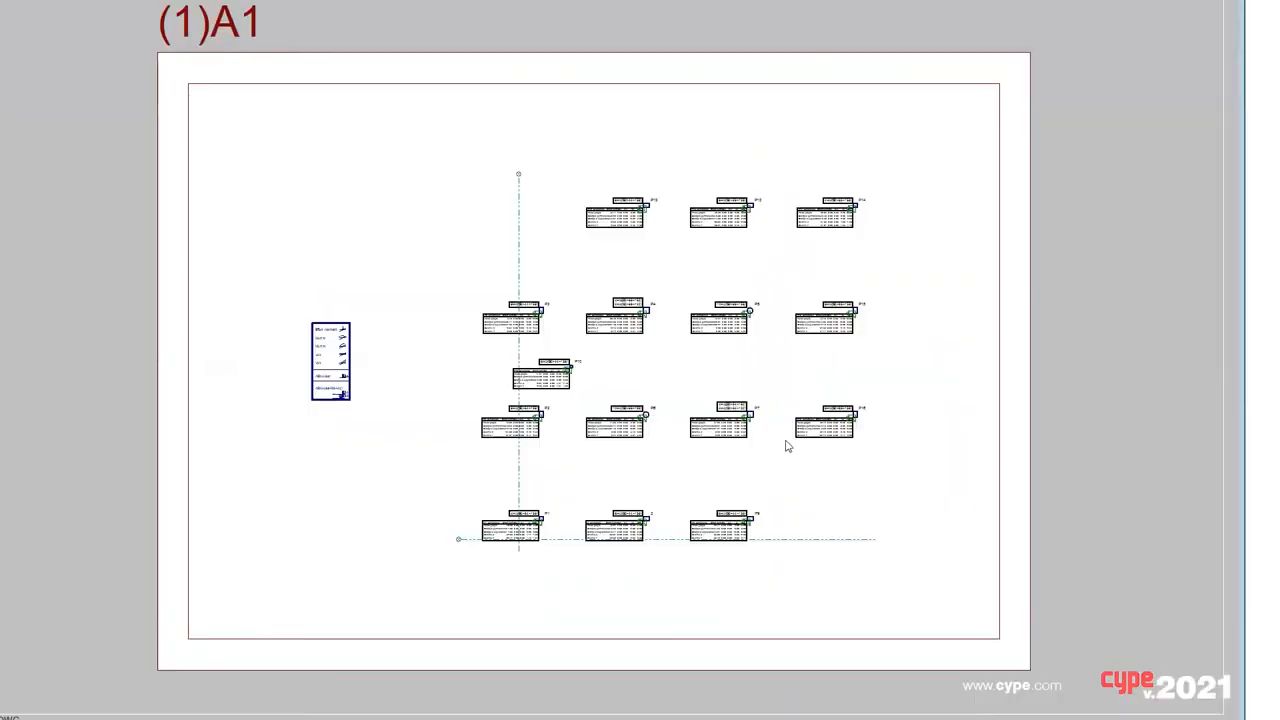
# Step: Examine the column load tables by hypothesis, including Séisme X and Séisme Y at P3, P4 and P6, and leave the plan selection
pyautogui.scroll(2, 787, 422)
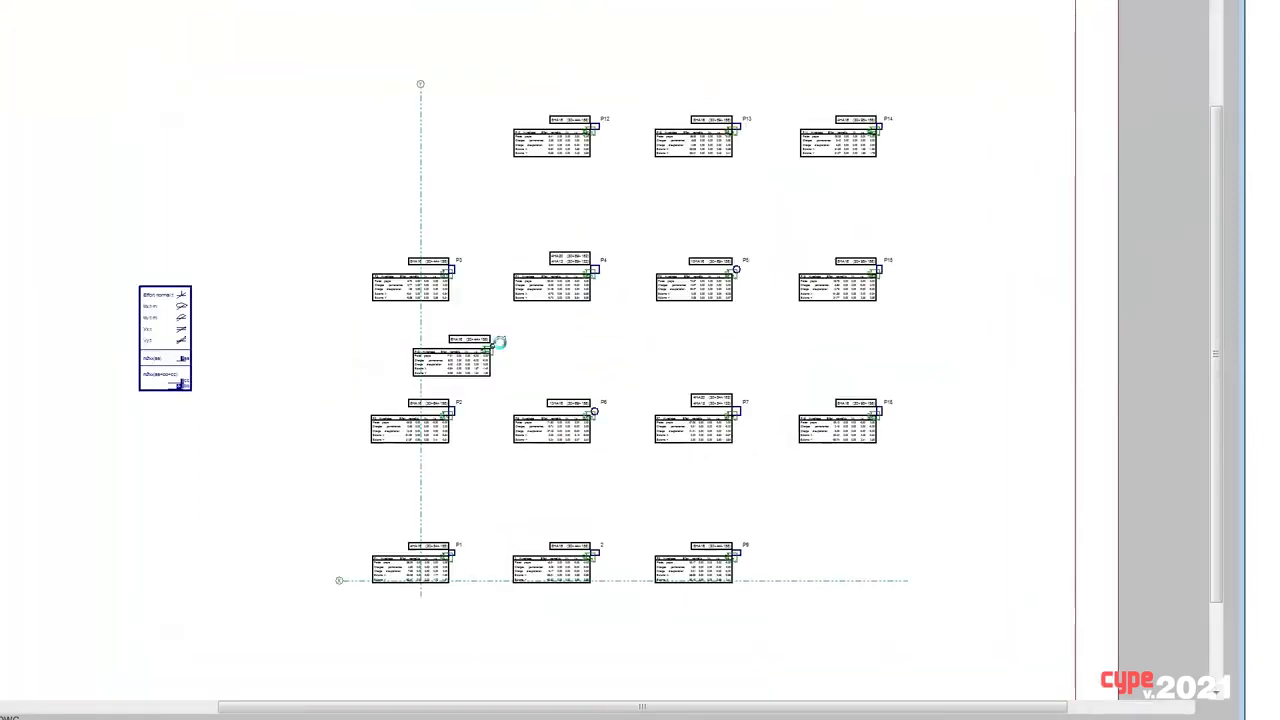
pyautogui.scroll(3, 521, 244)
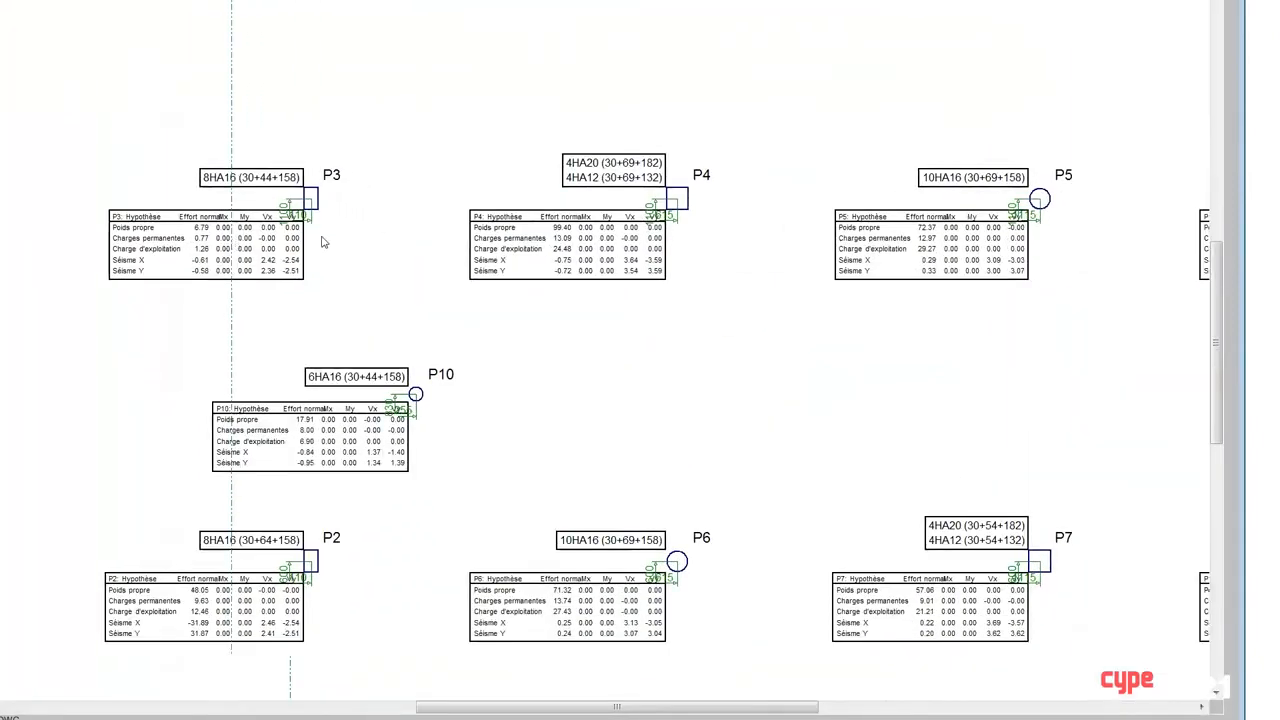
pyautogui.scroll(3, 449, 220)
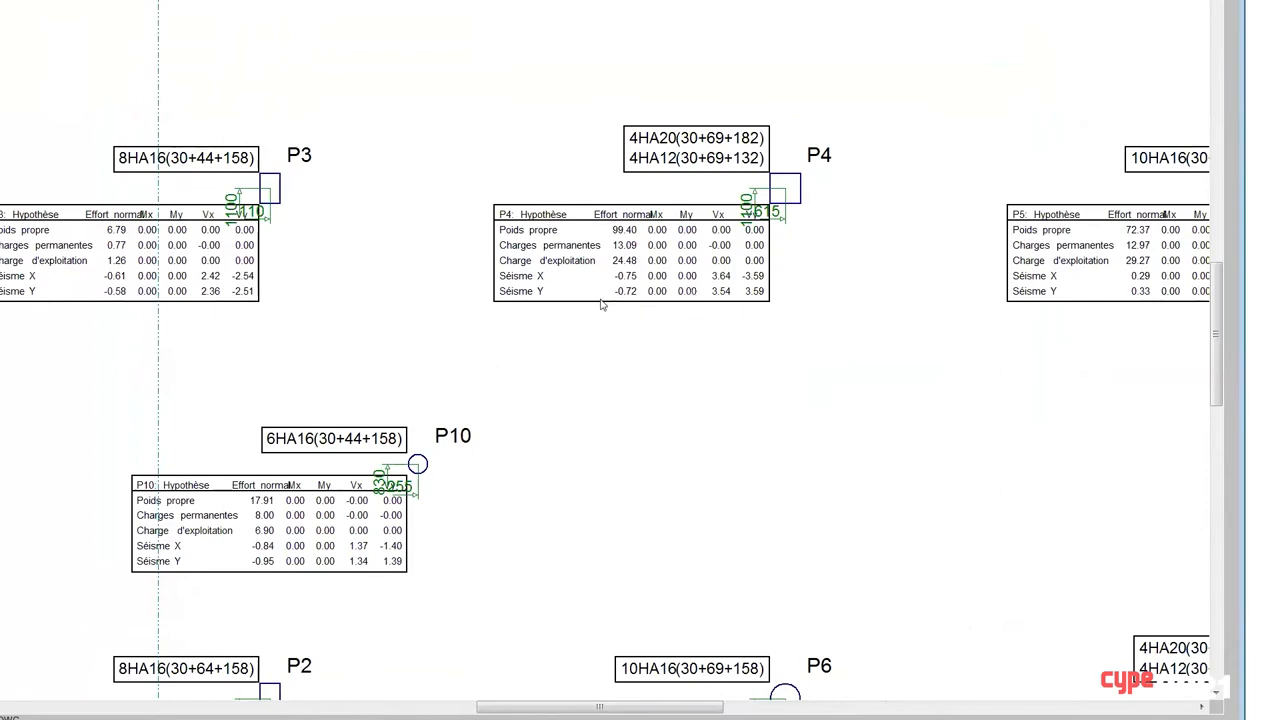
pyautogui.scroll(-5, 601, 305)
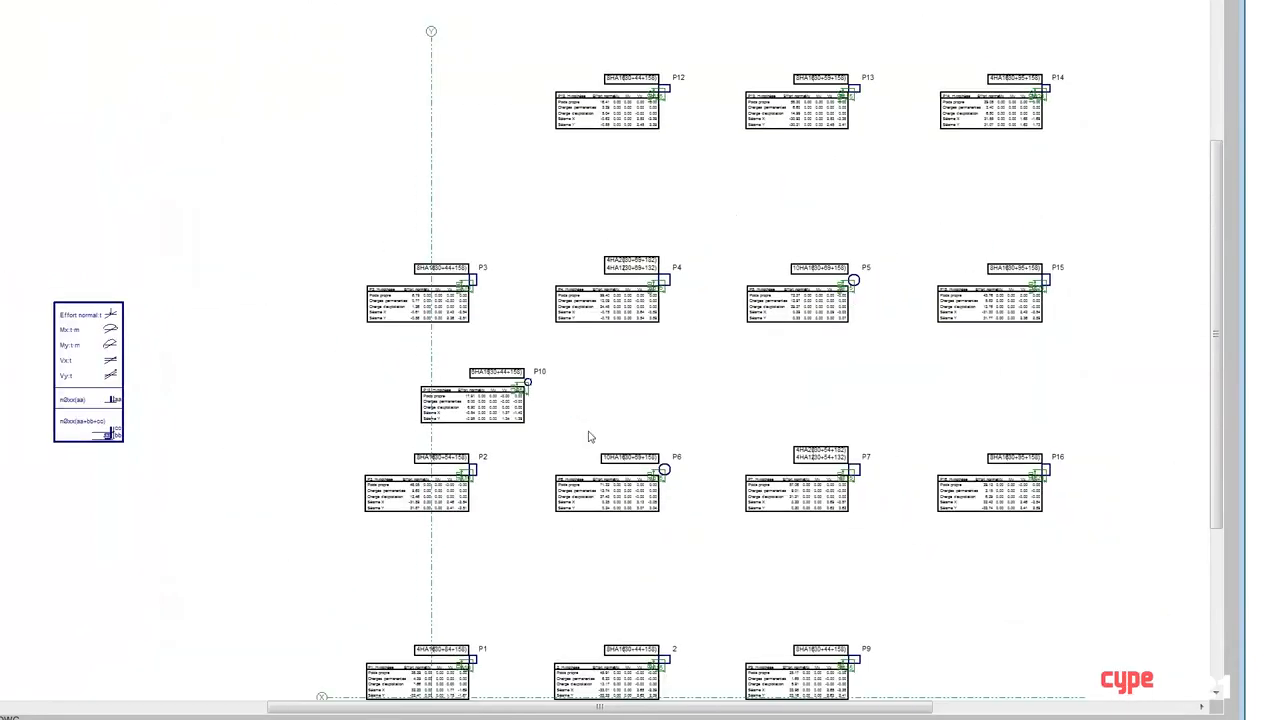
pyautogui.scroll(-1, 590, 437)
pyautogui.scroll(6, 640, 480)
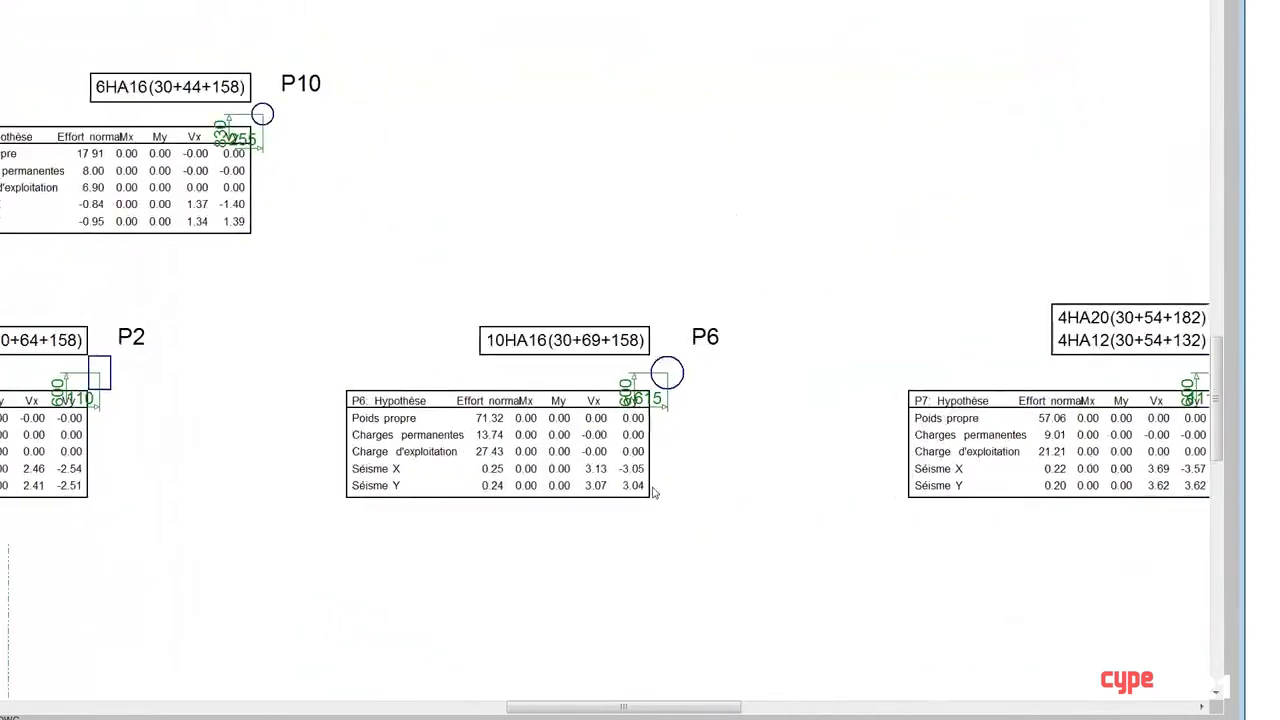
pyautogui.scroll(2, 653, 491)
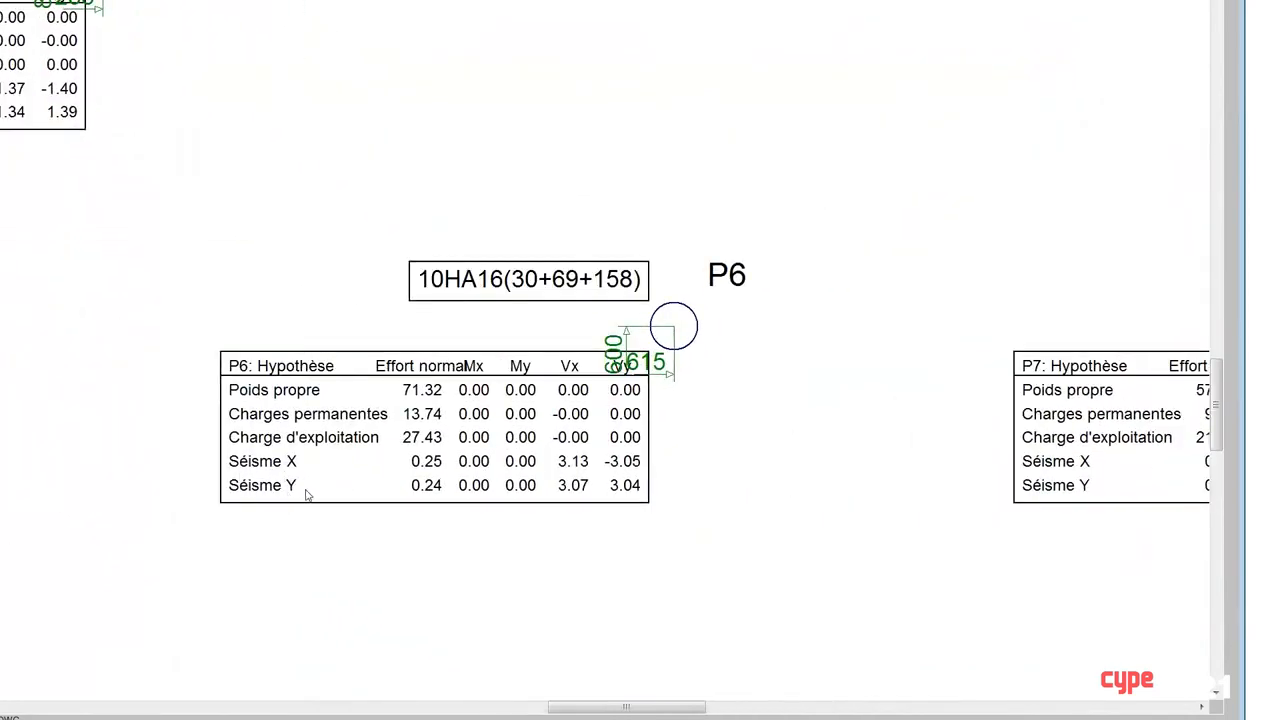
pyautogui.scroll(-5, 570, 523)
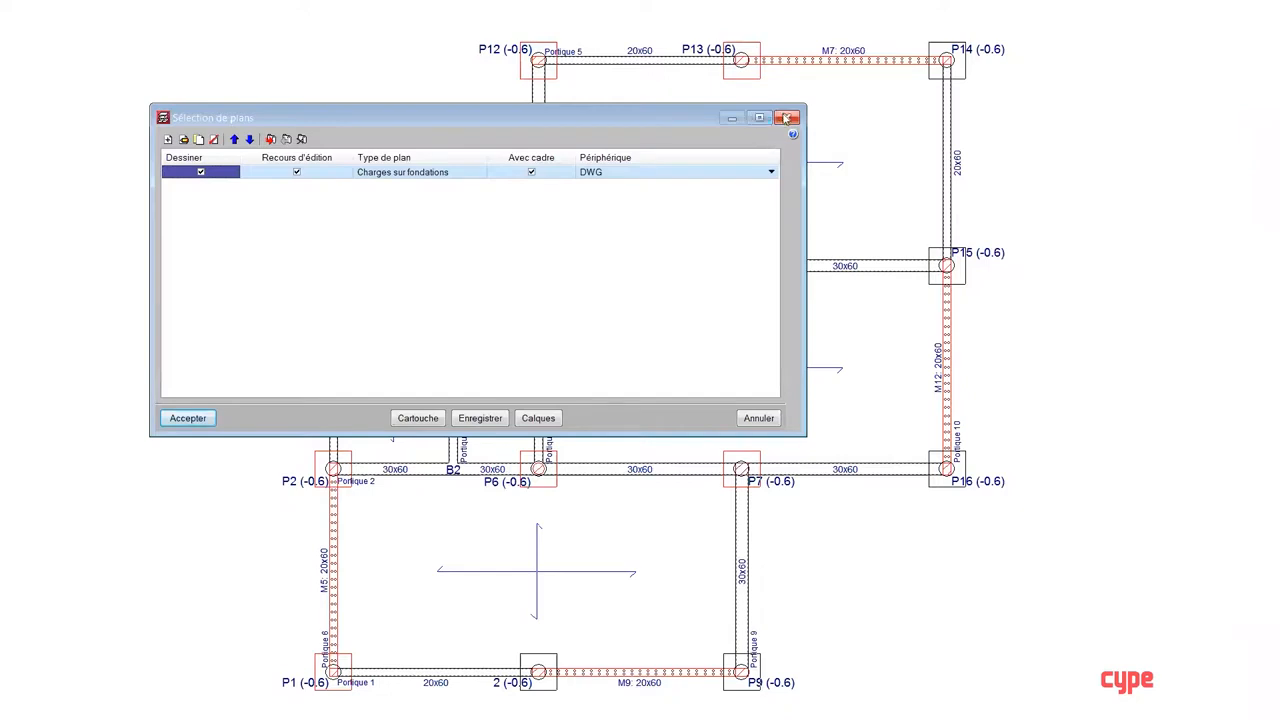
pyautogui.click(788, 119)
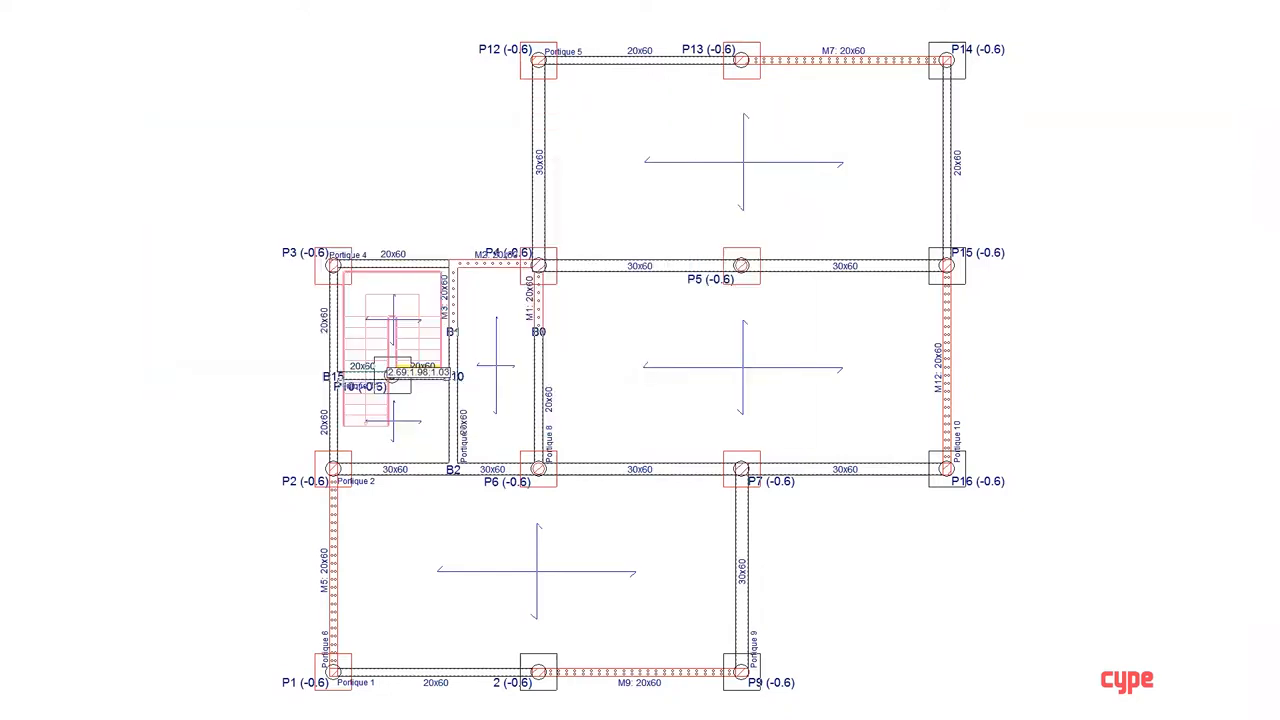
# Step: Generate the Distorsions des poteaux, des noyaux et des murs report and widen its preview window
pyautogui.click(879, 79)
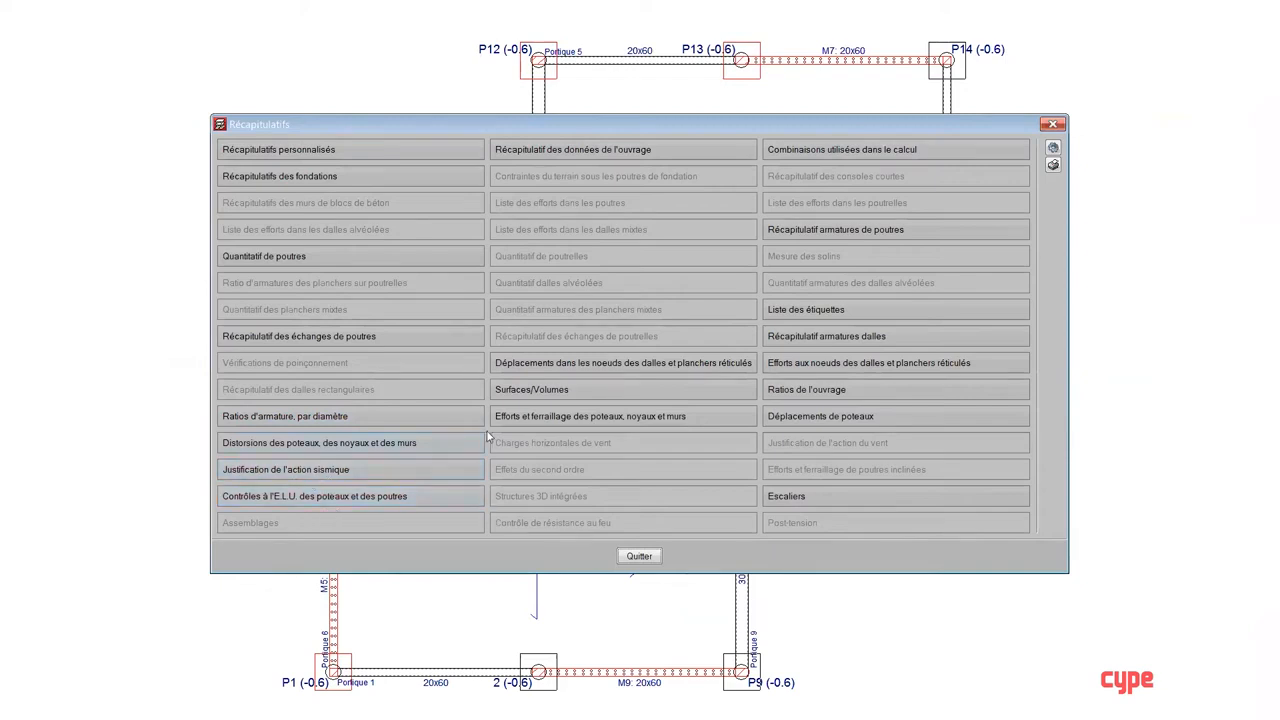
pyautogui.click(383, 445)
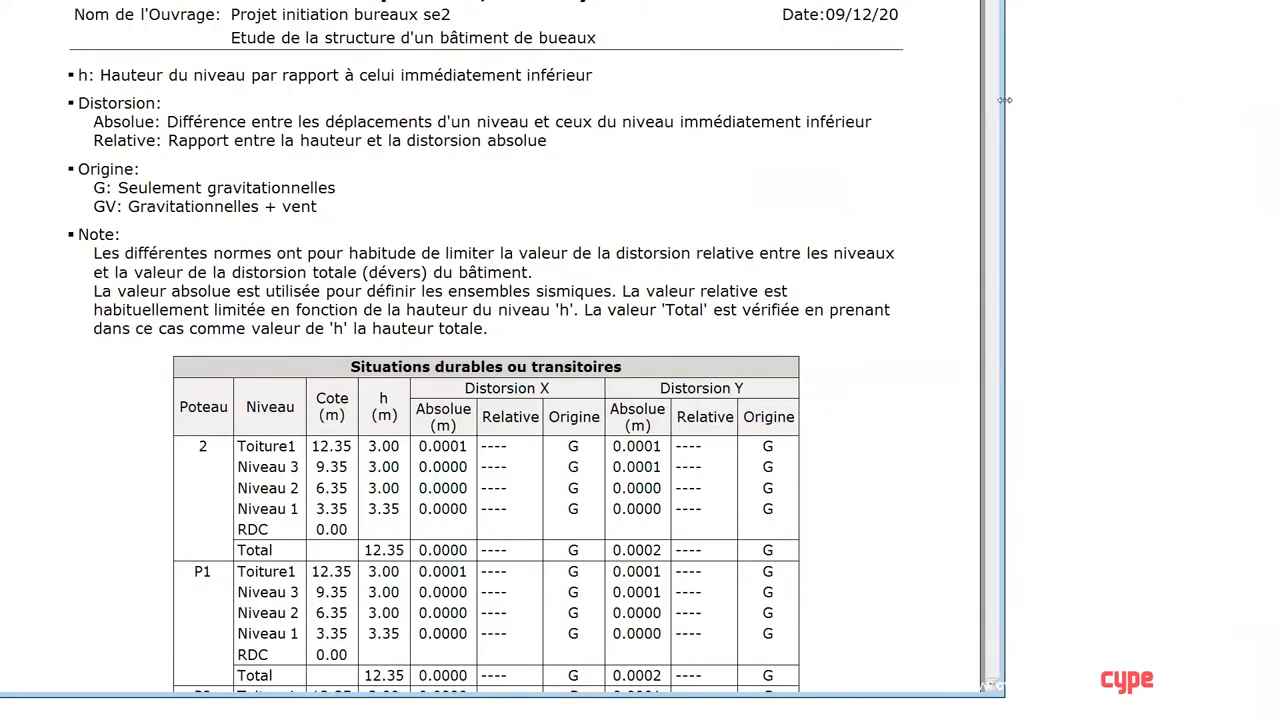
pyautogui.moveTo(1004, 100); pyautogui.dragTo(1044, 190)
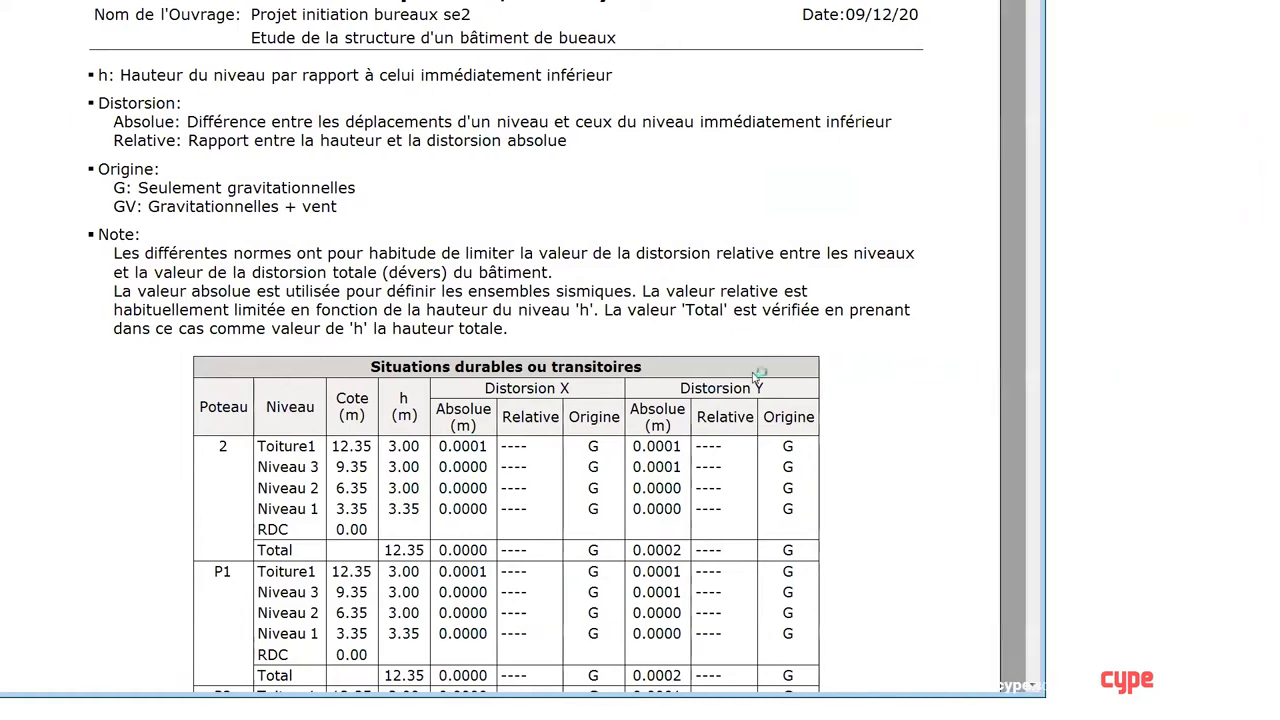
# Step: Examine the X and Y distortions per column and level in the Situations durables ou transitoires table, and leave the reports
pyautogui.scroll(-3, 614, 484)
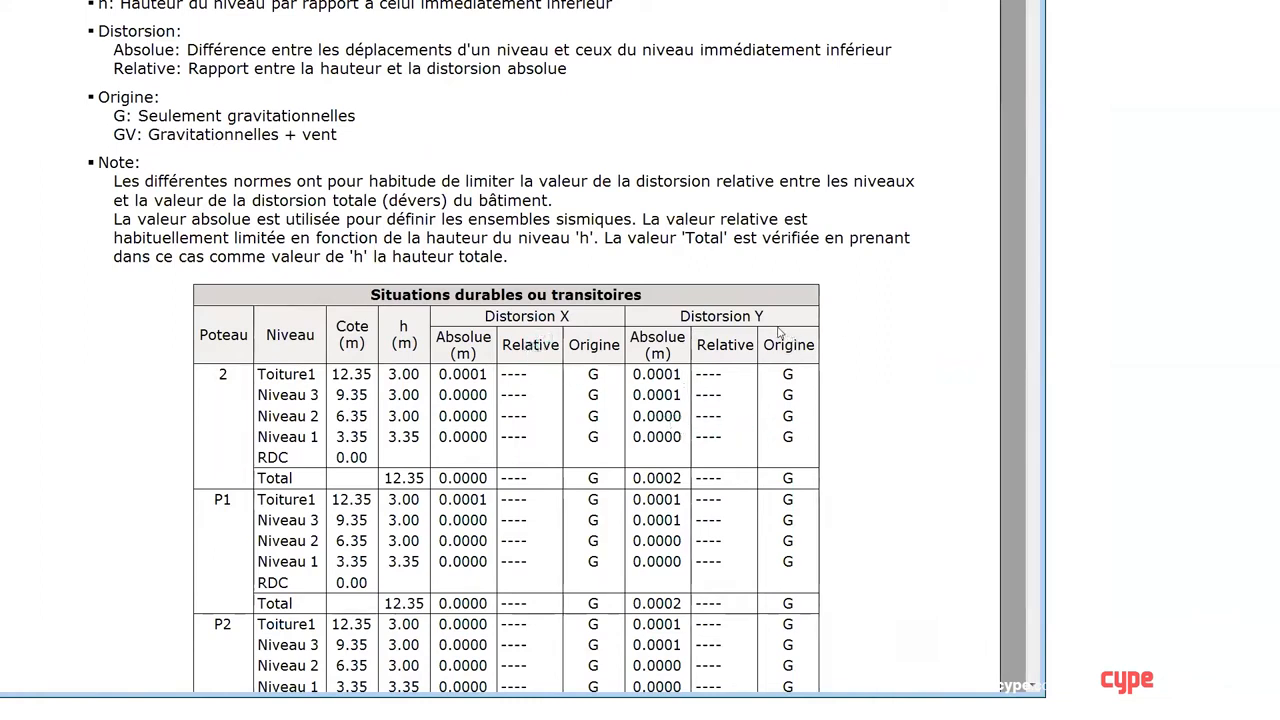
pyautogui.scroll(-1, 737, 437)
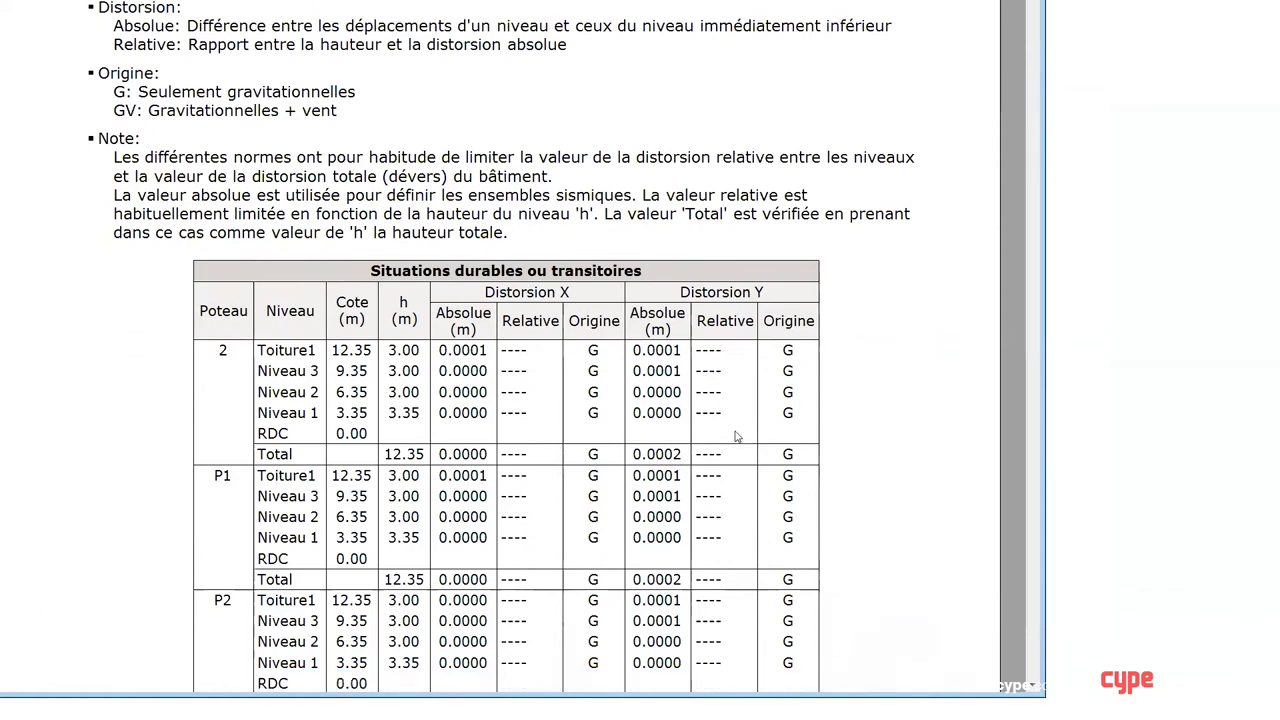
pyautogui.scroll(-3, 737, 437)
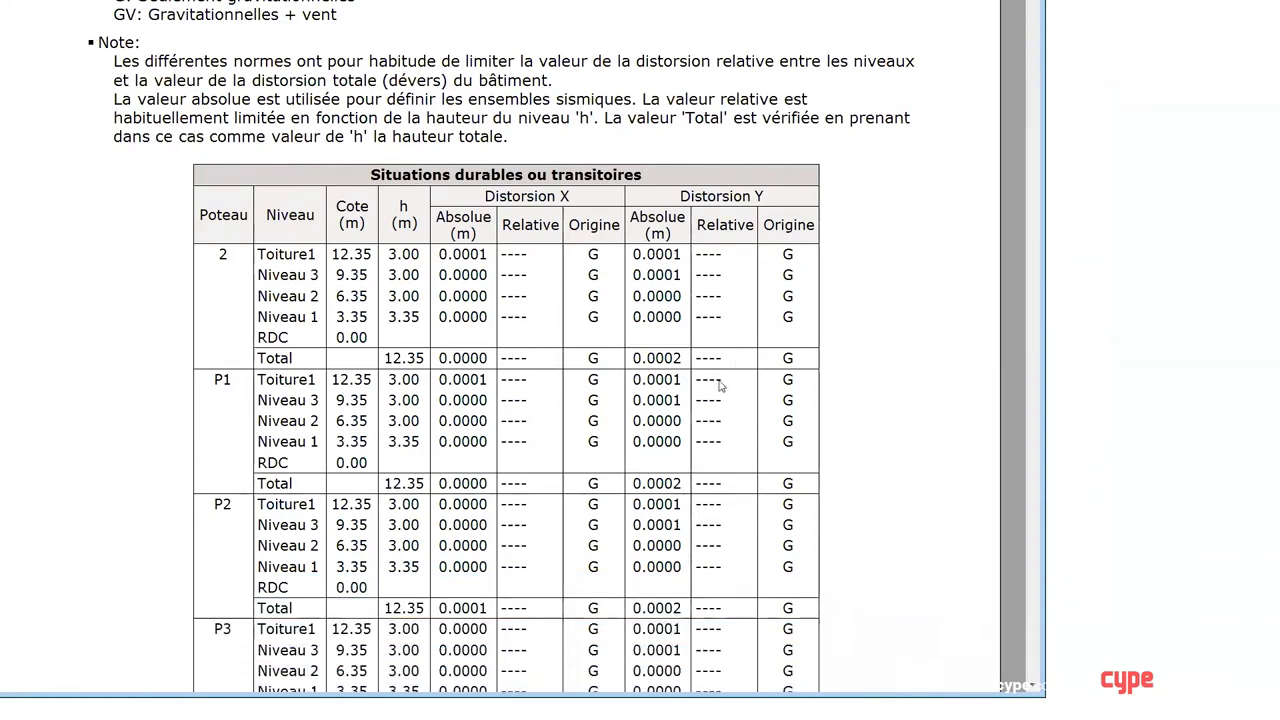
pyautogui.scroll(-4, 699, 356)
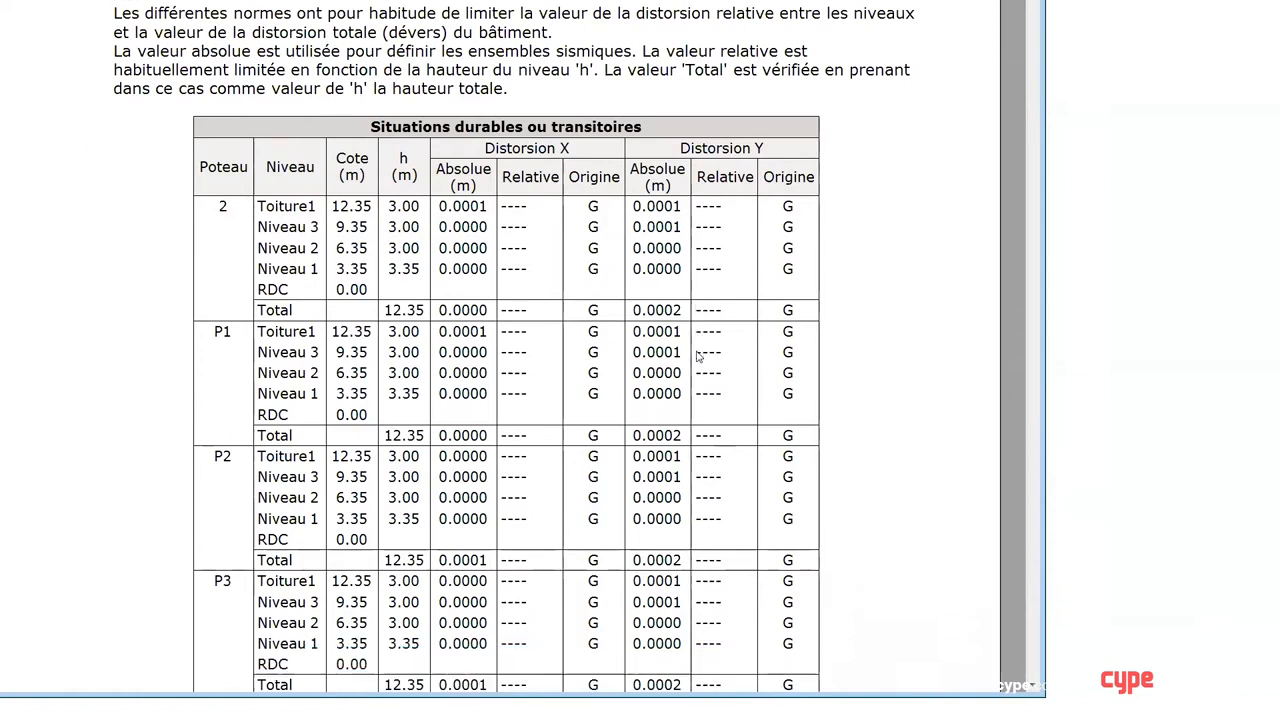
pyautogui.scroll(-4, 699, 356)
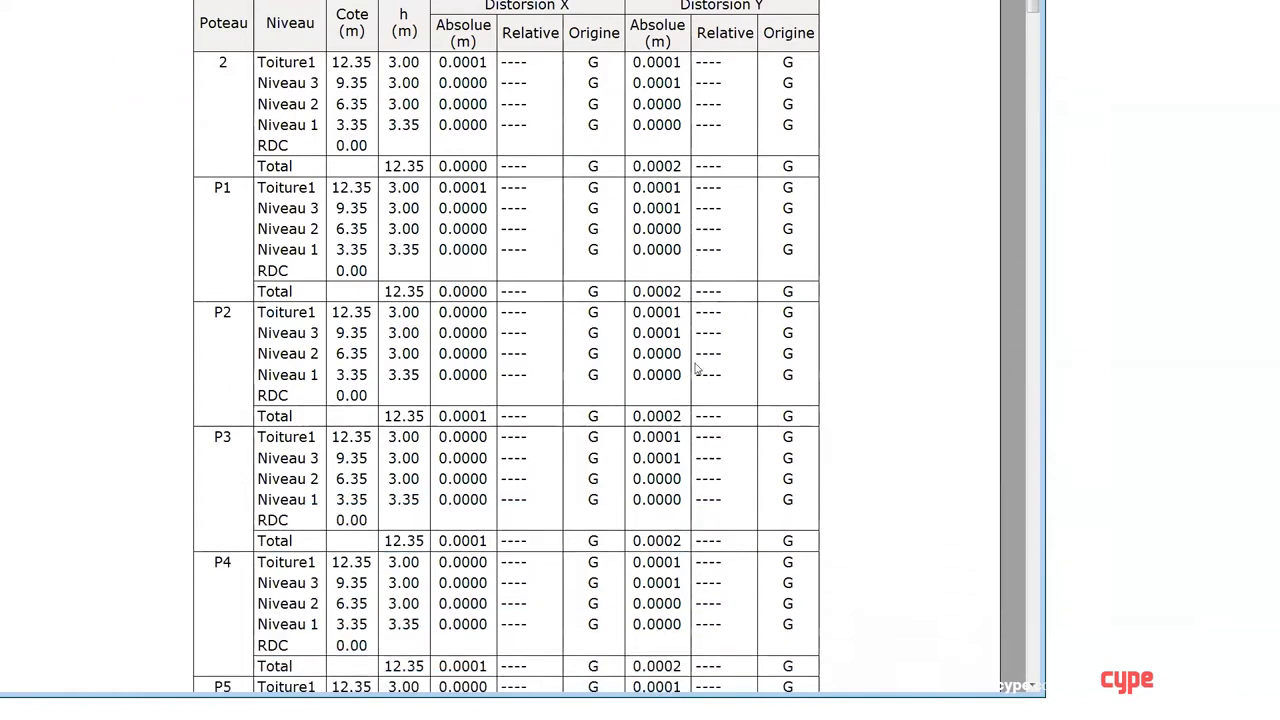
pyautogui.scroll(-10, 697, 370)
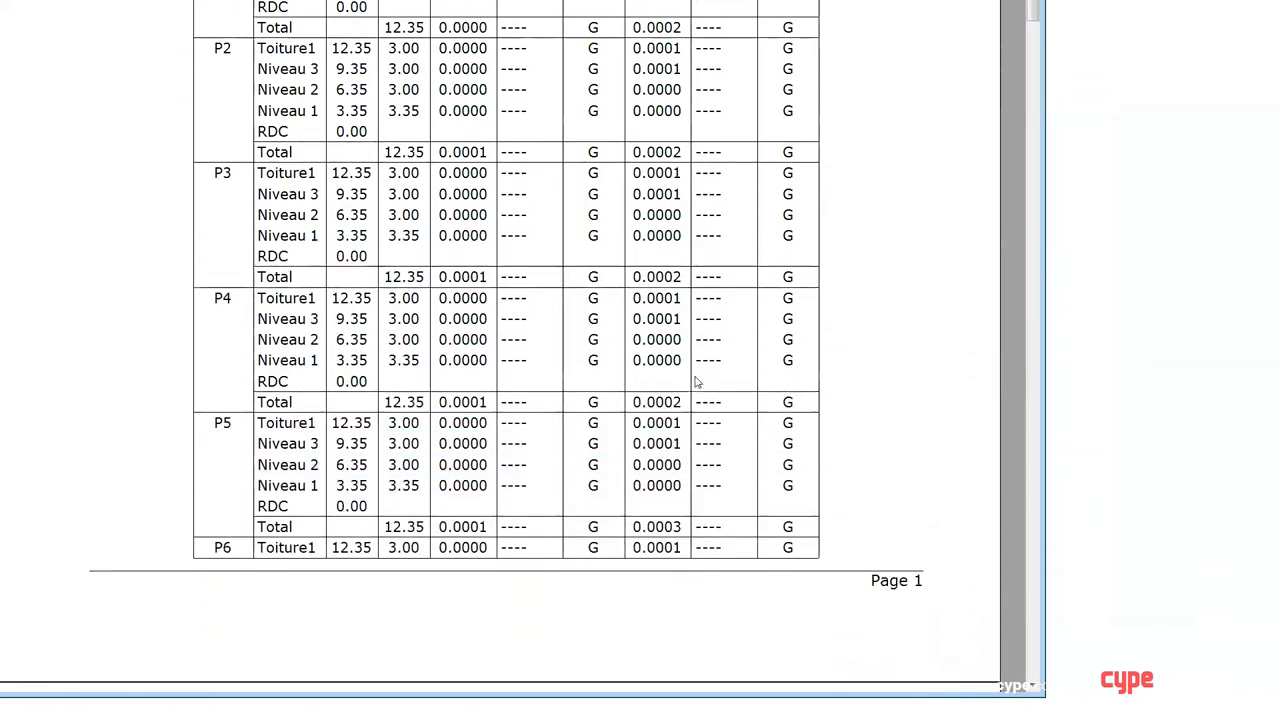
pyautogui.scroll(-2, 697, 381)
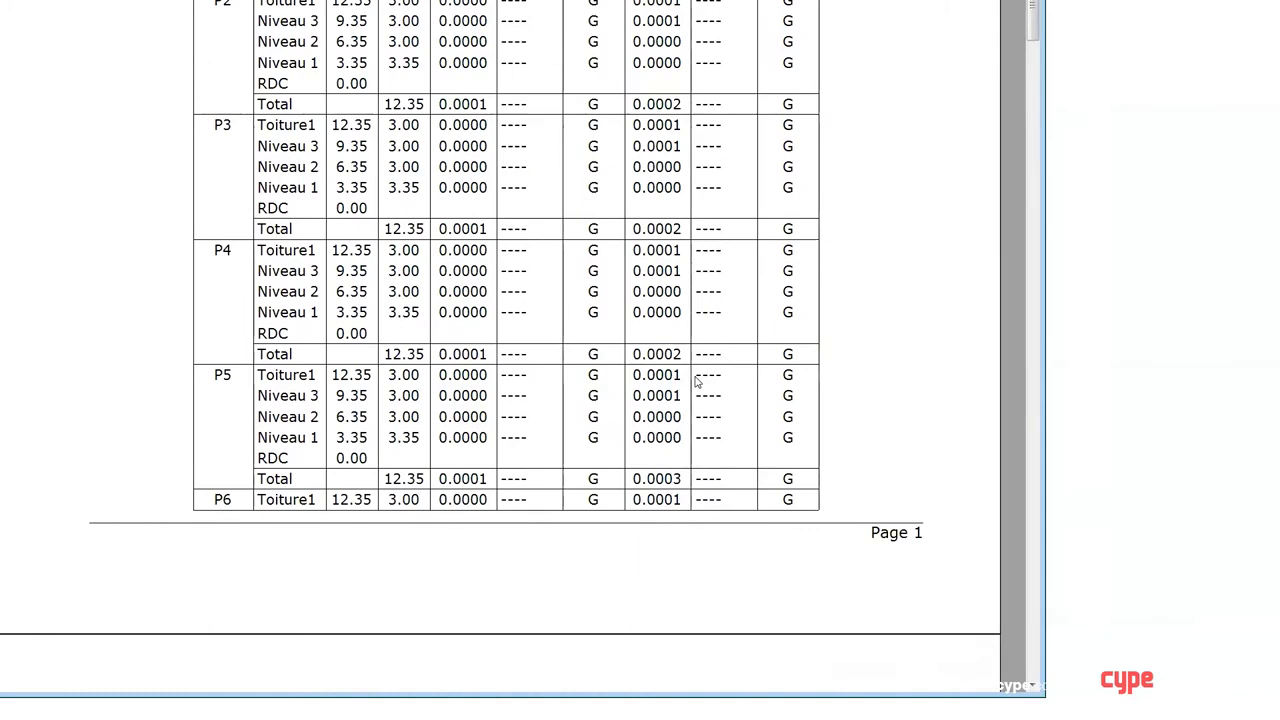
pyautogui.scroll(-4, 731, 243)
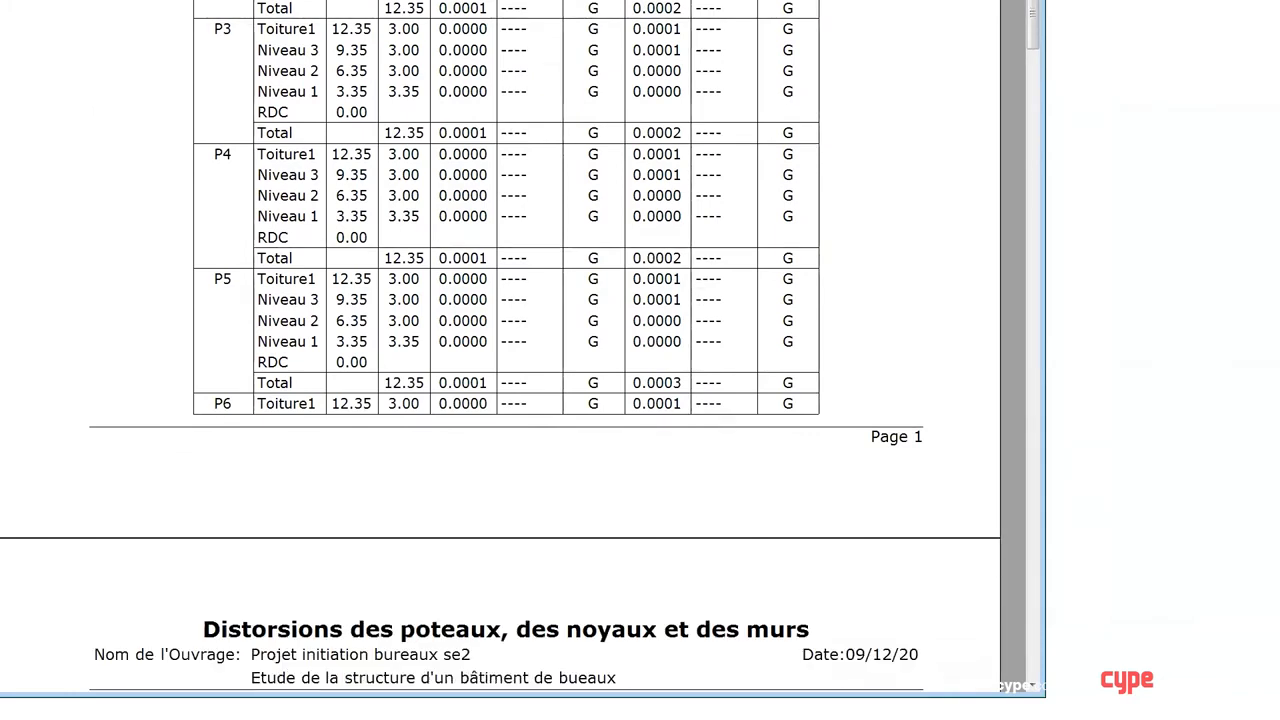
pyautogui.press('Escape')
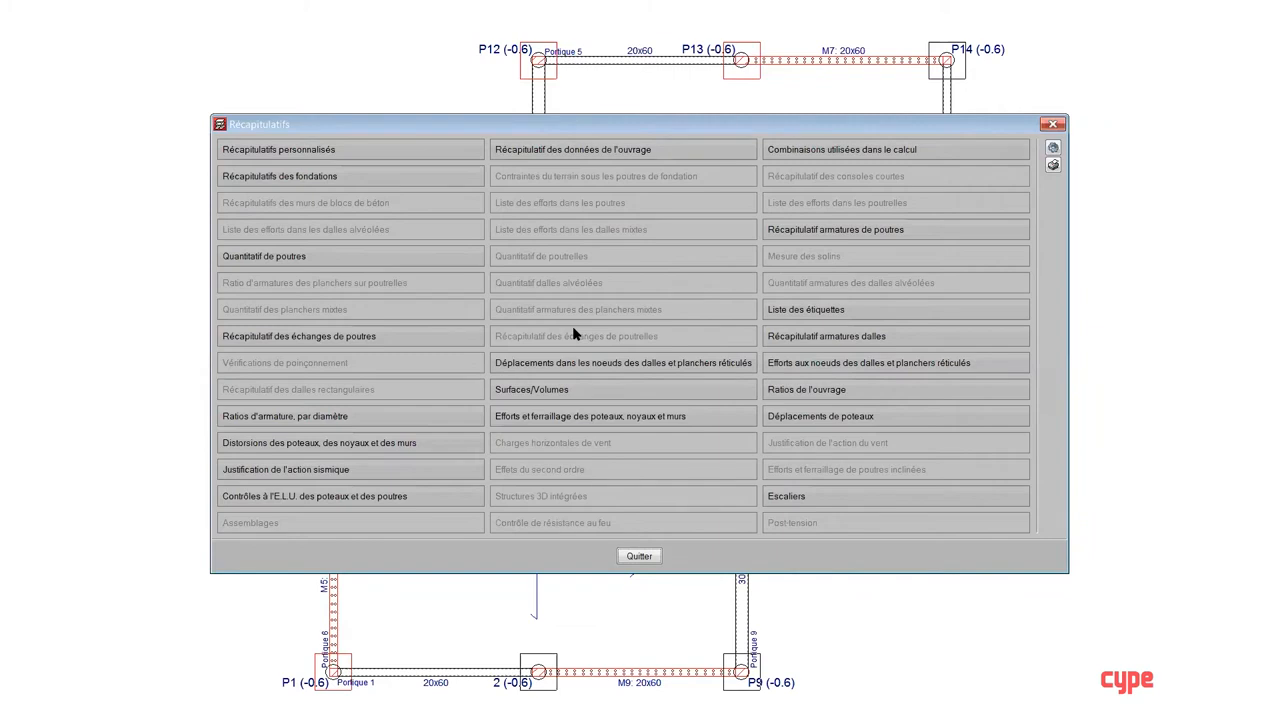
pyautogui.click(1055, 124)
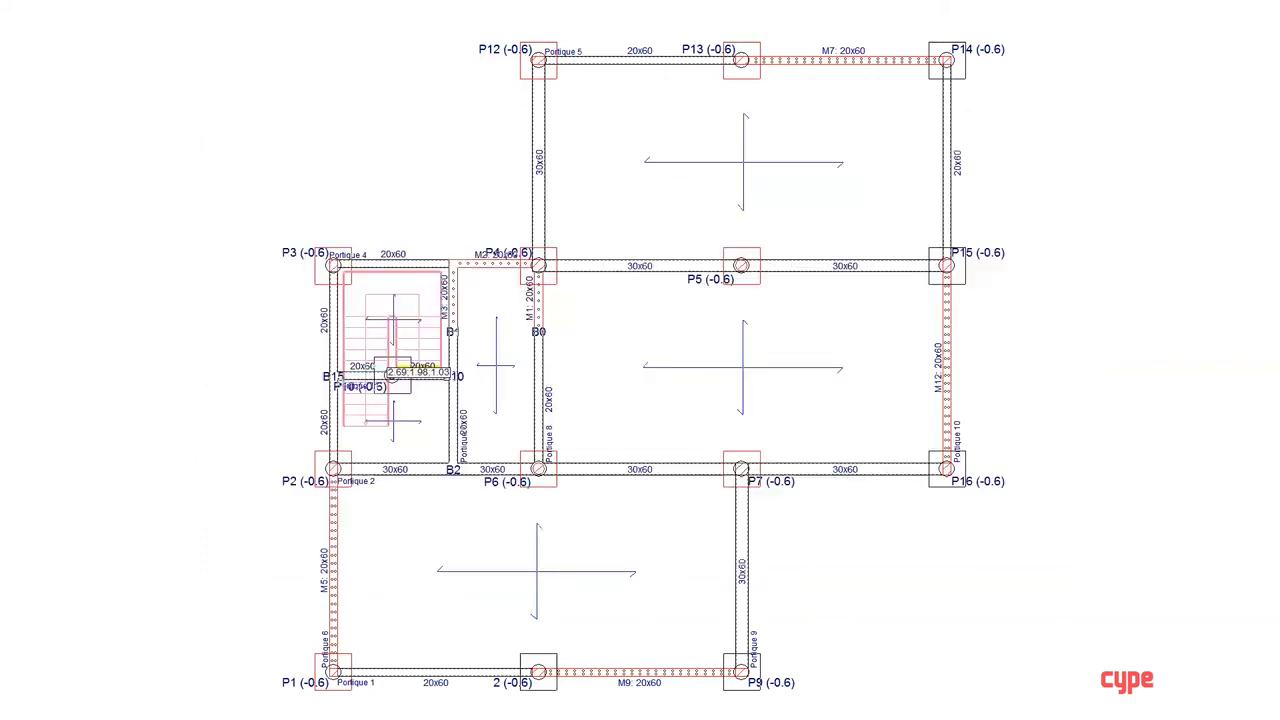
# Step: Review the Eurocode 8 (France) seismic action settings in the project's general data, including the second-order effects option, and close them
pyautogui.click(20, 1)
pyautogui.click(60, 1)
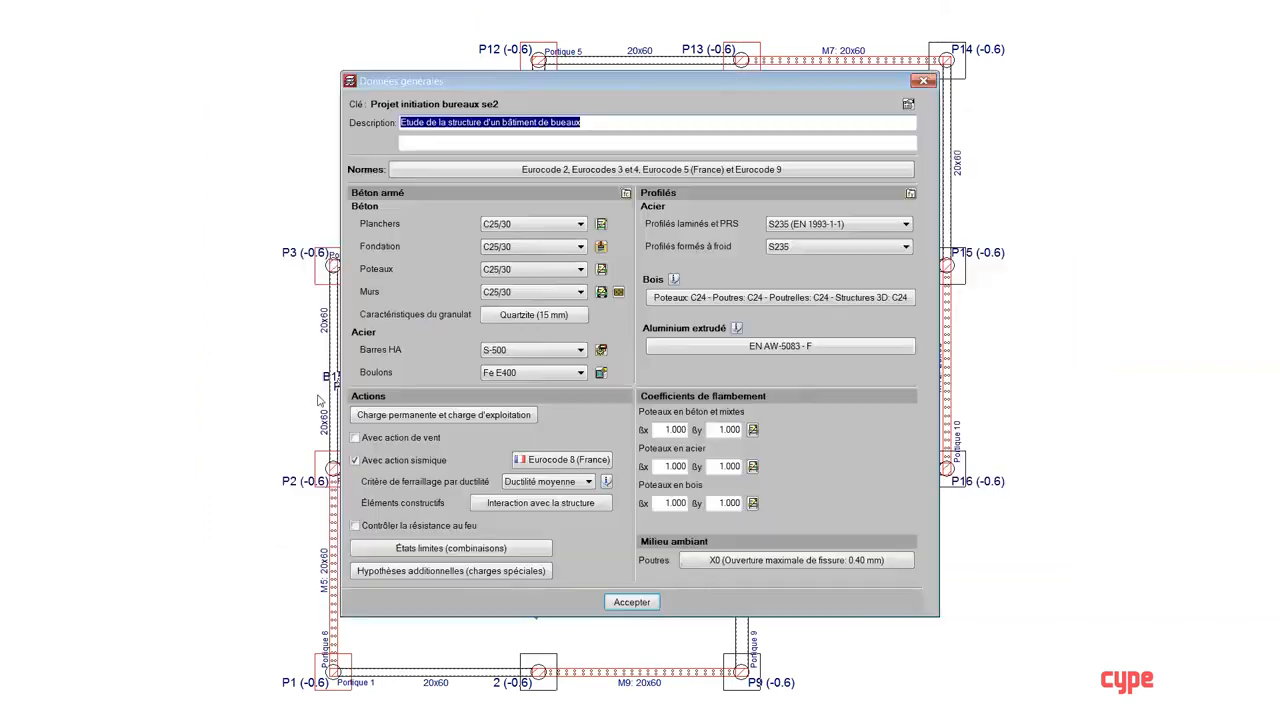
pyautogui.click(586, 459)
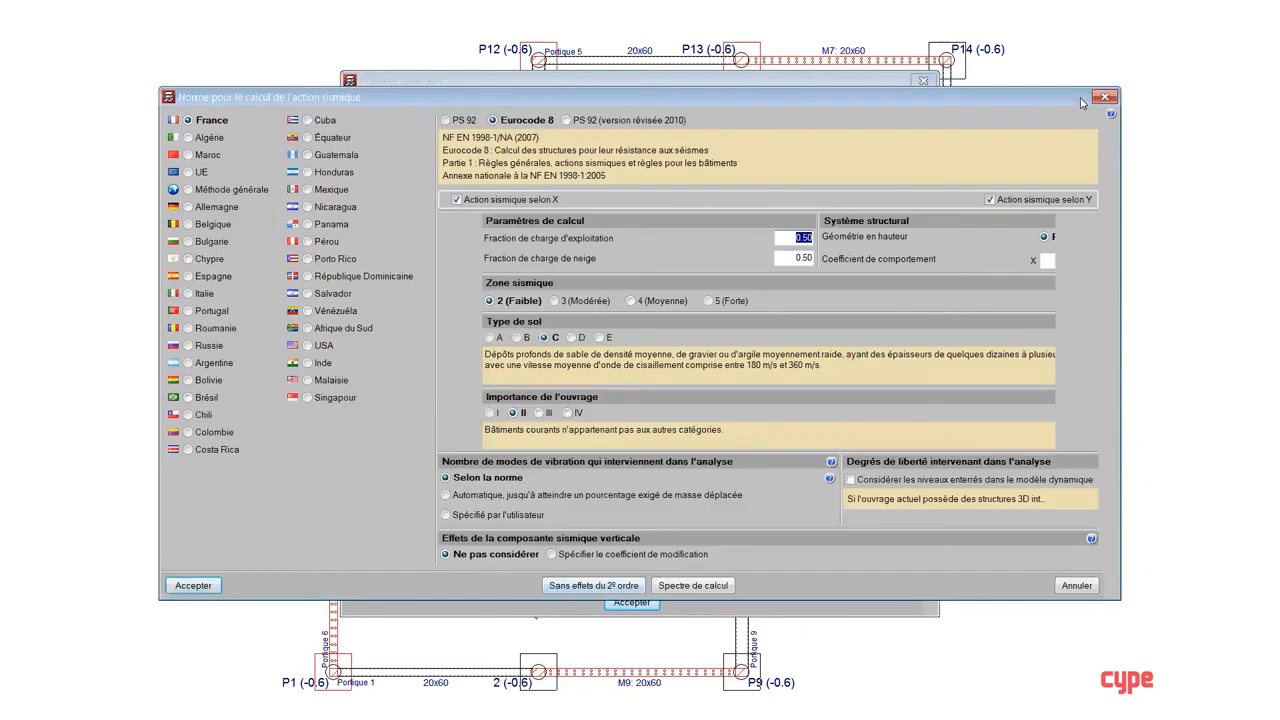
pyautogui.click(1104, 97)
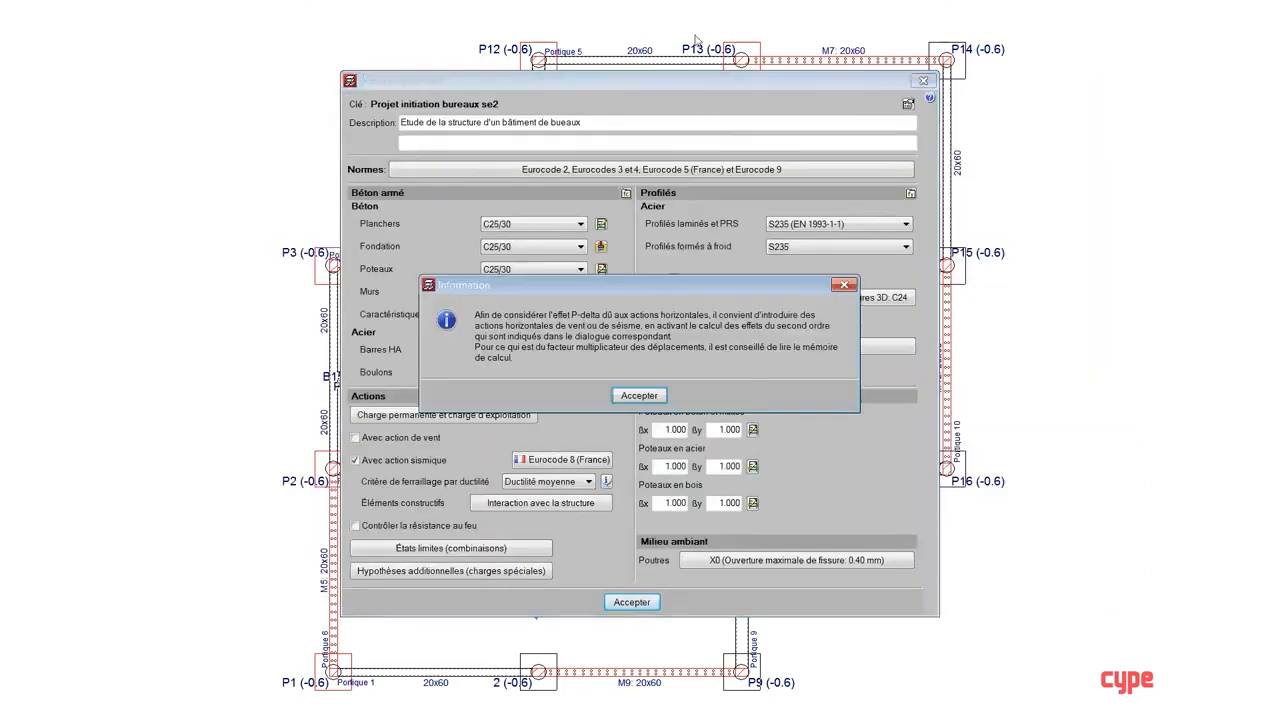
pyautogui.click(618, 395)
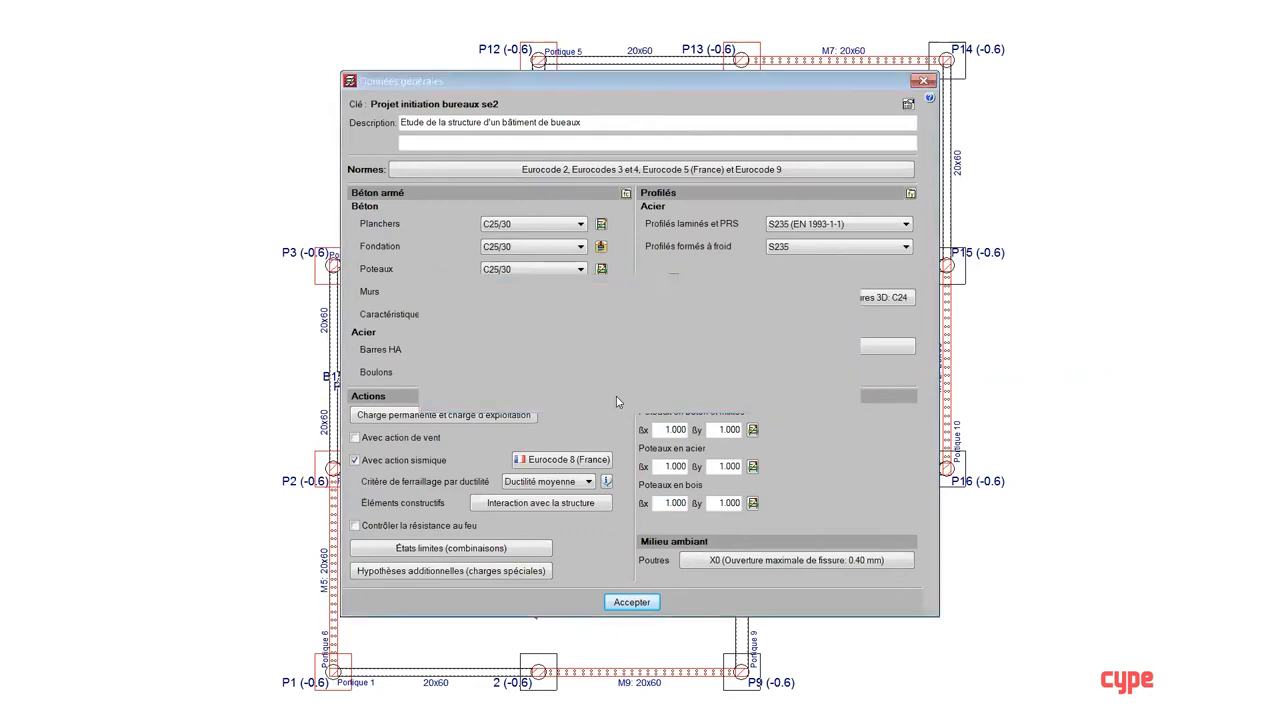
pyautogui.click(630, 386)
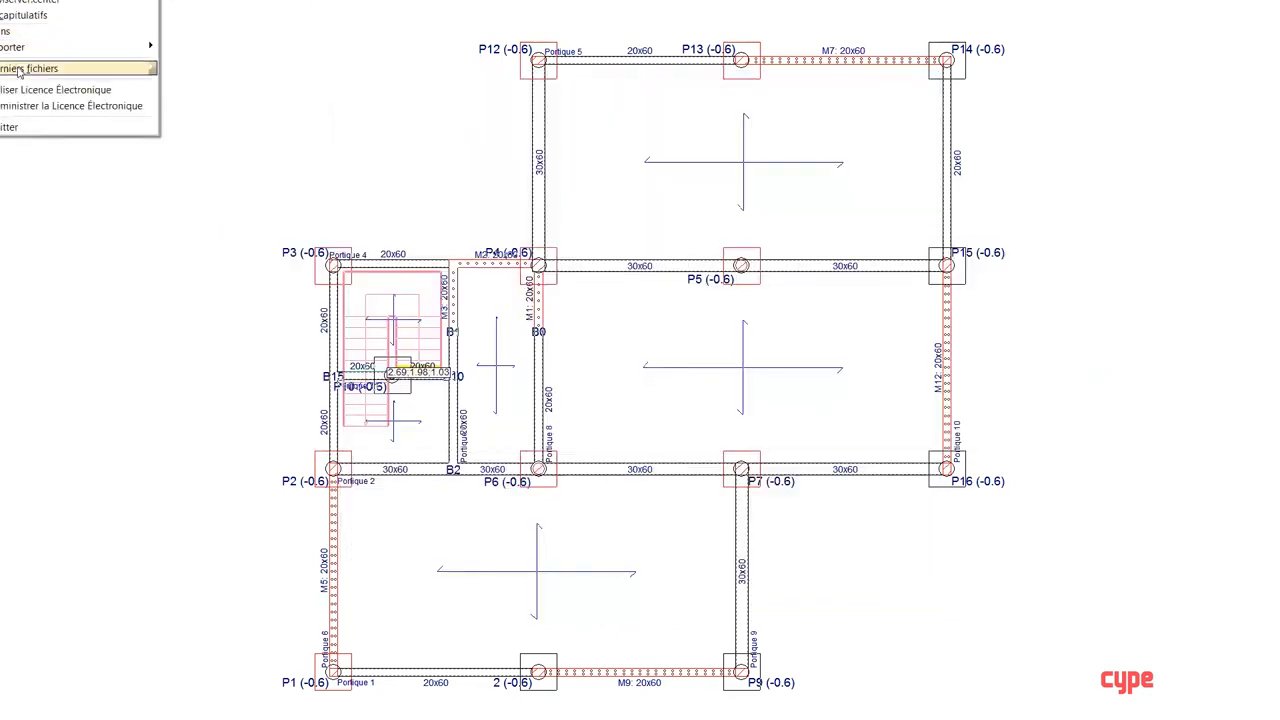
# Step: Open the recent project Projet initiation bureaux se3 and close its calculation error report
pyautogui.moveTo(40, 68)
pyautogui.click(476, 86)
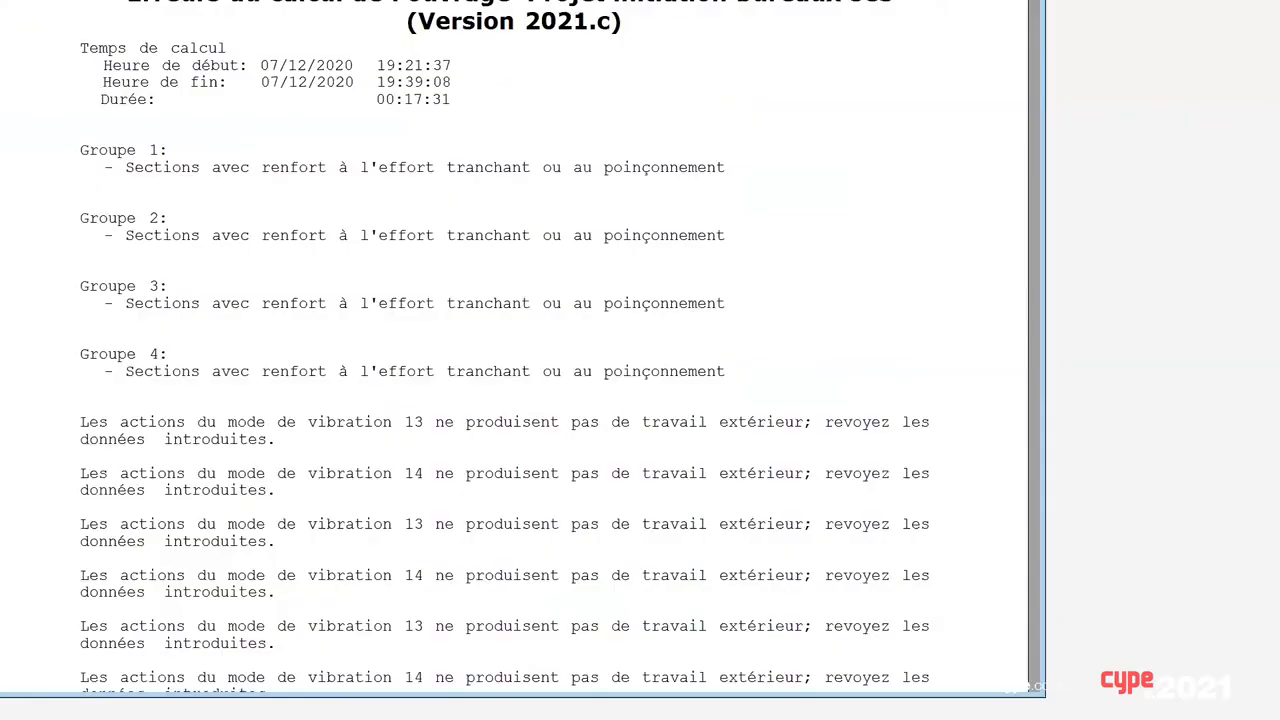
pyautogui.click(1030, 3)
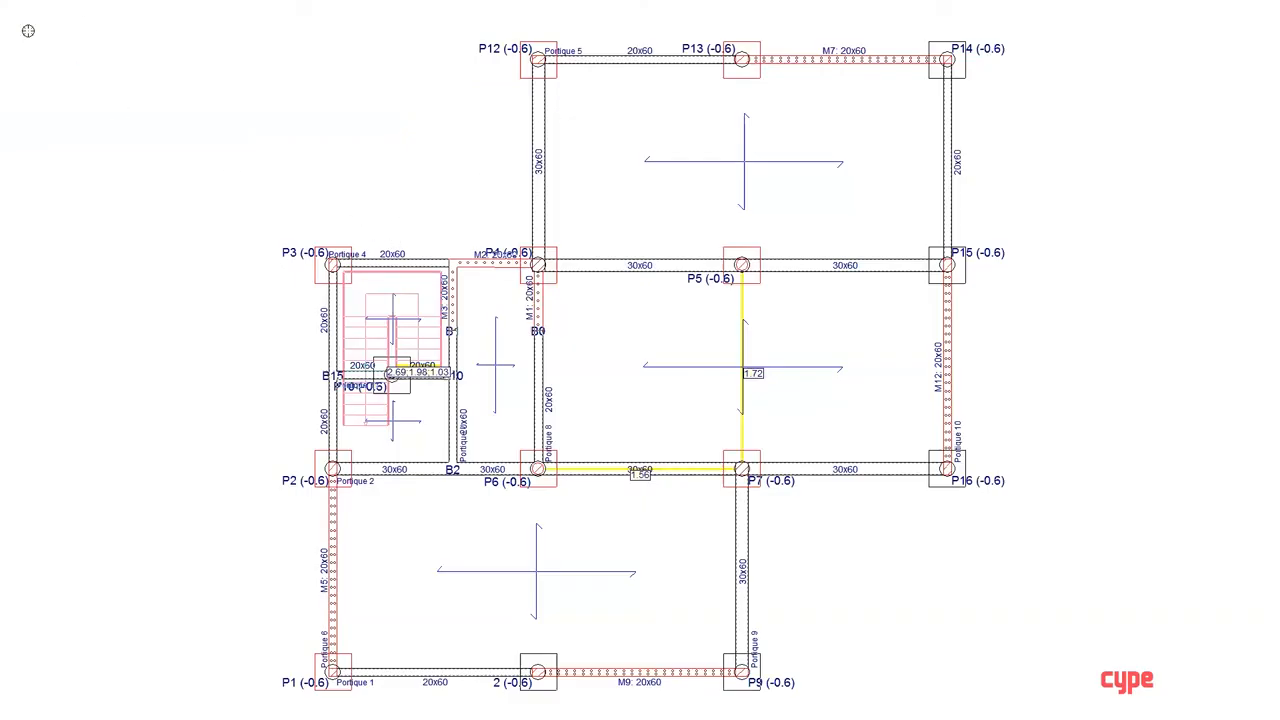
# Step: Open the Eurocode 8 second-order effects settings from the general data and display the amplification factors for État 1
pyautogui.click(20, 1)
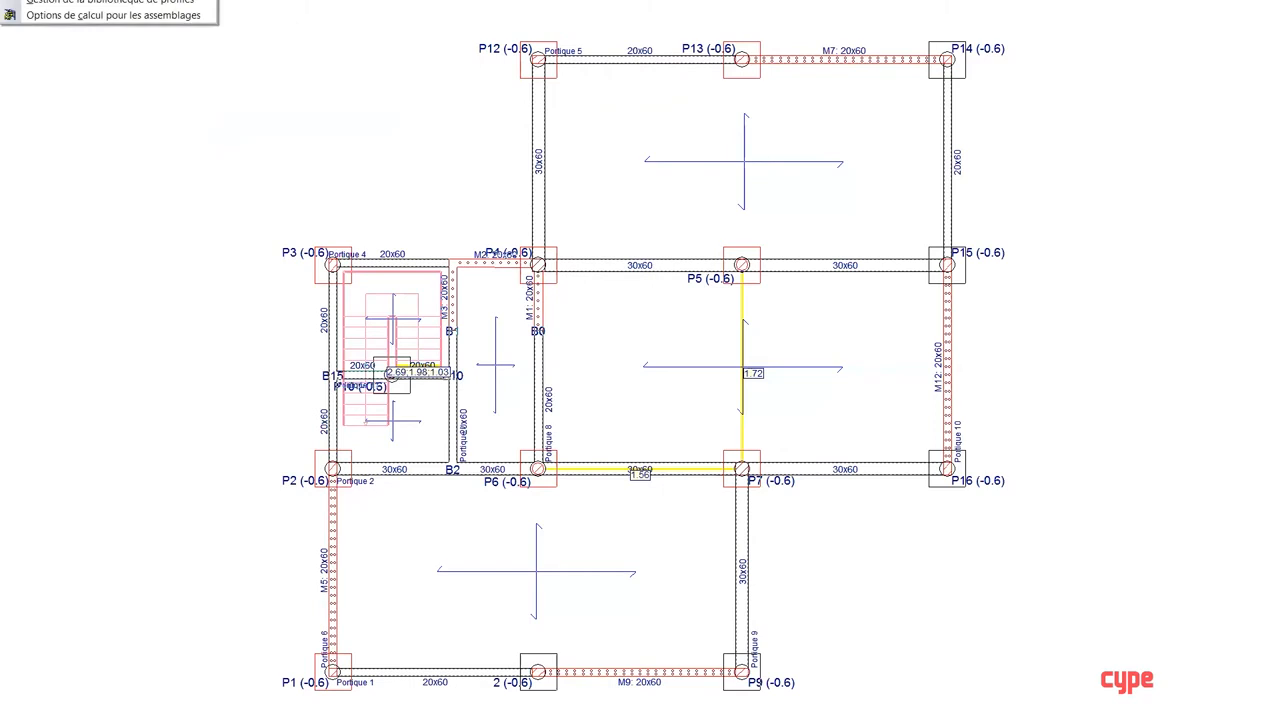
pyautogui.click(60, 1)
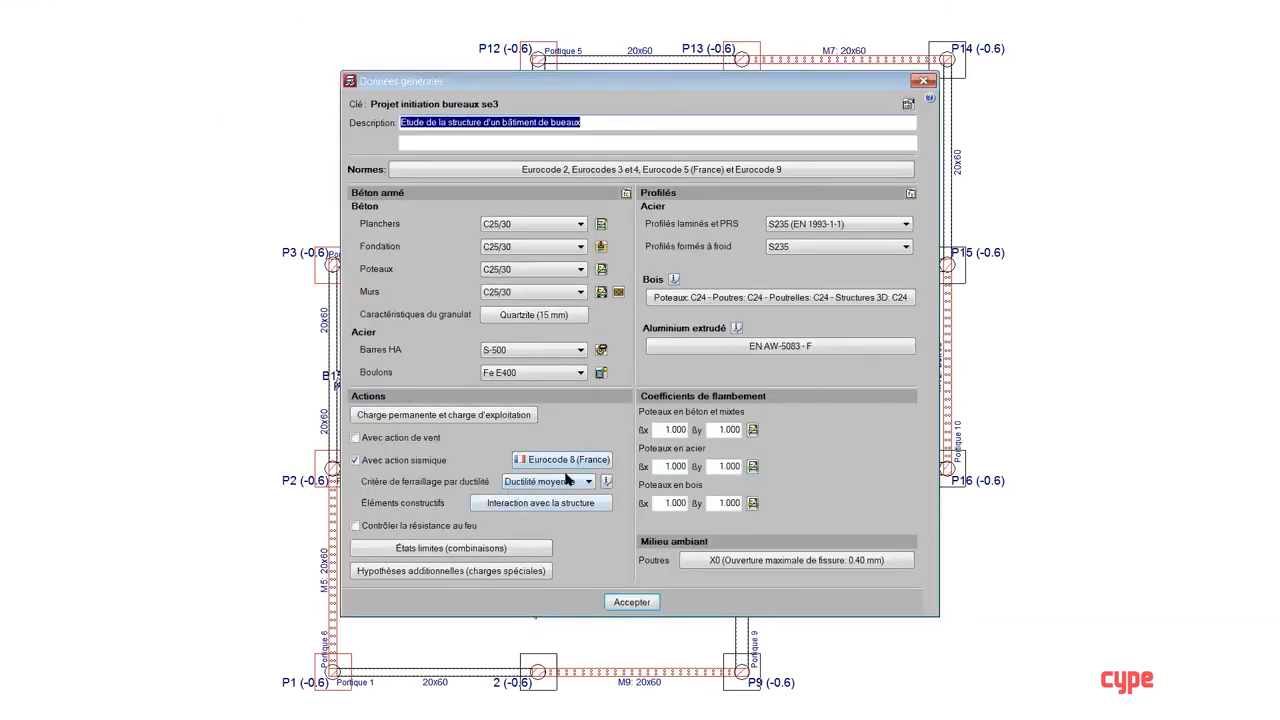
pyautogui.click(549, 461)
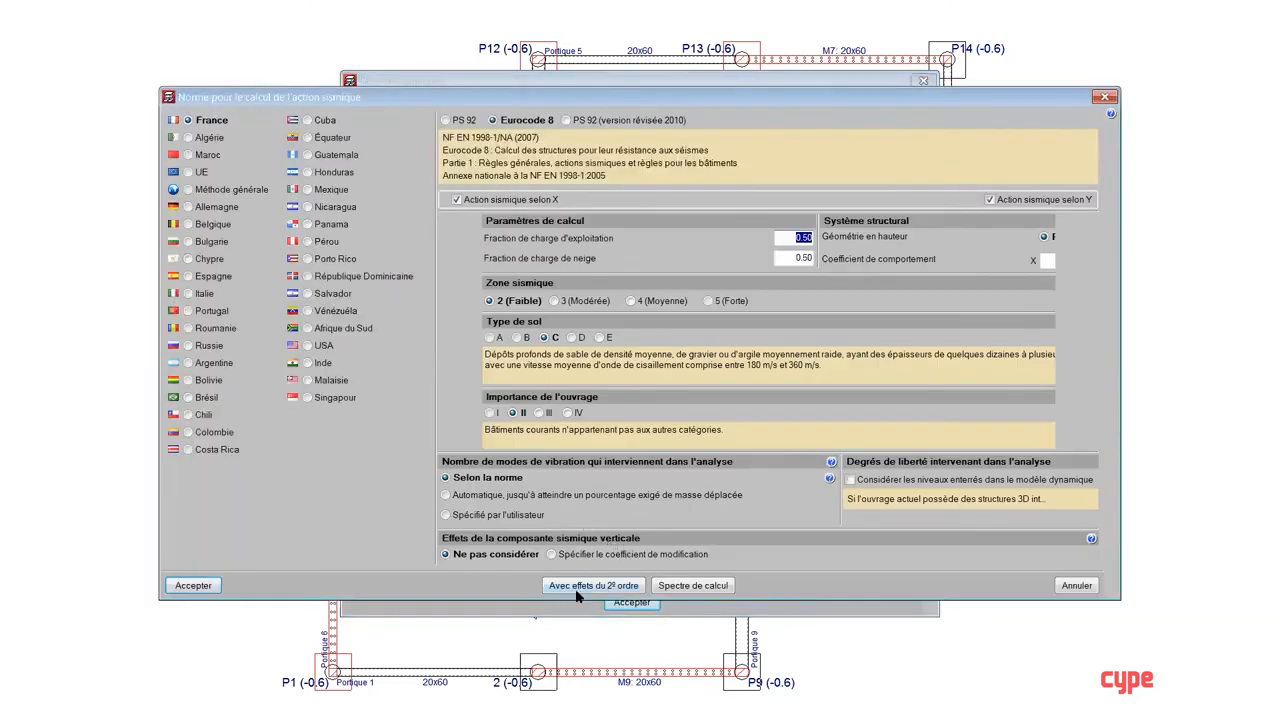
pyautogui.click(577, 594)
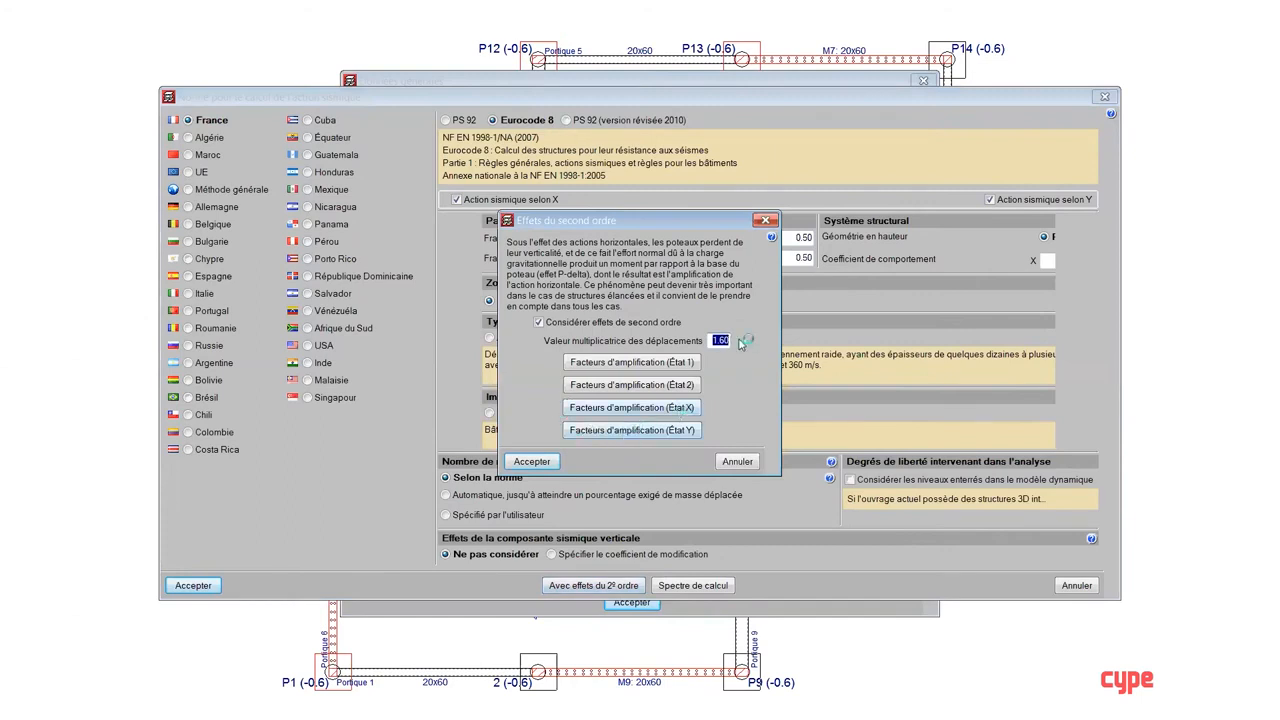
pyautogui.click(606, 369)
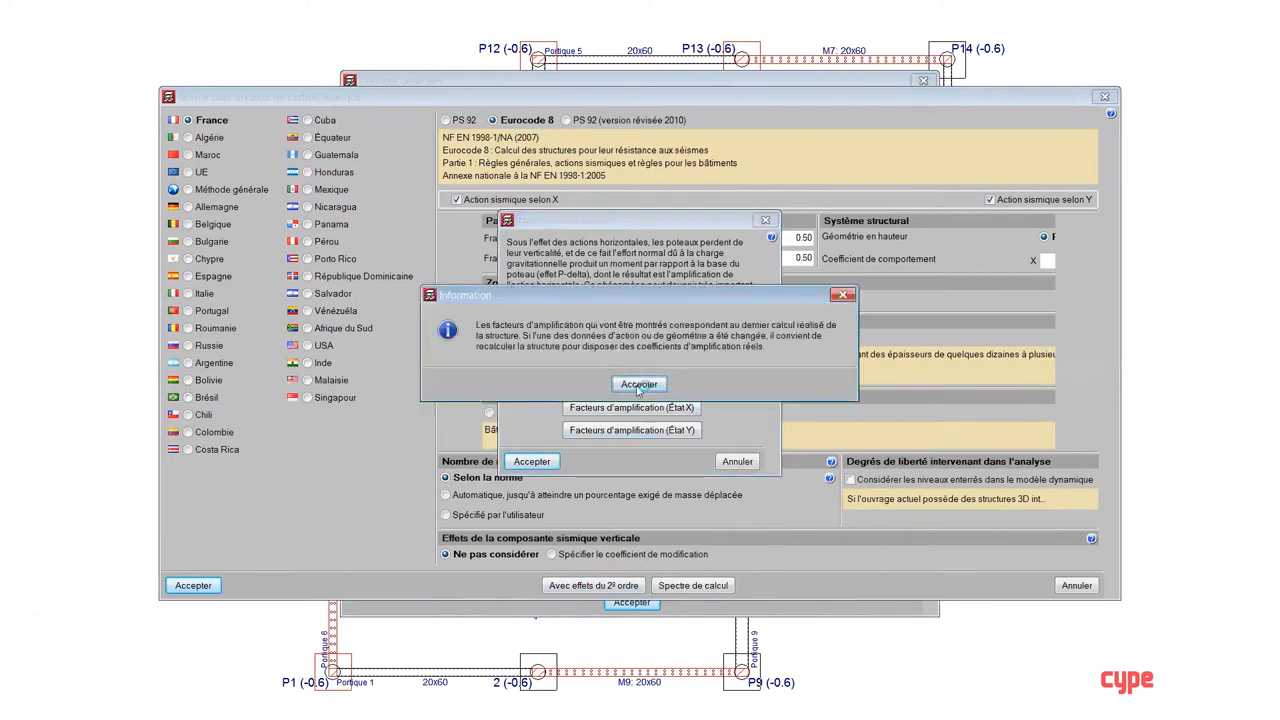
pyautogui.click(624, 386)
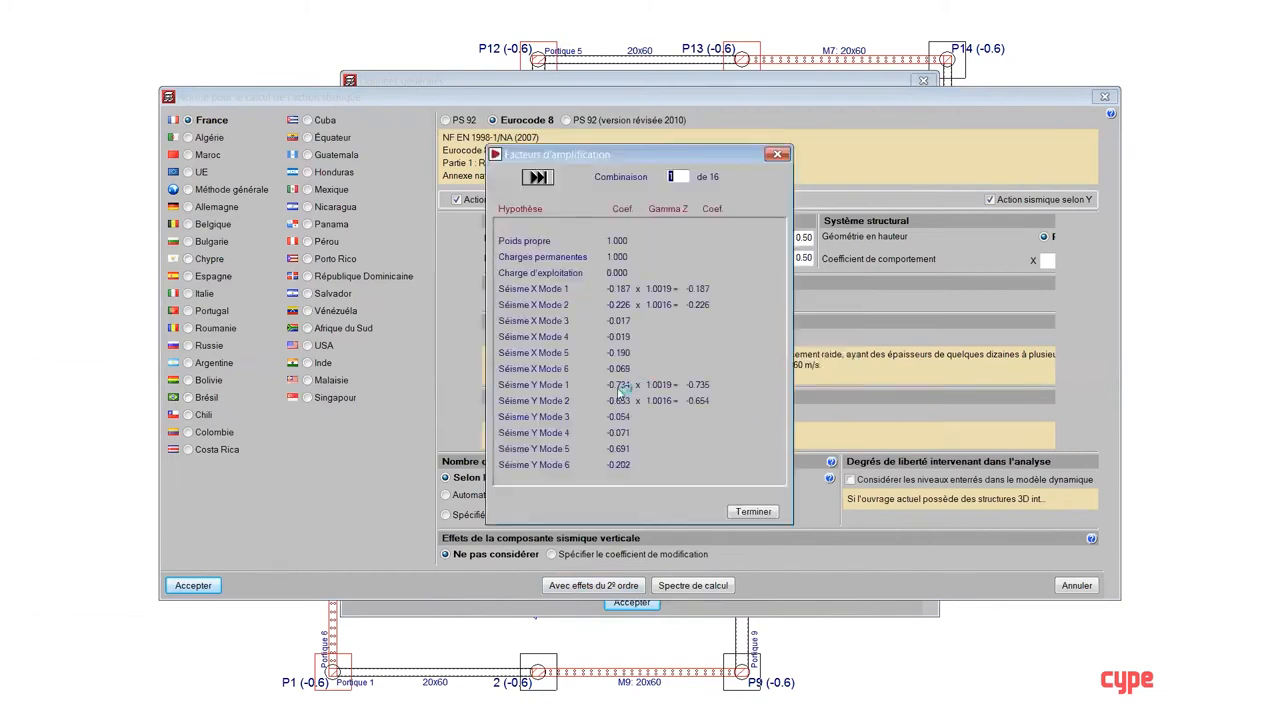
# Step: Examine the Séisme X and Séisme Y mode coefficients across the amplification factor combinations, and leave the second-order effects settings
pyautogui.click(538, 177)
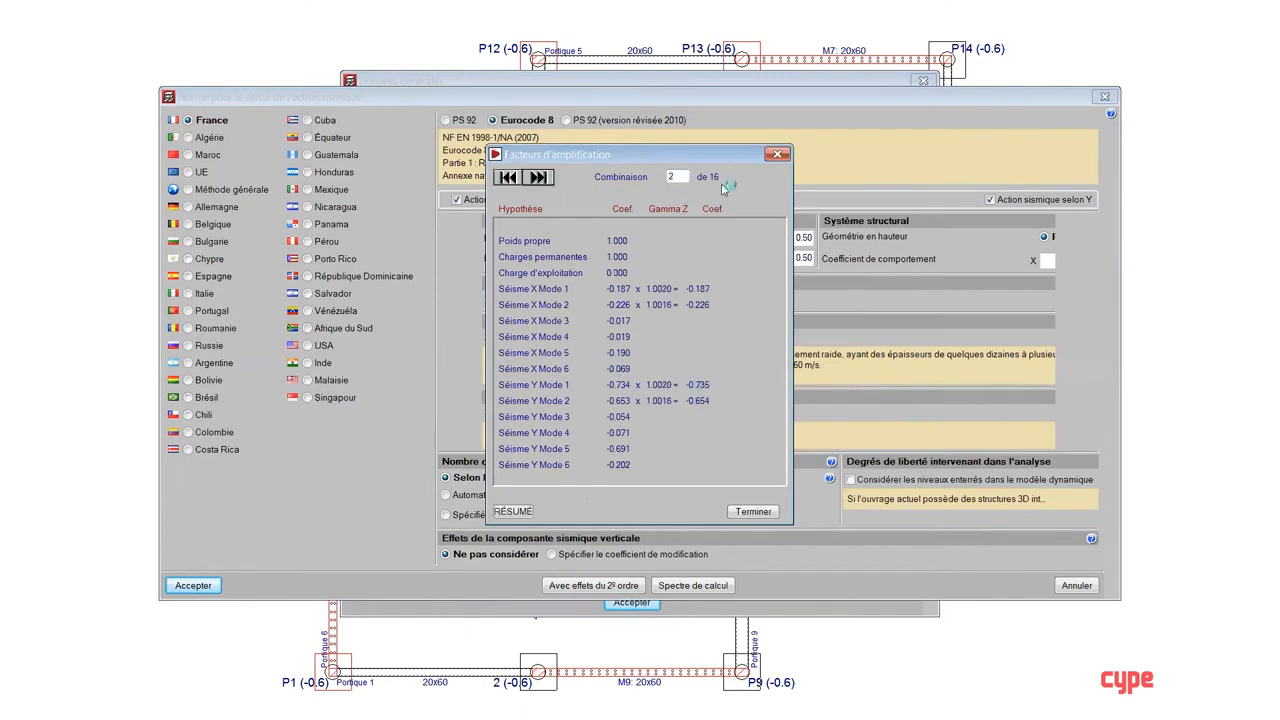
pyautogui.click(510, 178)
pyautogui.click(547, 180)
pyautogui.click(540, 178)
pyautogui.click(540, 178)
pyautogui.click(540, 178)
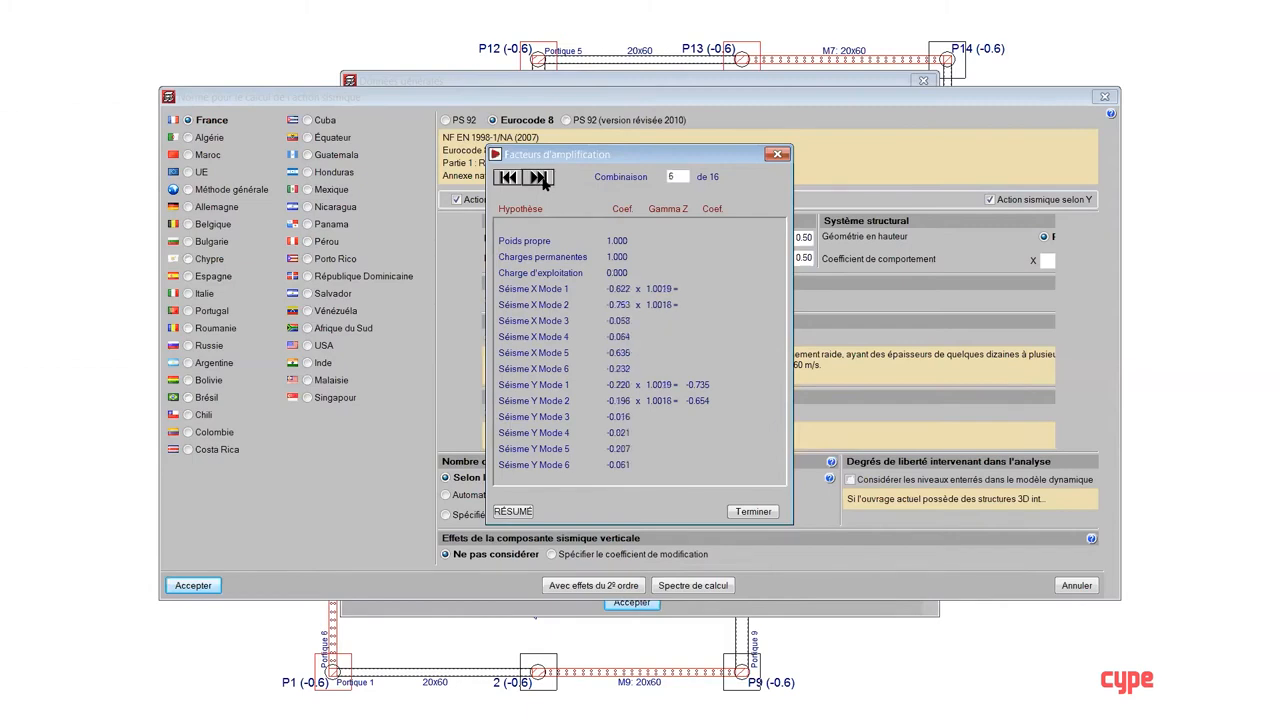
pyautogui.click(540, 178)
pyautogui.click(540, 178)
pyautogui.click(540, 178)
pyautogui.click(540, 178)
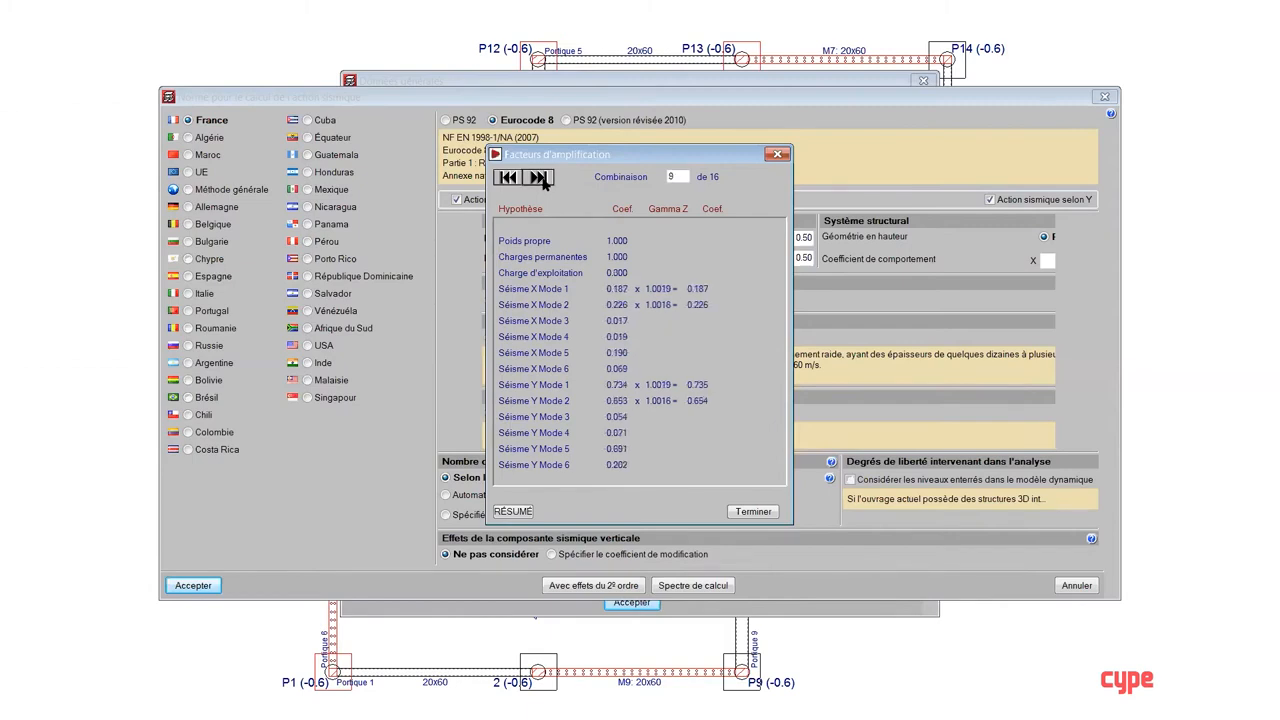
pyautogui.click(540, 178)
pyautogui.click(777, 155)
pyautogui.click(748, 462)
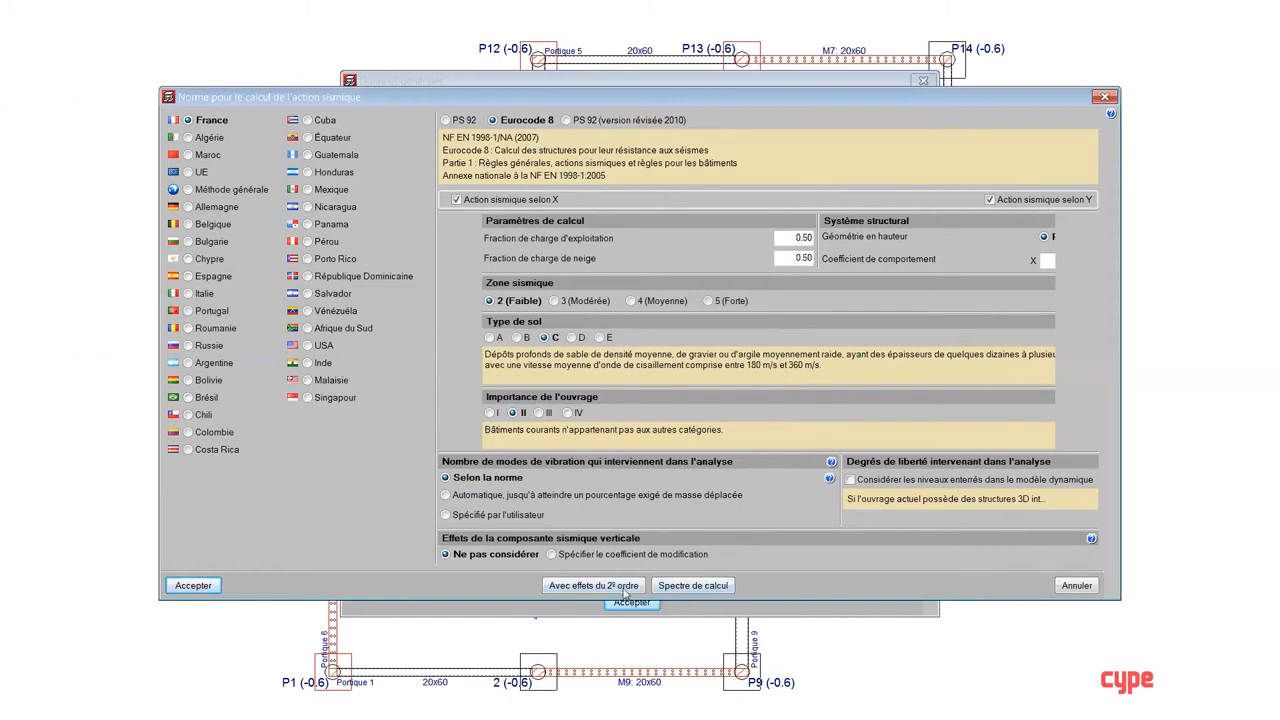
# Step: Review the displacement multiplier in the second-order effects settings again, and close the seismic standard and general data dialogs
pyautogui.click(625, 588)
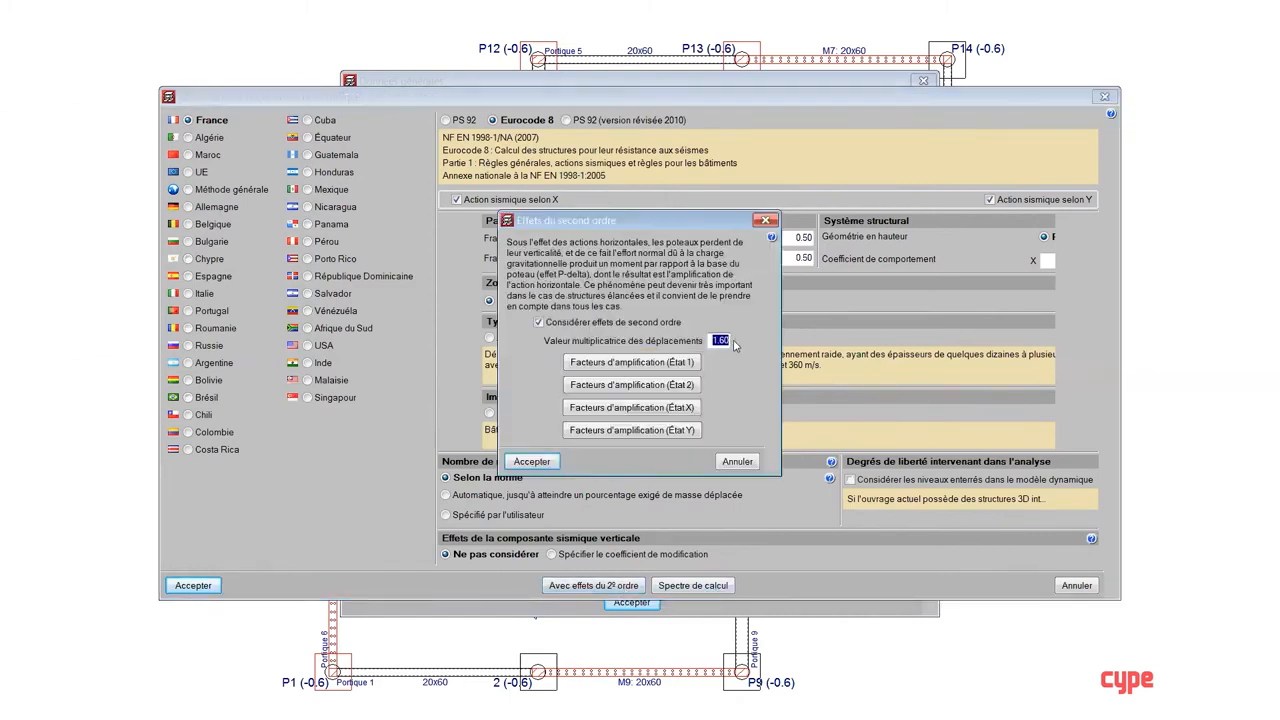
pyautogui.click(765, 220)
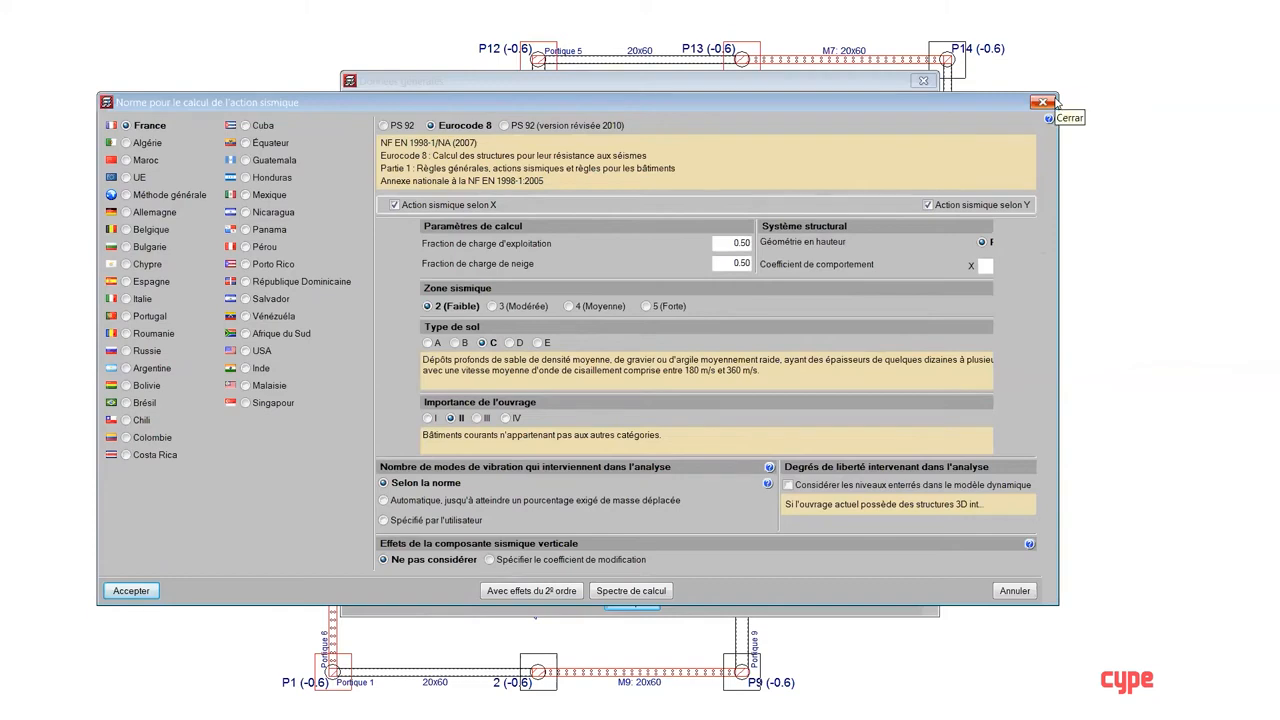
pyautogui.click(1045, 102)
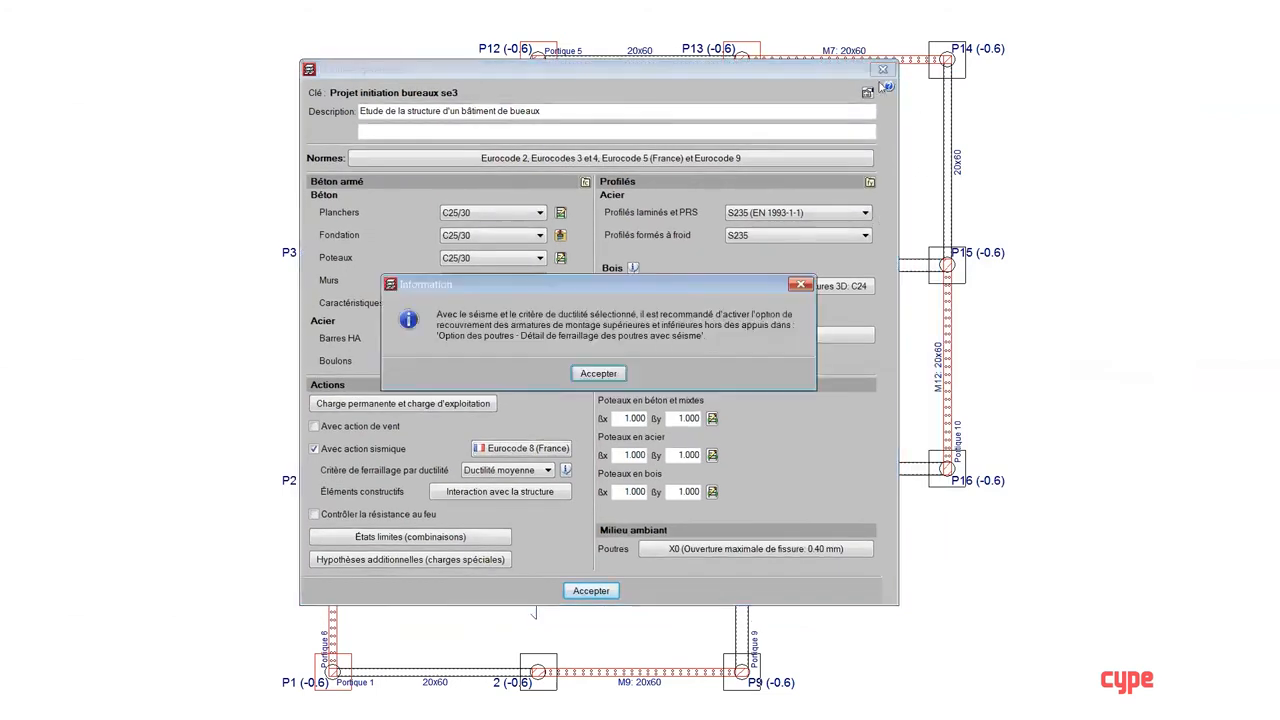
pyautogui.click(883, 69)
pyautogui.click(606, 376)
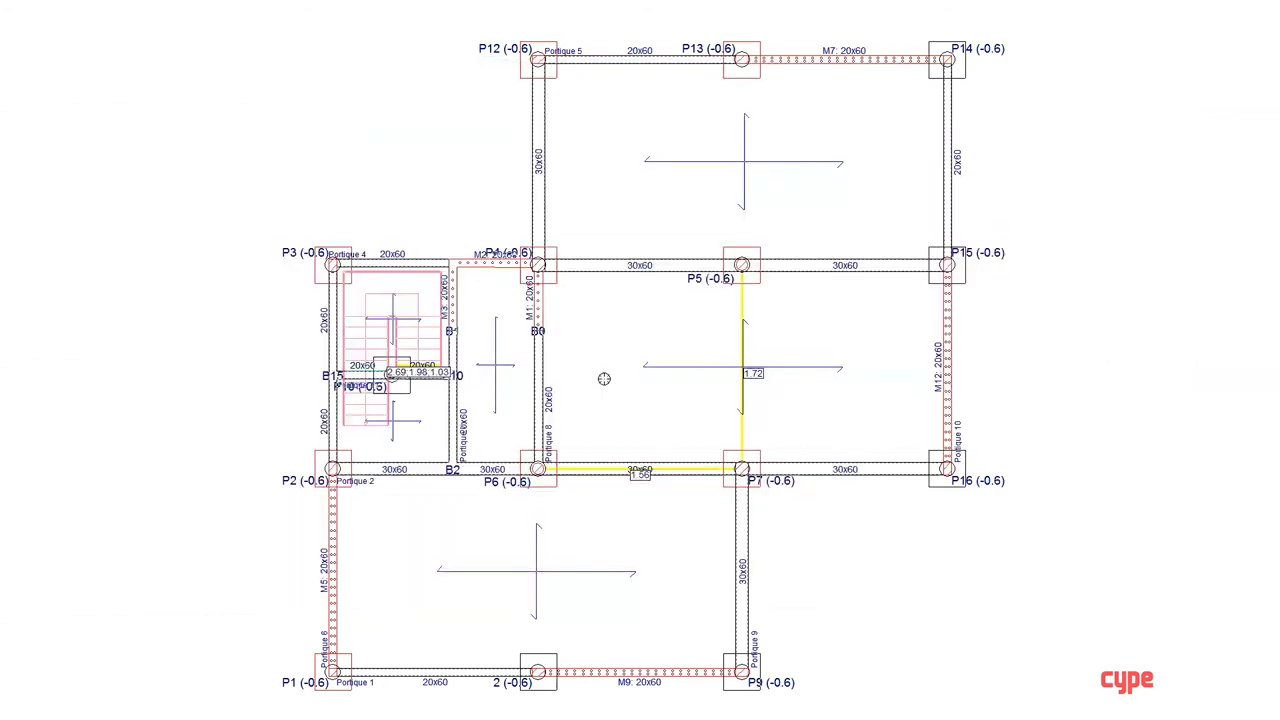
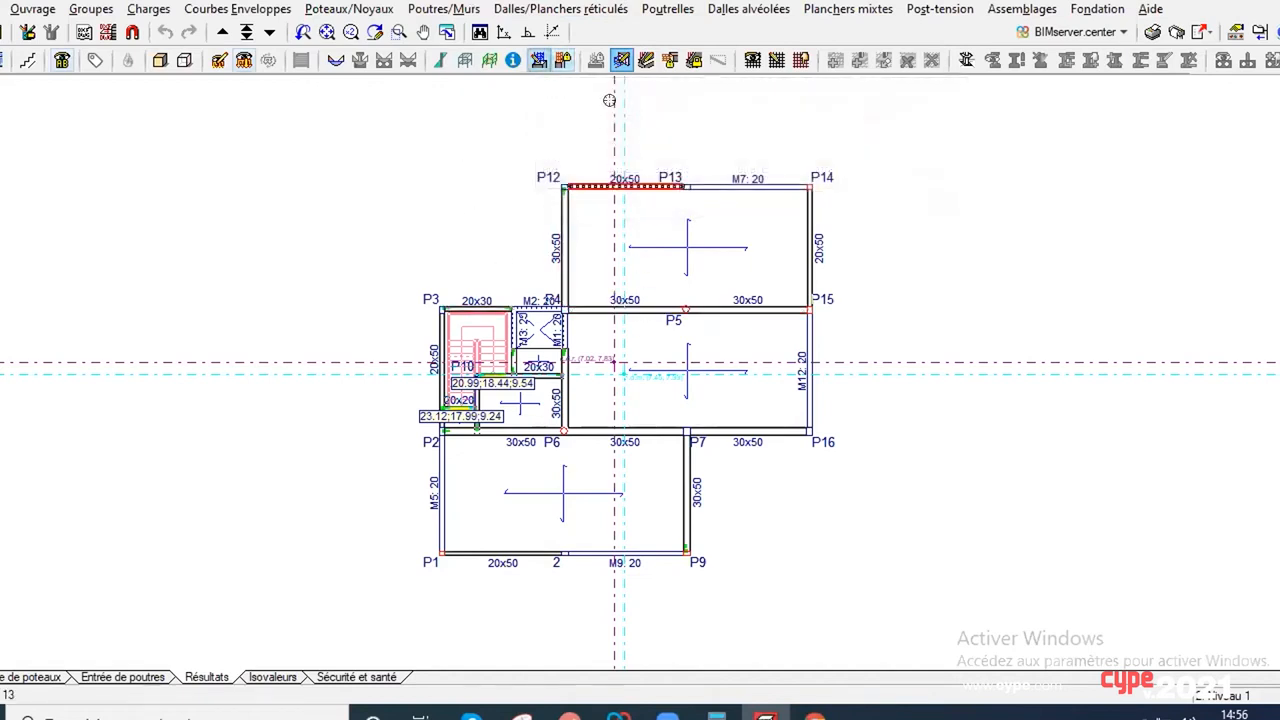
# Step: Open the reinforcement editor for column P7 from the floor plan
pyautogui.click(440, 12)
pyautogui.moveTo(360, 10)
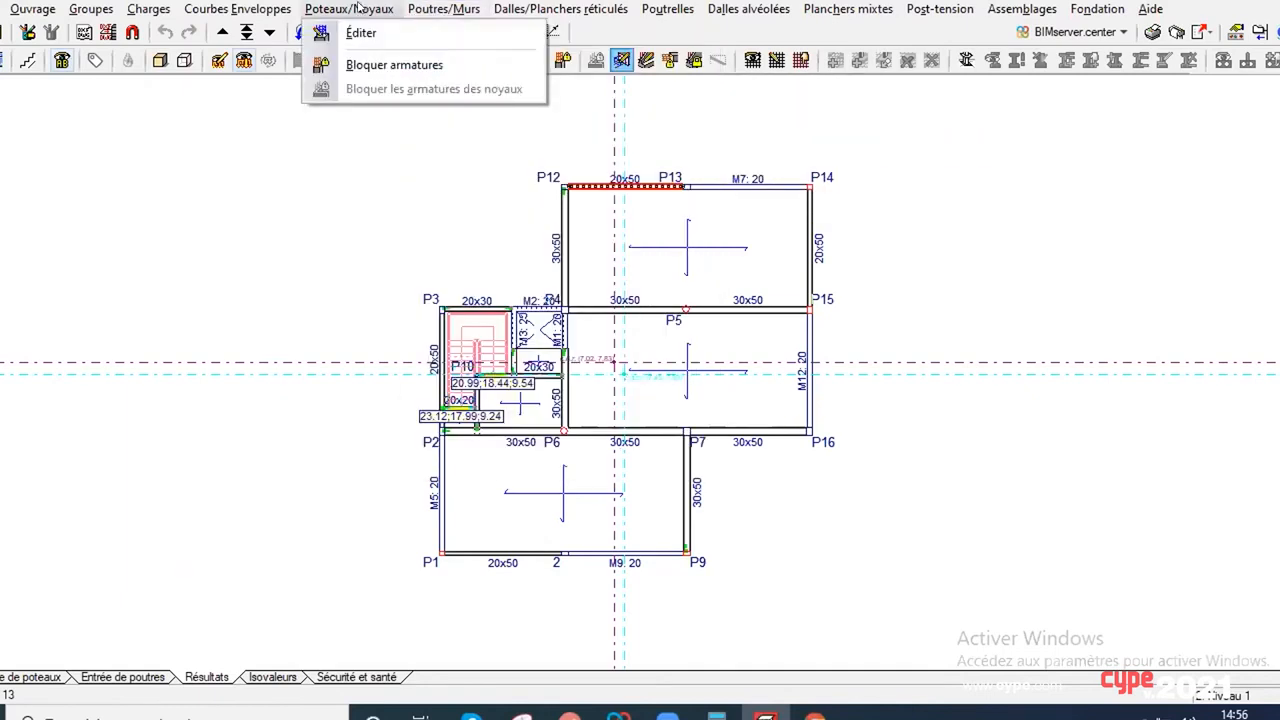
pyautogui.click(361, 33)
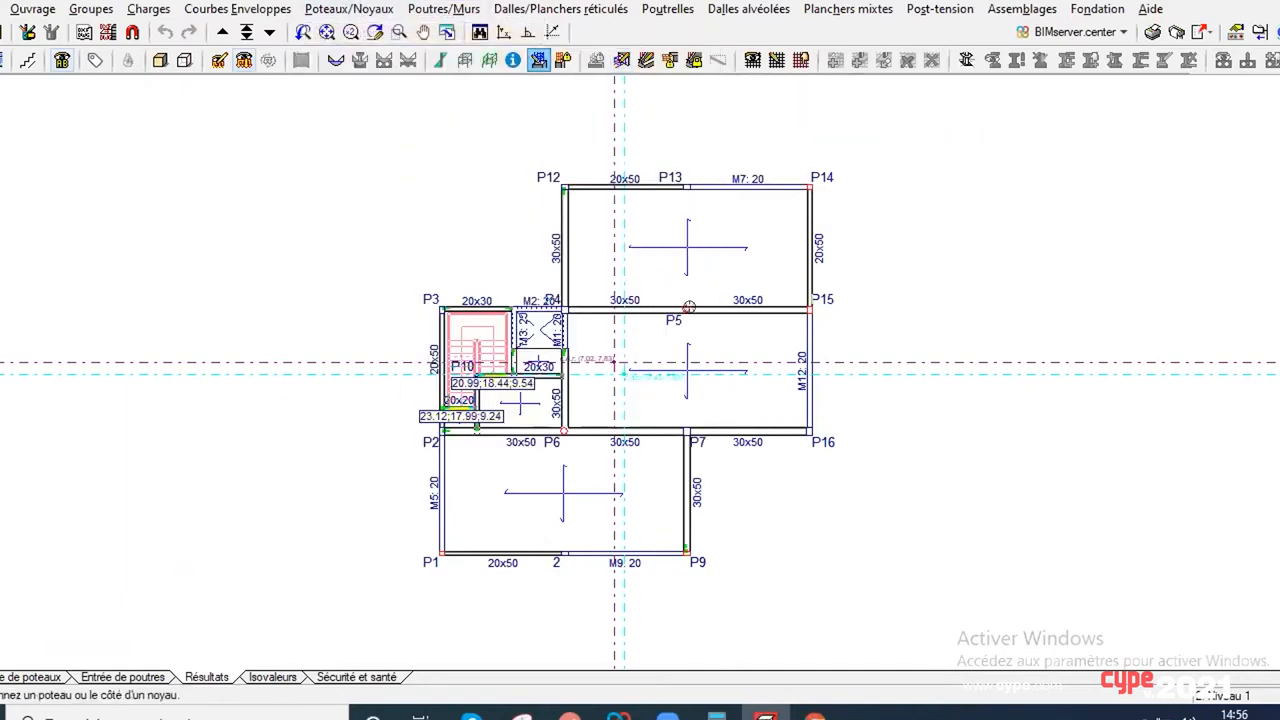
pyautogui.click(677, 423)
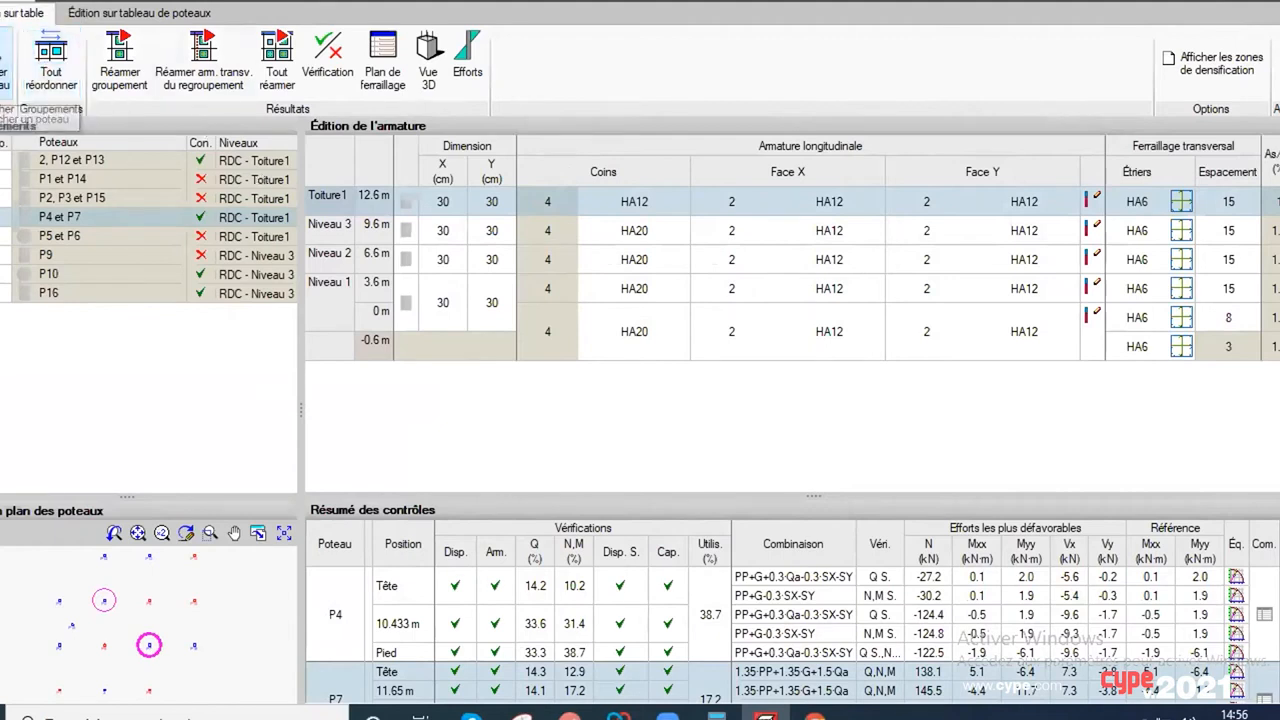
# Step: View the column schedule layout, return to table editing, and enlarge the column plan and check summary areas
pyautogui.click(100, 14)
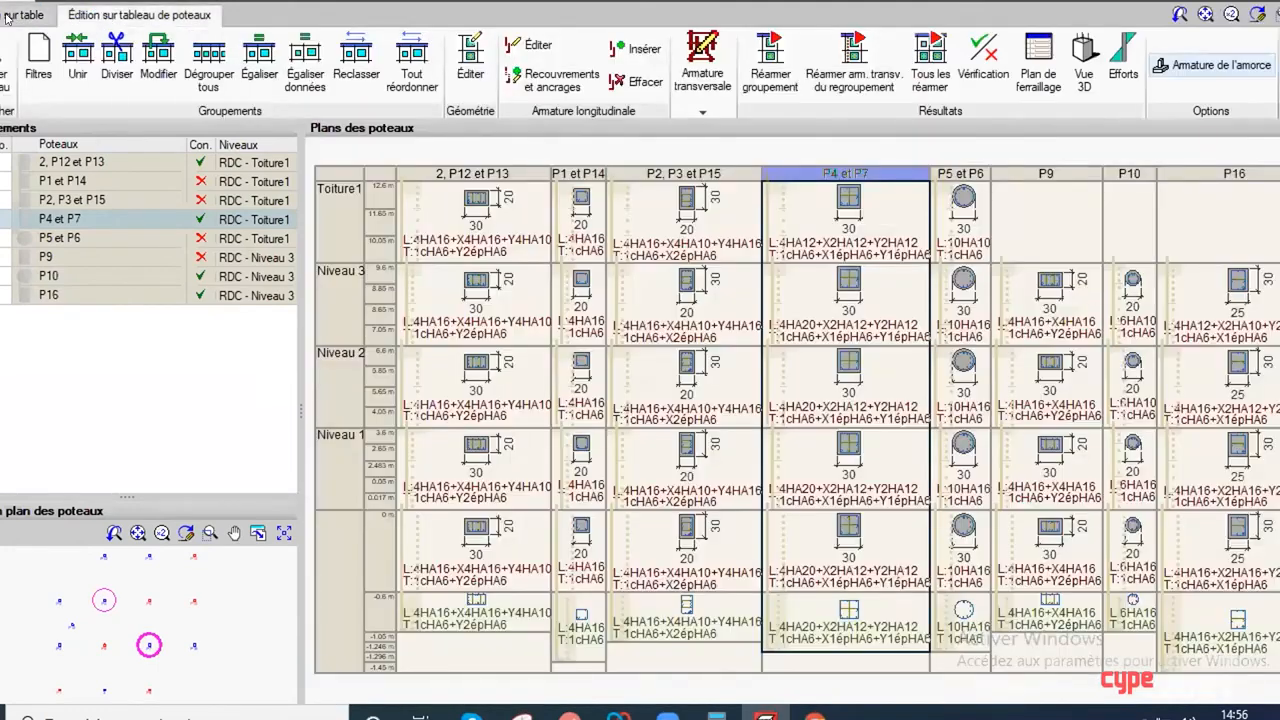
pyautogui.click(8, 16)
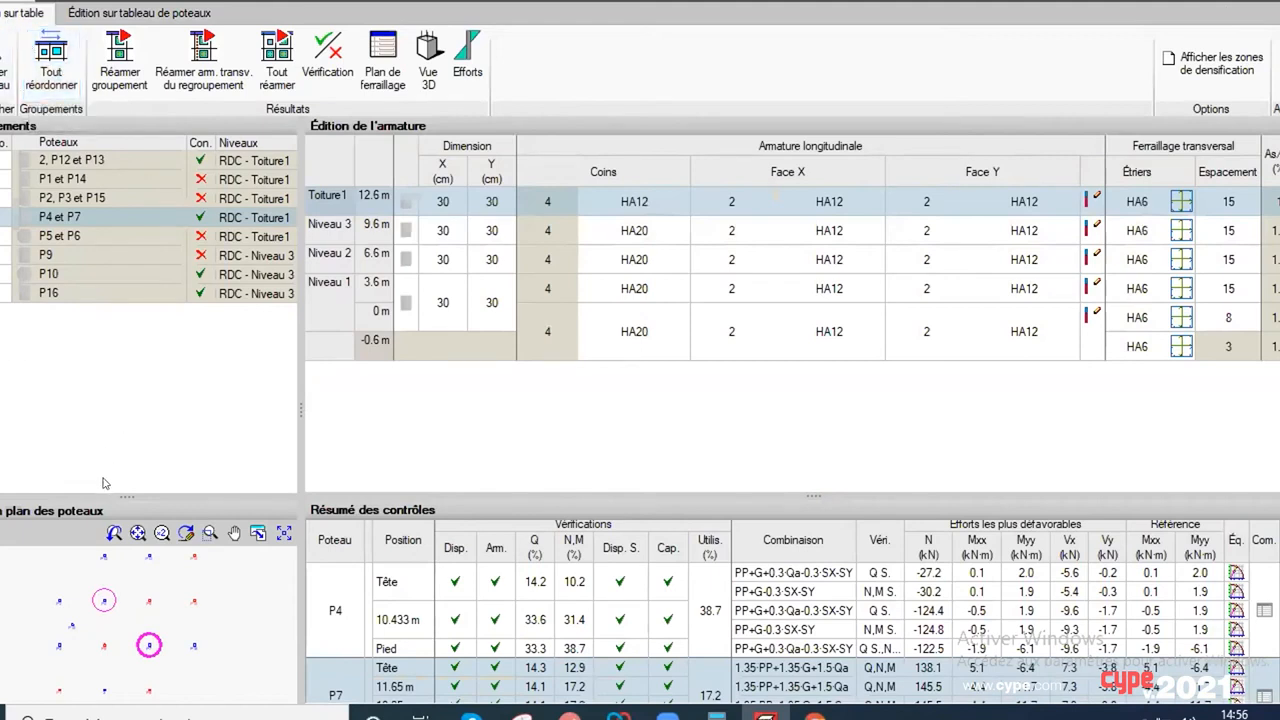
pyautogui.moveTo(113, 494); pyautogui.dragTo(135, 433)
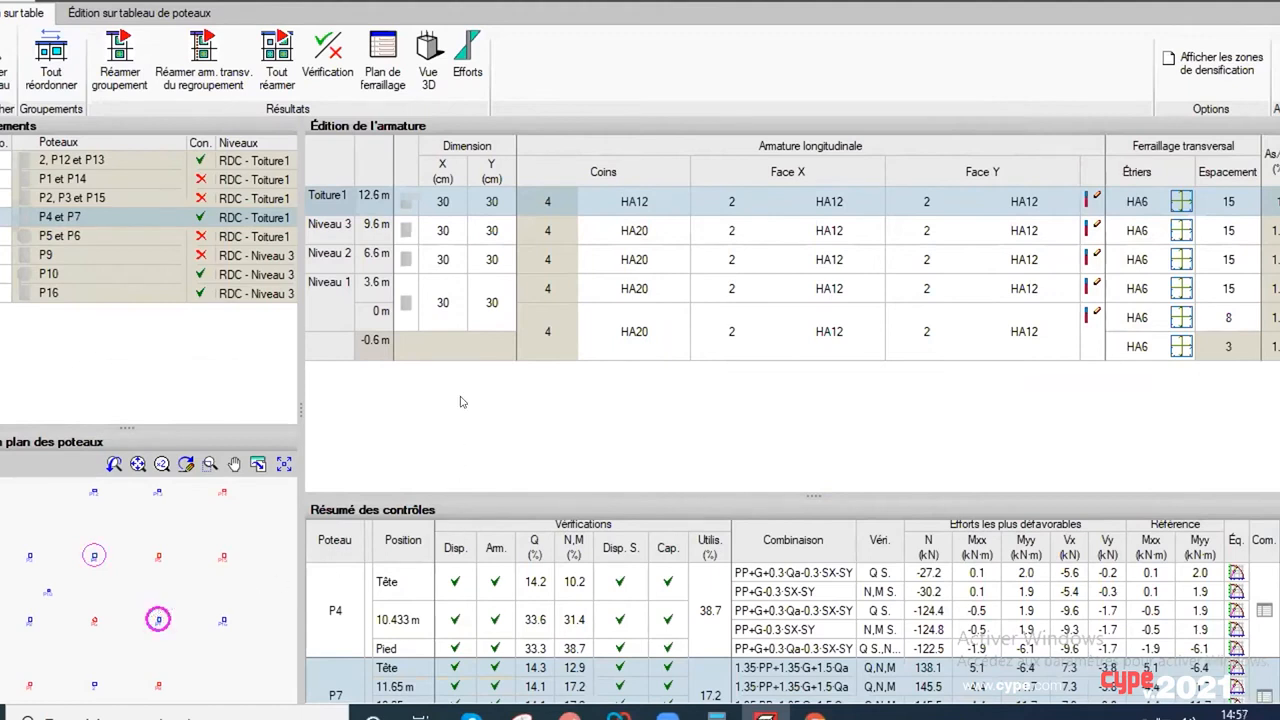
pyautogui.moveTo(568, 490); pyautogui.dragTo(575, 413)
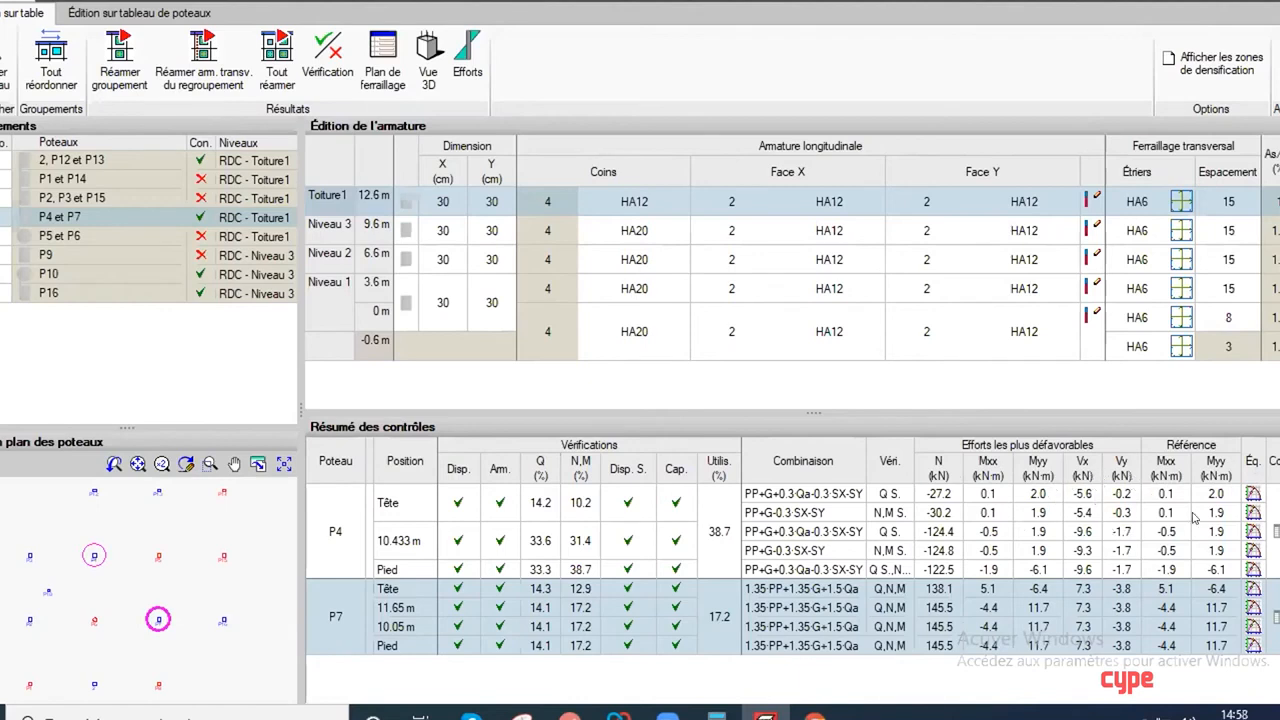
# Step: Examine the unfavourable force combinations and section equilibrium diagrams for column P4, and close that window
pyautogui.click(1254, 531)
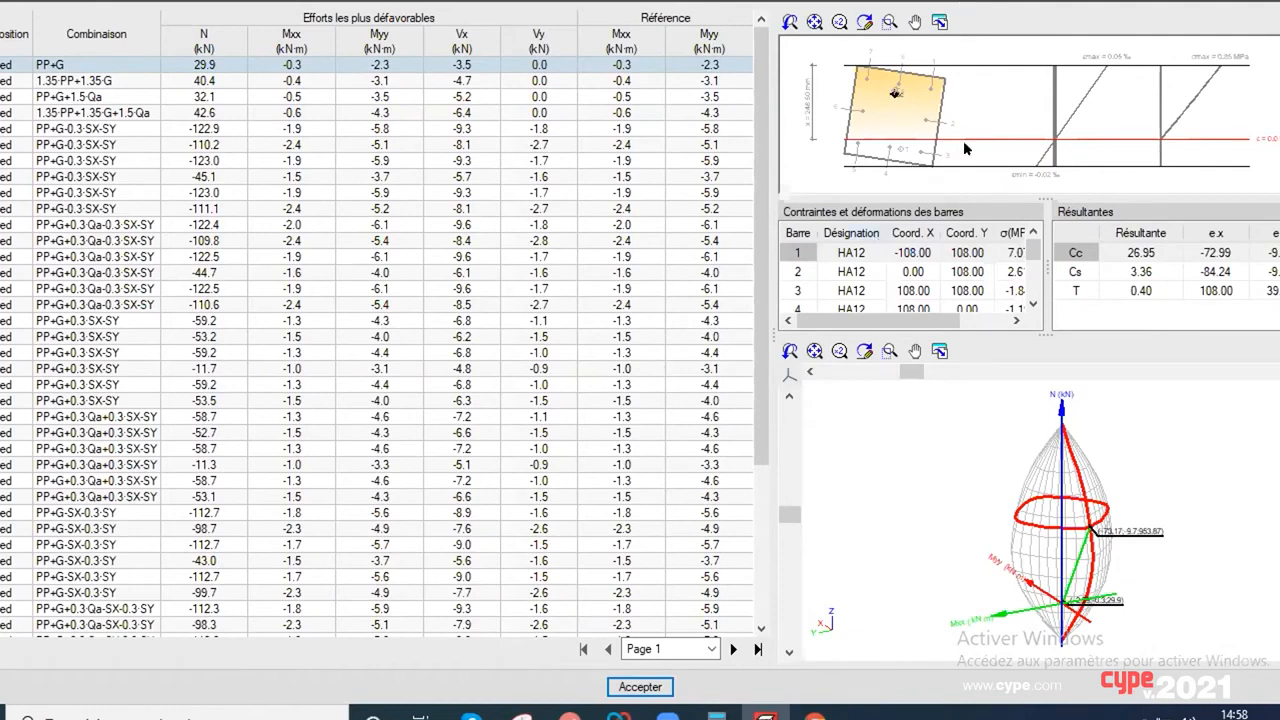
pyautogui.scroll(2, 960, 142)
pyautogui.scroll(-2, 955, 143)
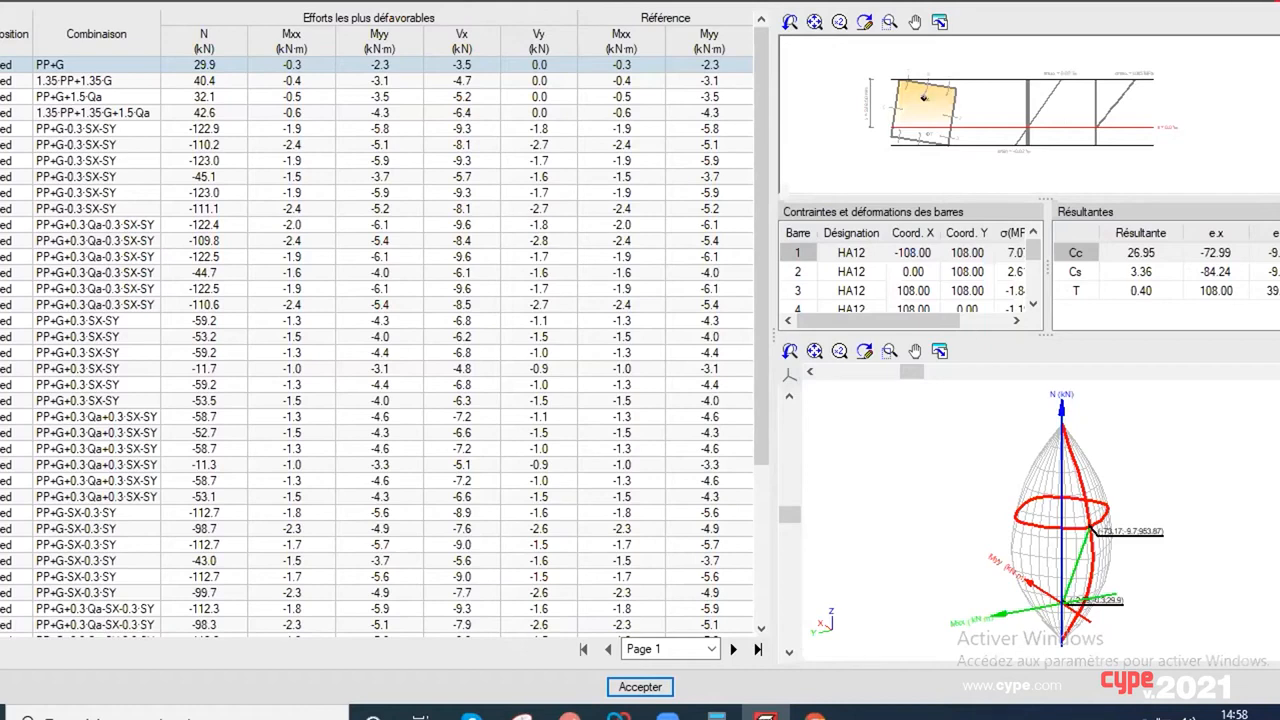
pyautogui.click(1278, 2)
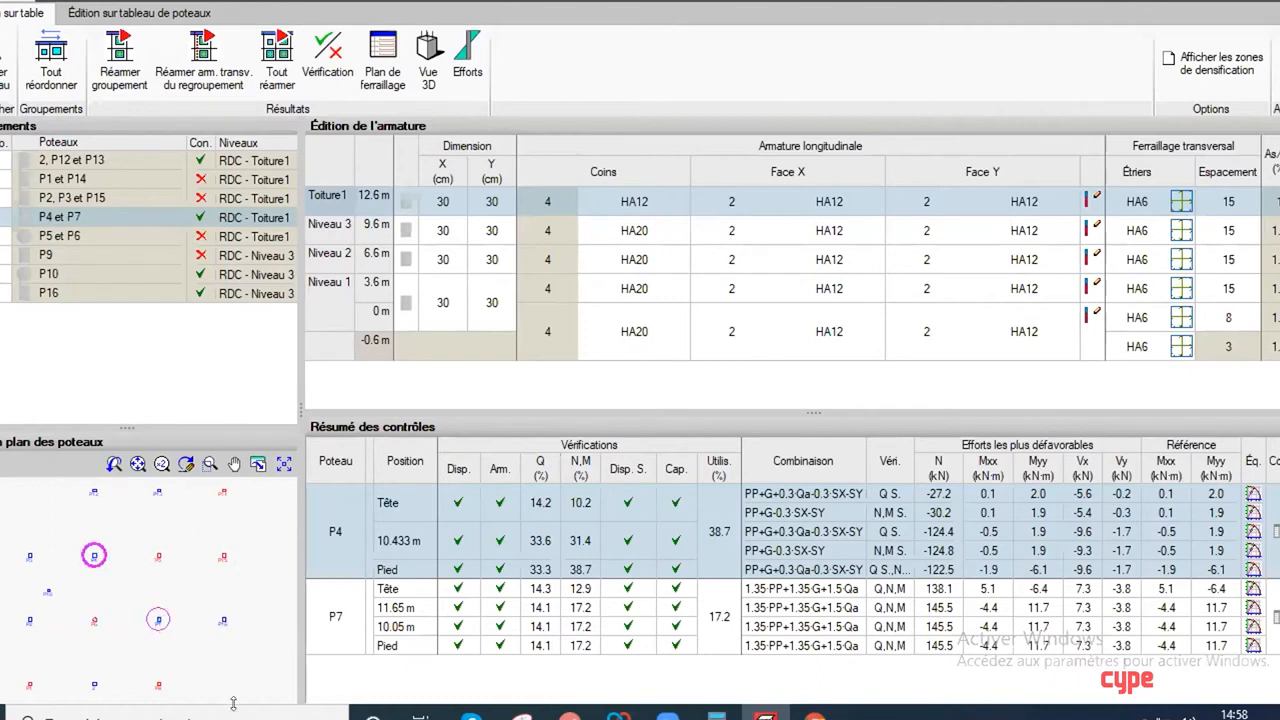
# Step: Display the reinforcement and check summaries of columns P16 and P15 by selecting them in the column plan
pyautogui.click(218, 620)
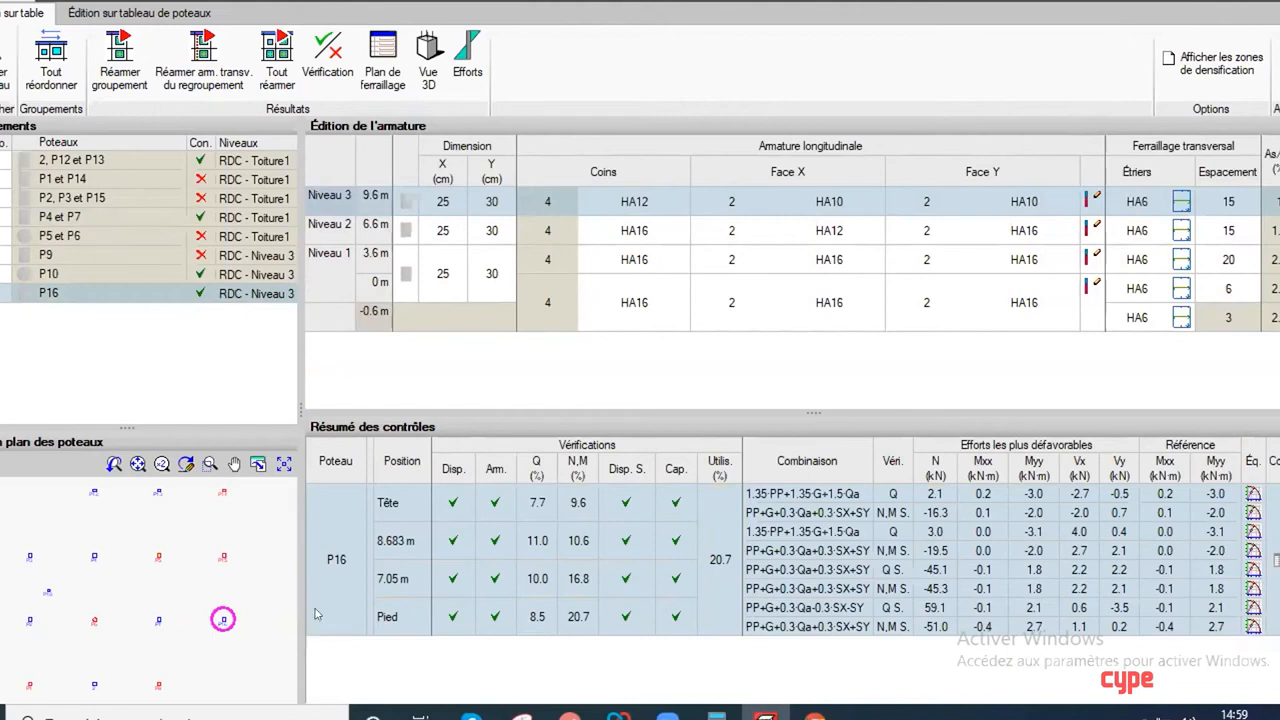
pyautogui.click(222, 555)
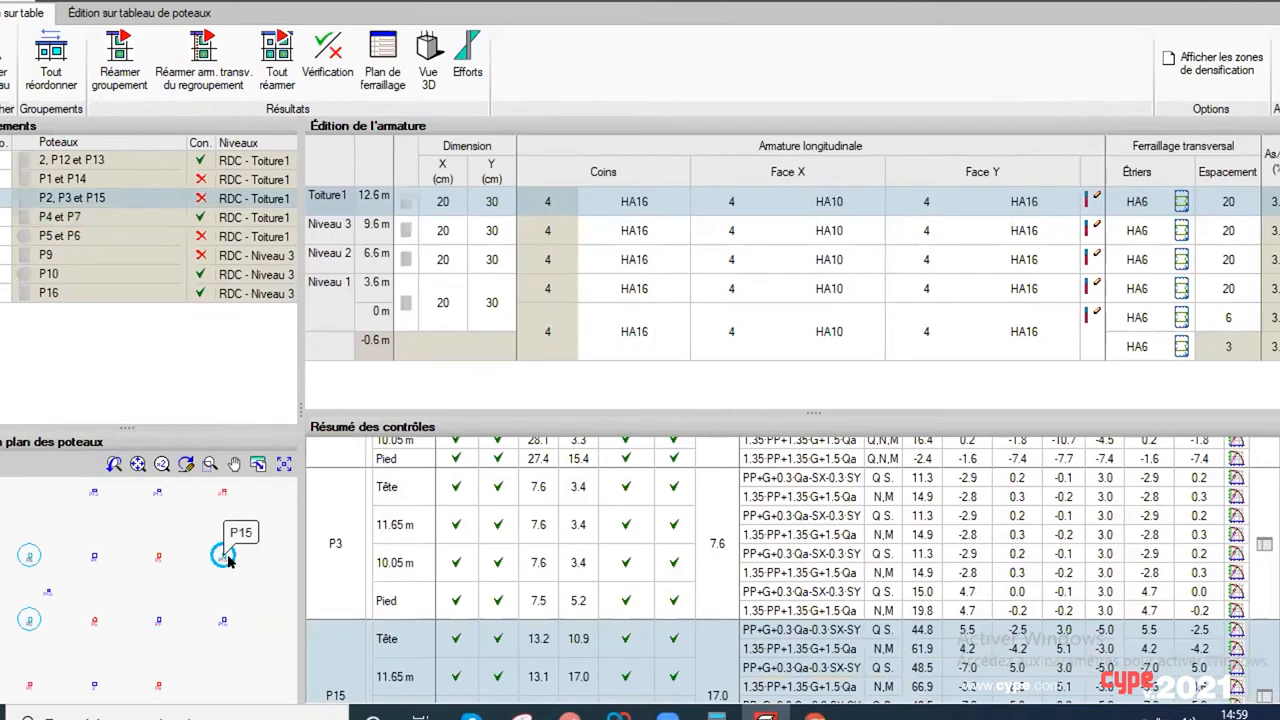
pyautogui.scroll(3, 246, 547)
pyautogui.scroll(-4, 254, 558)
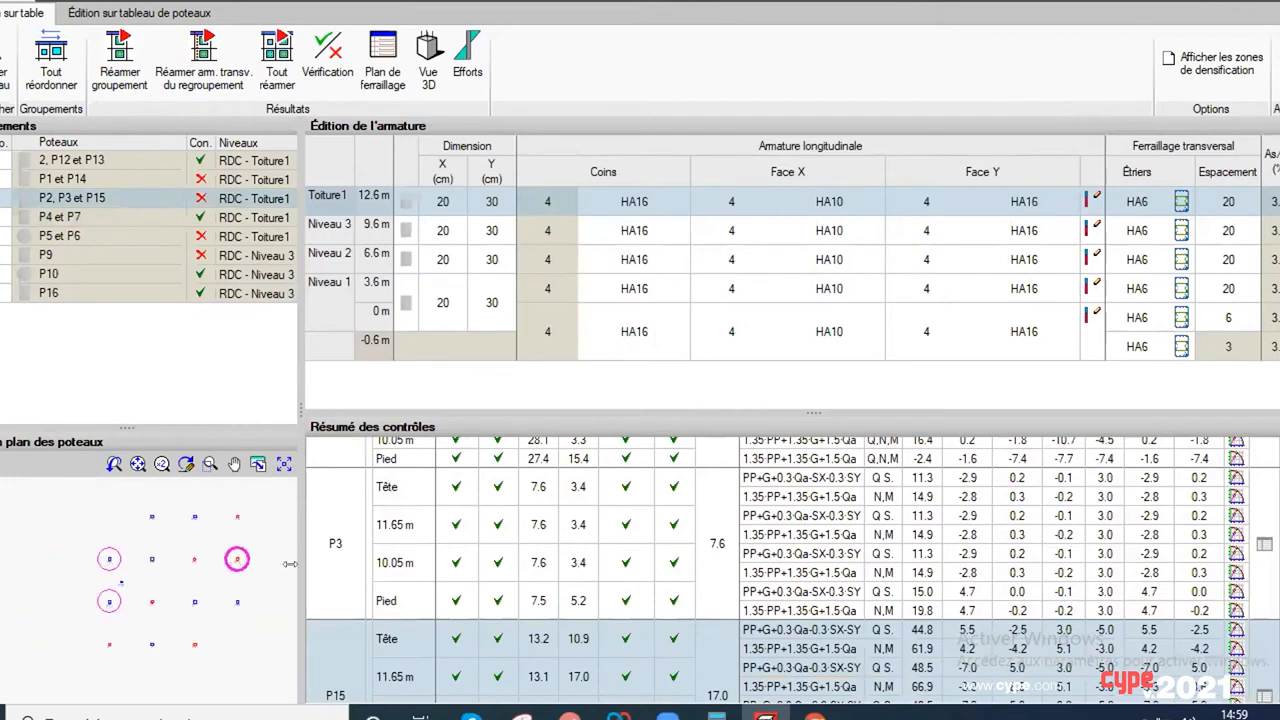
pyautogui.scroll(1, 217, 573)
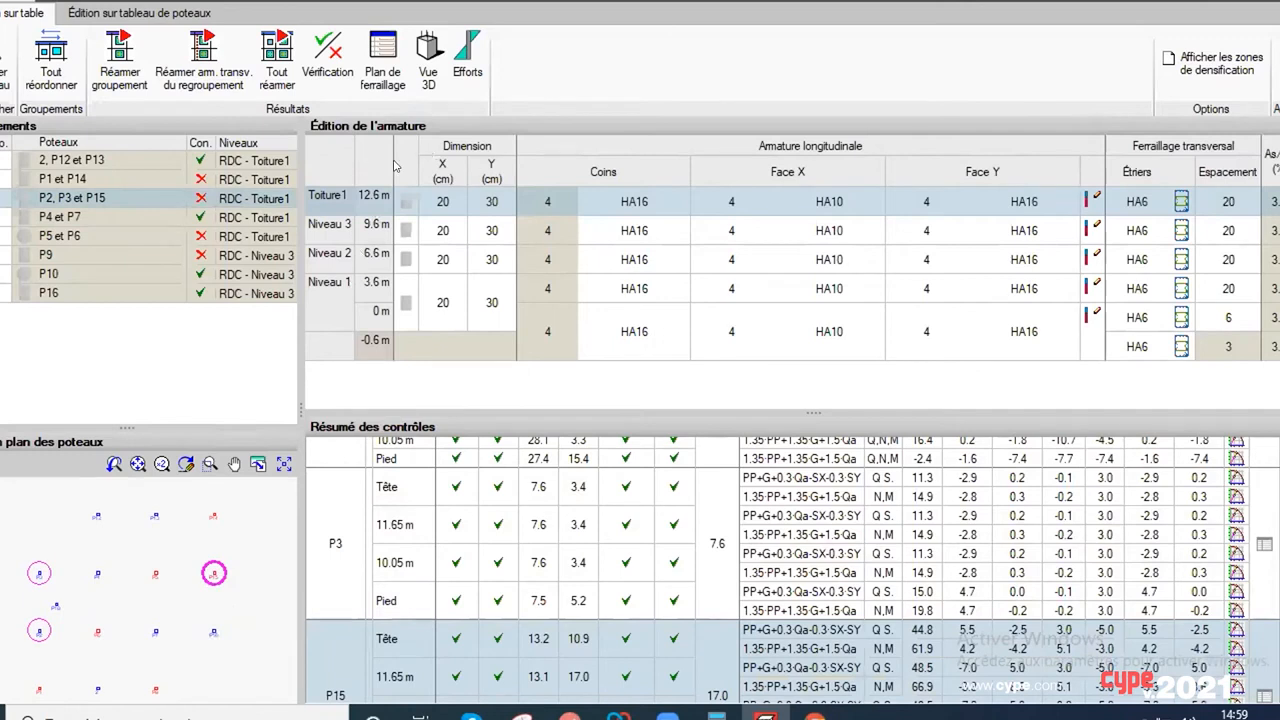
# Step: Review the rectangular and circular section types for the P2, P3 and P15 group at Toiture1, and leave without applying any
pyautogui.click(404, 210)
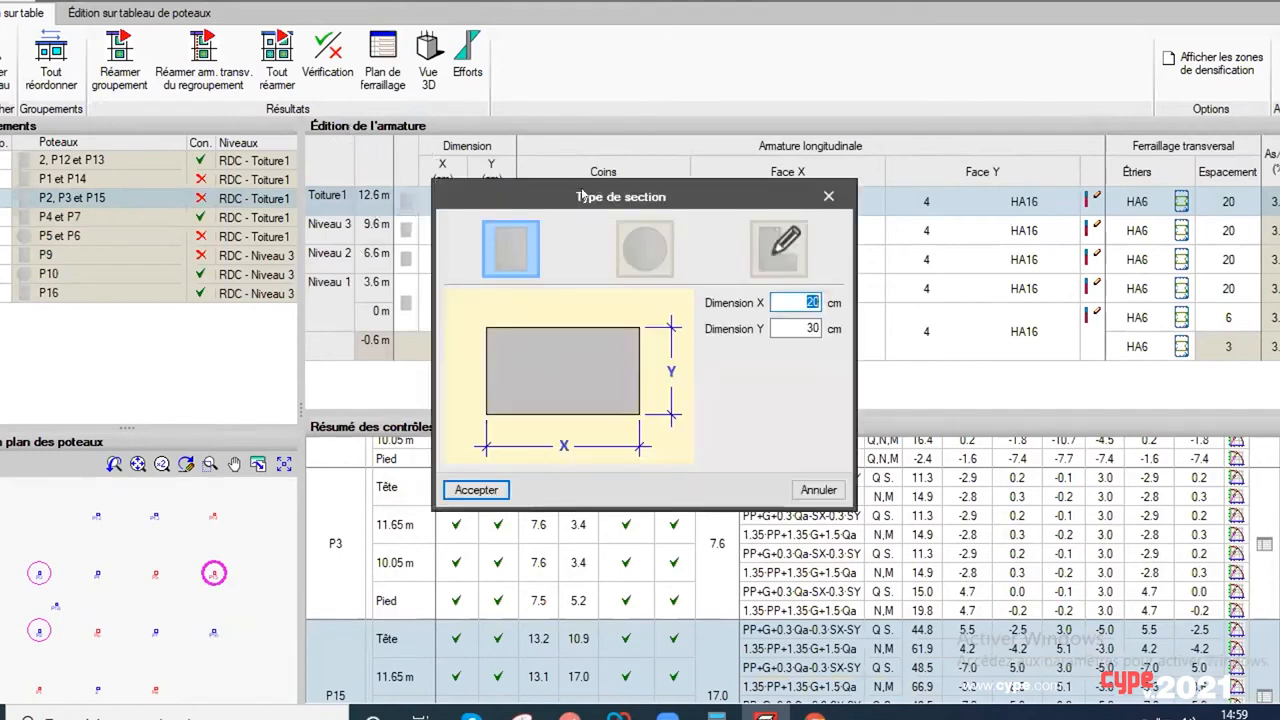
pyautogui.moveTo(582, 196); pyautogui.dragTo(564, 167)
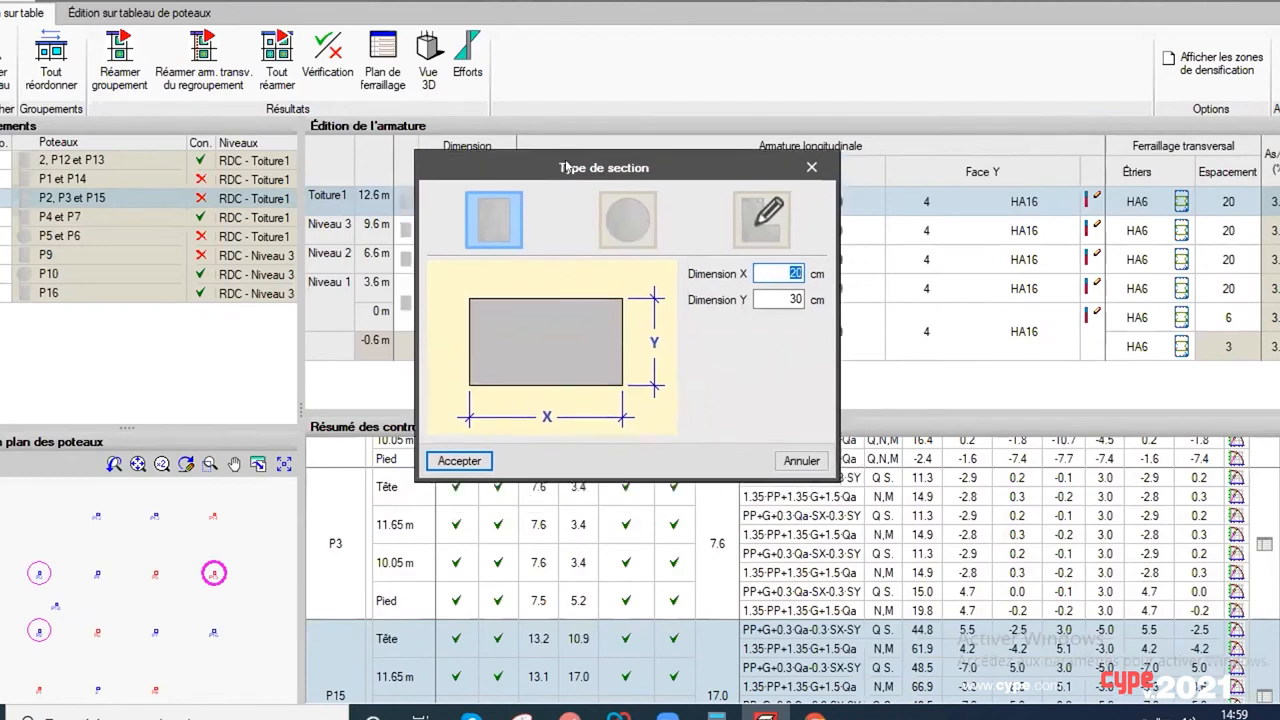
pyautogui.click(606, 214)
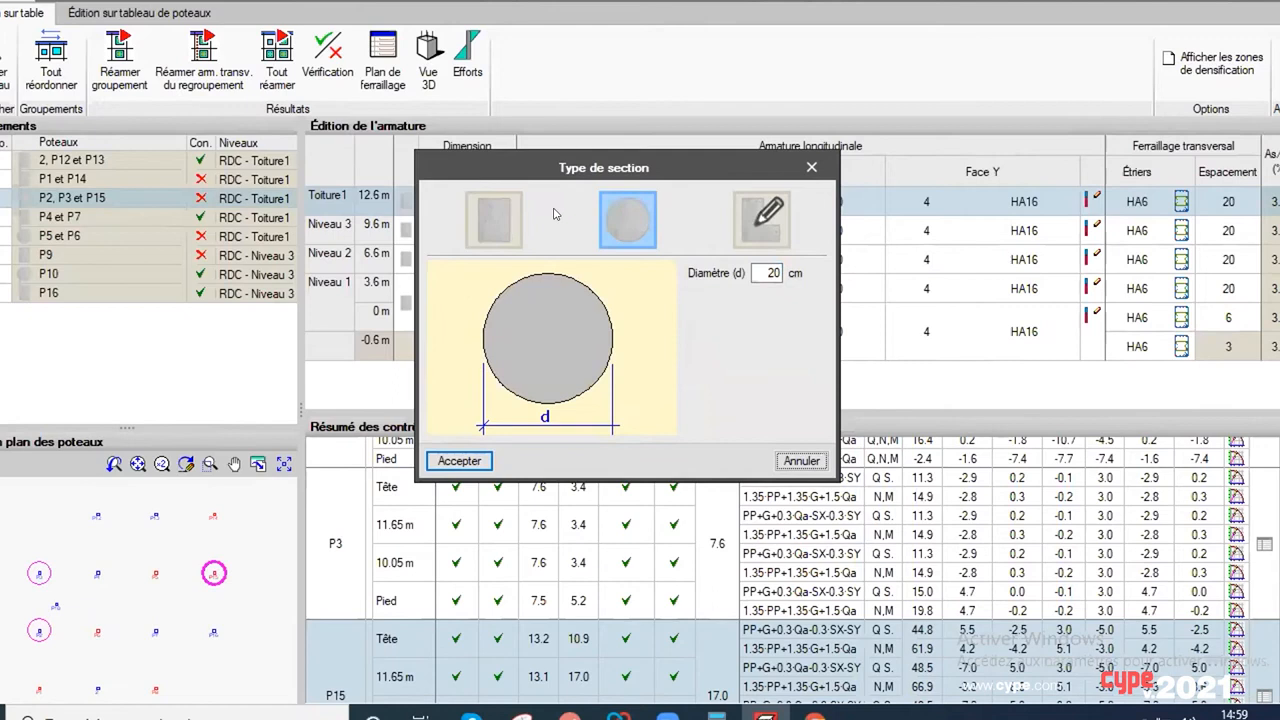
pyautogui.click(498, 216)
pyautogui.click(810, 166)
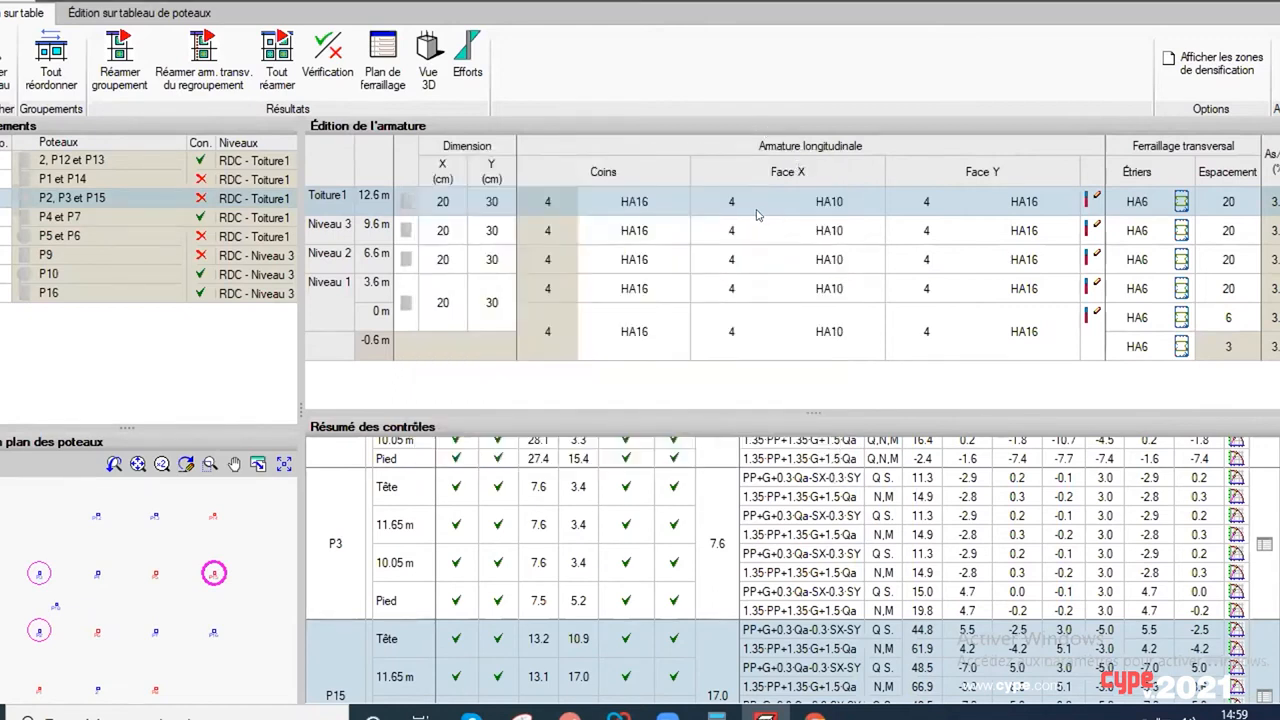
# Step: Review the available corner and Face X bar diameters for the P2, P3 and P15 group at Toiture1
pyautogui.click(628, 205)
pyautogui.click(678, 203)
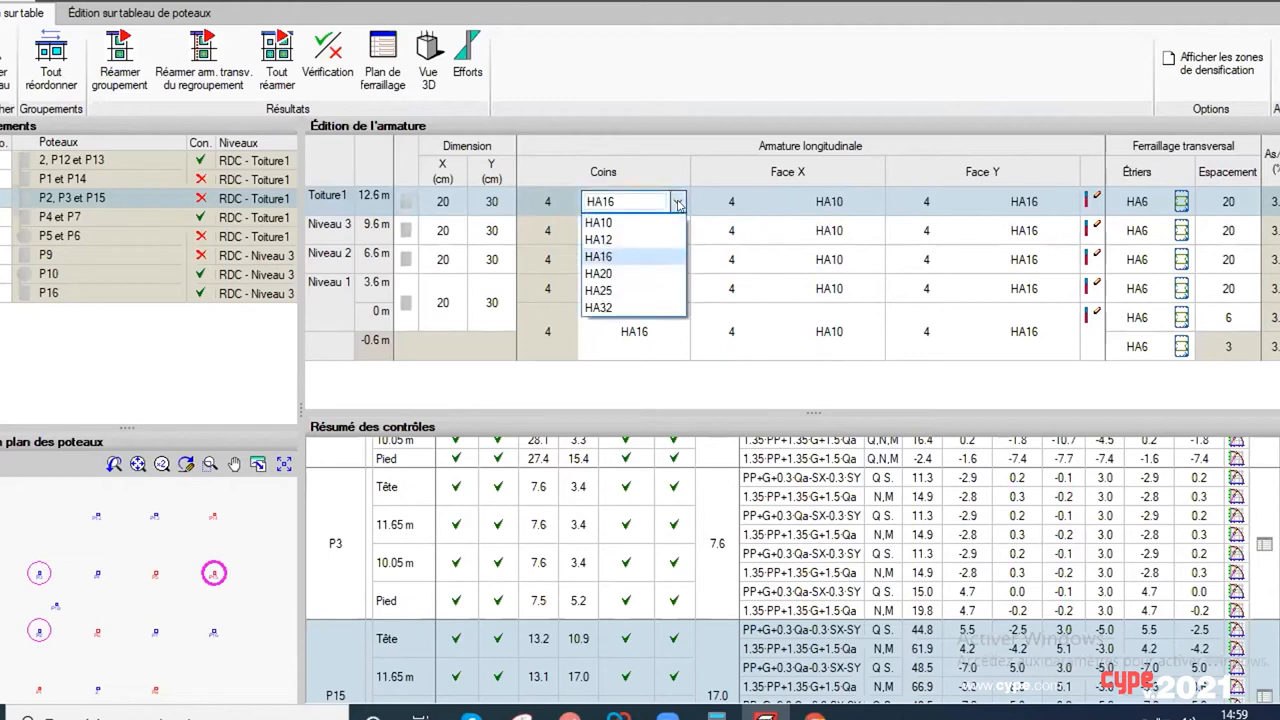
pyautogui.click(678, 203)
pyautogui.click(678, 203)
pyautogui.click(678, 203)
pyautogui.click(790, 205)
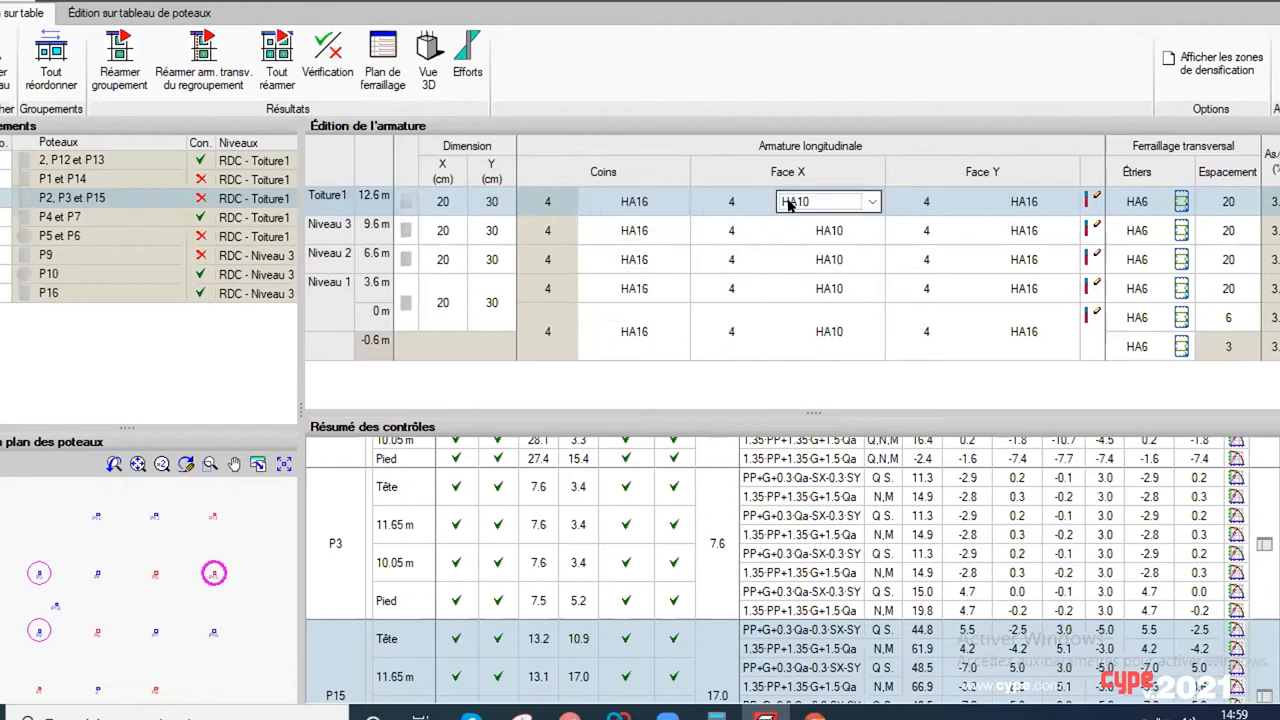
pyautogui.click(872, 203)
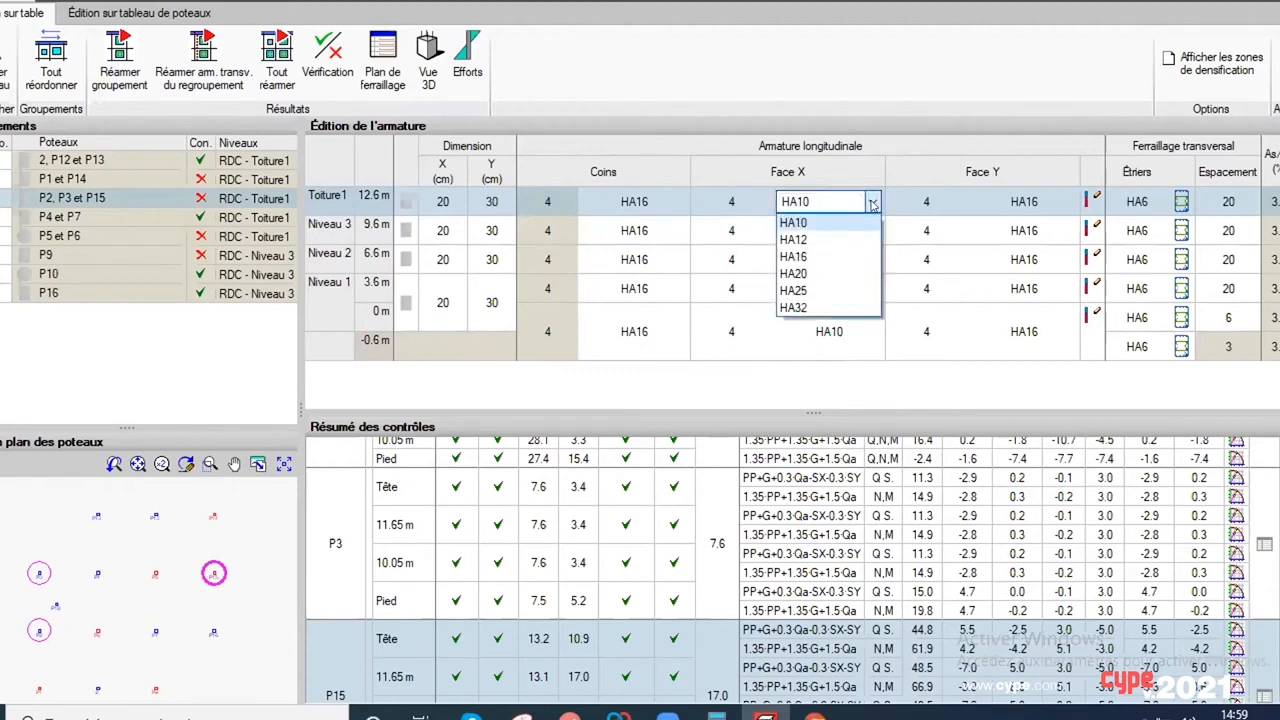
pyautogui.click(872, 203)
pyautogui.click(1093, 207)
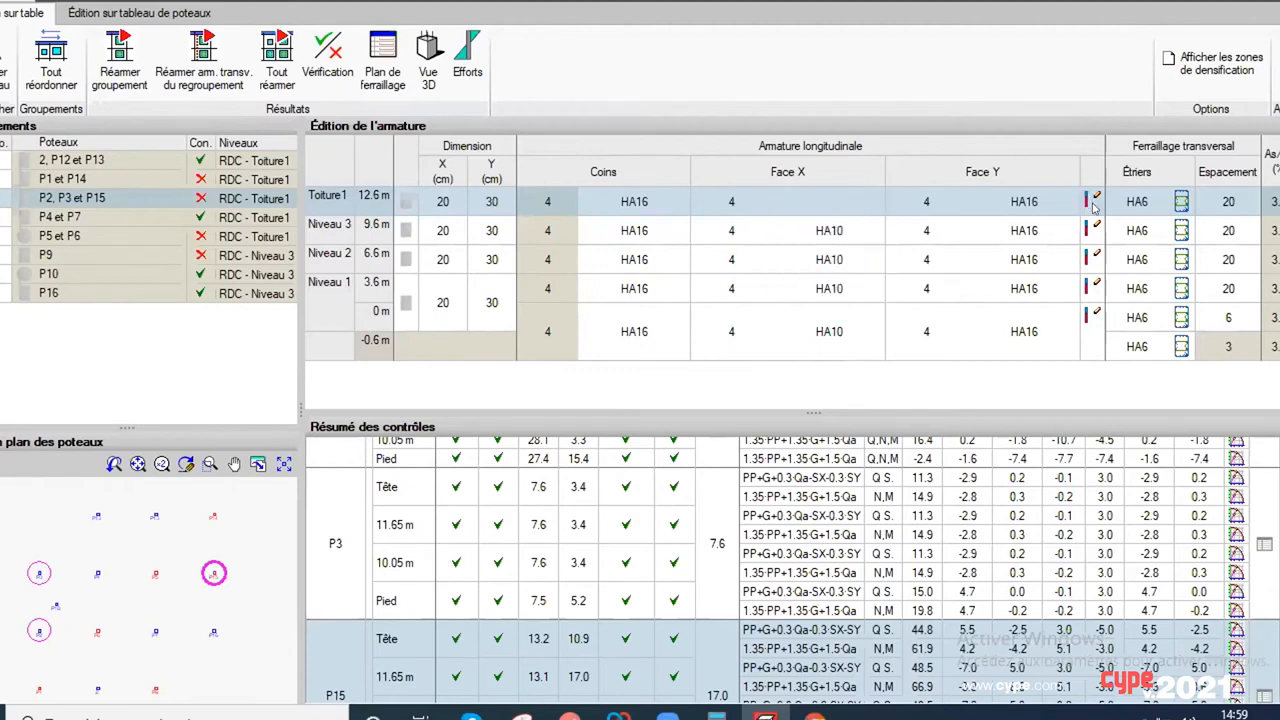
pyautogui.click(804, 272)
# Step: Open column P3's detailed checks and examine the bar arrangement, minimum and maximum reinforcement, and non-seismic and seismic shear checks
pyautogui.click(1267, 545)
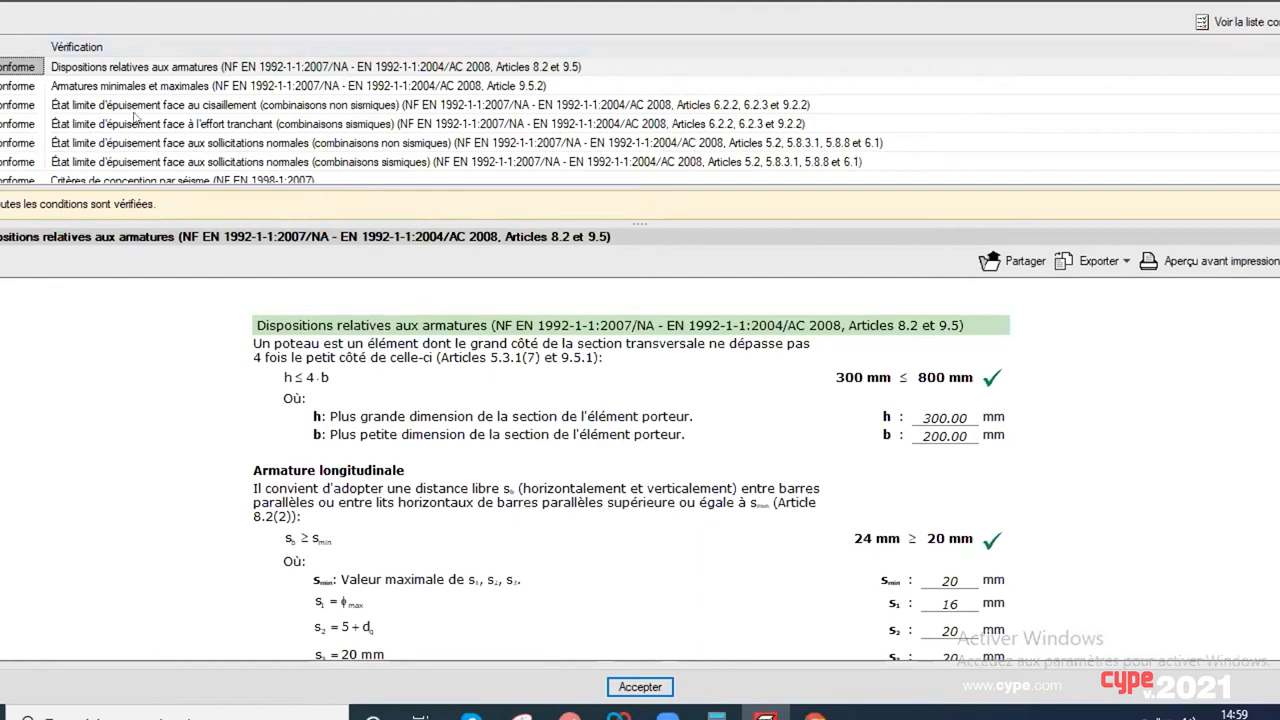
pyautogui.click(90, 86)
pyautogui.click(111, 66)
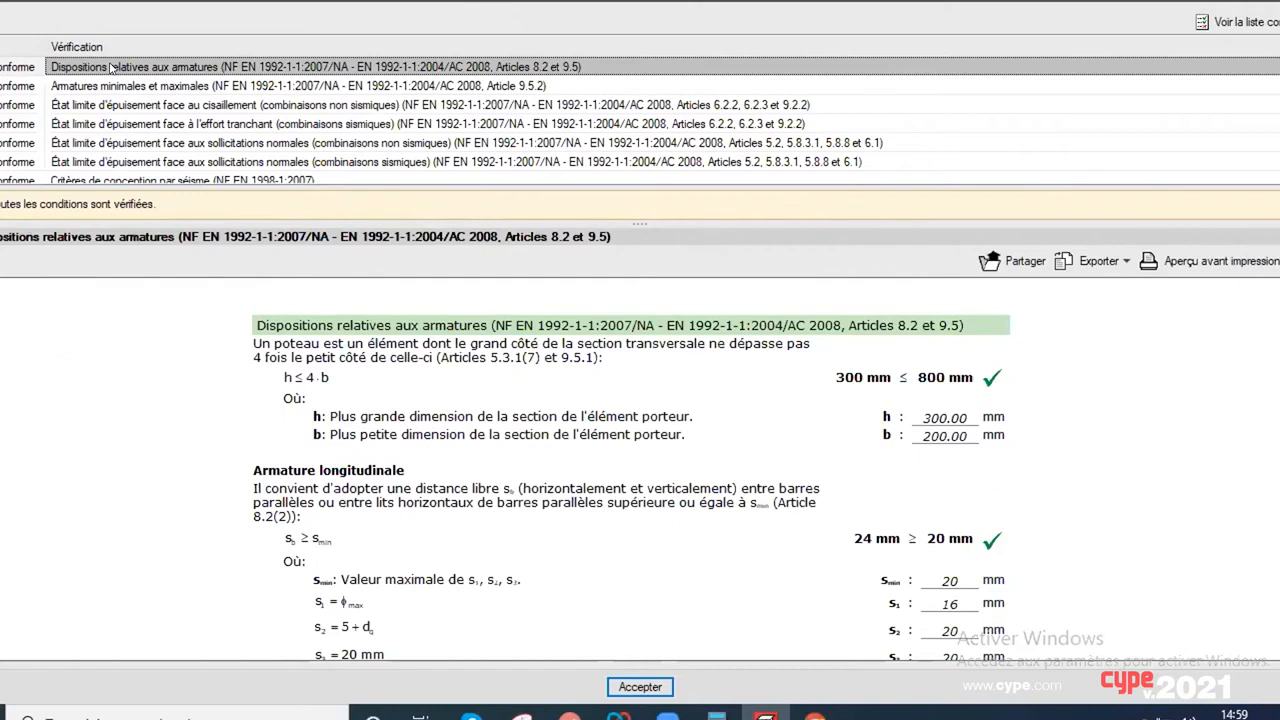
pyautogui.click(125, 85)
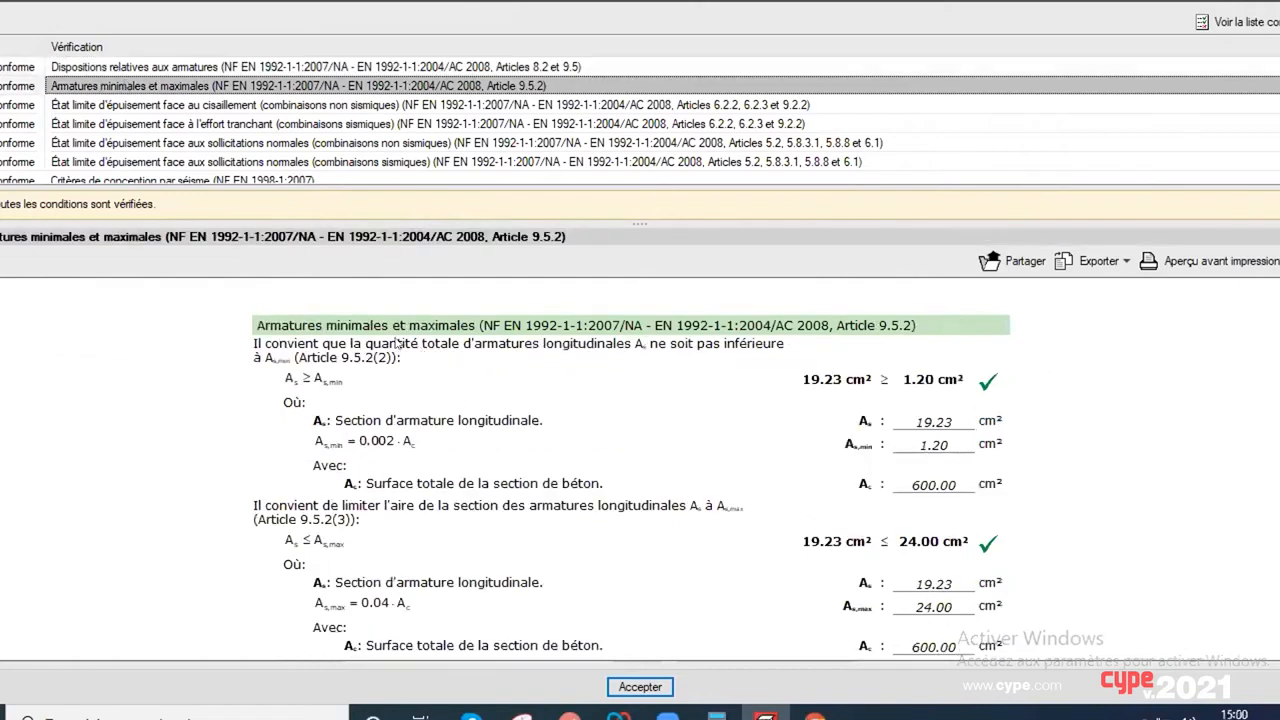
pyautogui.scroll(-3, 370, 388)
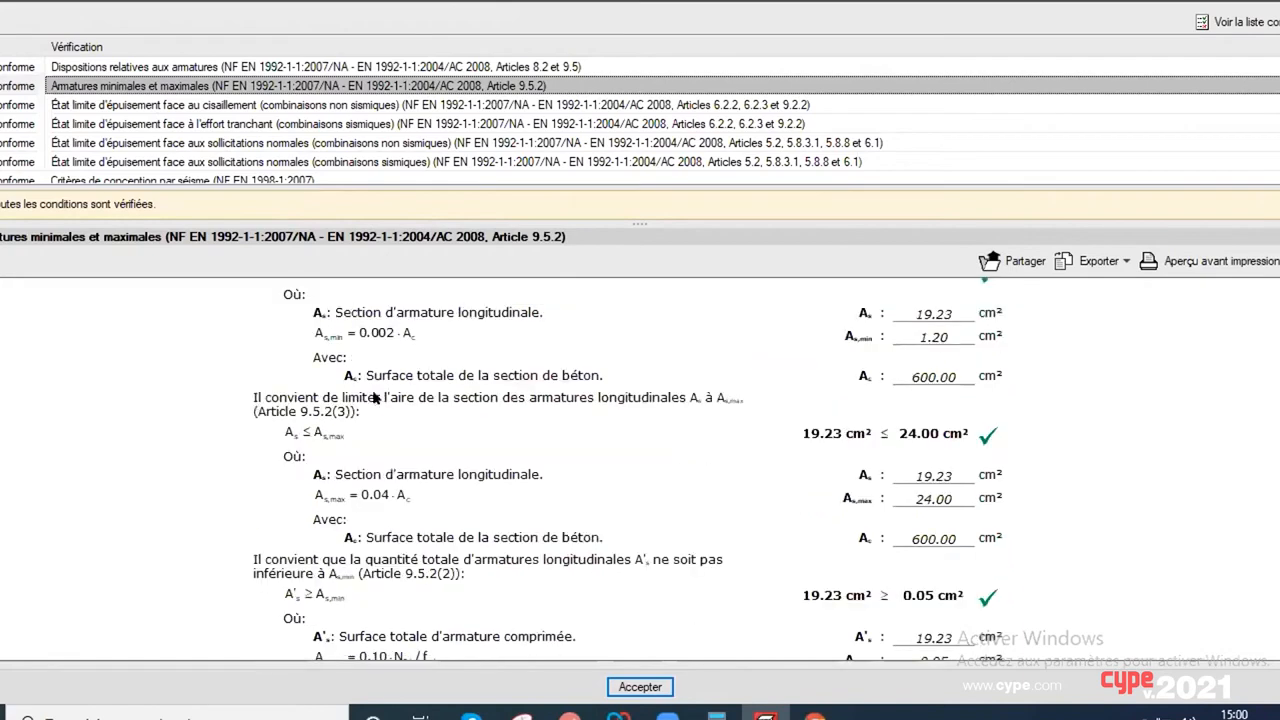
pyautogui.click(199, 105)
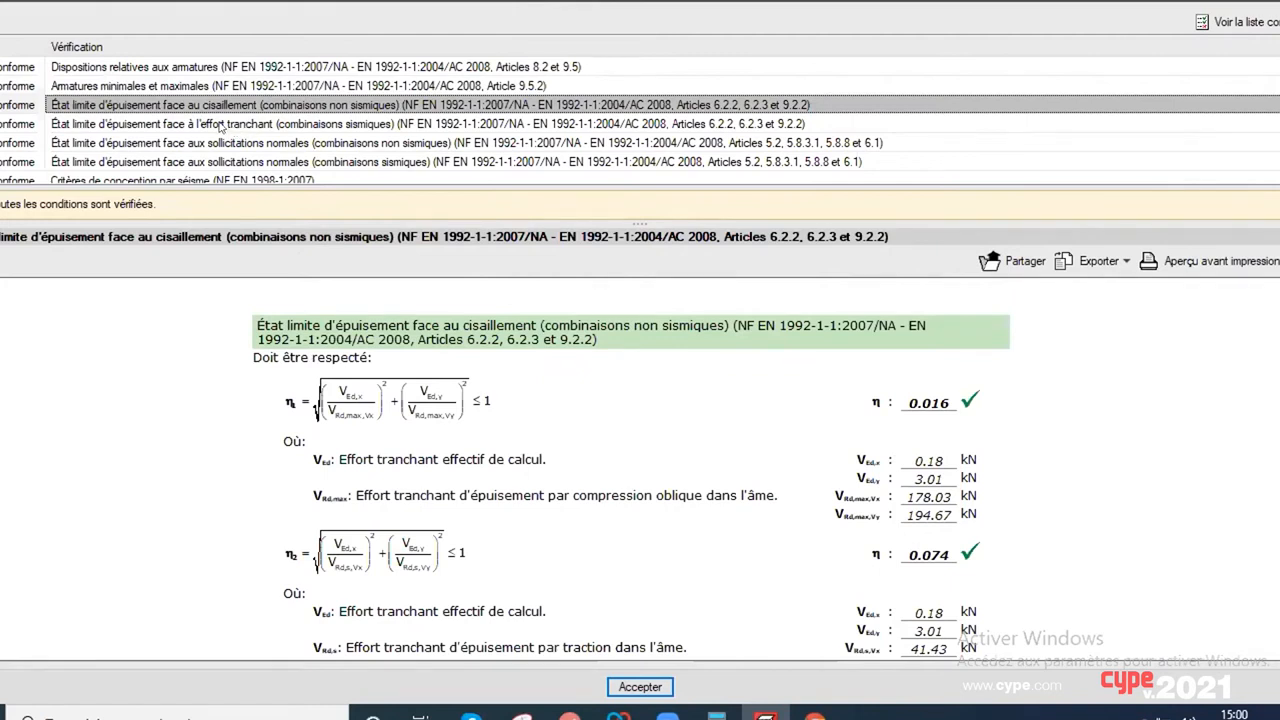
pyautogui.click(220, 125)
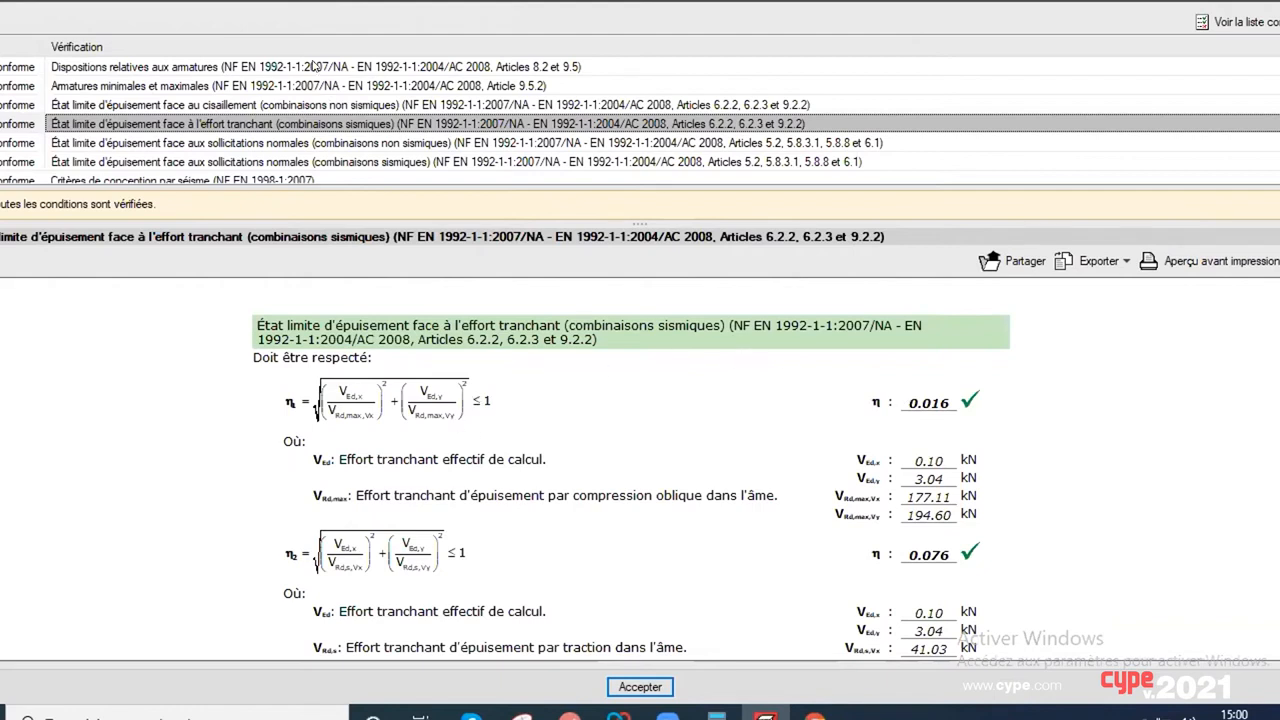
# Step: Examine the longitudinal and transverse reinforcement requirements in the NF EN 1998-1:2007 seismic design criteria check
pyautogui.scroll(-1, 300, 132)
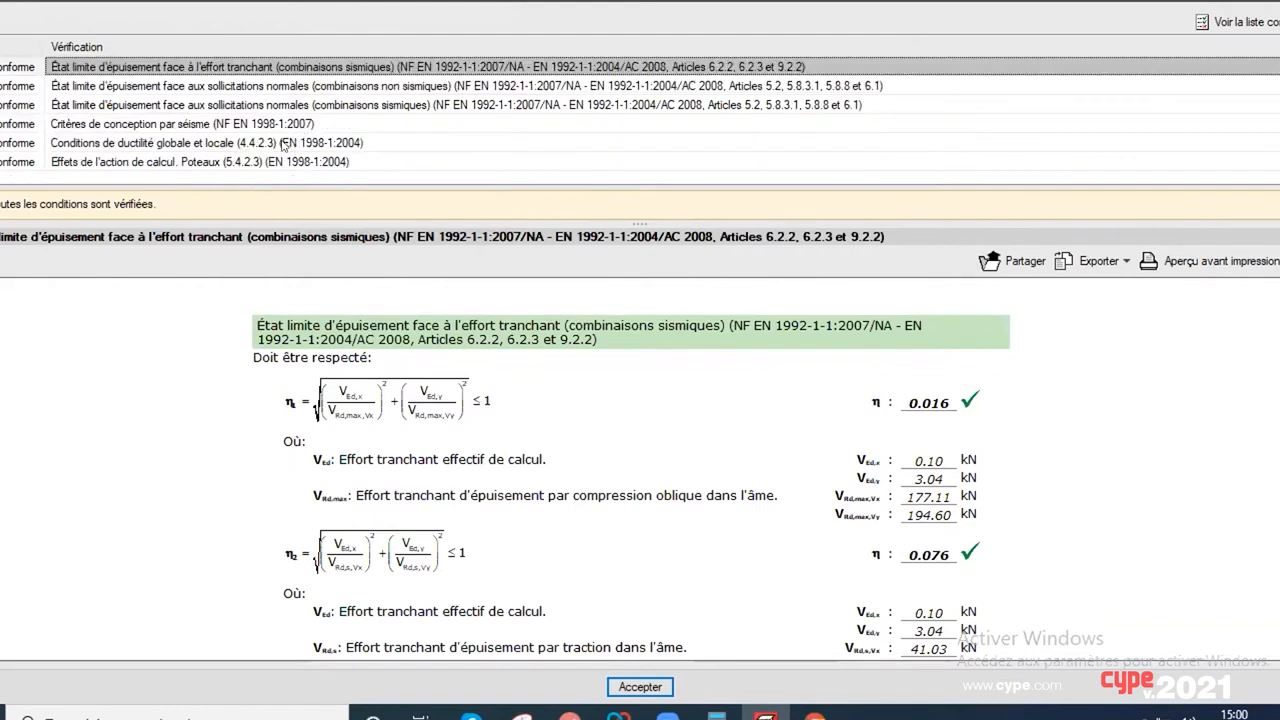
pyautogui.click(138, 129)
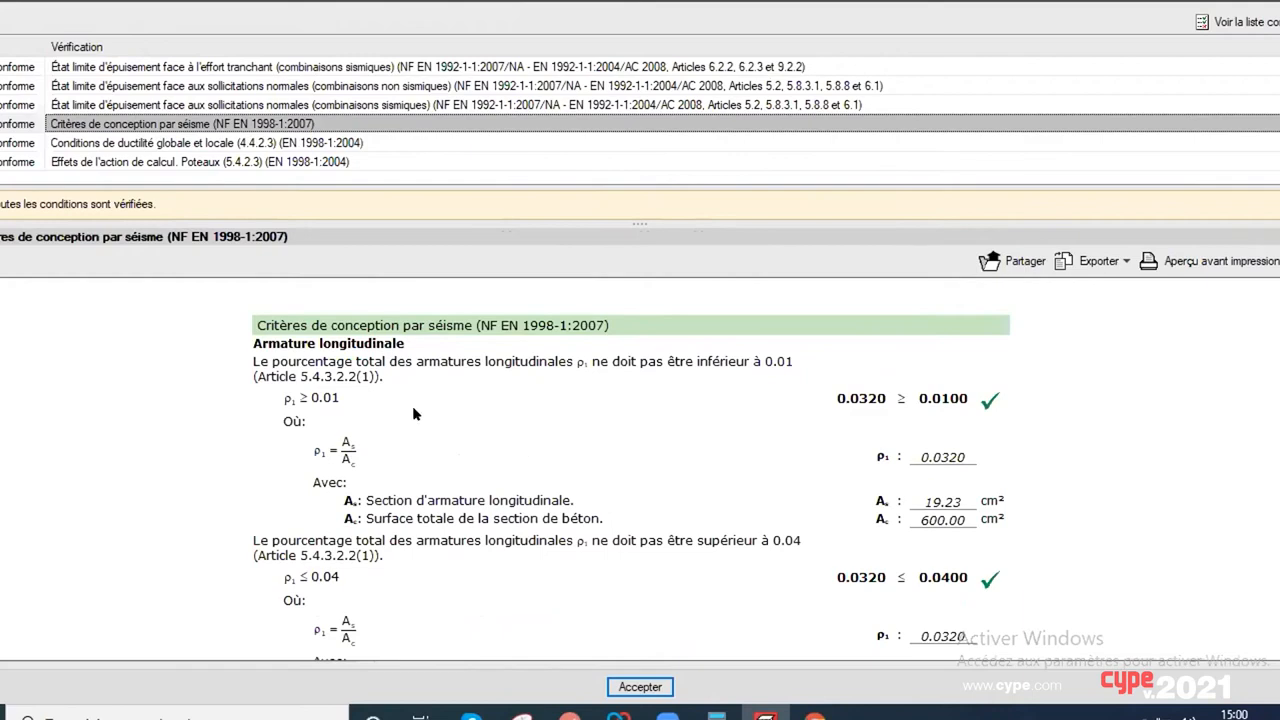
pyautogui.scroll(-10, 445, 460)
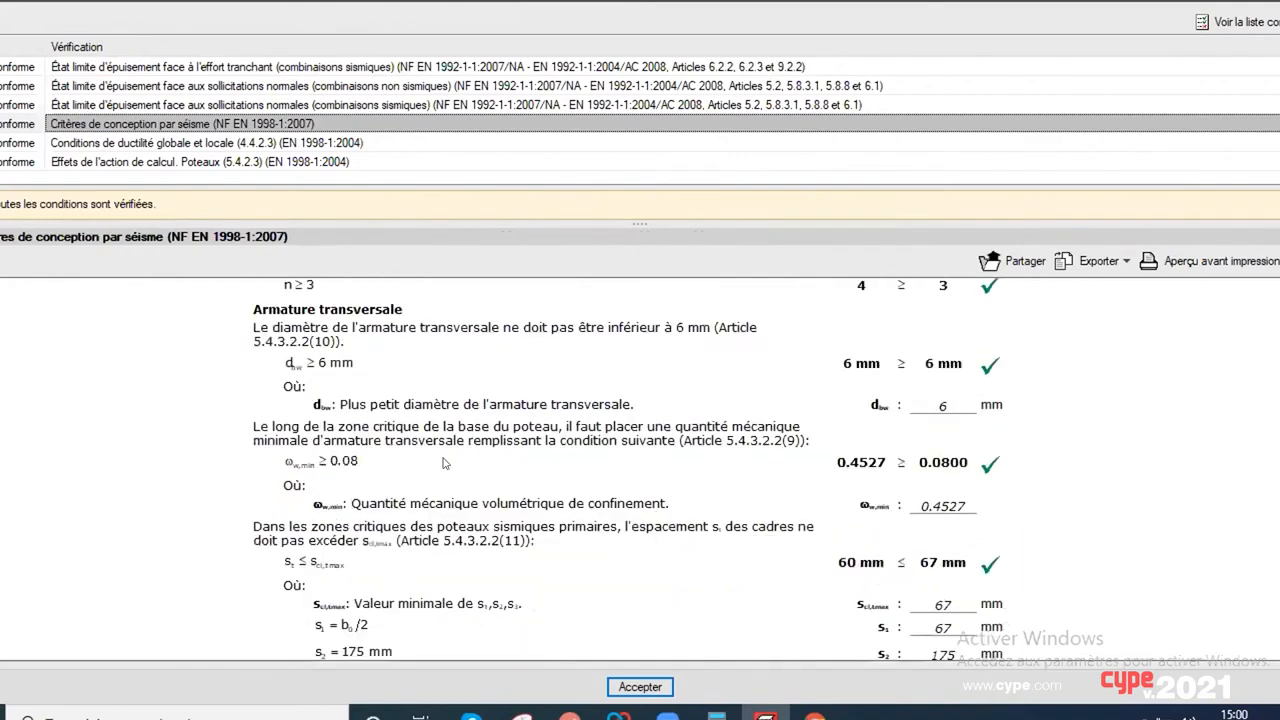
pyautogui.scroll(-5, 445, 462)
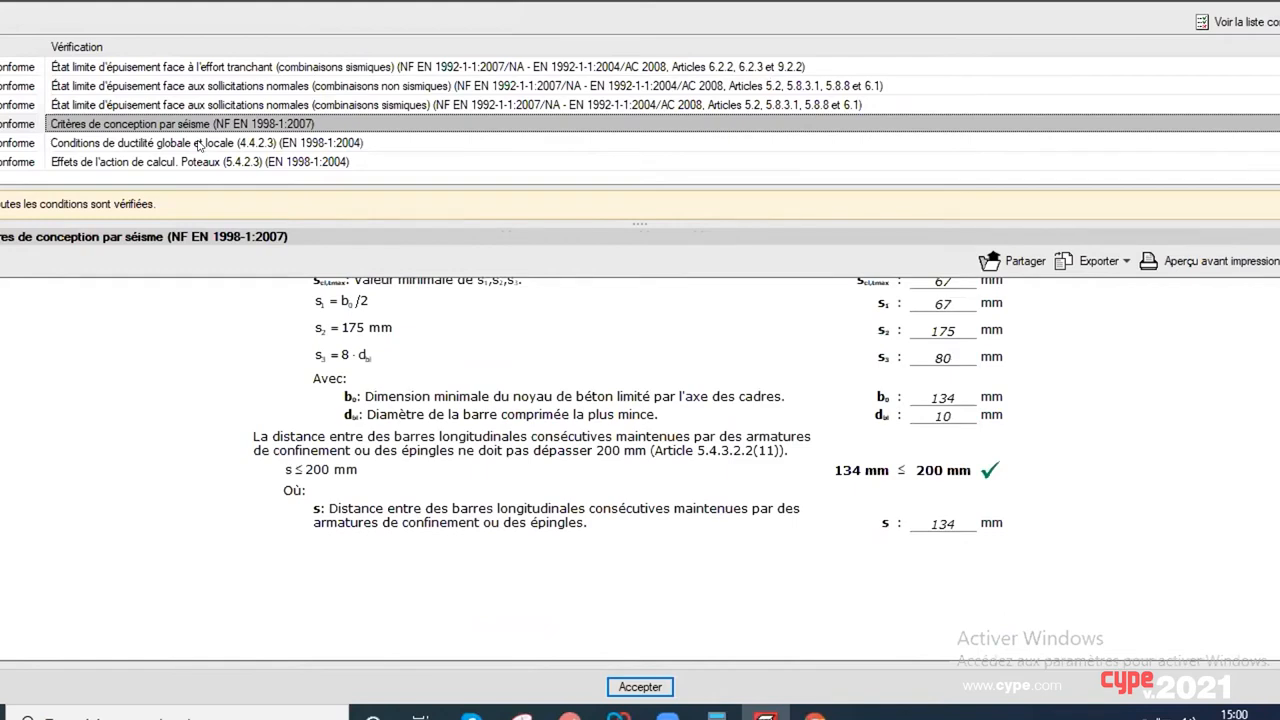
# Step: Examine the global and local ductility conditions (4.4.2.3) and the column design action effects (5.4.2.3) of EN 1998-1:2004
pyautogui.click(199, 145)
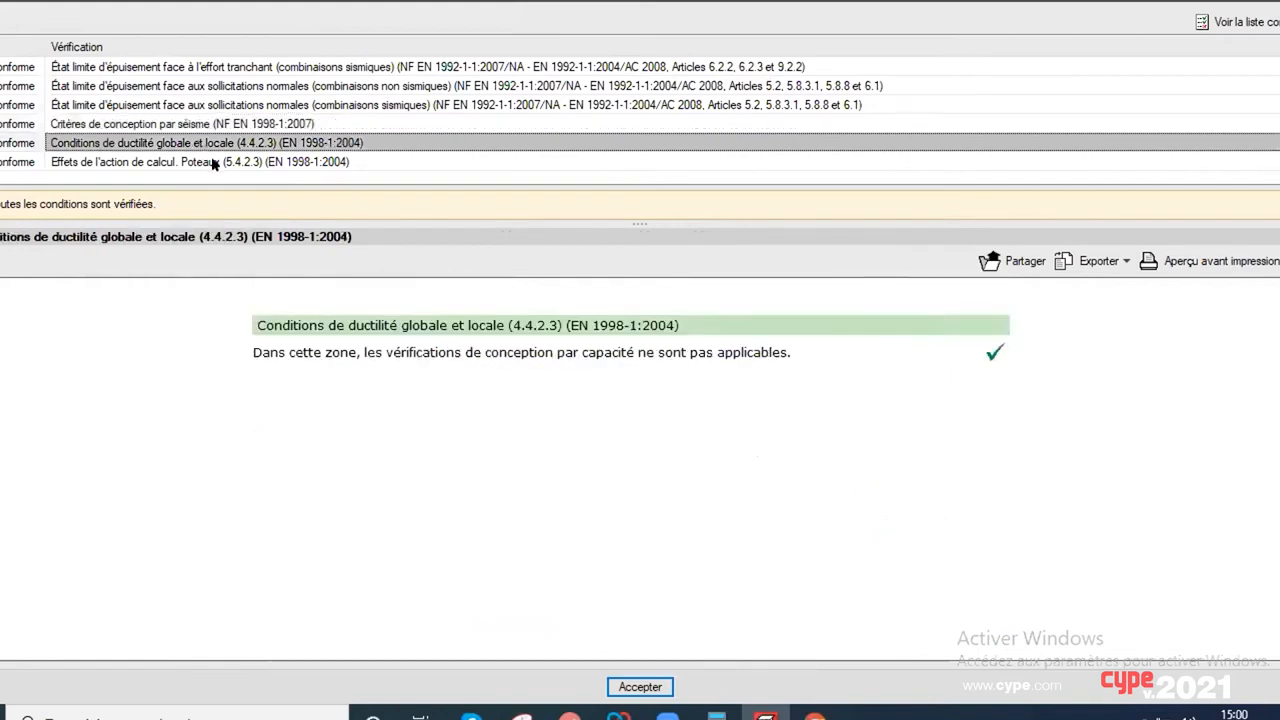
pyautogui.click(201, 162)
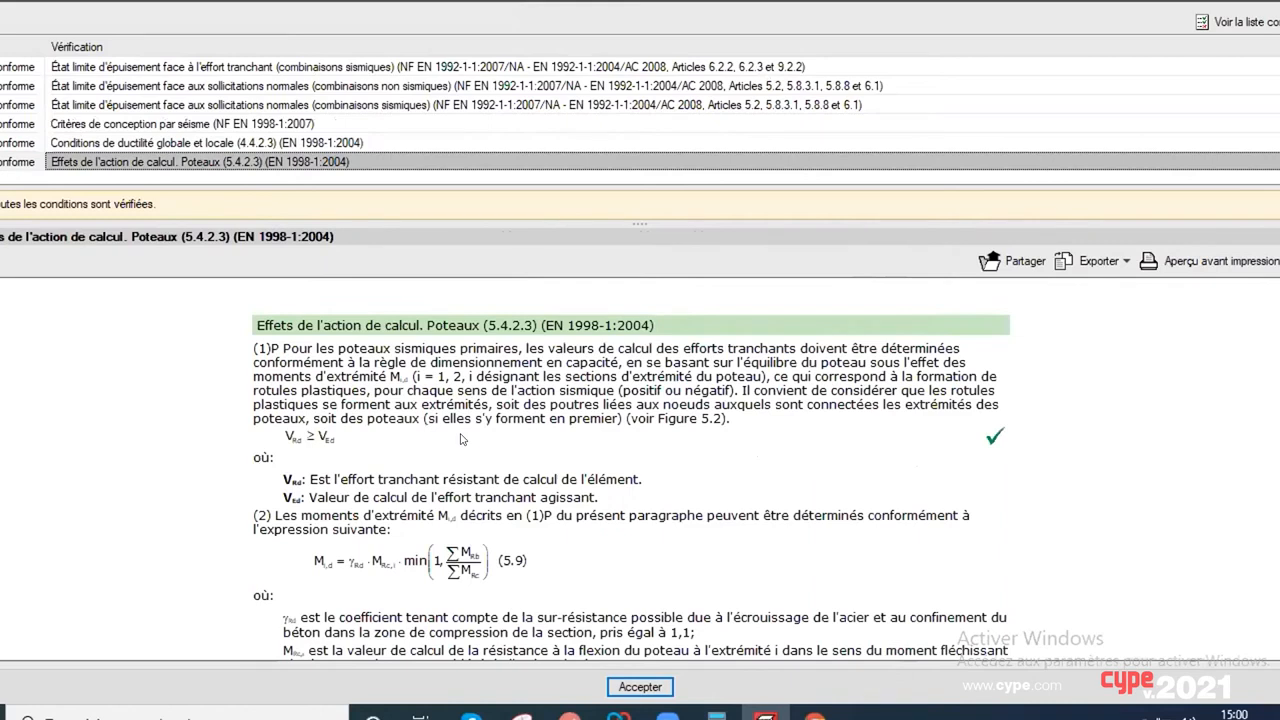
pyautogui.scroll(-2, 538, 414)
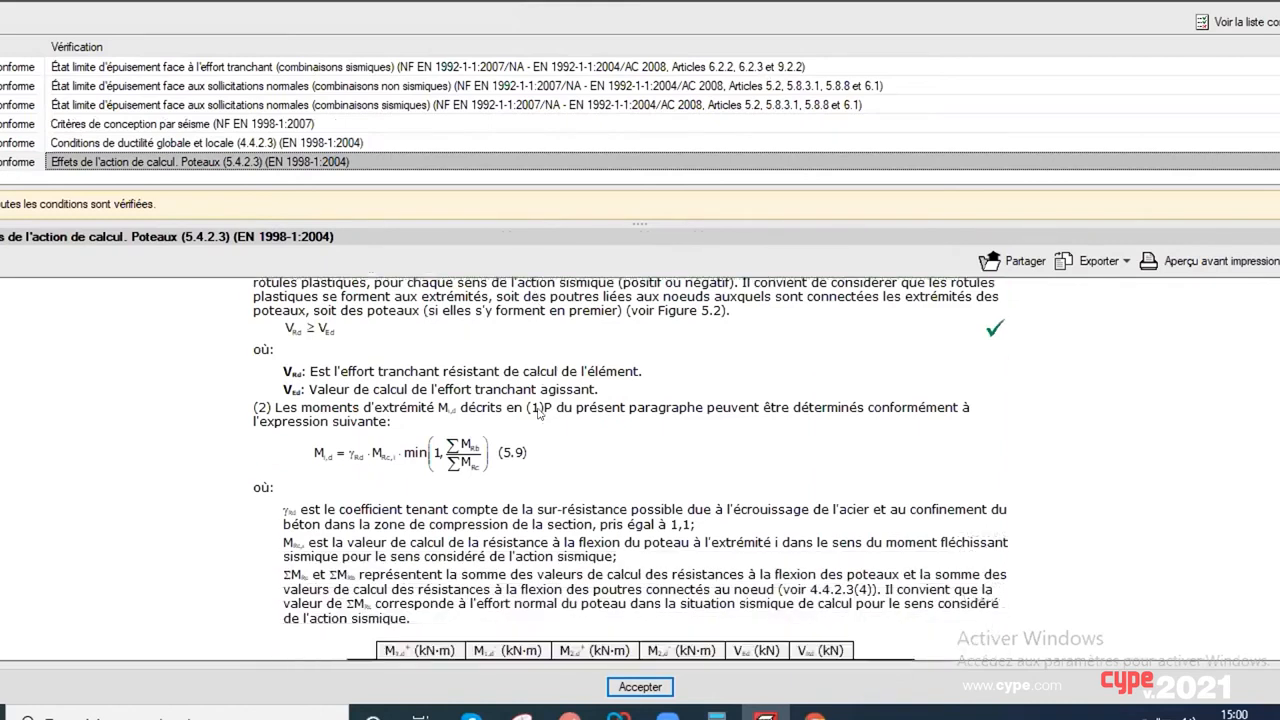
# Step: Examine the end moments and shear values of column P3's design action effects check (5.4.2.3) in its print preview, then close the checks
pyautogui.scroll(-1, 538, 414)
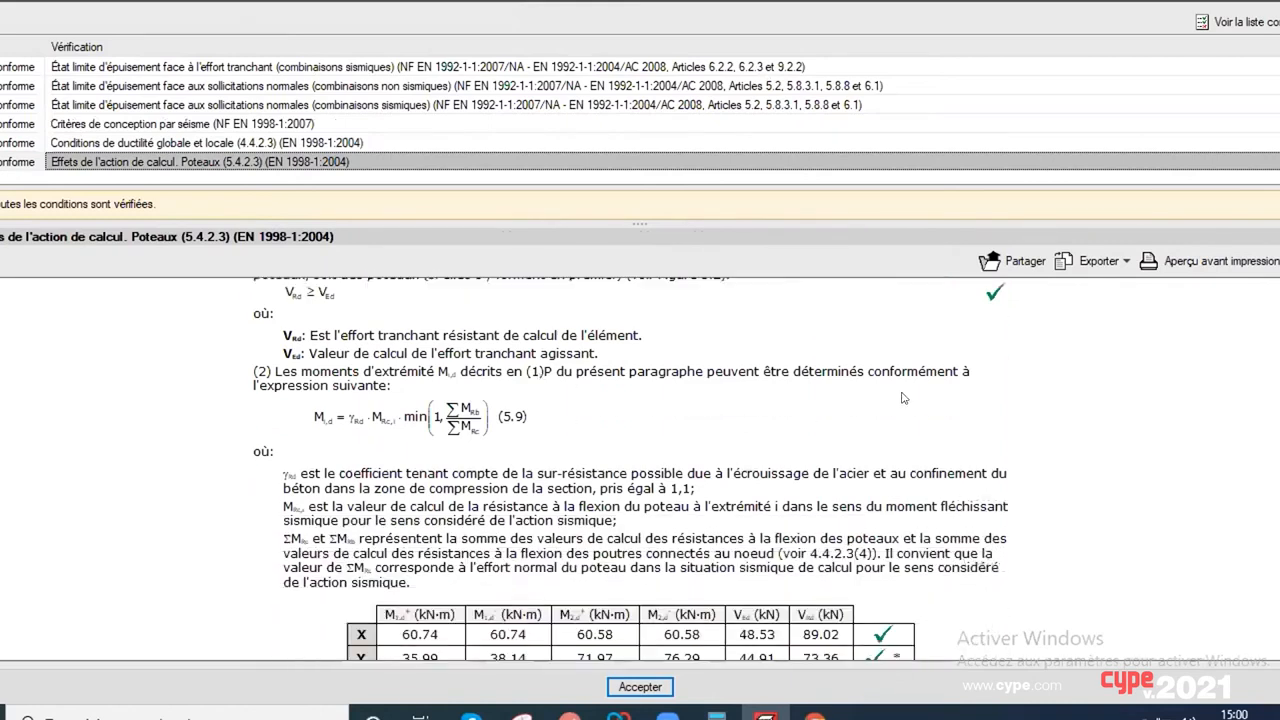
pyautogui.click(1181, 262)
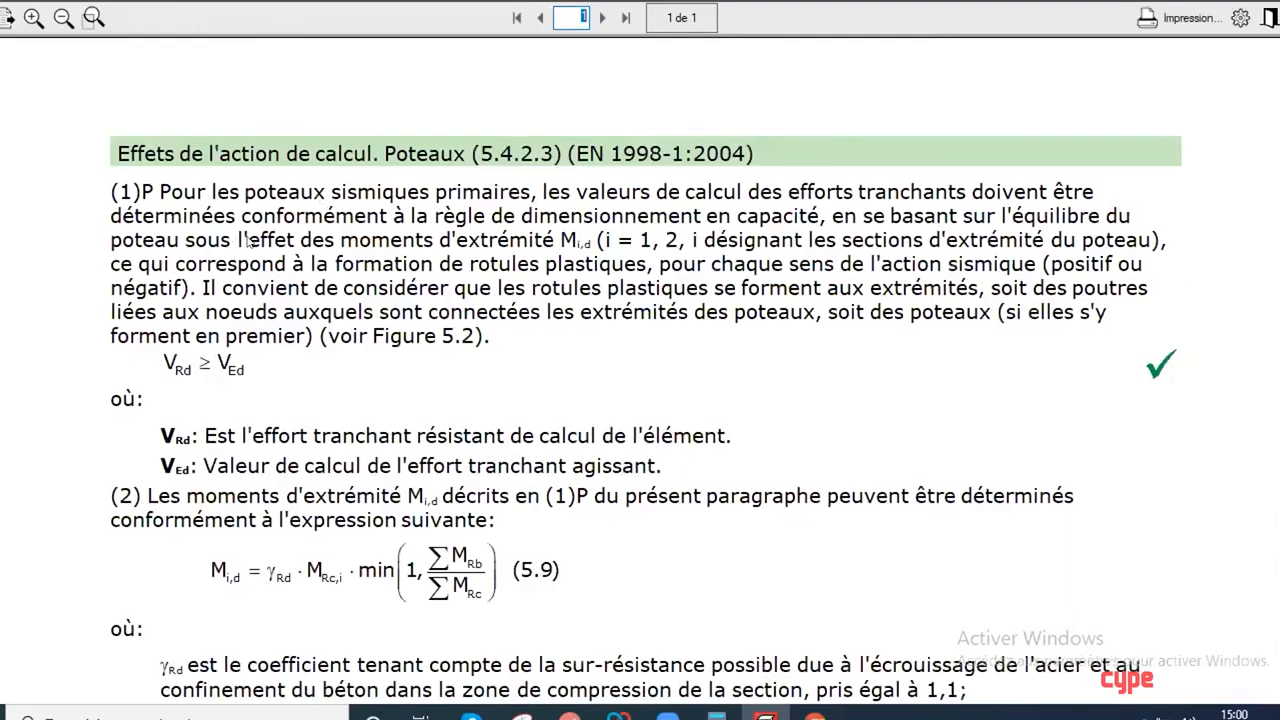
pyautogui.scroll(-4, 355, 342)
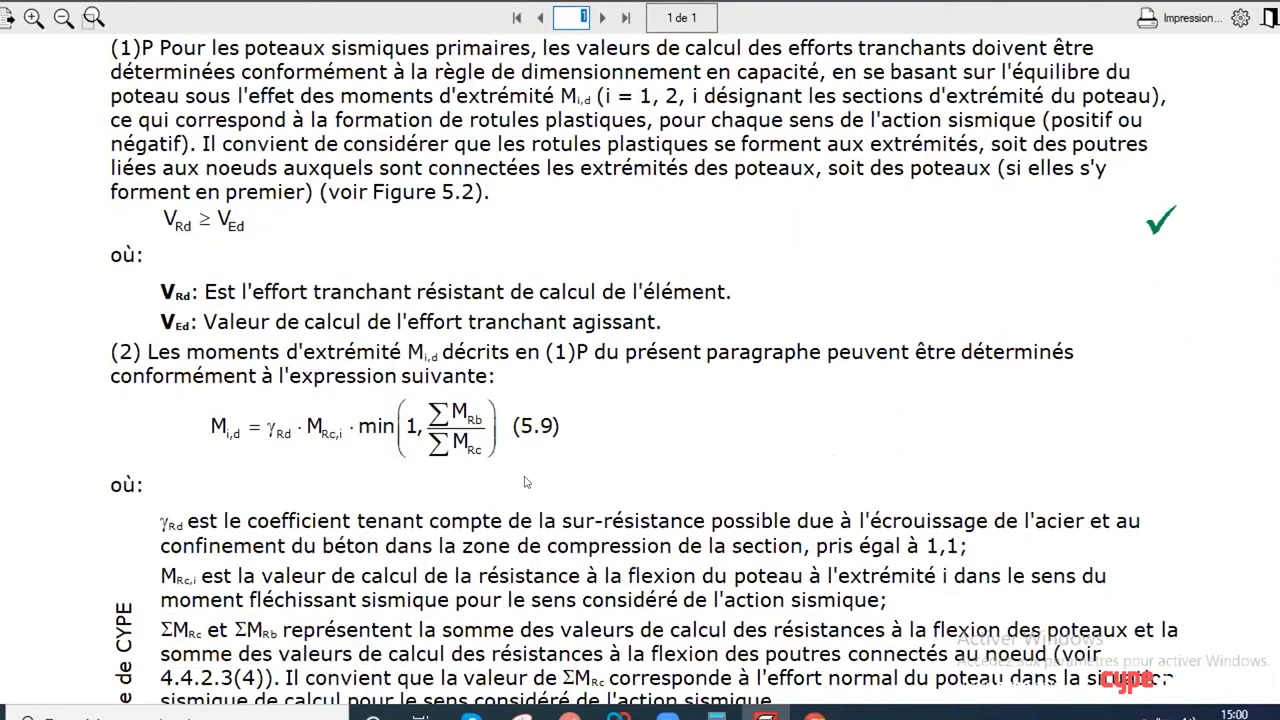
pyautogui.scroll(-8, 447, 391)
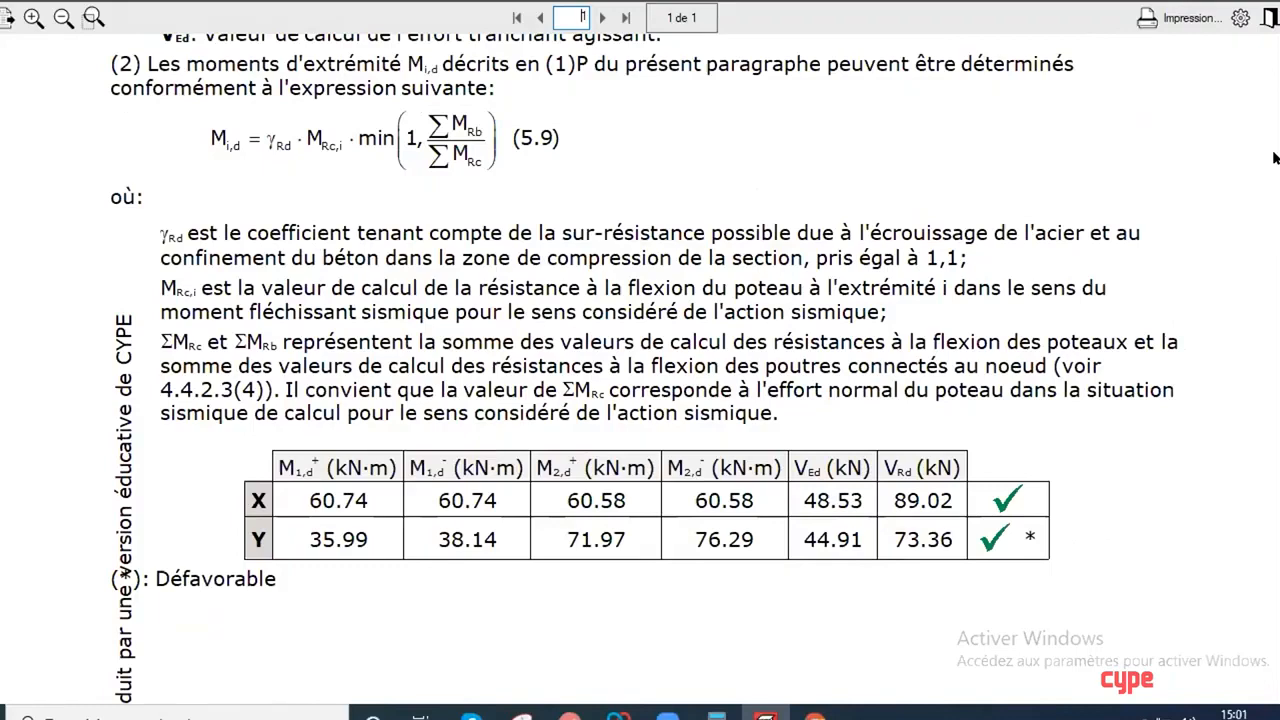
pyautogui.click(1271, 18)
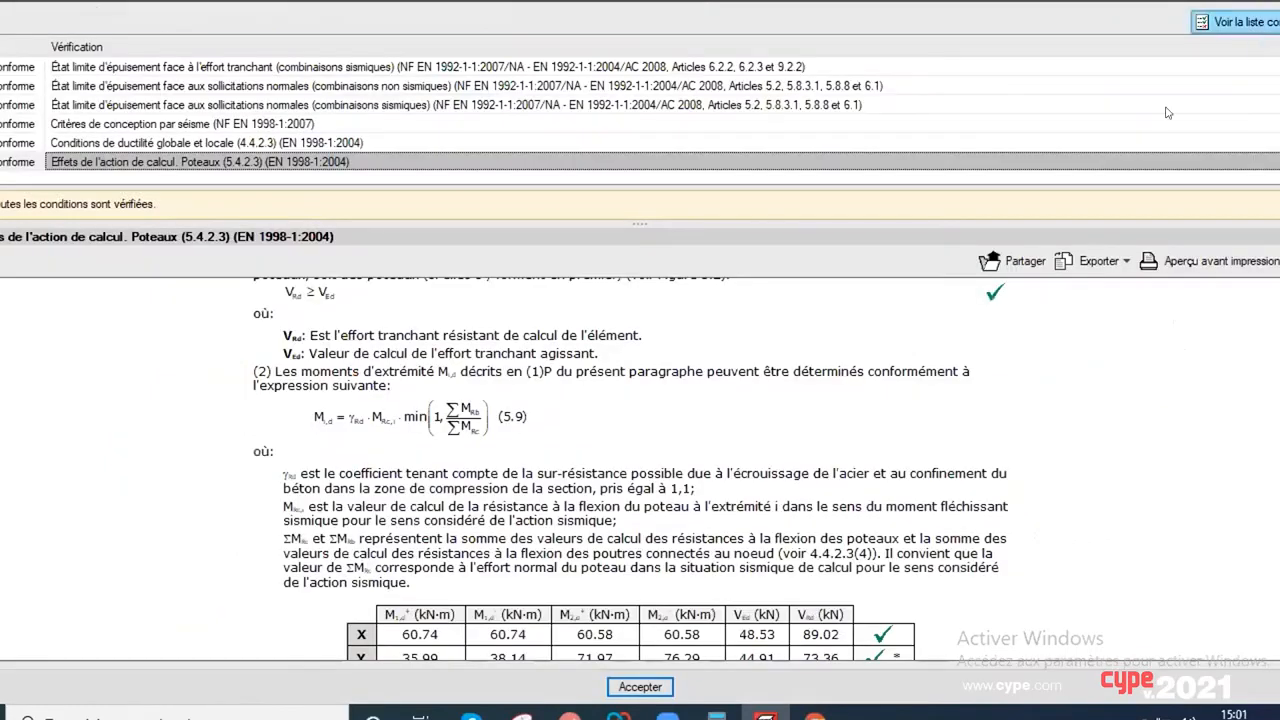
pyautogui.click(1271, 4)
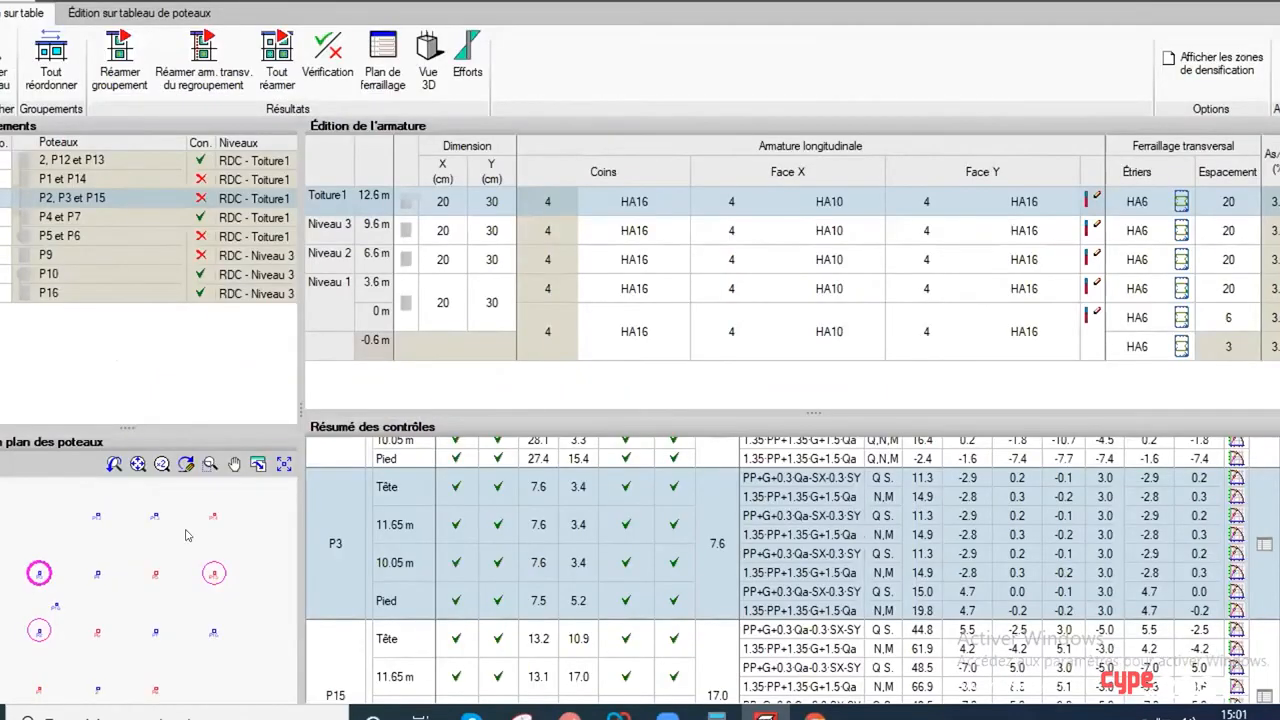
# Step: Open the detailed checks of column P5 and show only the verifications that are not respected
pyautogui.click(154, 577)
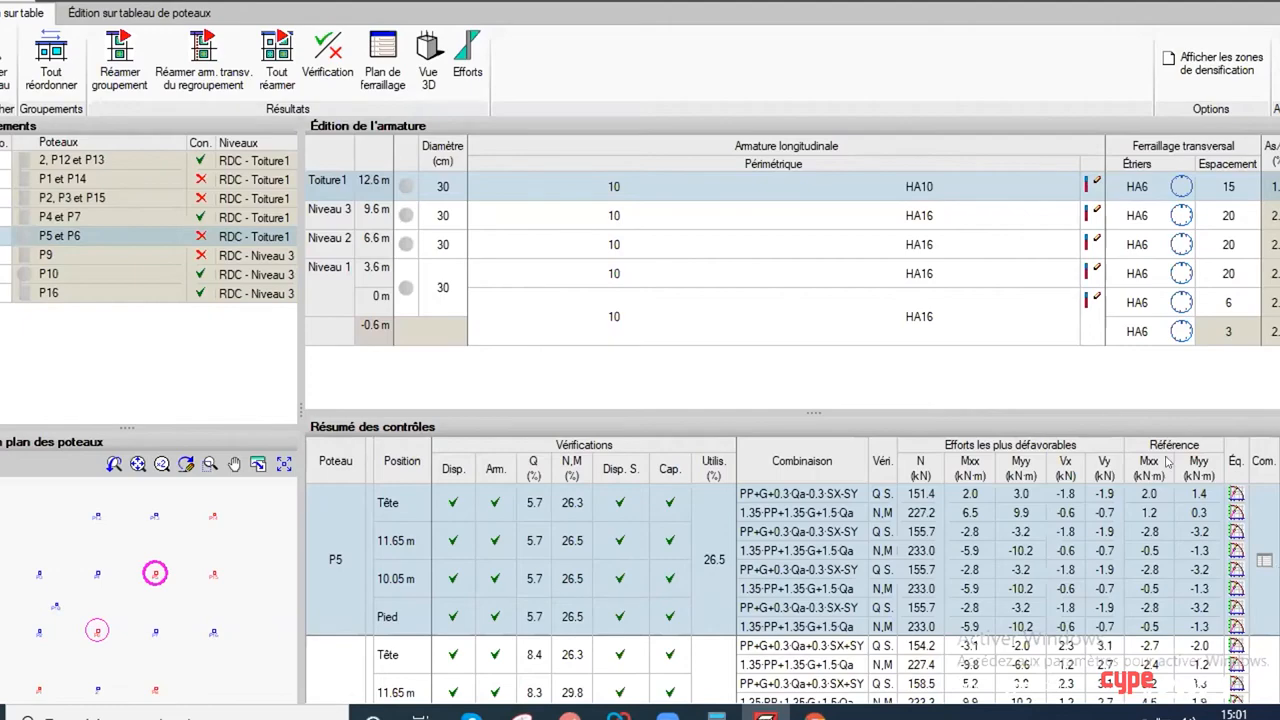
pyautogui.click(327, 60)
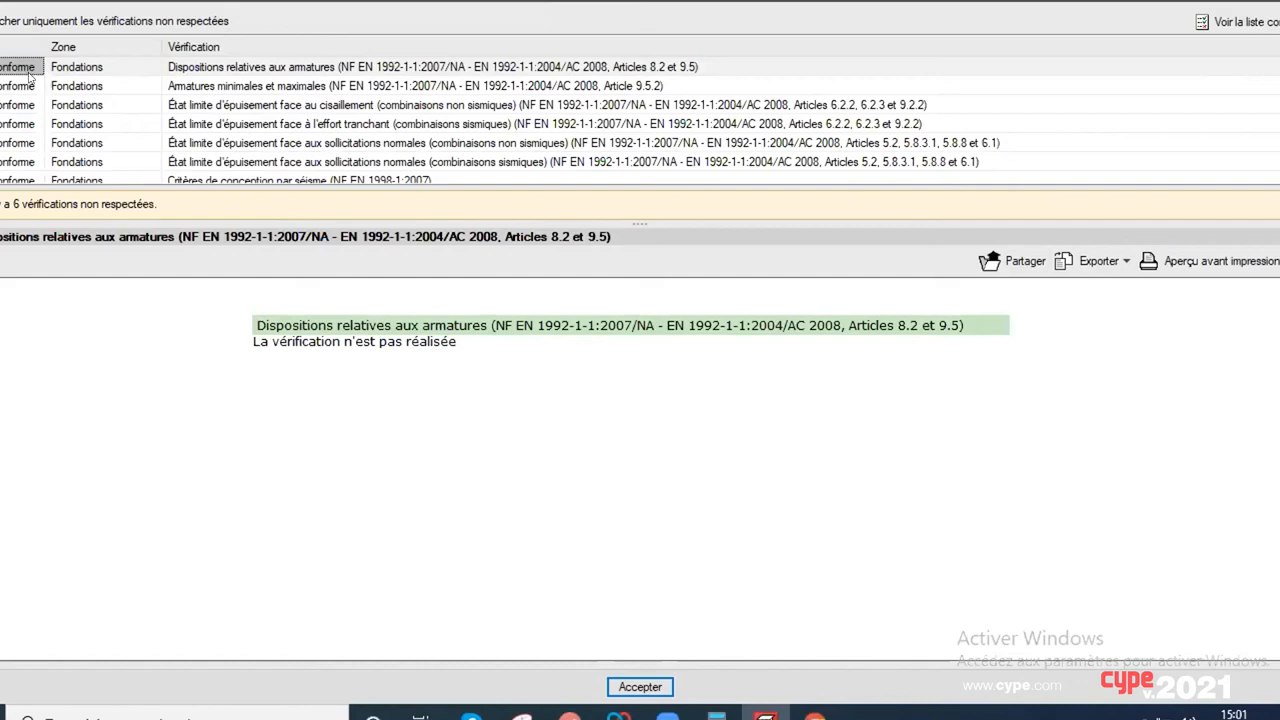
pyautogui.scroll(-4, 8, 55)
pyautogui.click(10, 21)
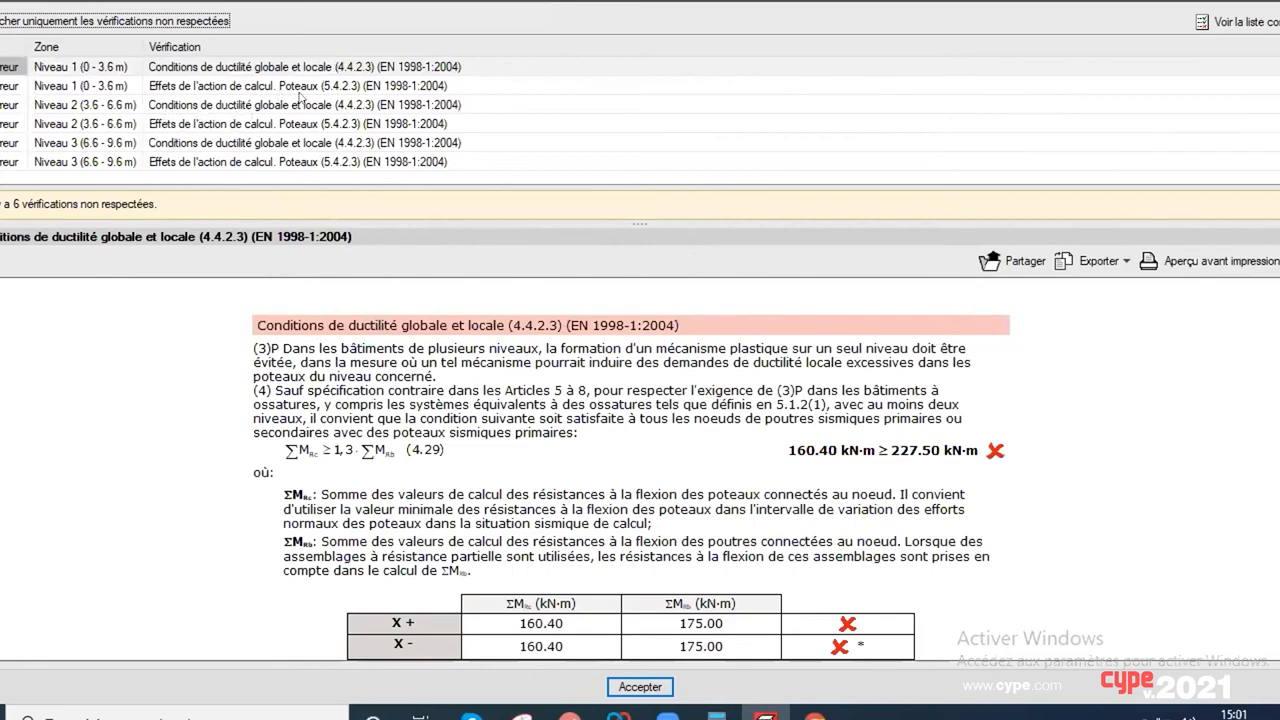
# Step: Examine the column design action effects check (5.4.2.3) for Niveau 2, including its X and Y shear table, and close the checks
pyautogui.click(250, 126)
pyautogui.scroll(-3, 762, 550)
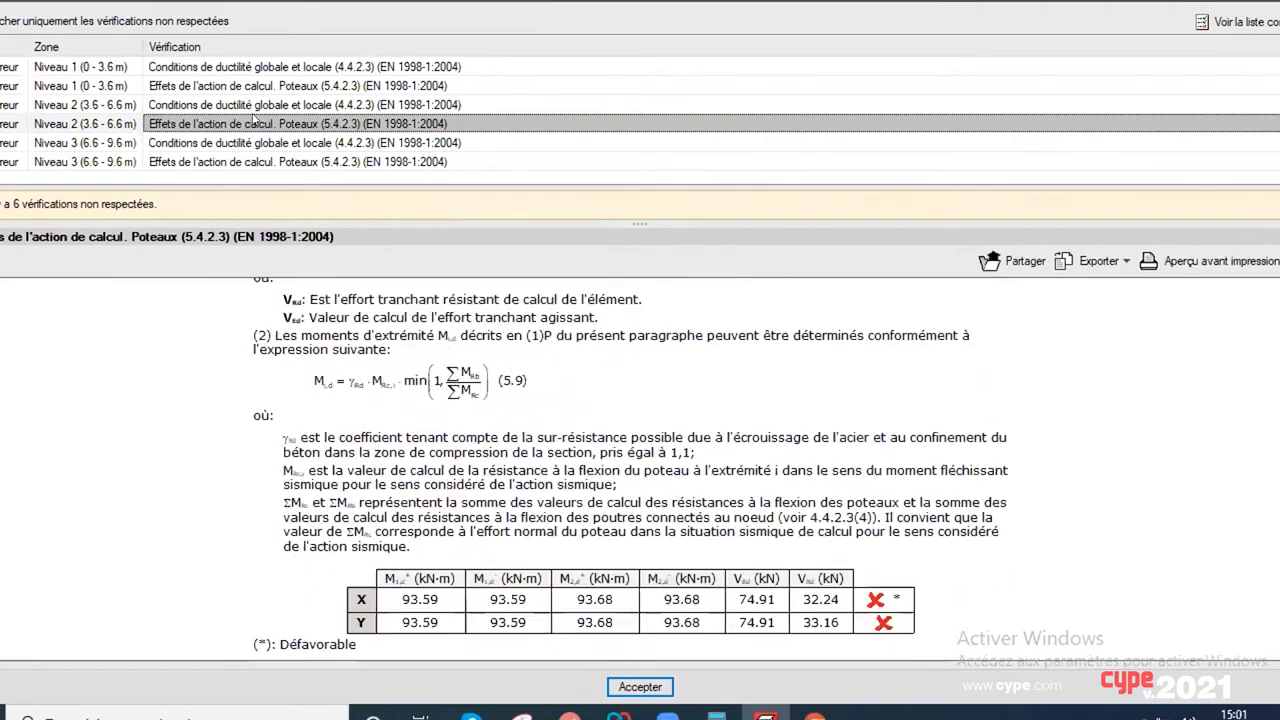
pyautogui.scroll(-1, 826, 627)
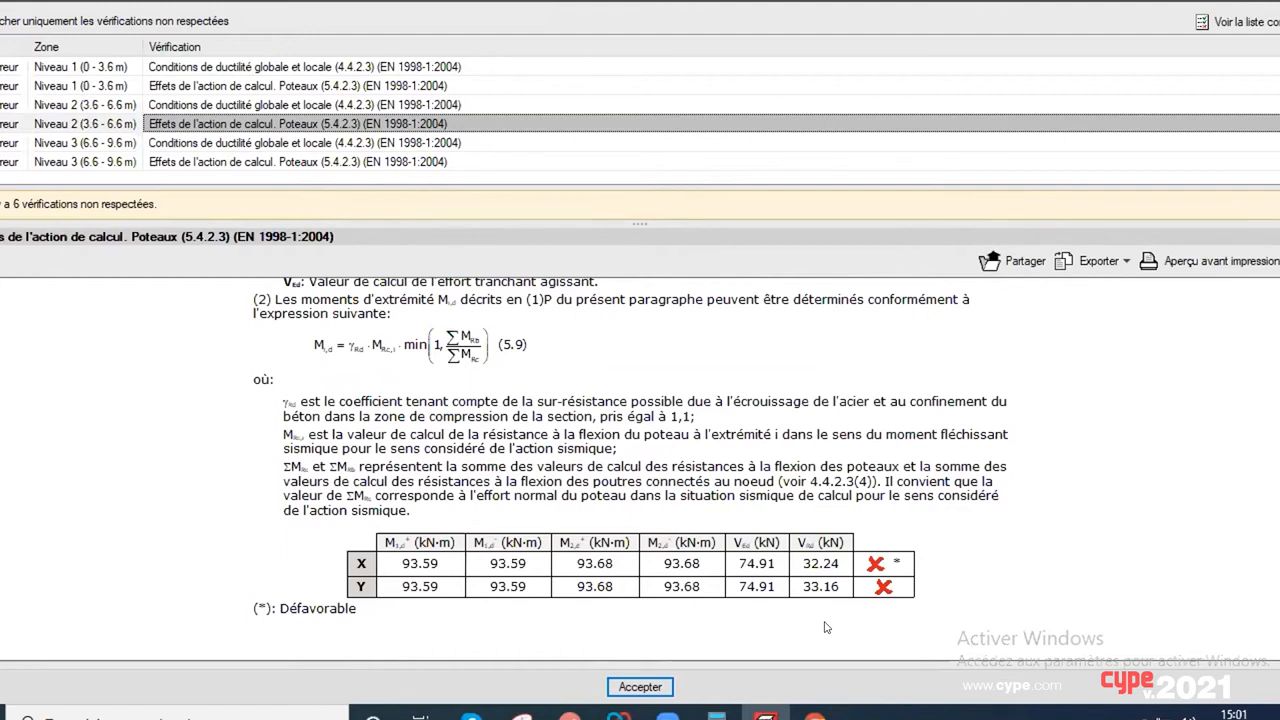
pyautogui.press('Escape')
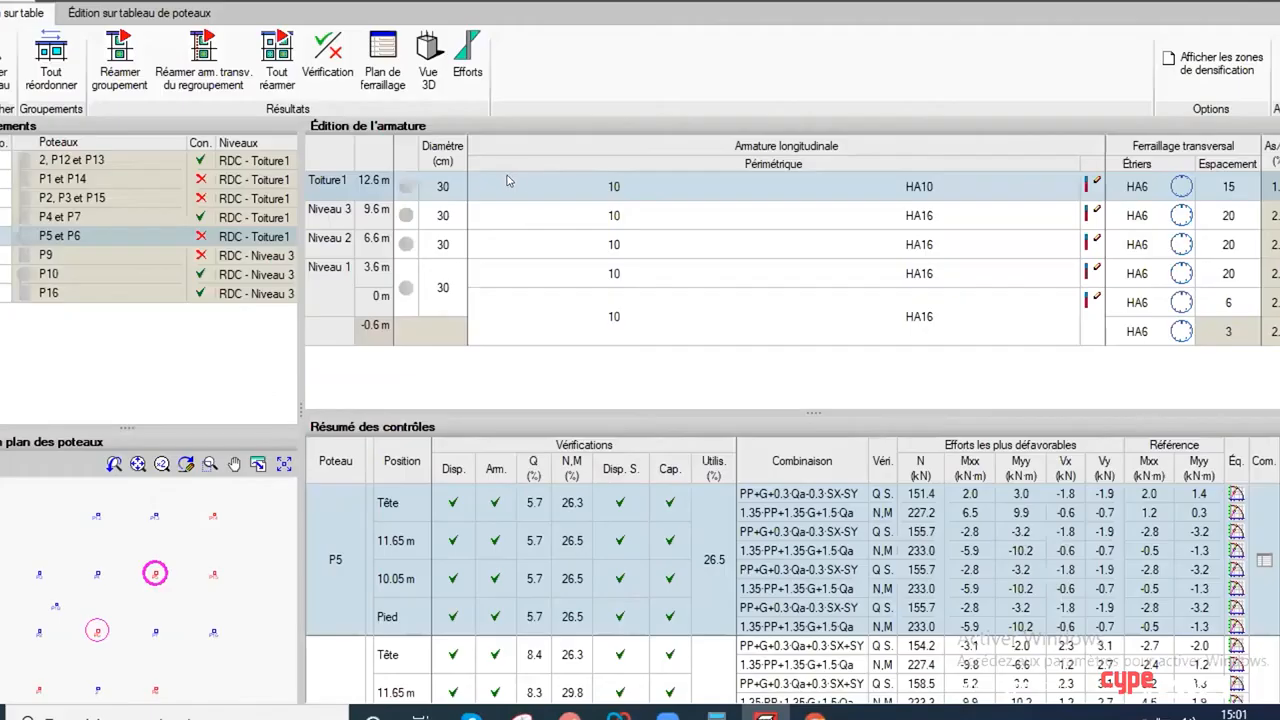
# Step: Set the diameter of the circular P5 and P6 column group to 35 cm, starting at Toiture1
pyautogui.click(433, 184)
pyautogui.write('35')
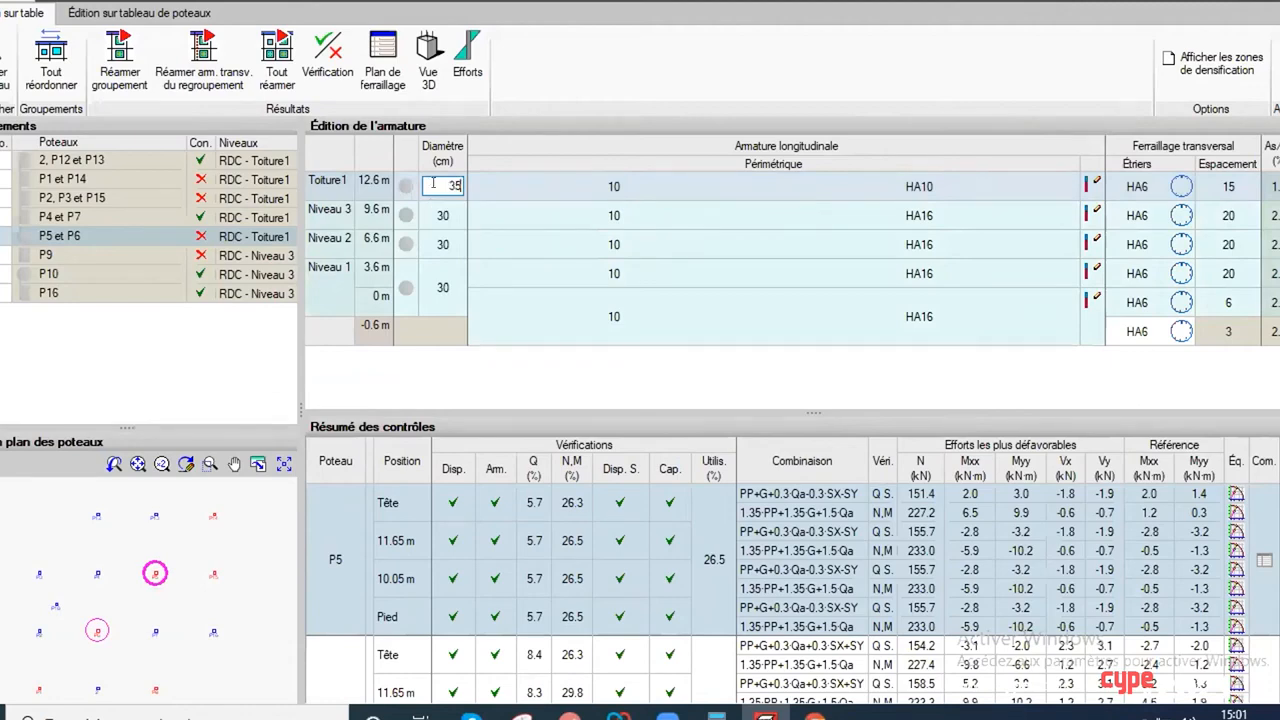
pyautogui.press('Return')
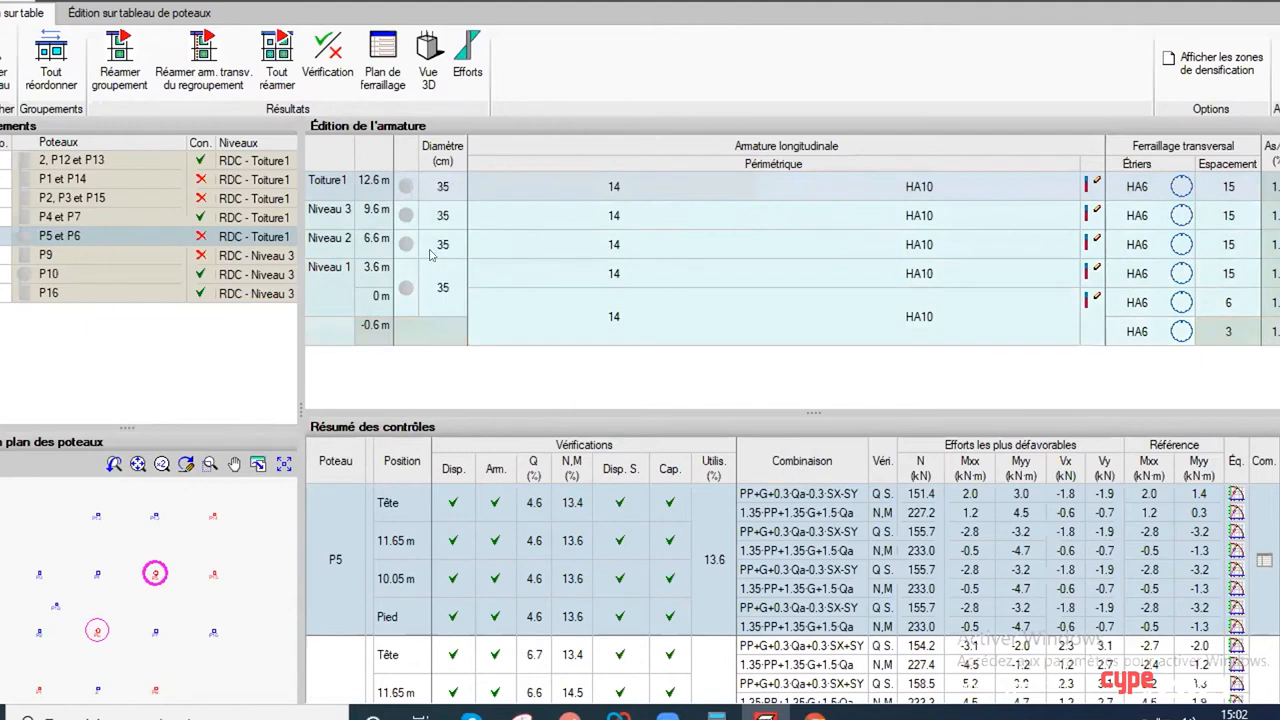
# Step: Set the diameter of the circular P5 and P6 column group to 40 cm
pyautogui.click(436, 183)
pyautogui.write('4')
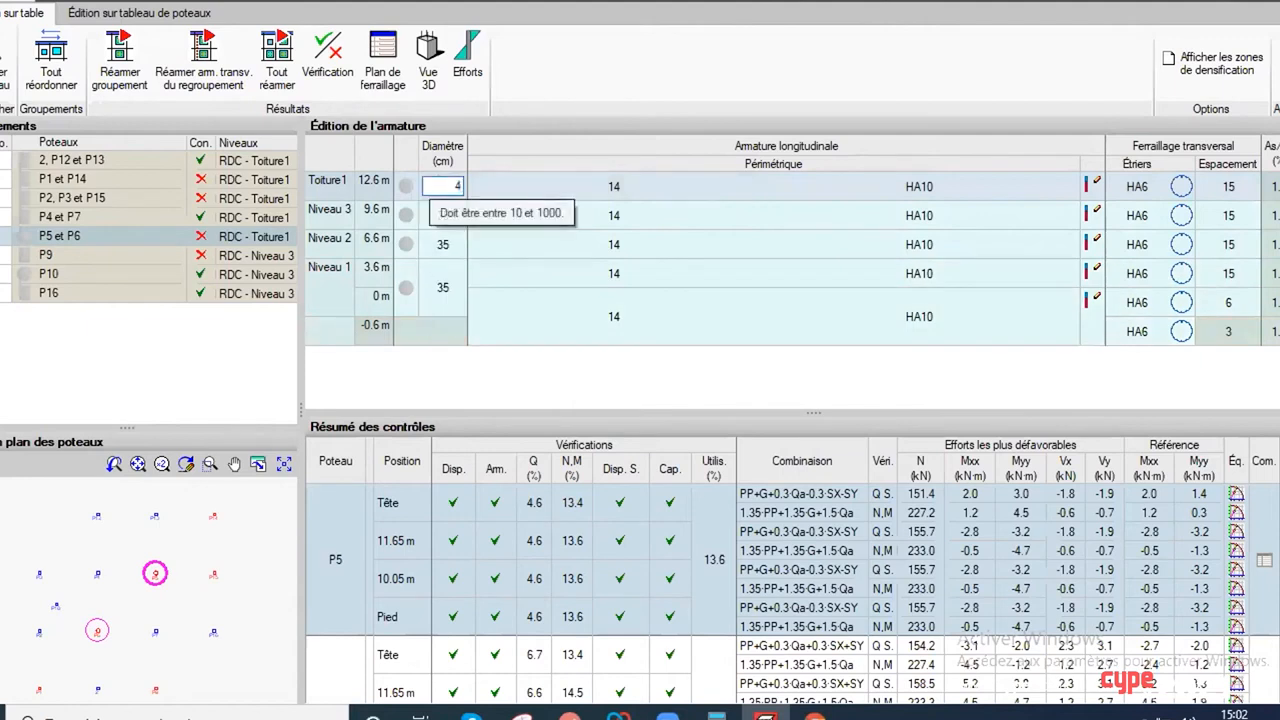
pyautogui.write('0')
pyautogui.press('Return')
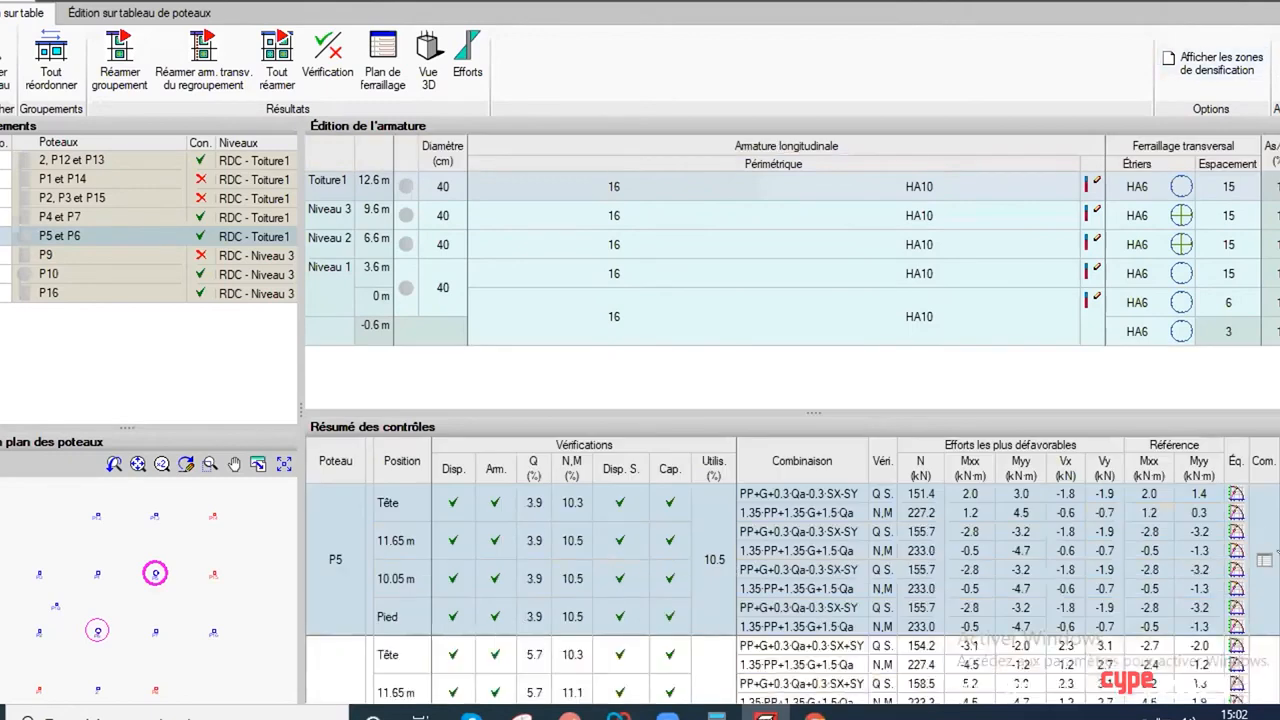
# Step: Review column P5's list of detailed checks for the resized section and close it
pyautogui.click(1277, 552)
pyautogui.scroll(-1, 407, 128)
pyautogui.scroll(1, 398, 149)
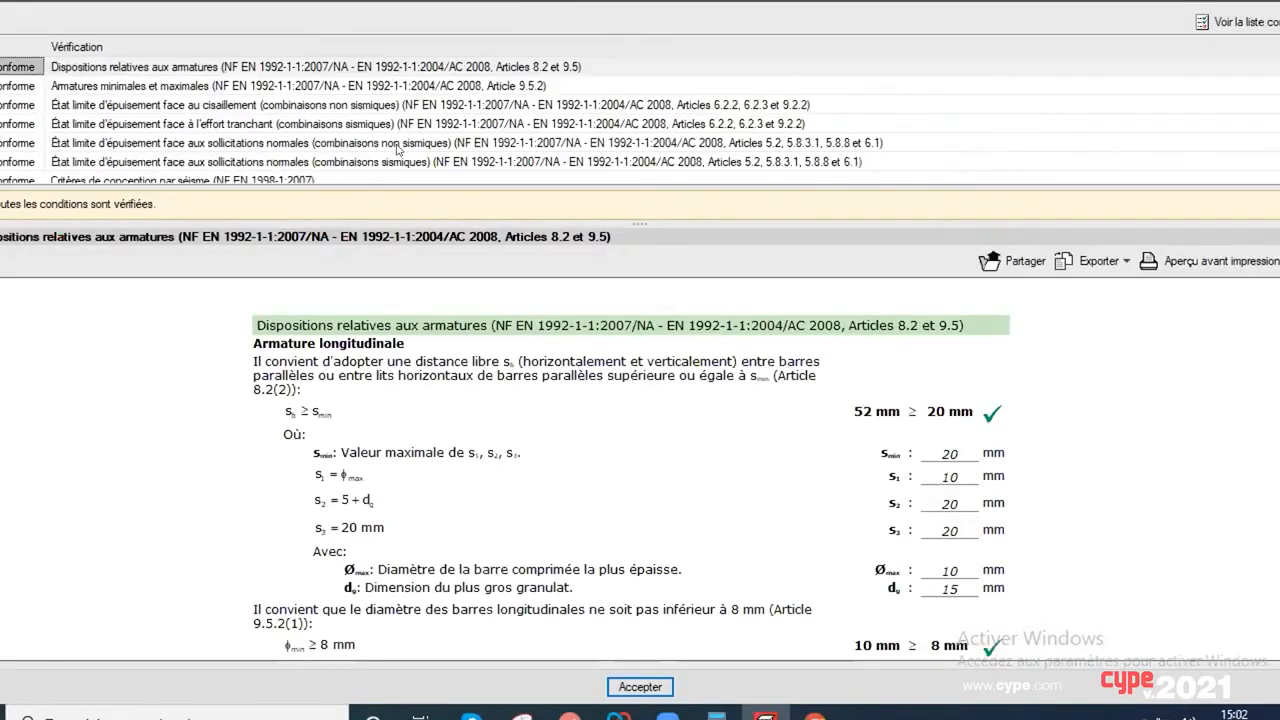
pyautogui.click(1278, 3)
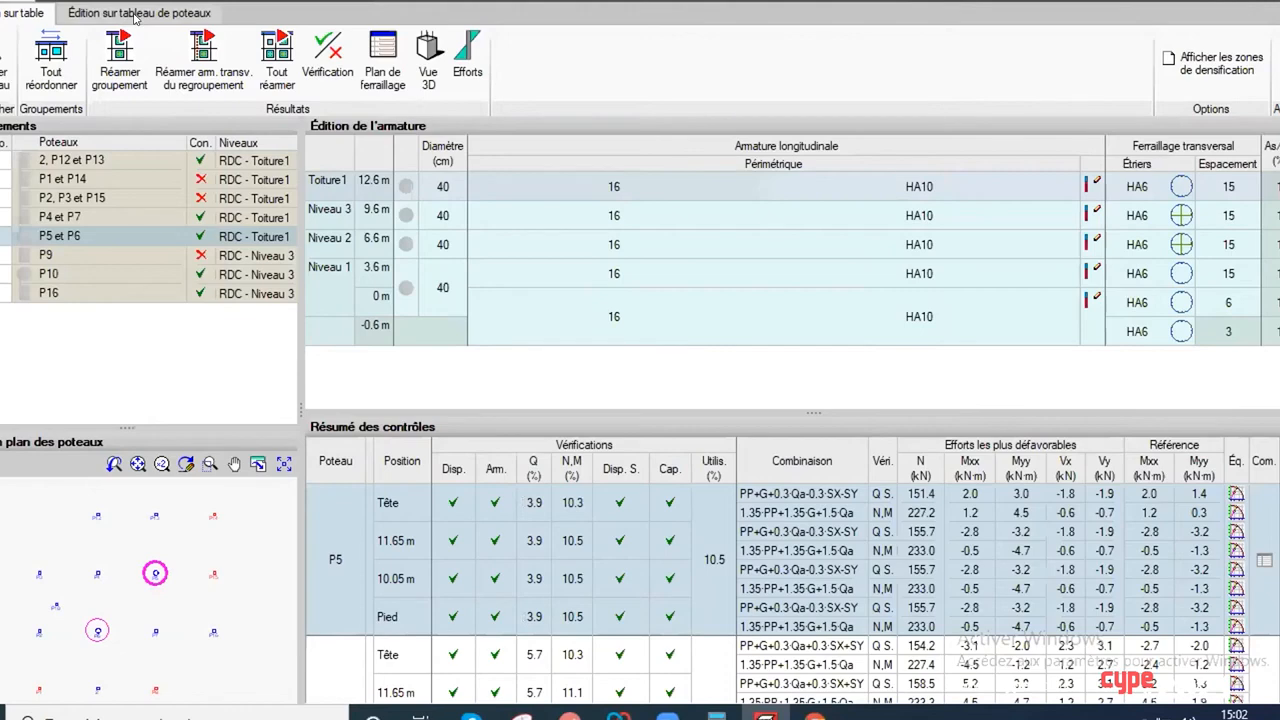
# Step: Switch to editing on the column table and open the transverse reinforcement of the P4 and P7 group at Toiture1
pyautogui.click(111, 14)
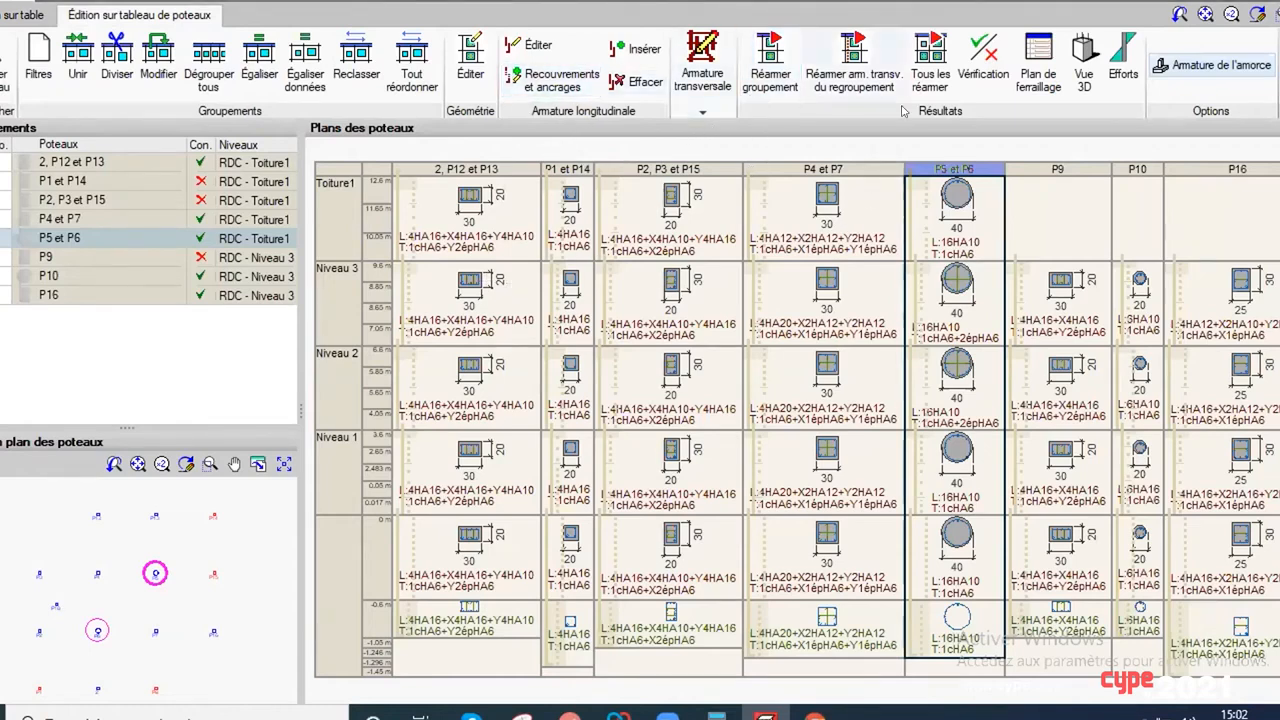
pyautogui.click(702, 112)
pyautogui.click(700, 130)
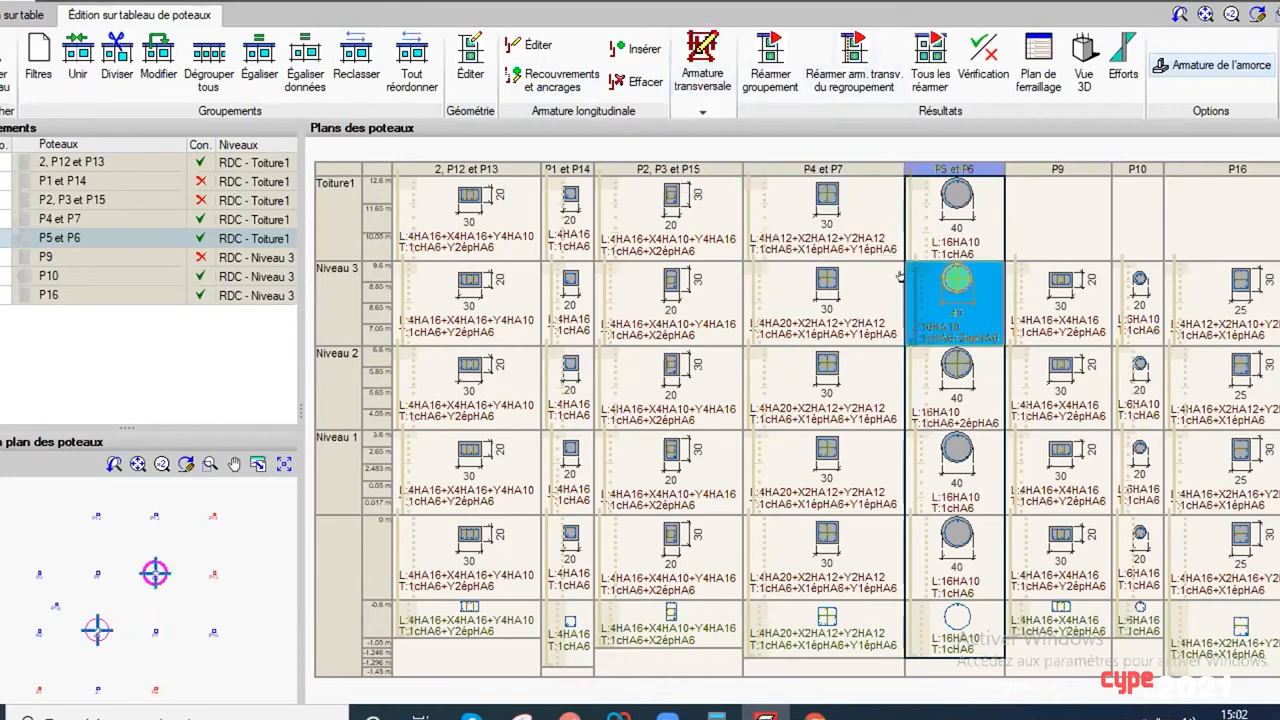
pyautogui.click(845, 230)
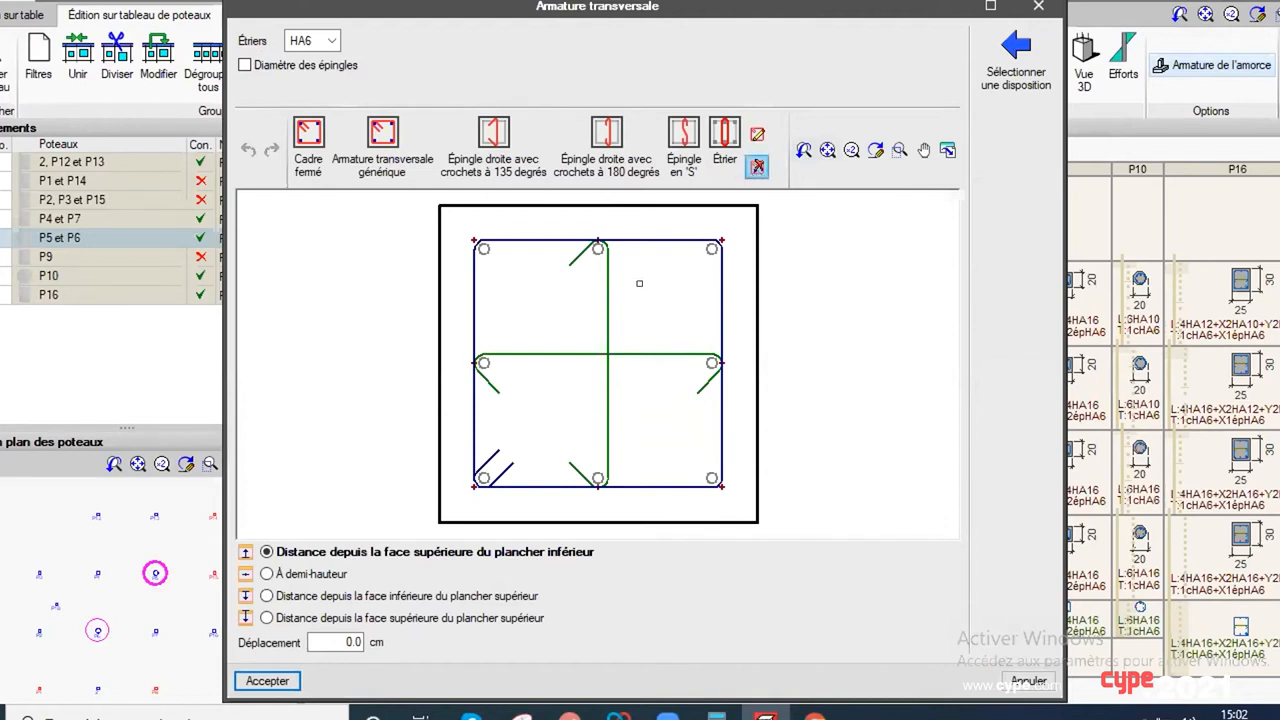
# Step: Delete the vertical and horizontal crossties from the square column section
pyautogui.click(605, 320)
pyautogui.click(582, 350)
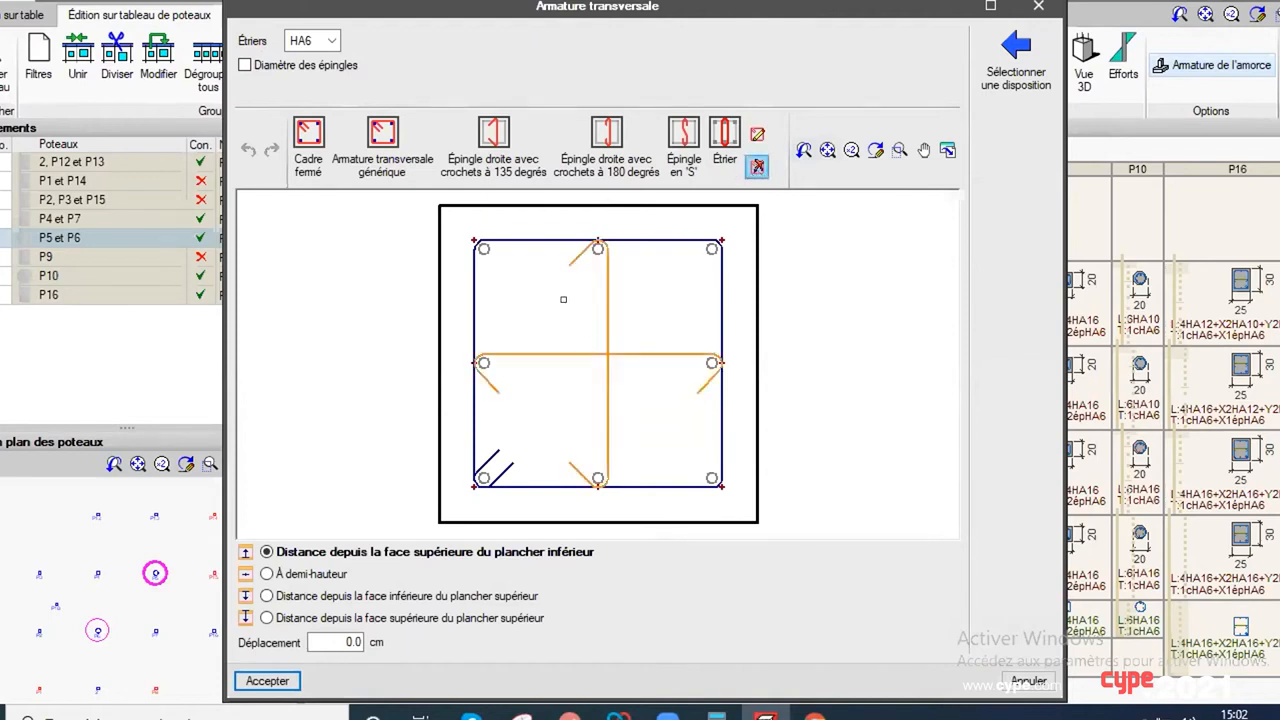
pyautogui.rightClick(563, 299)
# Step: Add a closed frame around the bars in the left half of the section, then delete that frame
pyautogui.click(307, 162)
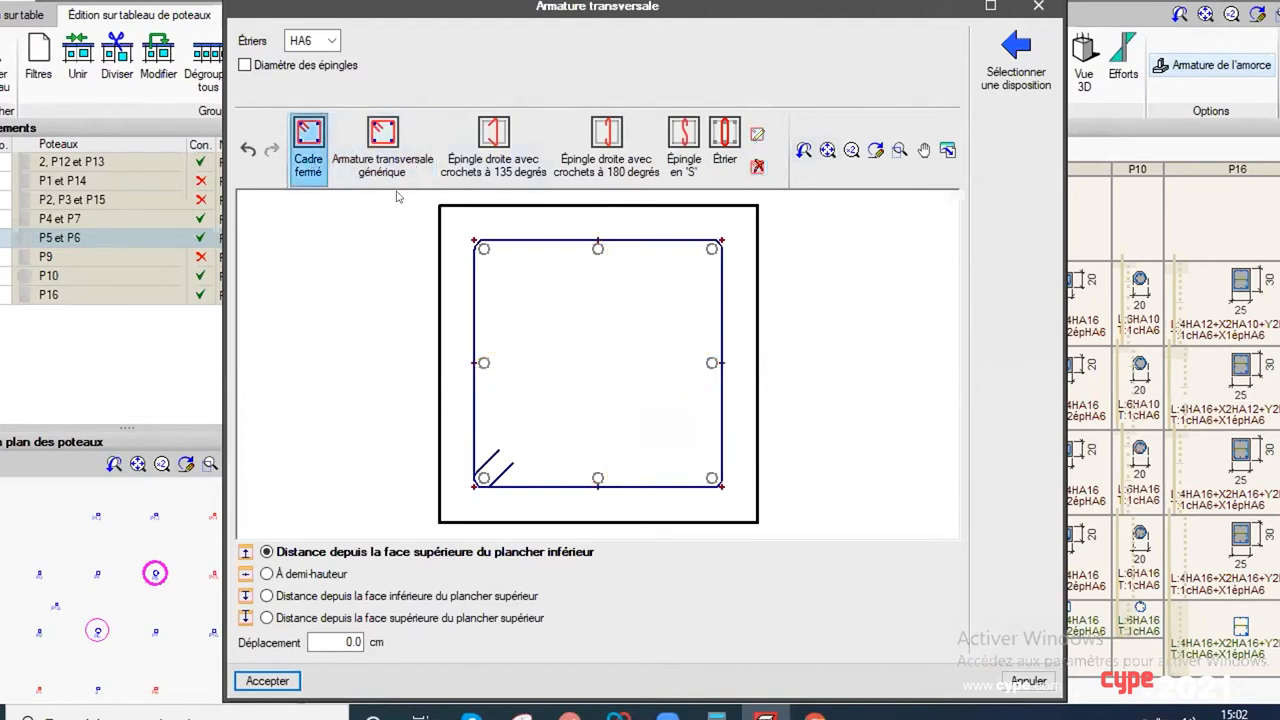
pyautogui.click(473, 245)
pyautogui.click(757, 167)
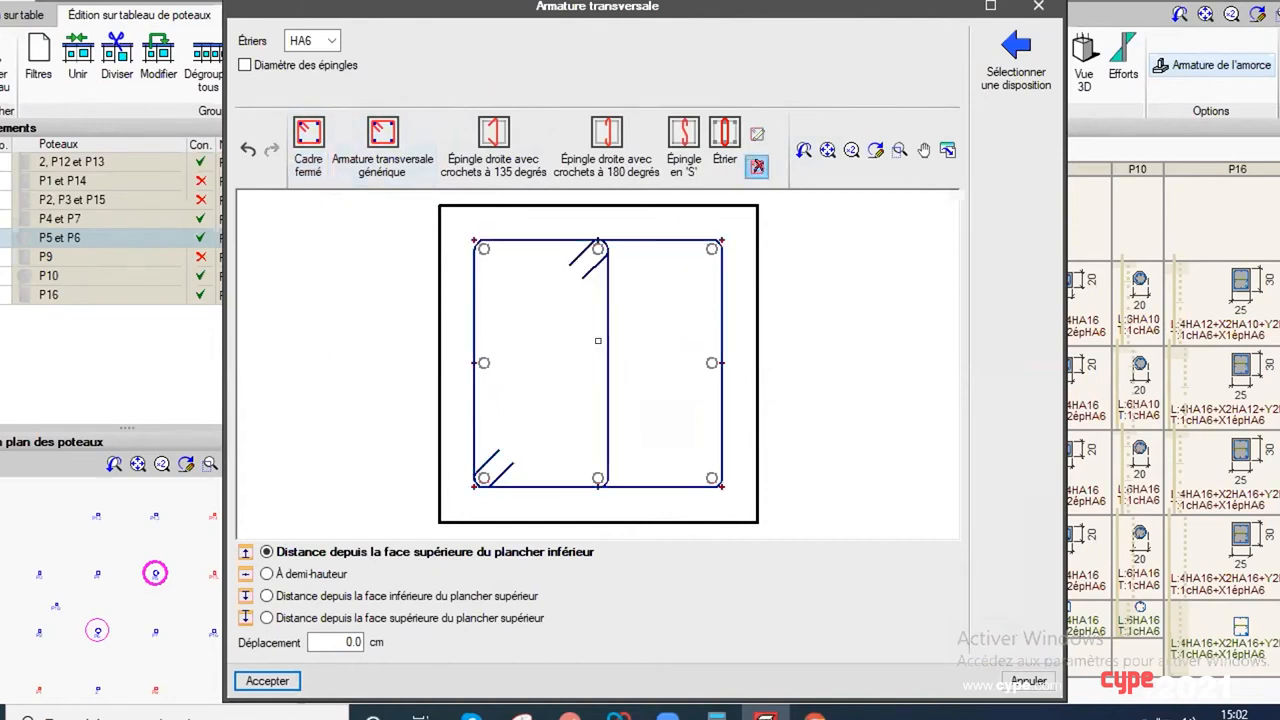
pyautogui.click(600, 340)
pyautogui.rightClick(620, 338)
# Step: Draw a diamond-shaped generic tie through the four mid-face bars, then discard all transverse reinforcement changes
pyautogui.click(422, 143)
pyautogui.click(597, 246)
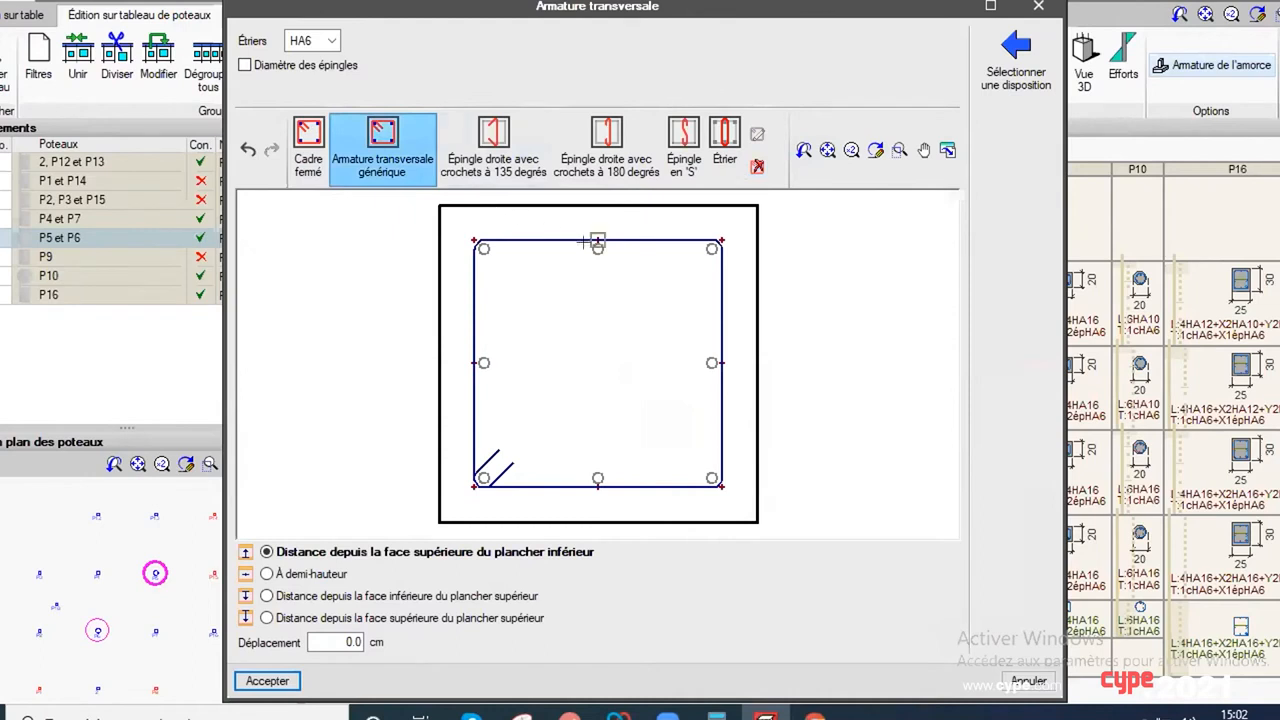
pyautogui.click(478, 362)
pyautogui.click(597, 480)
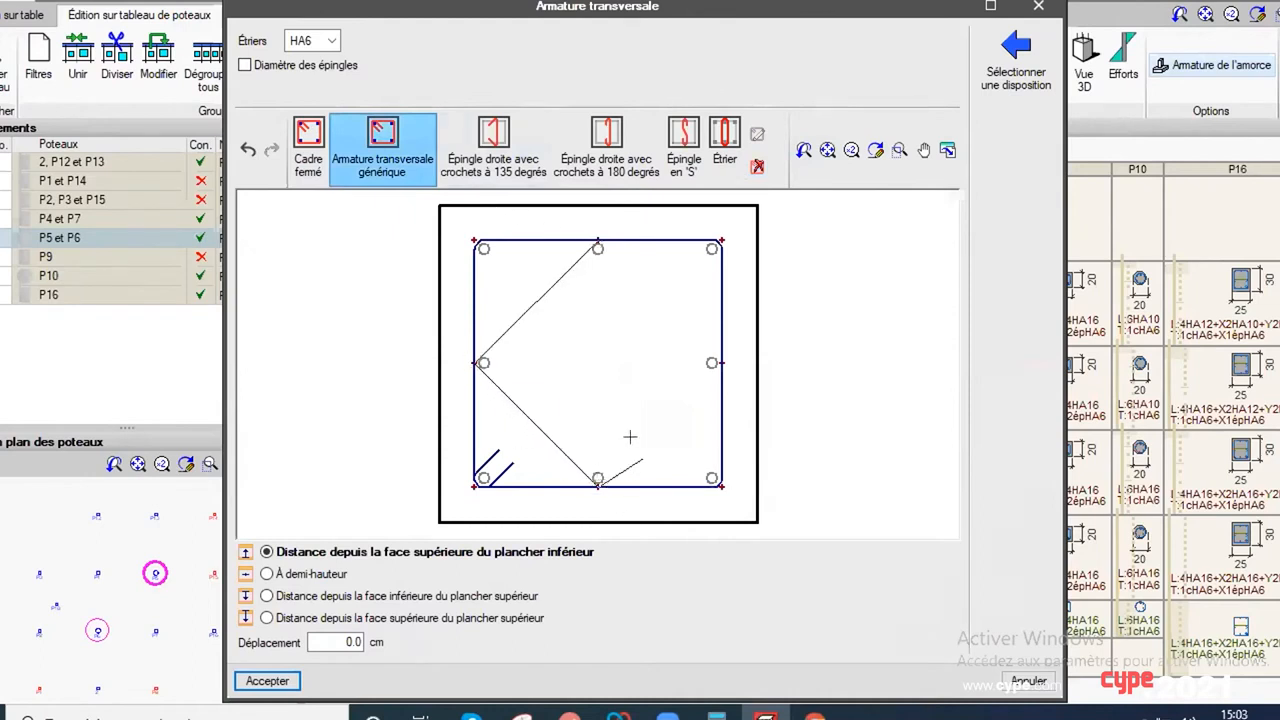
pyautogui.click(718, 362)
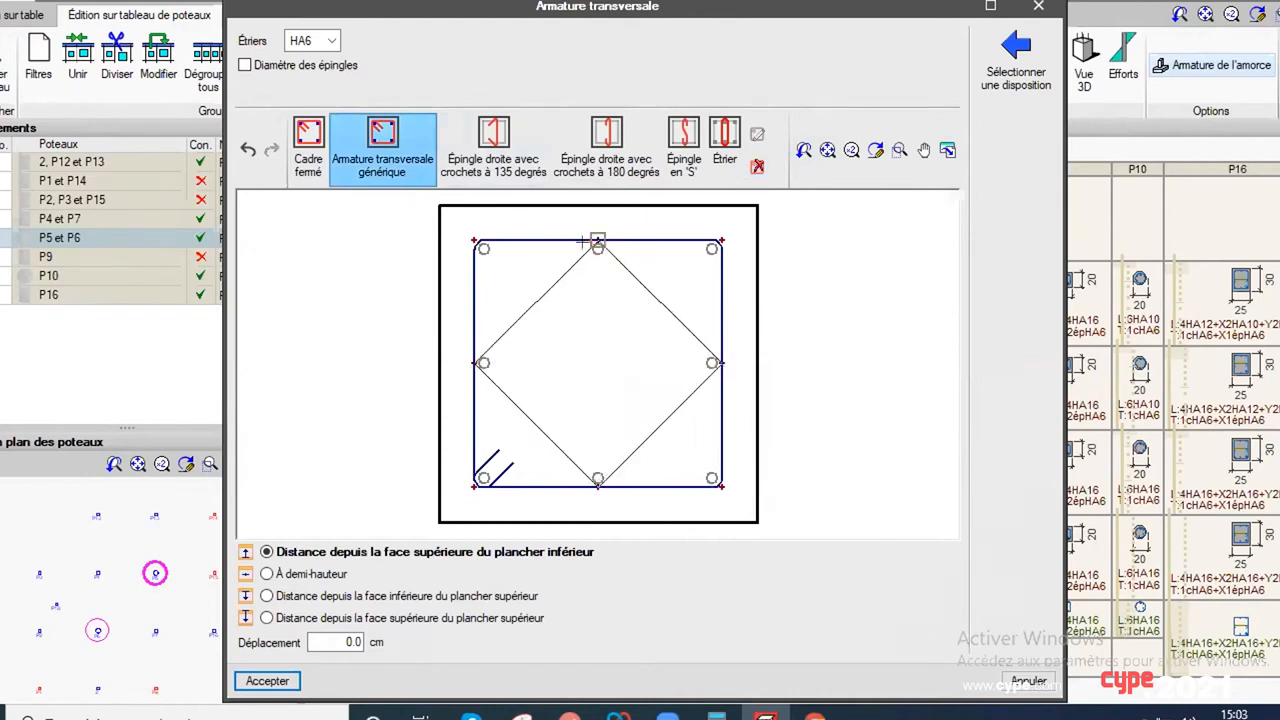
pyautogui.click(597, 246)
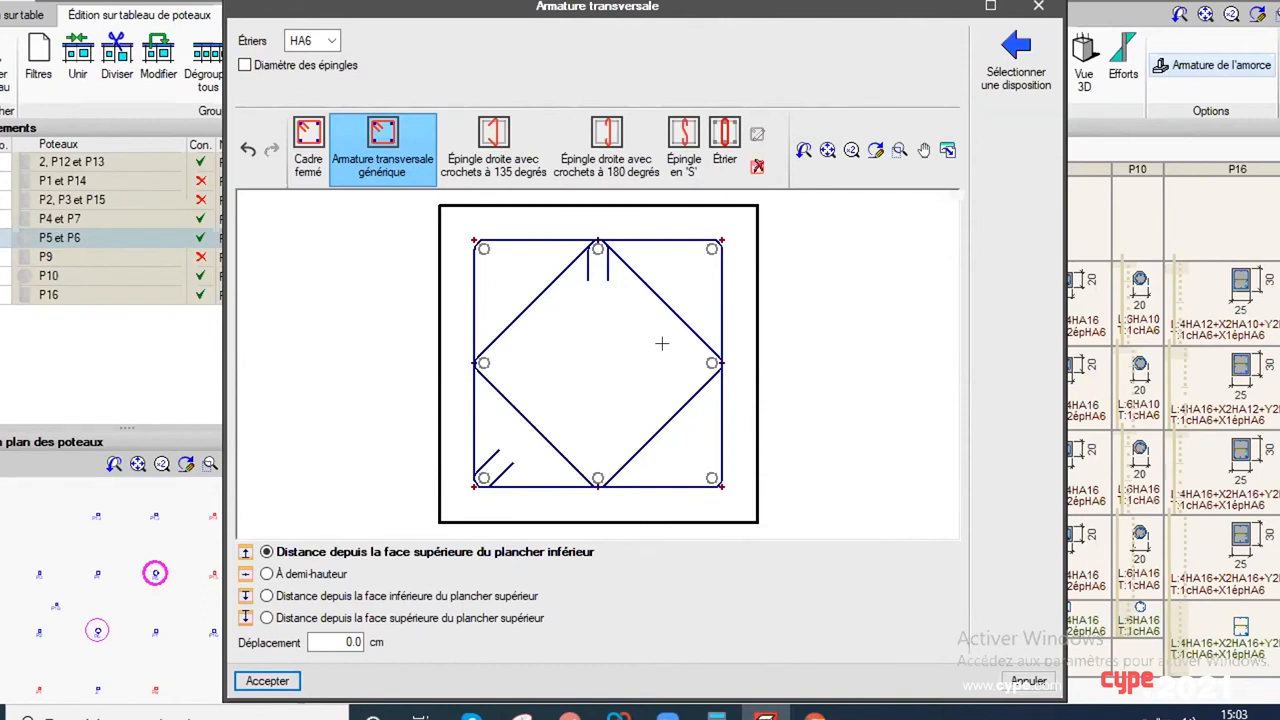
pyautogui.click(1028, 680)
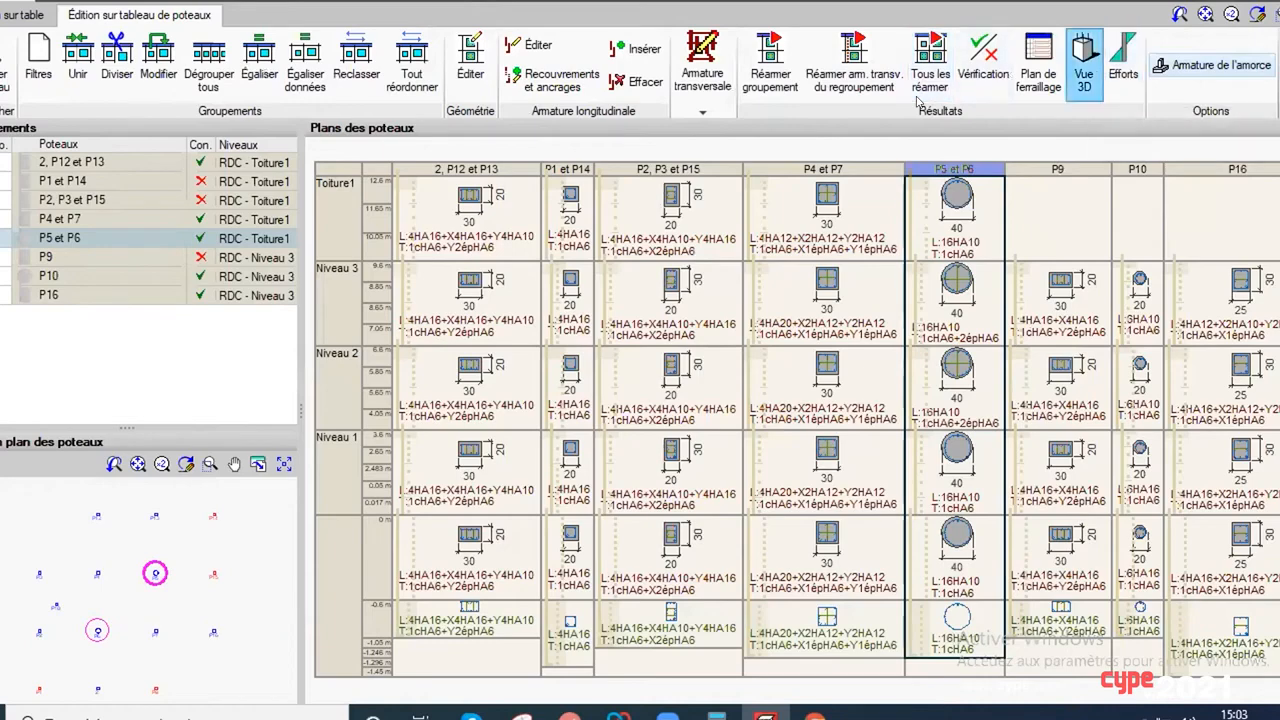
# Step: Inspect the longitudinal bars and ties of the P4 and P7 group in the 3D view from several angles, then close it
pyautogui.click(822, 377)
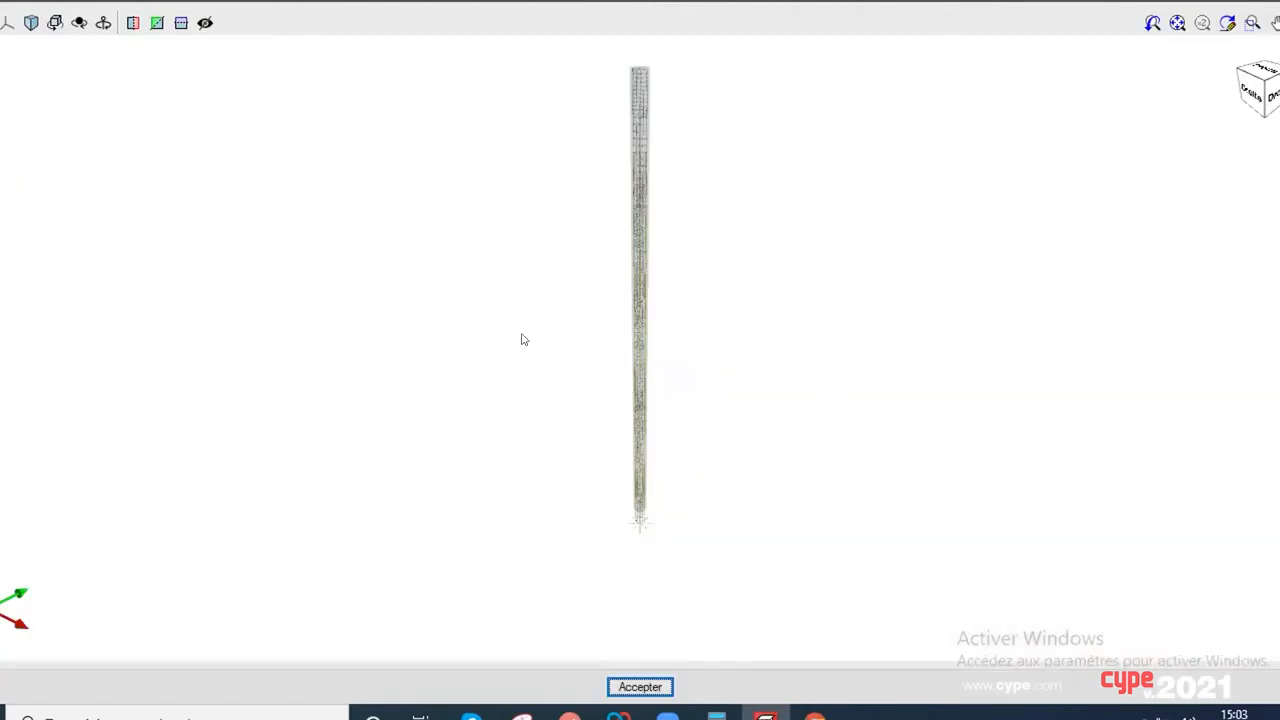
pyautogui.scroll(10, 634, 200)
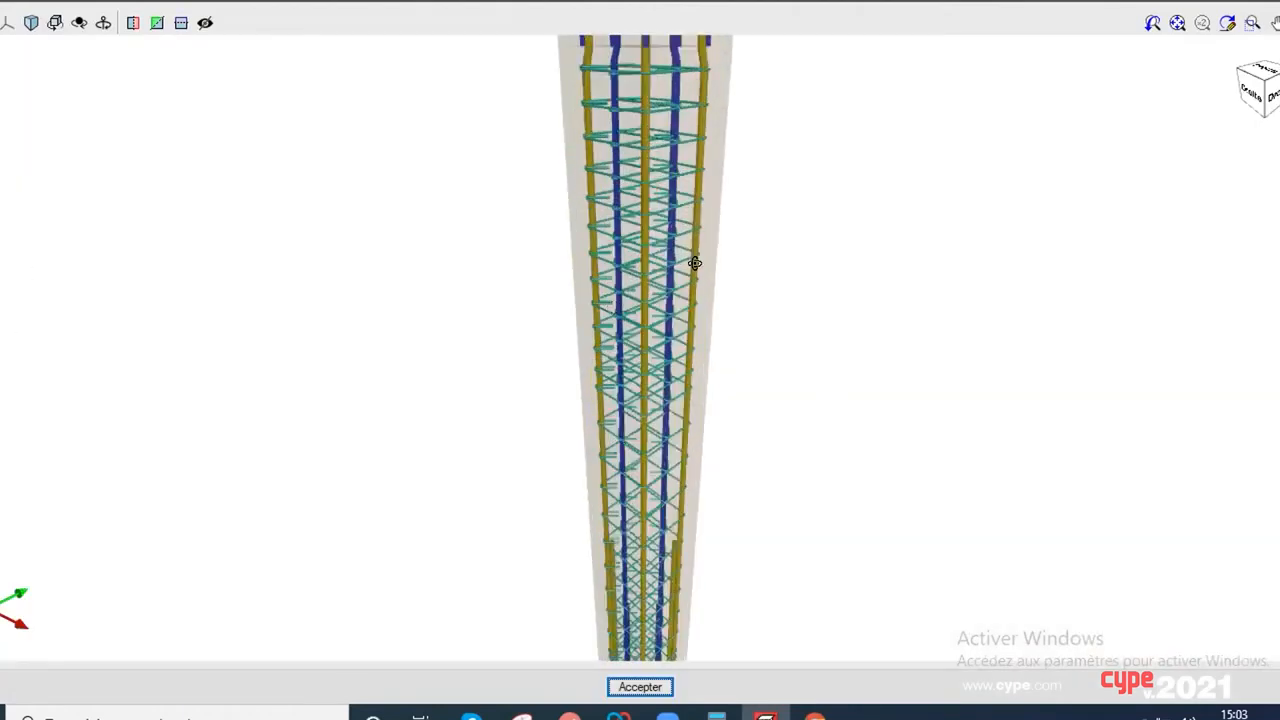
pyautogui.moveTo(691, 258); pyautogui.dragTo(829, 335, button='middle')
pyautogui.moveTo(663, 286); pyautogui.dragTo(825, 278, button='middle')
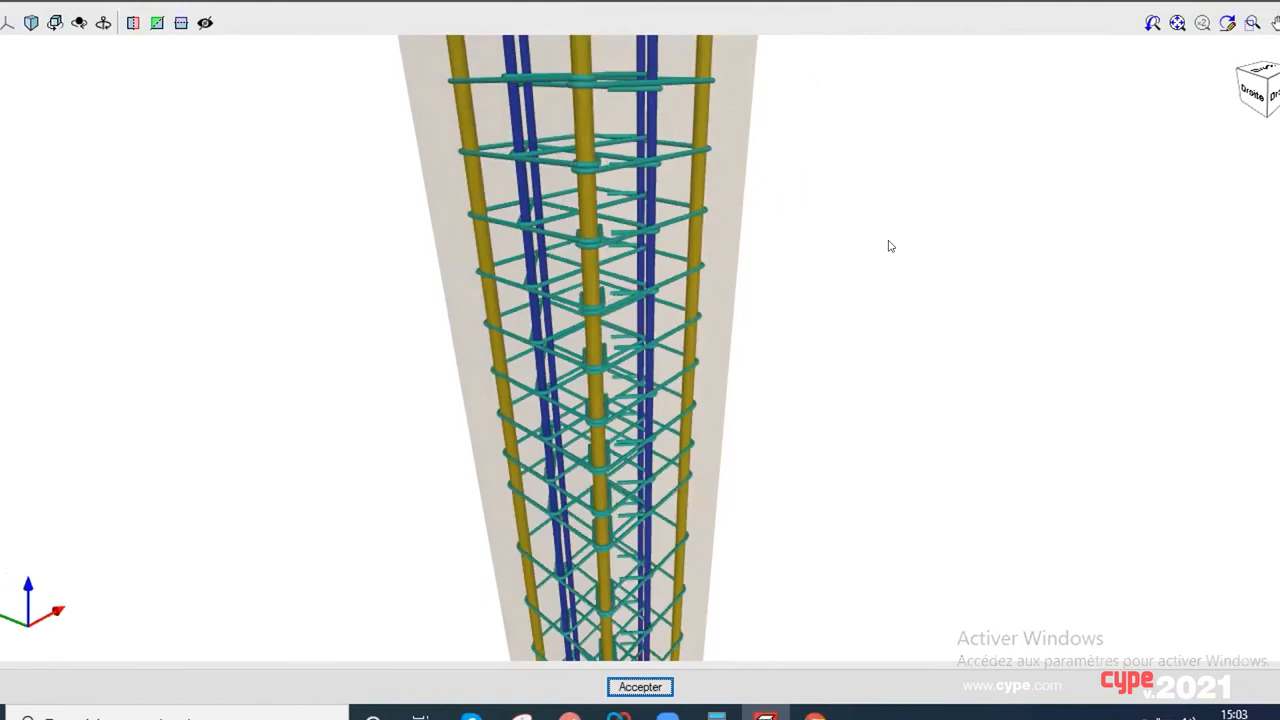
pyautogui.click(1262, 2)
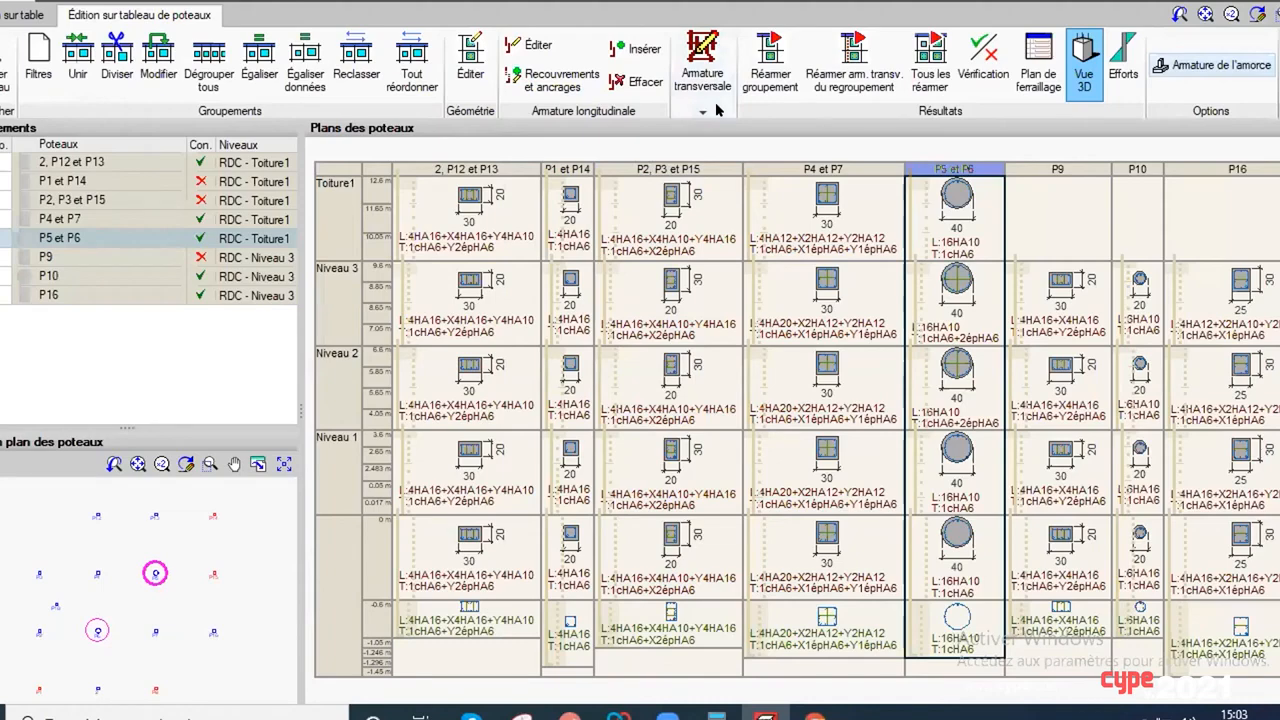
# Step: Open the reinforcement drawing of the P5 and P6 group and examine its elevations and cross-sections up close
pyautogui.click(1038, 66)
pyautogui.click(926, 307)
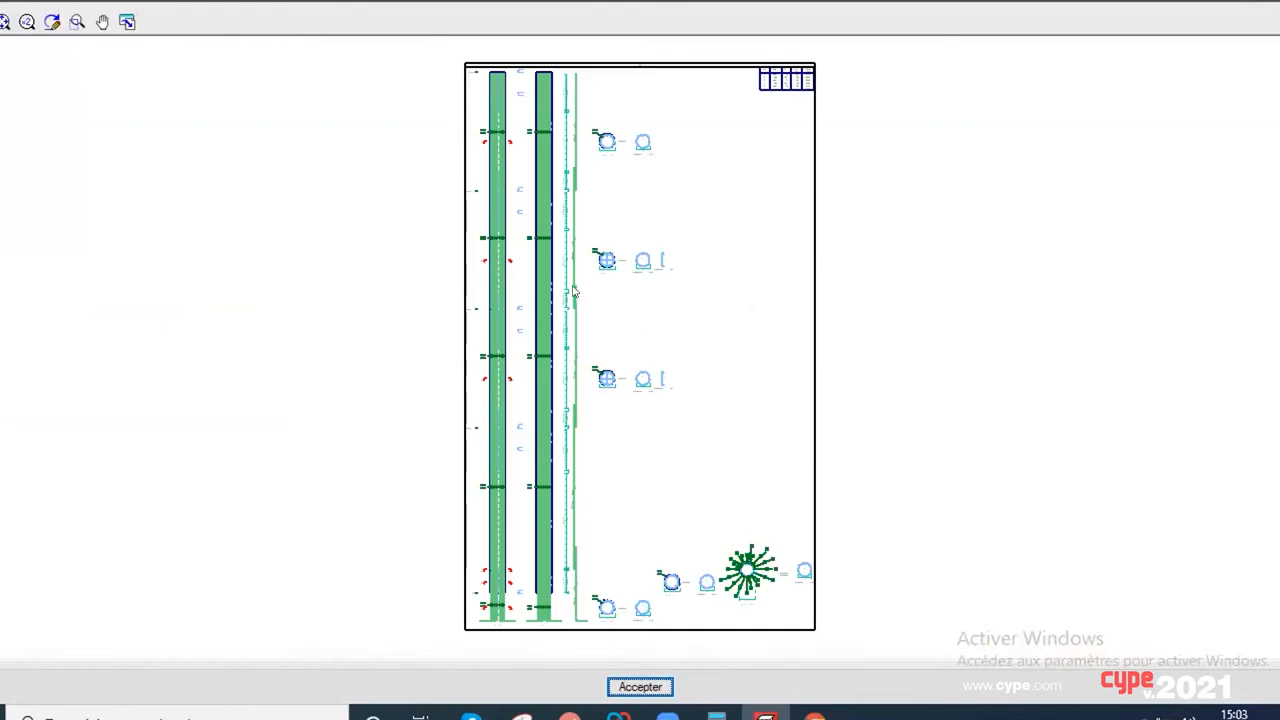
pyautogui.scroll(5, 487, 231)
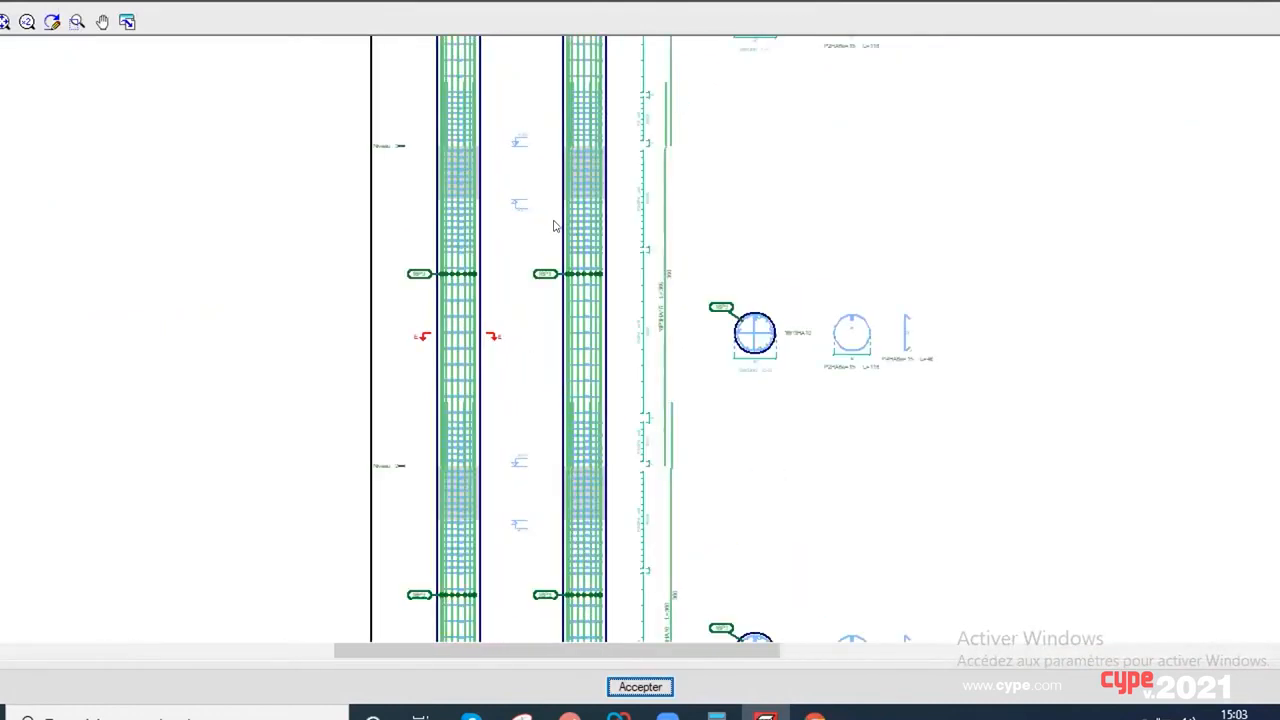
# Step: Examine Section E-E and its tie details up close in the P5 and P6 reinforcement drawing
pyautogui.scroll(3, 615, 288)
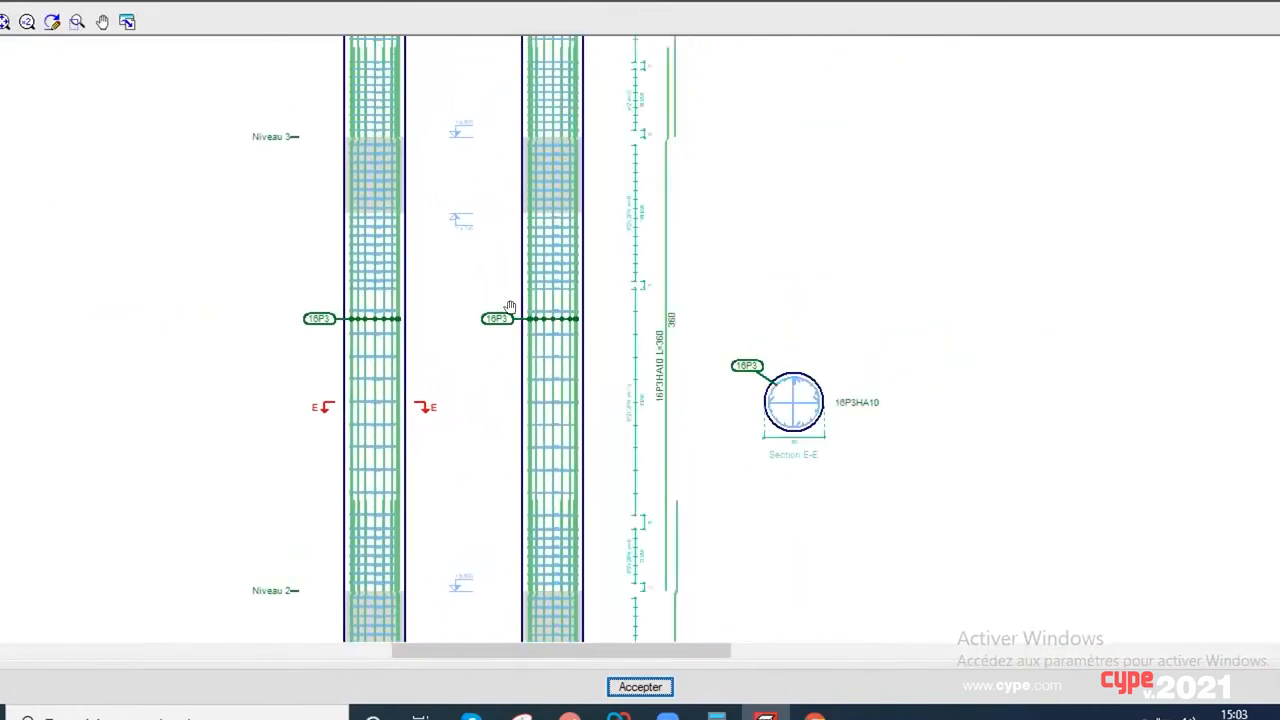
pyautogui.scroll(3, 655, 403)
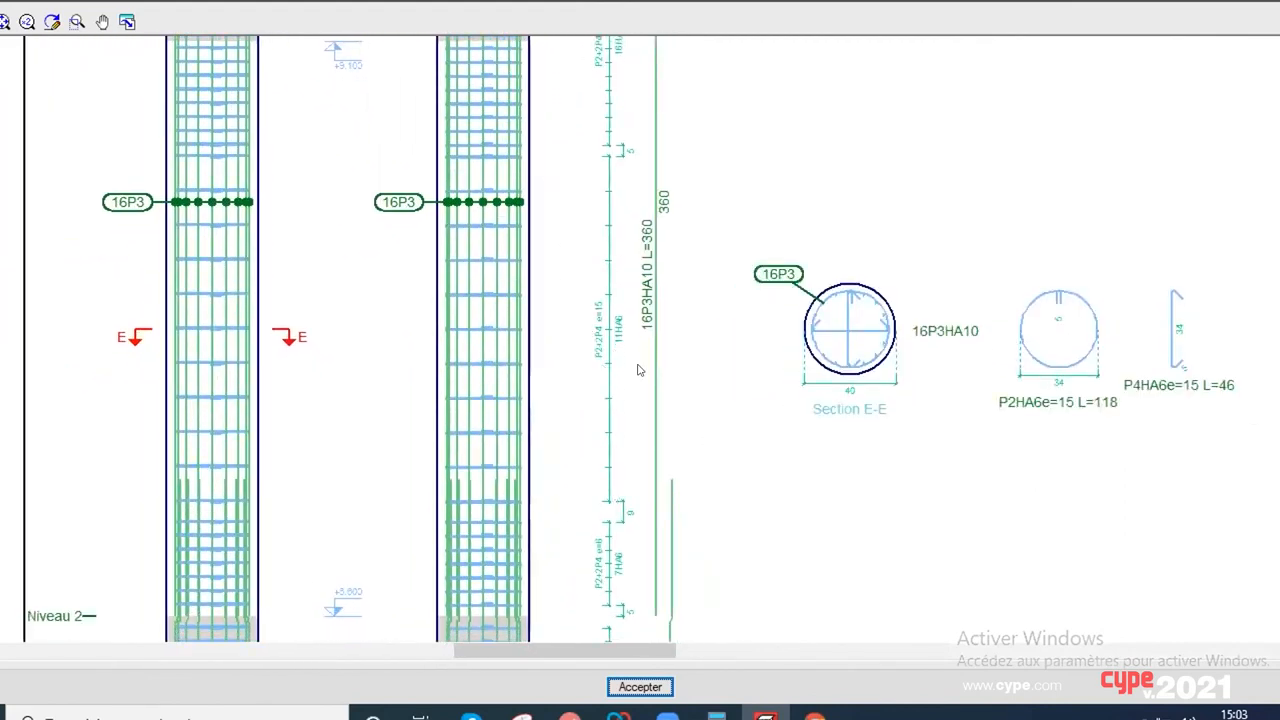
pyautogui.moveTo(634, 458)
pyautogui.mouseDown(button='middle')
pyautogui.moveTo(719, 326)
pyautogui.moveTo(711, 394)
pyautogui.moveTo(591, 483)
pyautogui.moveTo(268, 450)
pyautogui.mouseUp(button='middle')
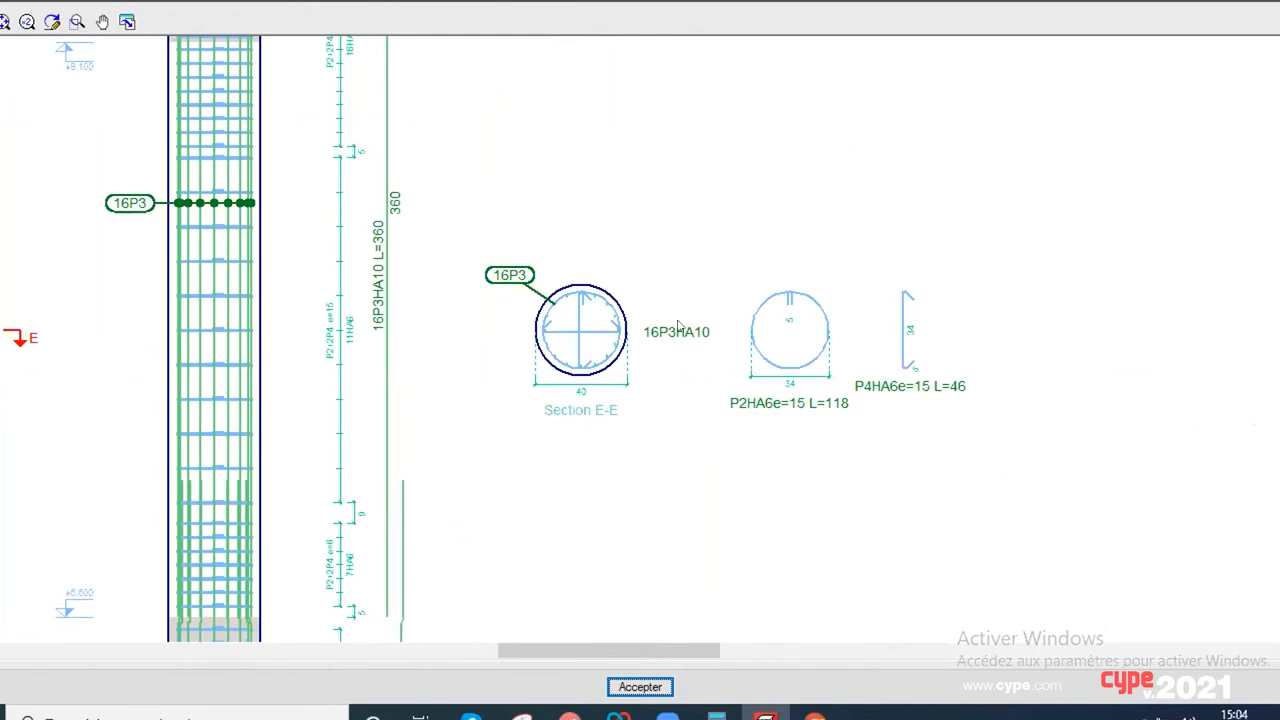
pyautogui.scroll(-4, 800, 290)
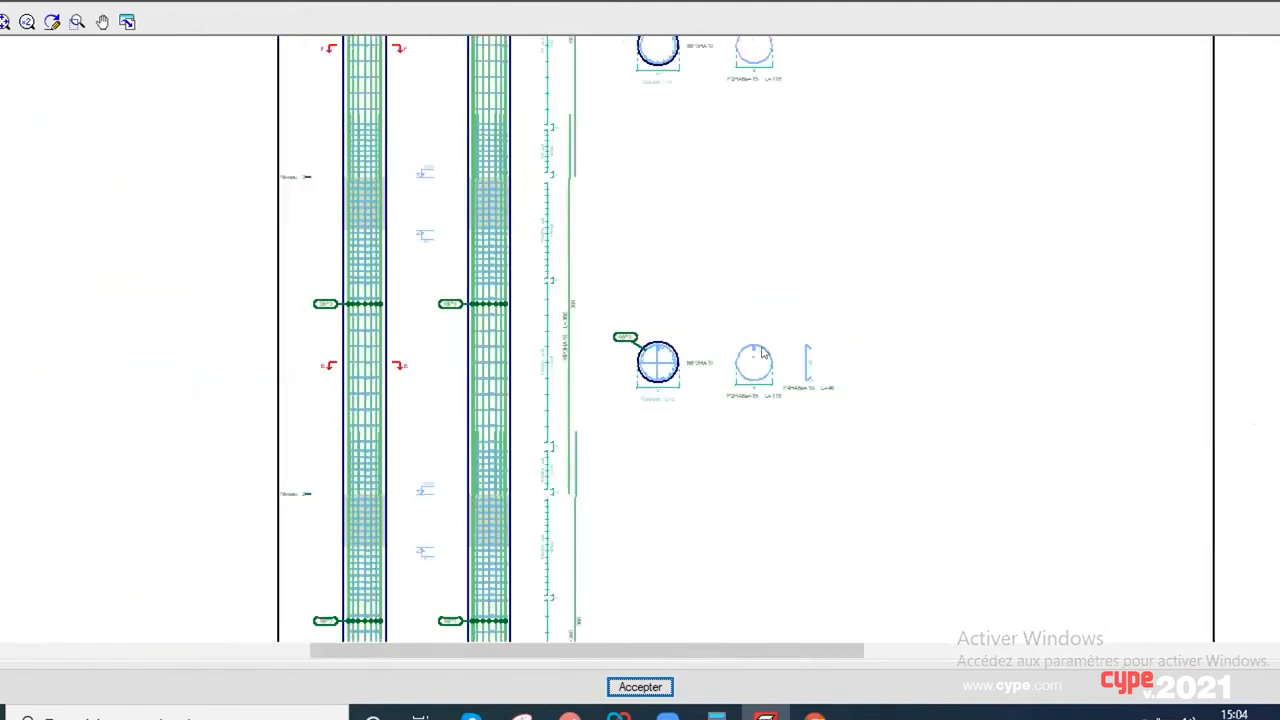
pyautogui.scroll(-2, 758, 400)
# Step: Read the bar schedule of the P5 and P6 drawing, review the whole sheet and close it
pyautogui.scroll(4, 994, 229)
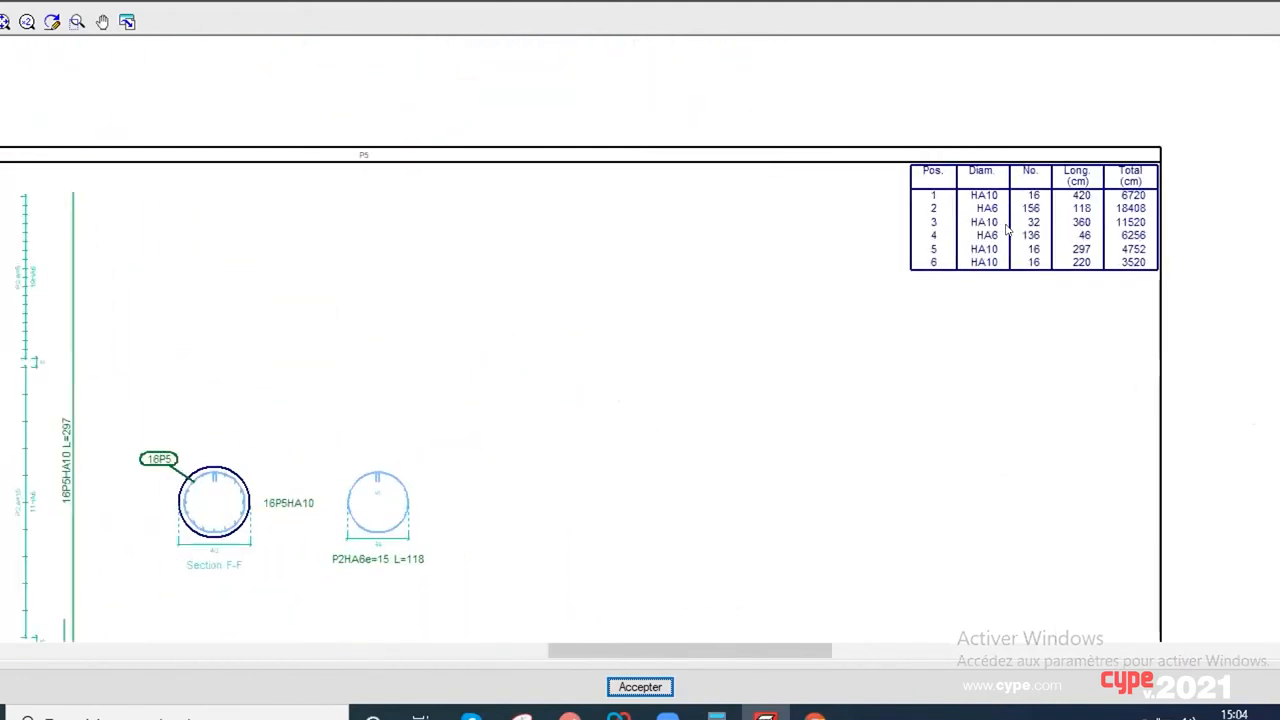
pyautogui.scroll(3, 1008, 229)
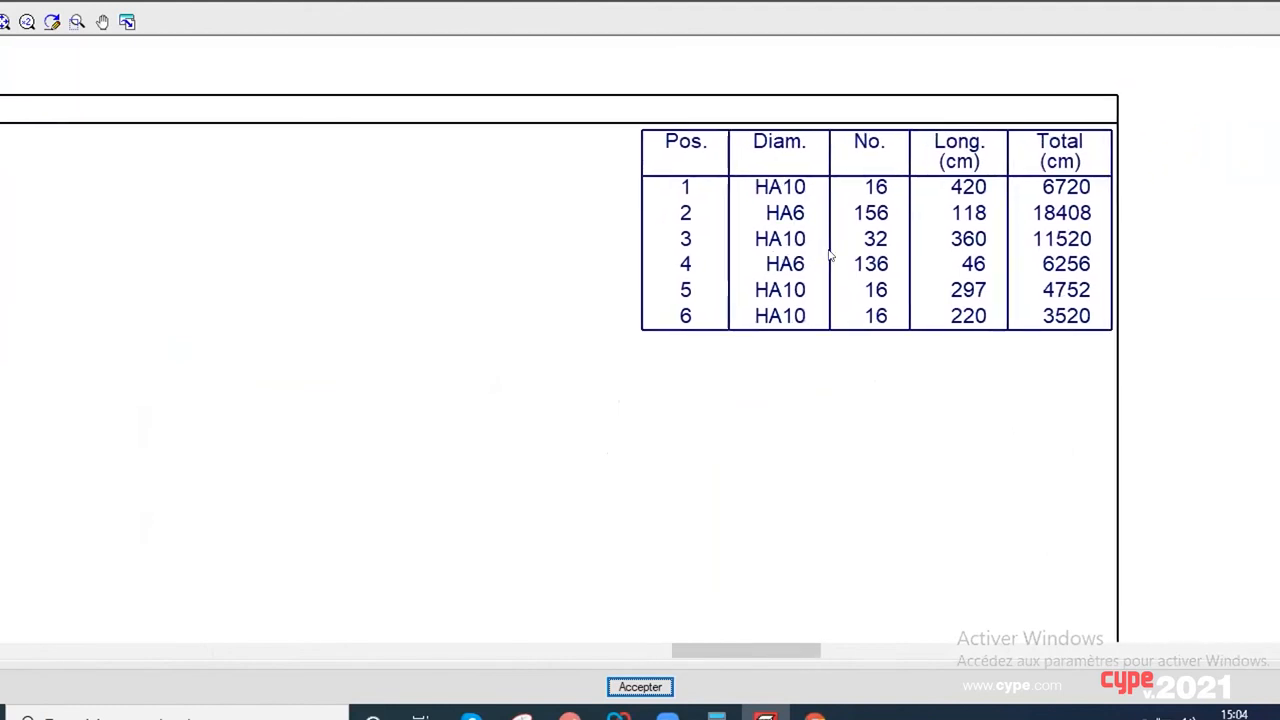
pyautogui.scroll(-6, 850, 246)
pyautogui.scroll(-1, 671, 422)
pyautogui.moveTo(660, 416)
pyautogui.mouseDown(button='middle')
pyautogui.moveTo(743, 311)
pyautogui.moveTo(807, 195)
pyautogui.mouseUp(button='middle')
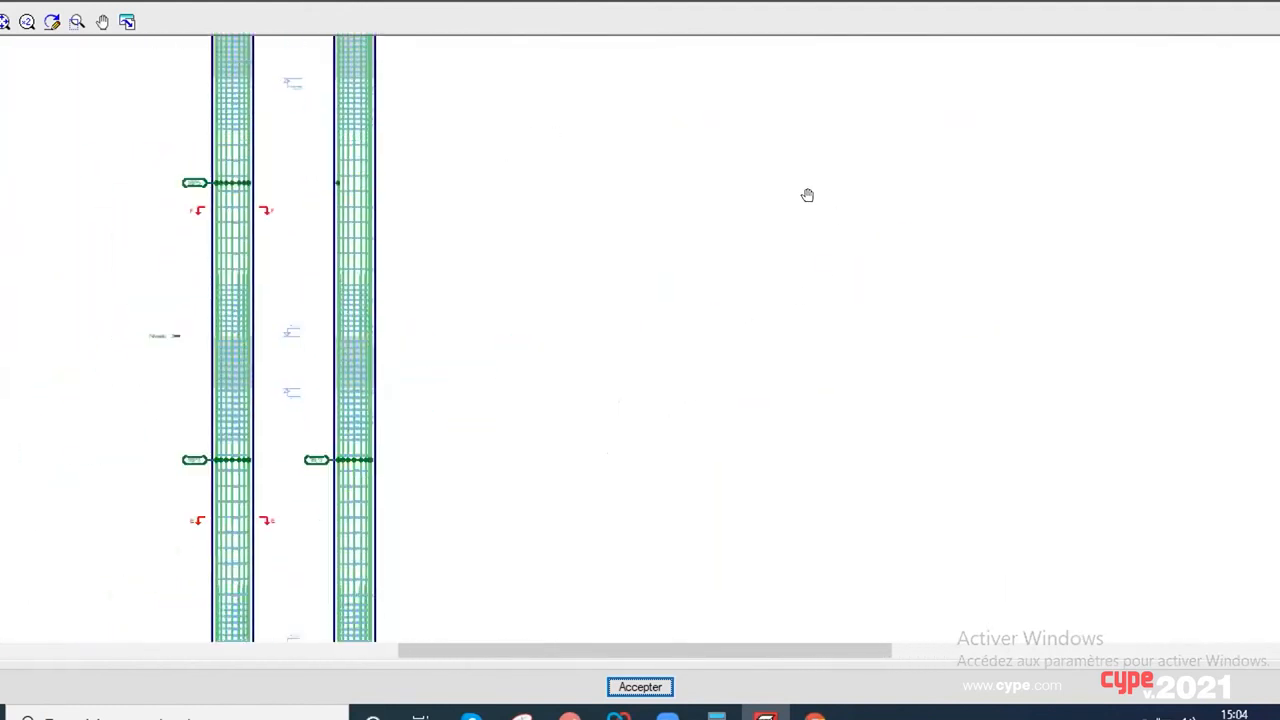
pyautogui.scroll(-1, 757, 271)
pyautogui.scroll(-2, 669, 386)
pyautogui.moveTo(669, 386); pyautogui.dragTo(711, 254, button='middle')
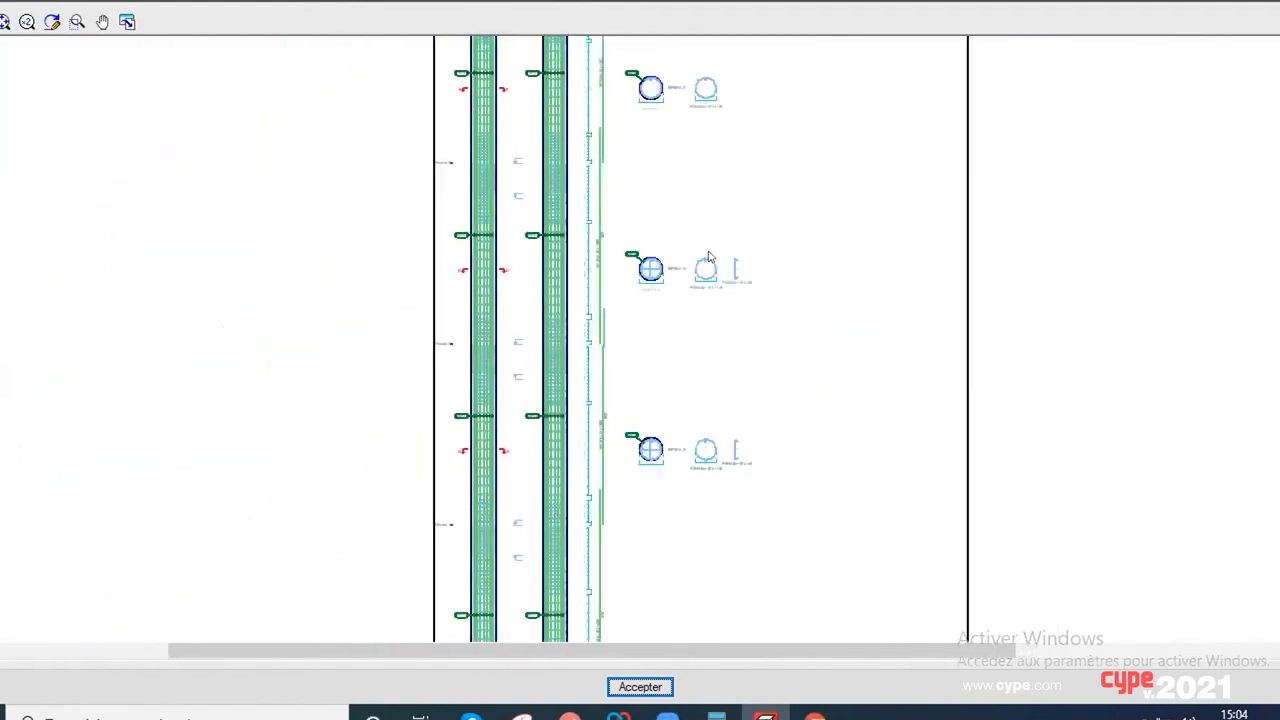
pyautogui.scroll(-2, 707, 255)
pyautogui.scroll(2, 700, 286)
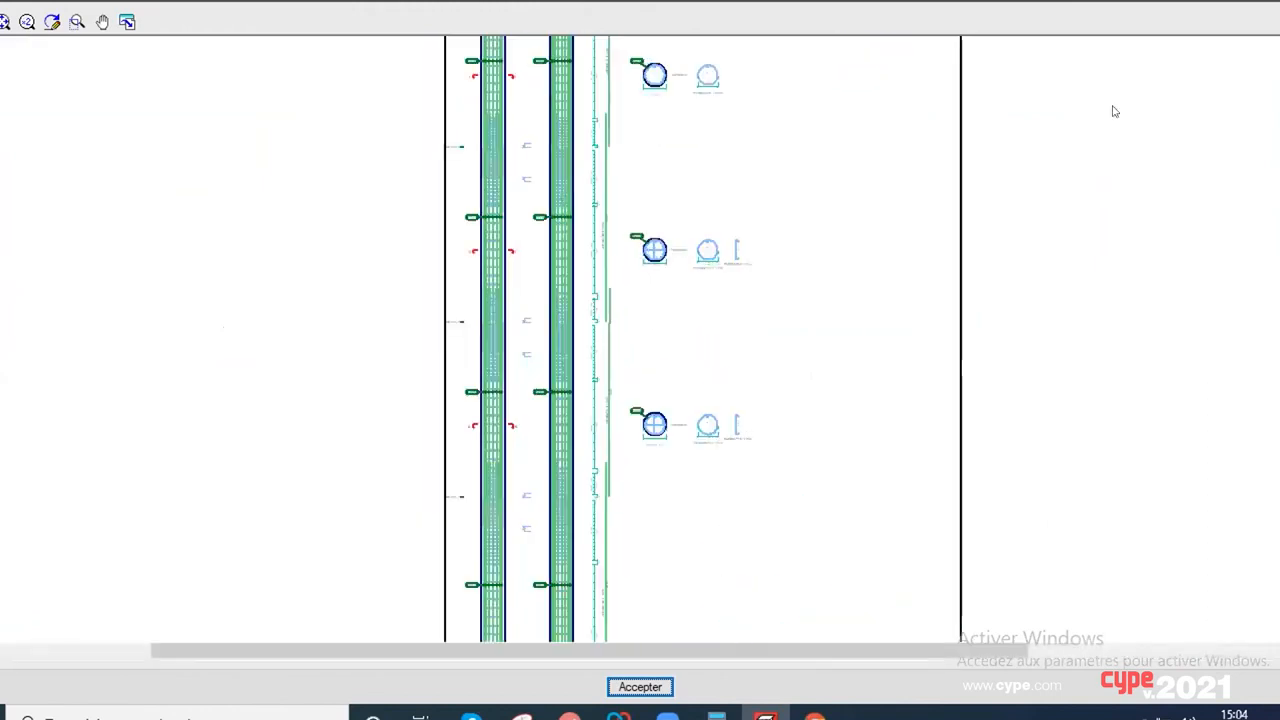
pyautogui.click(1254, 1)
# Step: Open the reinforcement drawing of the P4 and P7 group, examine its elevations and Section F-F up close, and close it
pyautogui.click(851, 307)
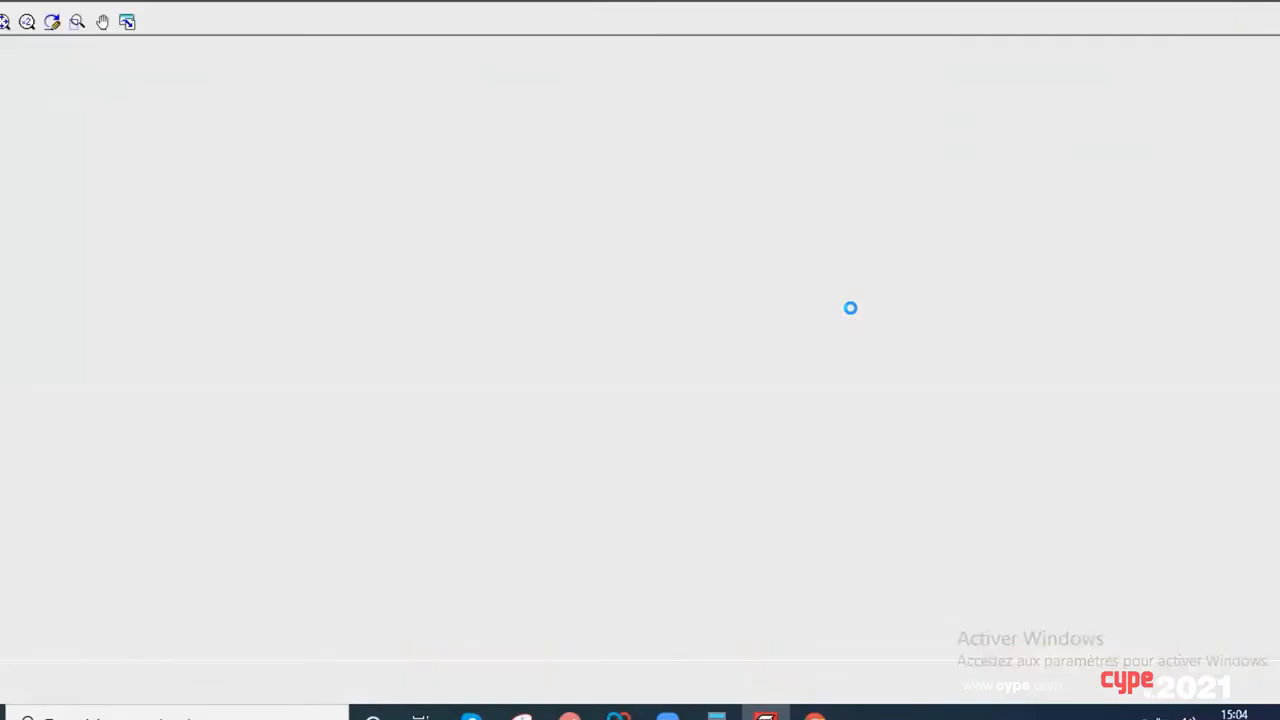
pyautogui.scroll(3, 536, 315)
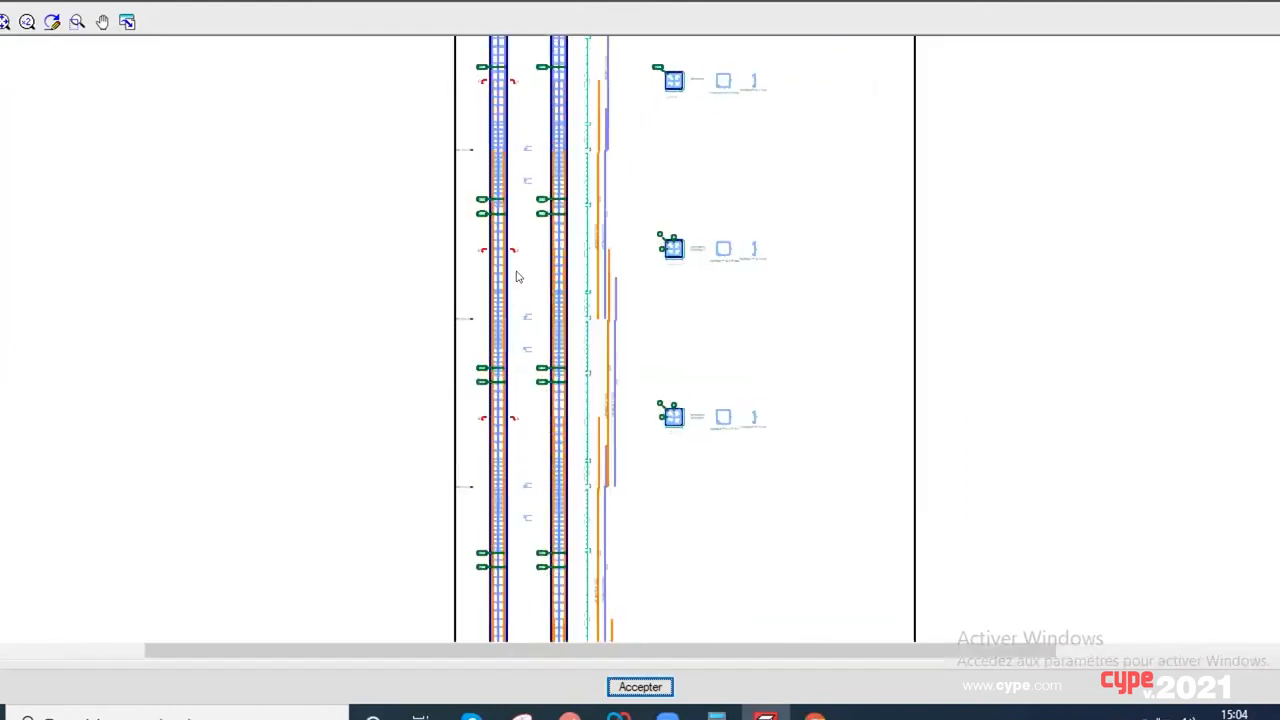
pyautogui.scroll(4, 552, 348)
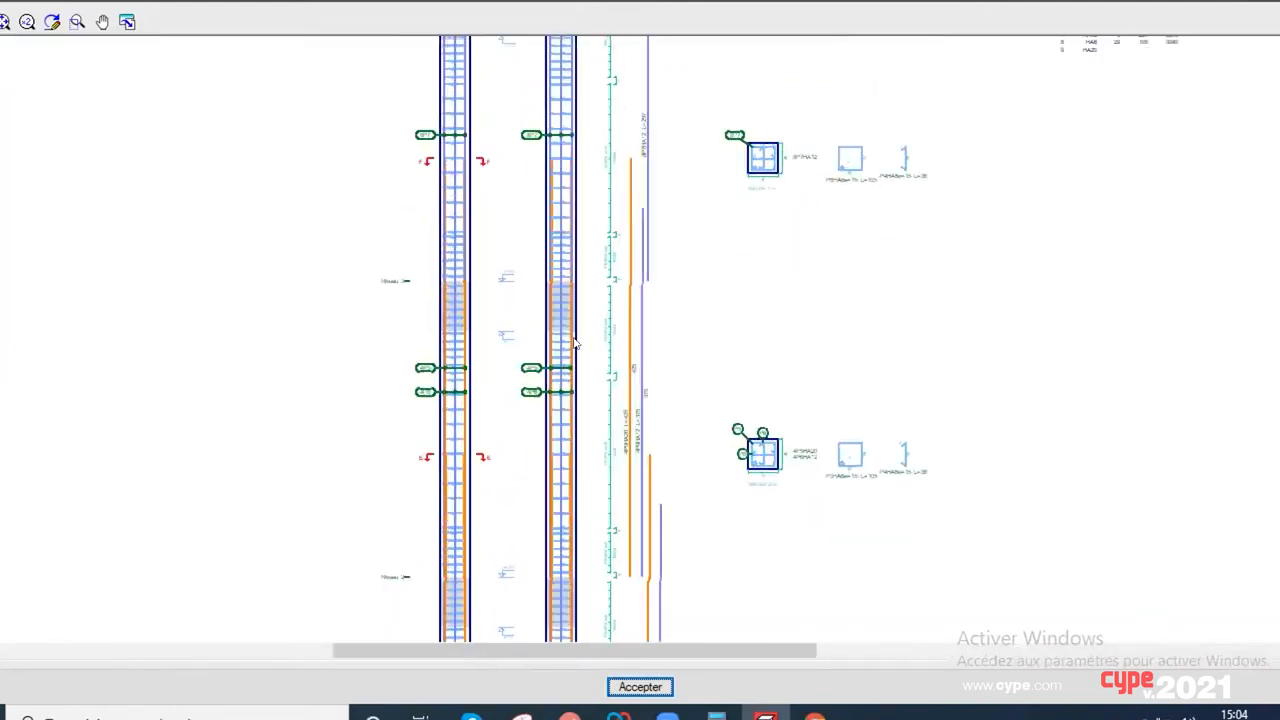
pyautogui.moveTo(573, 349)
pyautogui.mouseDown(button='middle')
pyautogui.moveTo(561, 418)
pyautogui.moveTo(583, 434)
pyautogui.moveTo(570, 350)
pyautogui.mouseUp(button='middle')
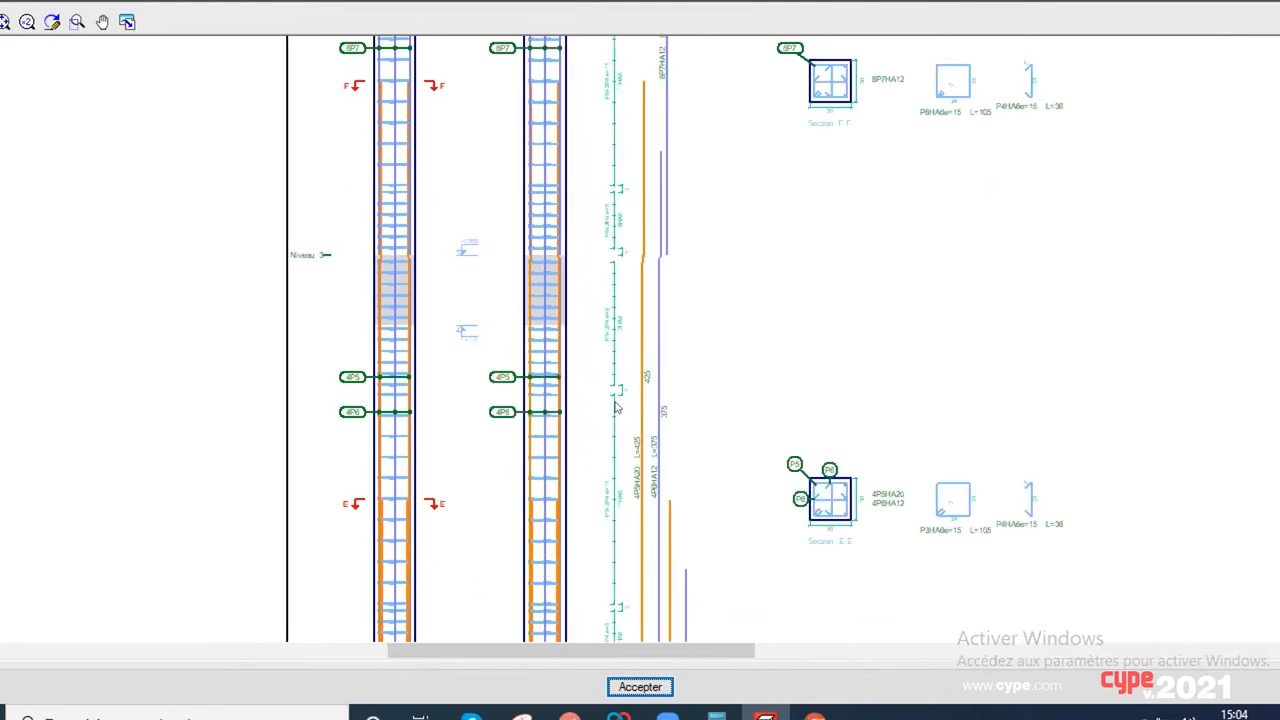
pyautogui.moveTo(621, 421); pyautogui.dragTo(586, 582, button='middle')
pyautogui.moveTo(806, 315); pyautogui.dragTo(688, 409, button='middle')
pyautogui.scroll(4, 794, 370)
pyautogui.moveTo(796, 369)
pyautogui.mouseDown(button='middle')
pyautogui.moveTo(711, 374)
pyautogui.moveTo(647, 428)
pyautogui.mouseUp(button='middle')
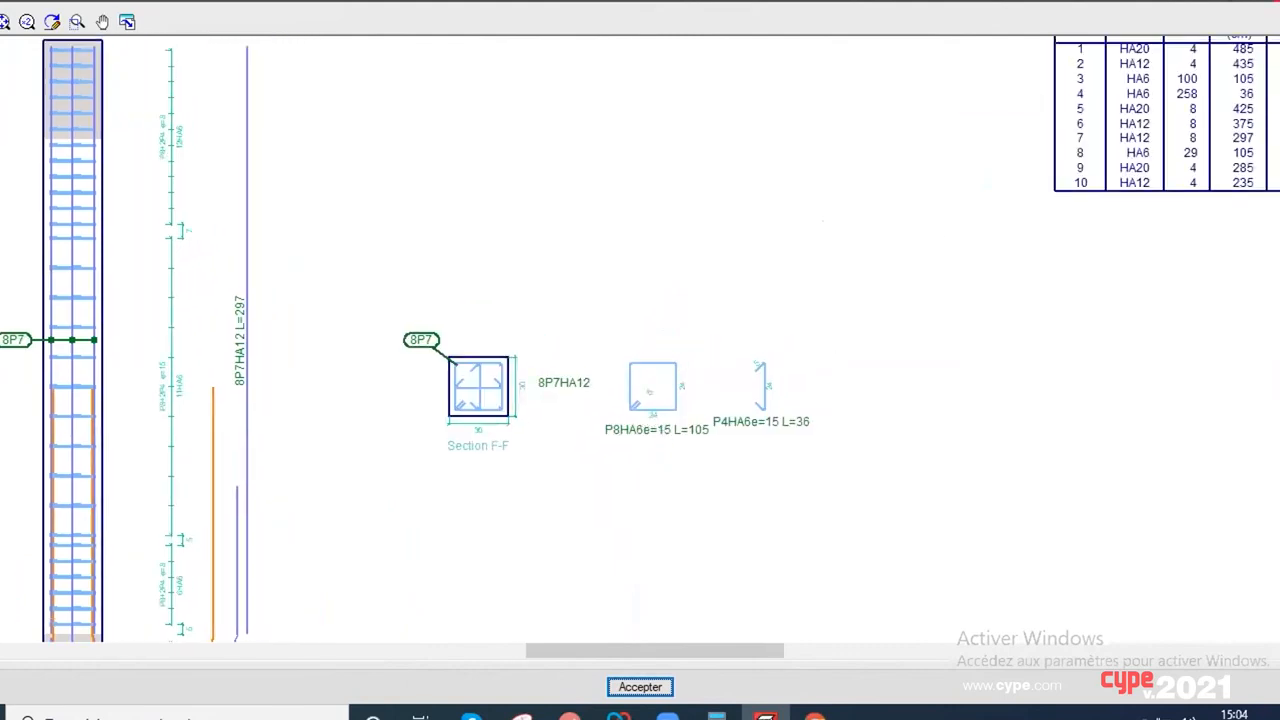
pyautogui.click(1257, 14)
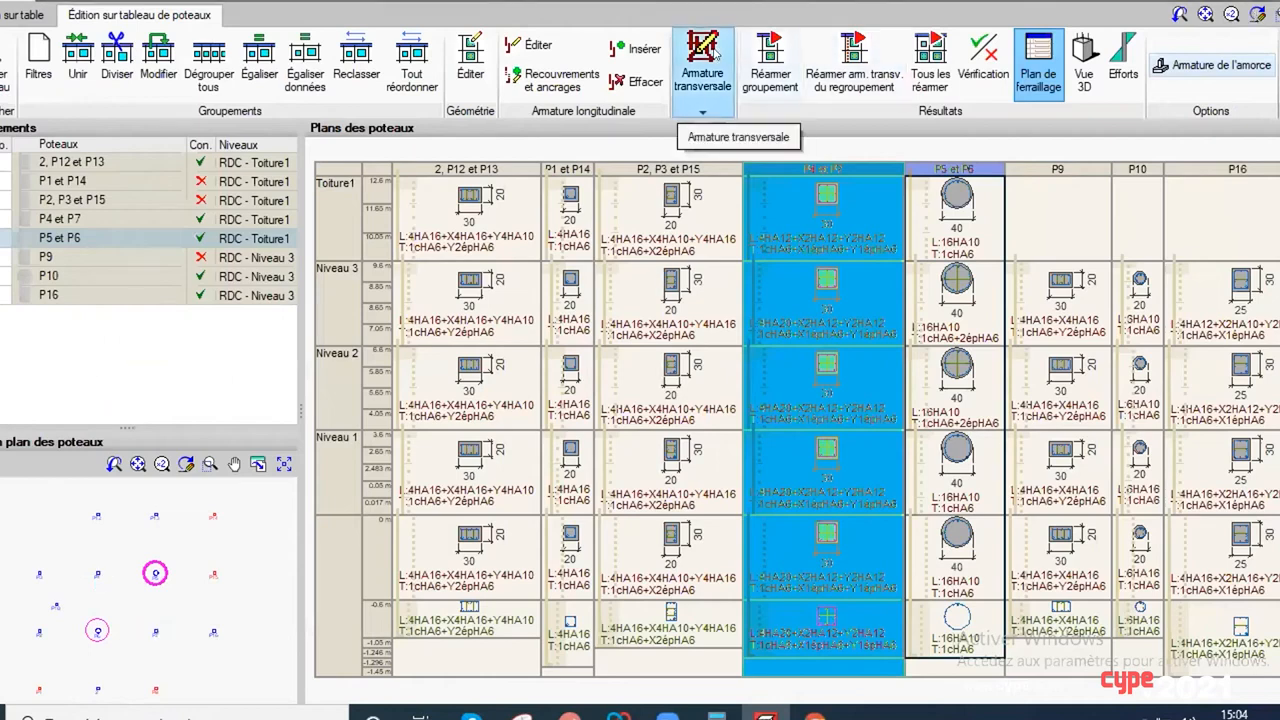
# Step: Open the longitudinal reinforcement settings of the P2, P3 and P15 group at Toiture1 and close them without changes
pyautogui.click(530, 45)
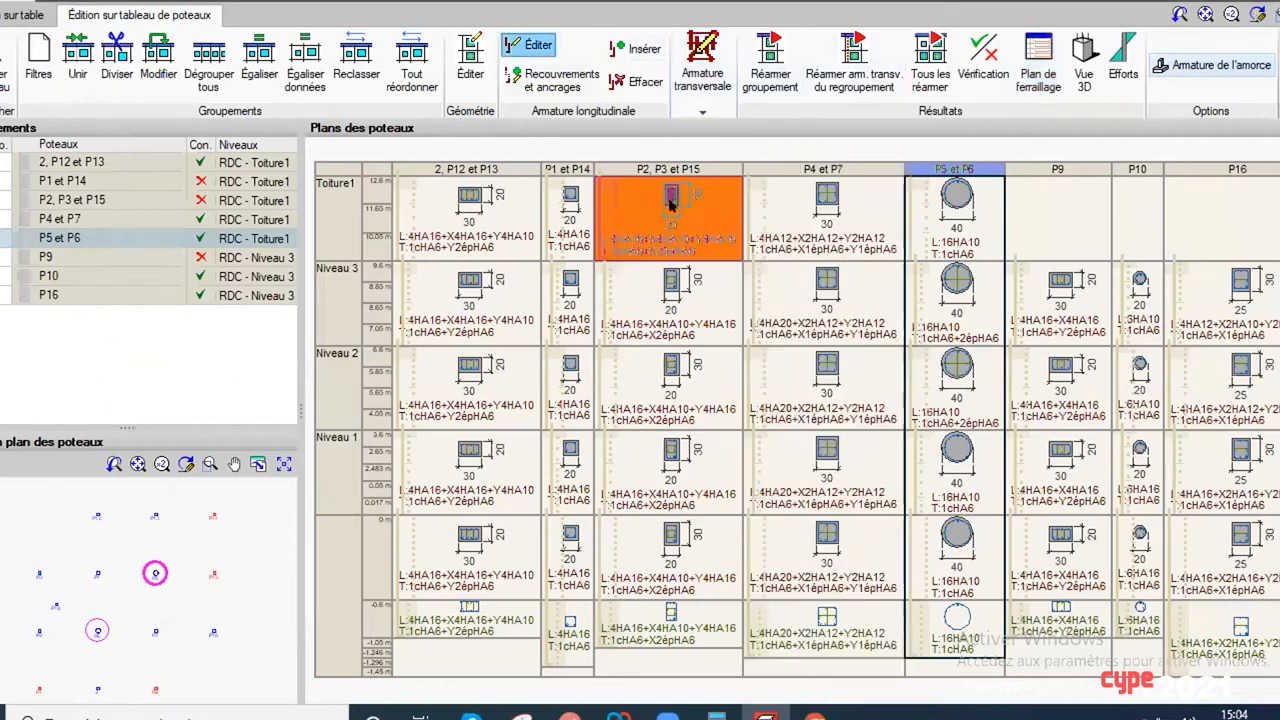
pyautogui.click(671, 198)
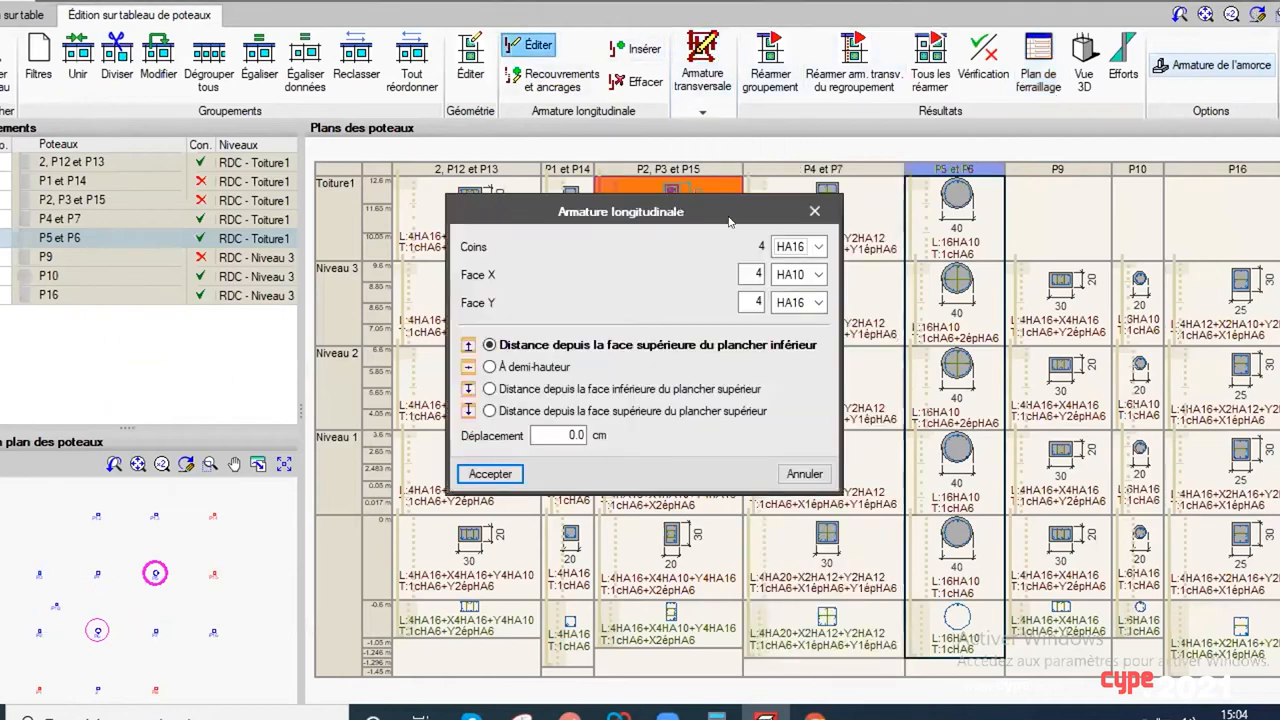
pyautogui.click(813, 213)
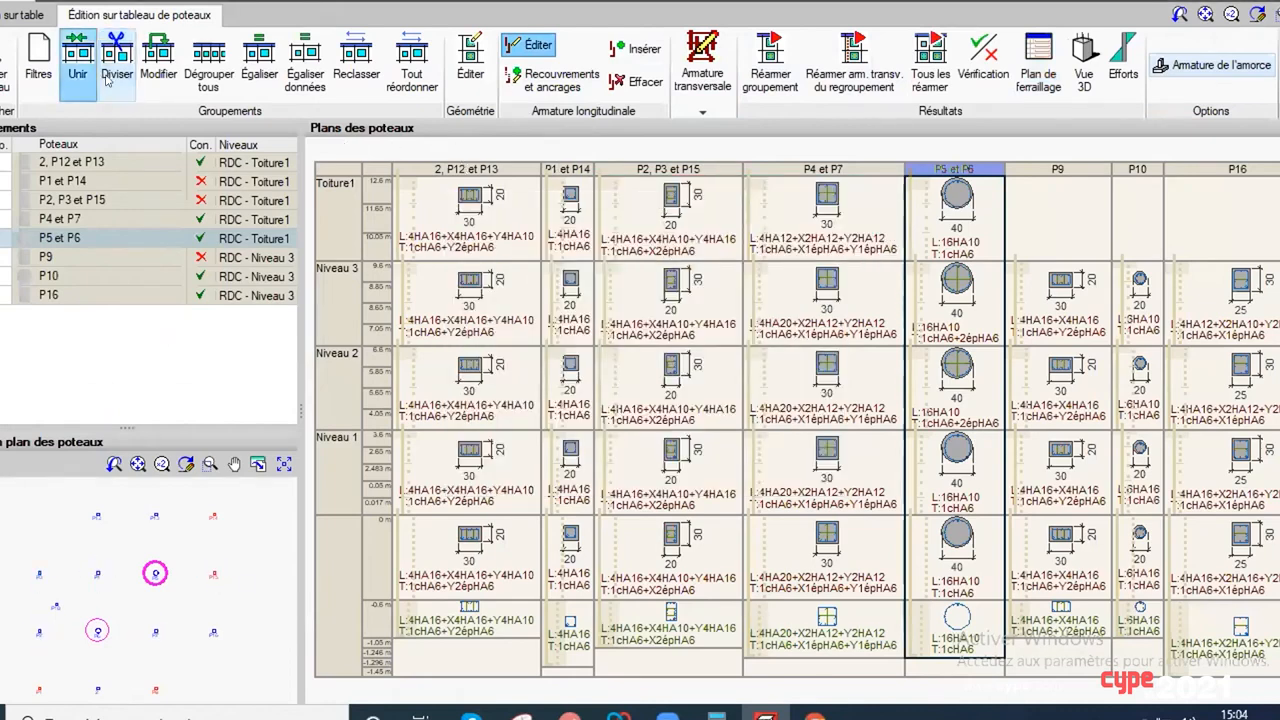
pyautogui.click(158, 60)
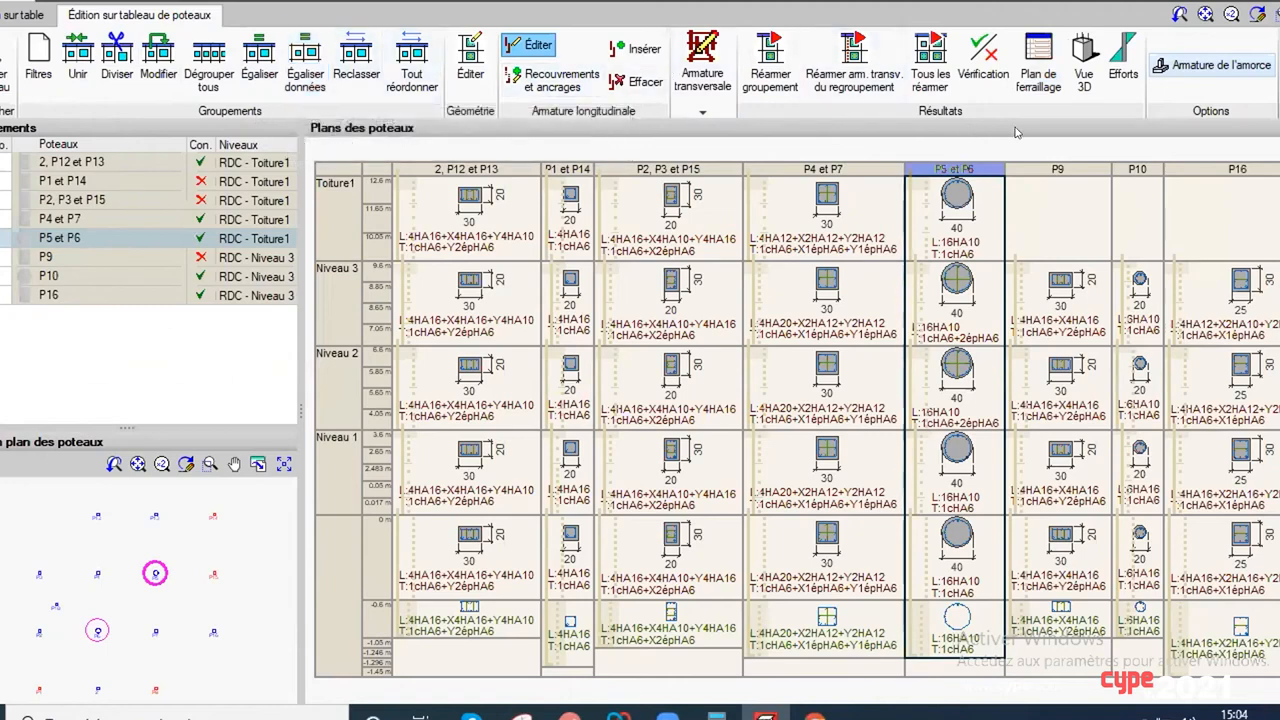
# Step: View the force diagrams of the P4 and P7 group for mode 1 of the X seismic hypothesis, then close them
pyautogui.click(1122, 70)
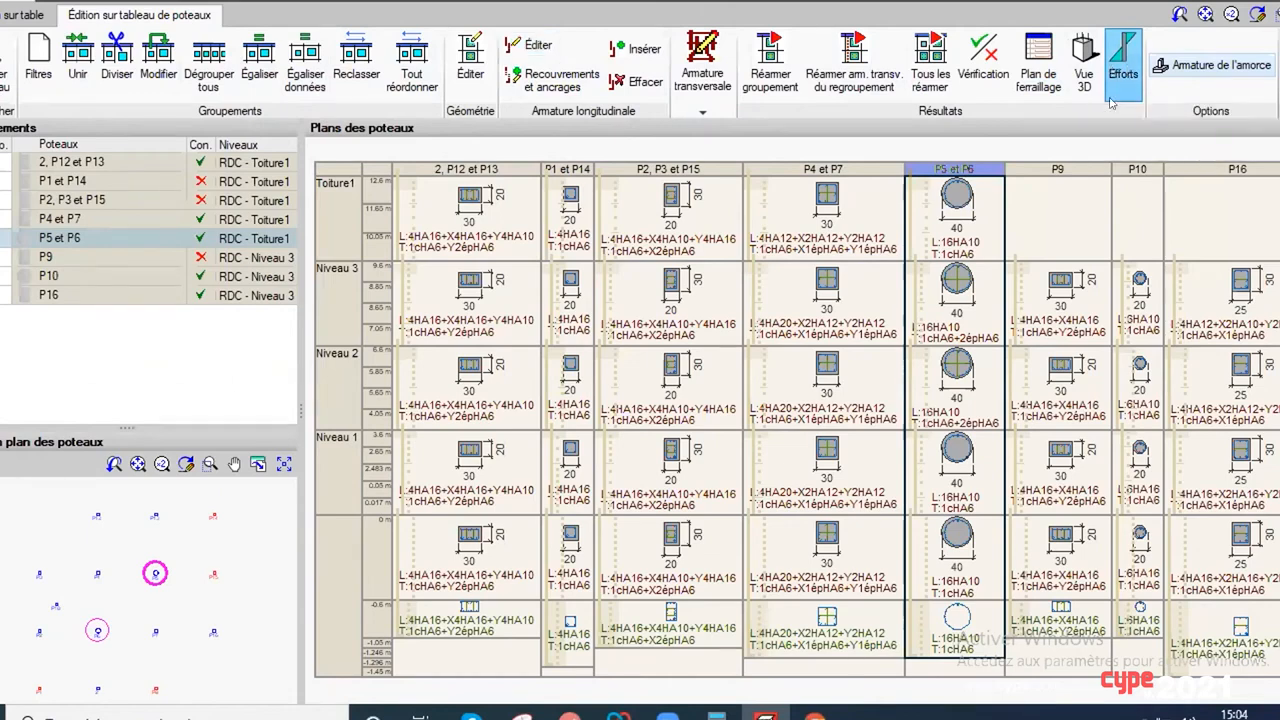
pyautogui.click(804, 274)
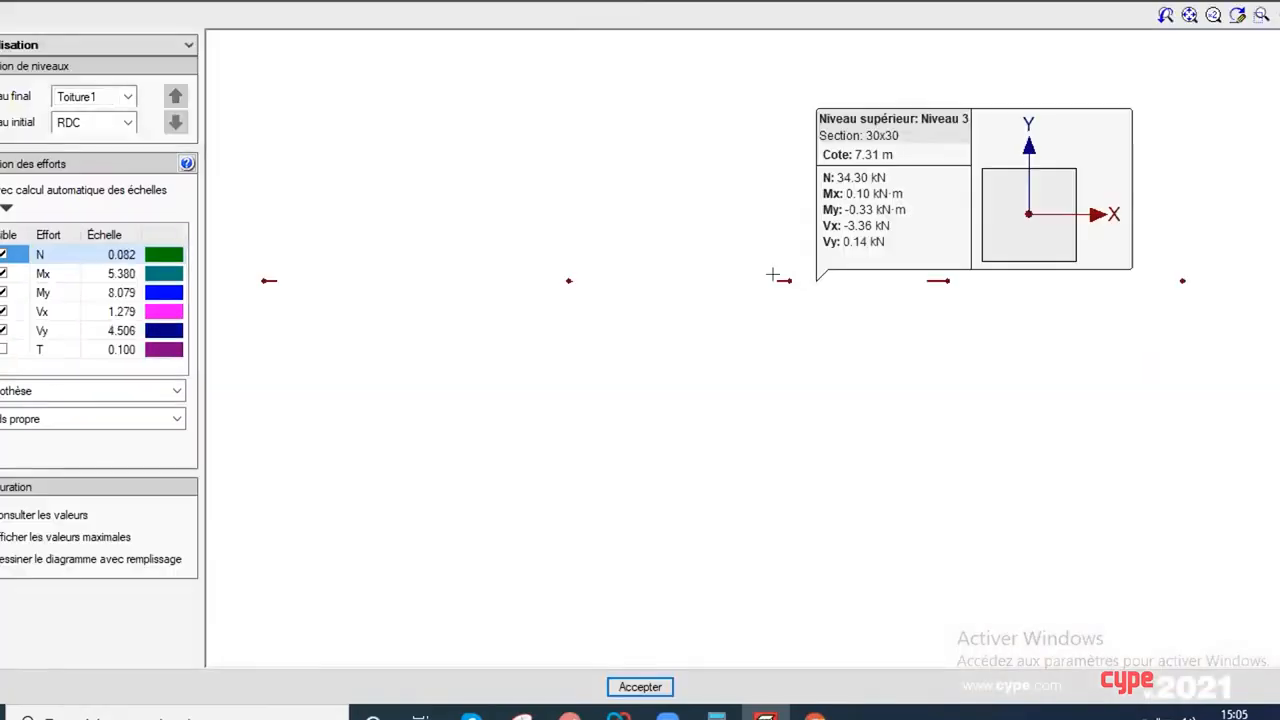
pyautogui.click(176, 419)
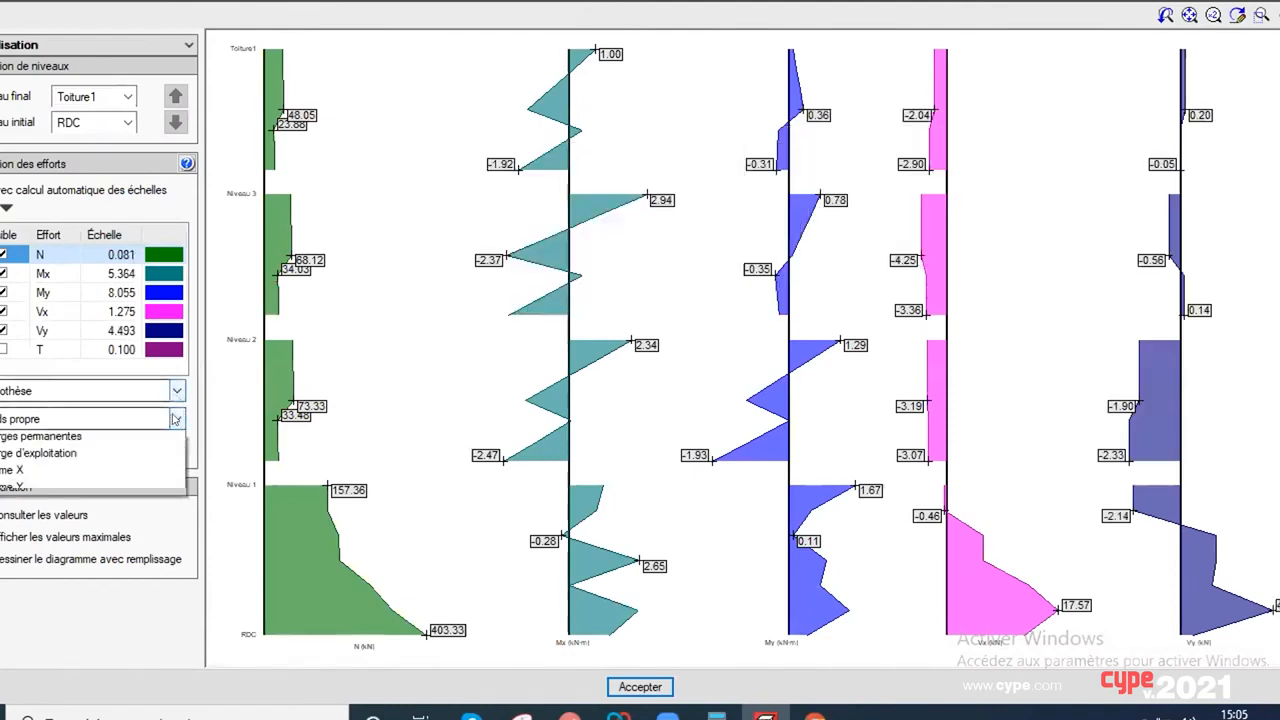
pyautogui.click(108, 494)
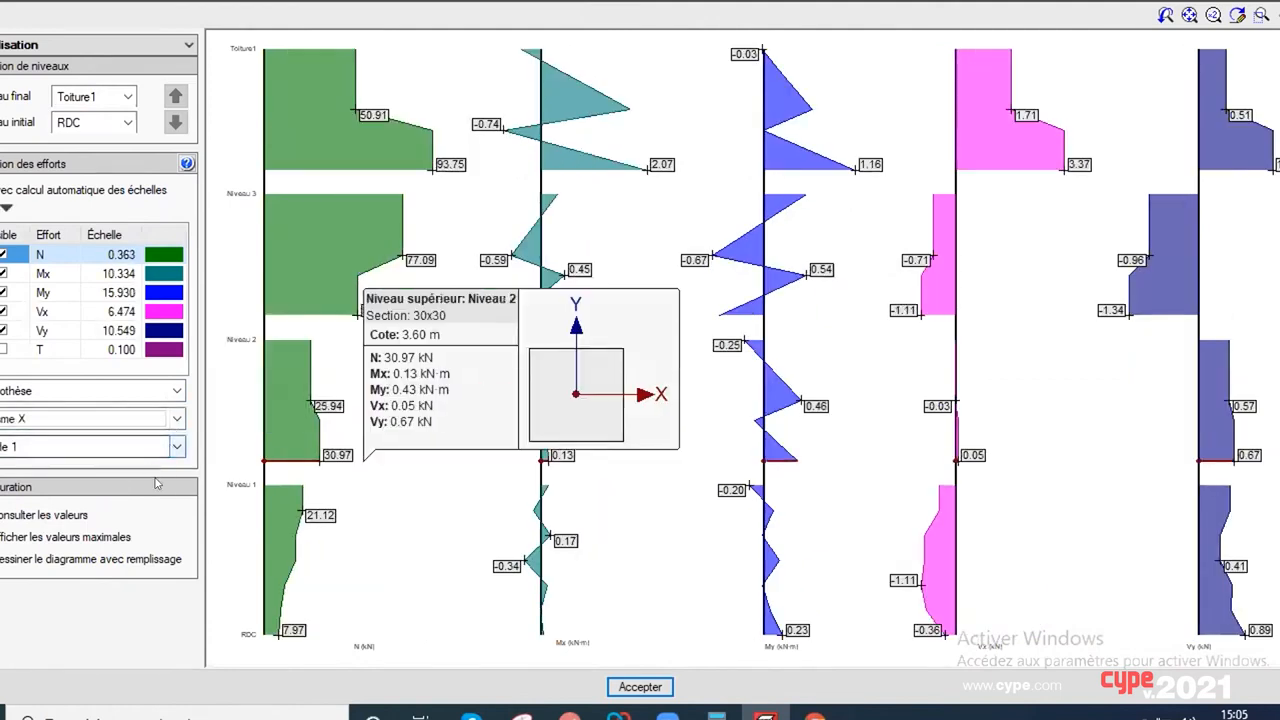
pyautogui.click(176, 448)
pyautogui.click(176, 448)
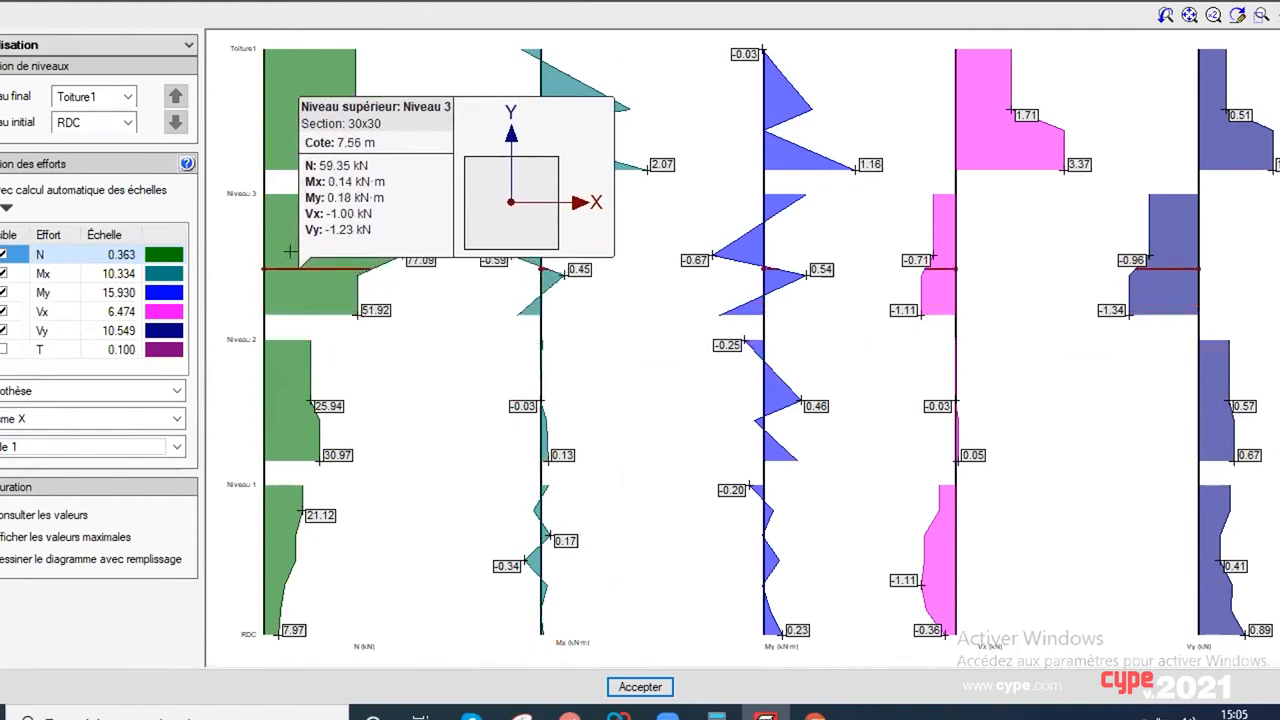
pyautogui.press('Escape')
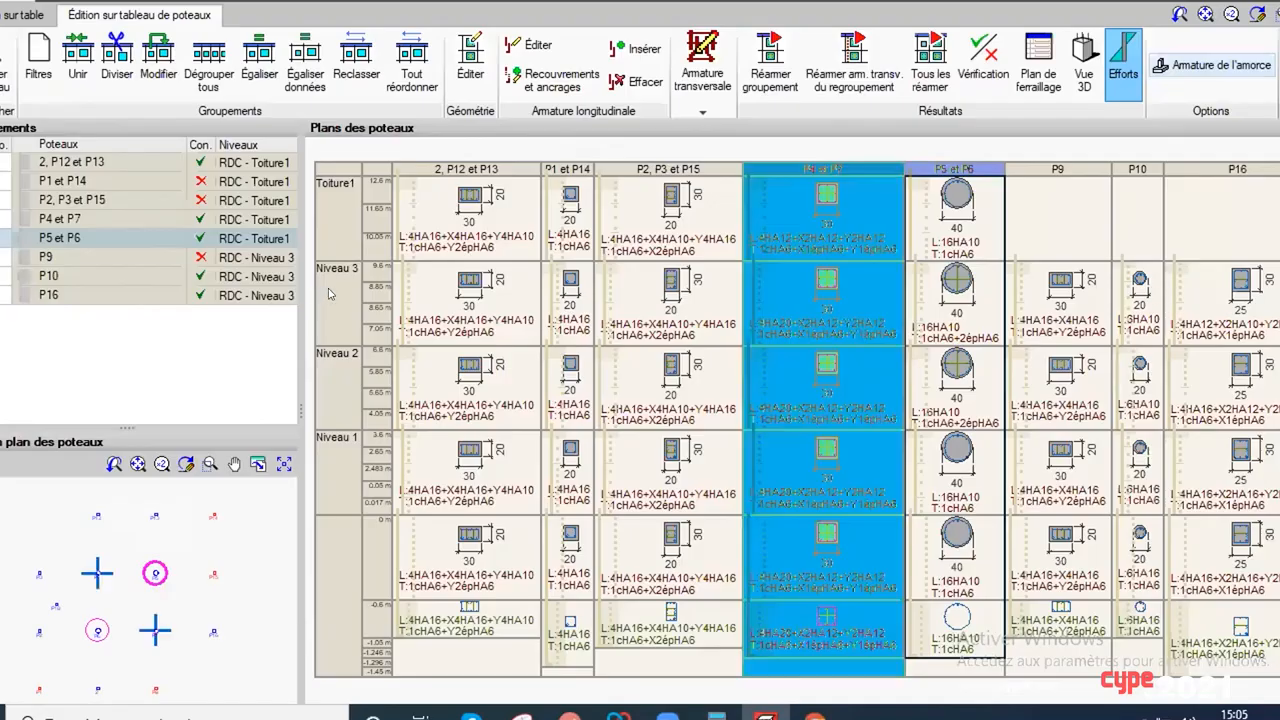
# Step: Go back to the table-based reinforcement editing of the P5 and P6 group, then return to the floor plan
pyautogui.click(20, 15)
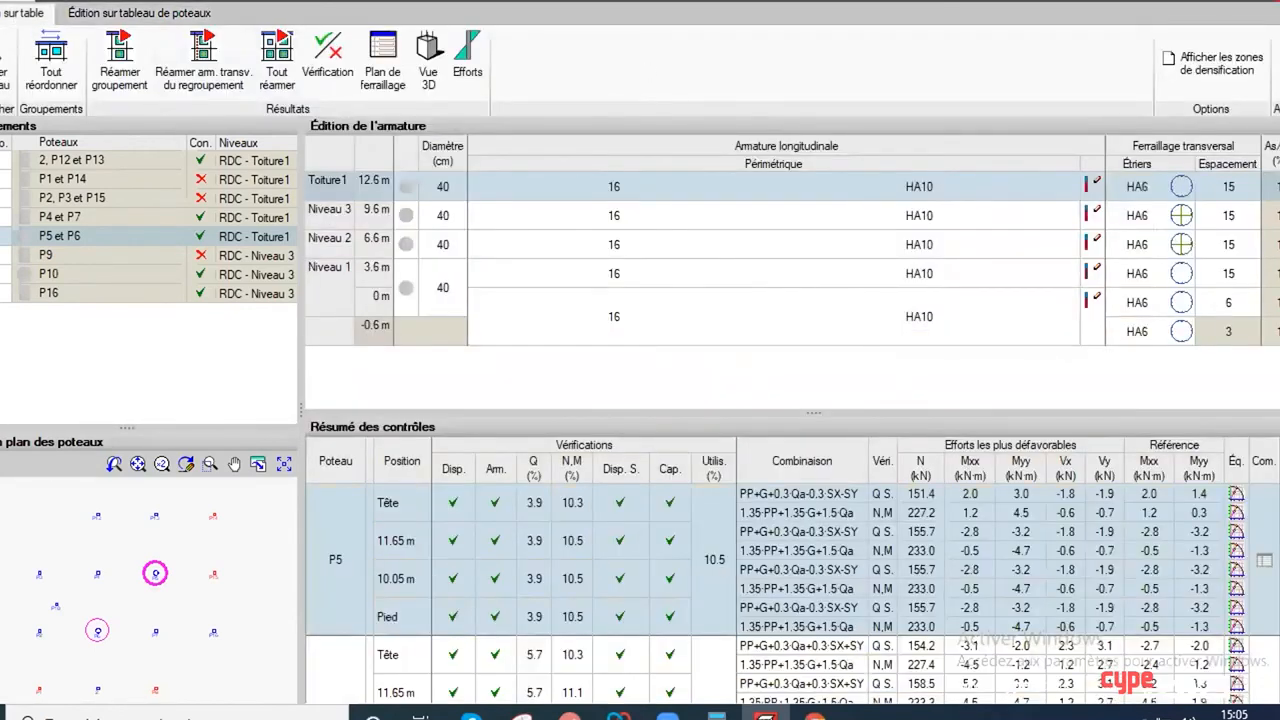
pyautogui.press('Escape')
pyautogui.click(527, 390)
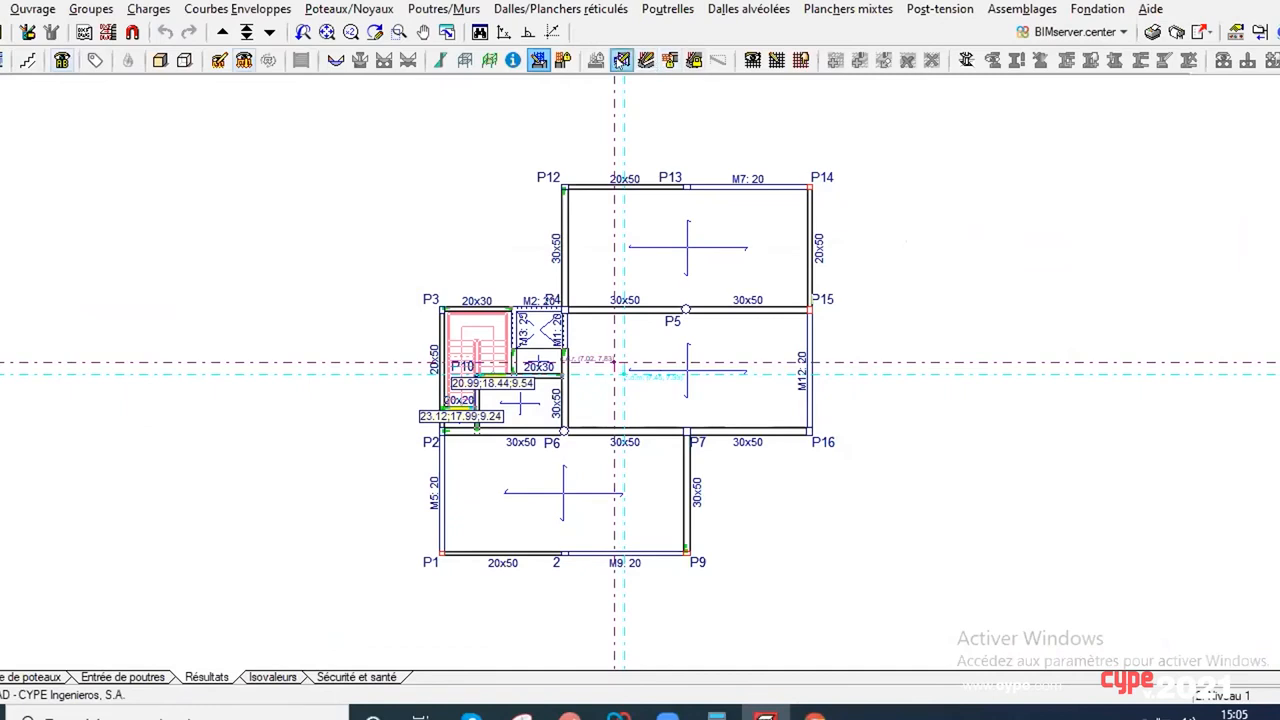
# Step: Open the column reinforcement locking dialog from the floor plan and close it without locking any column
pyautogui.click(330, 10)
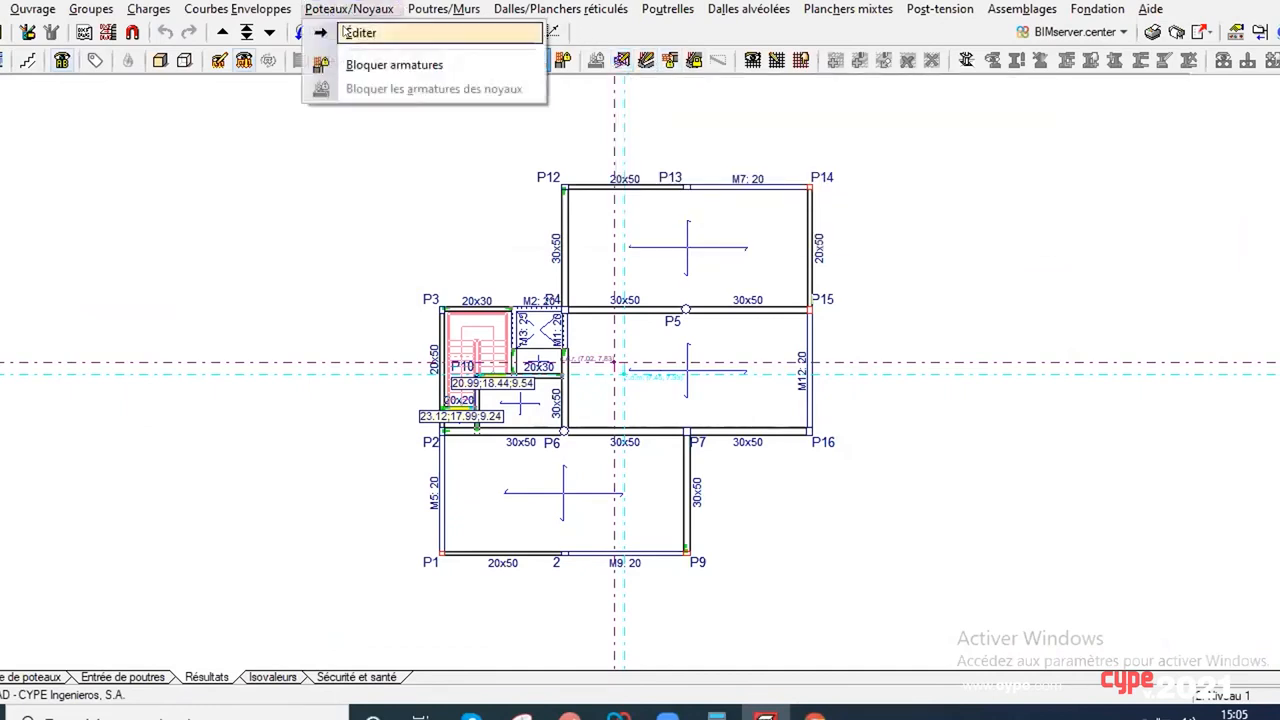
pyautogui.click(347, 33)
pyautogui.scroll(1, 527, 355)
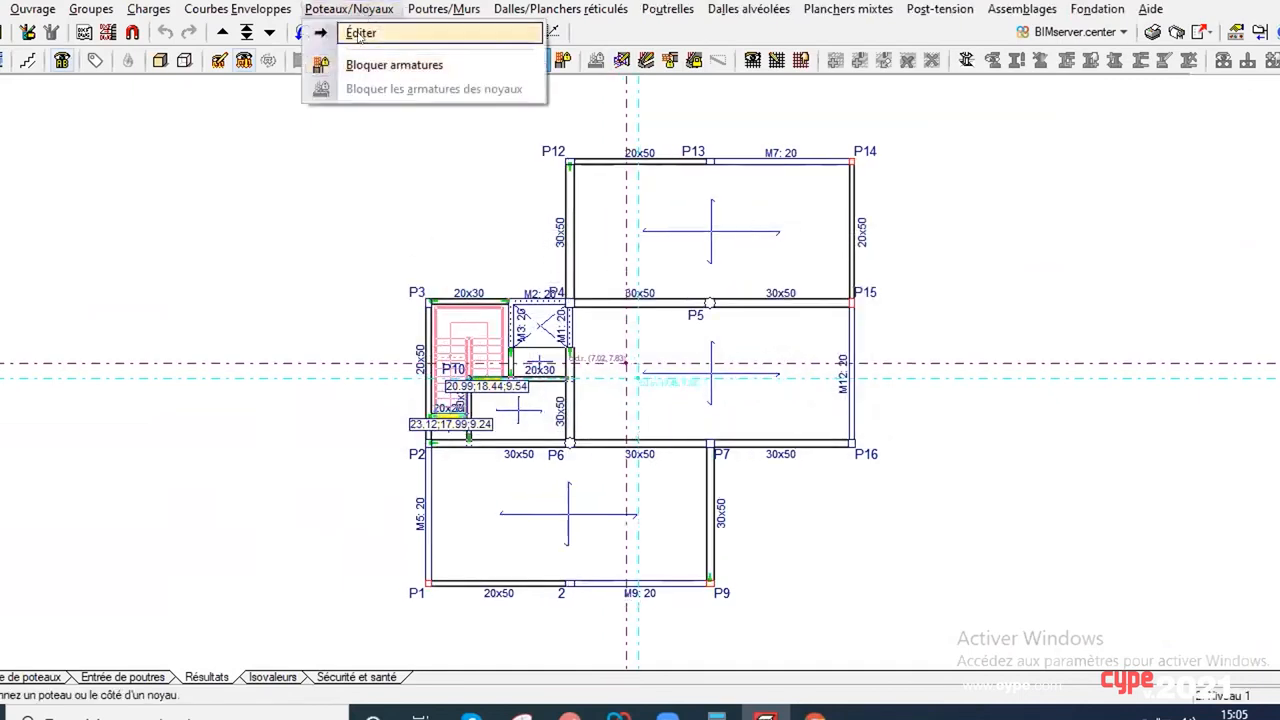
pyautogui.click(370, 65)
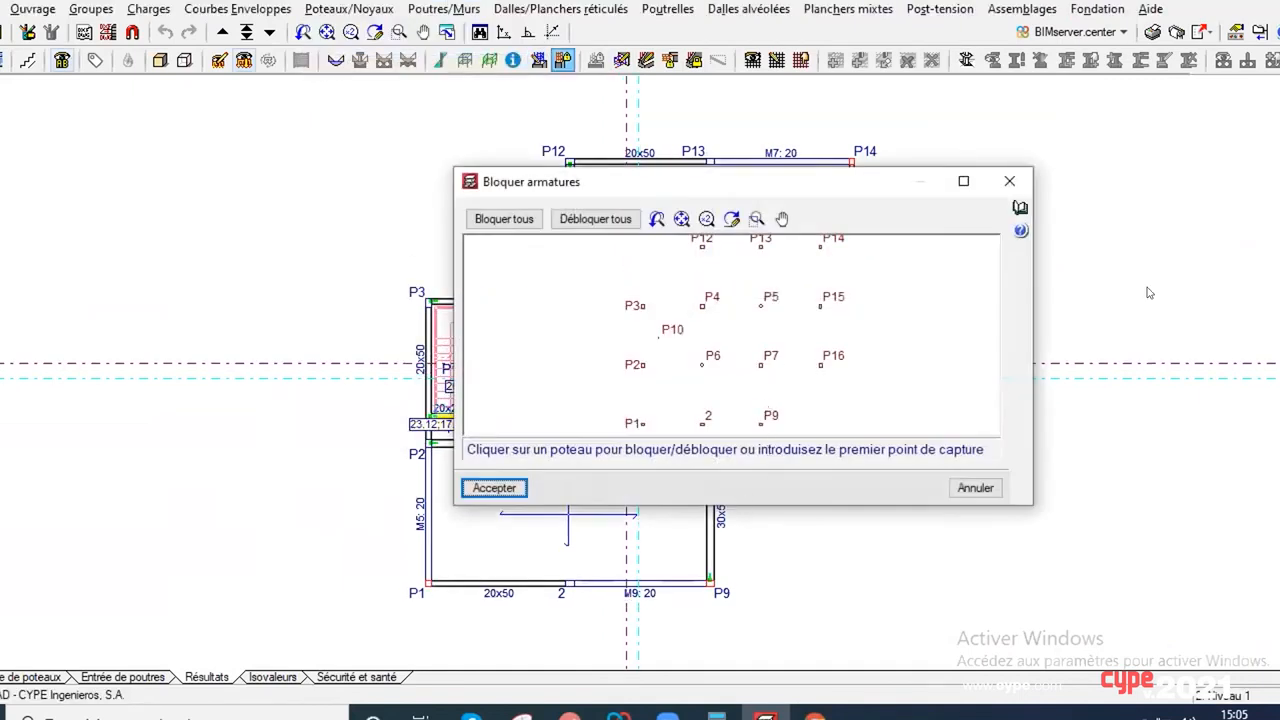
pyautogui.press('Escape')
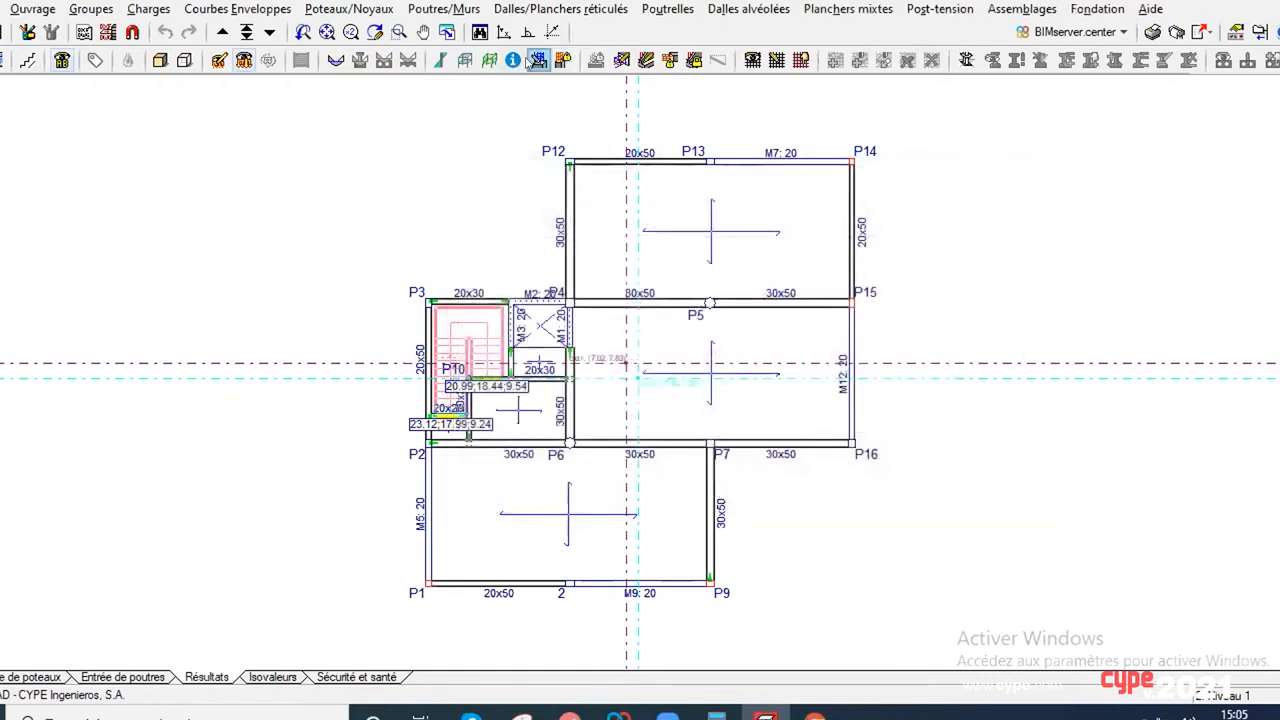
# Step: Open the beam editor on Portique 12 and display only the seismic envelope of its My bending moments
pyautogui.click(622, 60)
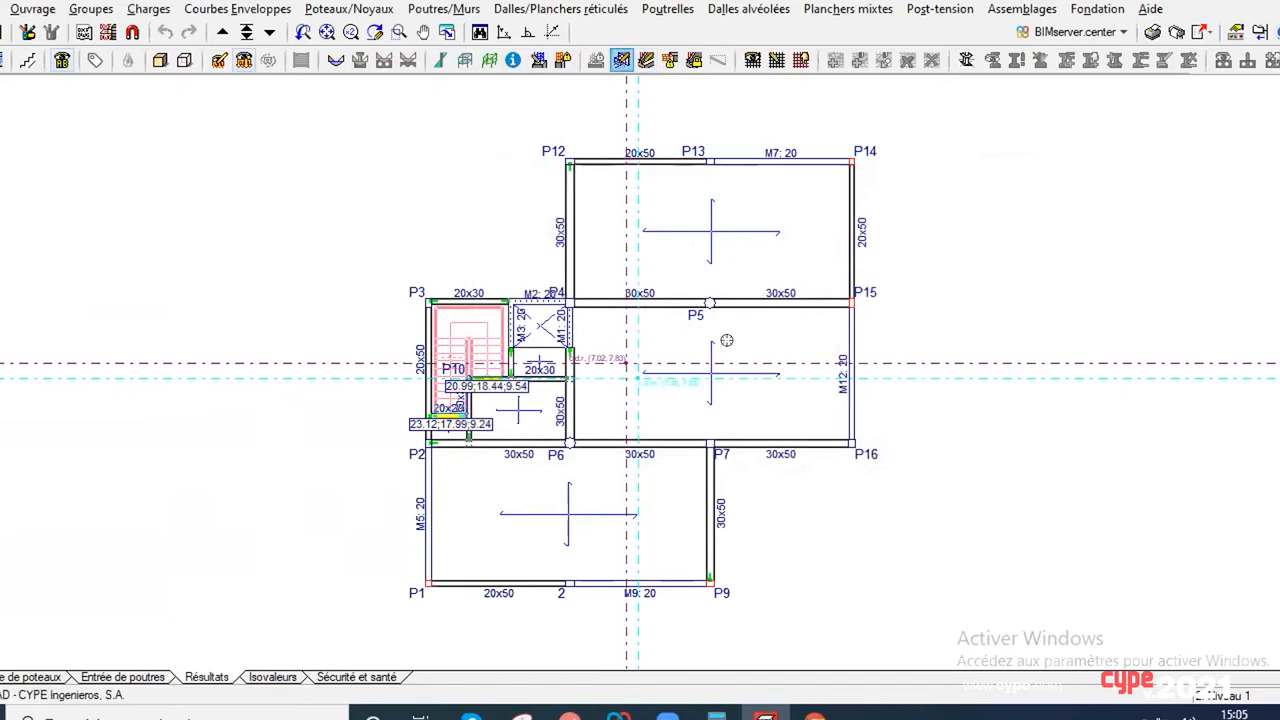
pyautogui.click(704, 379)
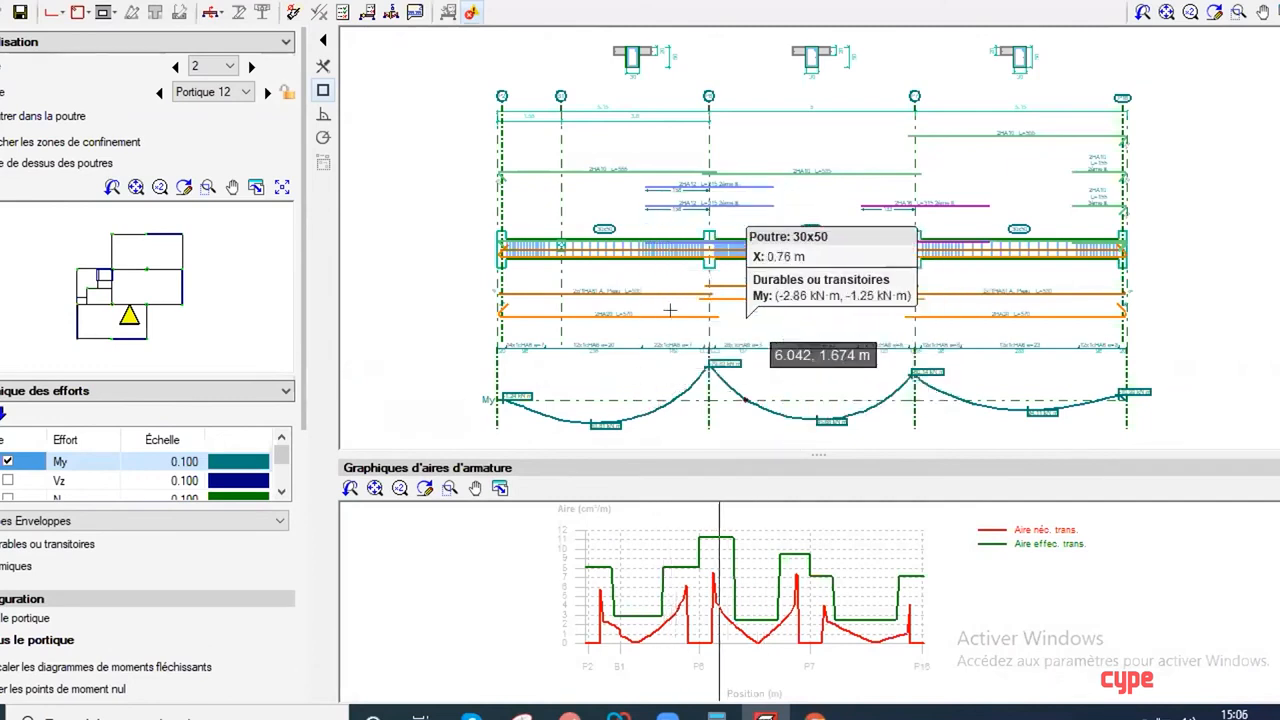
pyautogui.scroll(-3, 672, 312)
pyautogui.scroll(8, 671, 372)
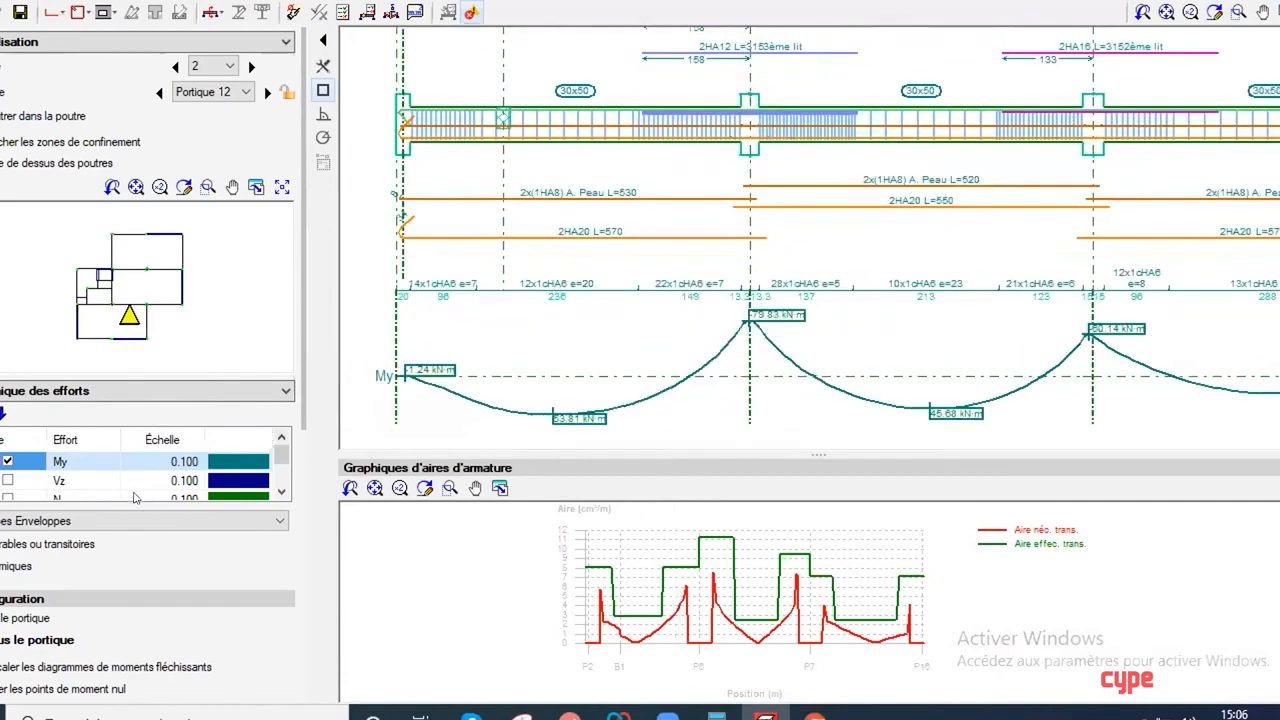
pyautogui.click(3, 566)
pyautogui.click(3, 544)
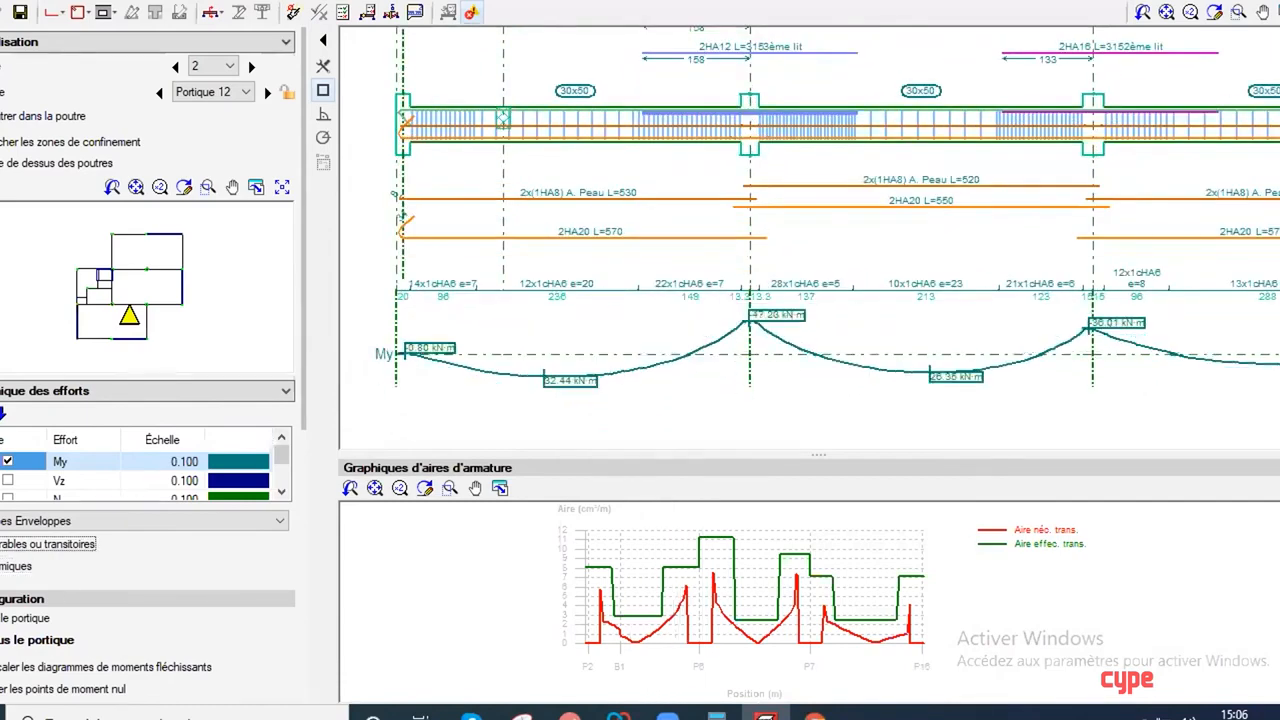
# Step: Inspect the seismic My envelope near the start of the first beam span, then hide that envelope
pyautogui.scroll(-2, 122, 579)
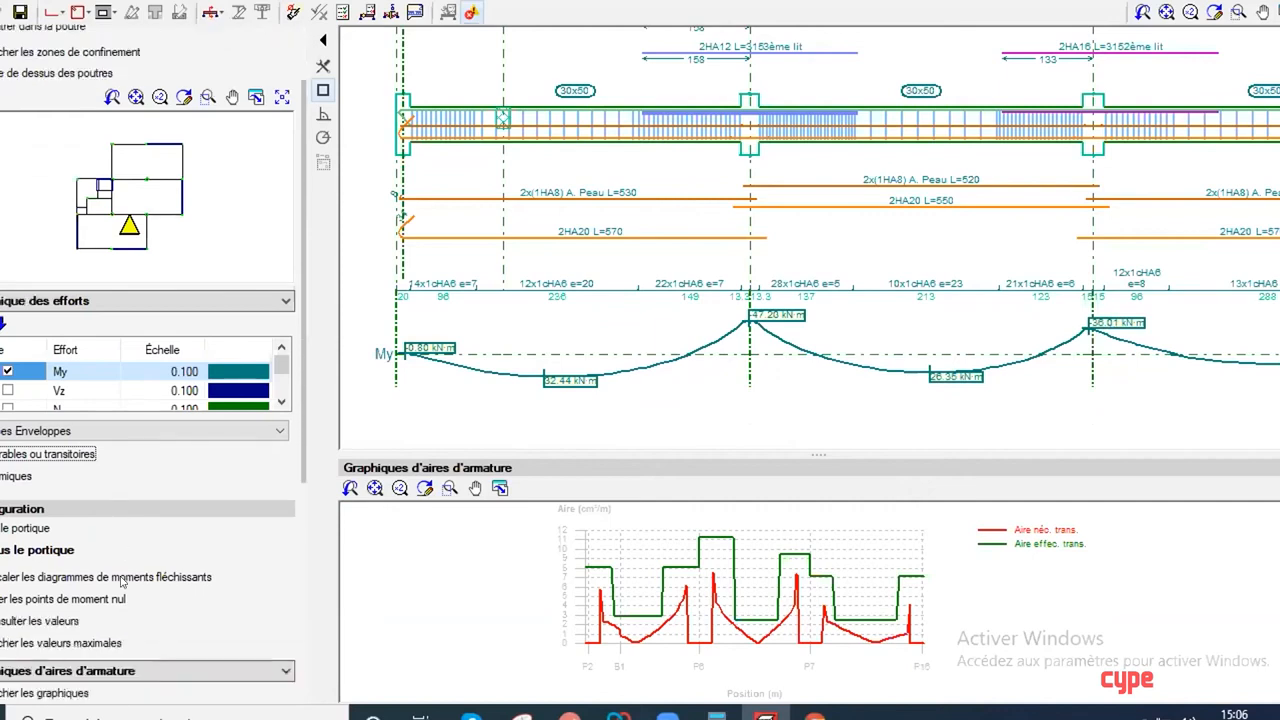
pyautogui.moveTo(282, 365)
pyautogui.mouseDown()
pyautogui.moveTo(285, 386)
pyautogui.moveTo(284, 359)
pyautogui.mouseUp()
pyautogui.scroll(1, 345, 350)
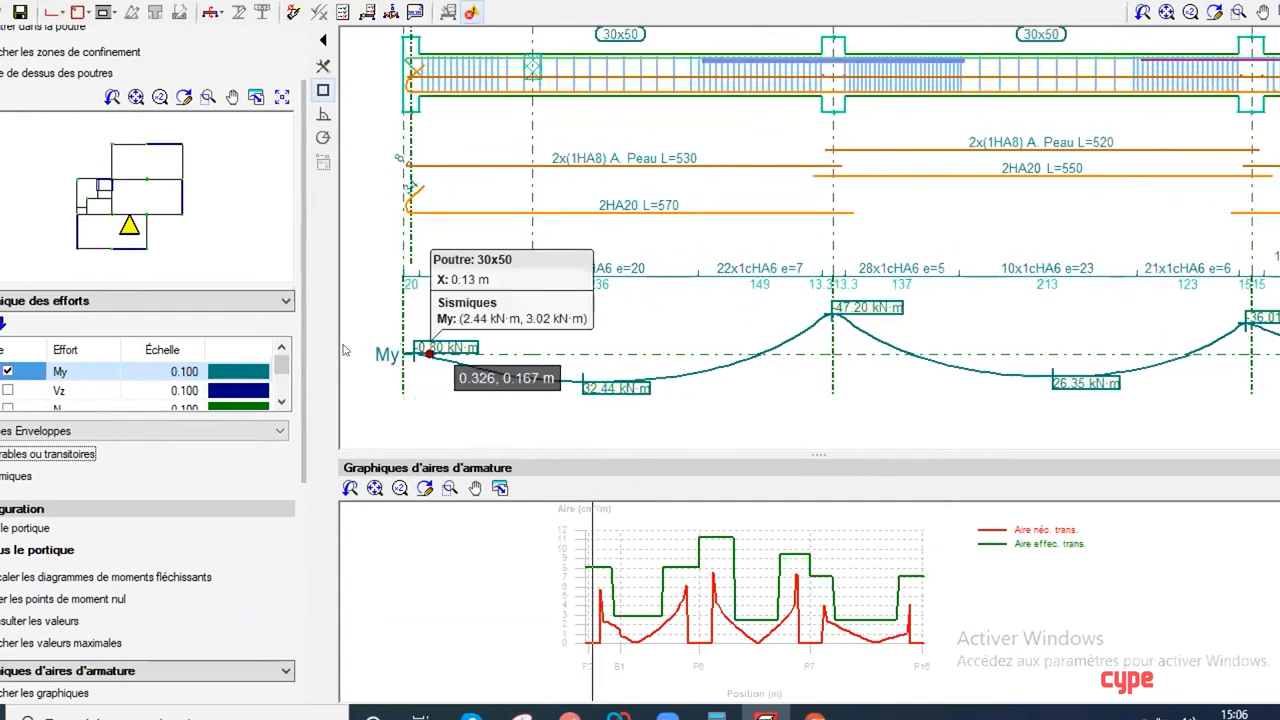
pyautogui.click(2, 476)
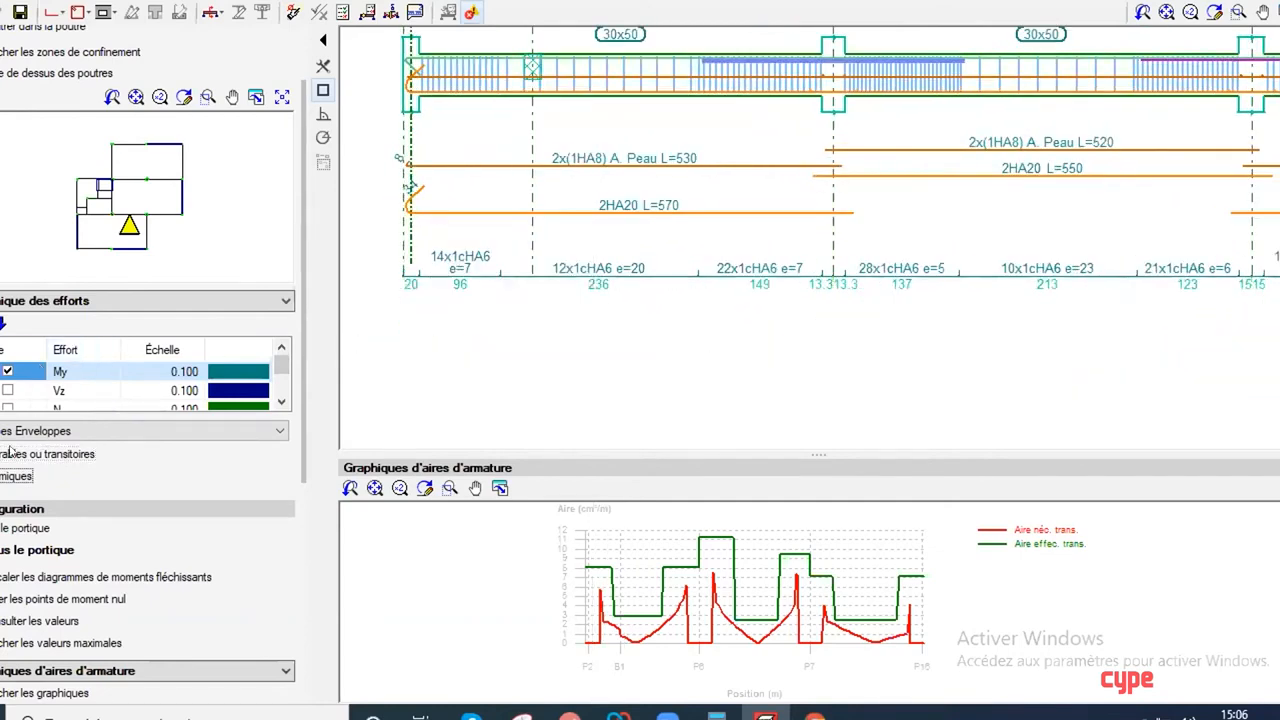
# Step: View the reinforcement of the frame running from P4 to P15, then go back to the frame running from P2 to P15
pyautogui.scroll(-2, 298, 249)
pyautogui.scroll(3, 236, 173)
pyautogui.scroll(-4, 226, 172)
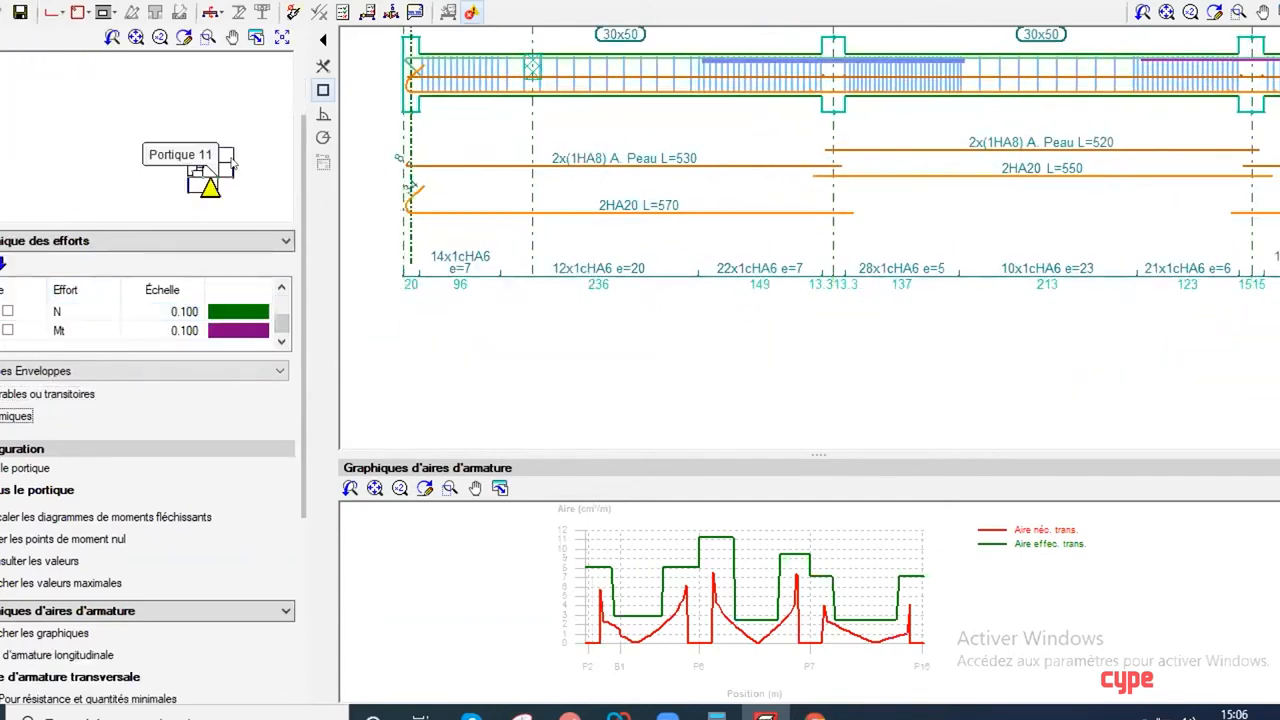
pyautogui.scroll(2, 214, 165)
pyautogui.moveTo(216, 153); pyautogui.dragTo(175, 104, button='middle')
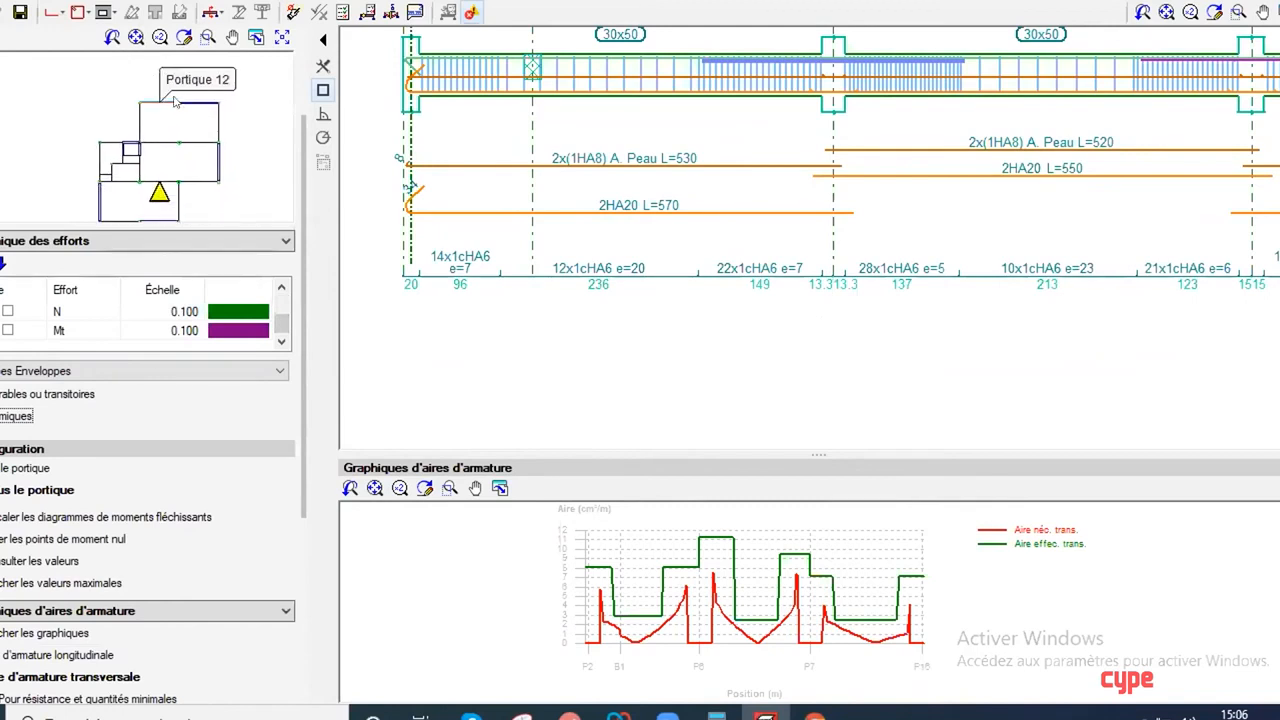
pyautogui.click(199, 145)
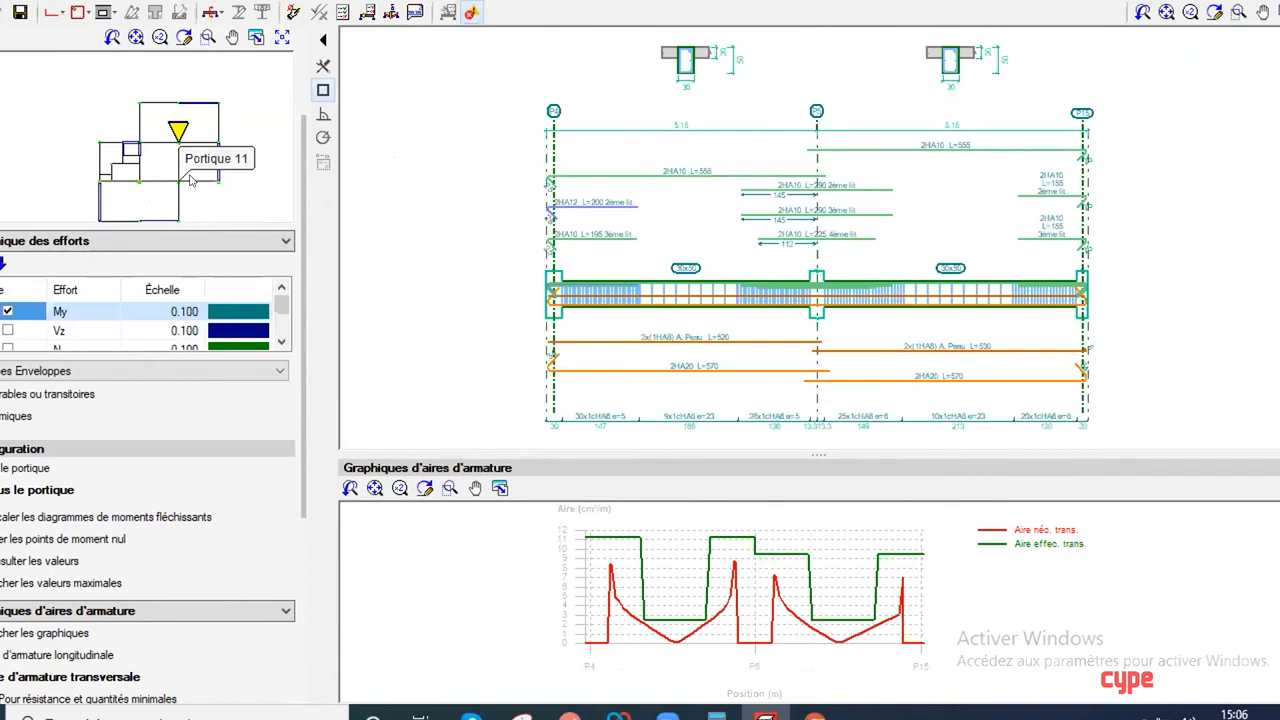
pyautogui.click(190, 177)
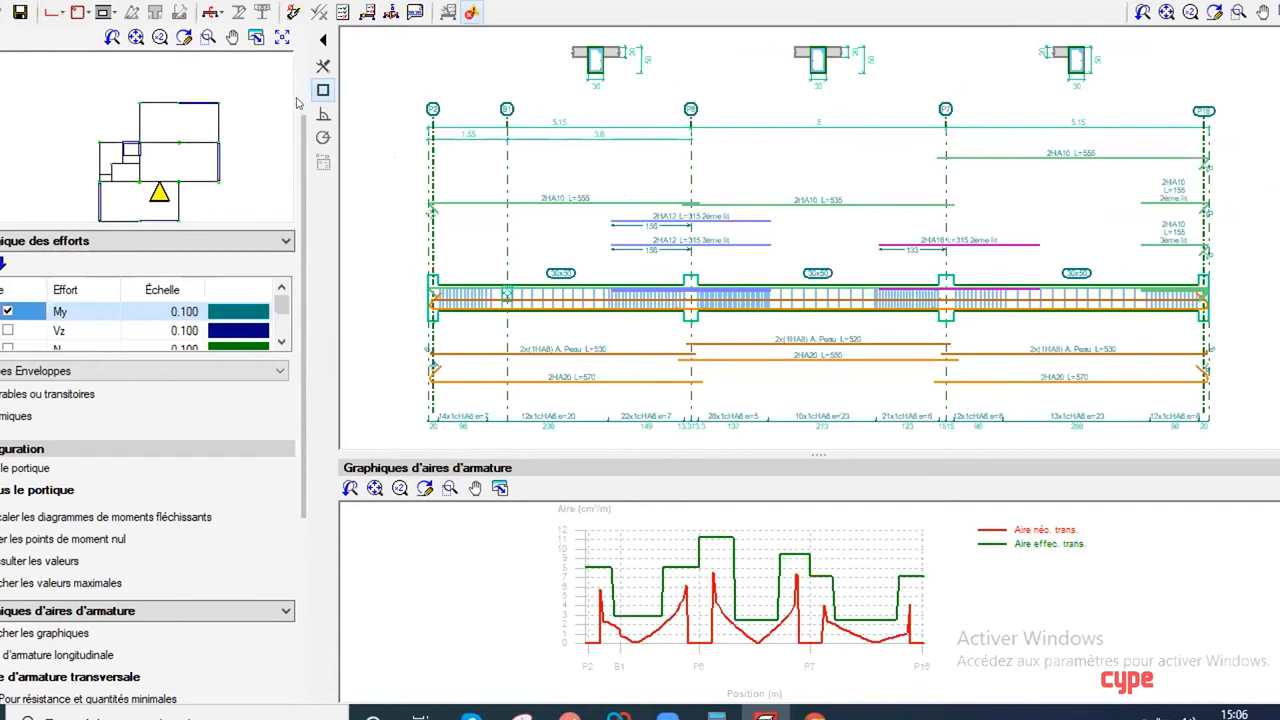
# Step: Open the verification list of the span between P2 and P6 and view the torsion and normal force interaction check for bending about X
pyautogui.click(342, 11)
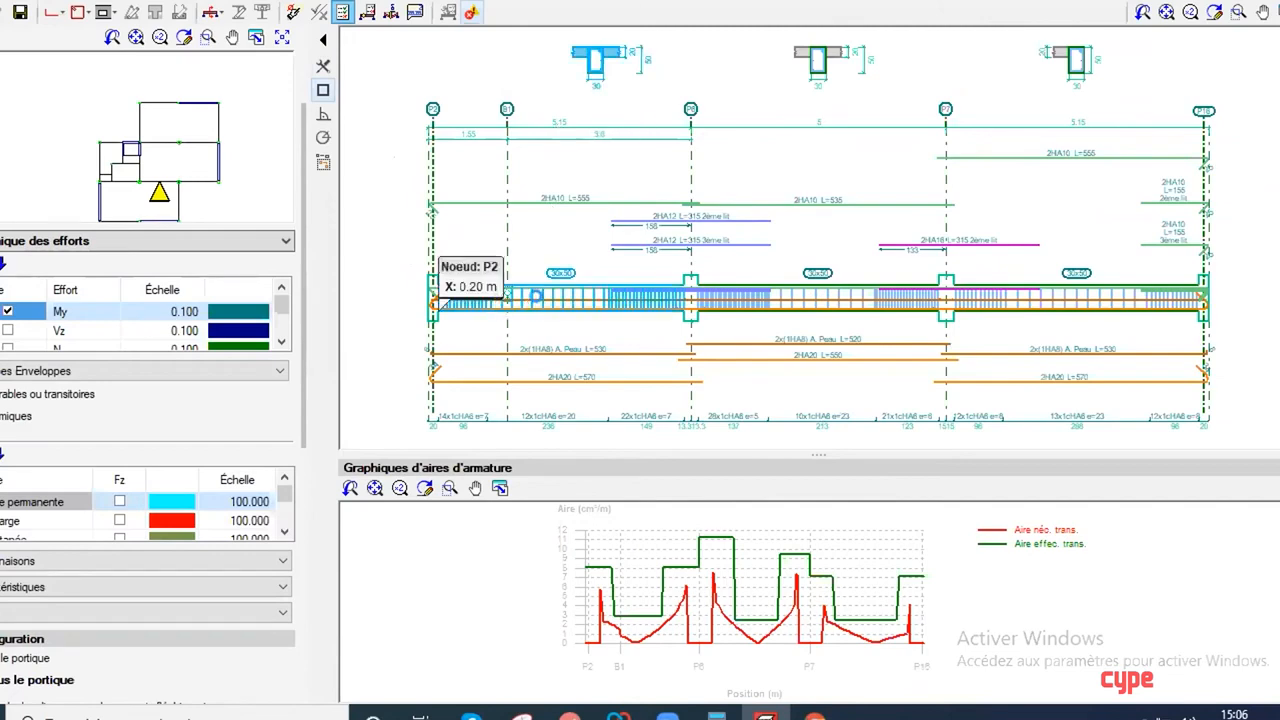
pyautogui.click(543, 306)
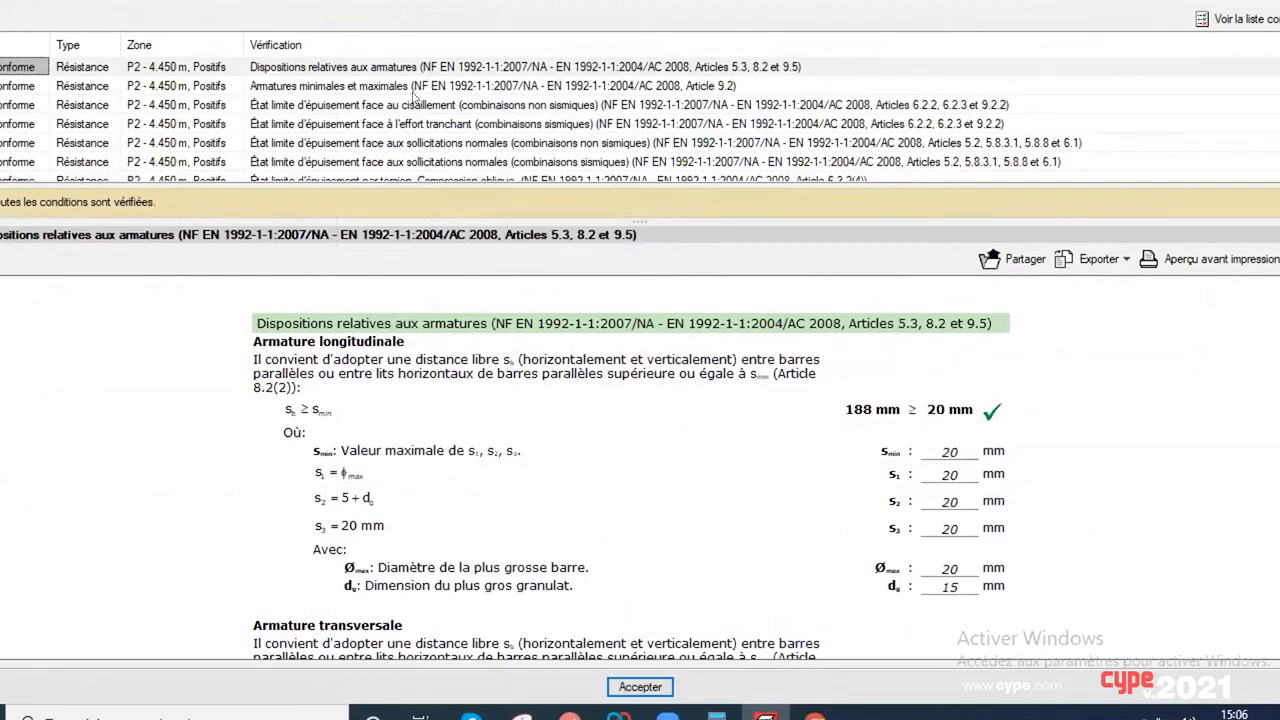
pyautogui.scroll(-2, 413, 97)
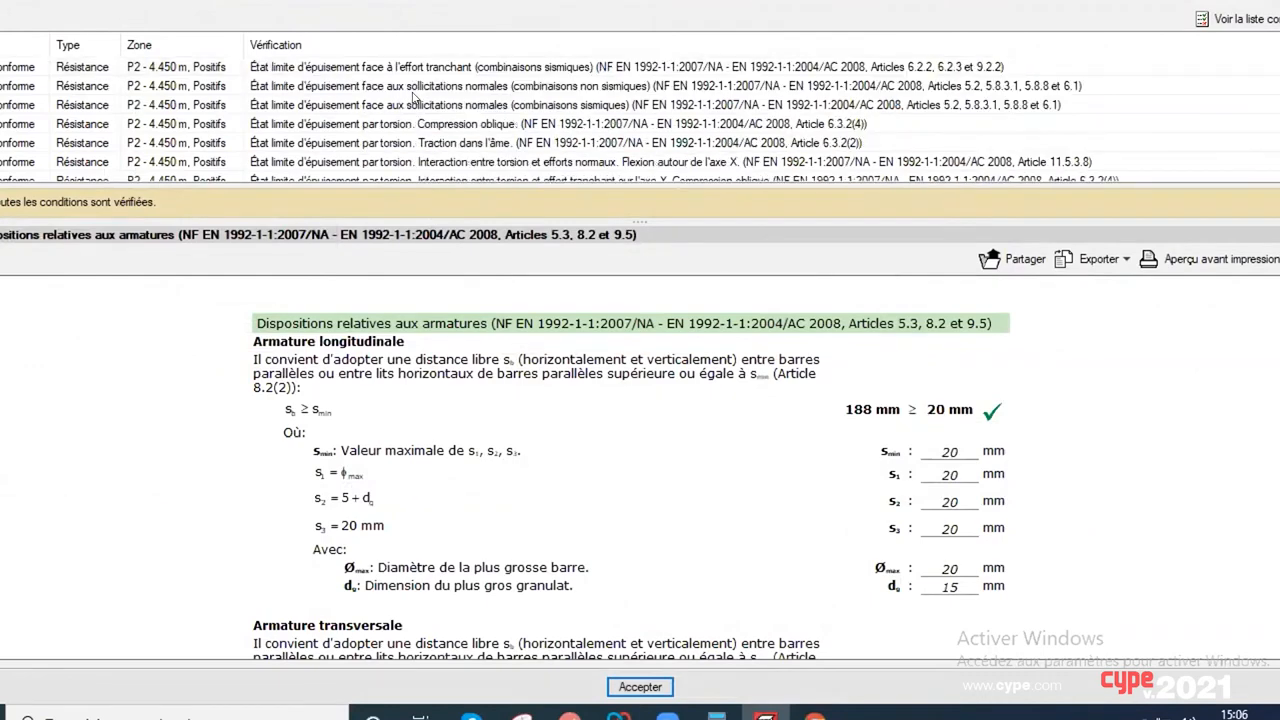
pyautogui.click(422, 104)
pyautogui.scroll(-3, 425, 110)
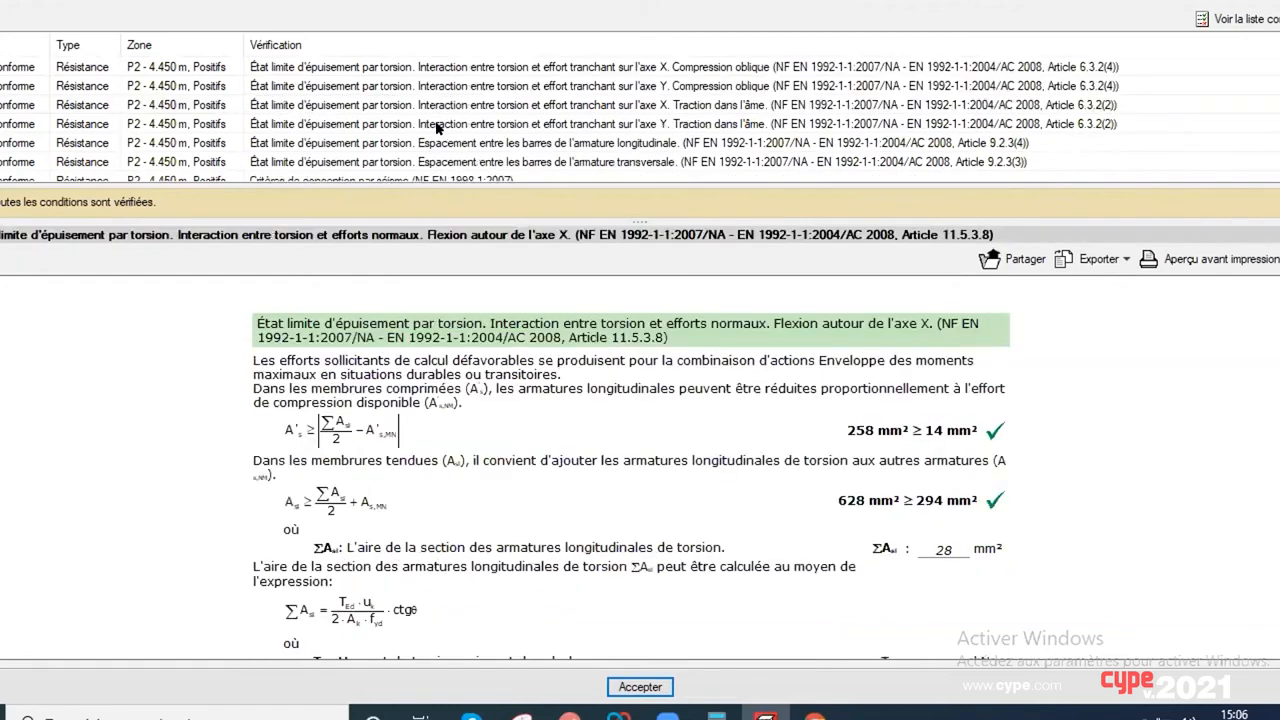
# Step: Read the "Effets de l'action de calcul. Poutres (5.4.2.2)" check of EN 1998-1:2004 for the P2 - 4.450 m zone
pyautogui.click(355, 86)
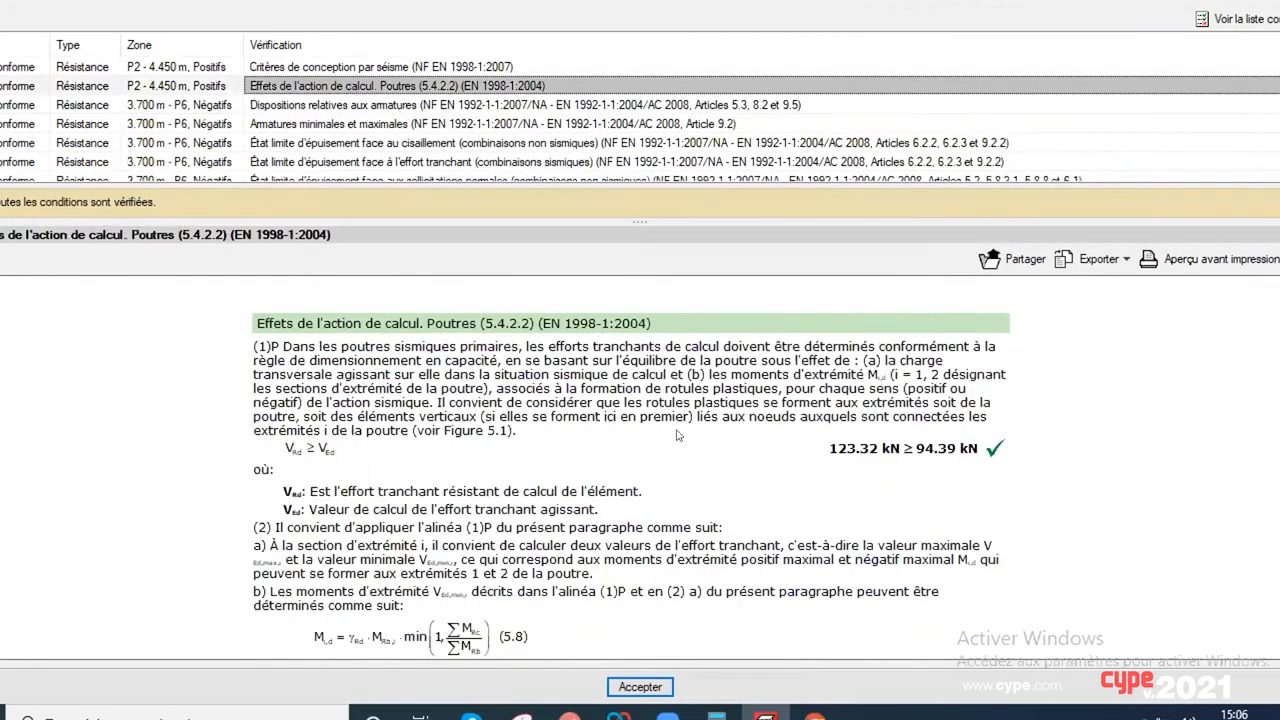
pyautogui.scroll(-5, 670, 435)
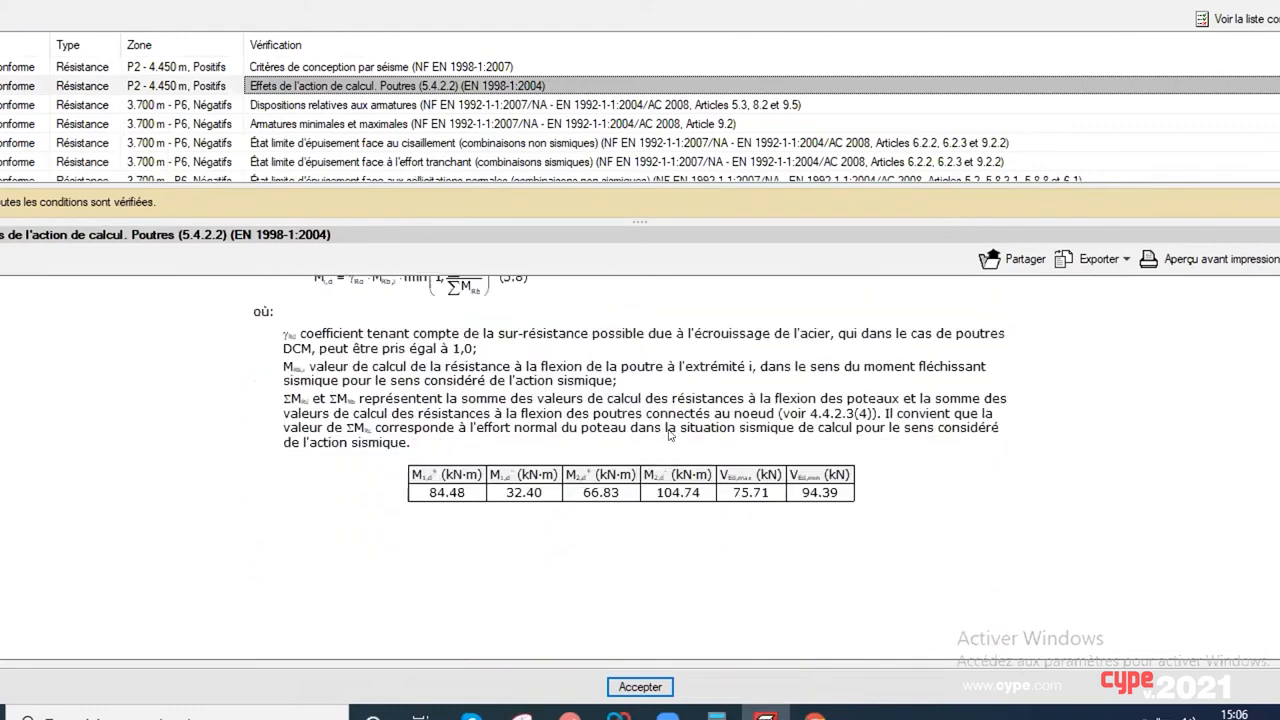
pyautogui.scroll(1, 669, 433)
pyautogui.scroll(1, 669, 433)
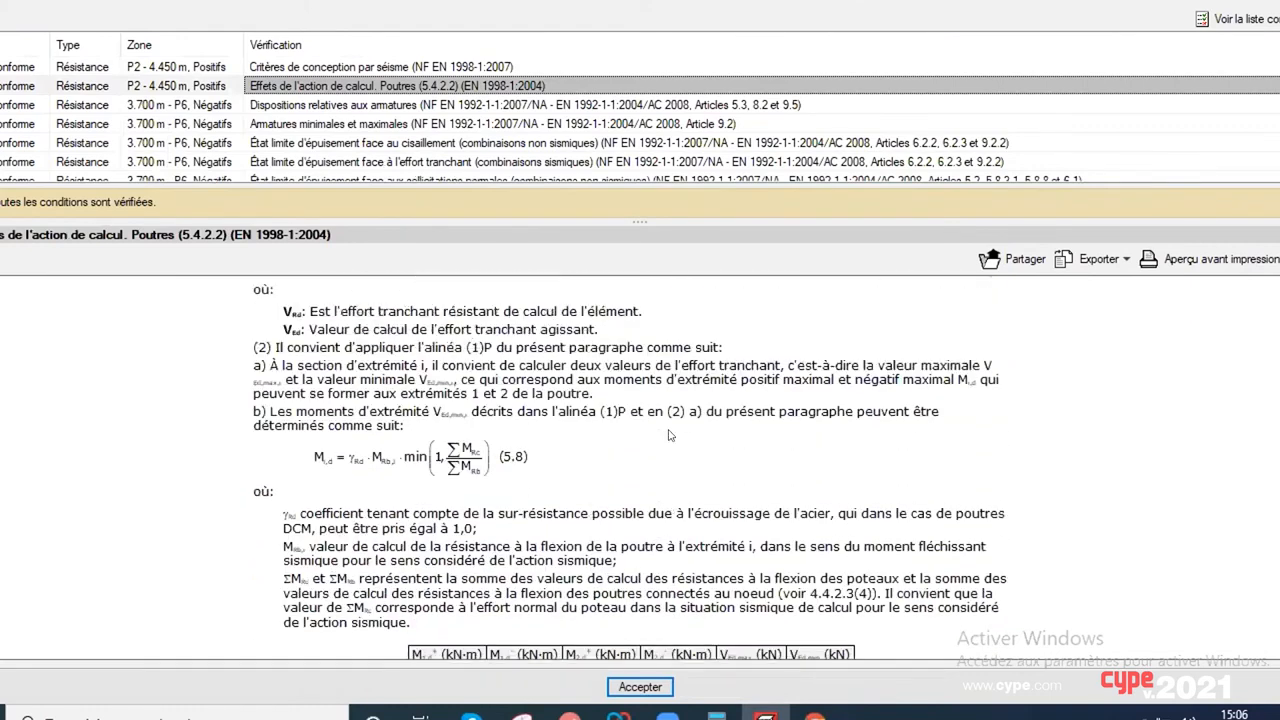
# Step: Read the whole "Critères de conception par séisme (NF EN 1998-1:2007)" check in a print preview, then look over its export formats without exporting
pyautogui.click(448, 67)
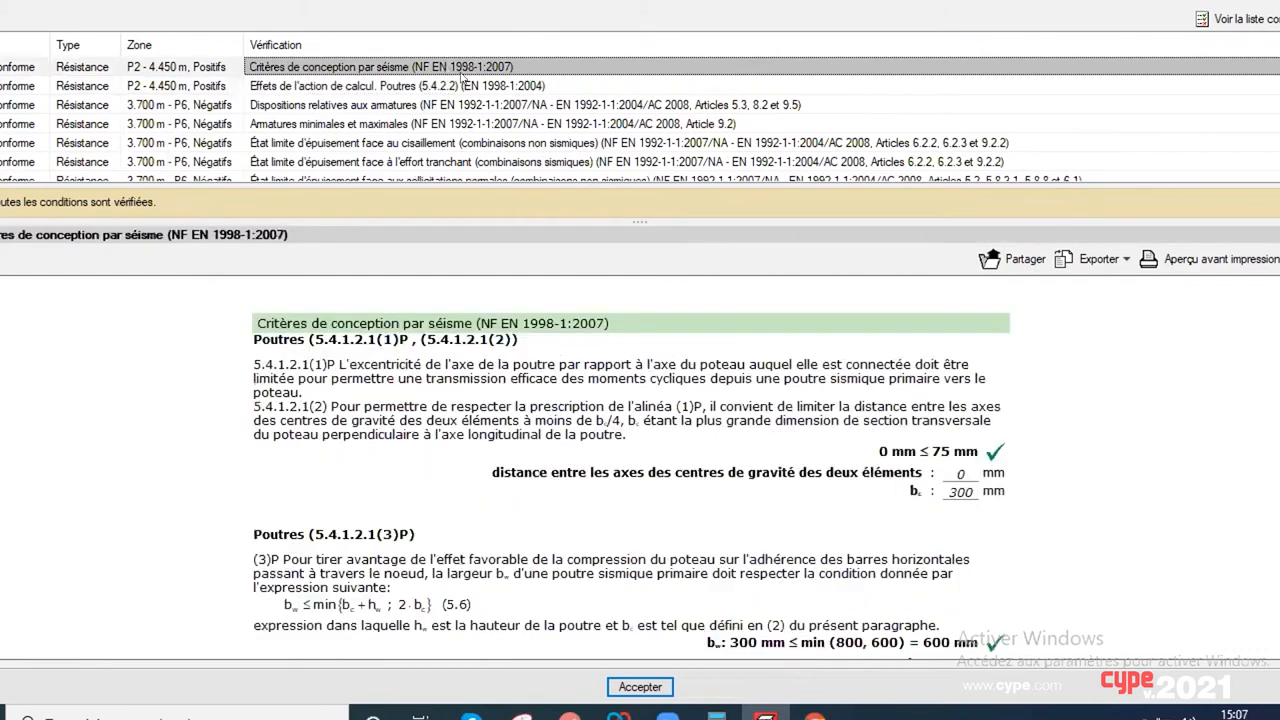
pyautogui.click(1162, 262)
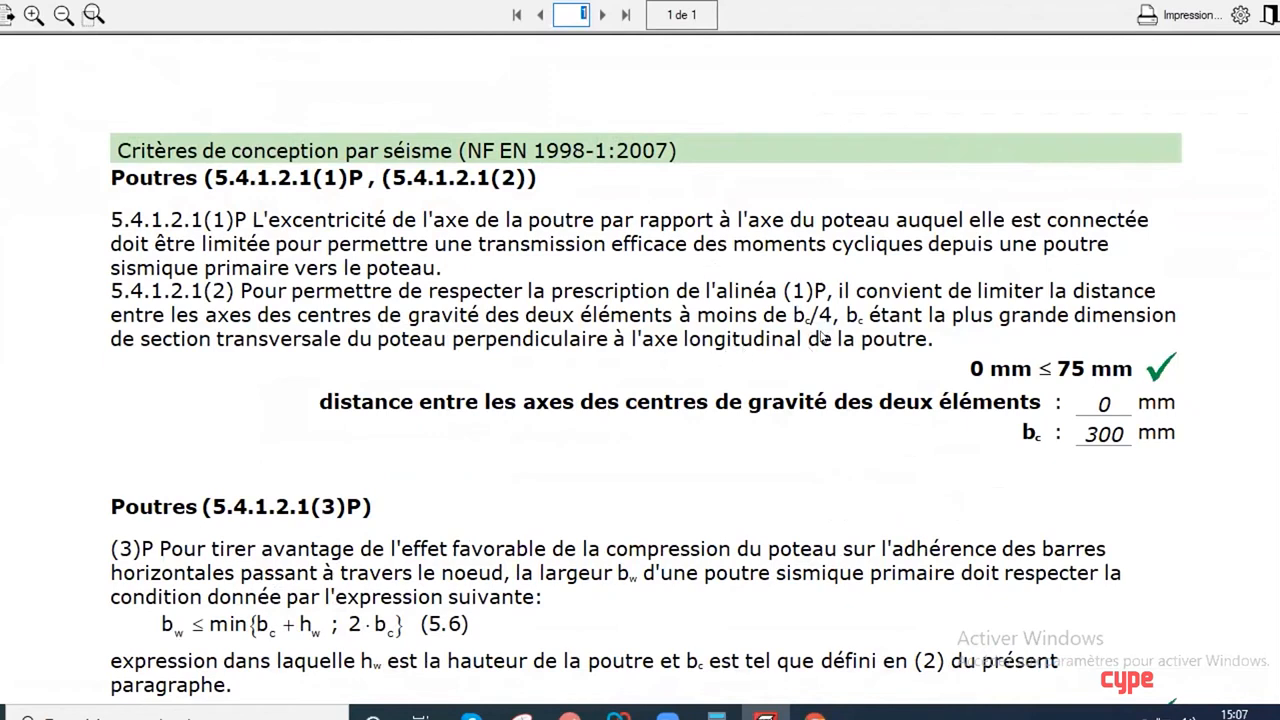
pyautogui.scroll(-1, 743, 359)
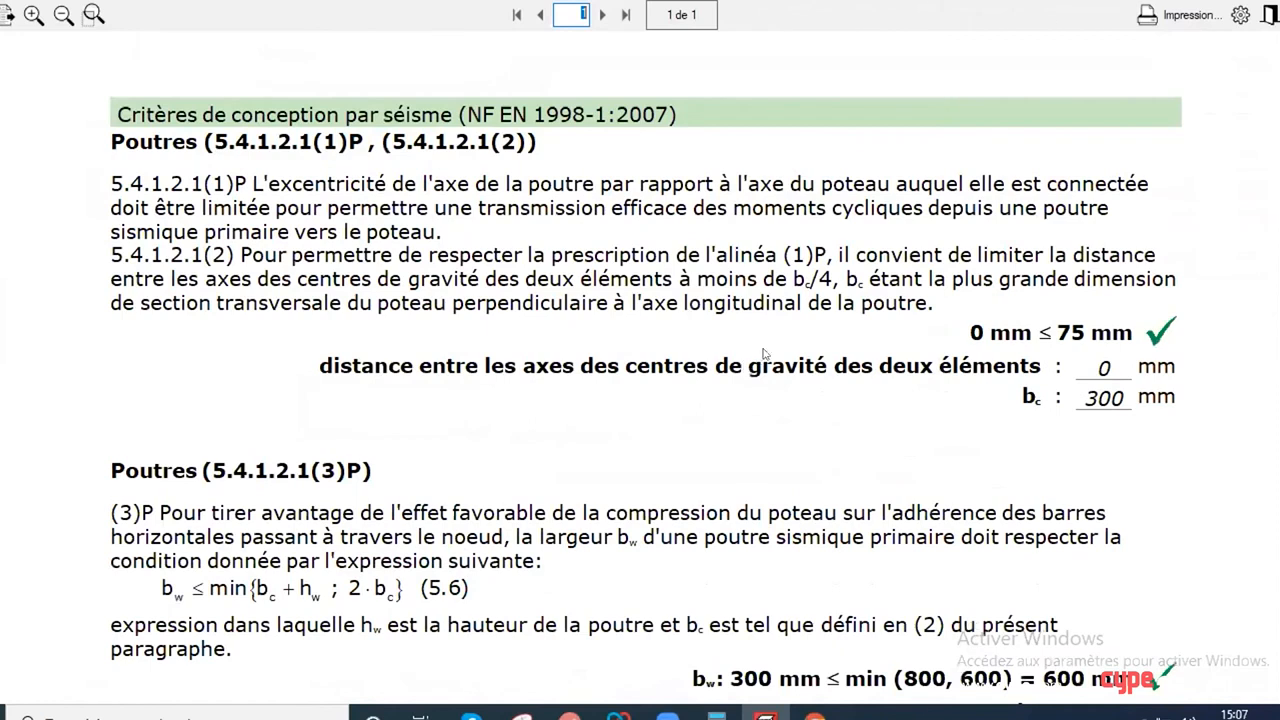
pyautogui.scroll(-3, 764, 353)
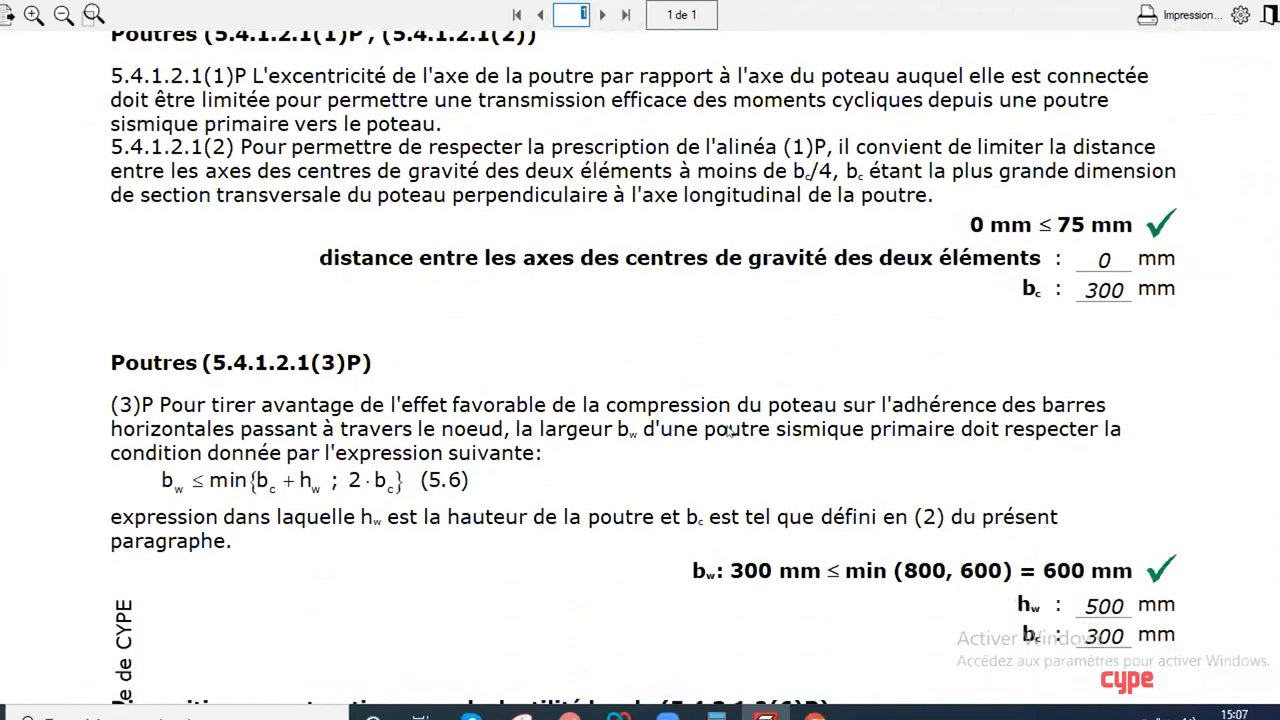
pyautogui.scroll(-2, 731, 430)
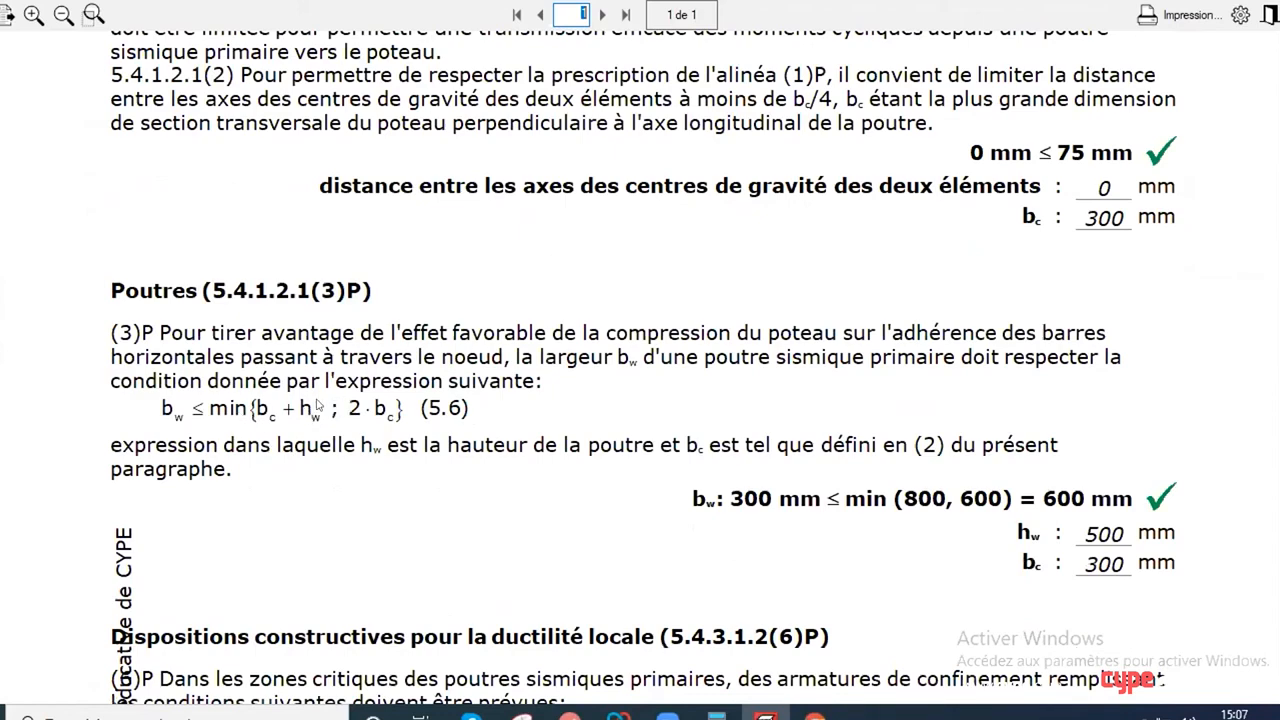
pyautogui.scroll(-5, 318, 405)
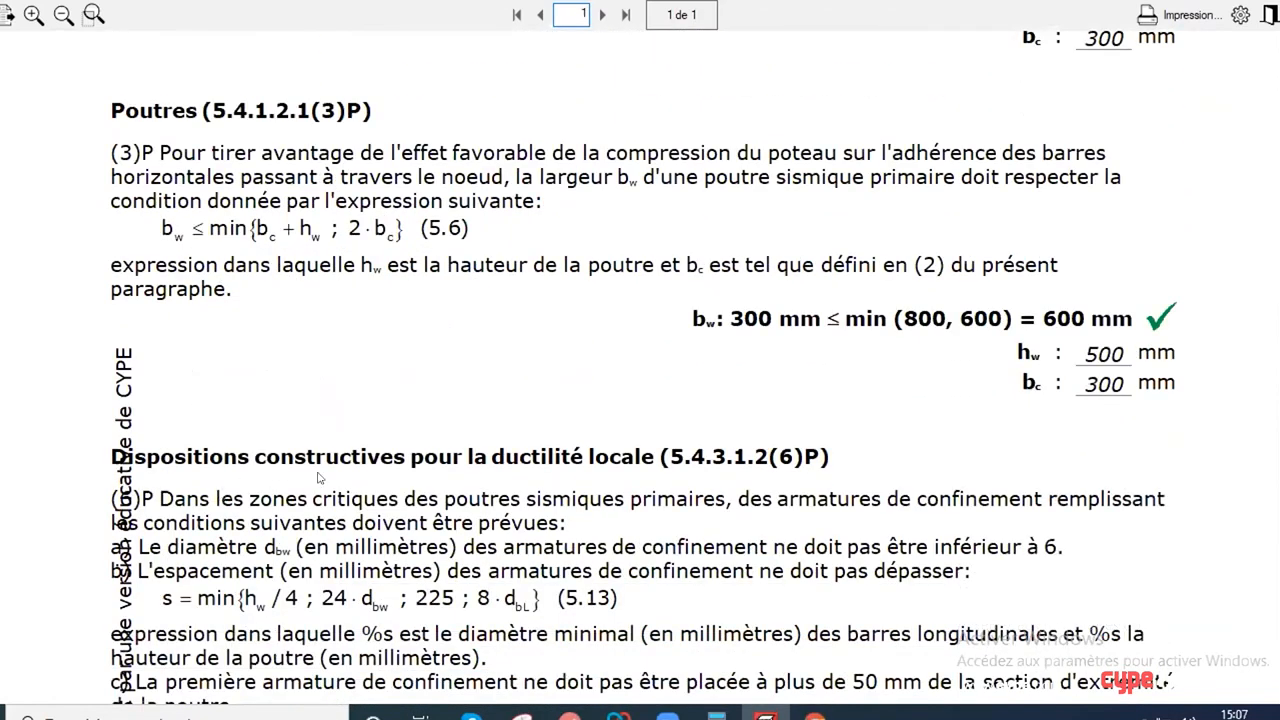
pyautogui.scroll(-2, 506, 487)
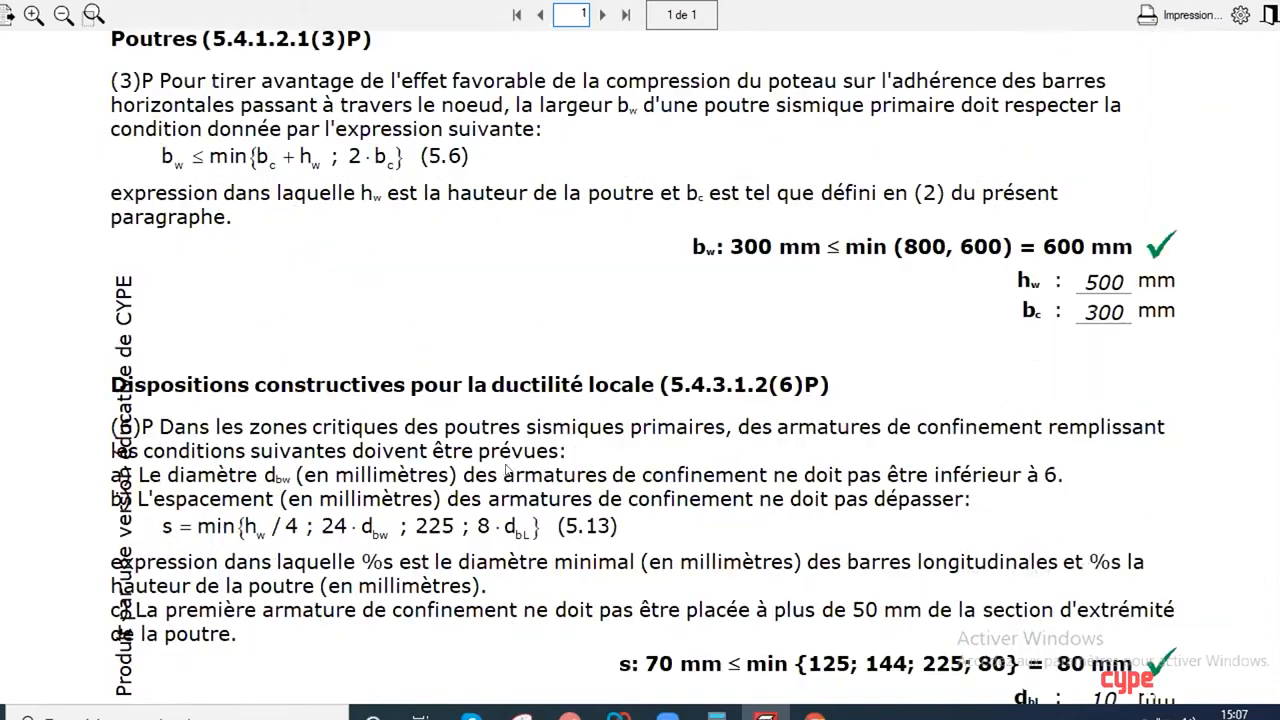
pyautogui.scroll(-5, 510, 470)
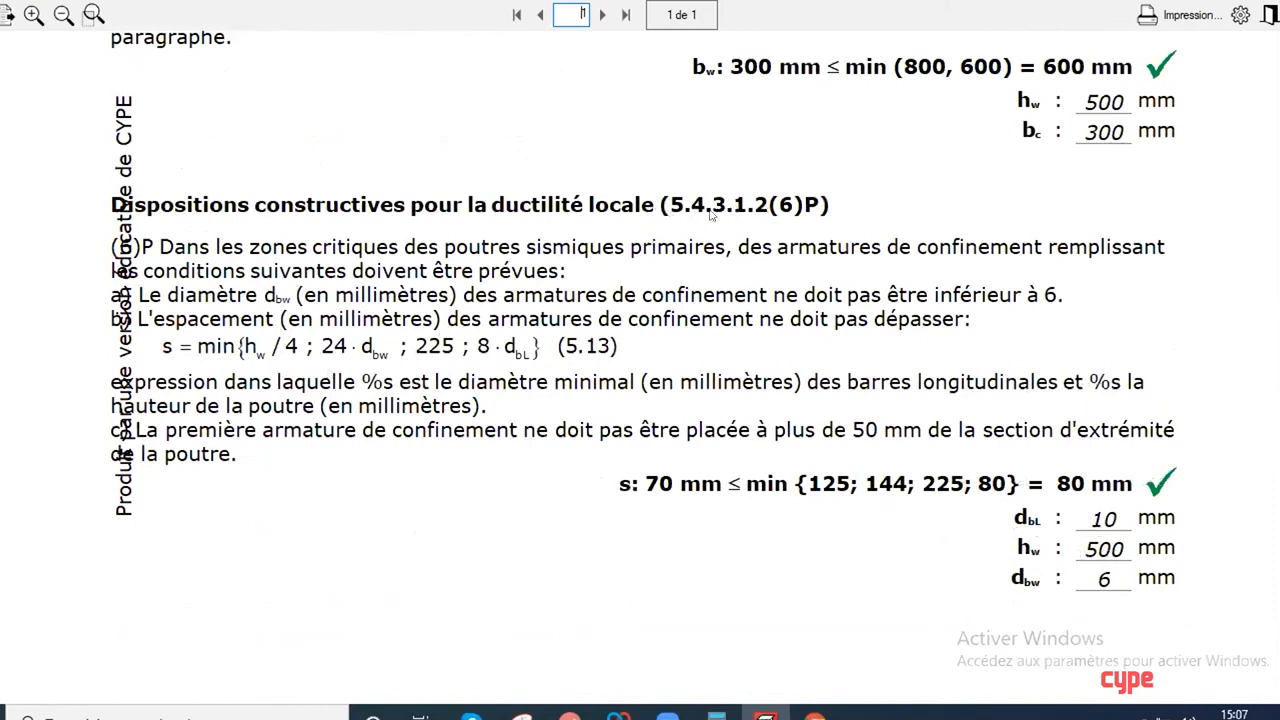
pyautogui.scroll(-5, 698, 257)
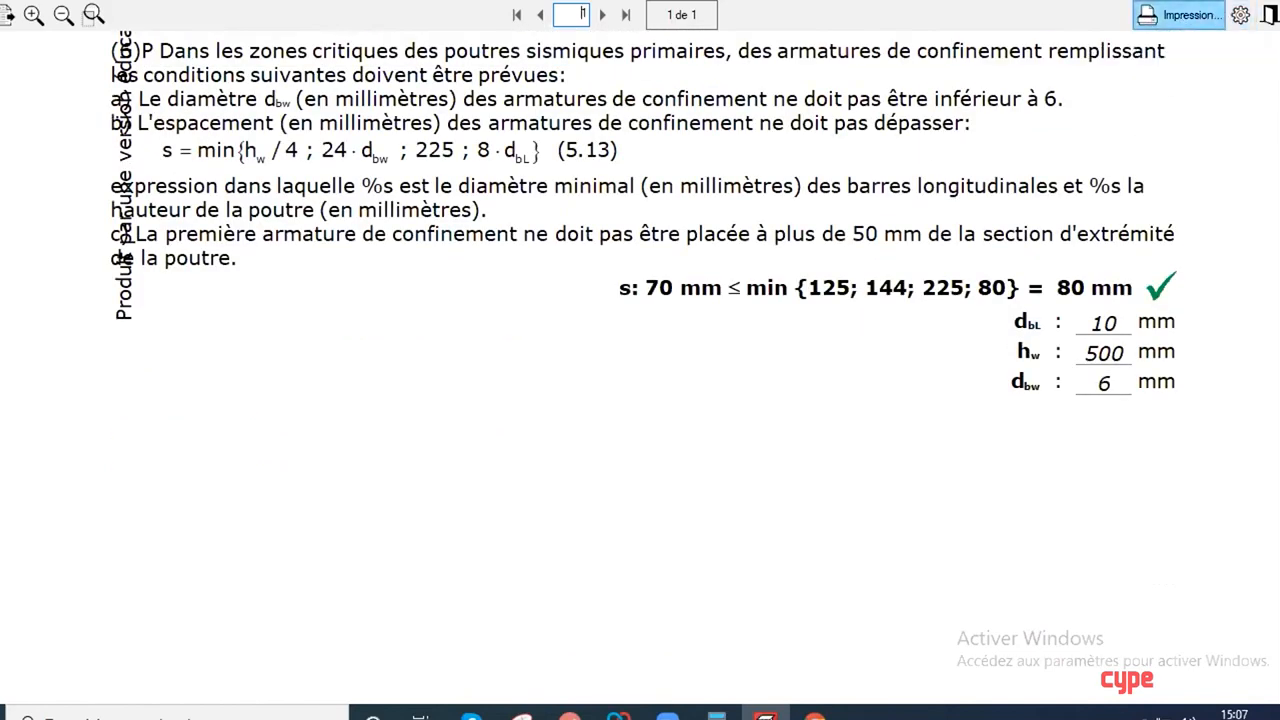
pyautogui.click(1269, 16)
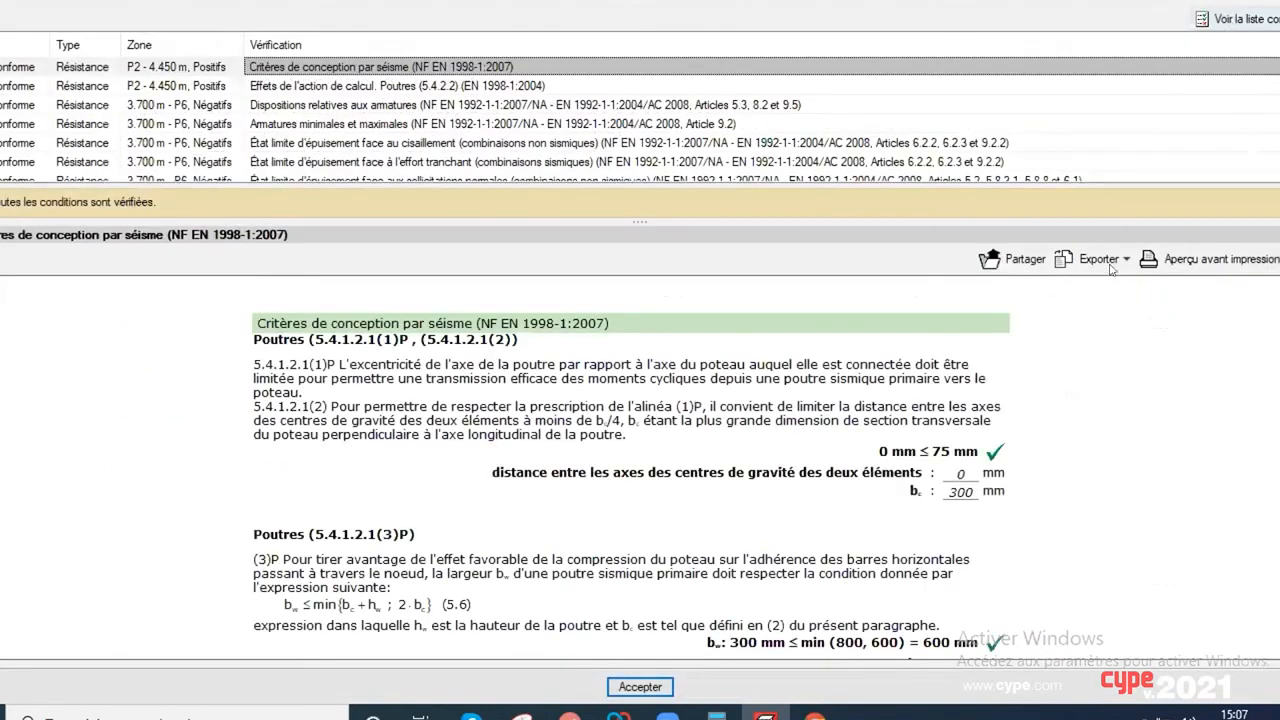
pyautogui.click(1108, 261)
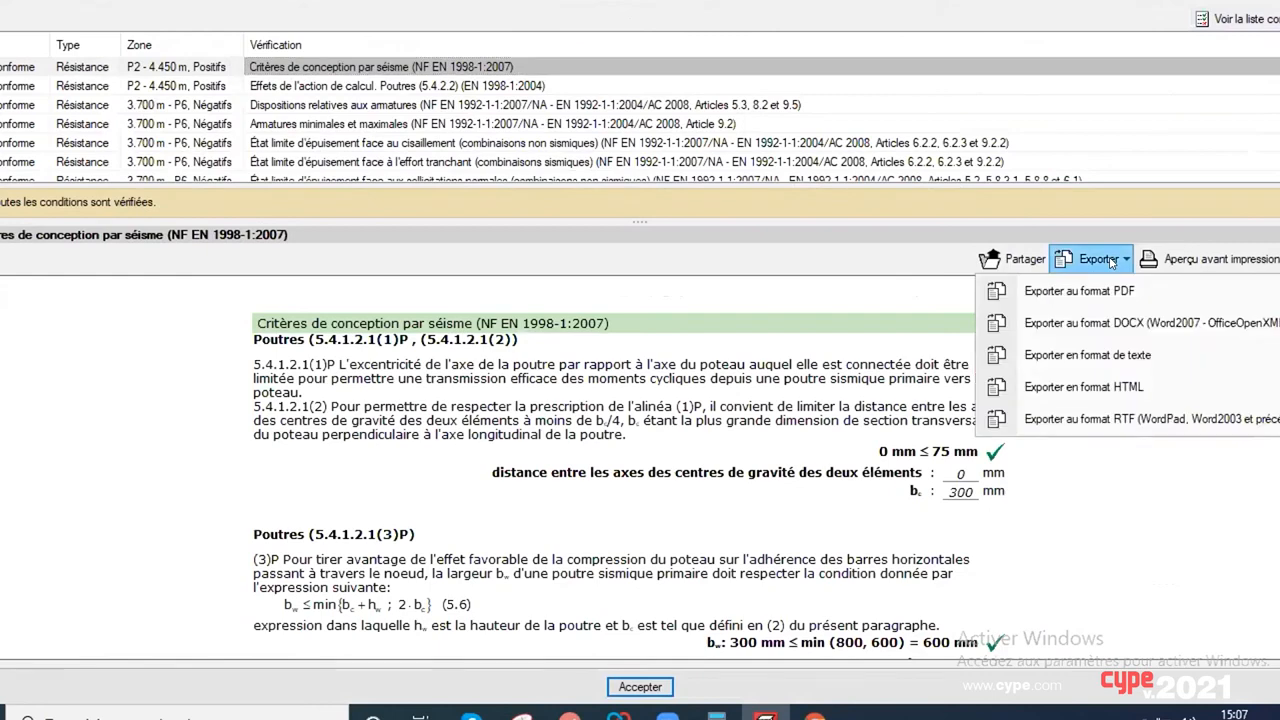
pyautogui.click(1108, 261)
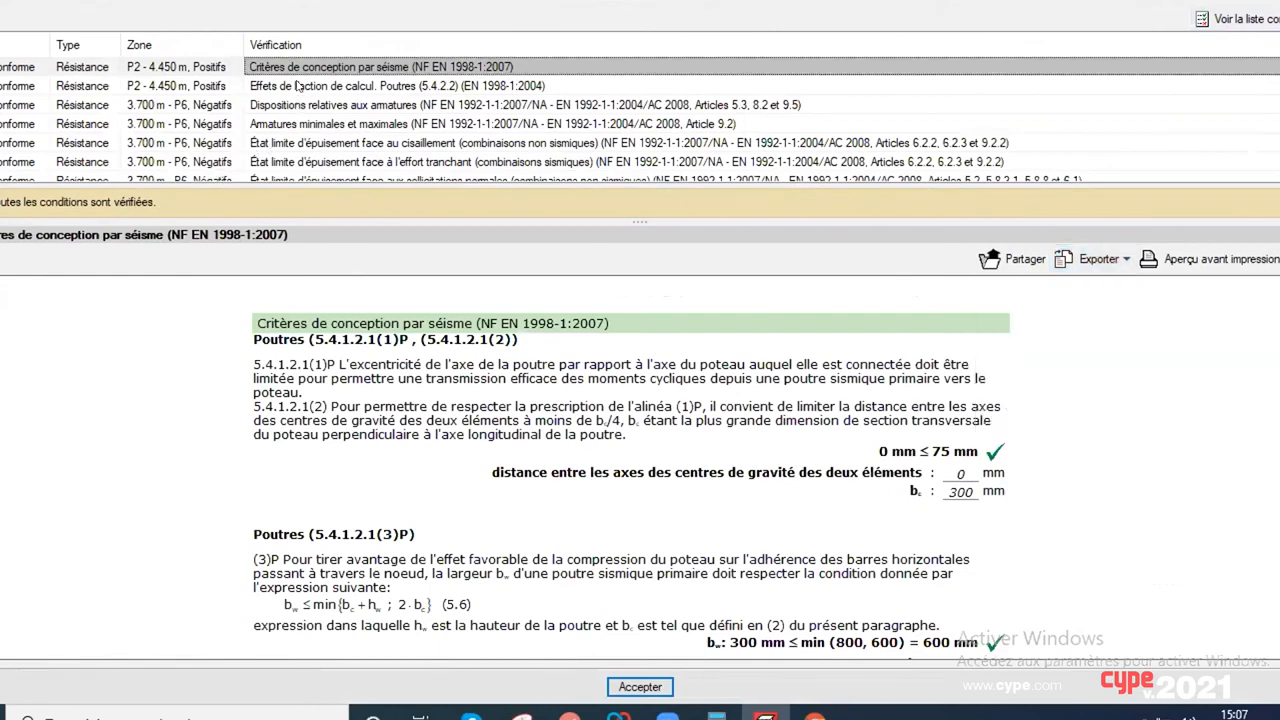
# Step: Review the design action effects check and the whole-span deflection and cracking checks, then close the verification list
pyautogui.click(297, 87)
pyautogui.scroll(-8, 314, 165)
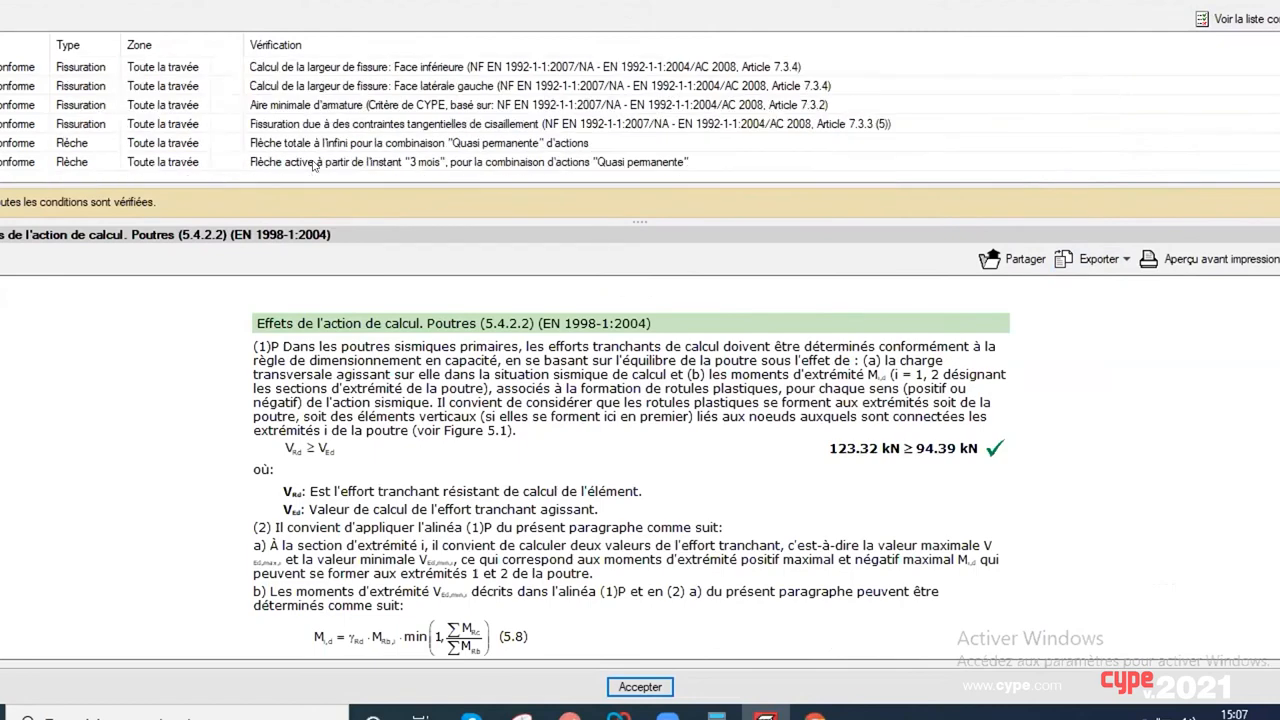
pyautogui.click(314, 162)
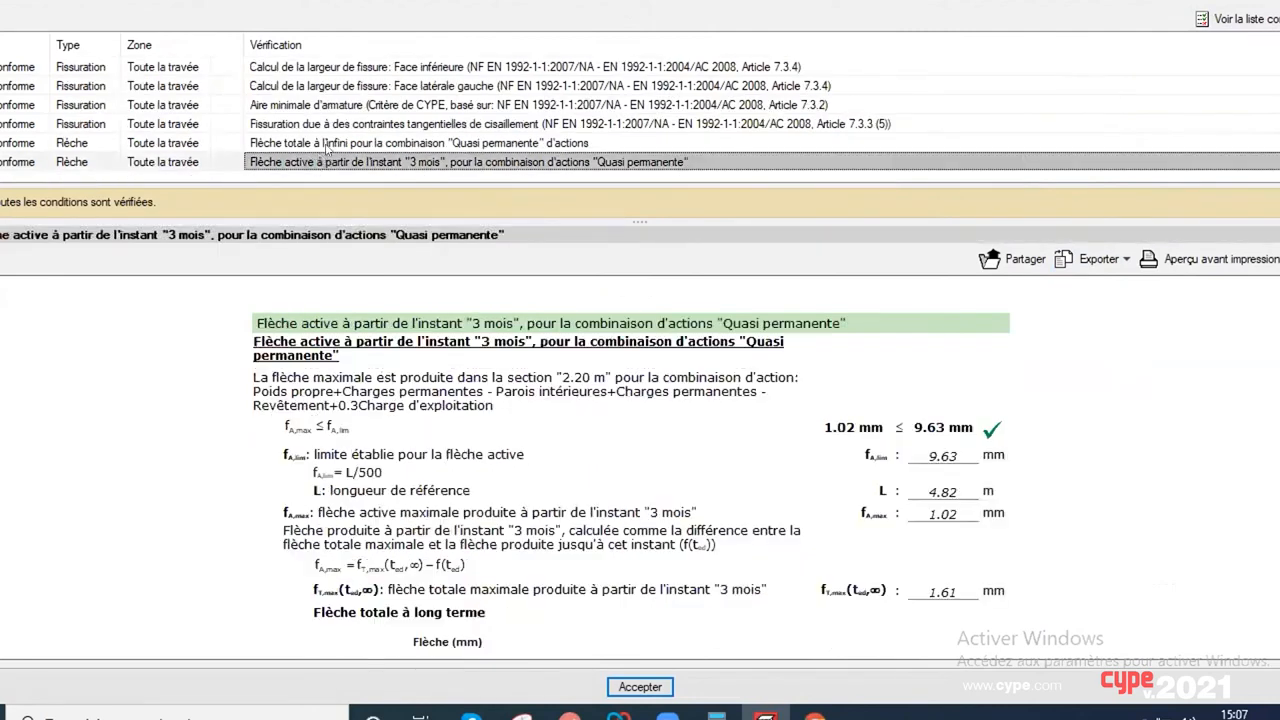
pyautogui.click(322, 143)
pyautogui.click(314, 124)
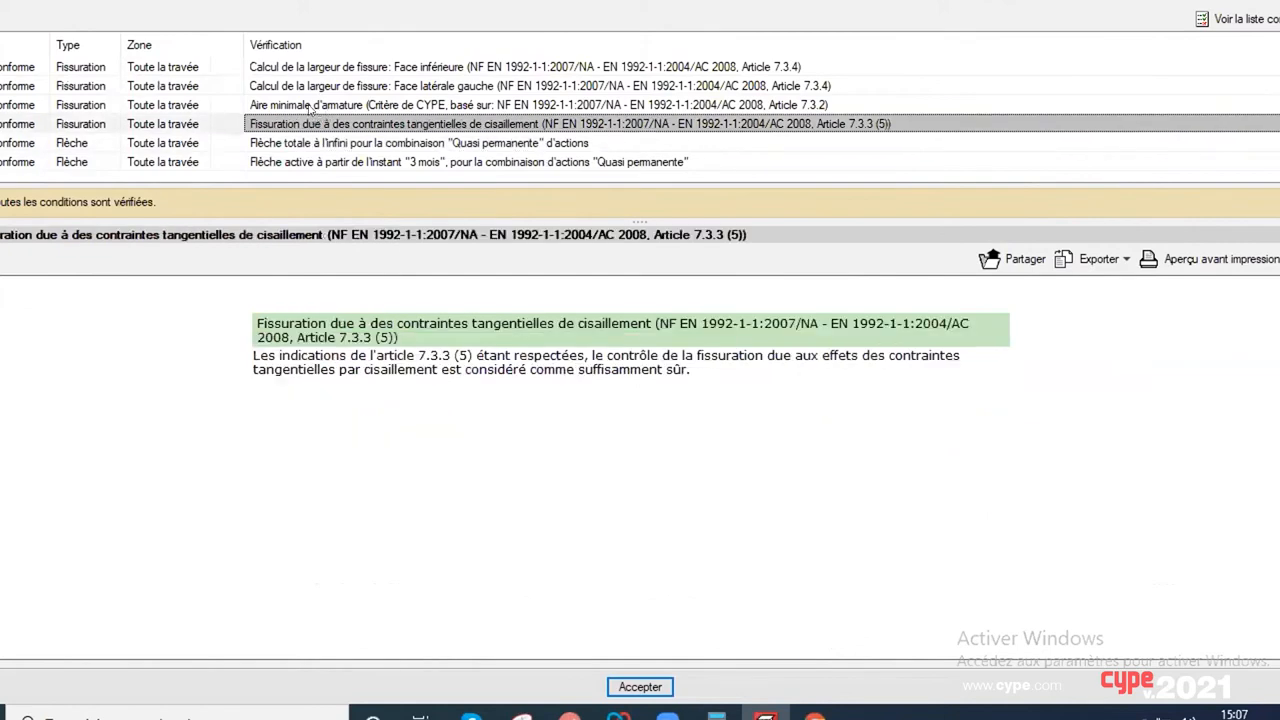
pyautogui.scroll(5, 310, 108)
pyautogui.click(310, 105)
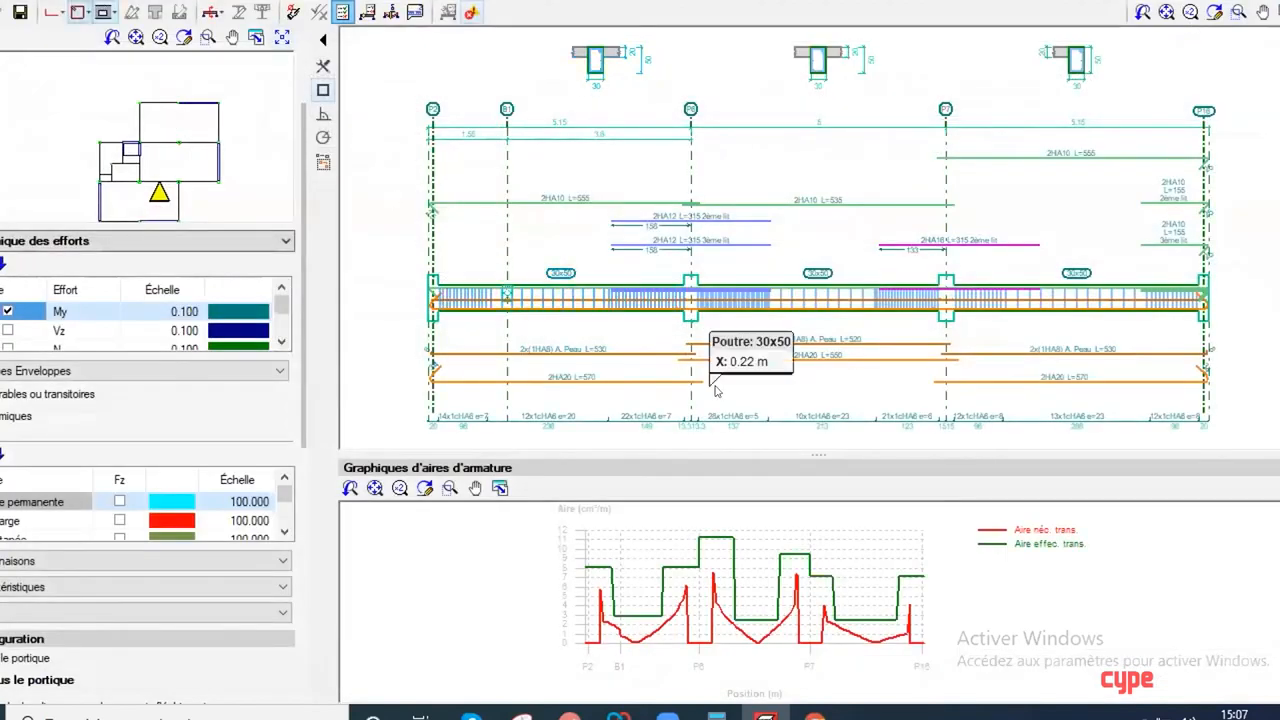
# Step: Open the transverse reinforcement editing of the 12x1cHA6 e=20 segment in the first span and close it without changes
pyautogui.click(88, 16)
pyautogui.click(350, 36)
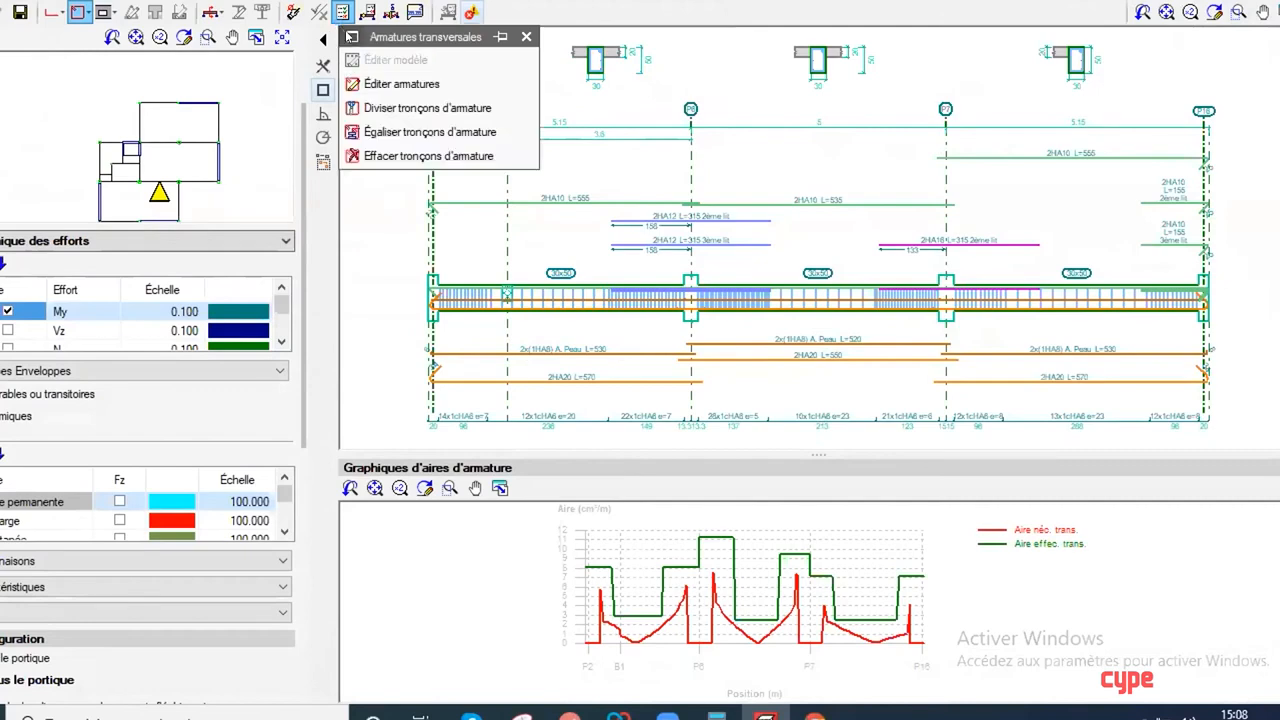
pyautogui.click(385, 84)
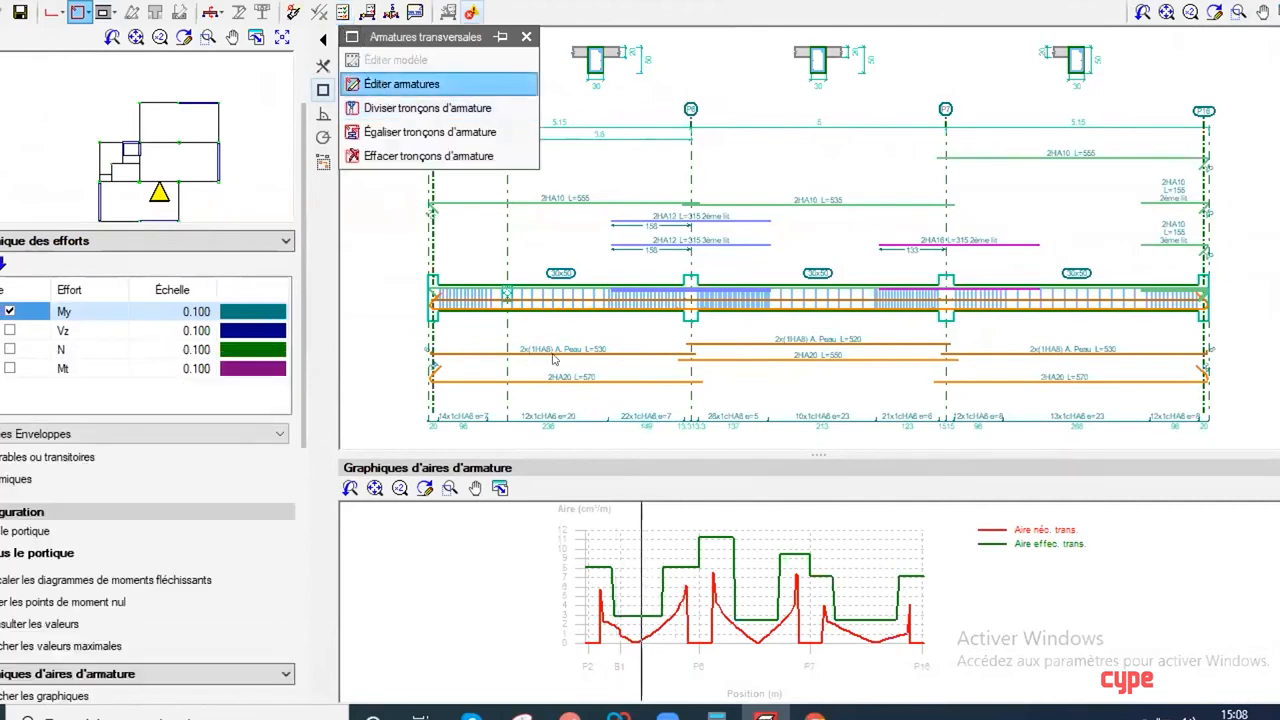
pyautogui.click(548, 422)
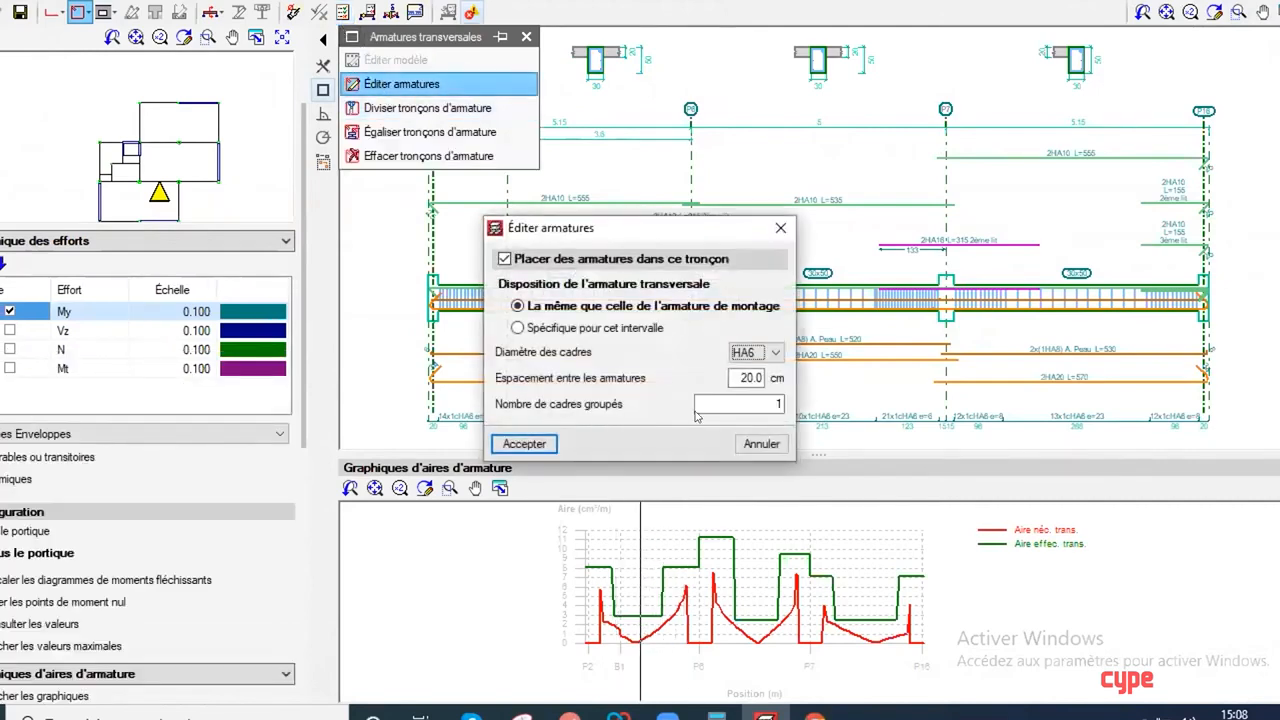
pyautogui.click(780, 228)
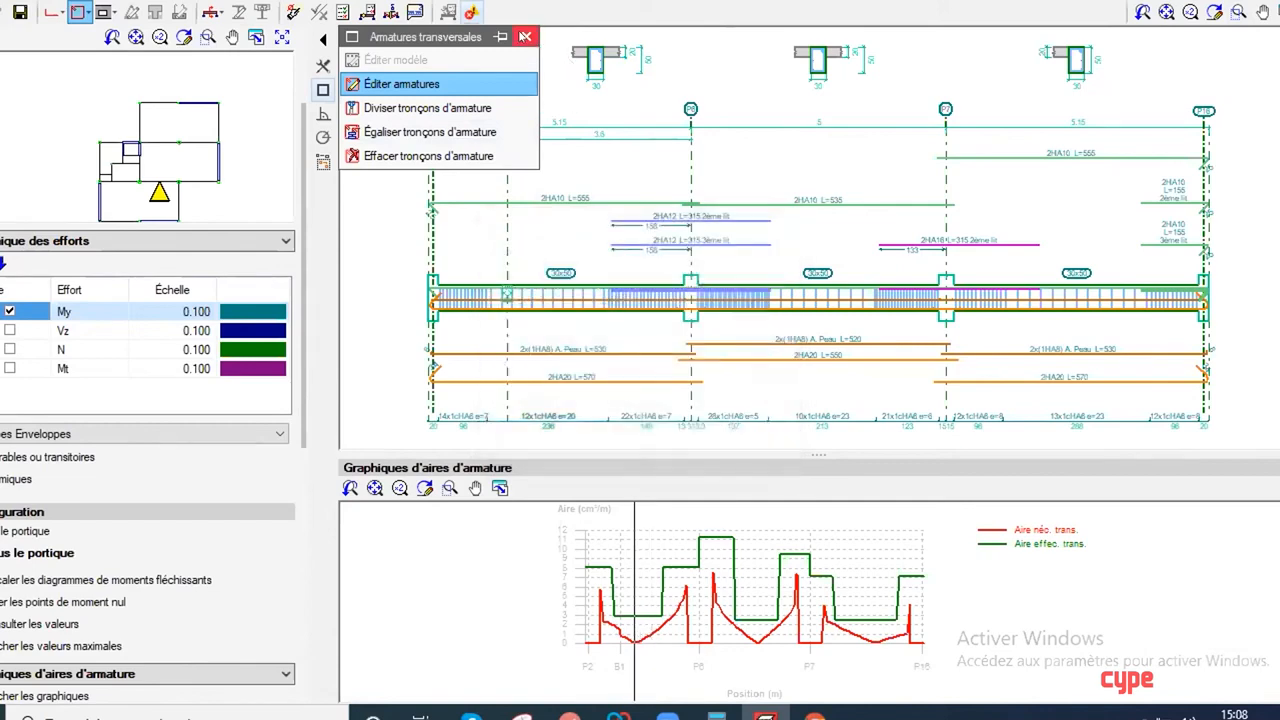
pyautogui.click(524, 37)
# Step: Open the longitudinal reinforcement editing of the lower 2HA20 assembly bar in the first span and close it without changes
pyautogui.click(55, 13)
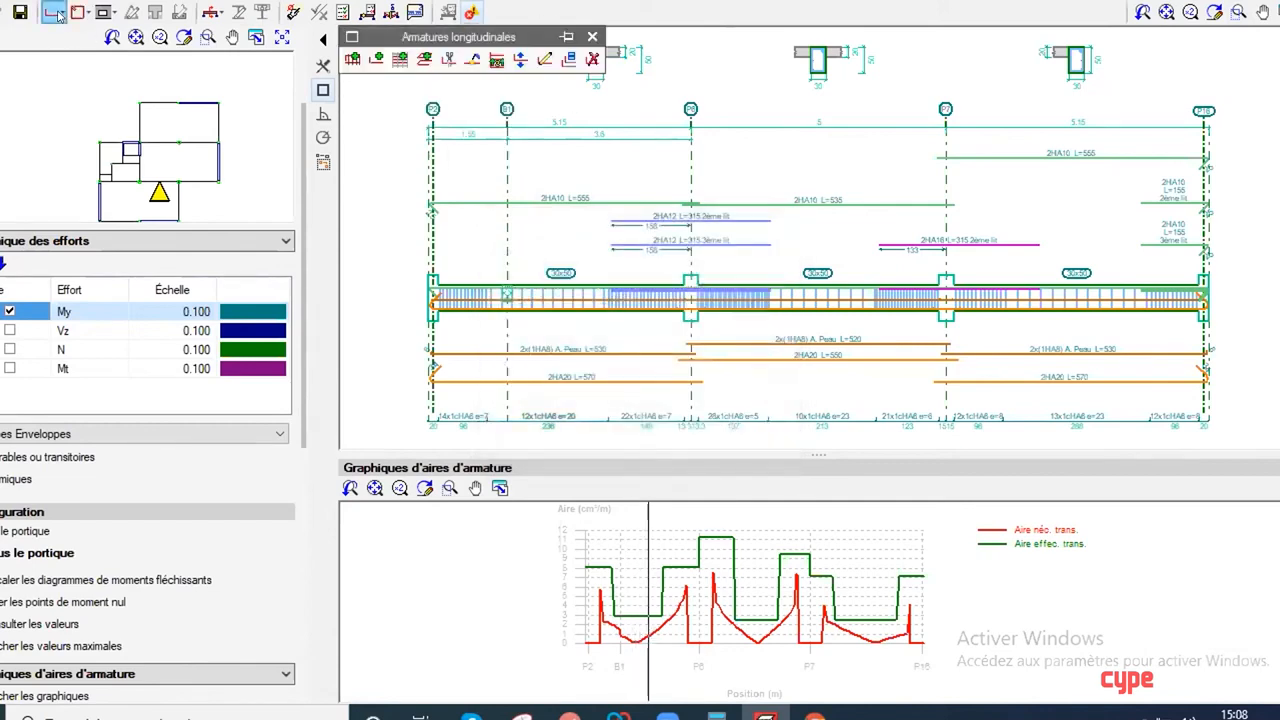
pyautogui.click(352, 37)
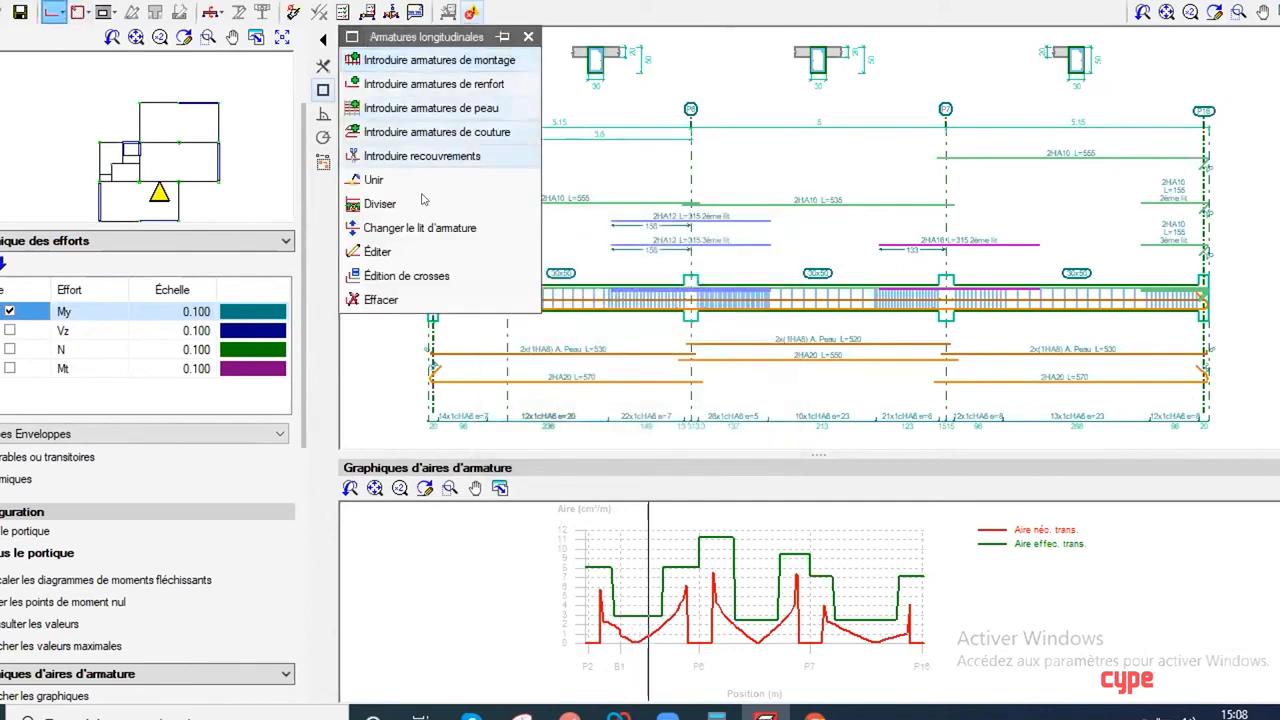
pyautogui.click(378, 251)
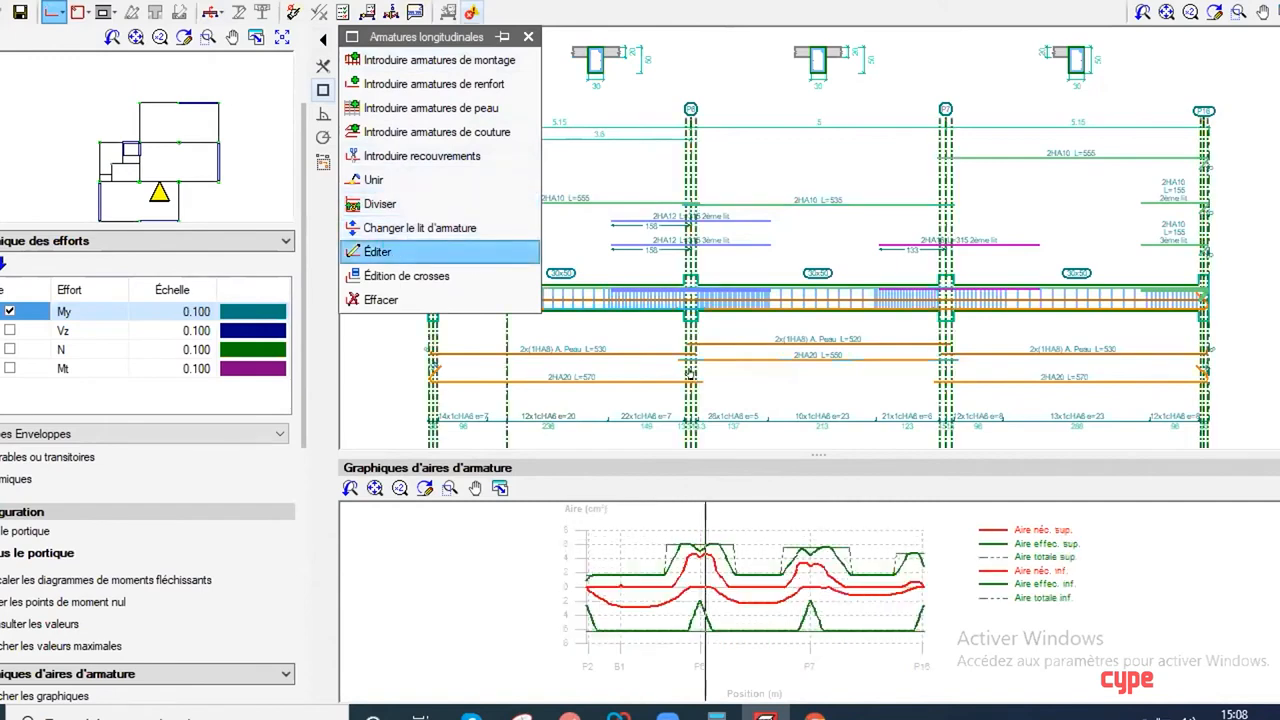
pyautogui.click(639, 376)
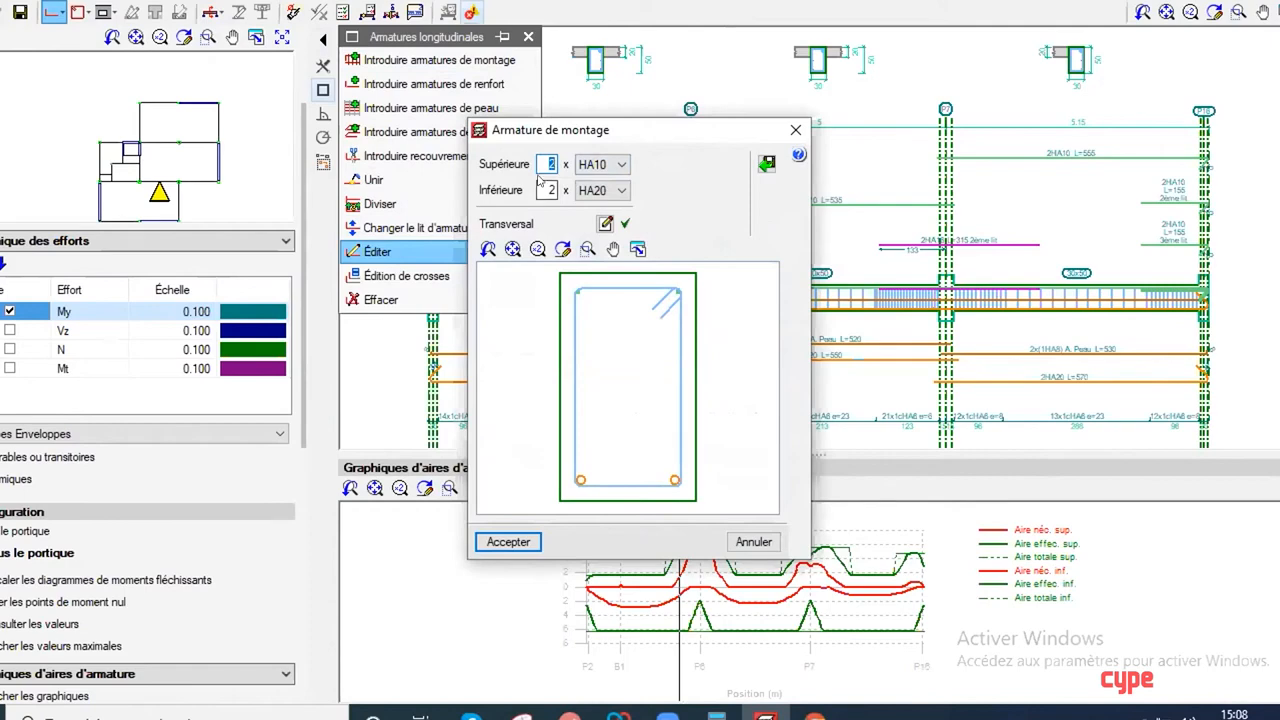
pyautogui.click(602, 173)
pyautogui.click(602, 173)
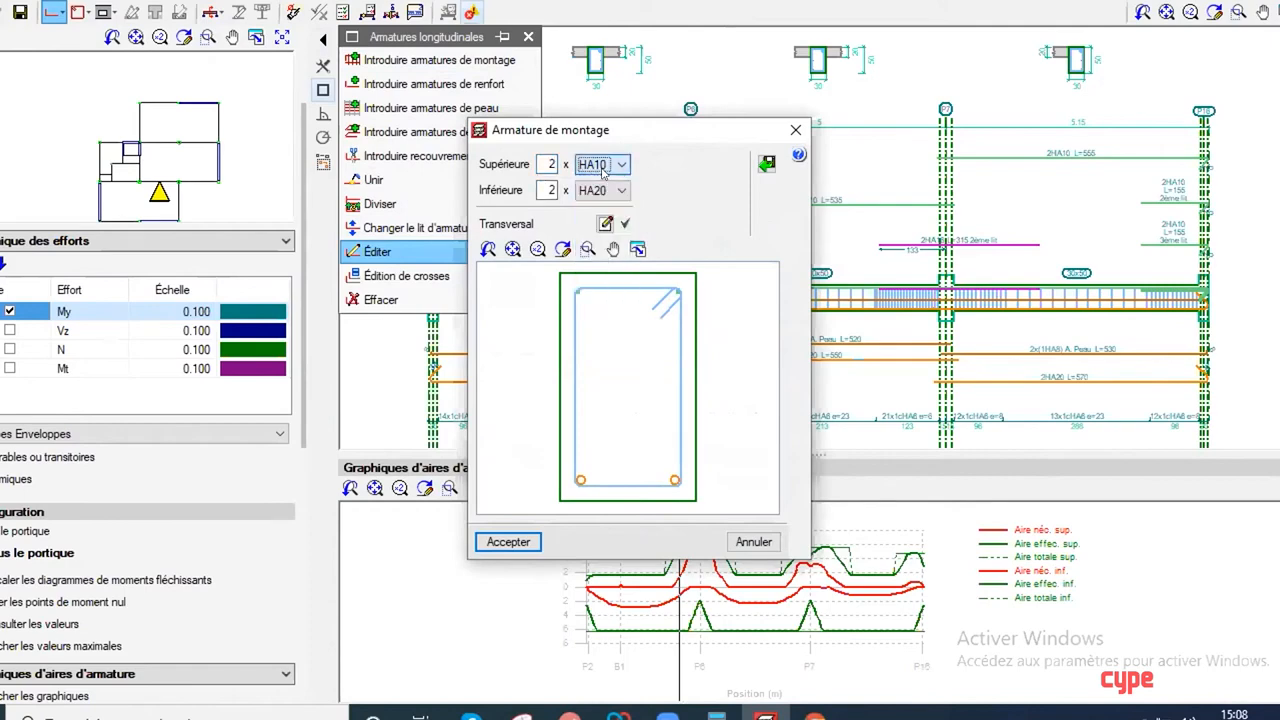
pyautogui.click(787, 129)
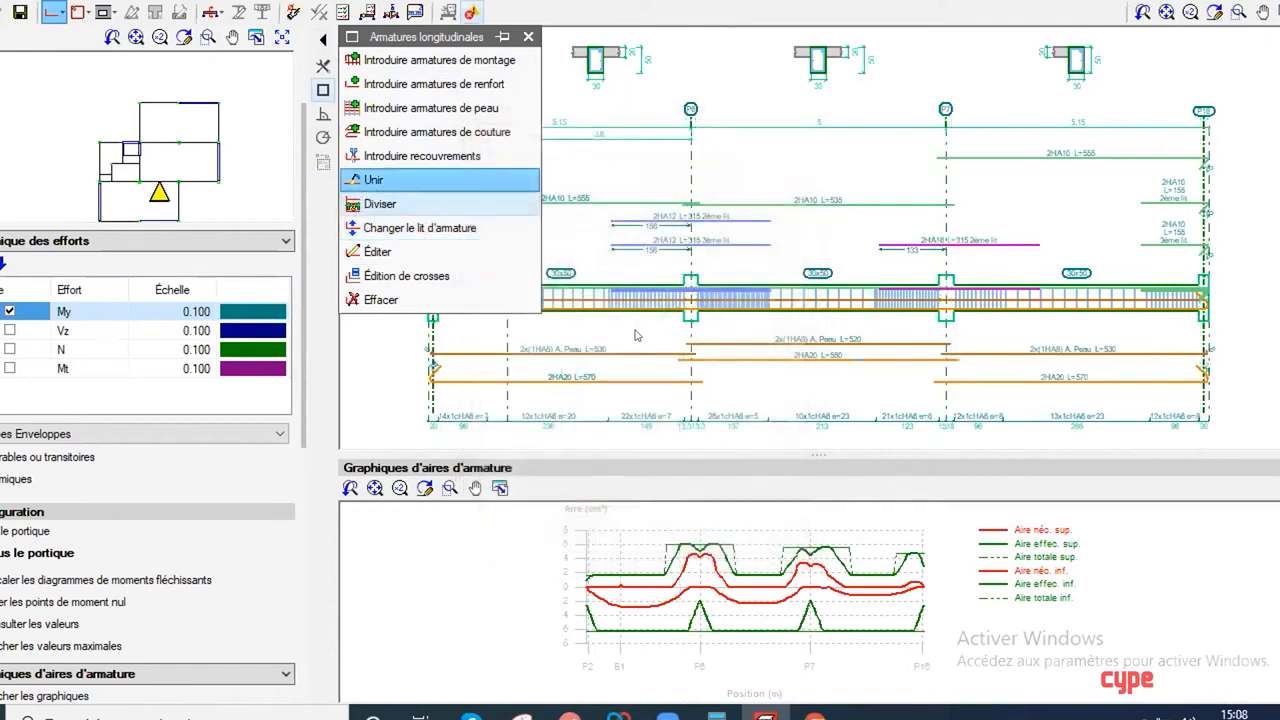
# Step: Join the 2HA20 assembly bars of the first two spans, then join their 2x(1HA8) skin bars the same way
pyautogui.click(611, 381)
pyautogui.click(686, 355)
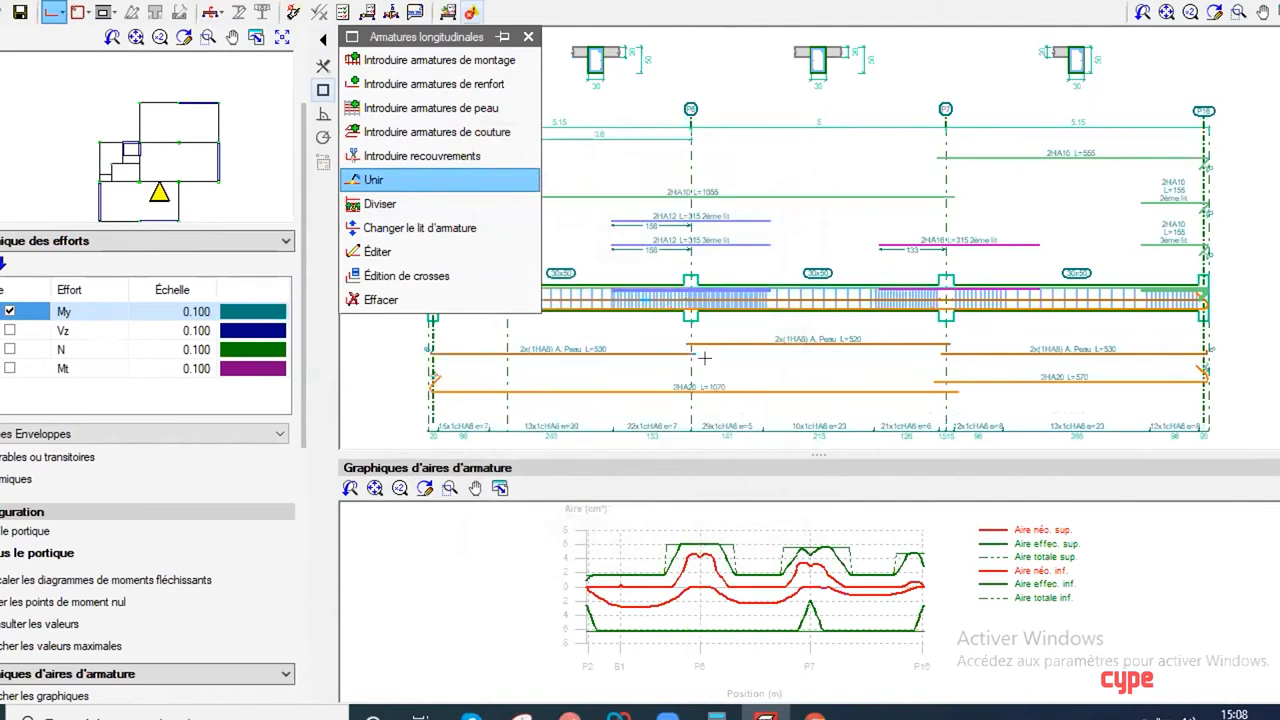
pyautogui.scroll(-2, 839, 346)
pyautogui.scroll(1, 722, 363)
pyautogui.moveTo(730, 337)
pyautogui.mouseDown(button='middle')
pyautogui.moveTo(767, 341)
pyautogui.moveTo(752, 358)
pyautogui.moveTo(719, 350)
pyautogui.mouseUp(button='middle')
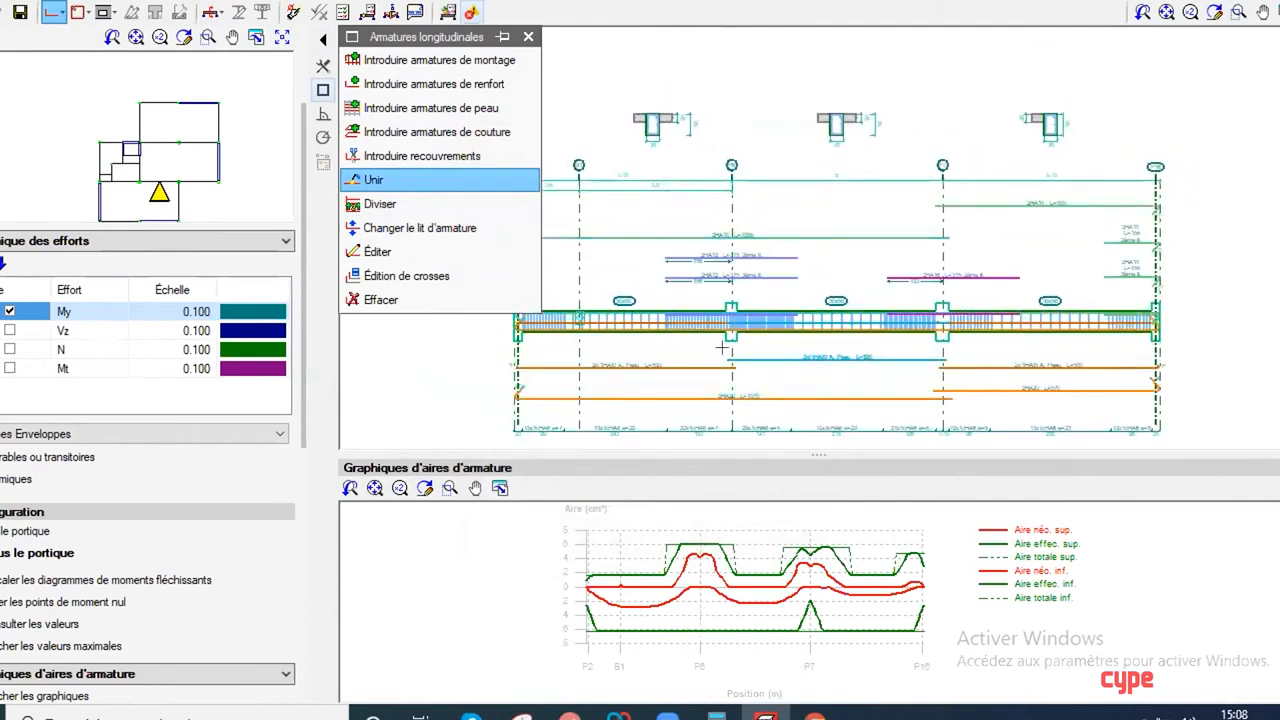
pyautogui.click(675, 364)
pyautogui.click(741, 356)
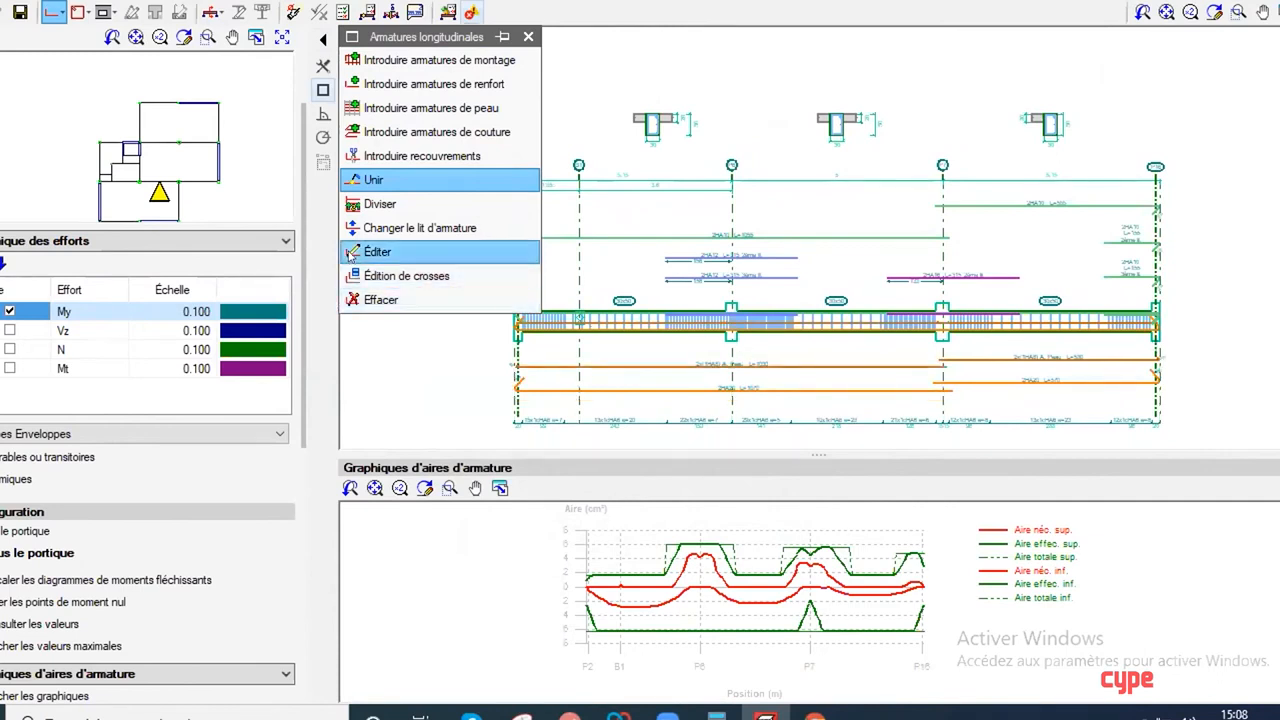
pyautogui.click(412, 252)
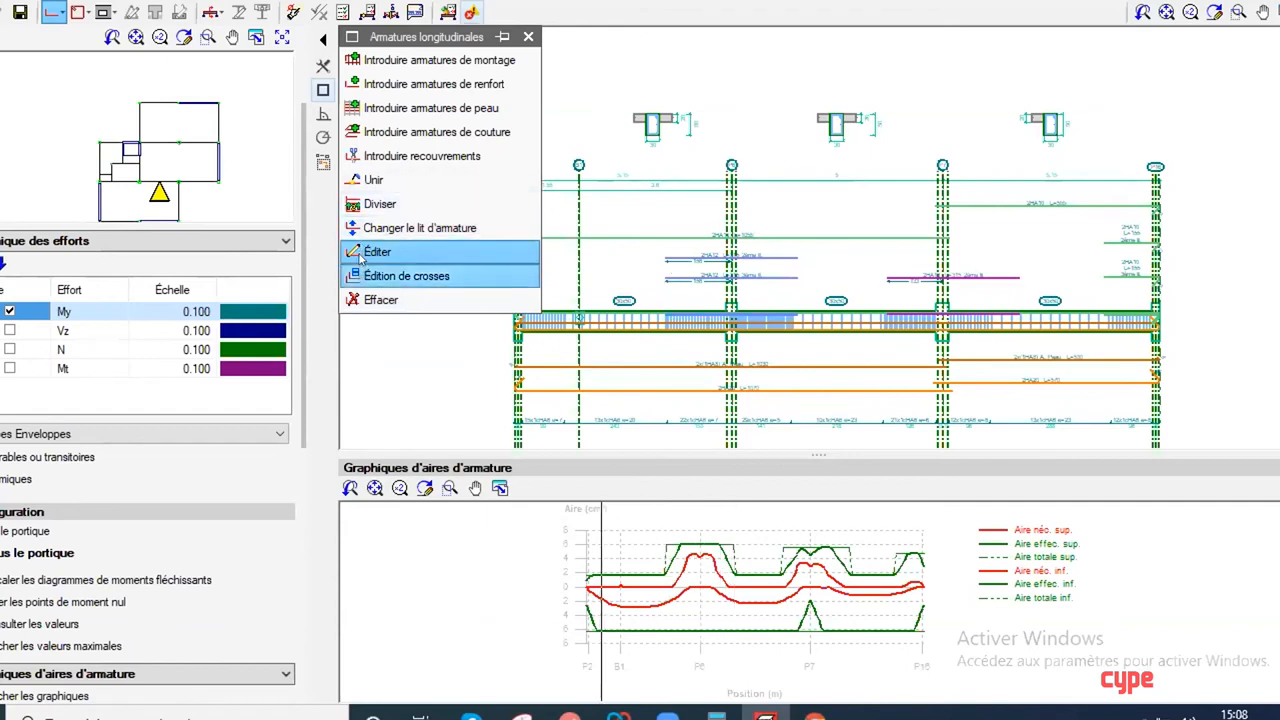
pyautogui.click(528, 37)
pyautogui.click(77, 12)
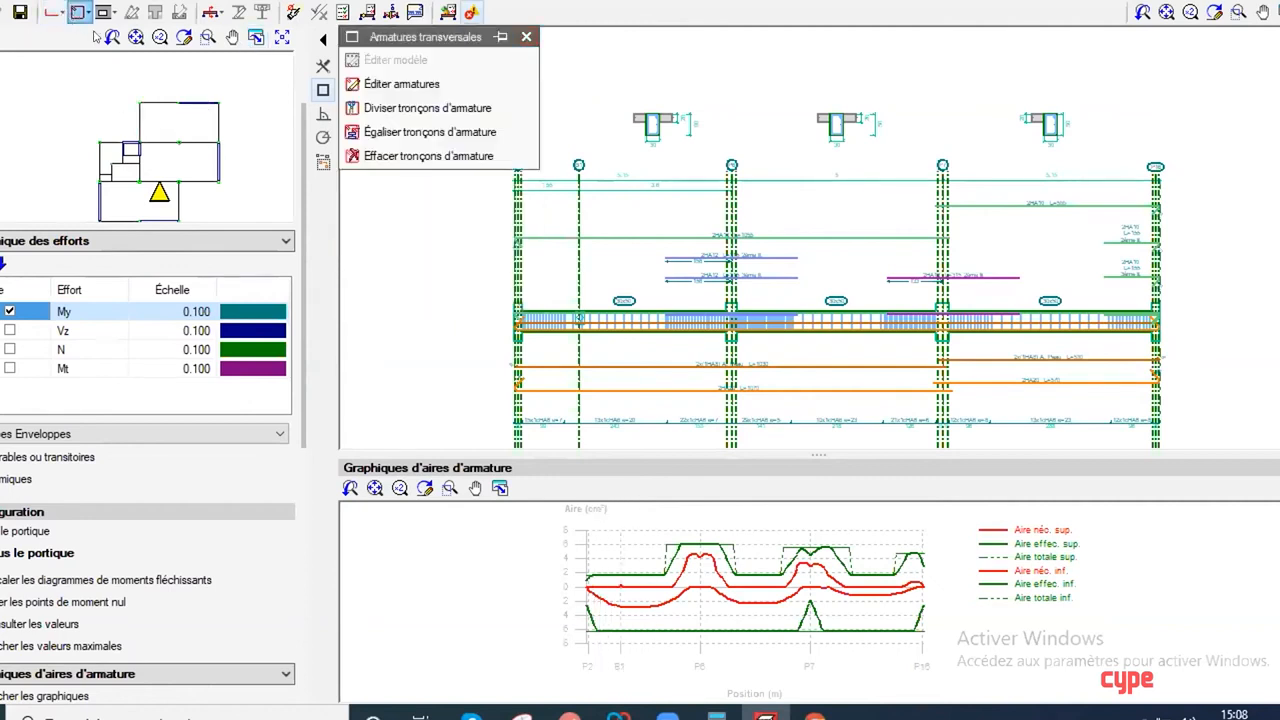
# Step: Assign the specific 90° hook type, 25 cm long, to the P2 end of the joined lower 2HA20 bars
pyautogui.click(58, 12)
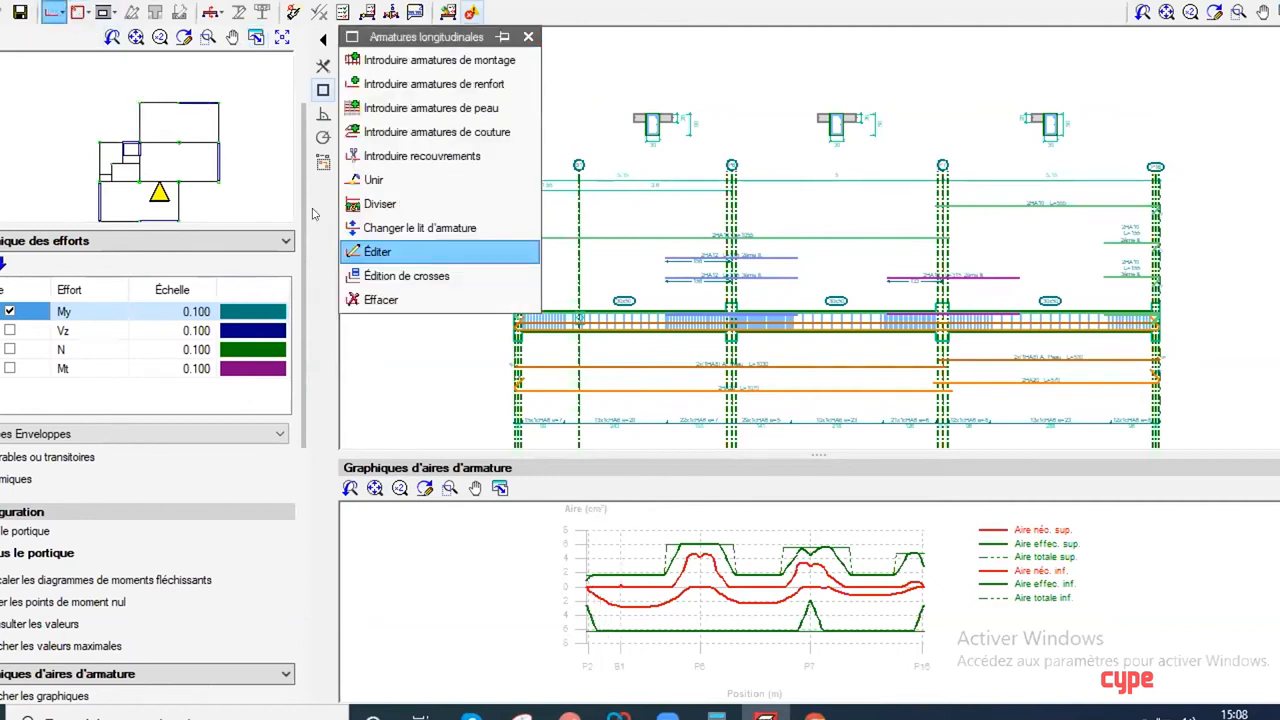
pyautogui.click(382, 277)
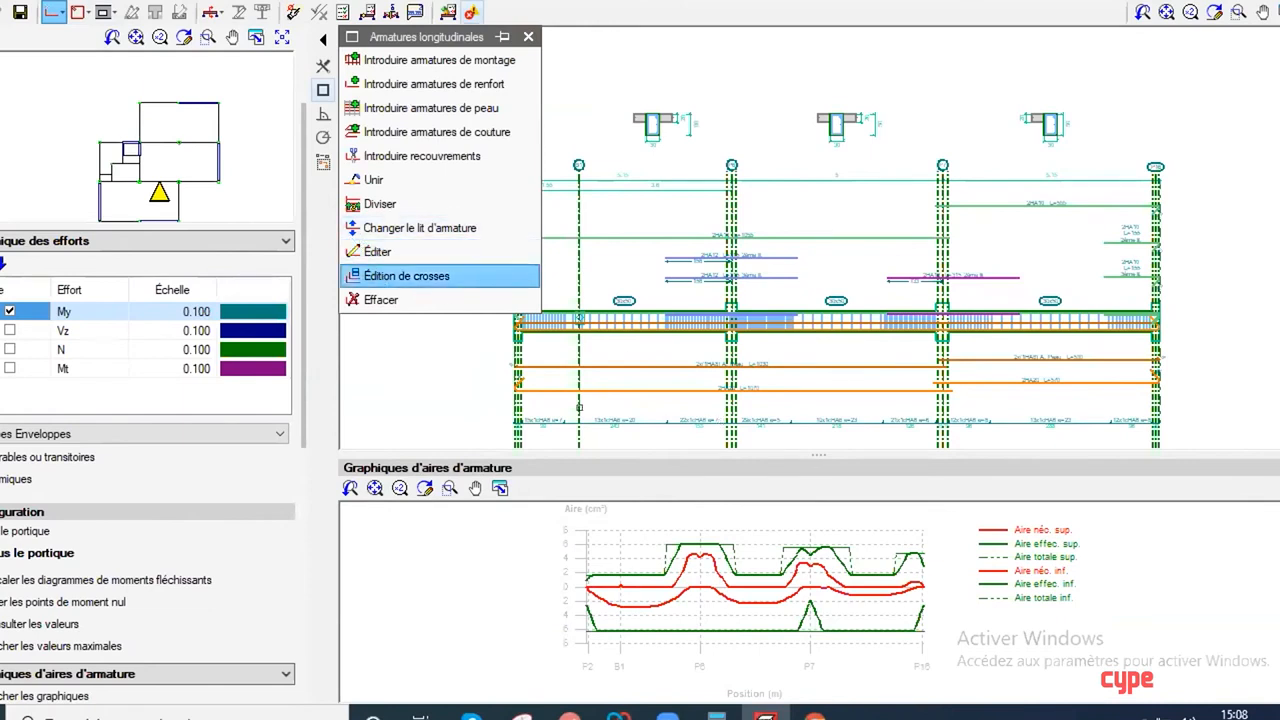
pyautogui.click(505, 377)
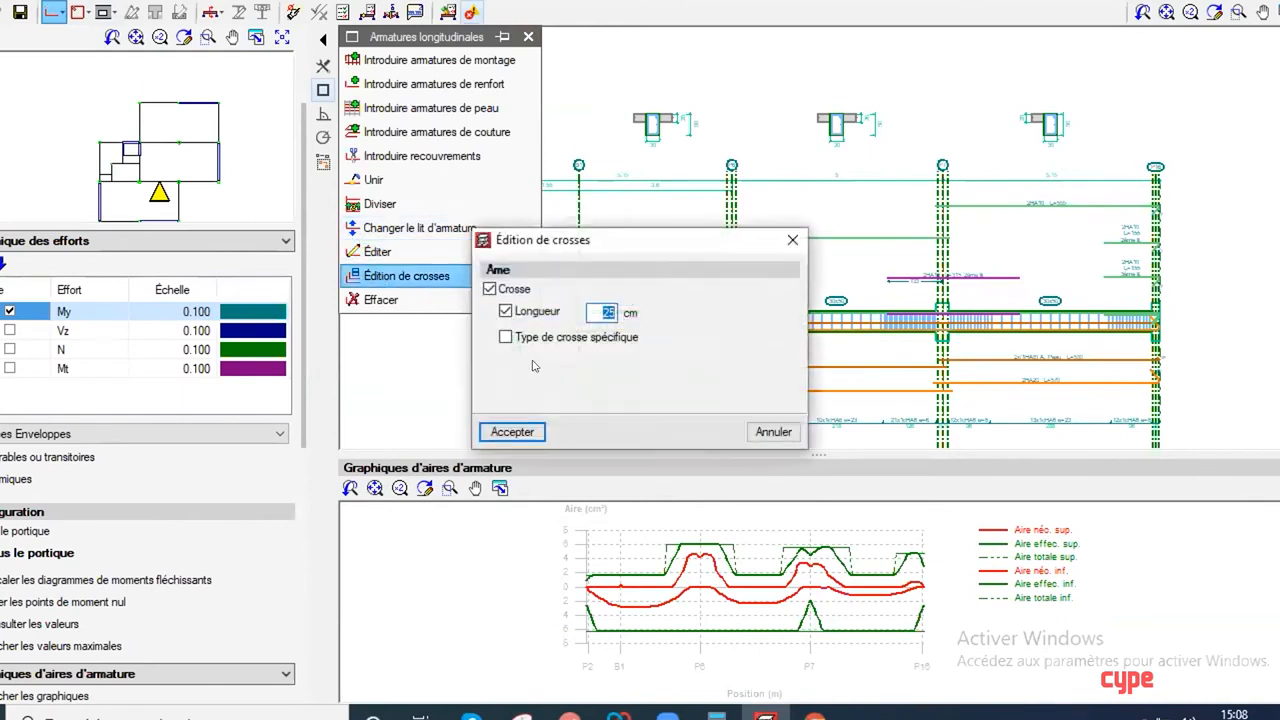
pyautogui.click(506, 337)
pyautogui.click(549, 388)
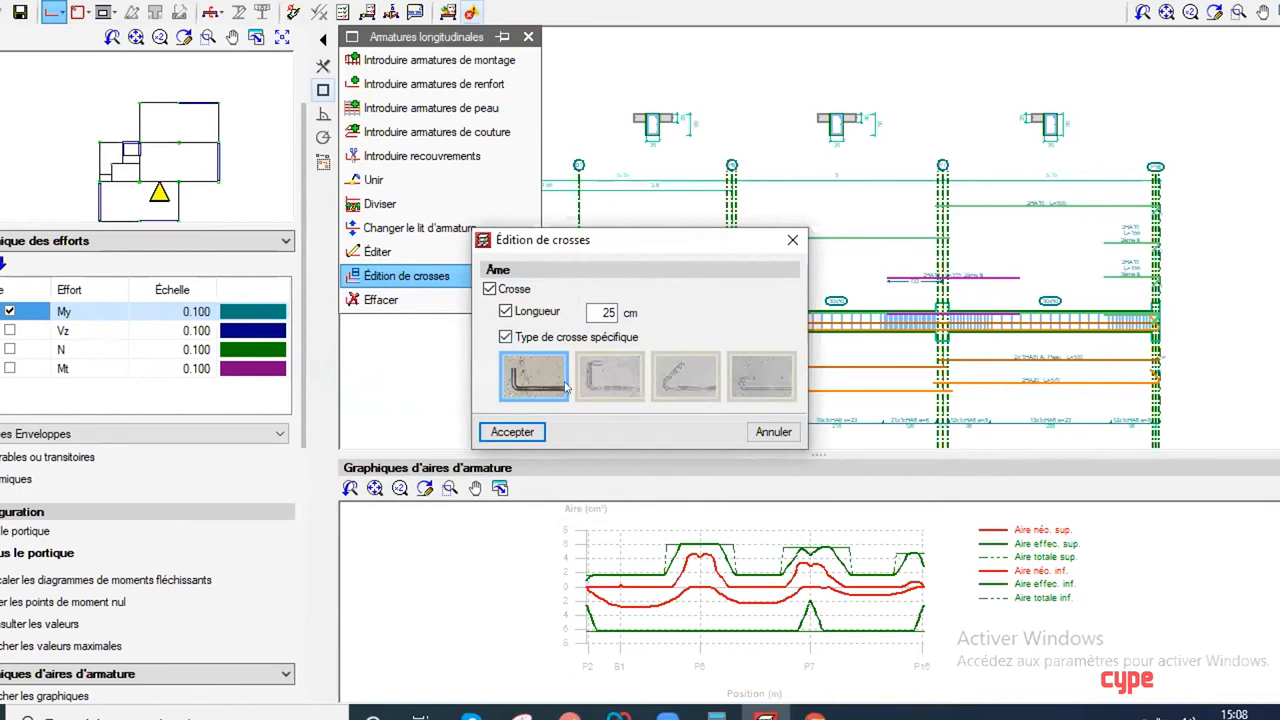
pyautogui.click(513, 432)
pyautogui.scroll(3, 513, 343)
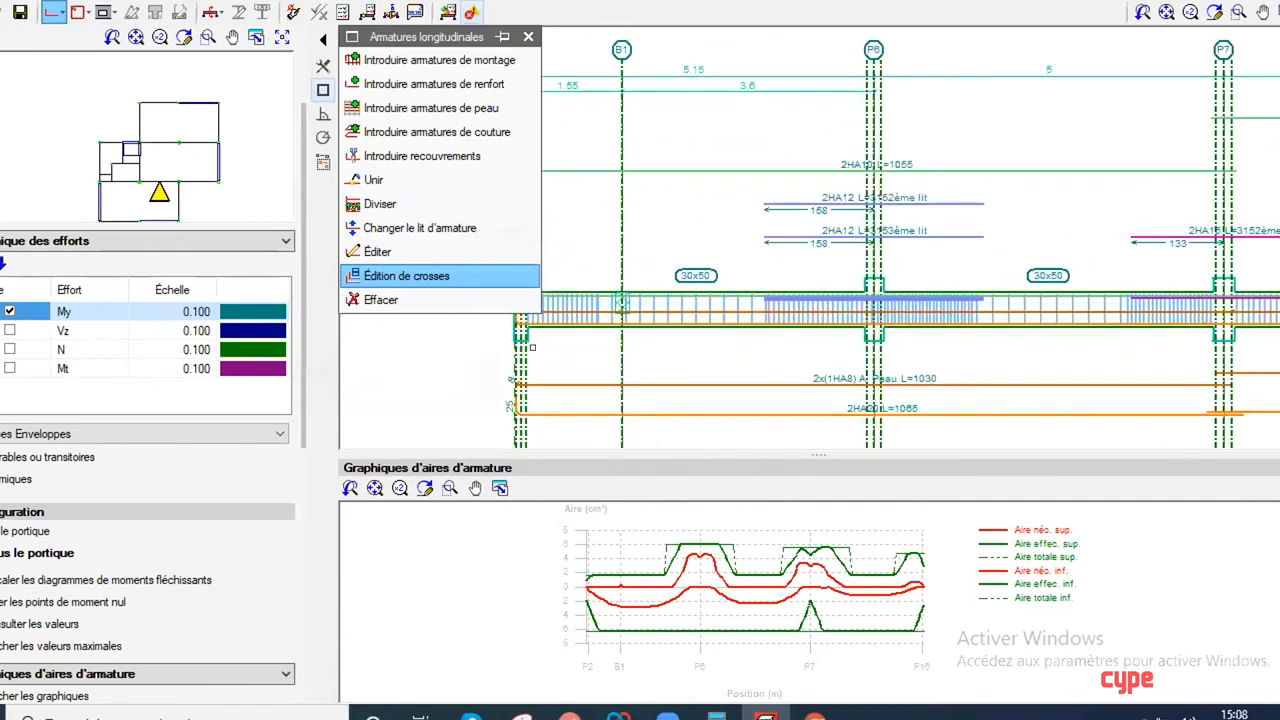
pyautogui.scroll(-2, 533, 356)
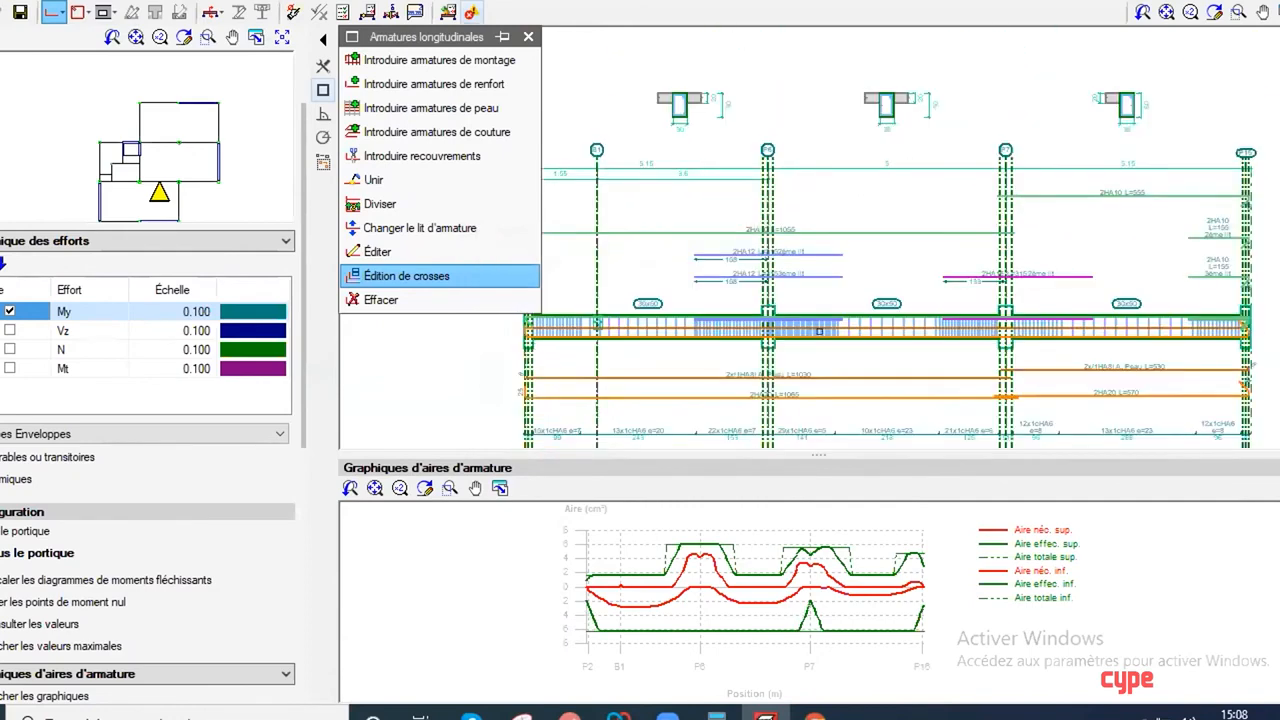
# Step: Assign the specific 90° hook type, 25 cm long, to the P16 end of the lower 2HA20 bar and close the longitudinal reinforcement tools
pyautogui.click(1240, 388)
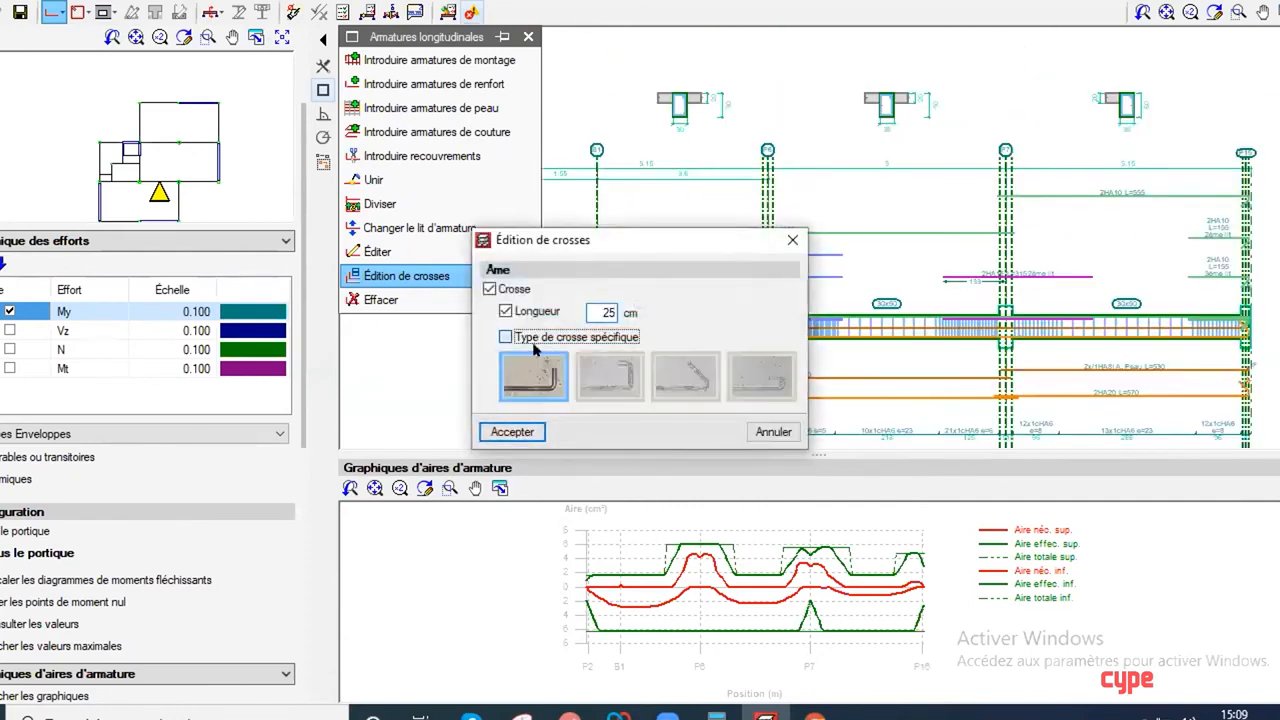
pyautogui.click(534, 340)
pyautogui.click(512, 432)
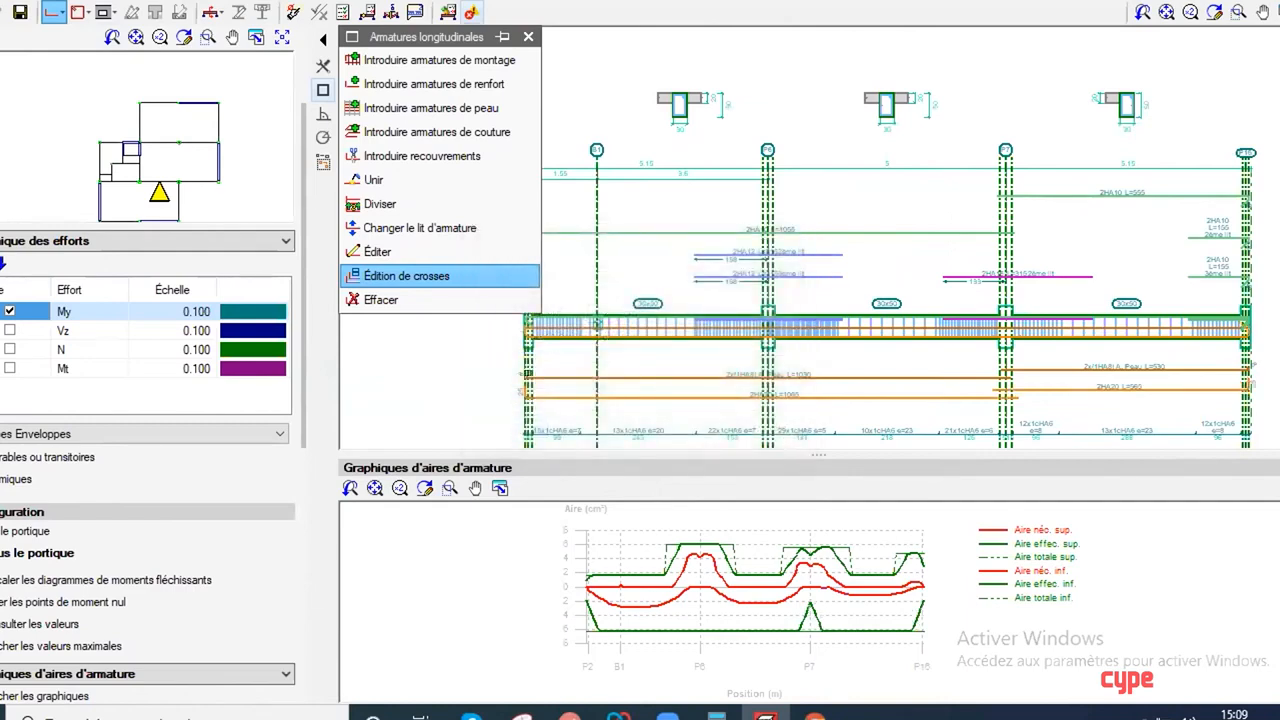
pyautogui.scroll(3, 551, 418)
pyautogui.moveTo(546, 387); pyautogui.dragTo(531, 357, button='middle')
pyautogui.click(528, 37)
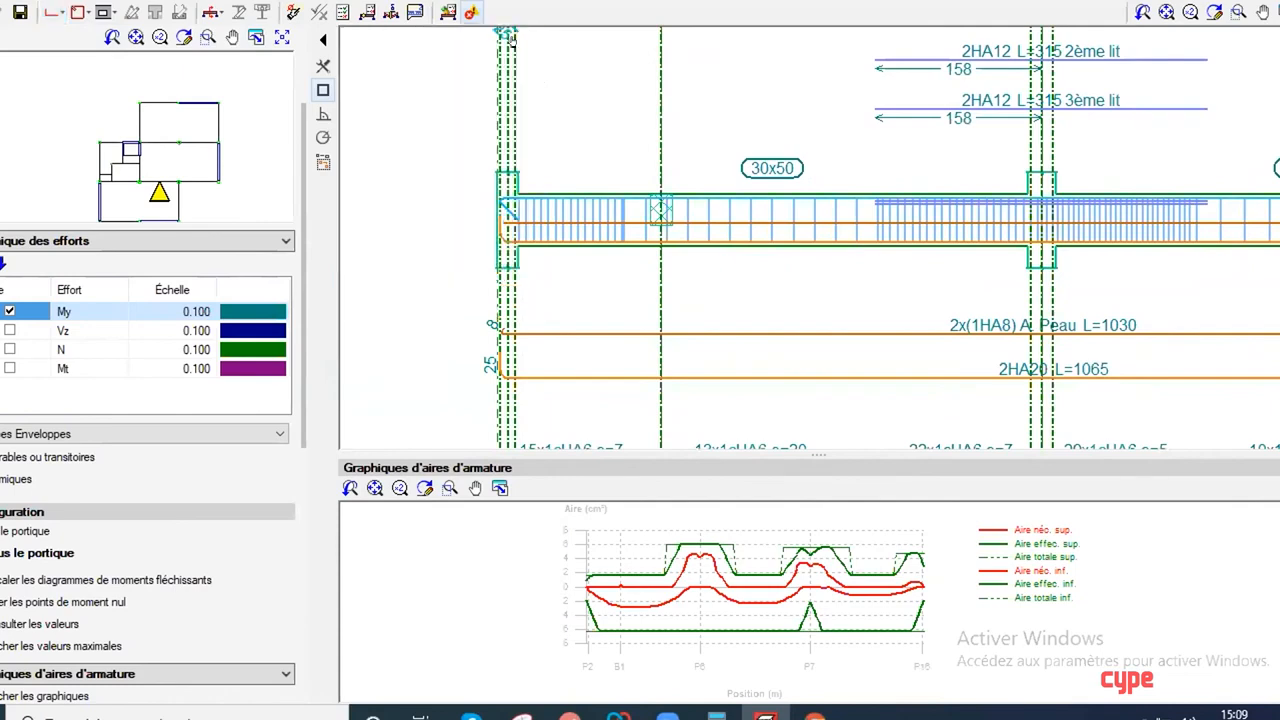
# Step: Enlarge and compare the required and effective longitudinal reinforcement area graphs, then leave the frame editor without keeping the changes
pyautogui.scroll(-3, 720, 265)
pyautogui.moveTo(720, 265); pyautogui.dragTo(670, 312, button='middle')
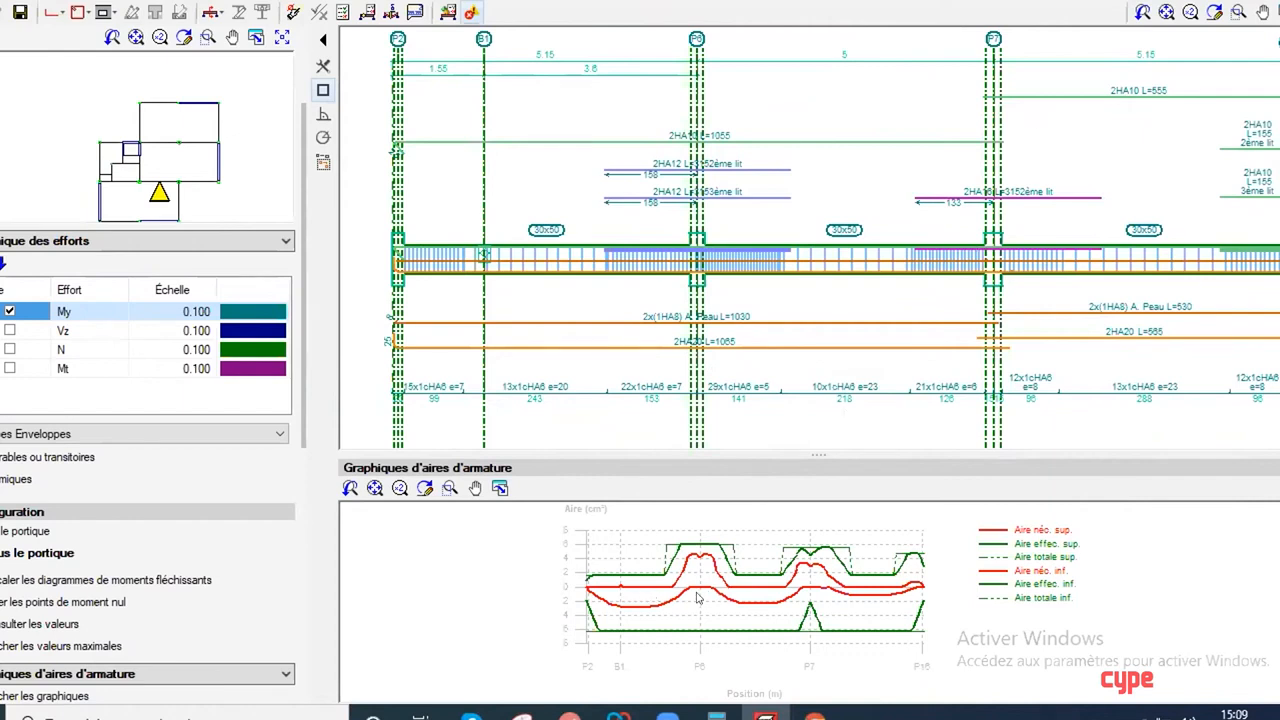
pyautogui.moveTo(778, 453); pyautogui.dragTo(780, 430)
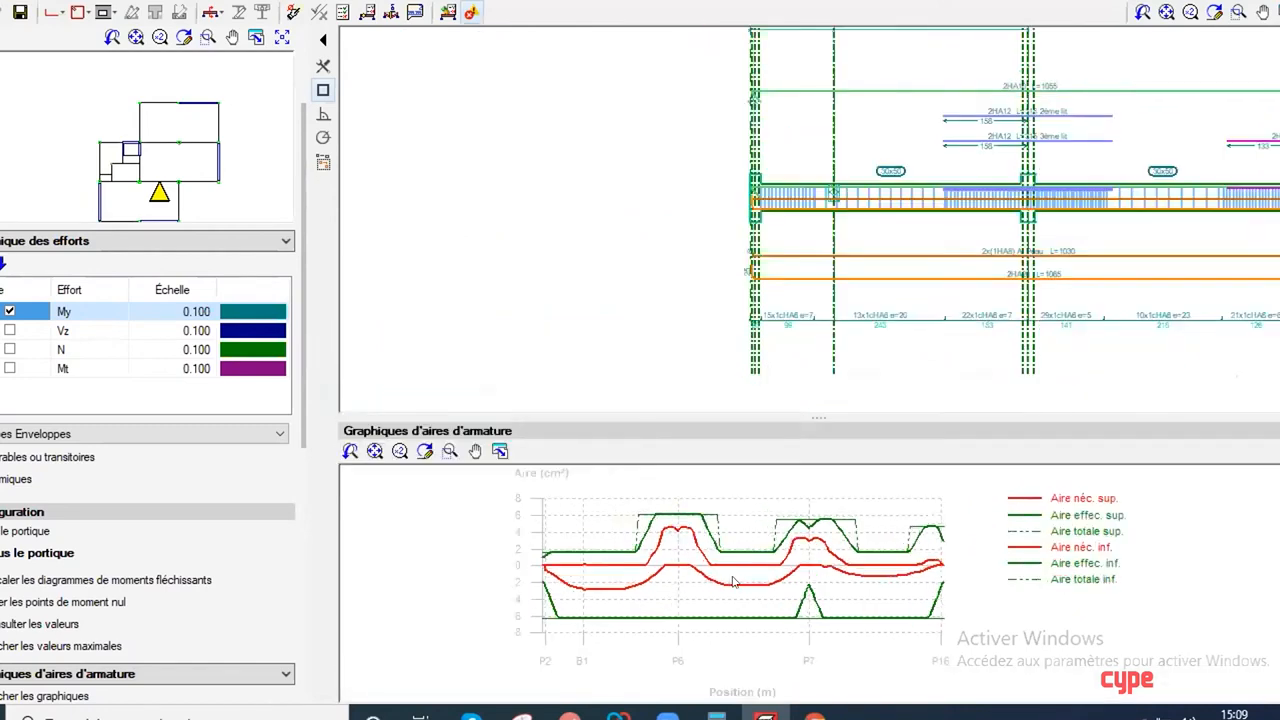
pyautogui.scroll(2, 733, 590)
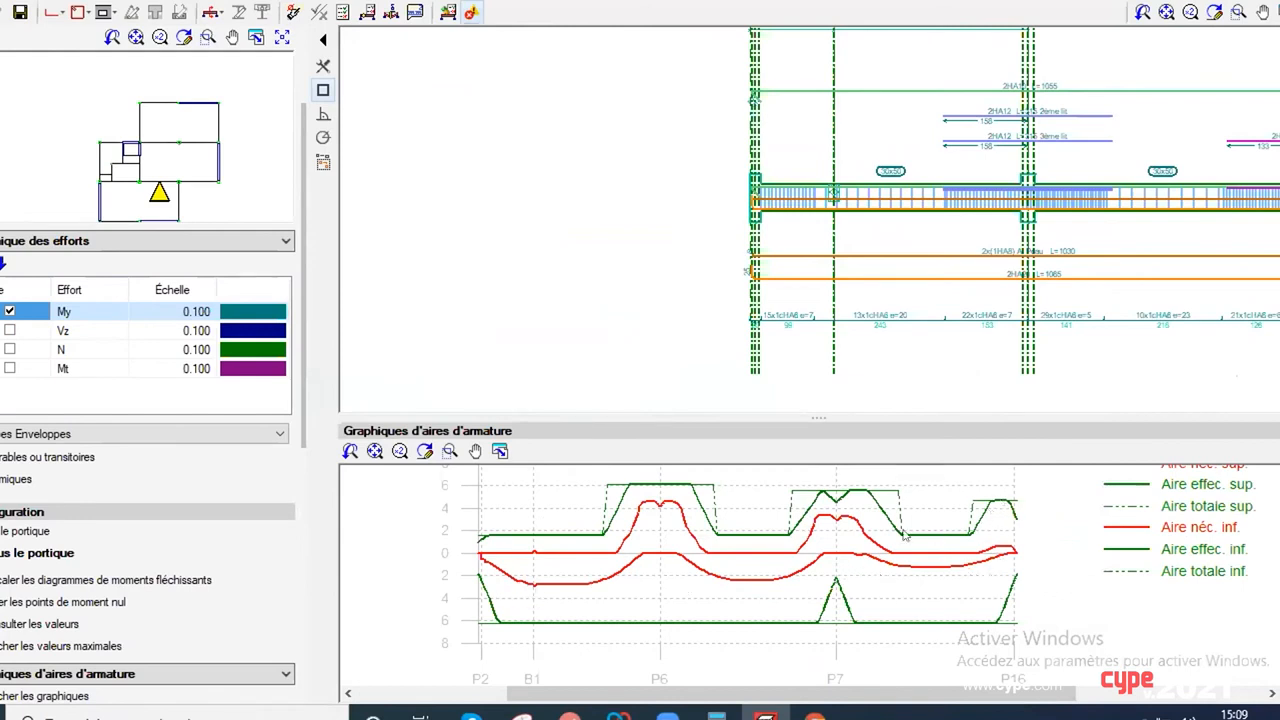
pyautogui.scroll(-2, 886, 540)
pyautogui.moveTo(800, 343); pyautogui.dragTo(530, 347, button='middle')
pyautogui.scroll(1, 769, 364)
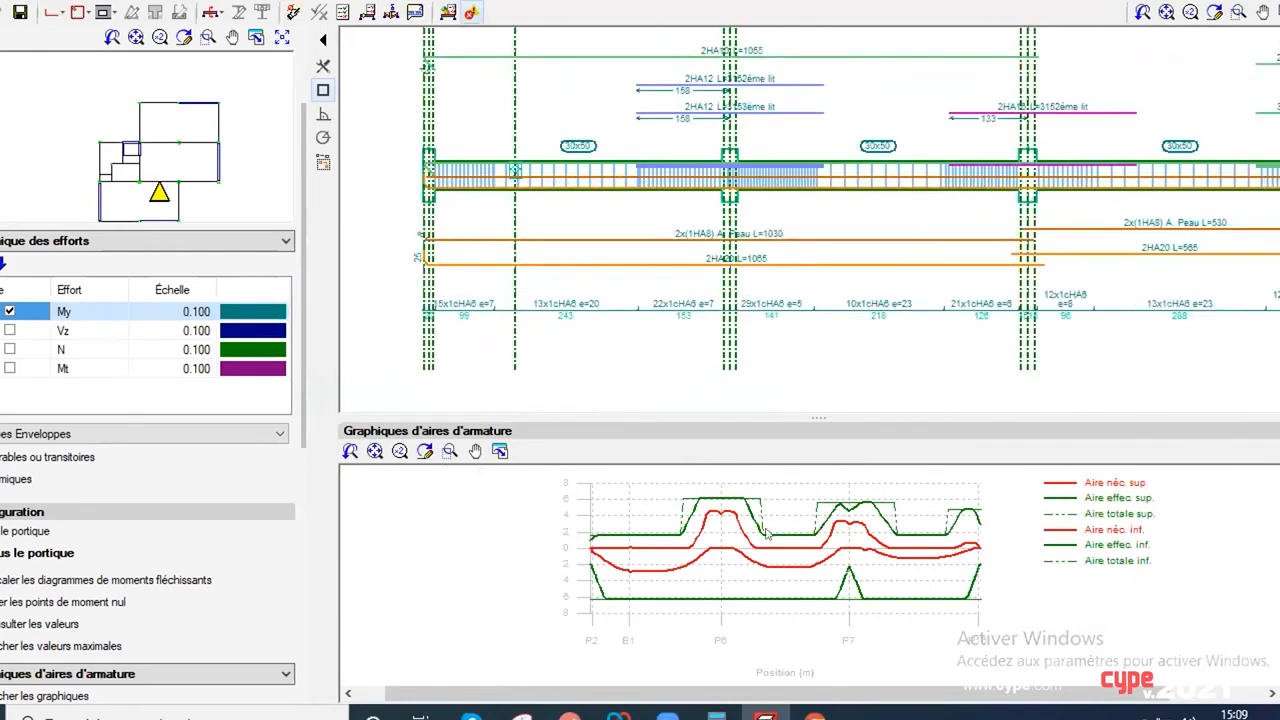
pyautogui.scroll(1, 727, 562)
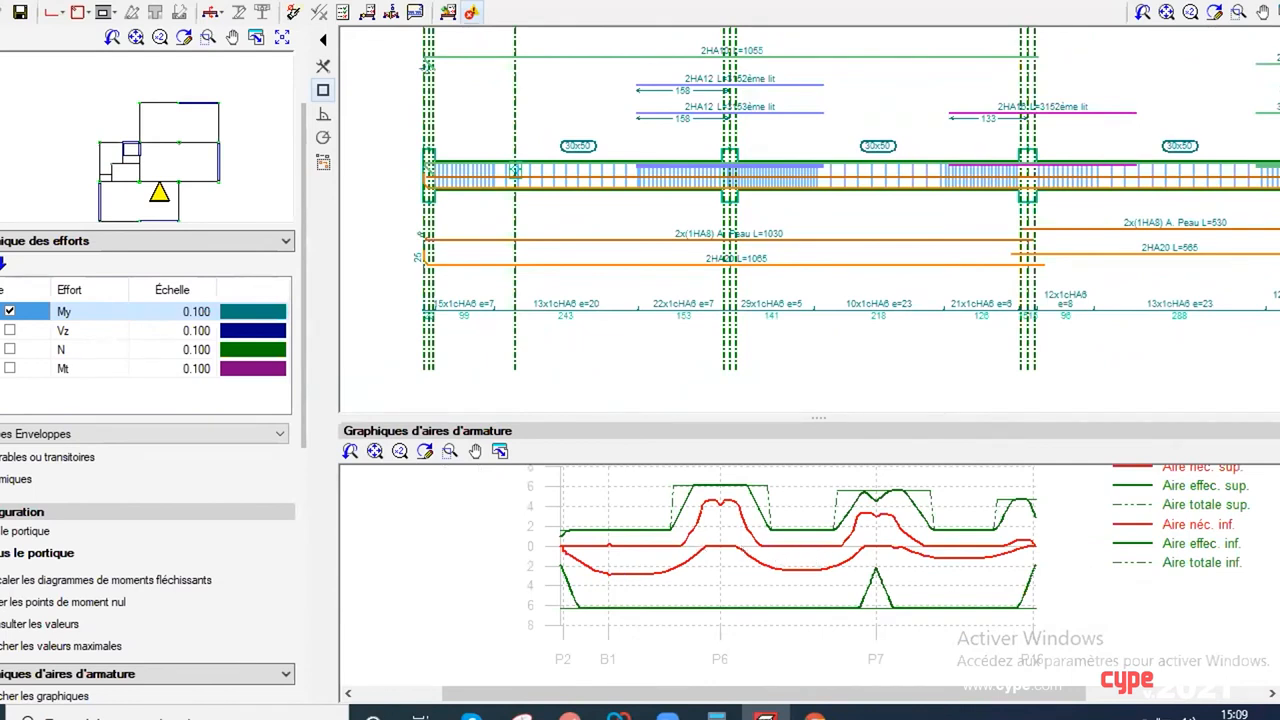
pyautogui.click(1279, 1)
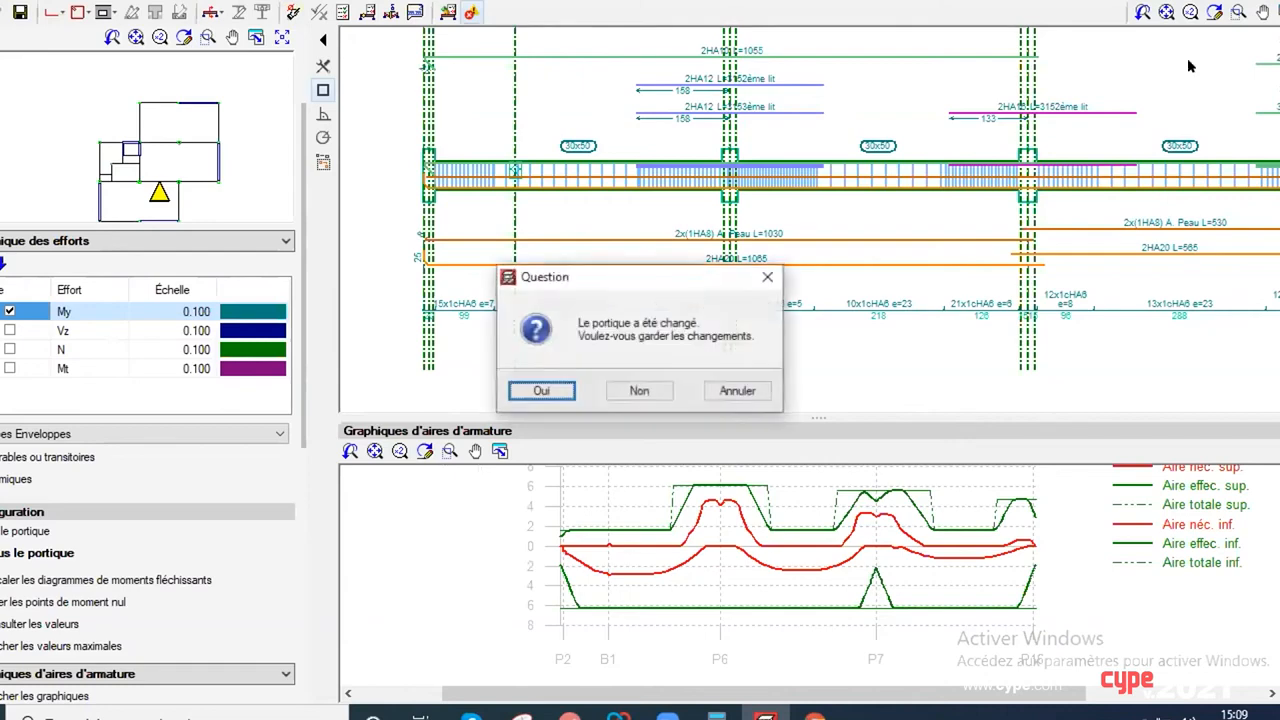
pyautogui.click(636, 392)
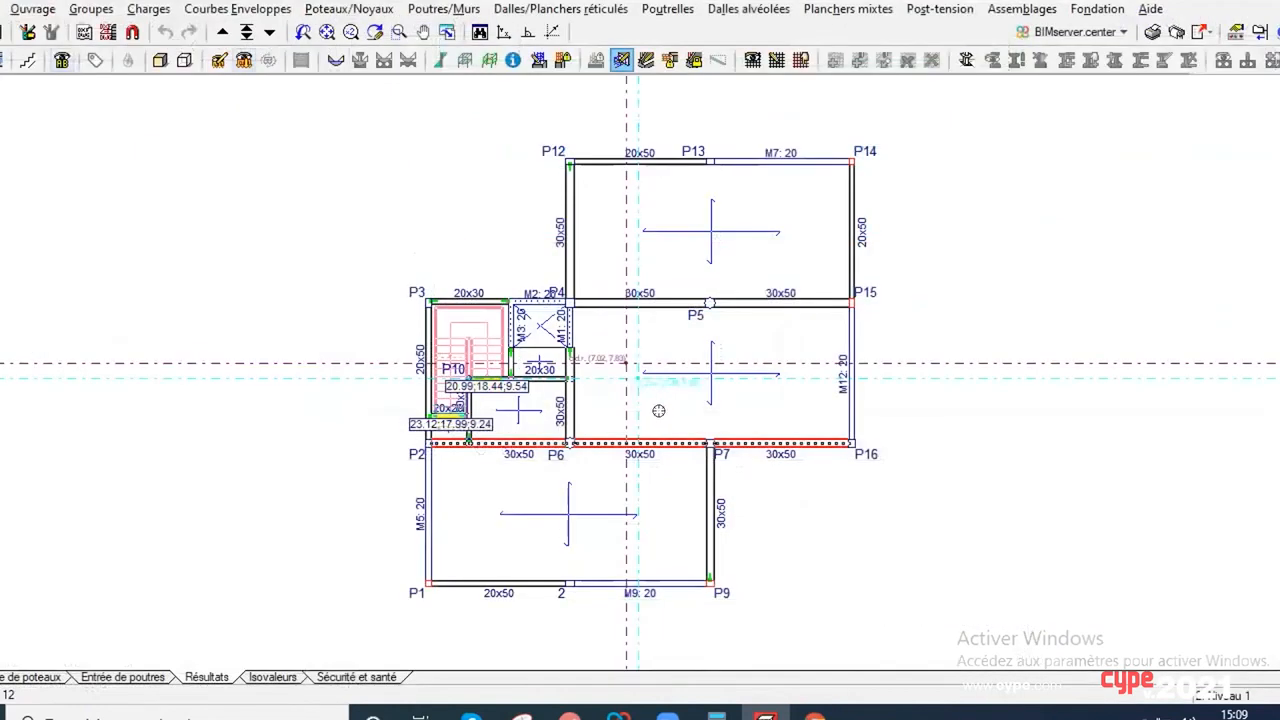
# Step: Open the reinforcement editing of wall M9 beside P9
pyautogui.click(423, 11)
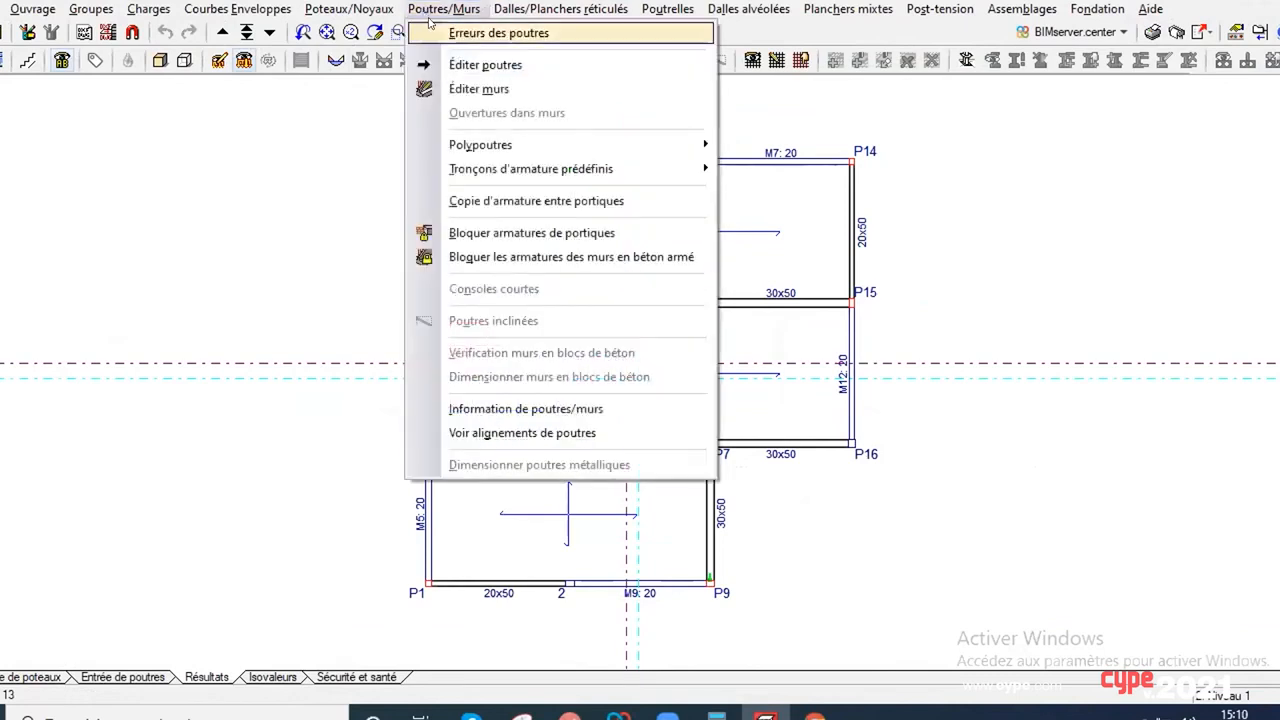
pyautogui.click(478, 89)
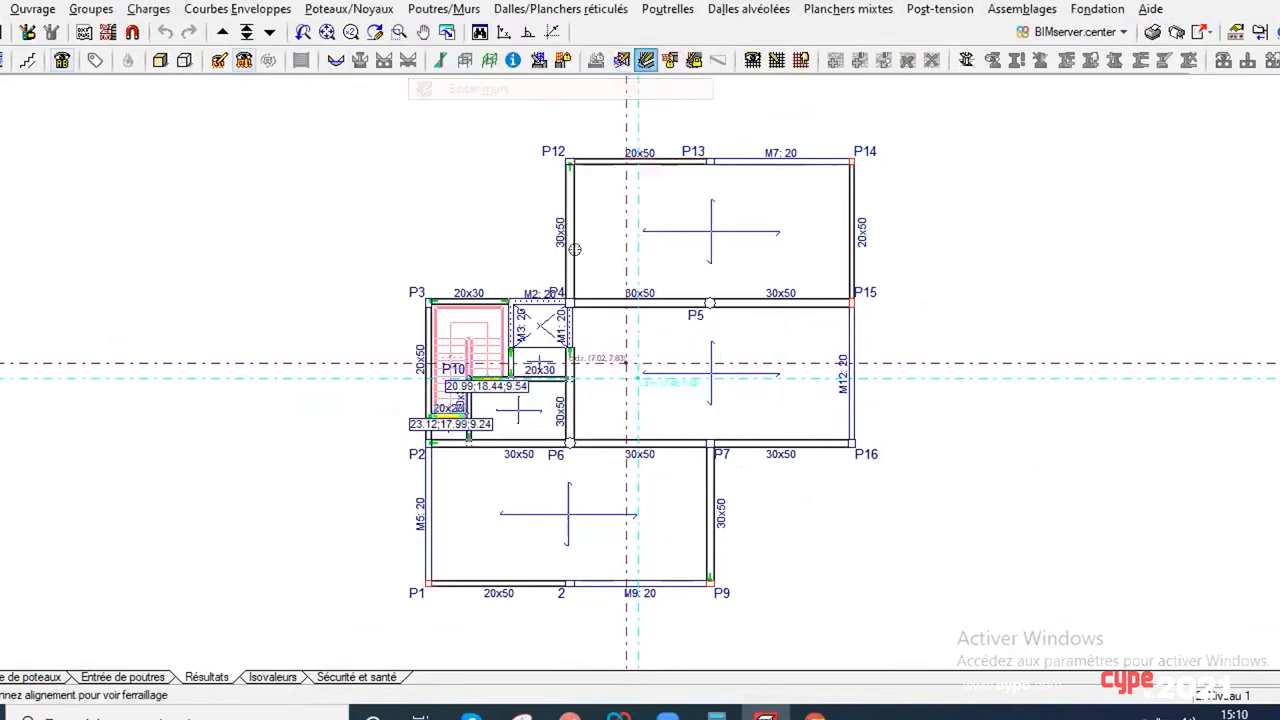
pyautogui.click(623, 583)
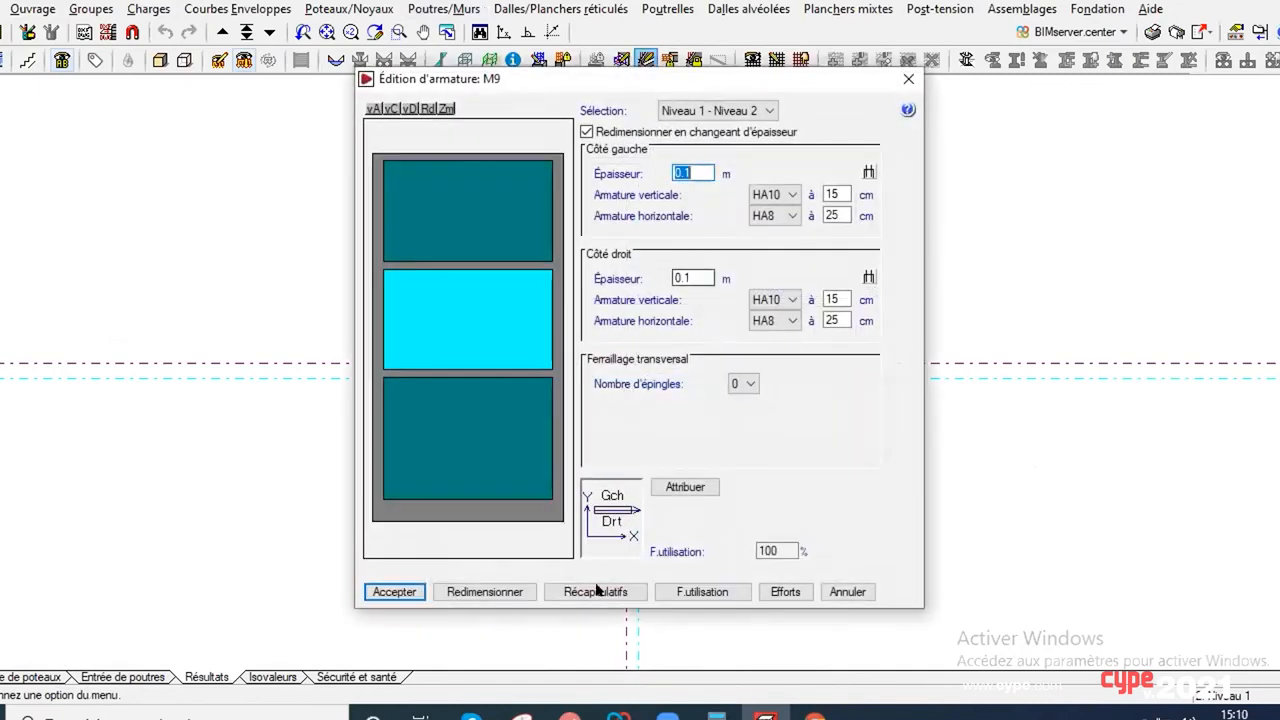
# Step: Display the vertical normal force (Effort Normal Vertical) map of wall M9 for the Séisme X hypothesis, Mode 1
pyautogui.click(782, 592)
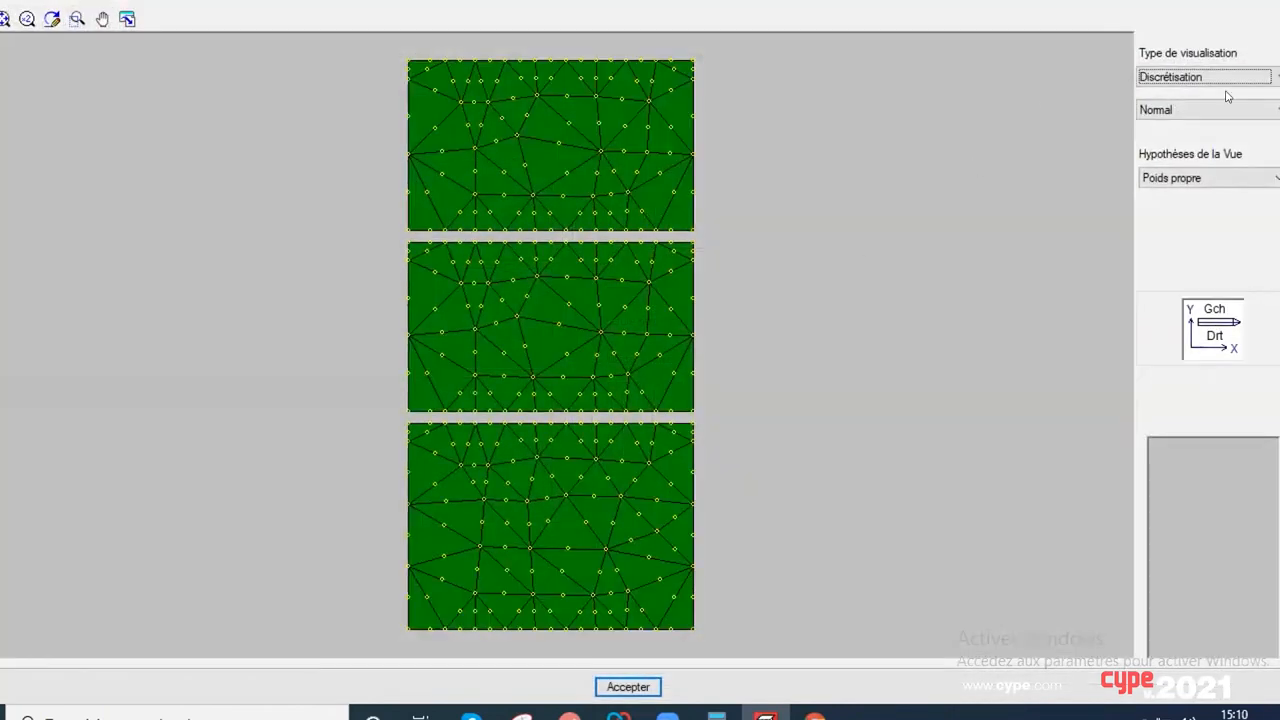
pyautogui.click(1245, 176)
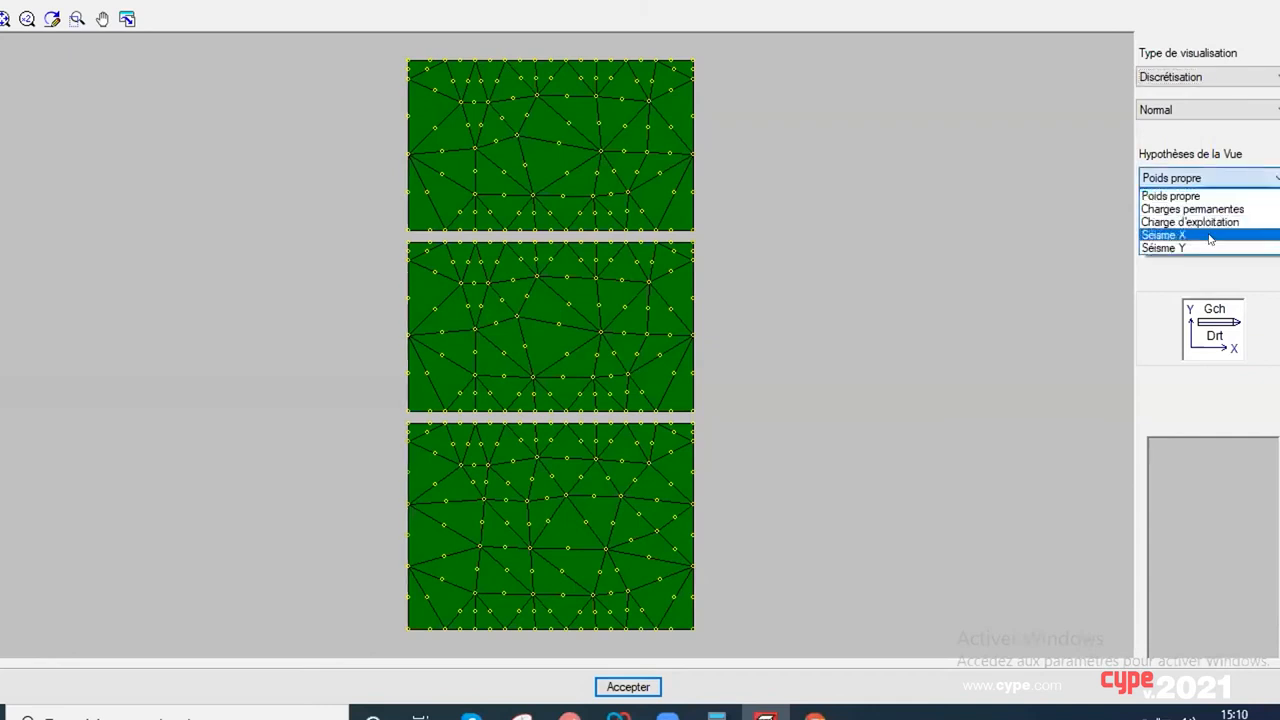
pyautogui.click(1208, 236)
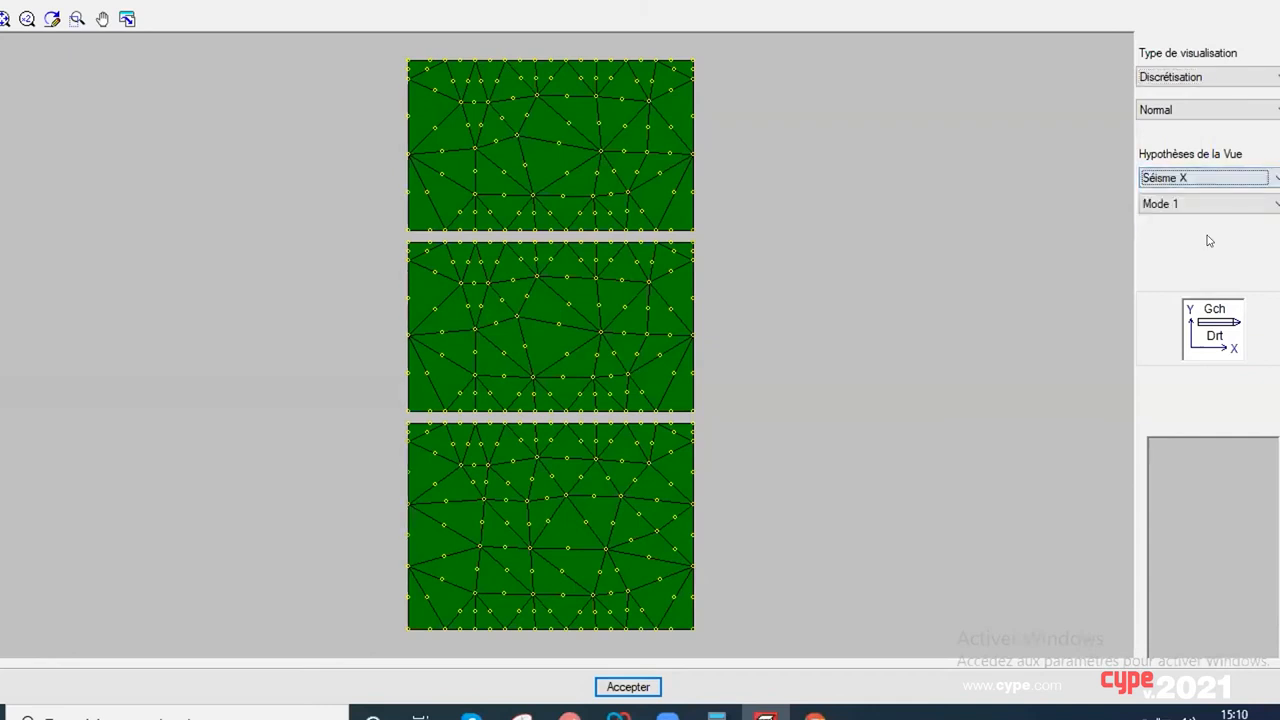
pyautogui.click(1209, 111)
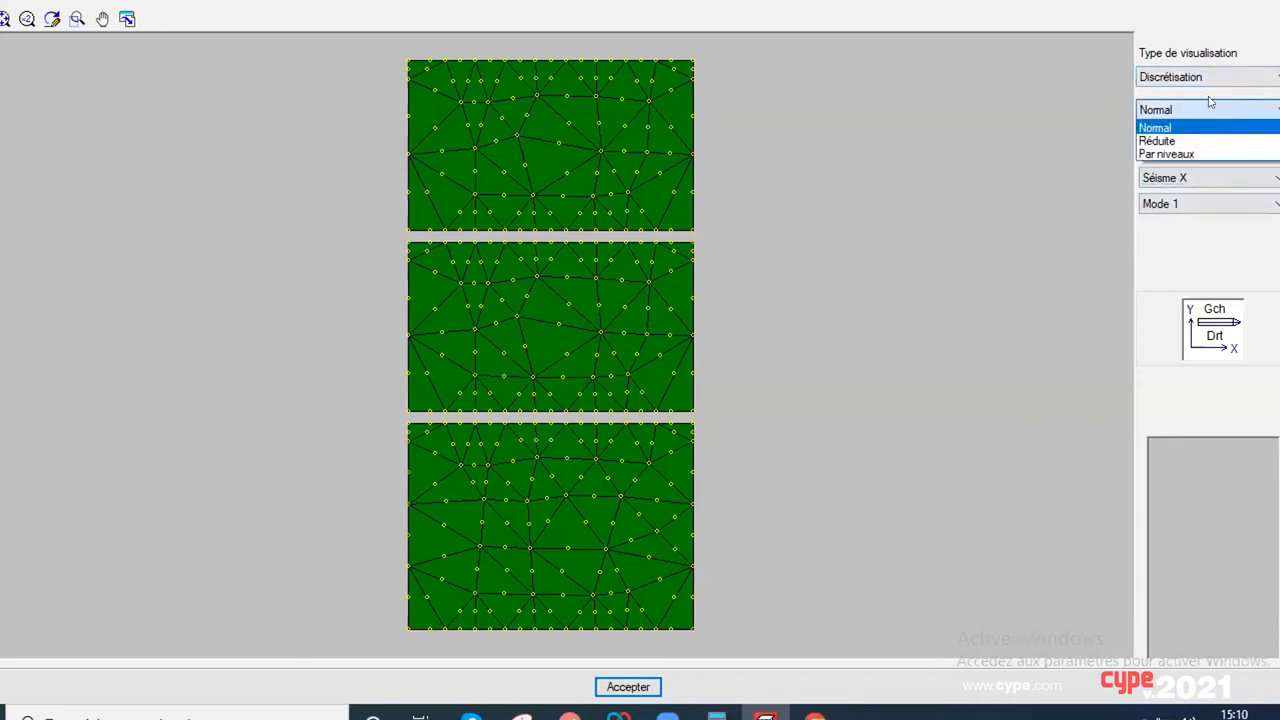
pyautogui.click(1190, 81)
pyautogui.click(1190, 81)
pyautogui.click(1205, 117)
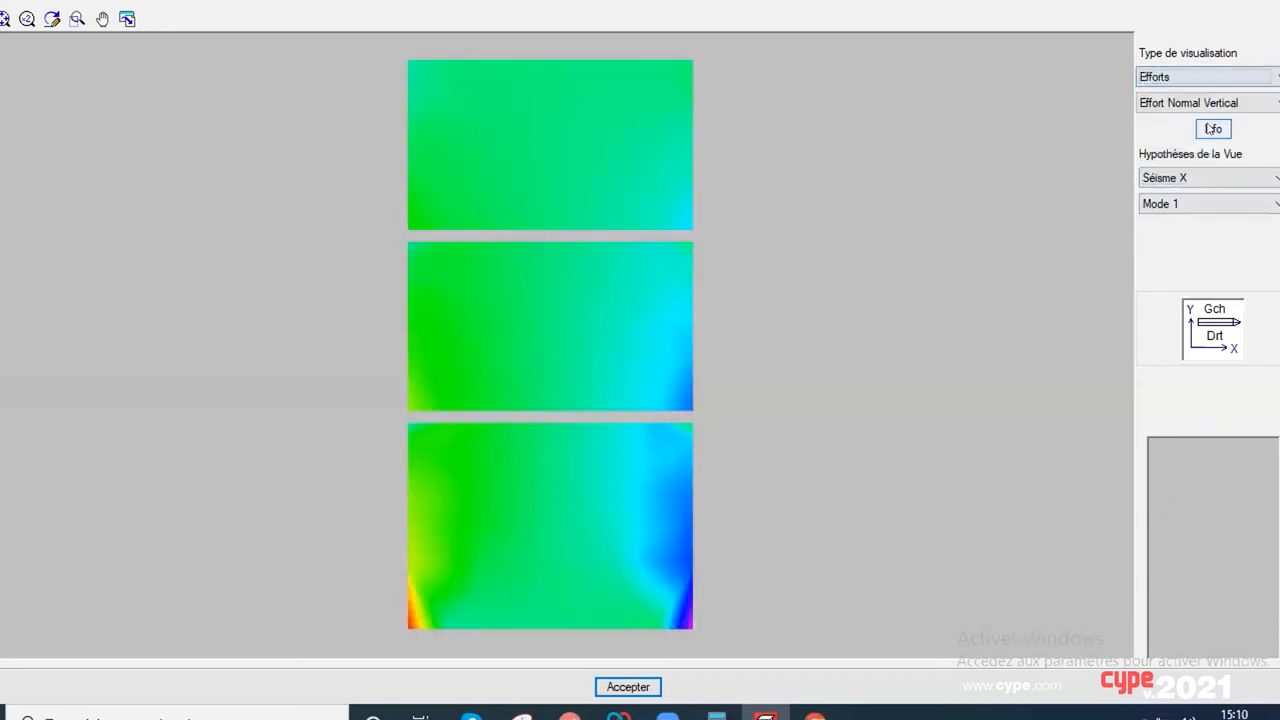
# Step: Display wall M9's horizontal moment map (Moment Horizontal) for the Séisme X hypothesis, Mode 1
pyautogui.click(1226, 101)
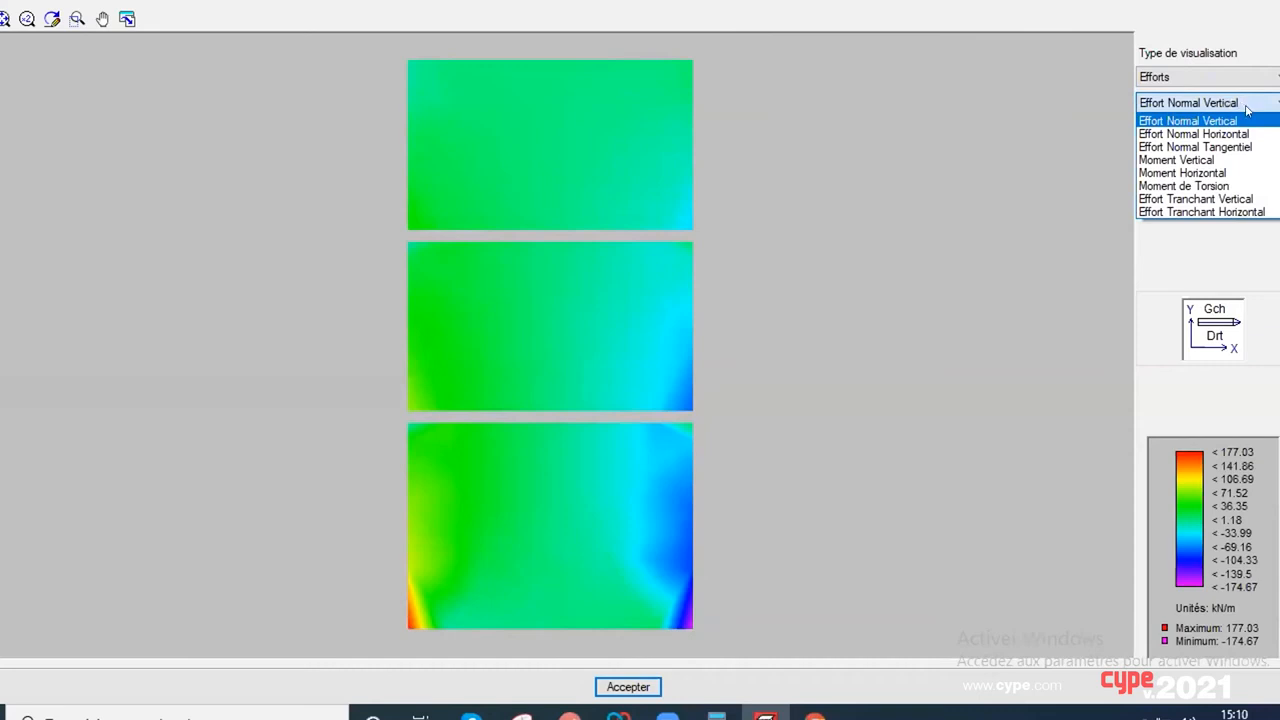
pyautogui.click(1247, 110)
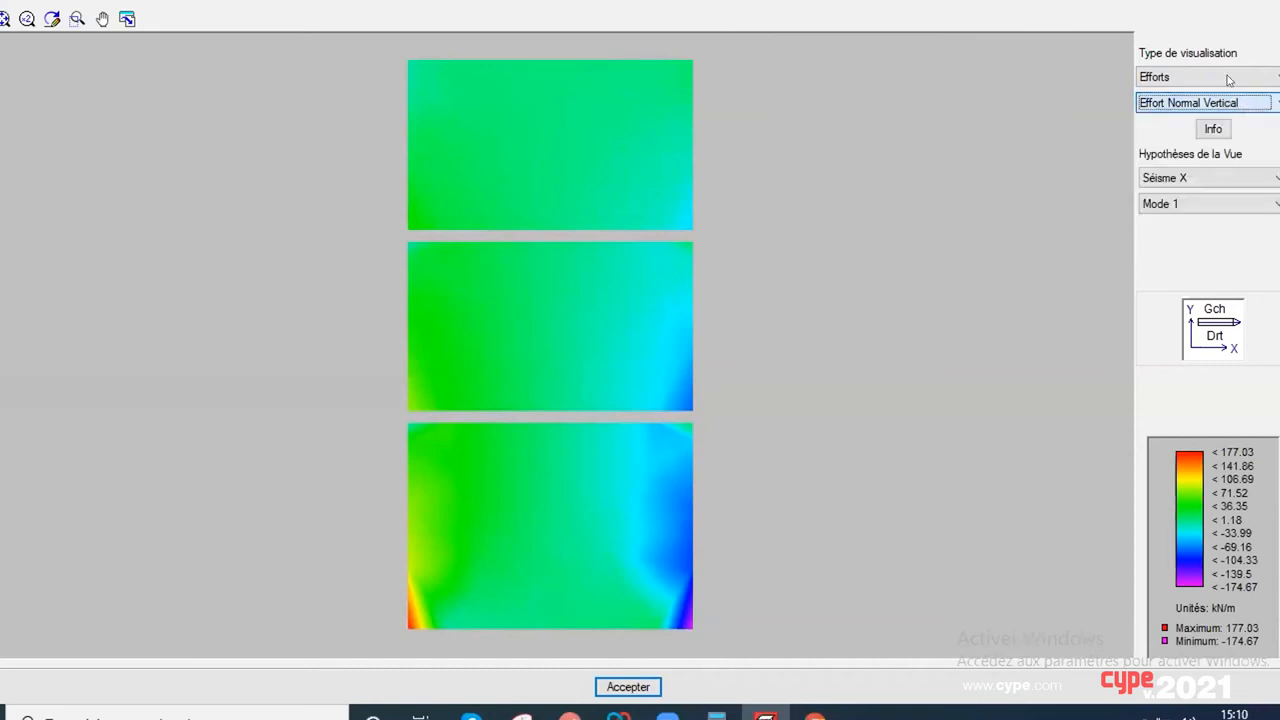
pyautogui.click(1241, 103)
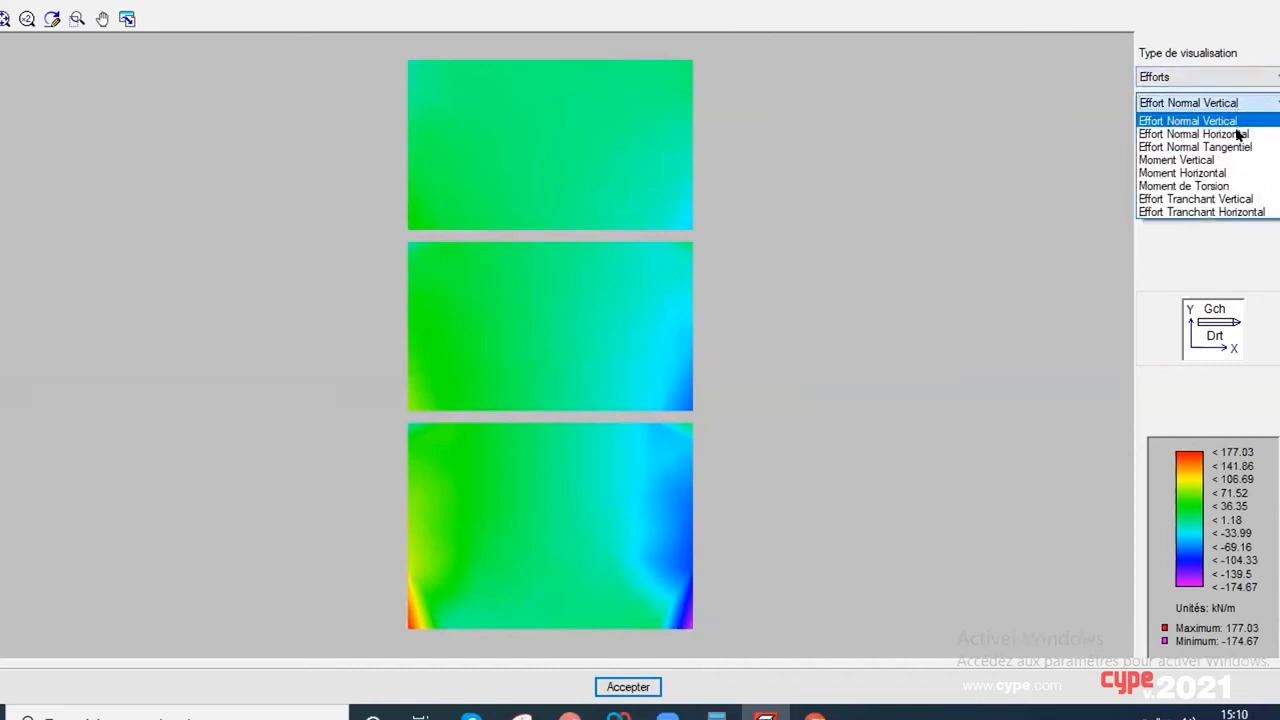
pyautogui.click(1242, 172)
# Step: Display and inspect wall M9's X displacement map (Déplacement X) for Séisme X, Mode 1, then return to the reinforcement editing
pyautogui.click(1230, 80)
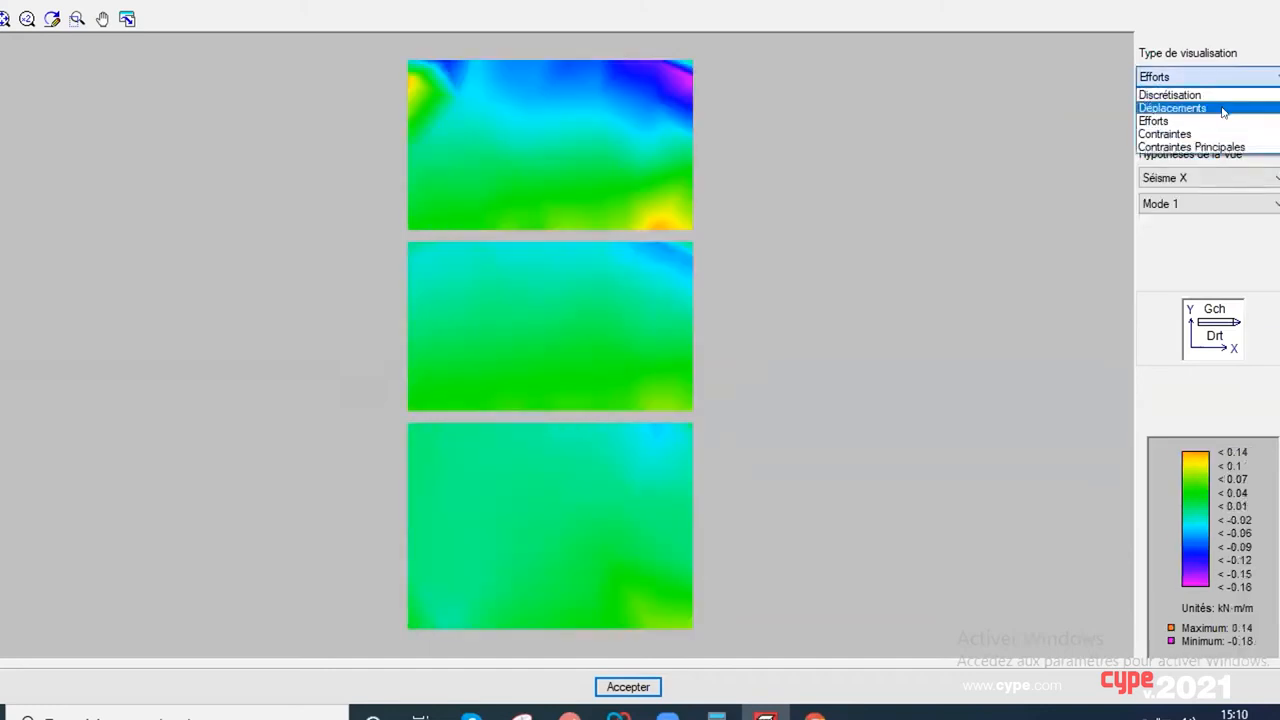
pyautogui.click(1208, 106)
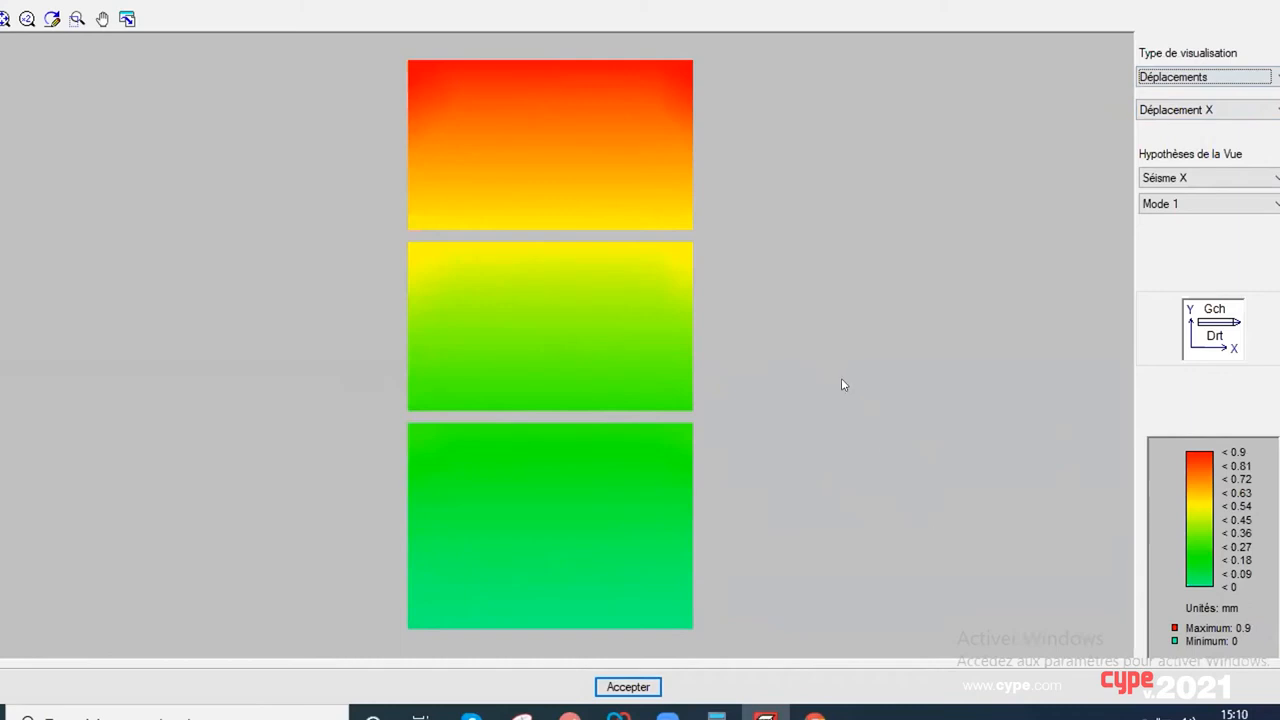
pyautogui.scroll(-1, 828, 338)
pyautogui.moveTo(827, 338)
pyautogui.mouseDown(button='middle')
pyautogui.moveTo(805, 383)
pyautogui.moveTo(807, 353)
pyautogui.mouseUp(button='middle')
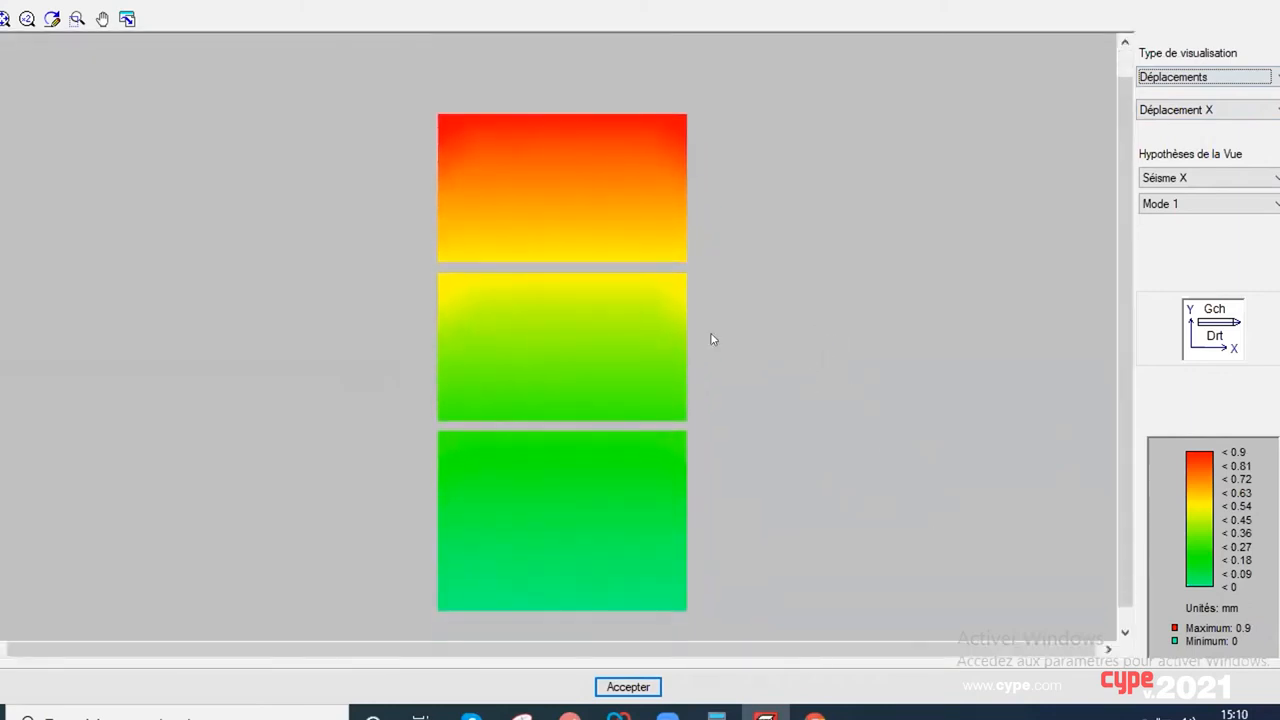
pyautogui.scroll(1, 712, 339)
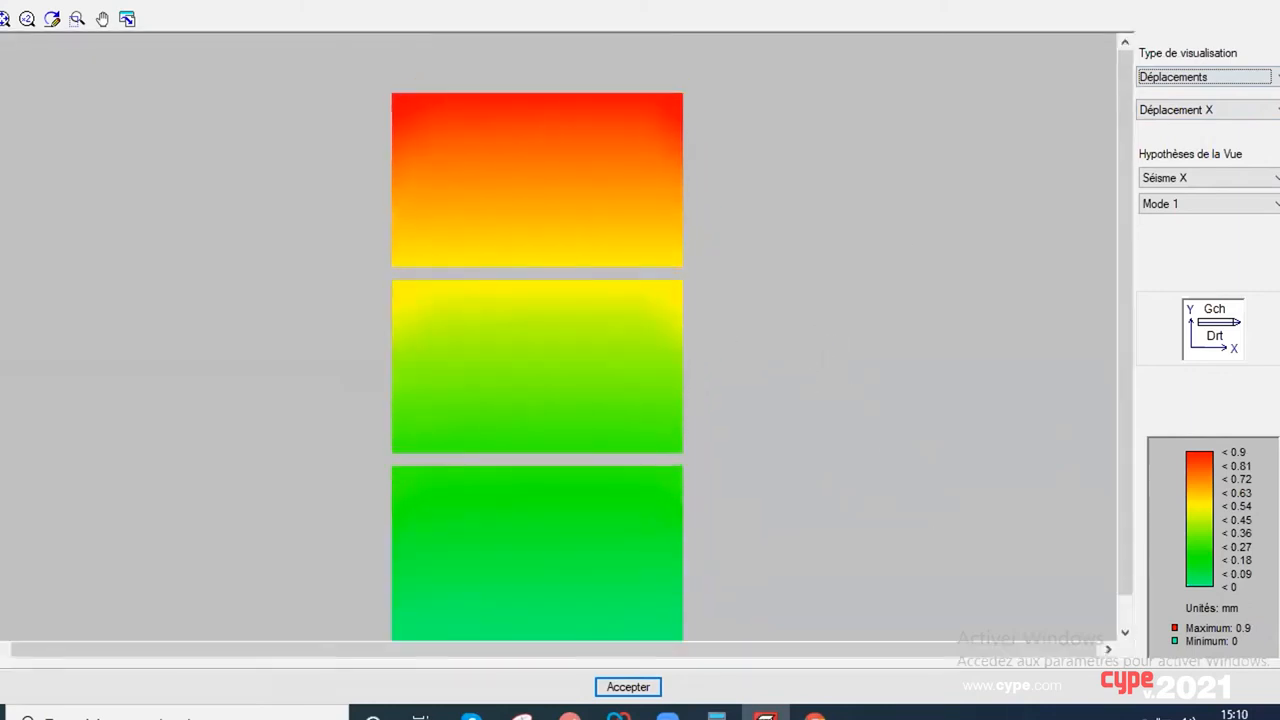
pyautogui.click(1278, 2)
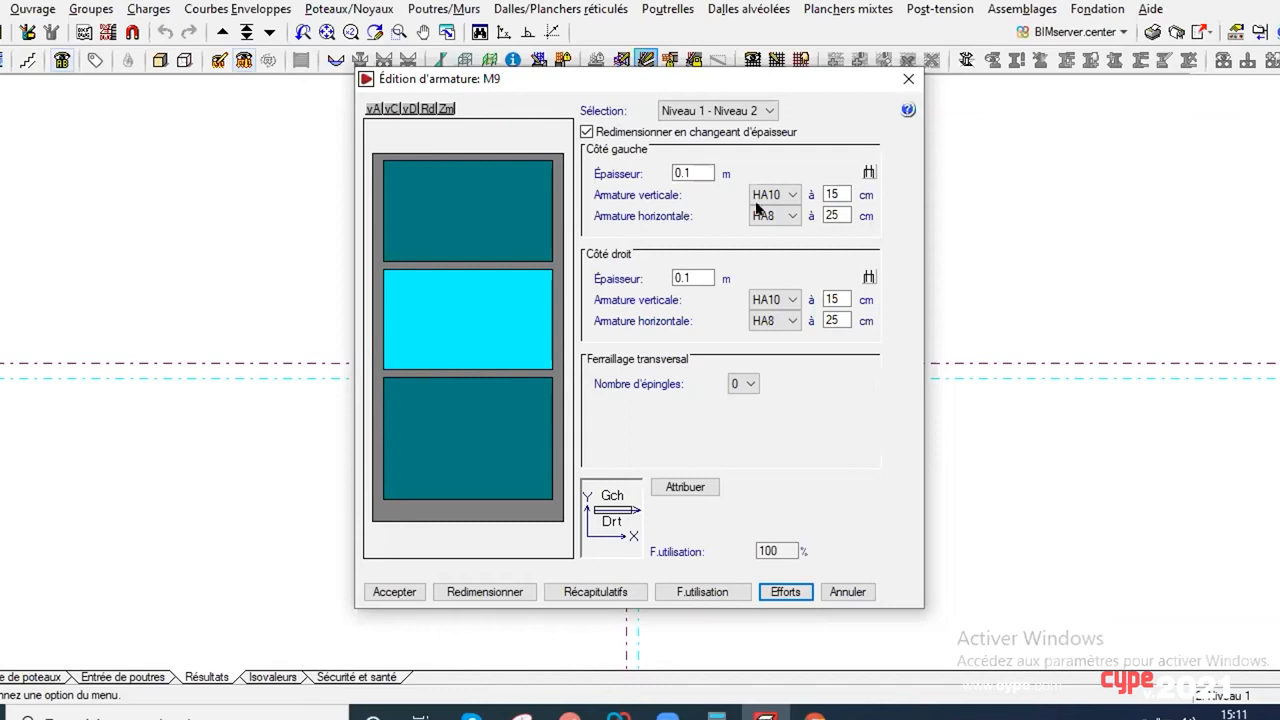
# Step: Check wall M9's side thicknesses and vertical bar diameters at Niveau 1 - Niveau 2, and set the number of épingles to 2
pyautogui.doubleClick(686, 172)
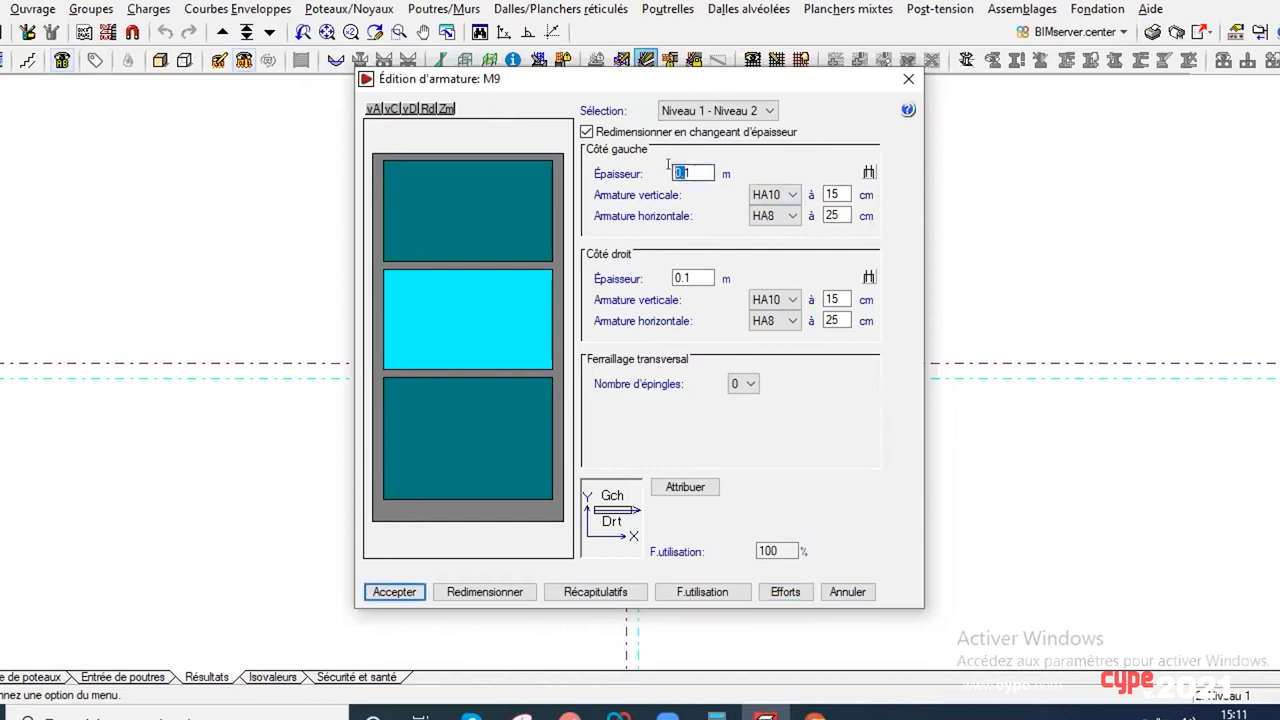
pyautogui.doubleClick(695, 277)
pyautogui.click(788, 299)
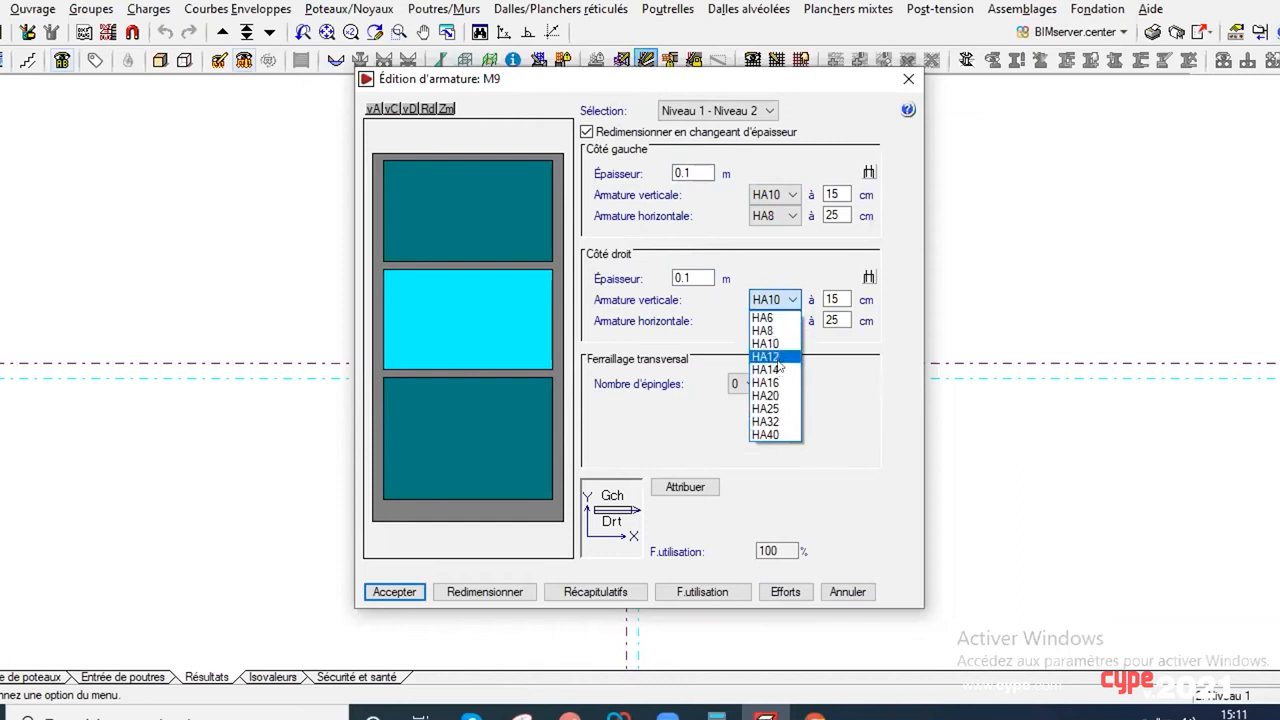
pyautogui.click(817, 356)
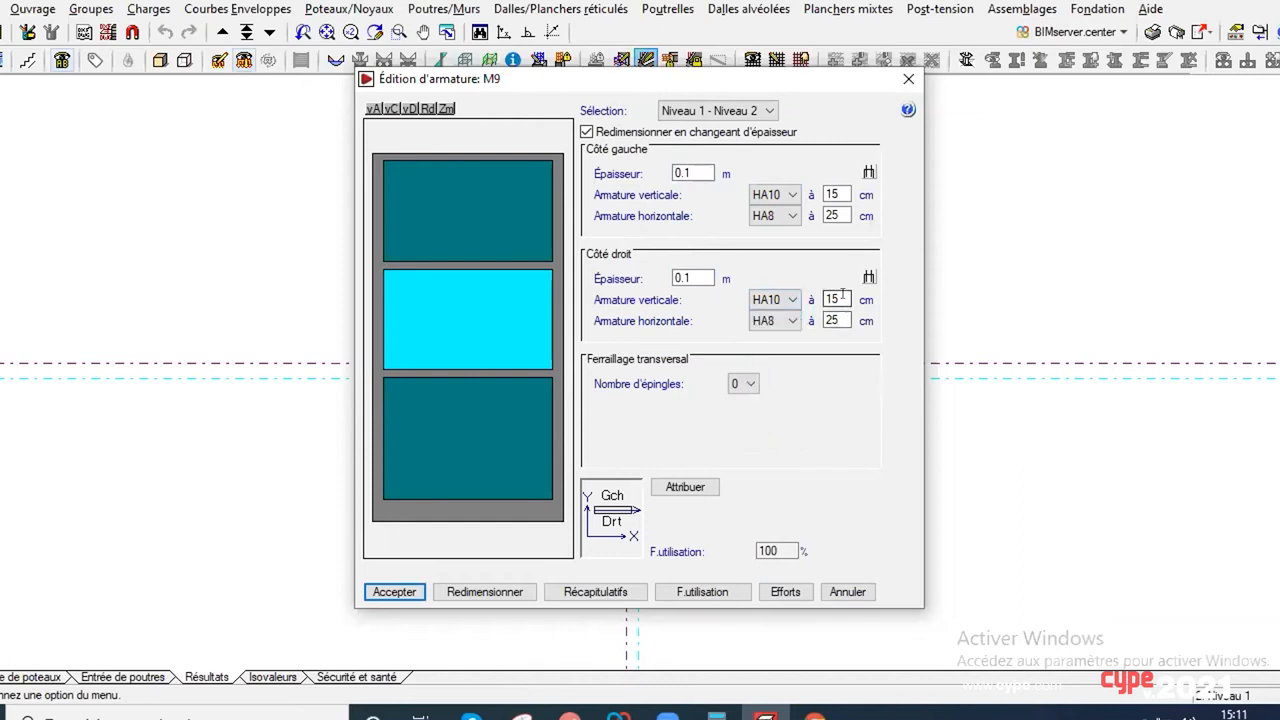
pyautogui.click(740, 384)
pyautogui.click(733, 387)
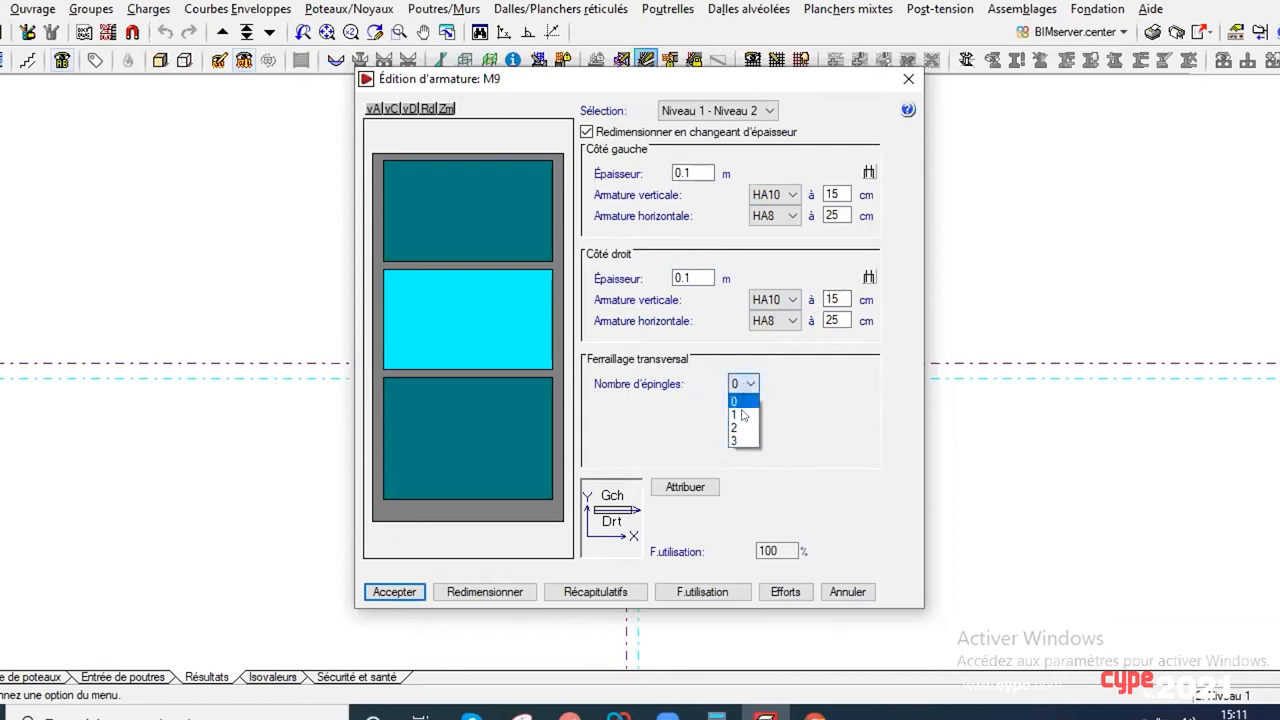
pyautogui.click(735, 427)
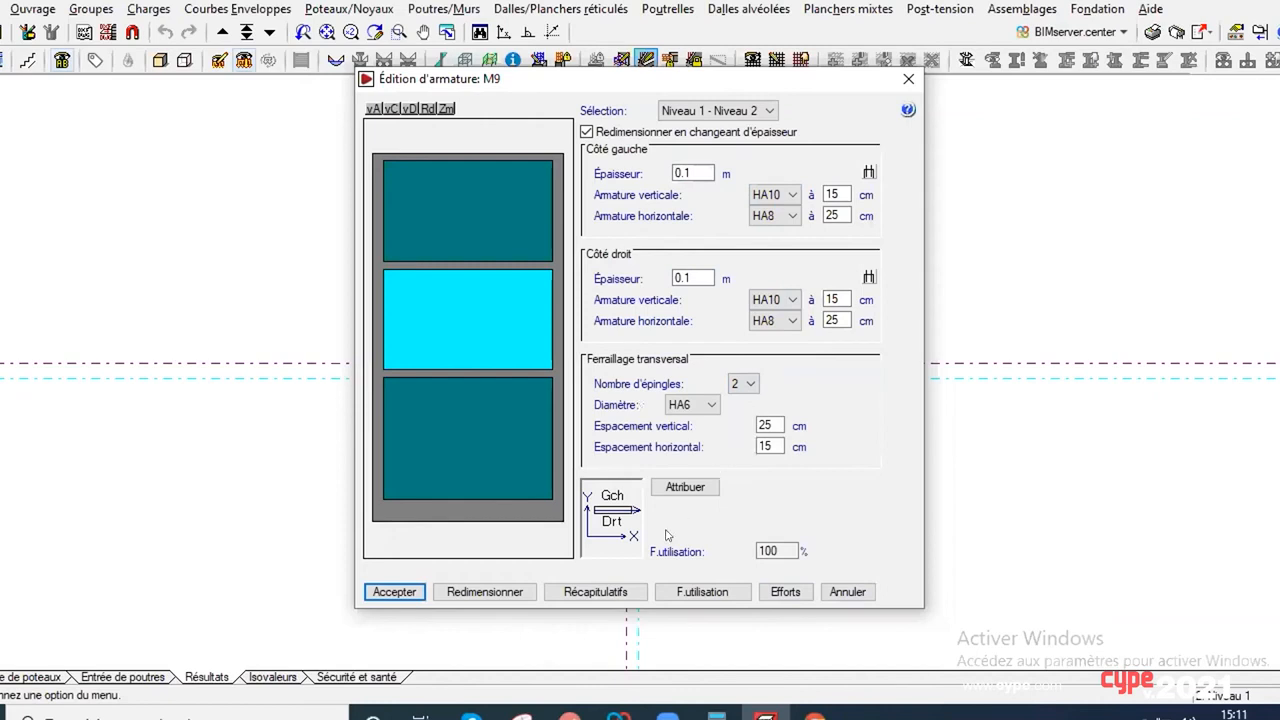
# Step: Read wall M9's Récapitulatif des armatures and Récapitulatif cas défavorables, then leave its reinforcement editing without accepting
pyautogui.click(614, 596)
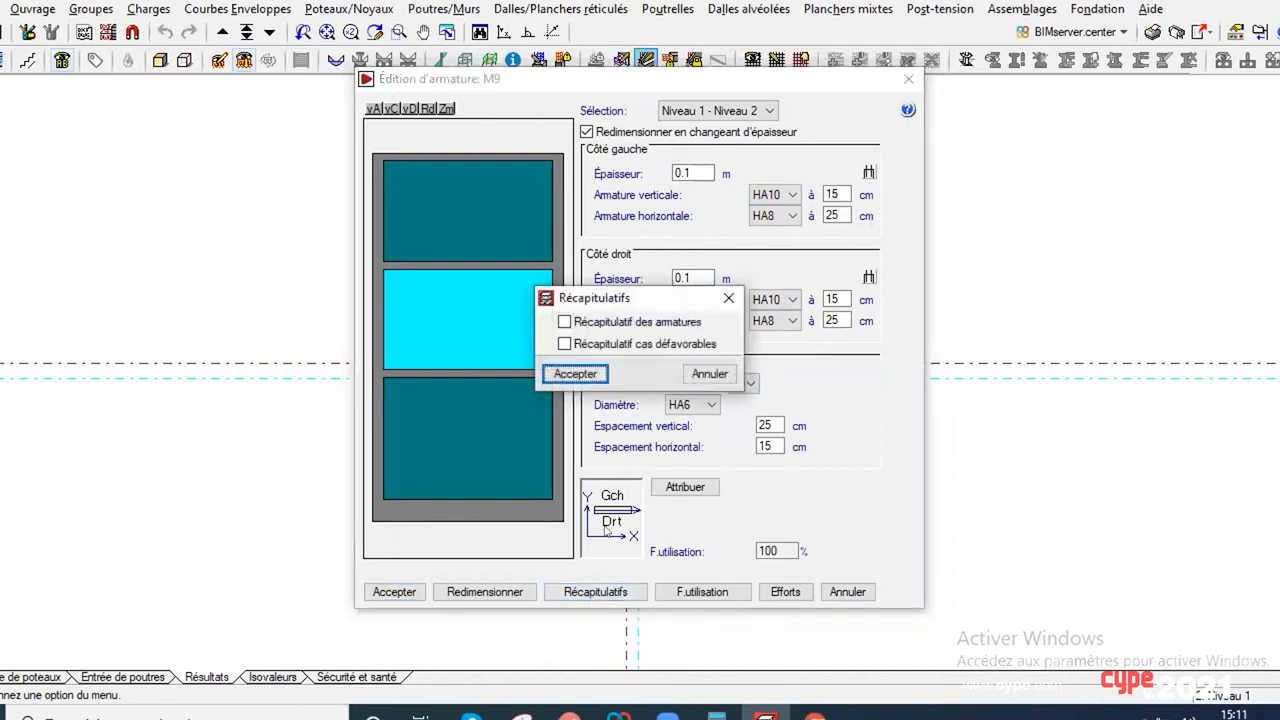
pyautogui.click(563, 322)
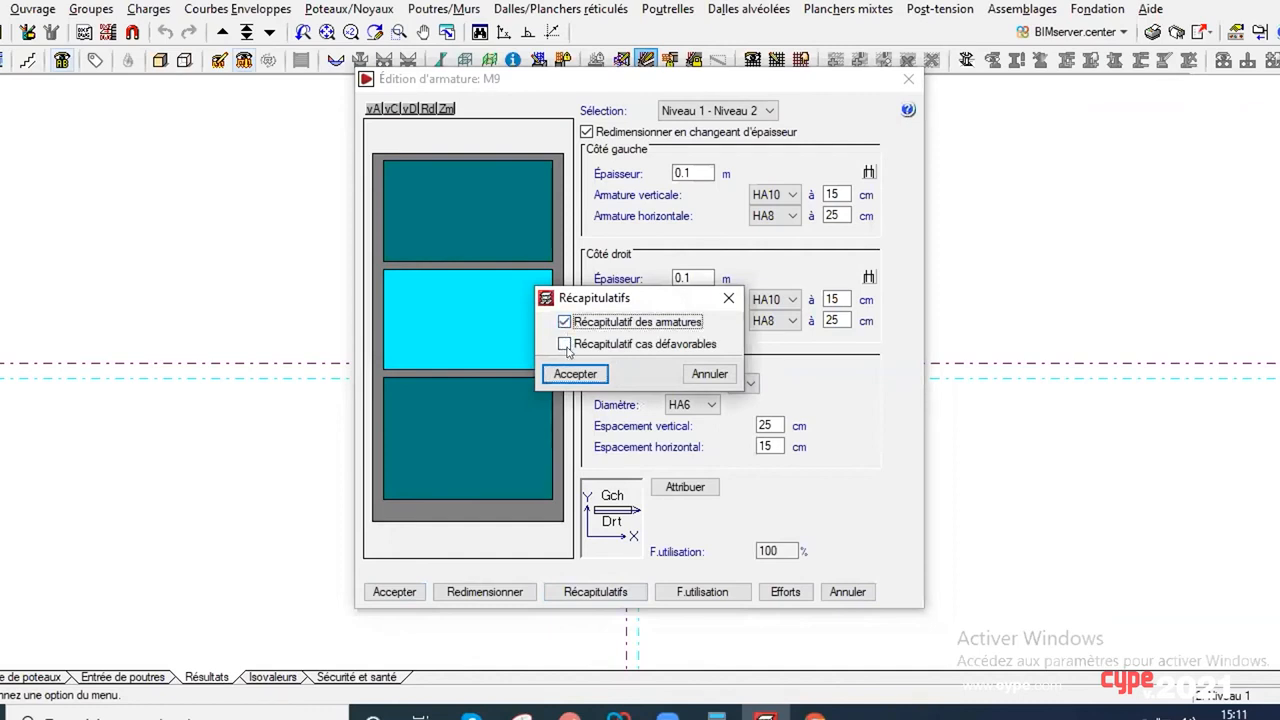
pyautogui.click(577, 374)
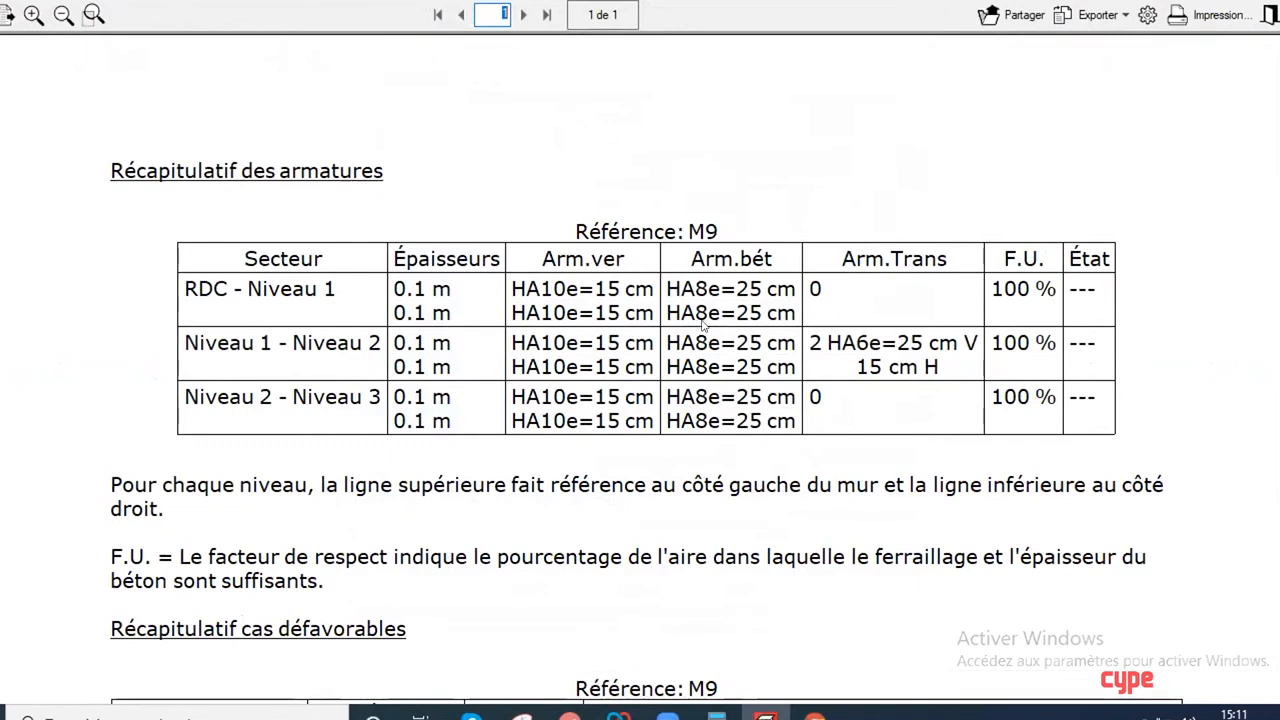
pyautogui.scroll(-5, 730, 352)
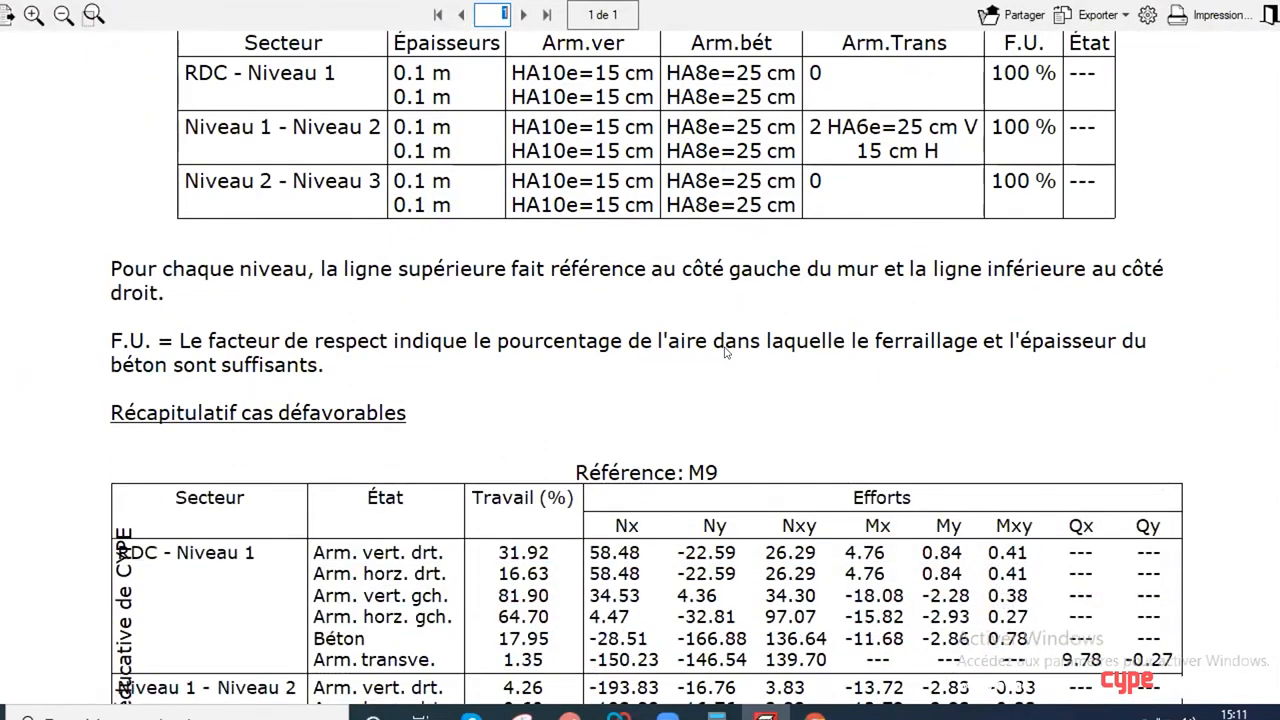
pyautogui.scroll(-5, 717, 350)
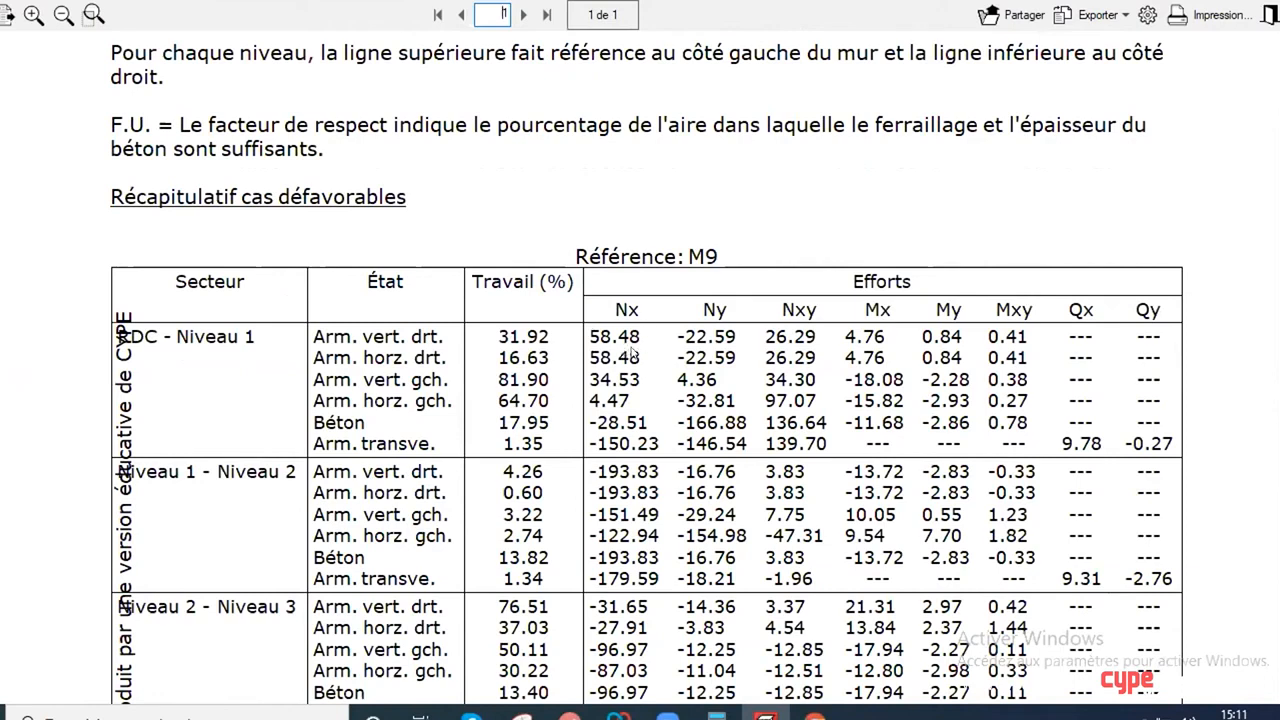
pyautogui.scroll(-1, 700, 352)
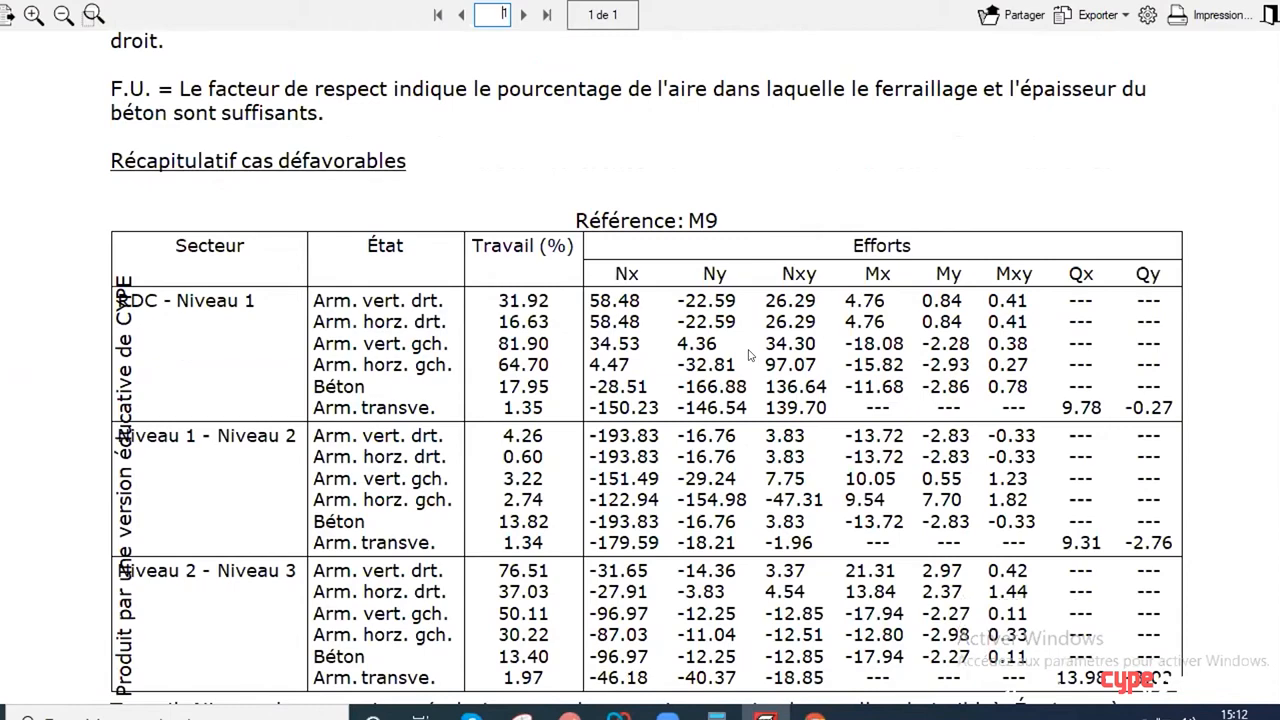
pyautogui.scroll(-10, 750, 354)
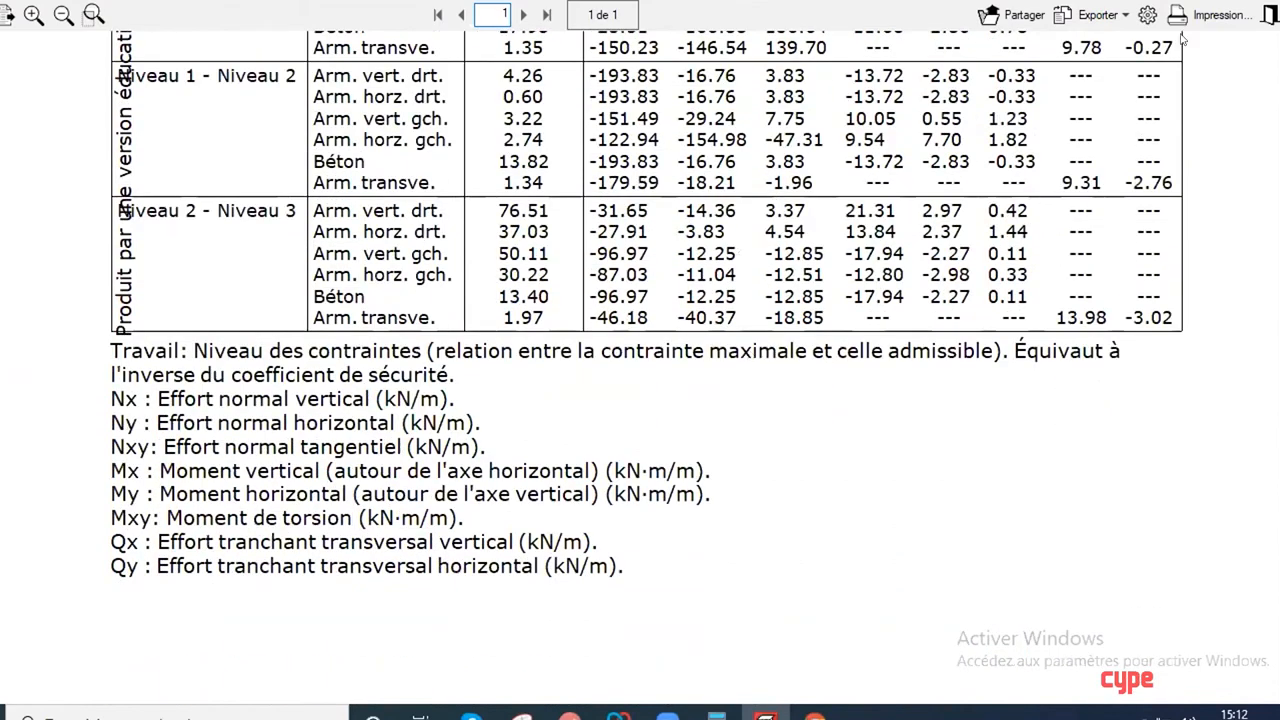
pyautogui.scroll(8, 1035, 249)
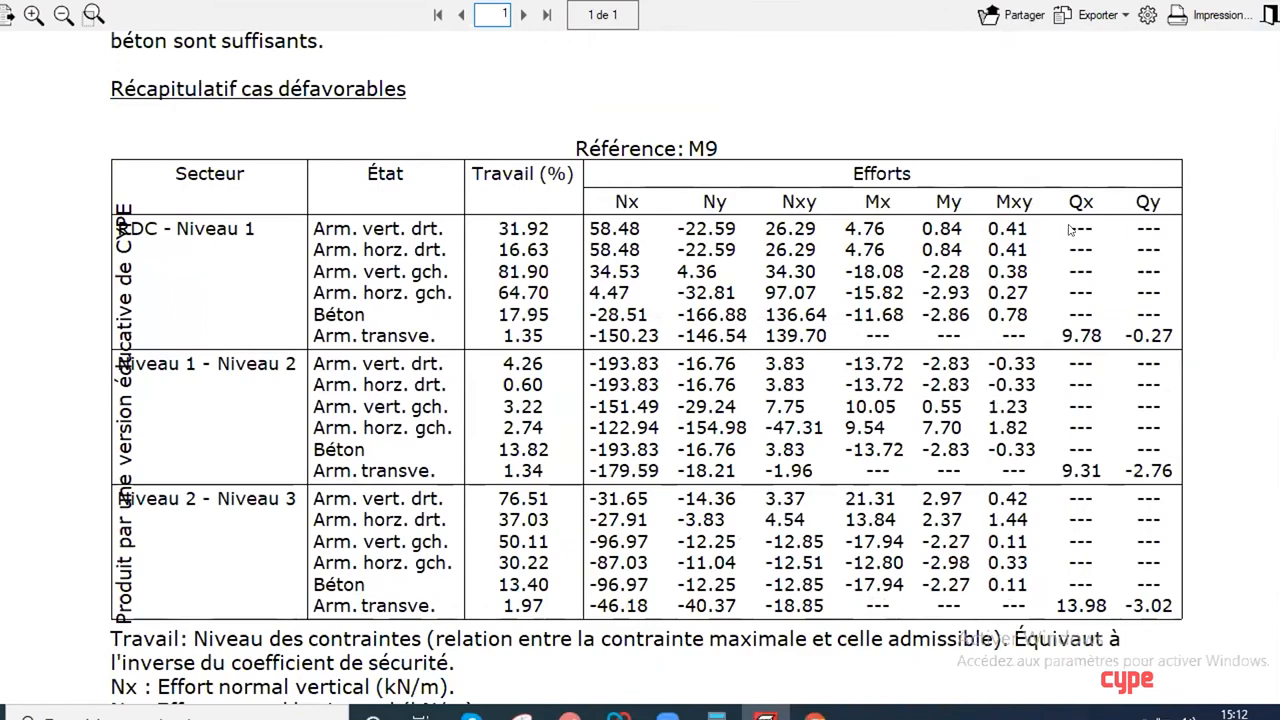
pyautogui.click(1268, 14)
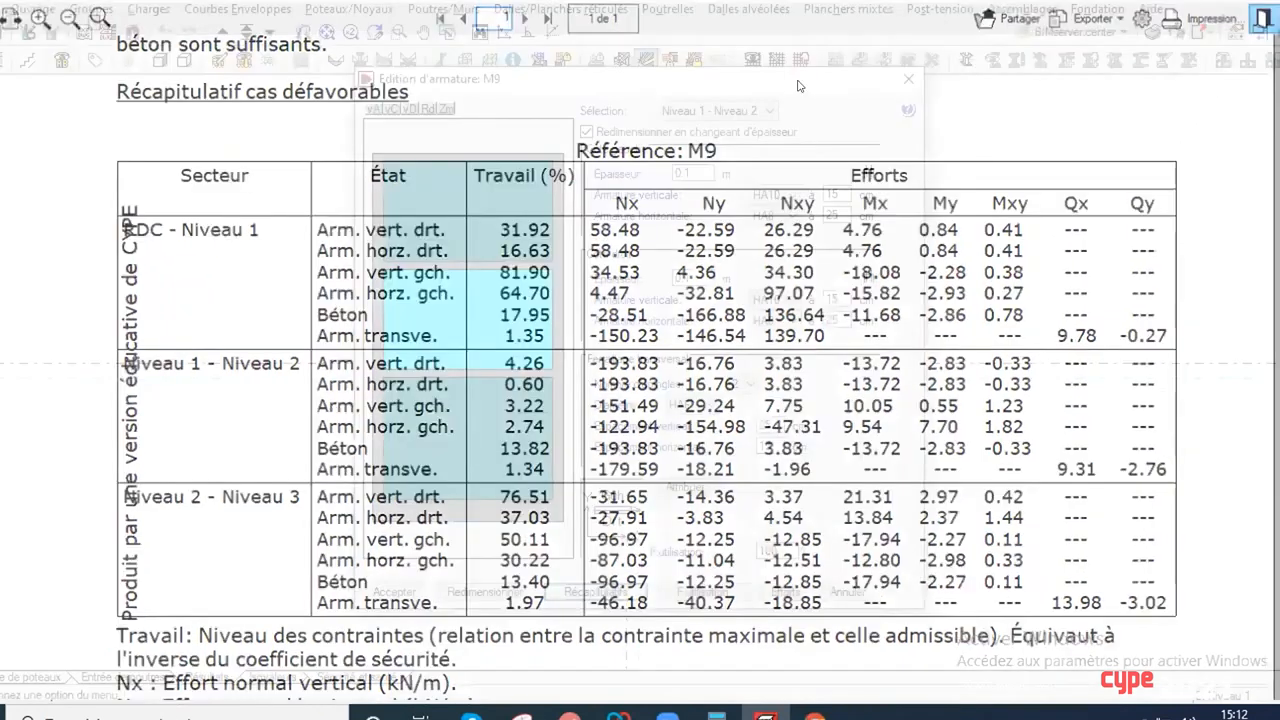
pyautogui.click(906, 81)
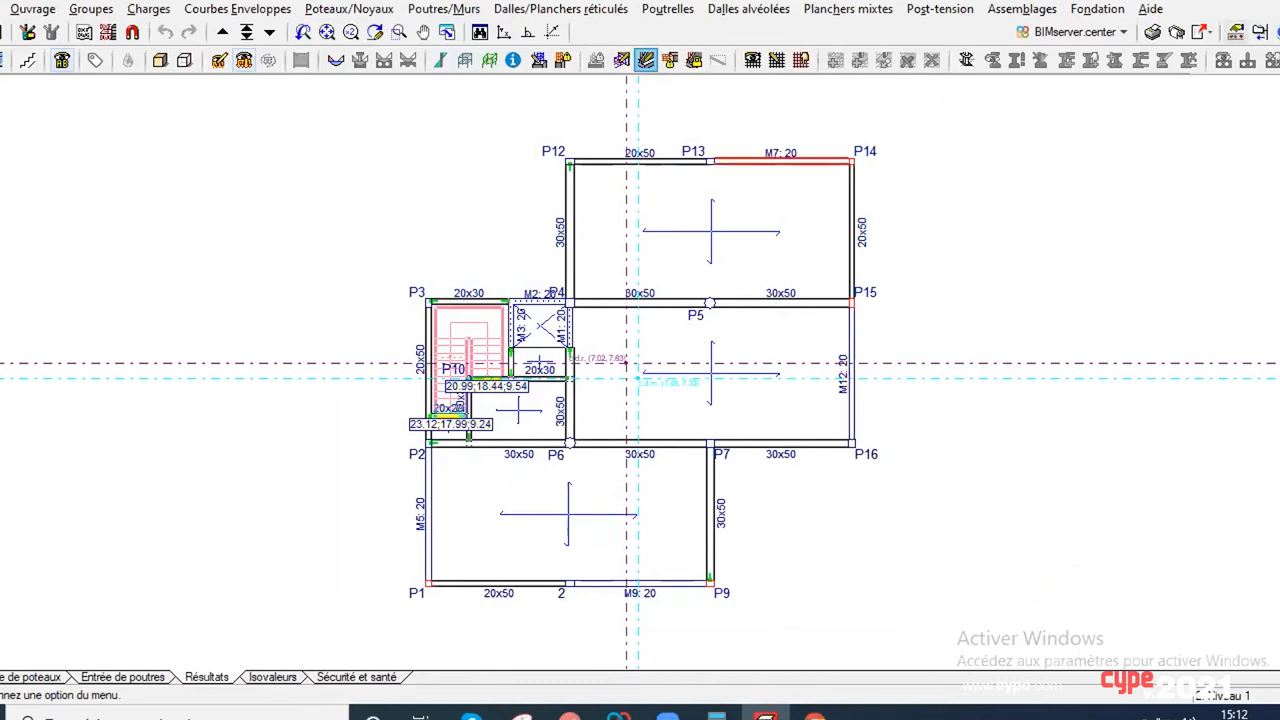
# Step: Return to the structural model by way of the desktop and show the BIMserver.center options for linking and exporting the project
pyautogui.click(1208, 0)
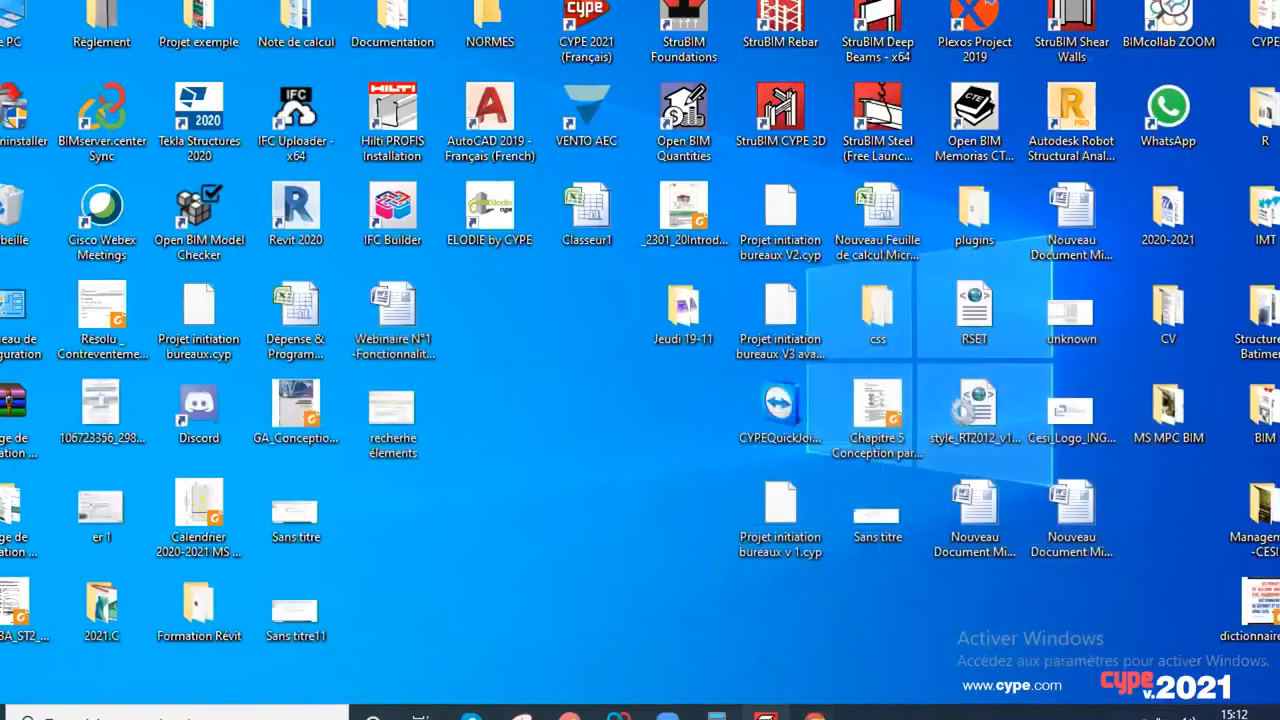
pyautogui.click(766, 712)
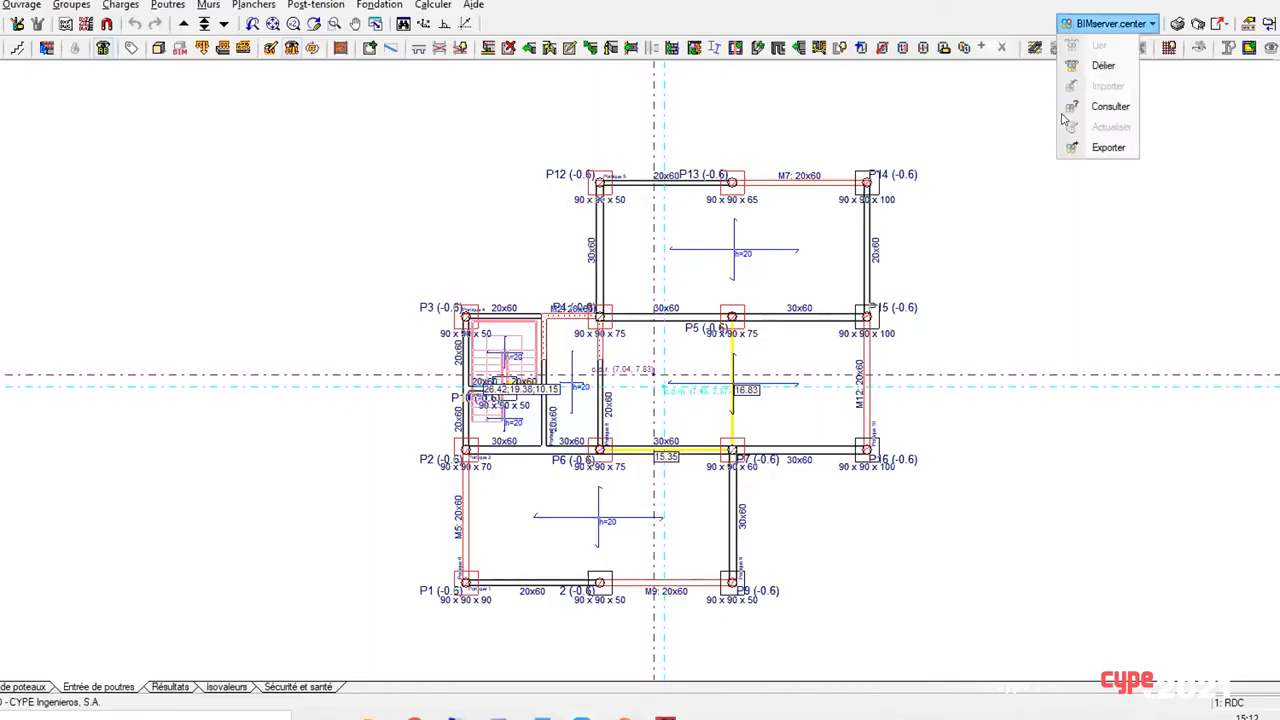
pyautogui.click(1062, 115)
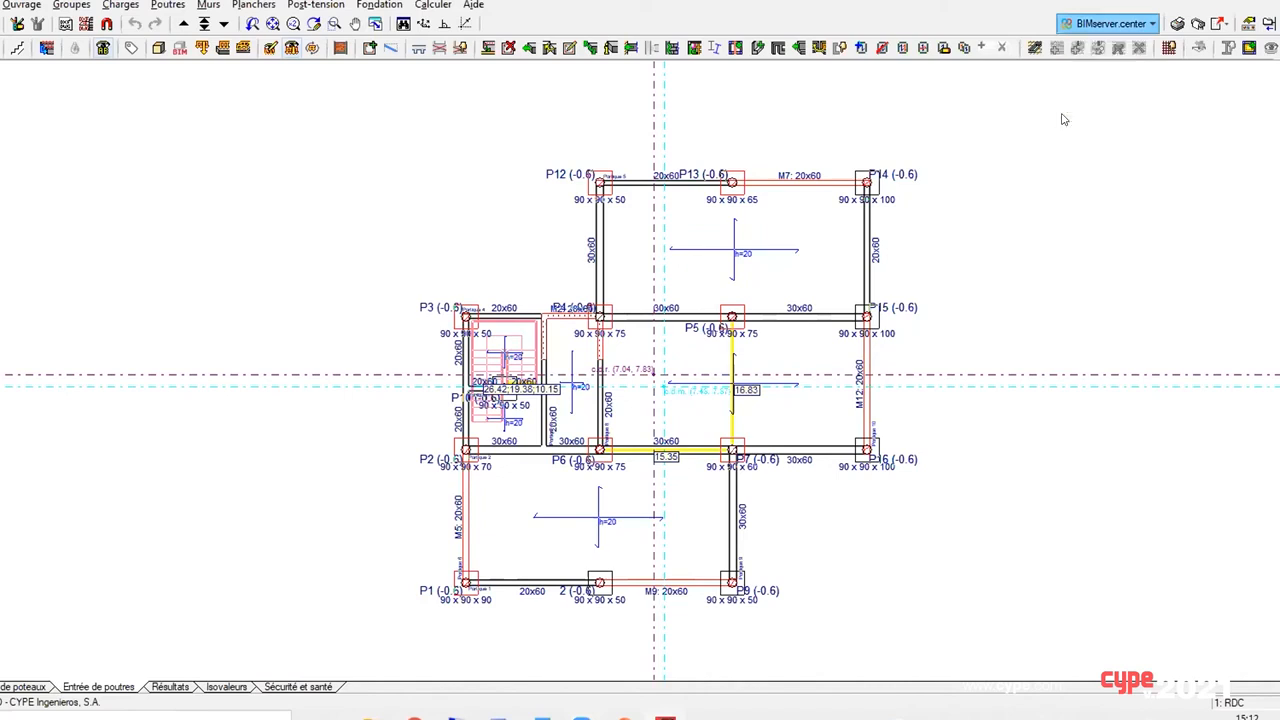
pyautogui.click(1118, 26)
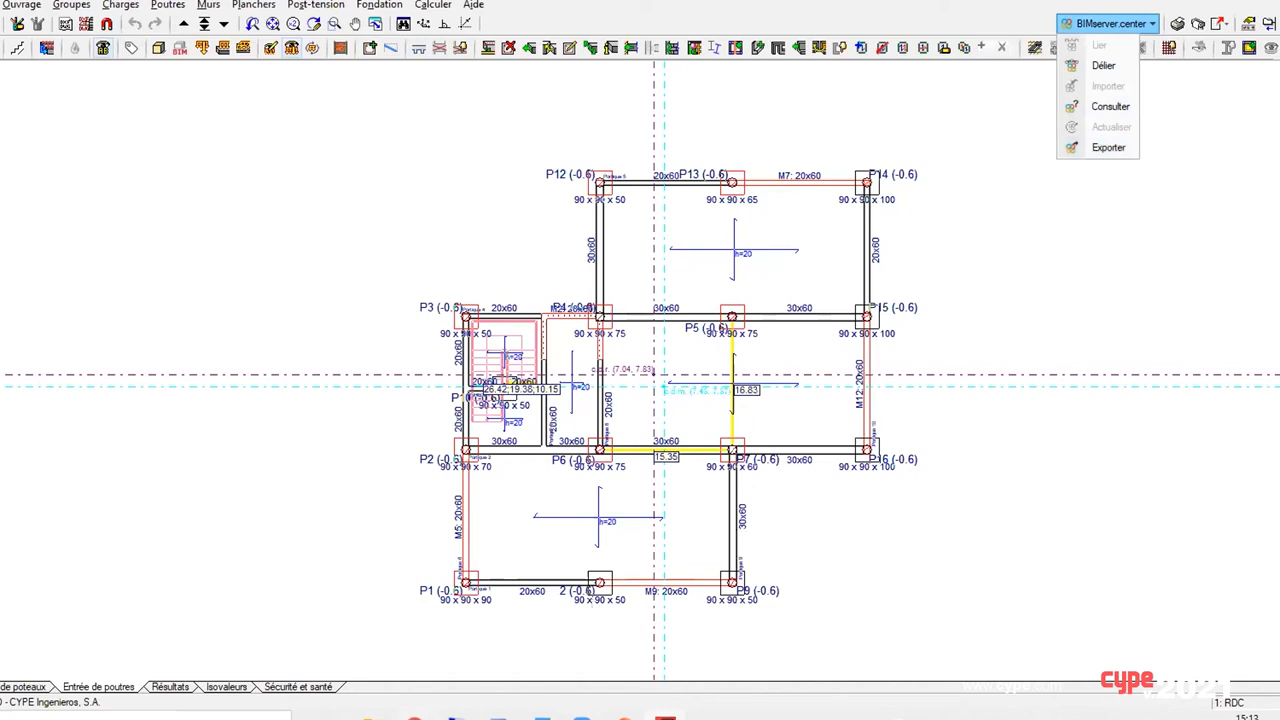
# Step: Switch to the Webinaire 09-12-20 project page in the browser, hide its model list and view the deformed 3D structure from above
pyautogui.click(415, 717)
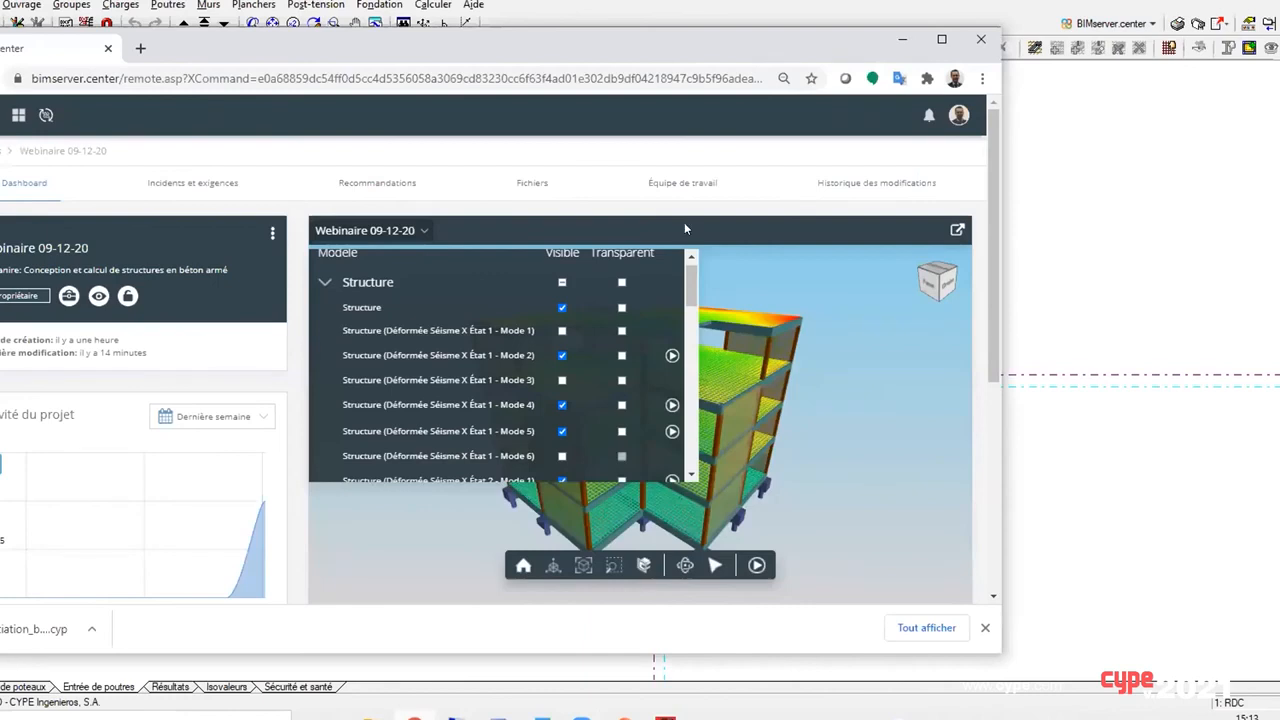
pyautogui.click(942, 39)
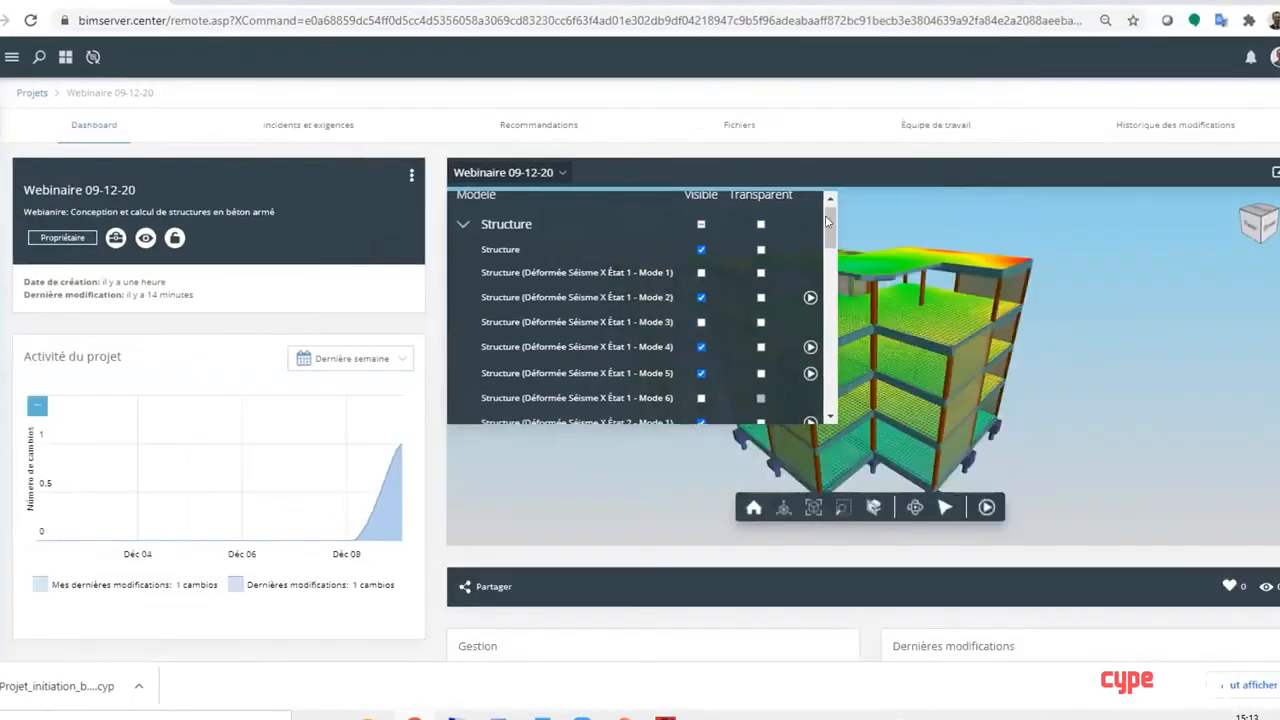
pyautogui.click(557, 174)
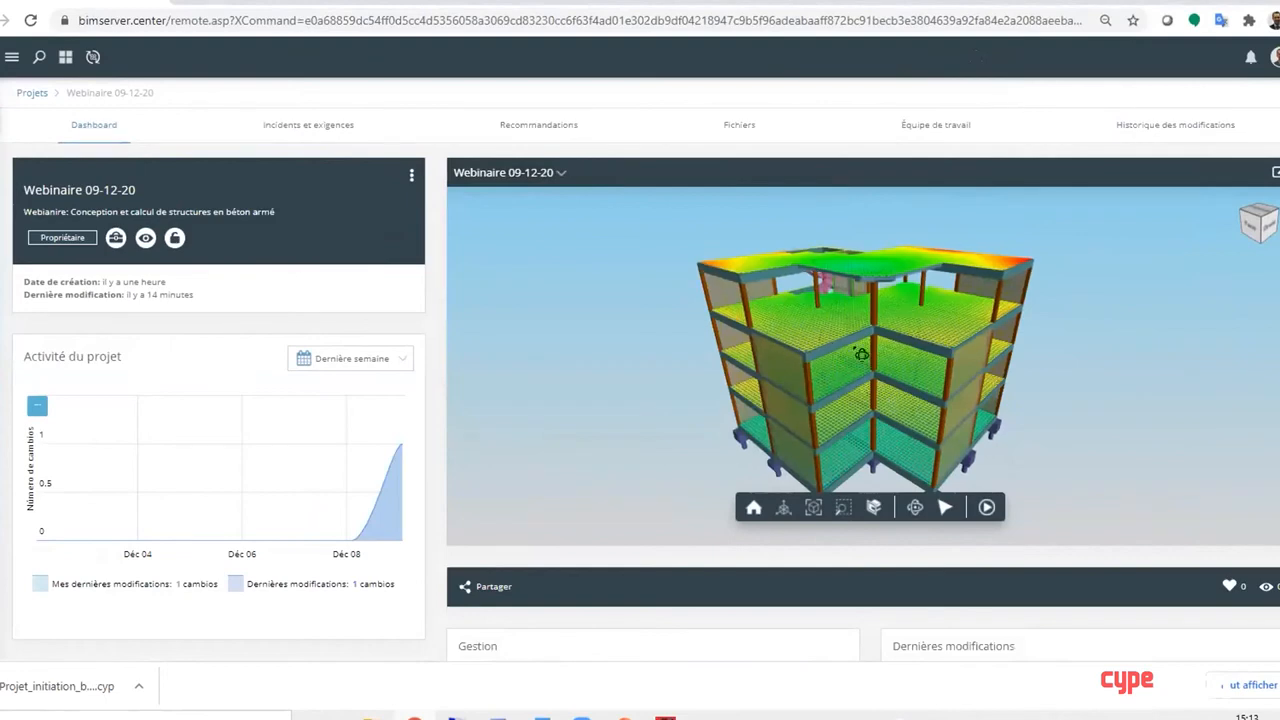
pyautogui.moveTo(861, 354); pyautogui.dragTo(903, 388)
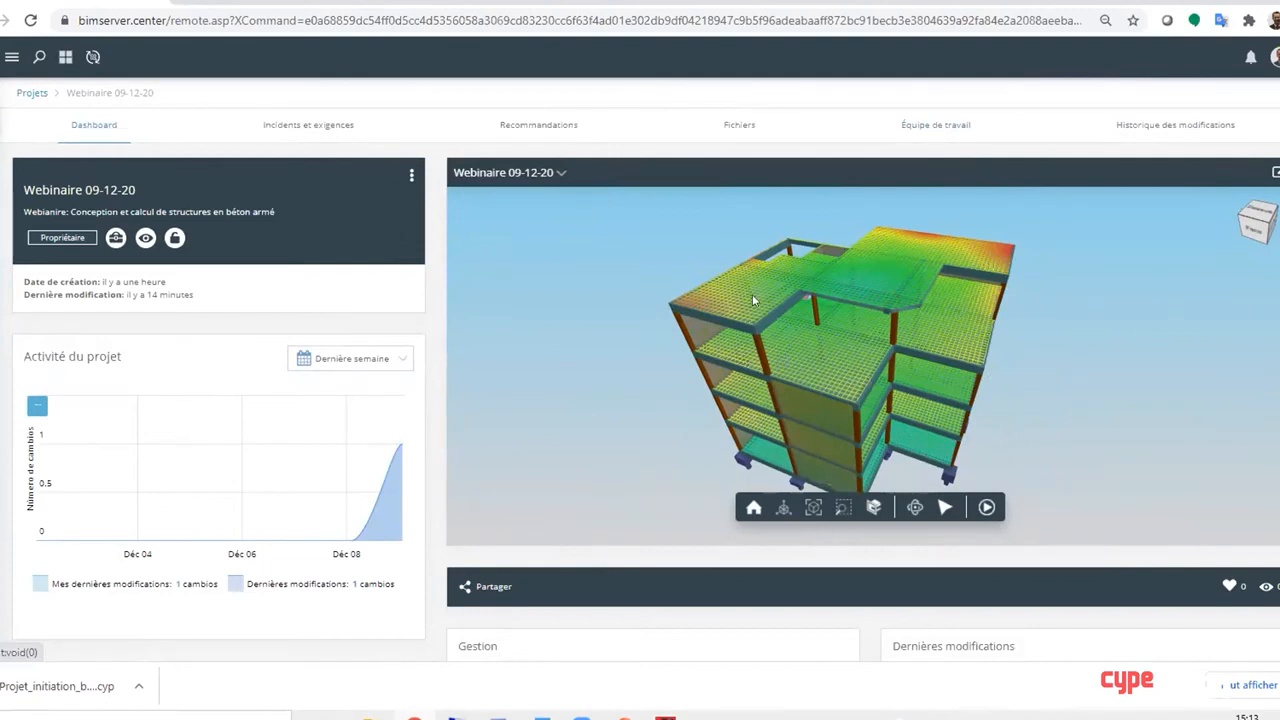
# Step: Start sharing the Webinaire 09-12-20 project by making it visible to all users
pyautogui.click(560, 174)
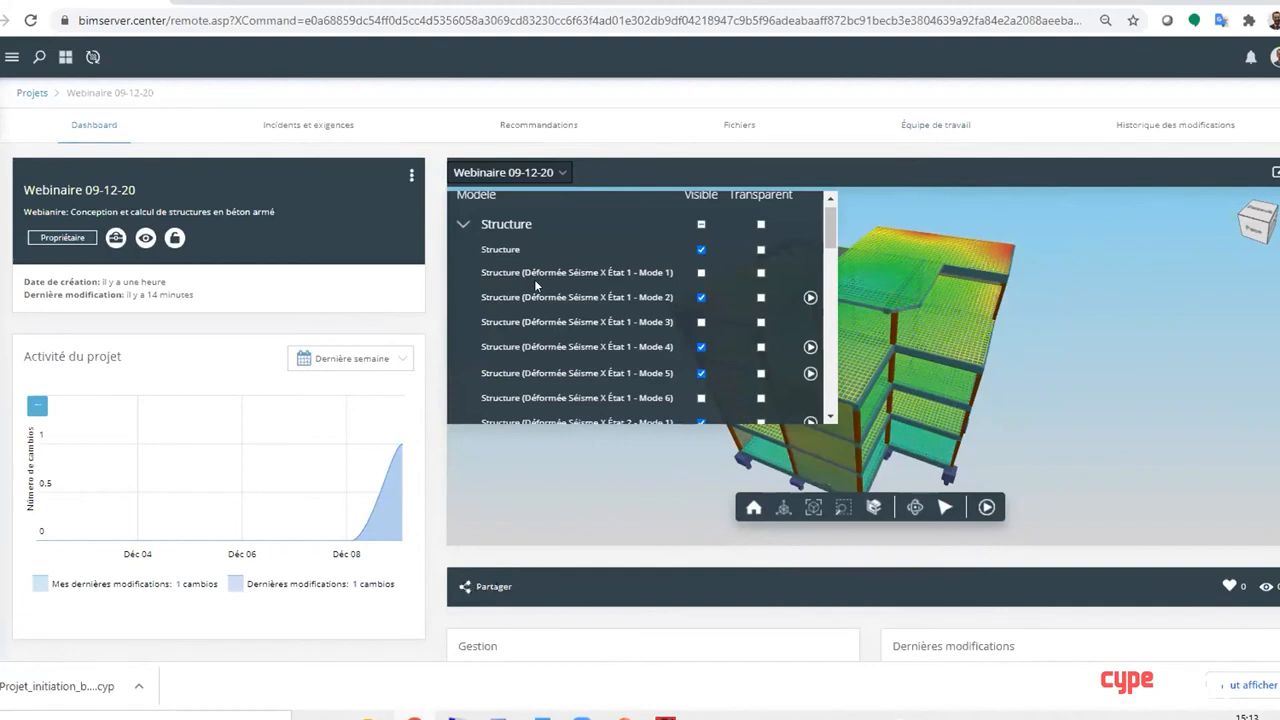
pyautogui.click(482, 587)
pyautogui.click(588, 268)
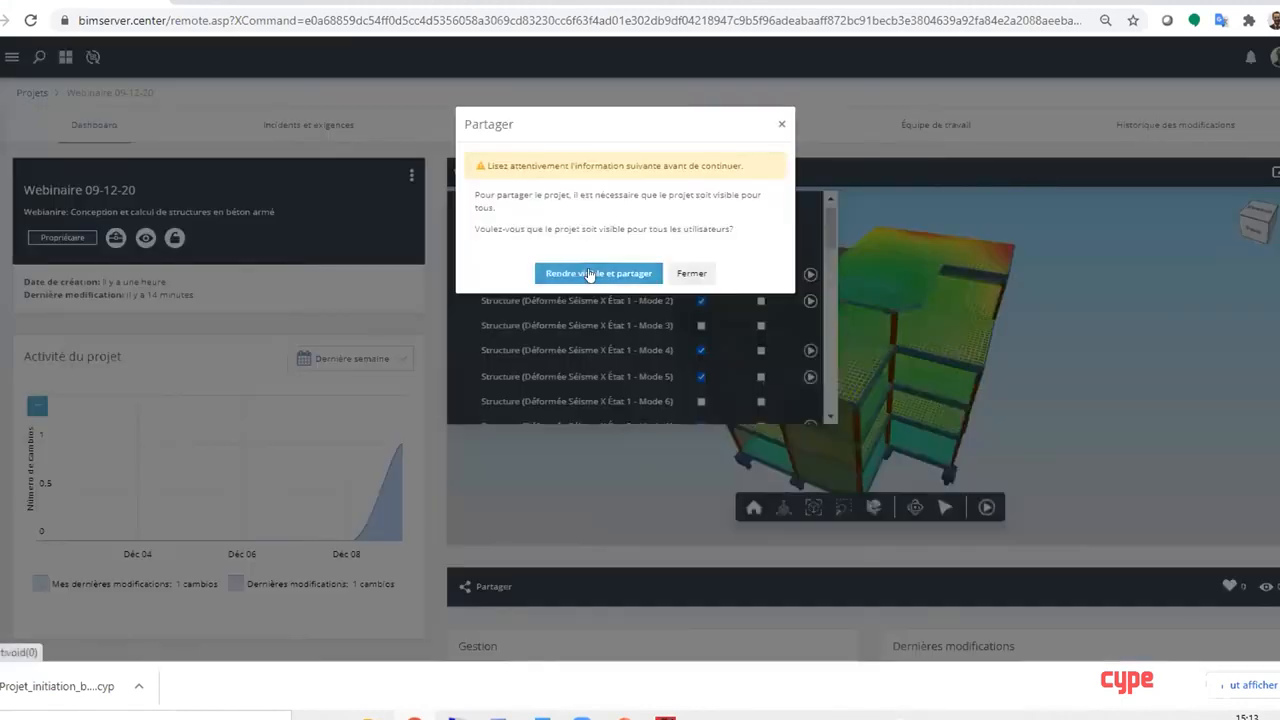